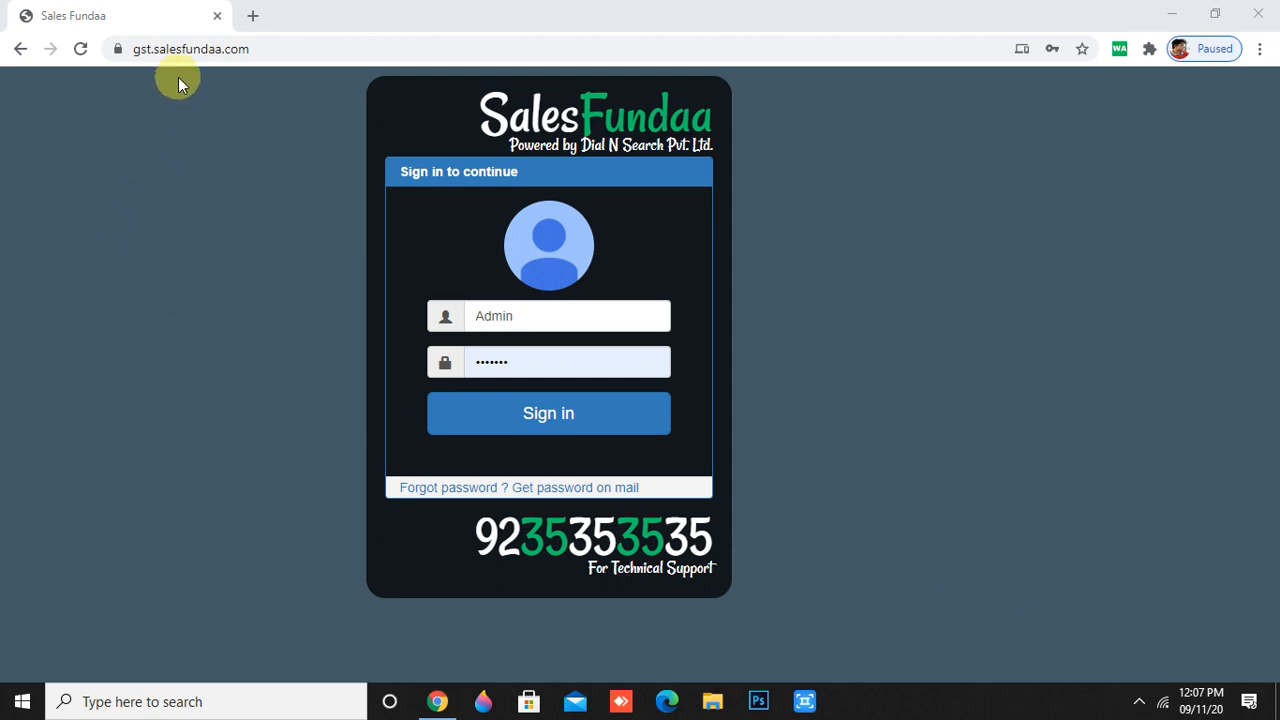
- Sign in to the GST Demo account as Admin using the autofilled saved password
left_click_drag(158, 49, 254, 58)
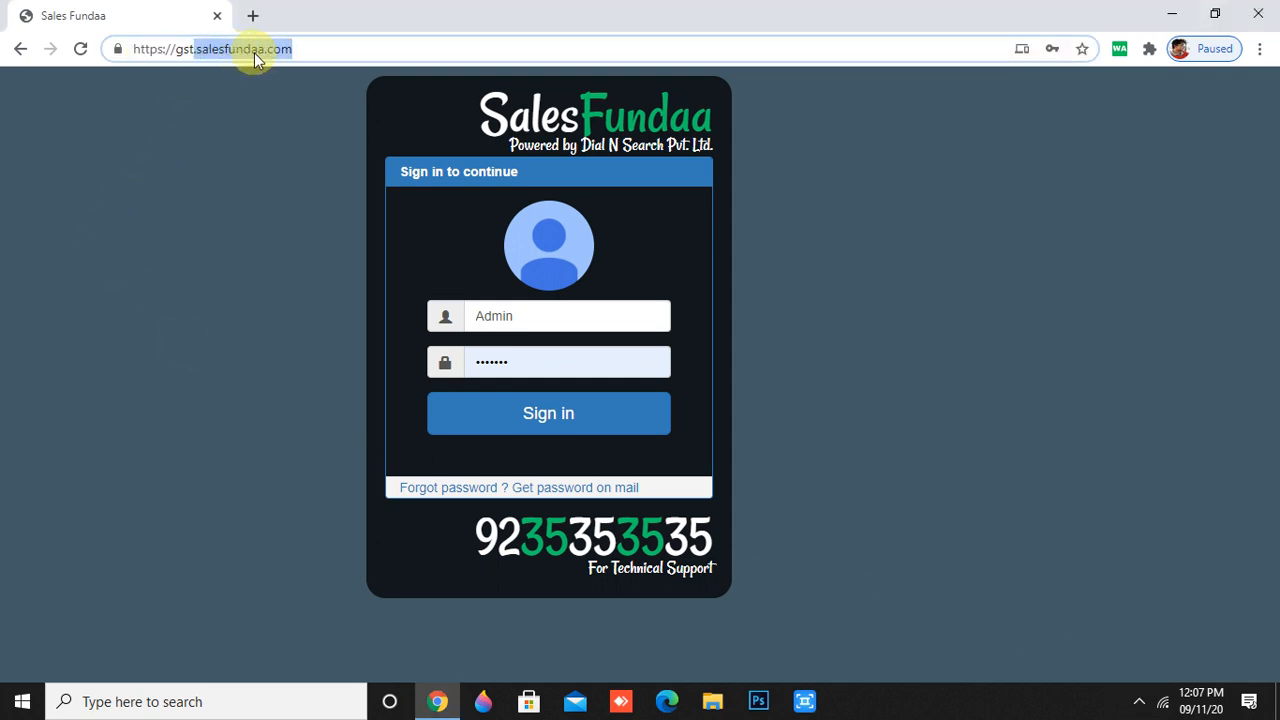
left_click(259, 107)
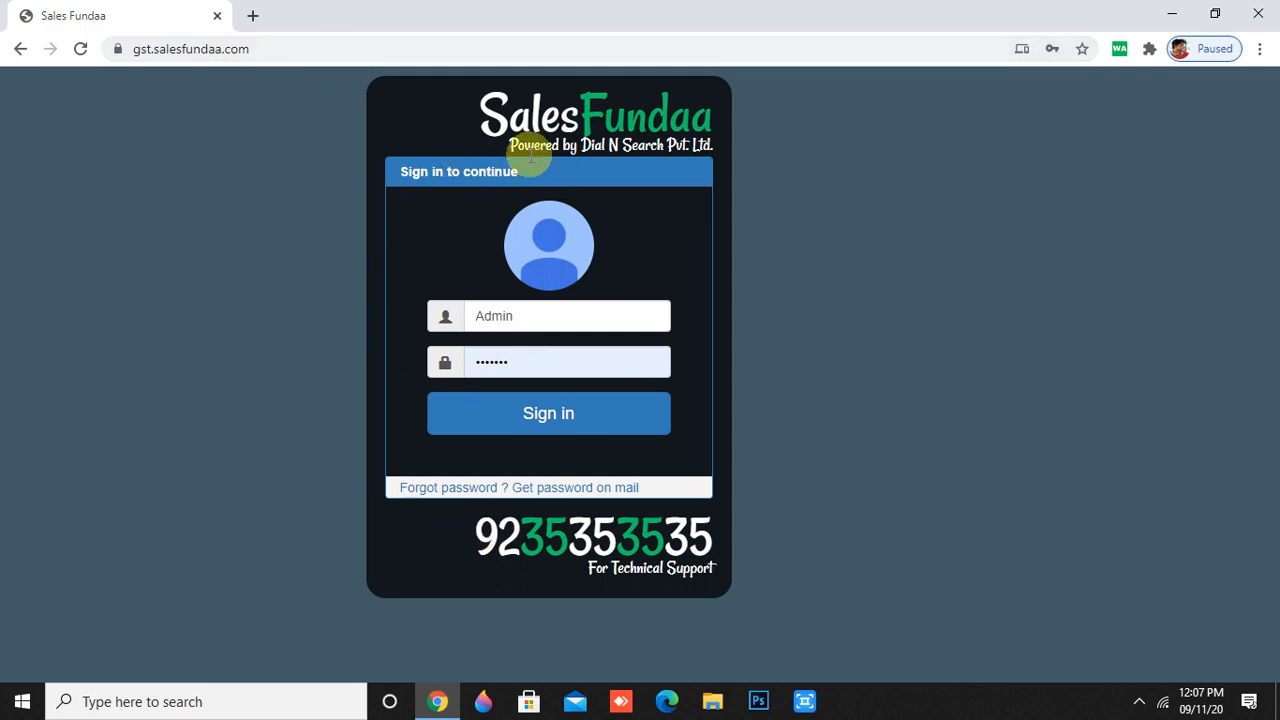
double_click(497, 315)
key("BackSpace")
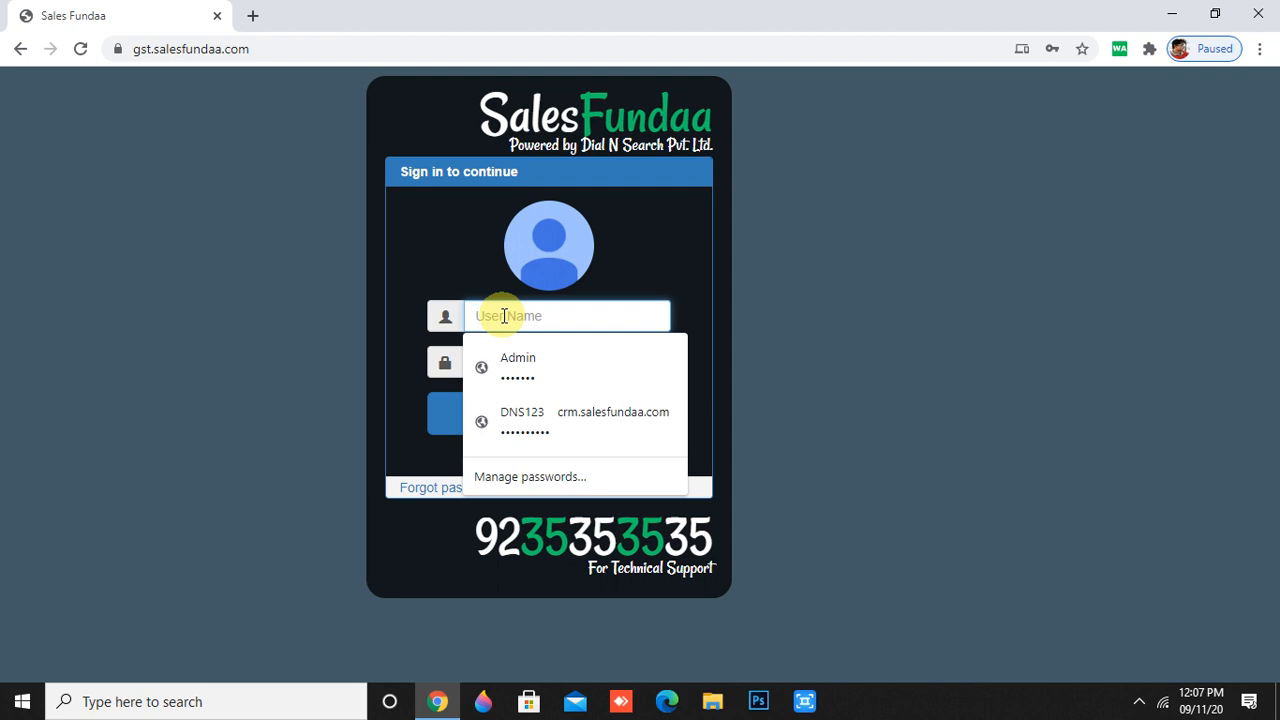
type("A")
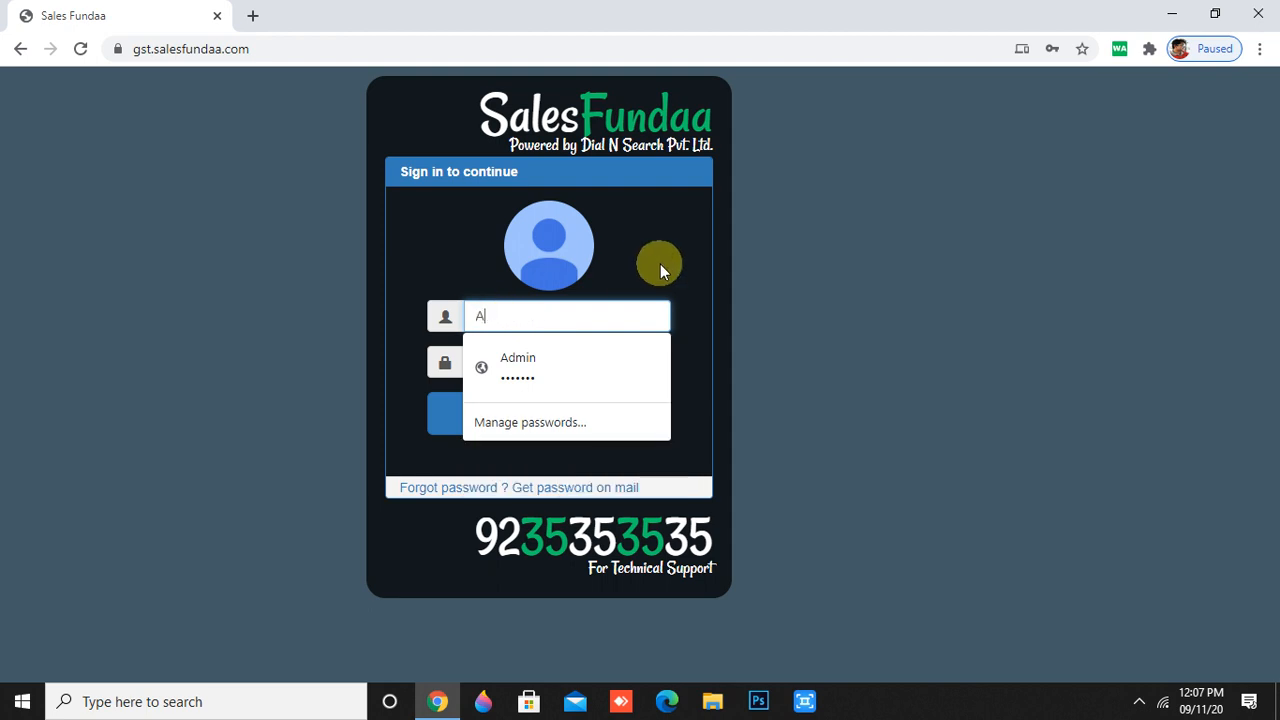
type("dmin")
key("Down")
key("Return")
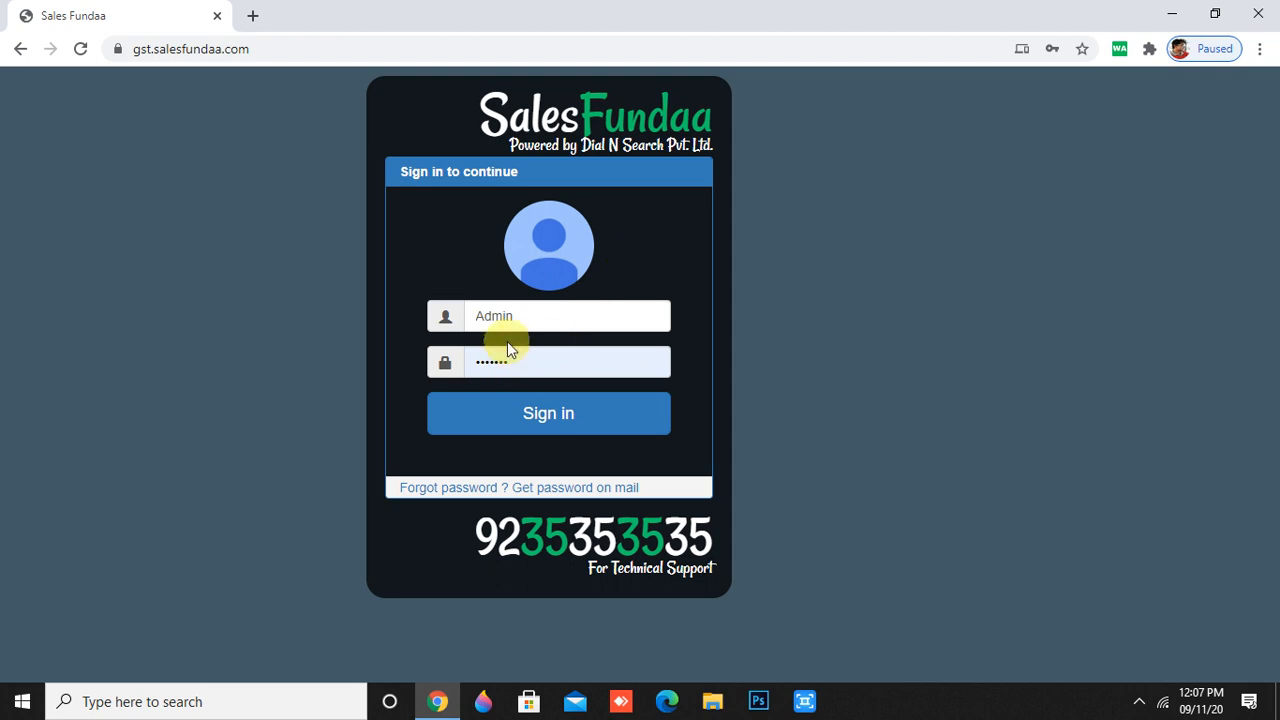
left_click(528, 420)
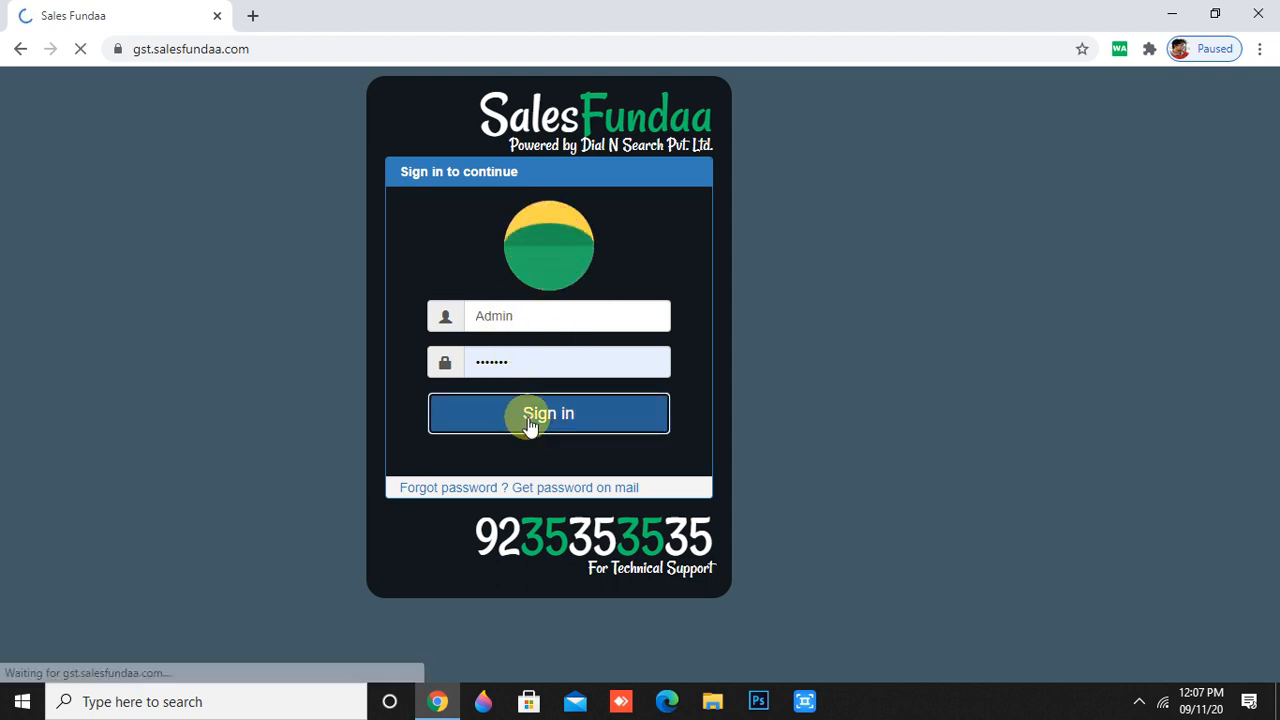
- Expand the sidebar's Master section to list record types such as Addition/Deduction
scroll(606, 440, "down", 3)
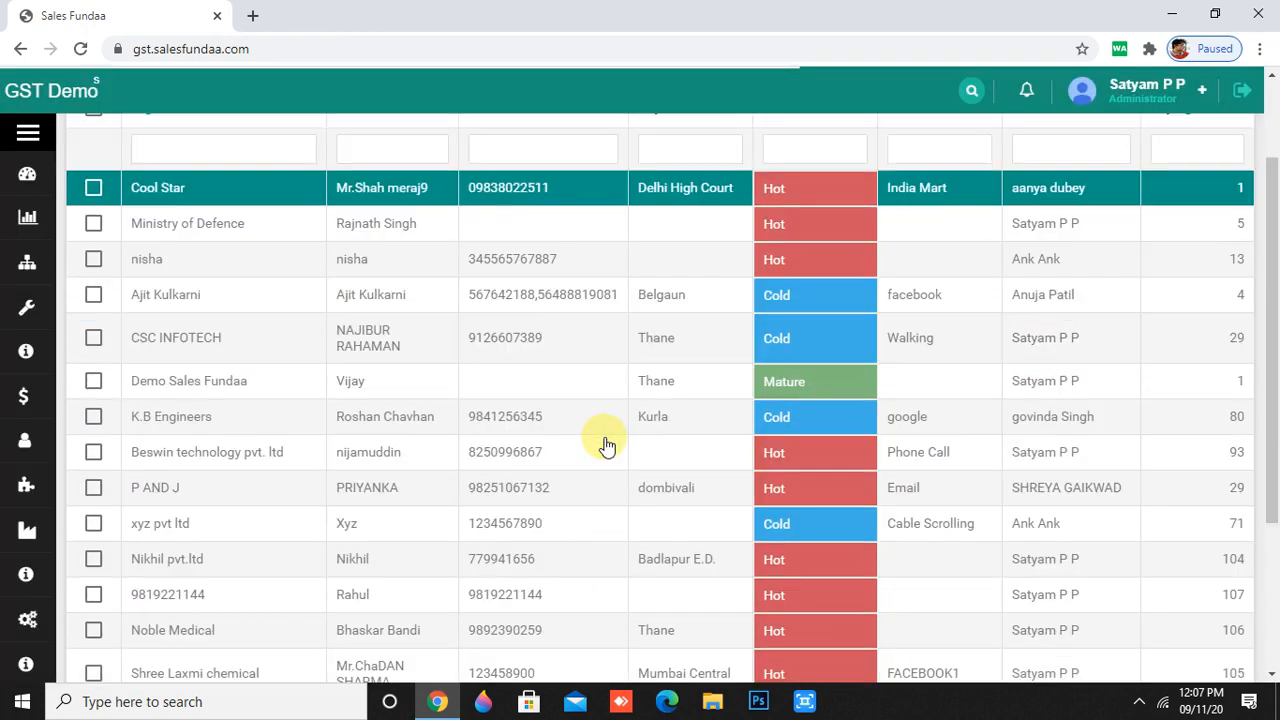
scroll(584, 493, "up", 3)
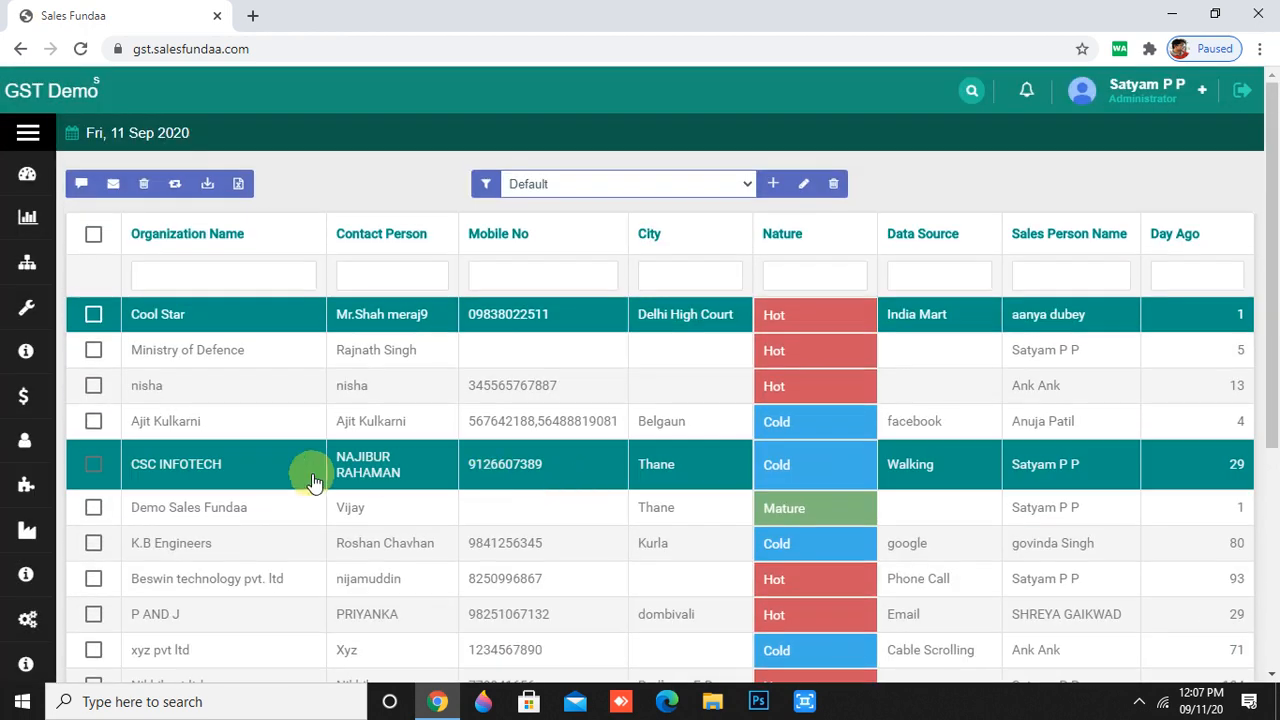
mouse_move(28, 528)
scroll(79, 508, "down", 1)
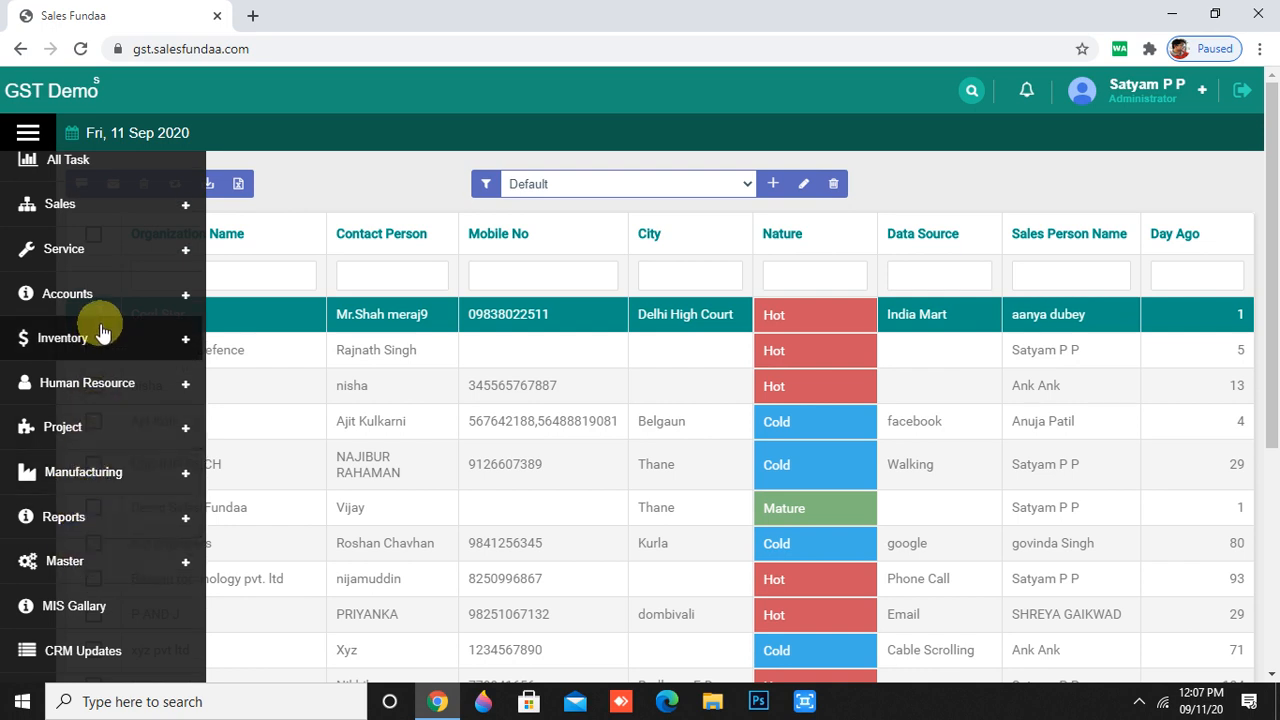
left_click(128, 563)
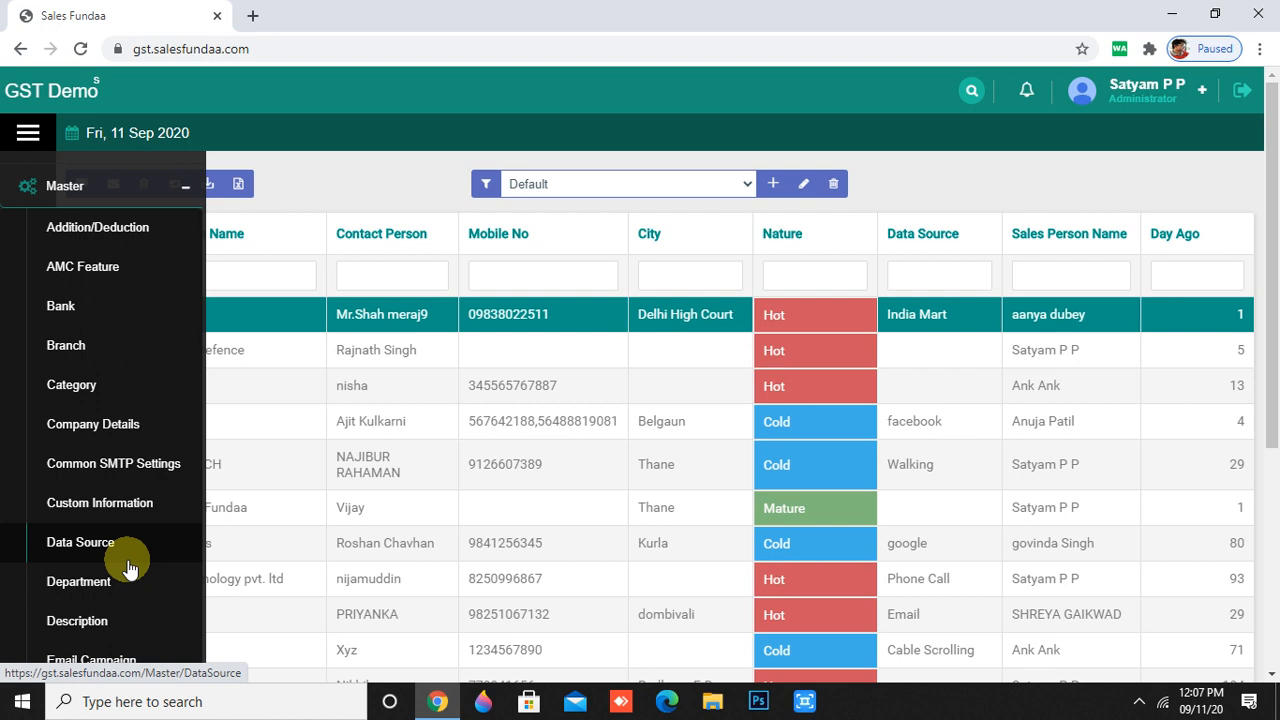
- Start a new Addition/Deduction entry named TDS with type Deduction and amount type Percentage
left_click(115, 229)
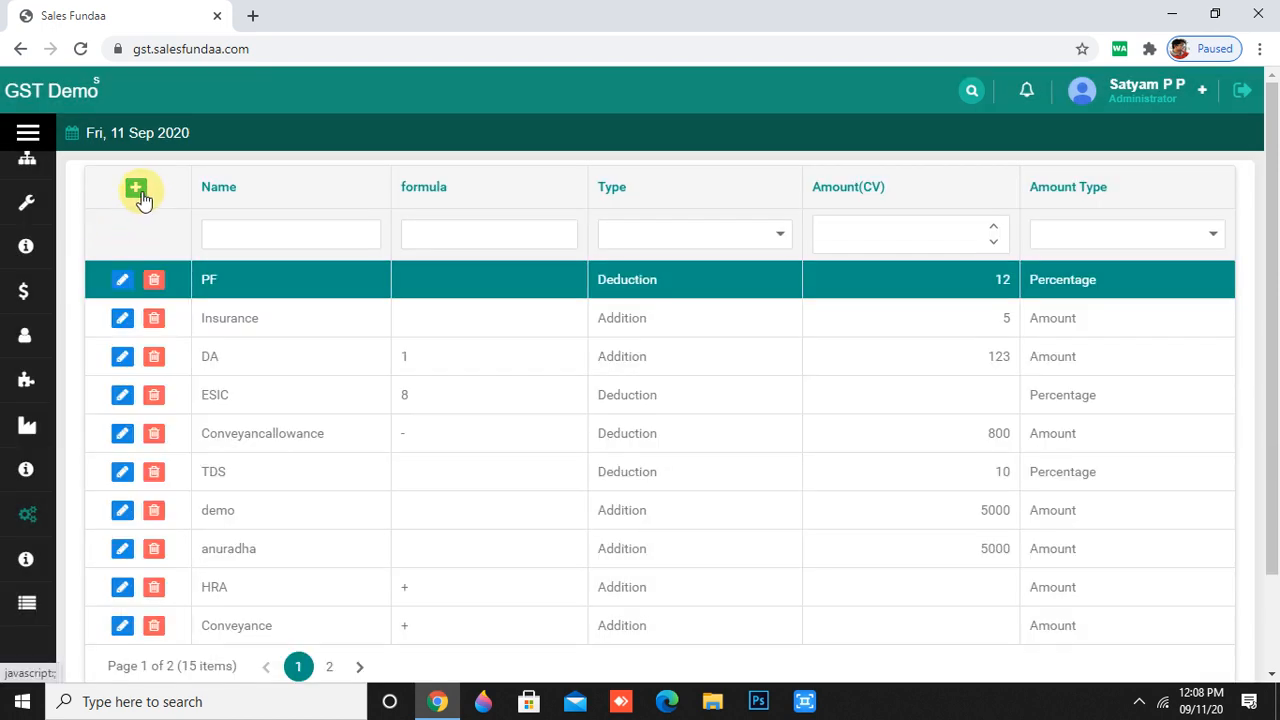
left_click(138, 192)
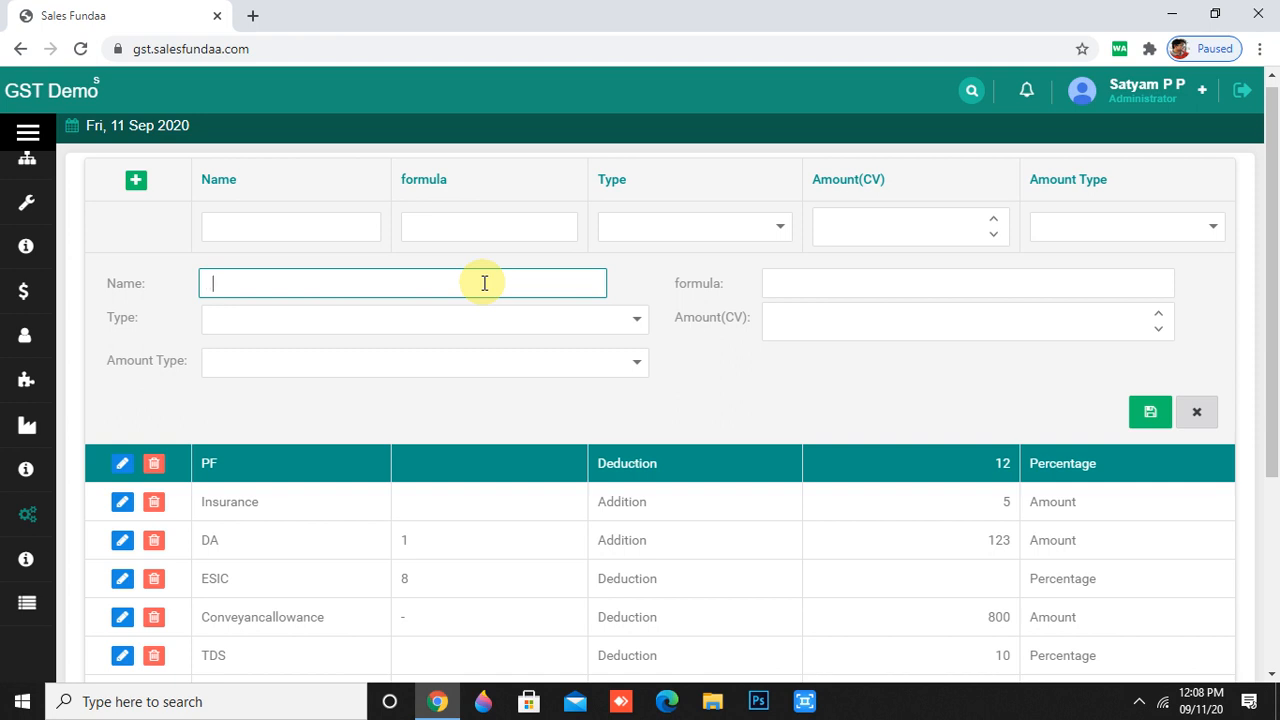
type("TS")
key("BackSpace")
type("DS")
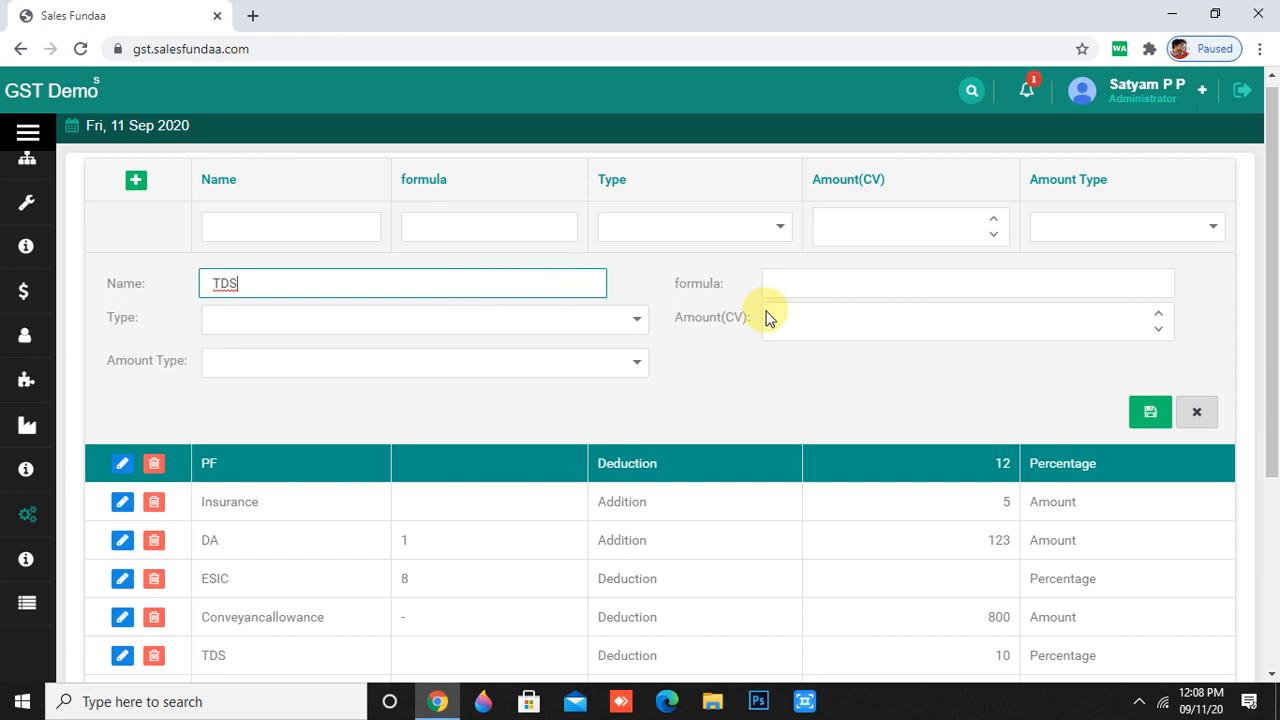
left_click(634, 318)
scroll(403, 273, "down", 1)
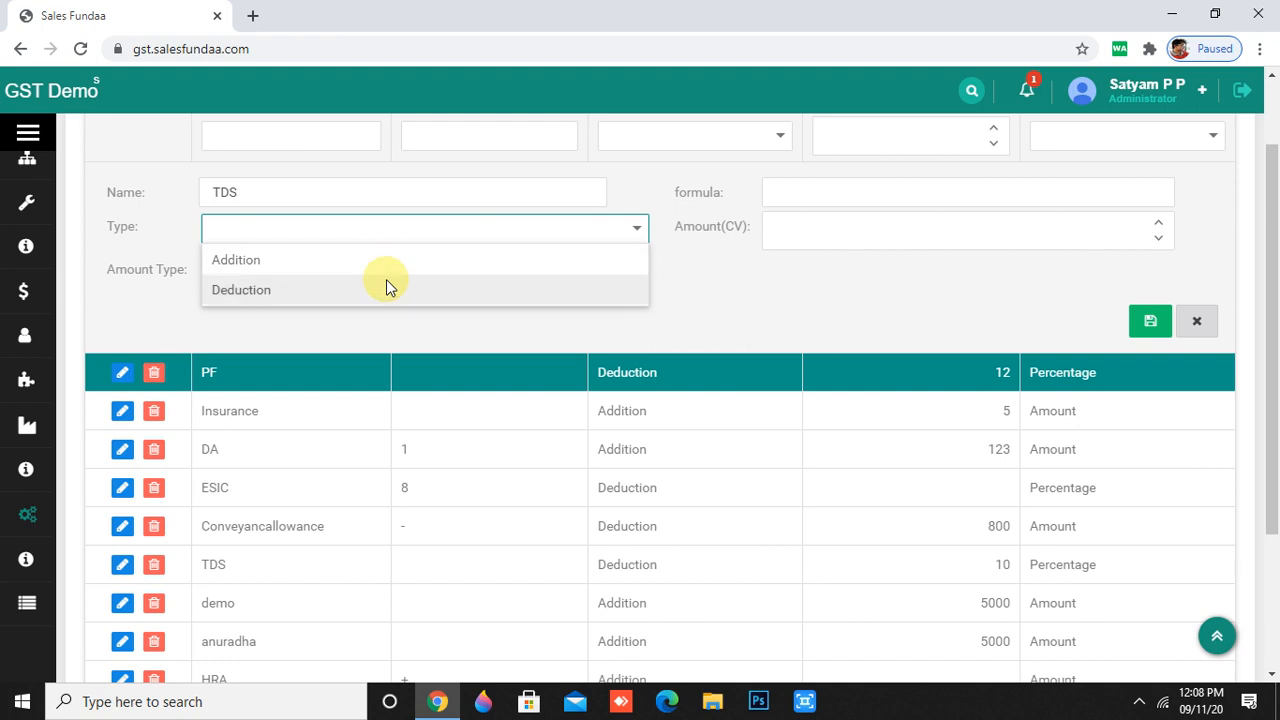
left_click(386, 287)
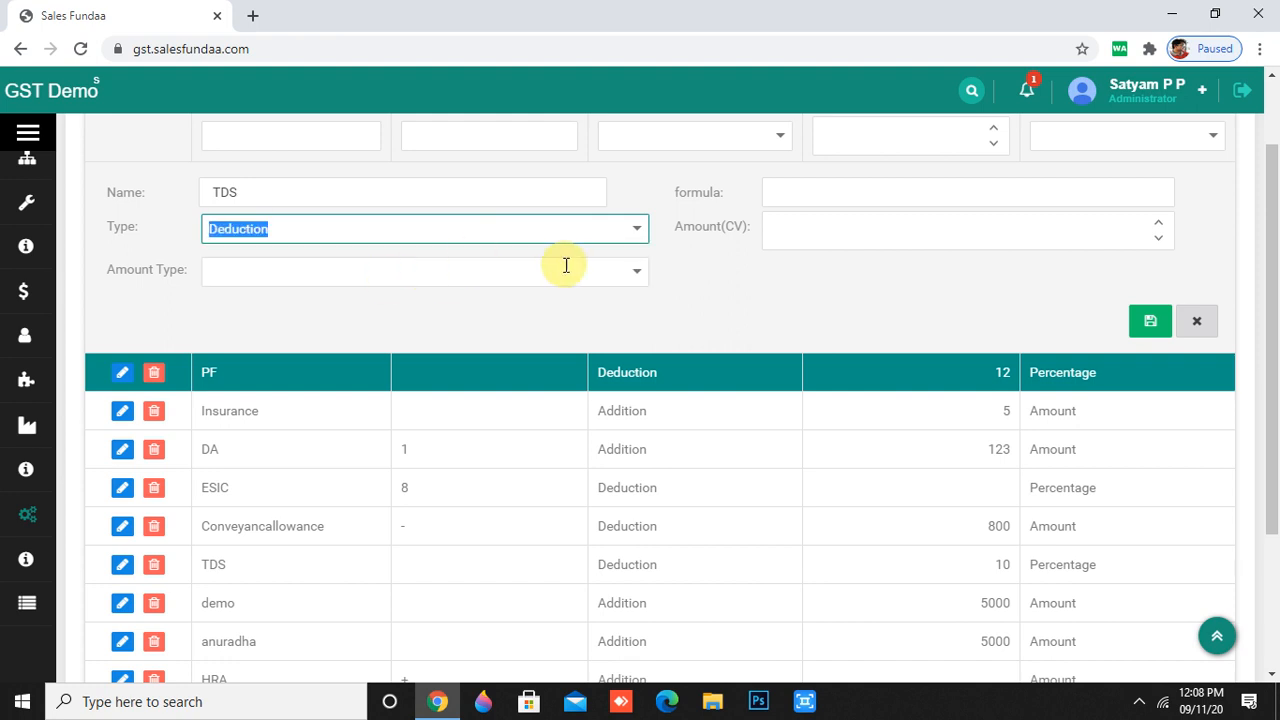
left_click(632, 278)
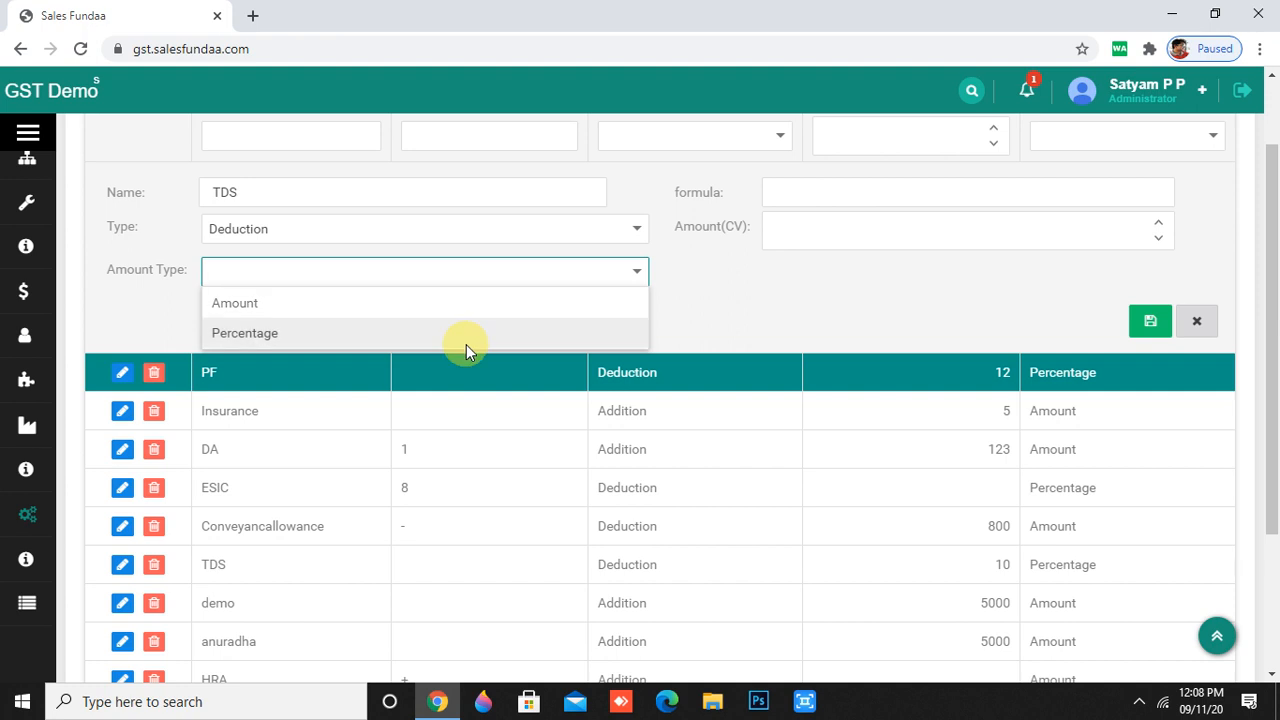
left_click(466, 342)
scroll(949, 313, "up", 1)
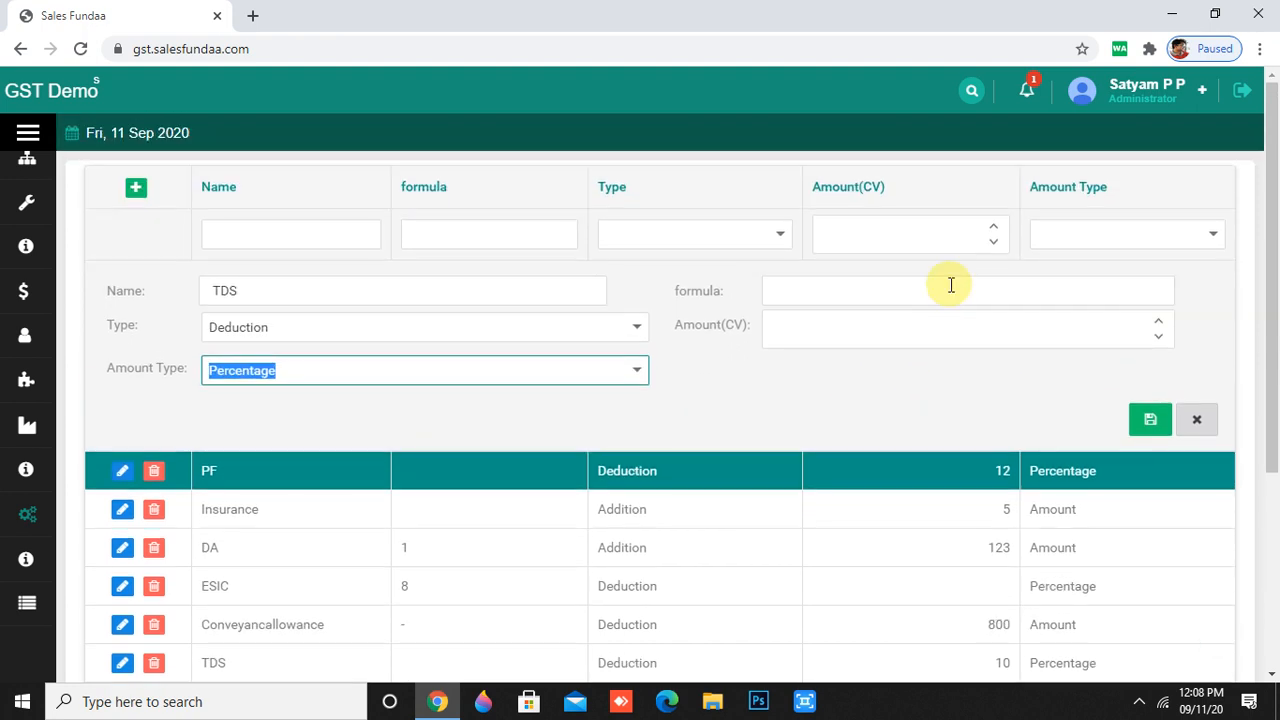
- Leave the formula empty, set Amount(CV) to 3, and try saving, which gives an alphanumeric-name error
left_click(951, 287)
type("234")
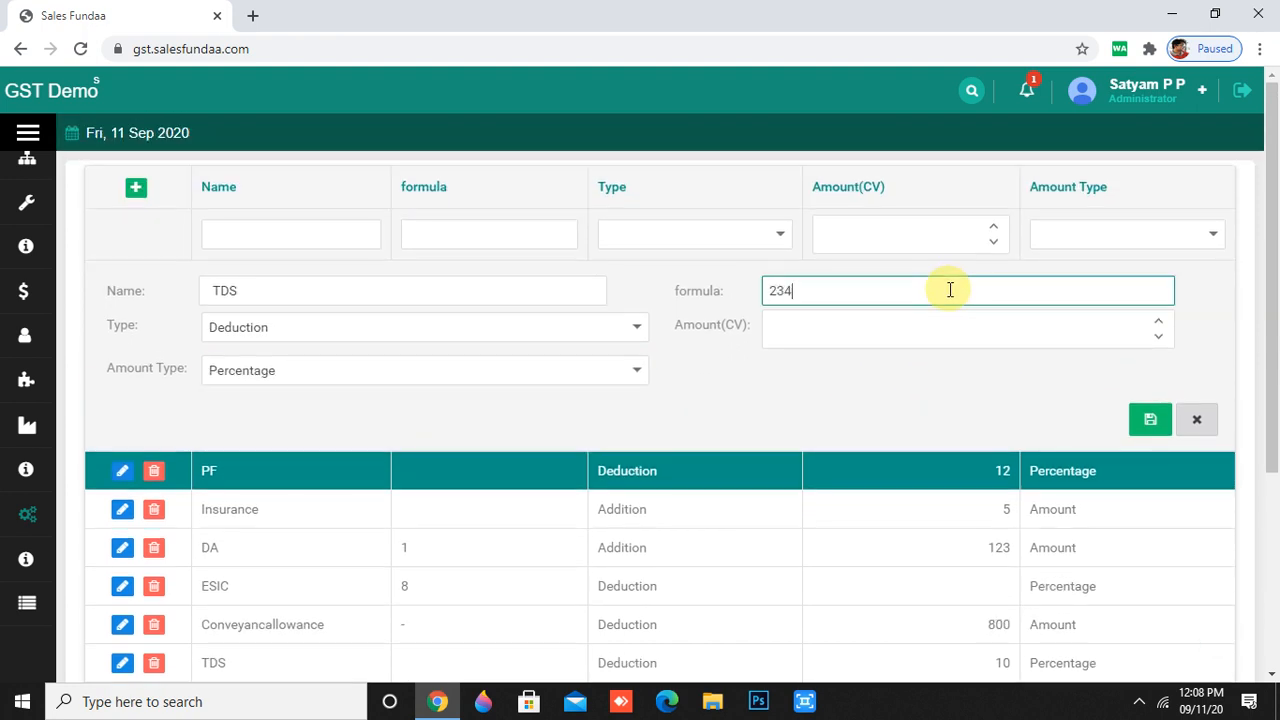
type("56")
key("BackSpace")
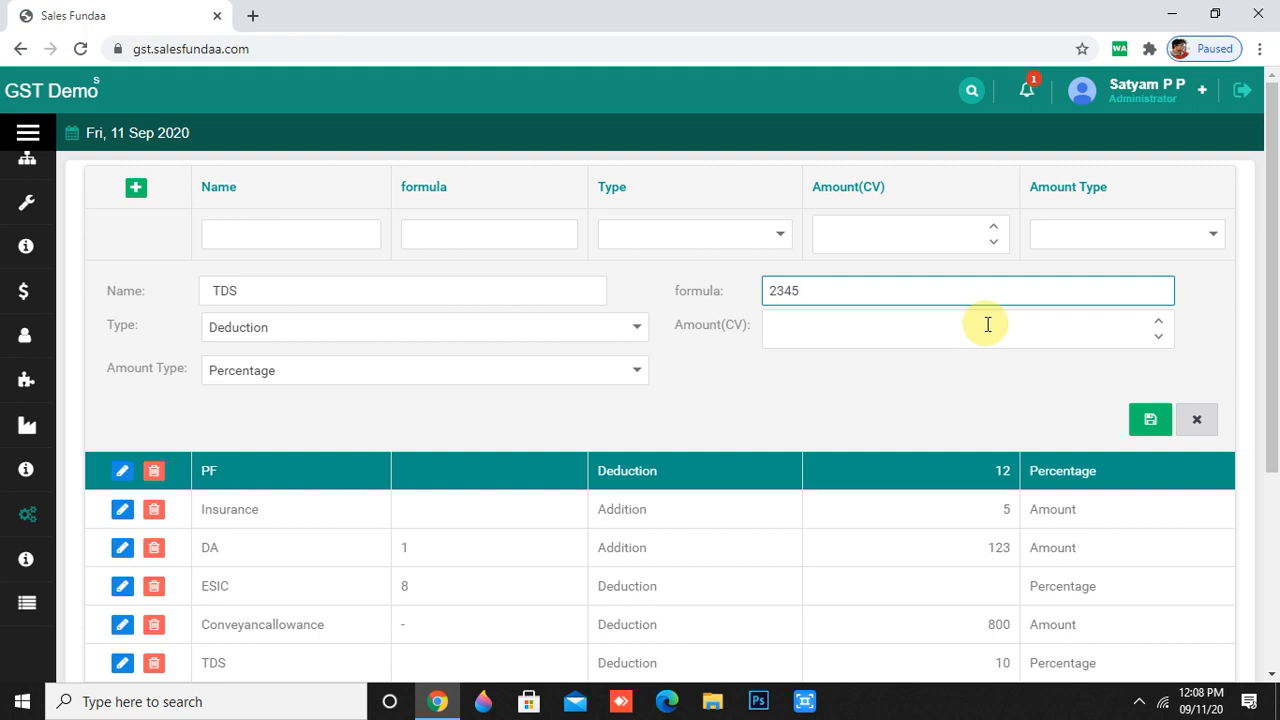
key("BackSpace")
key("BackSpace")
key("BackSpace")
key("BackSpace")
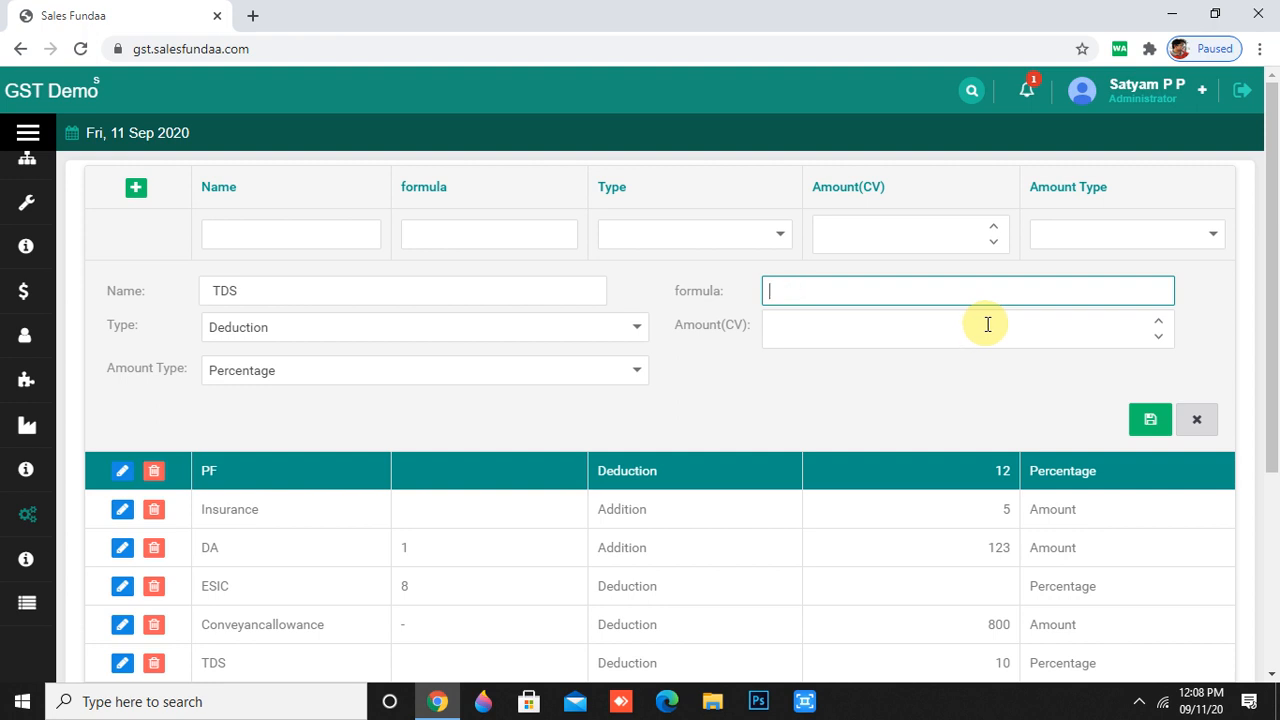
left_click(1155, 325)
scroll(1150, 322, "down", 1)
left_click(1148, 320)
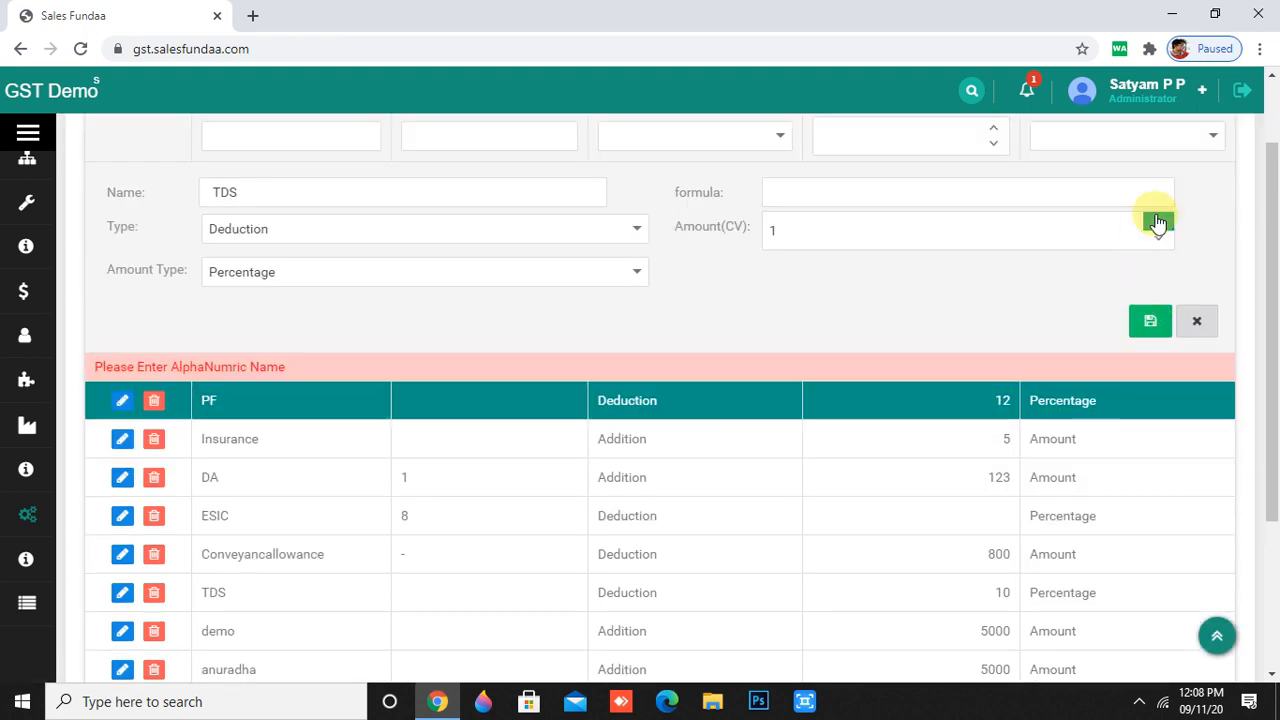
left_click(1157, 222)
left_click(1157, 222)
scroll(1066, 354, "up", 1)
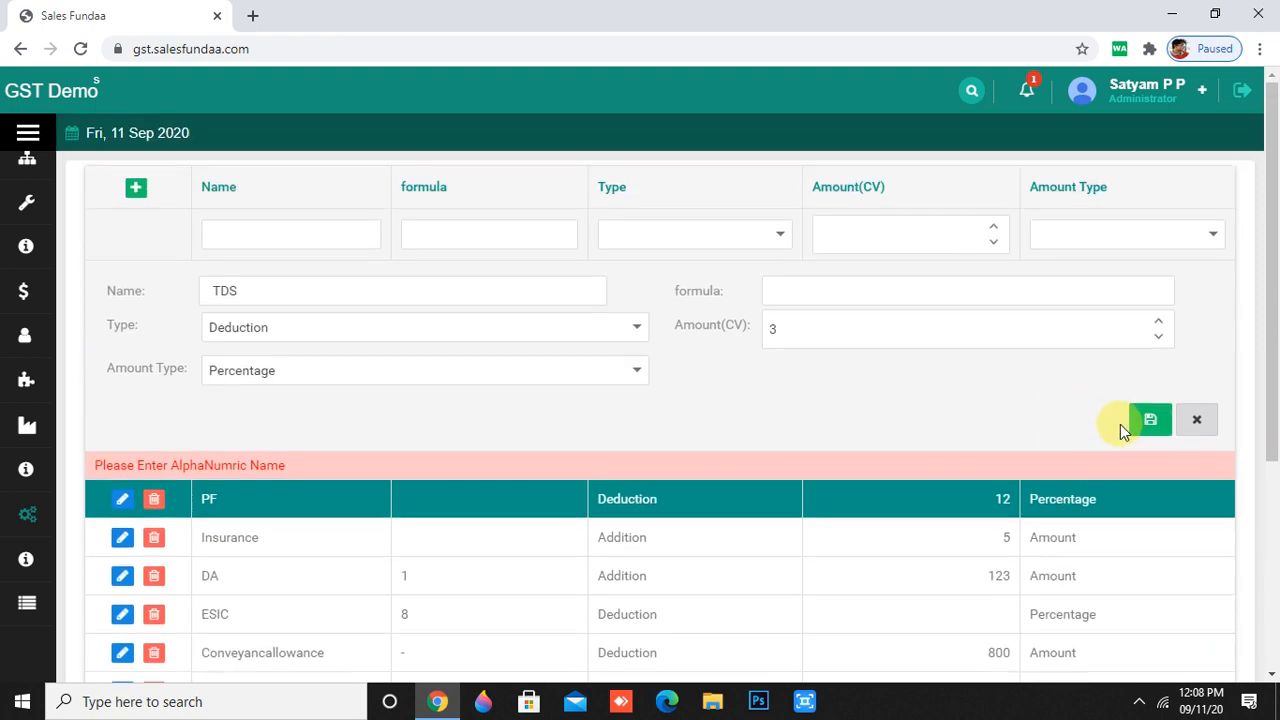
scroll(1151, 423, "down", 1)
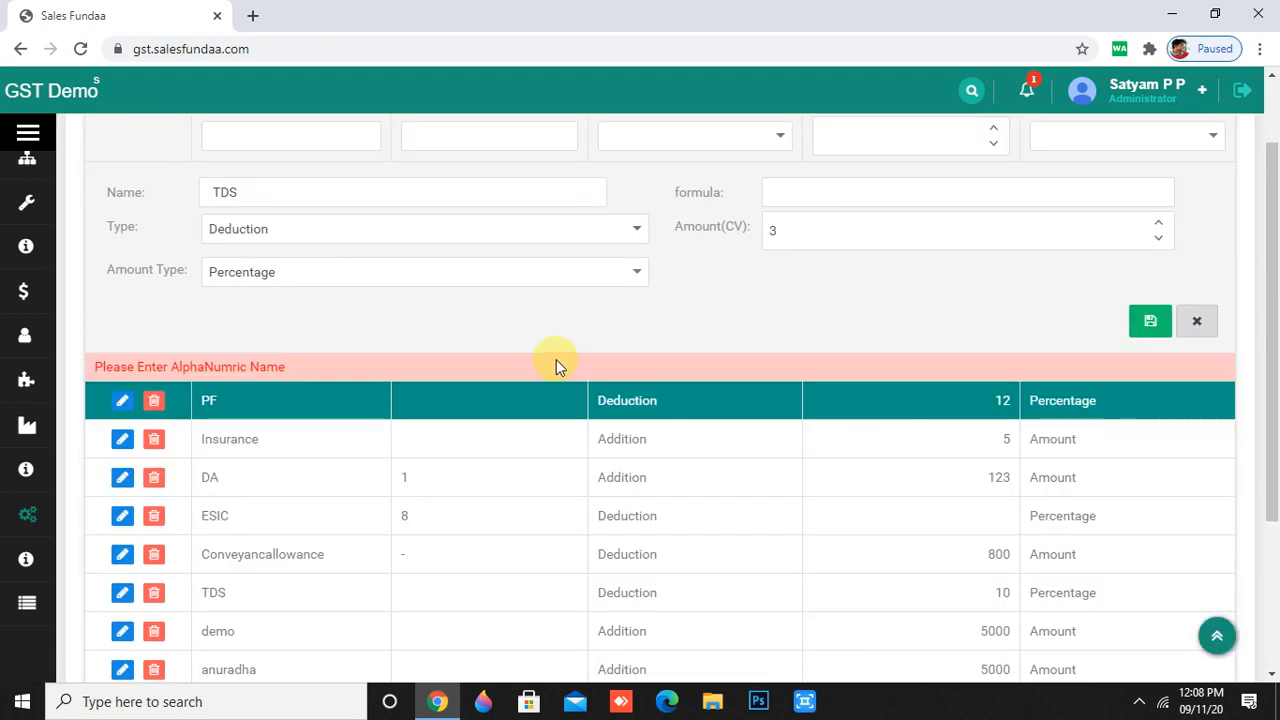
scroll(556, 366, "up", 1)
- Open the AMC Feature list and start a new feature named 'modifying'
mouse_move(14, 525)
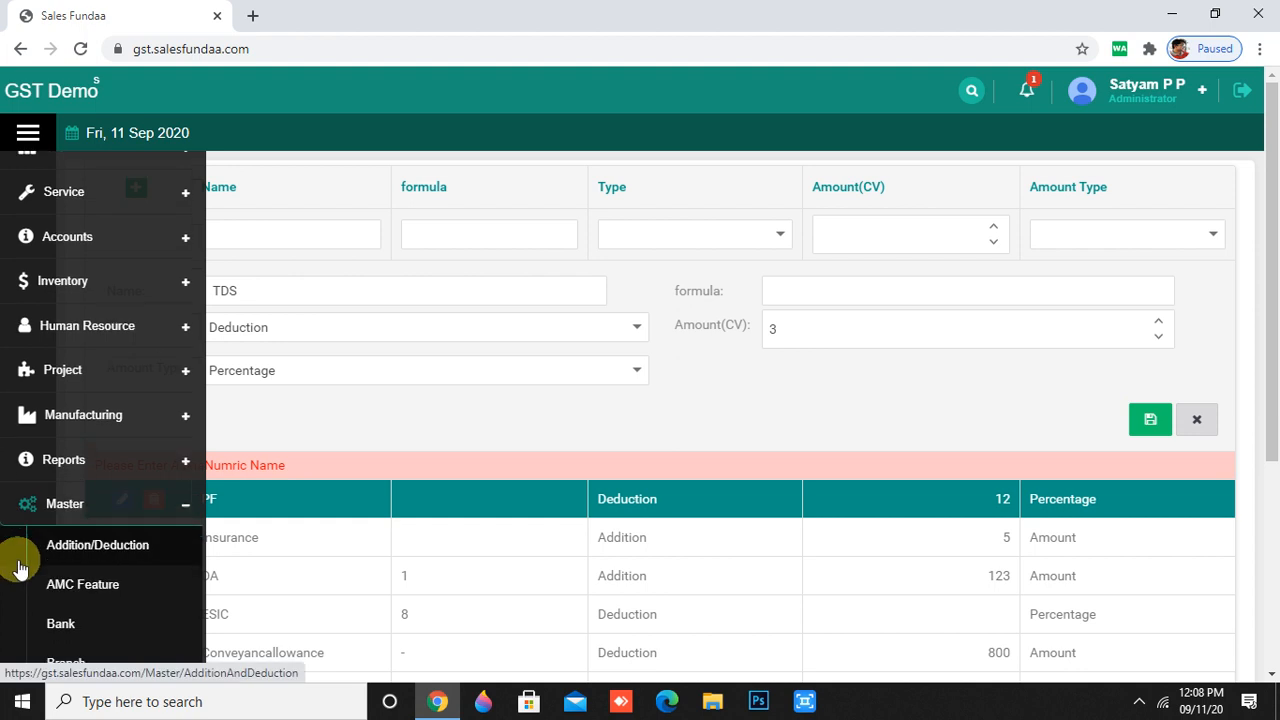
left_click(51, 508)
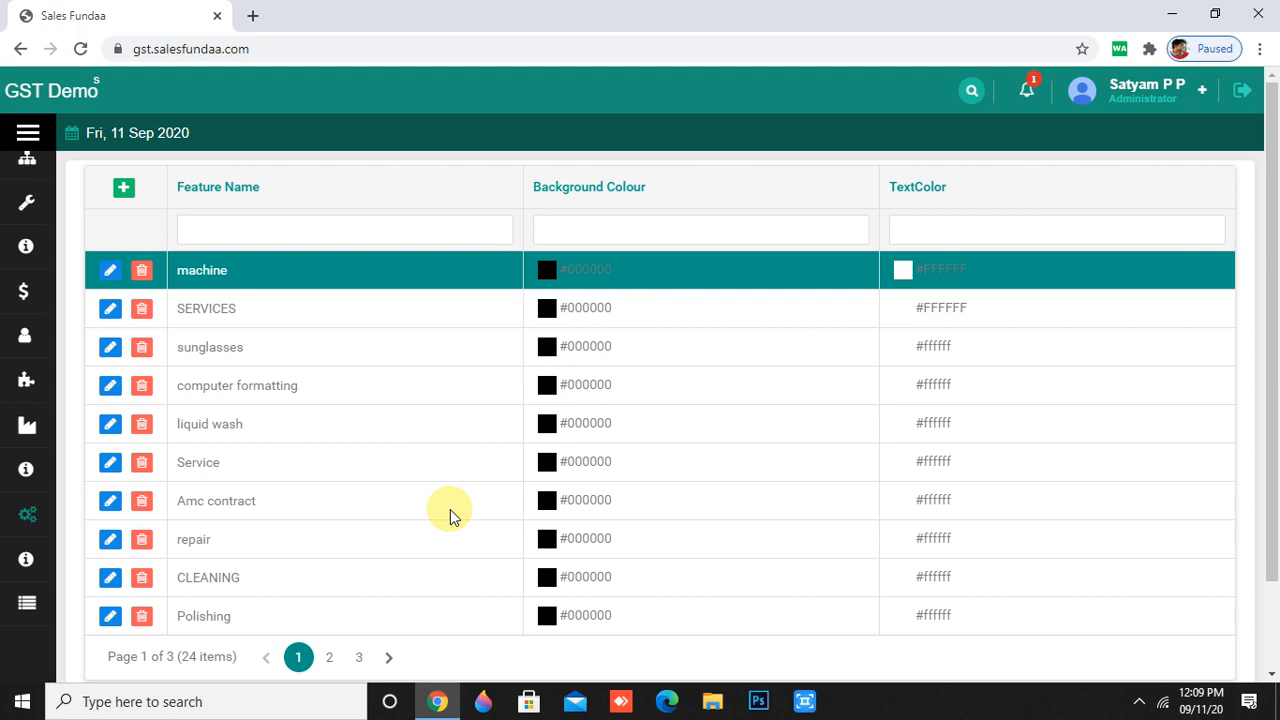
left_click(122, 192)
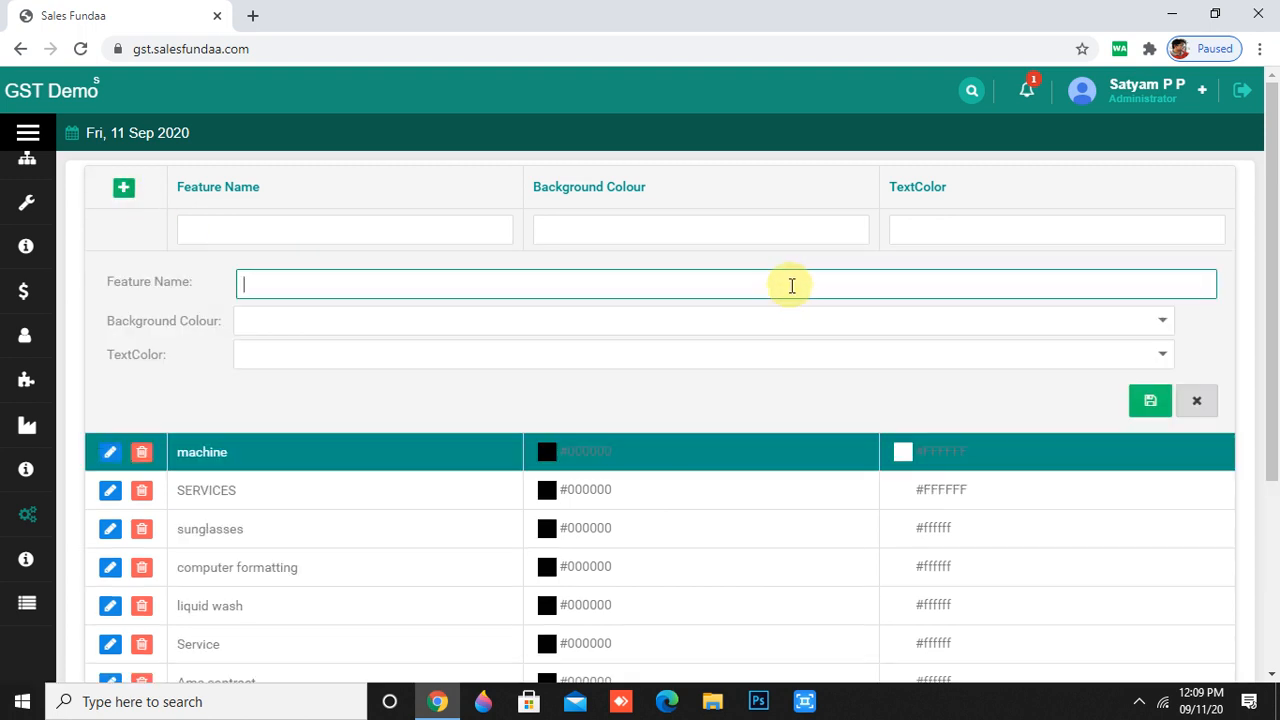
type("modifying")
- Give it a black background and #993300 text colour, save, and view the last page
left_click(1160, 318)
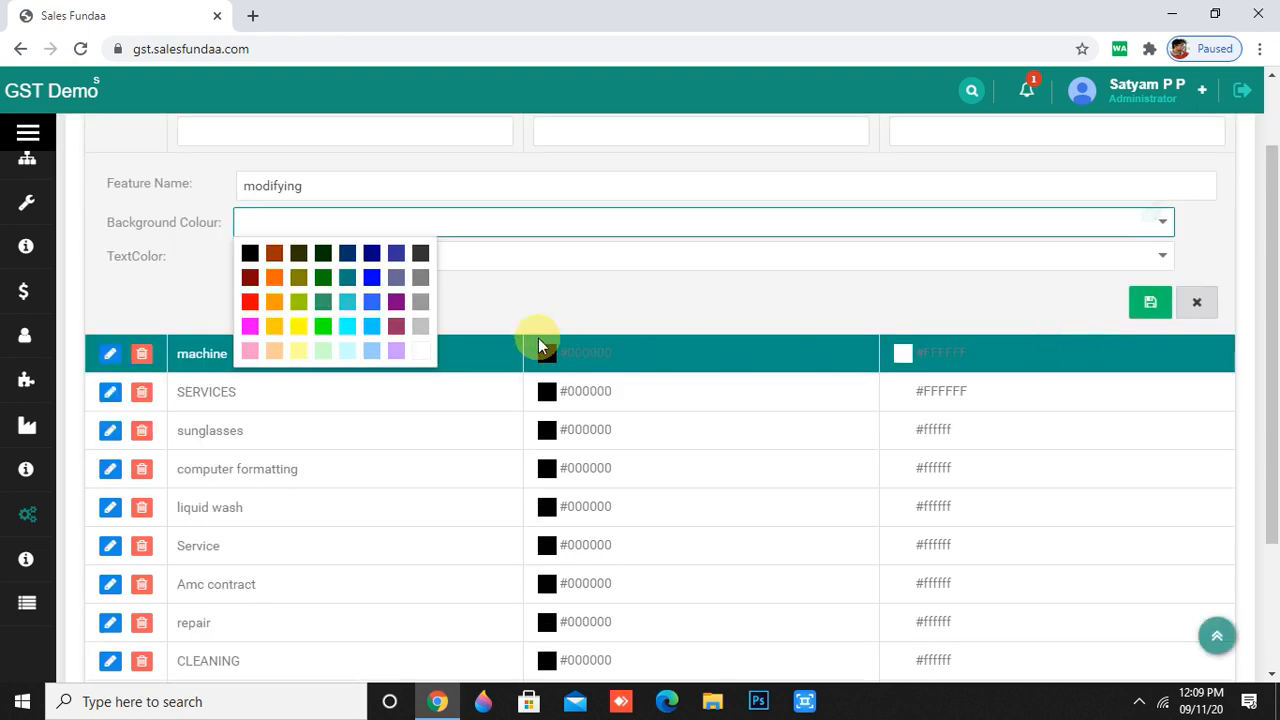
left_click(252, 255)
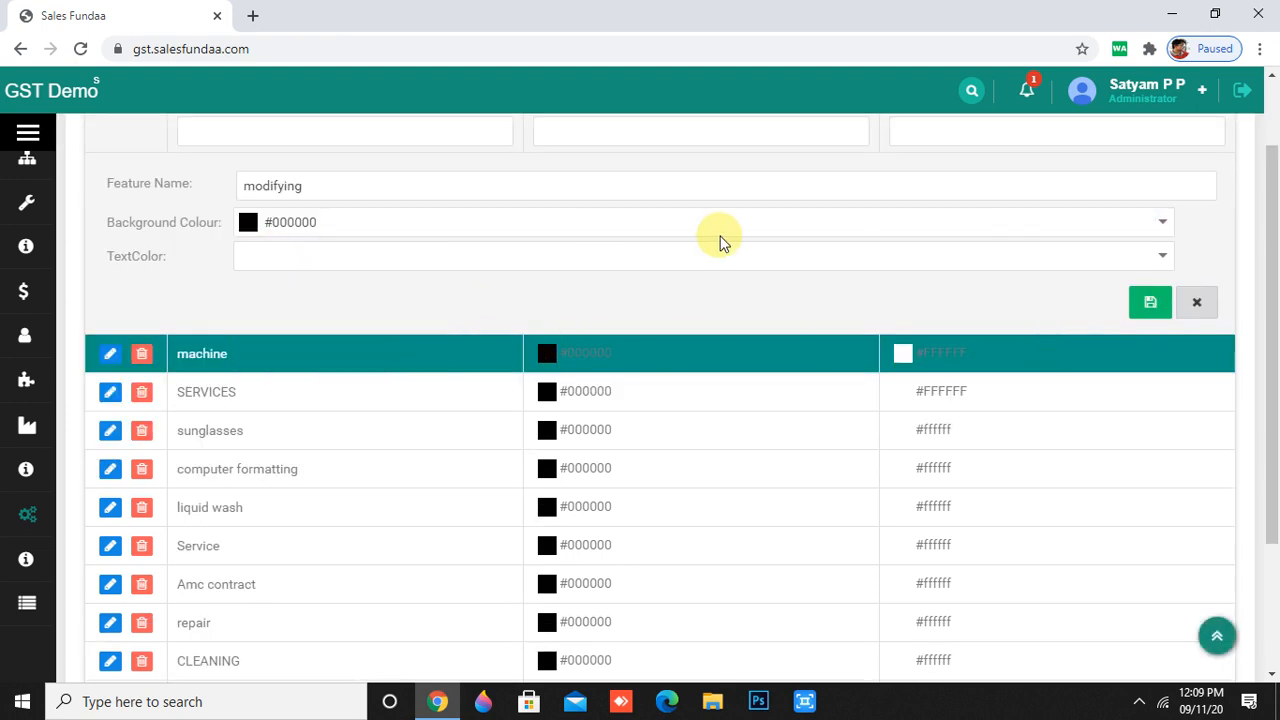
left_click(1162, 260)
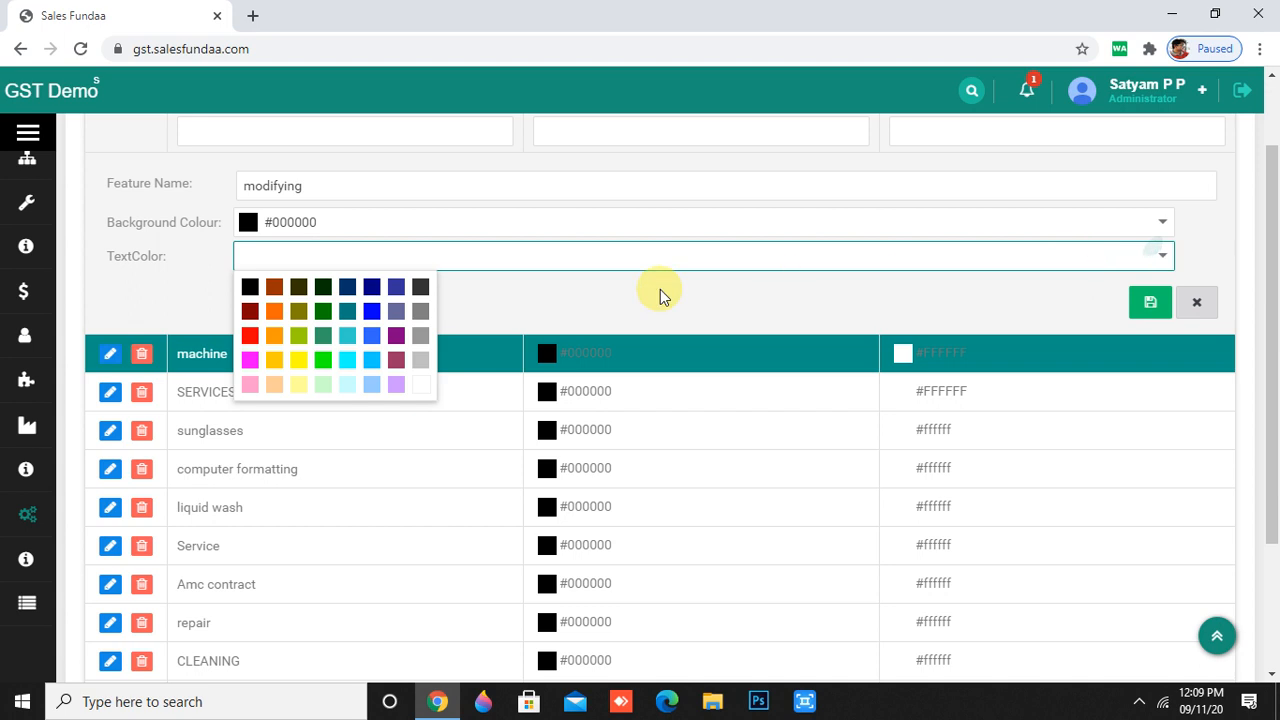
left_click(275, 288)
scroll(1150, 400, "up", 1)
left_click(1151, 405)
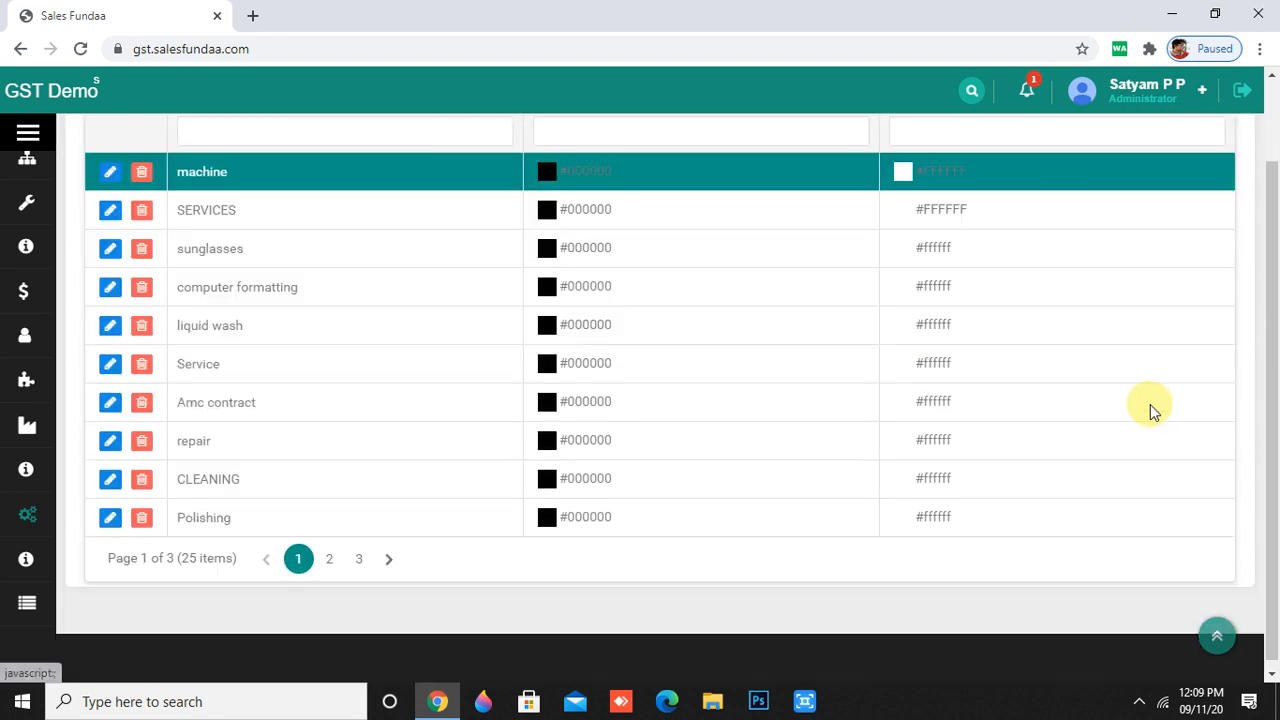
left_click(356, 559)
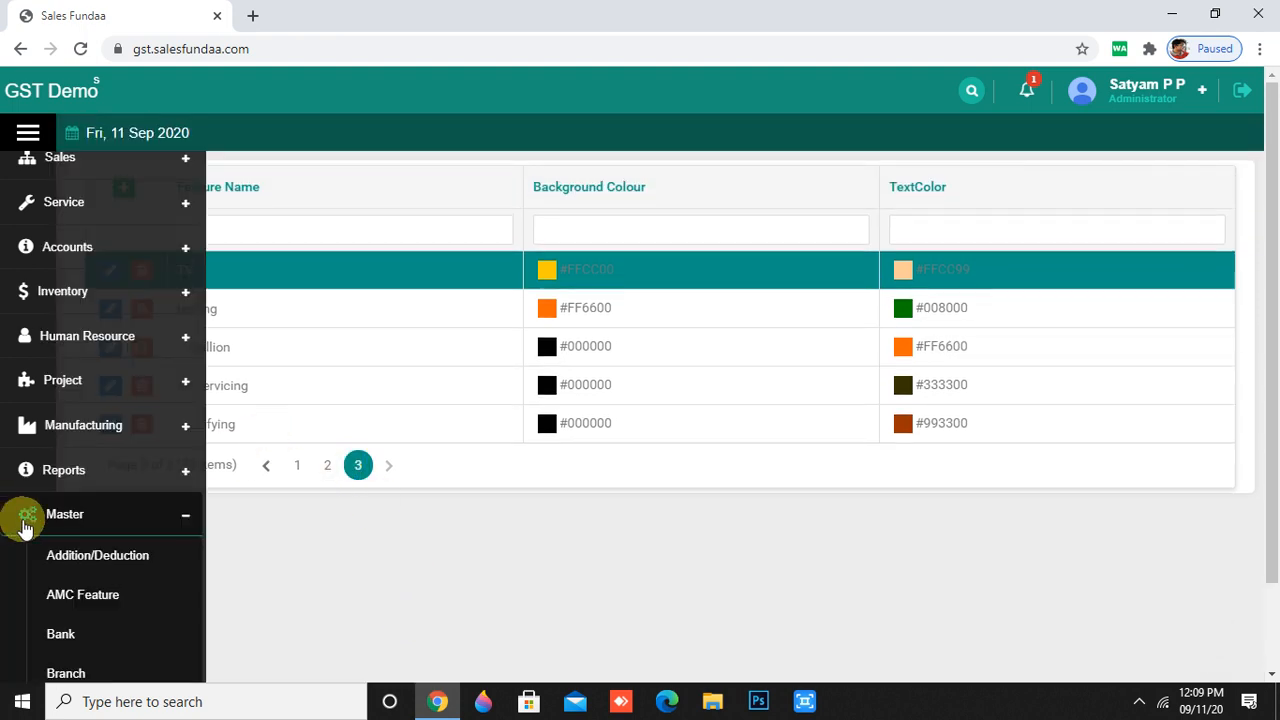
- Start a new Bank record for 'Abhudaya bank' with an account number and branch 'mumbai'
mouse_move(60, 625)
scroll(60, 625, "down", 3)
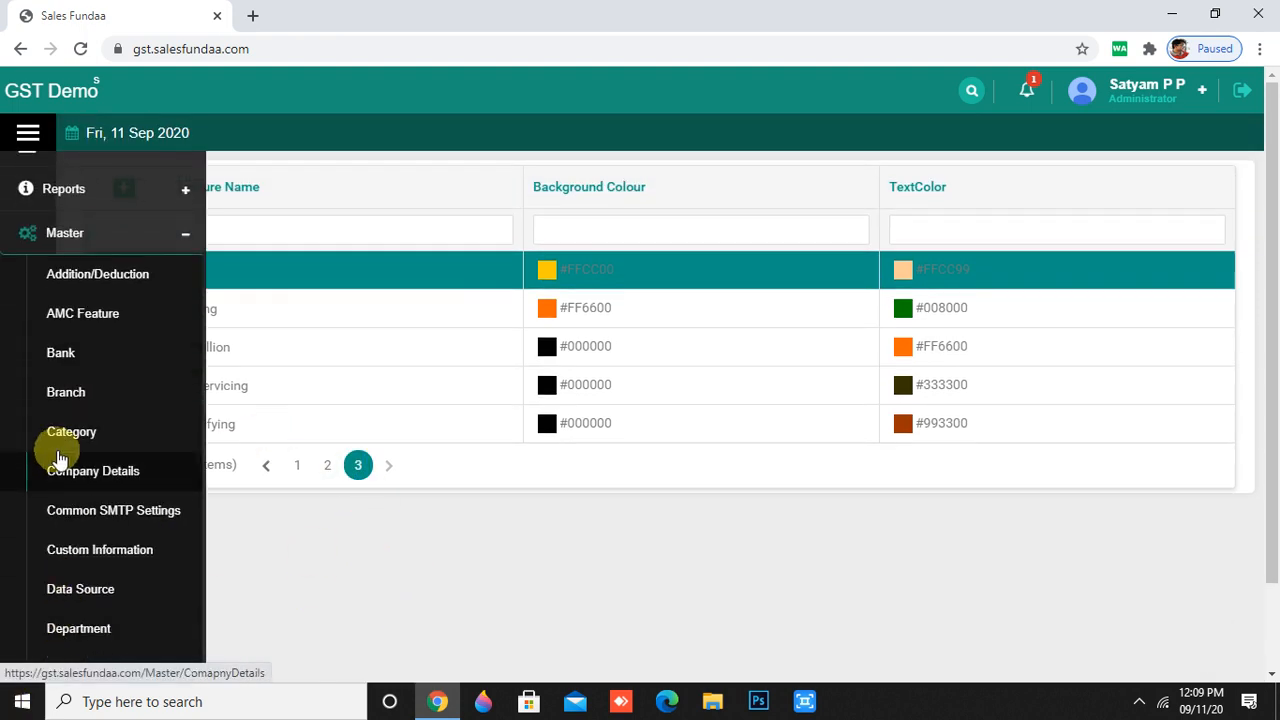
left_click(63, 363)
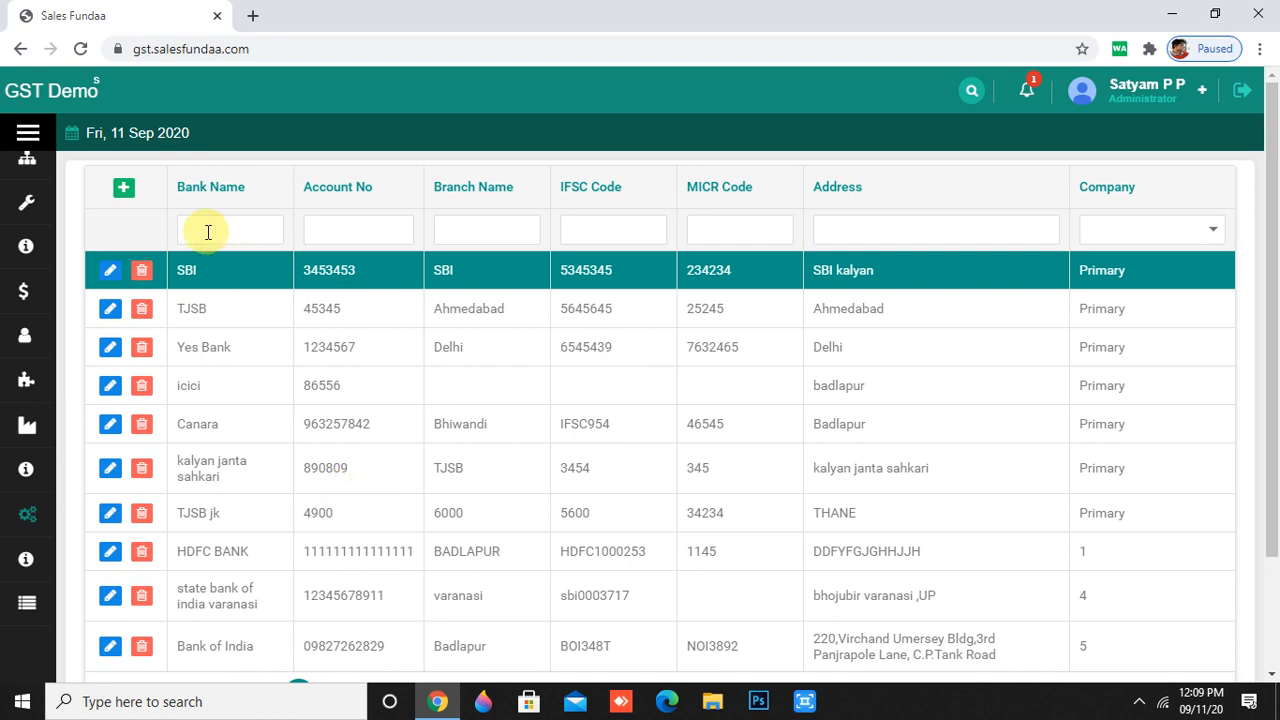
left_click(124, 190)
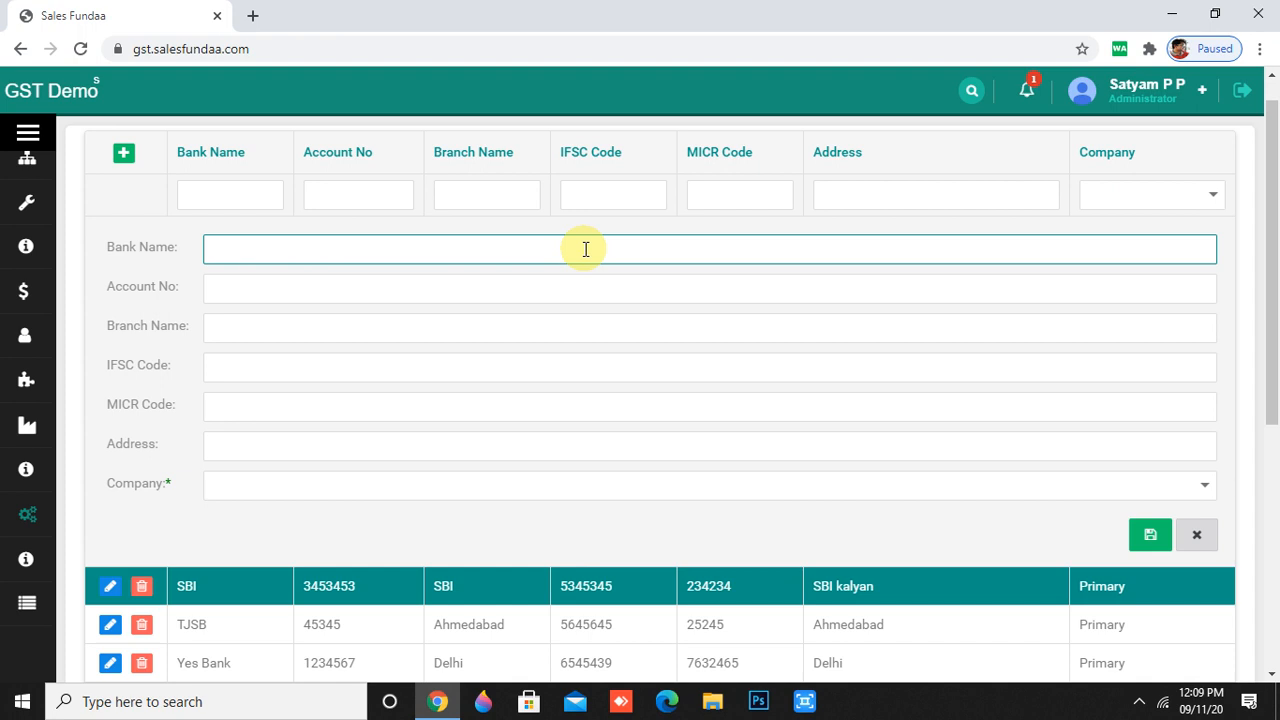
type("Abhudaya bank")
left_click(572, 292)
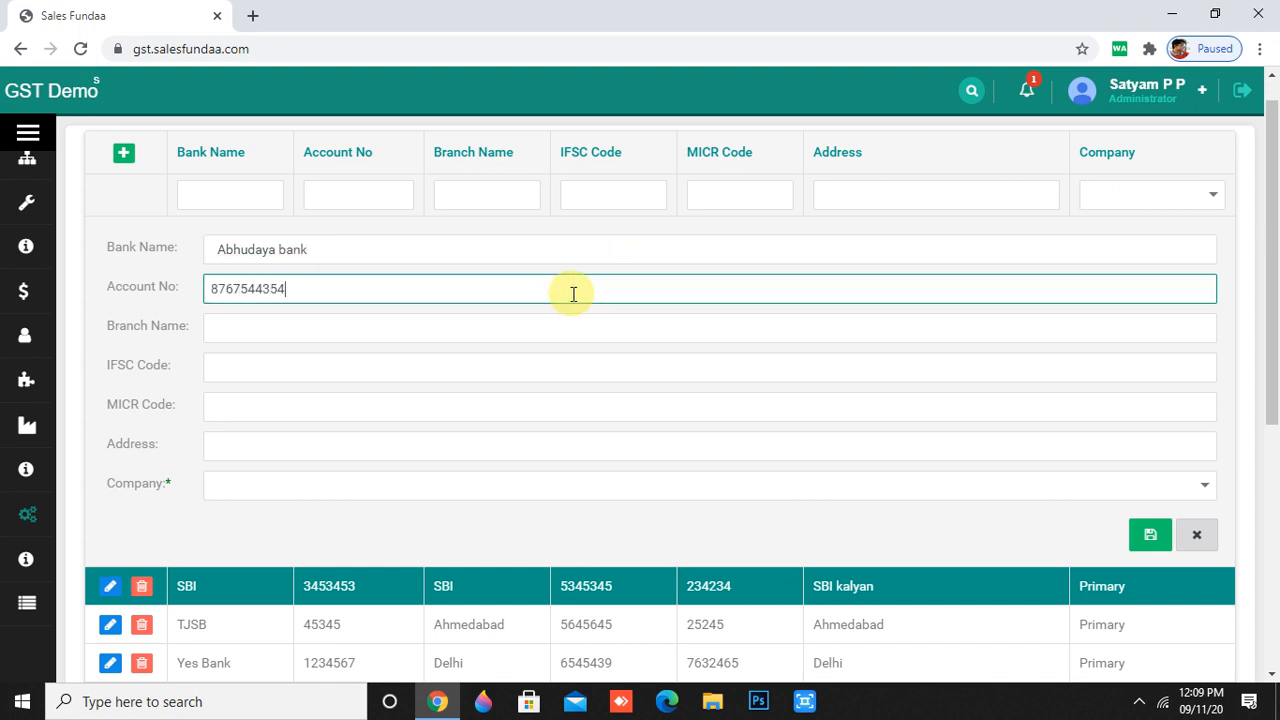
left_click(427, 327)
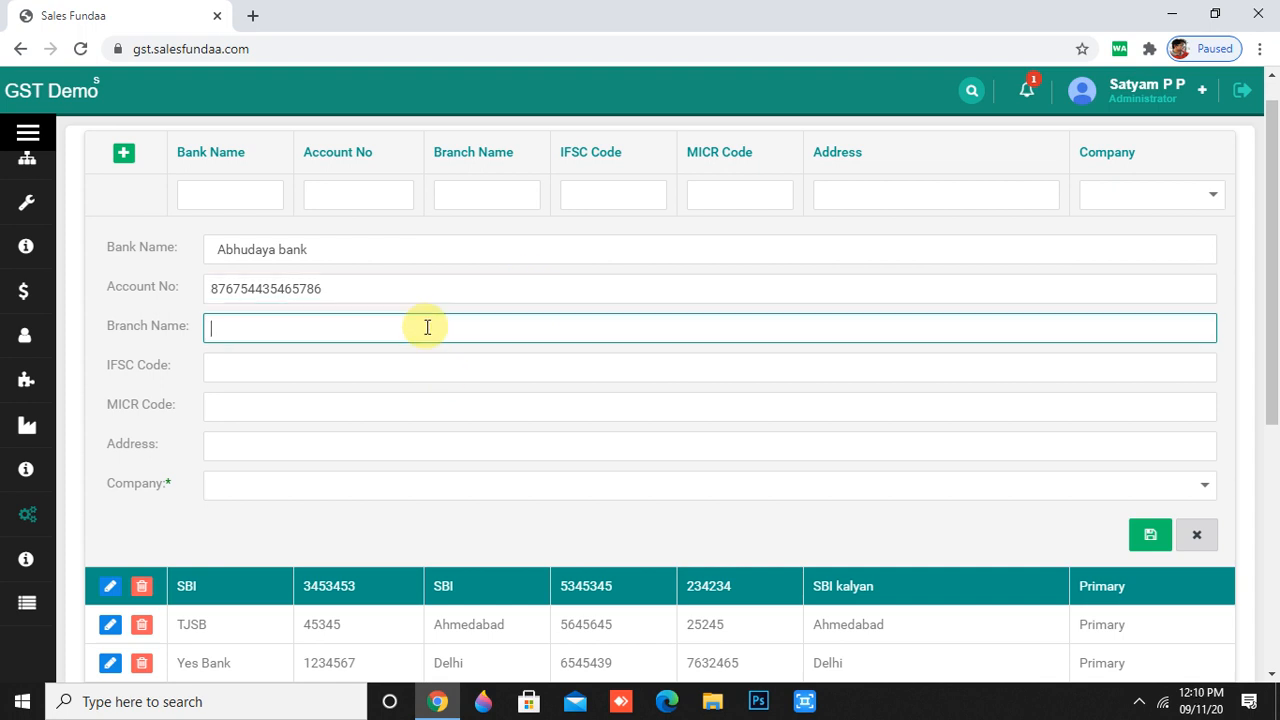
type("mumbai")
- Enter the IFSC code and MICR code 6567778, remove a stray 't' from the IFSC, and add the bank address
left_click(366, 369)
type("09898767t5")
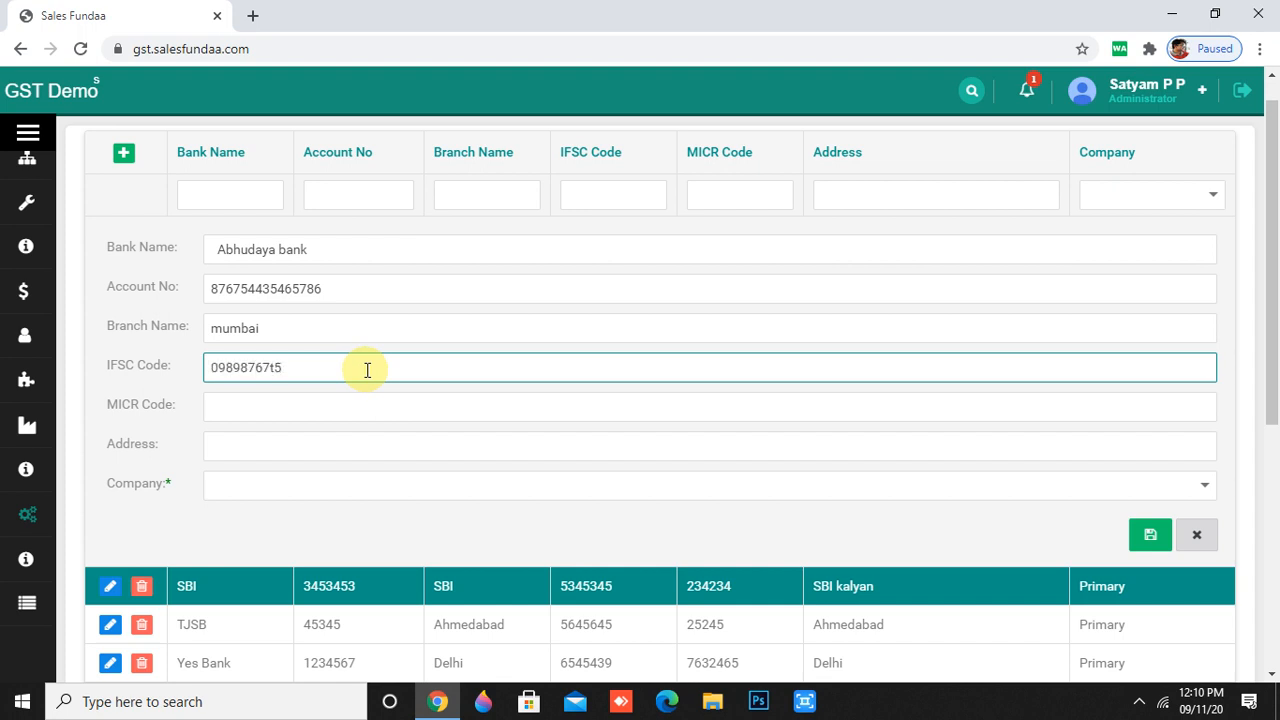
left_click(255, 403)
type("6567")
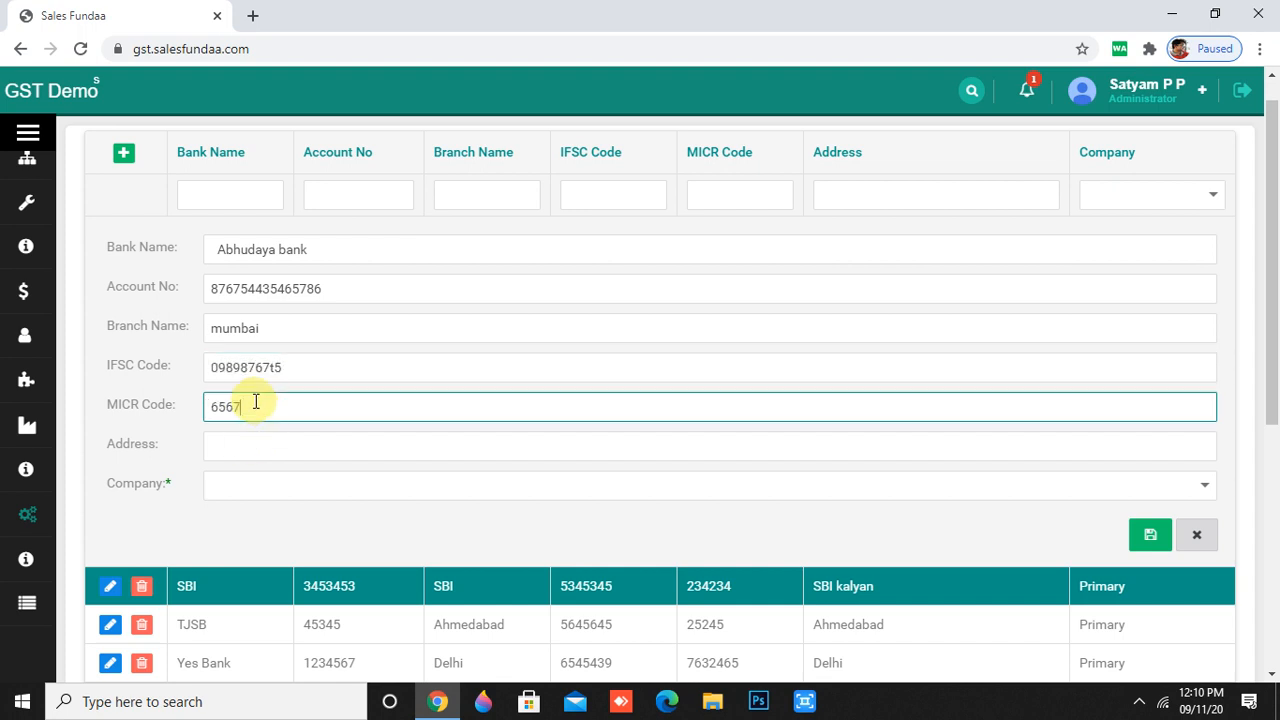
type("778")
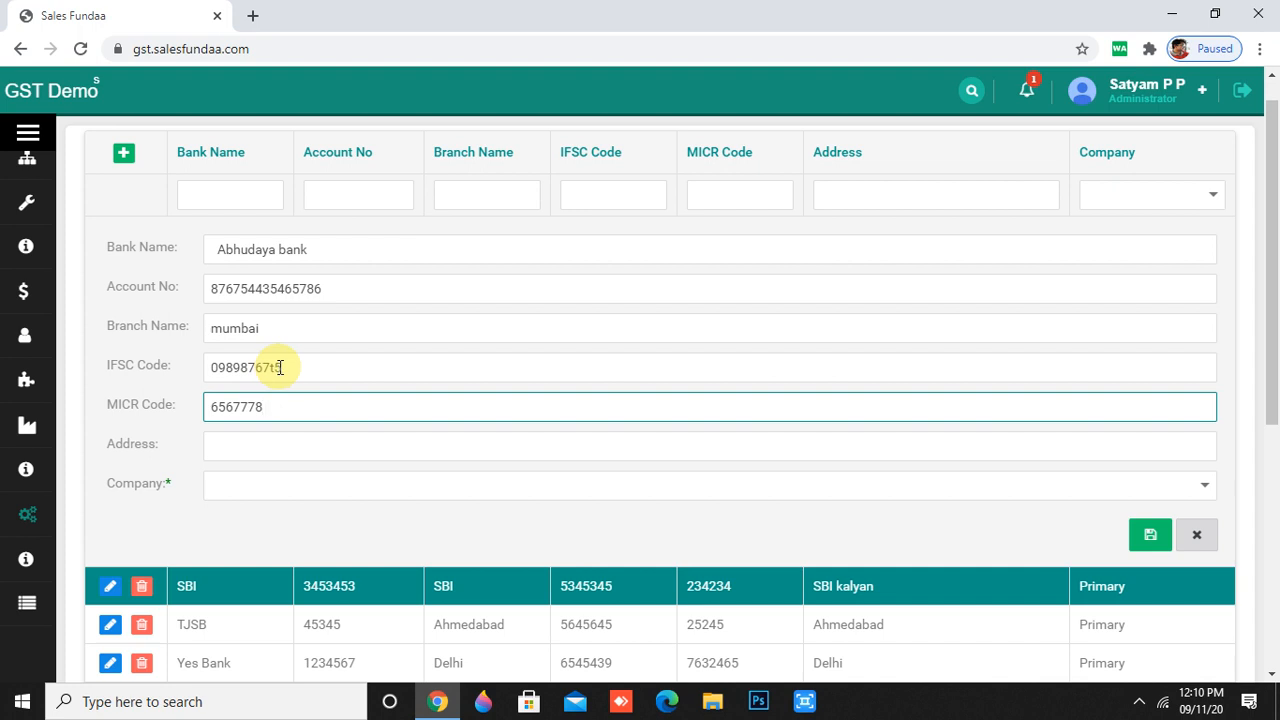
left_click(280, 367)
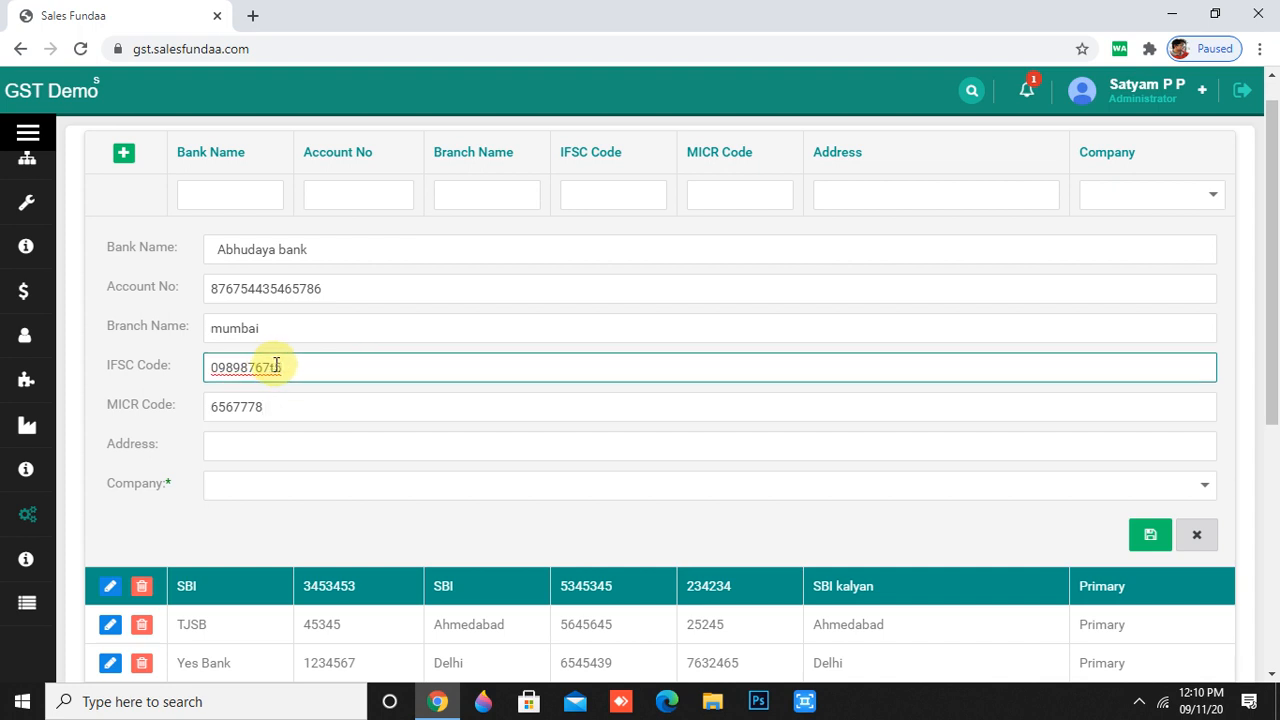
left_click(276, 365)
key("BackSpace")
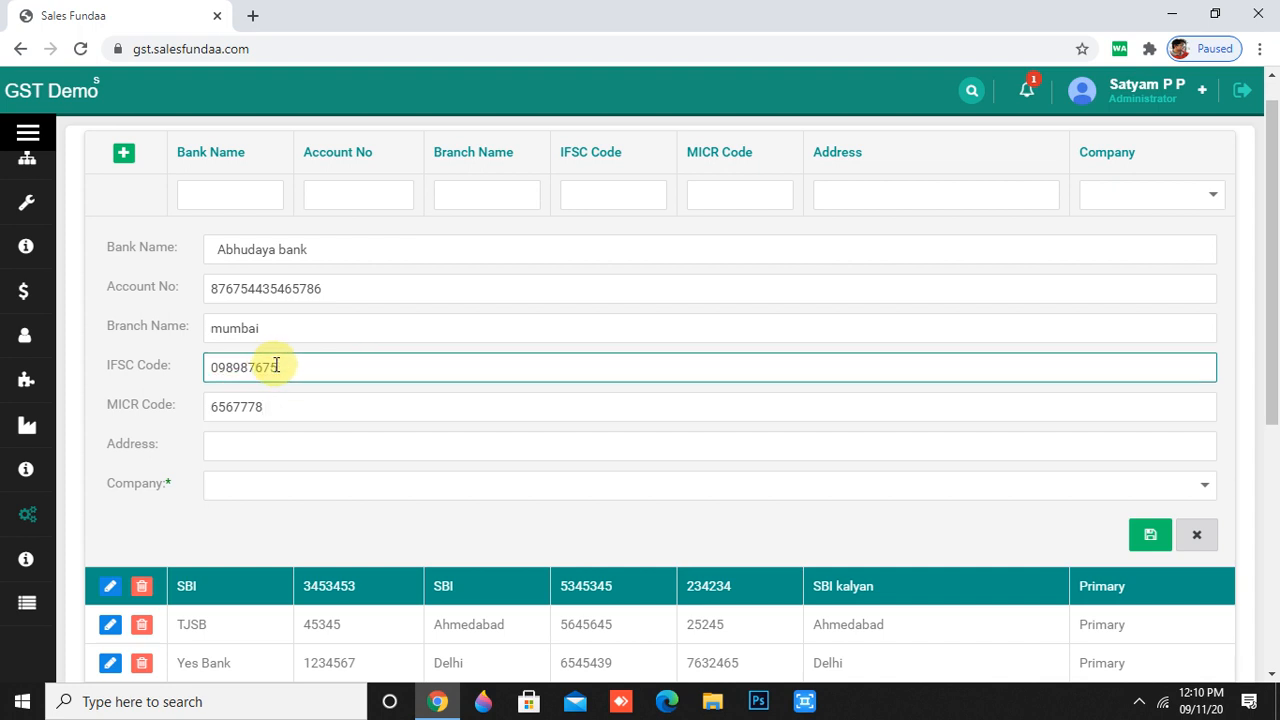
left_click(215, 444)
type("ewtrytyui8uihjhu")
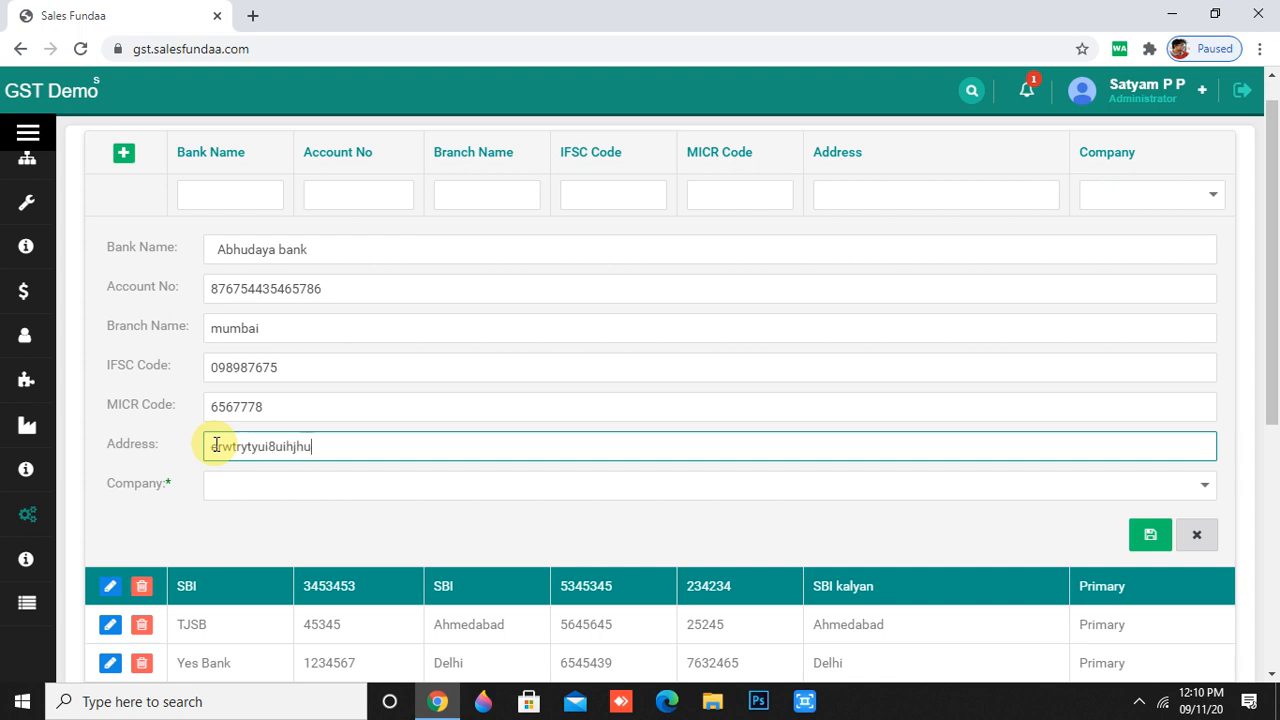
- Assign the bank to company Dial N Search, save it, and show page 3 of the list
left_click(678, 485)
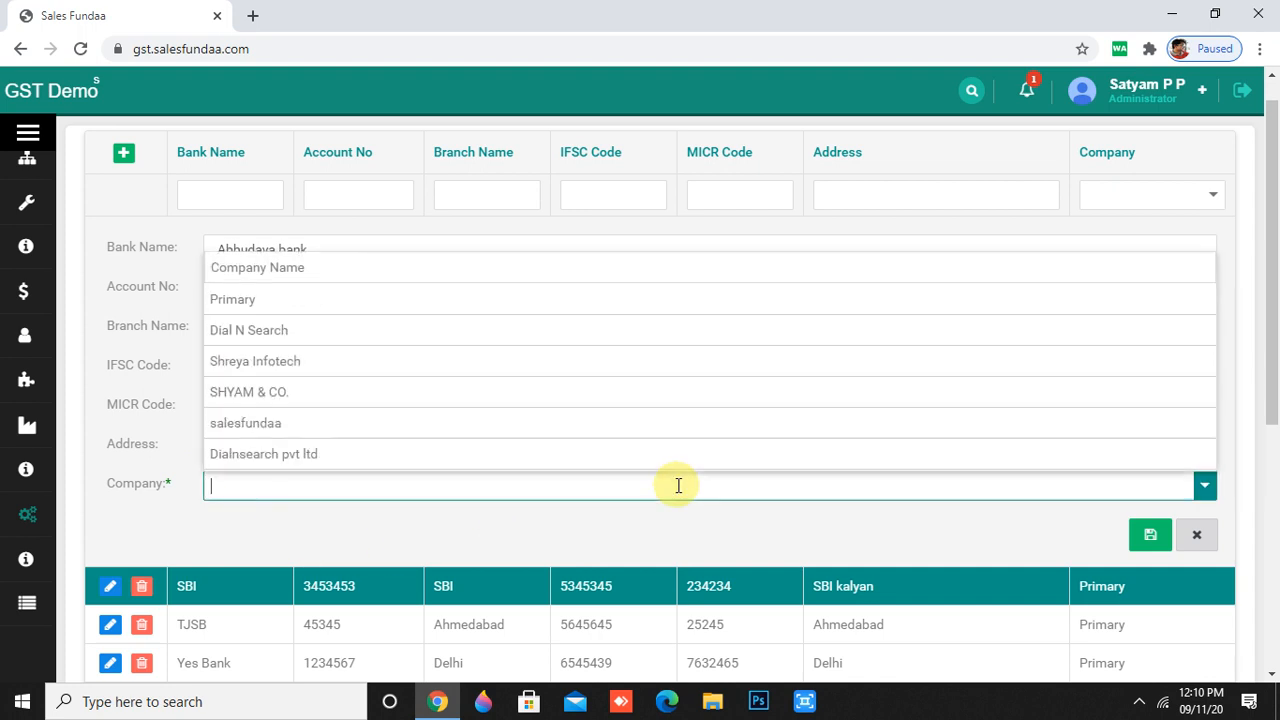
left_click(316, 338)
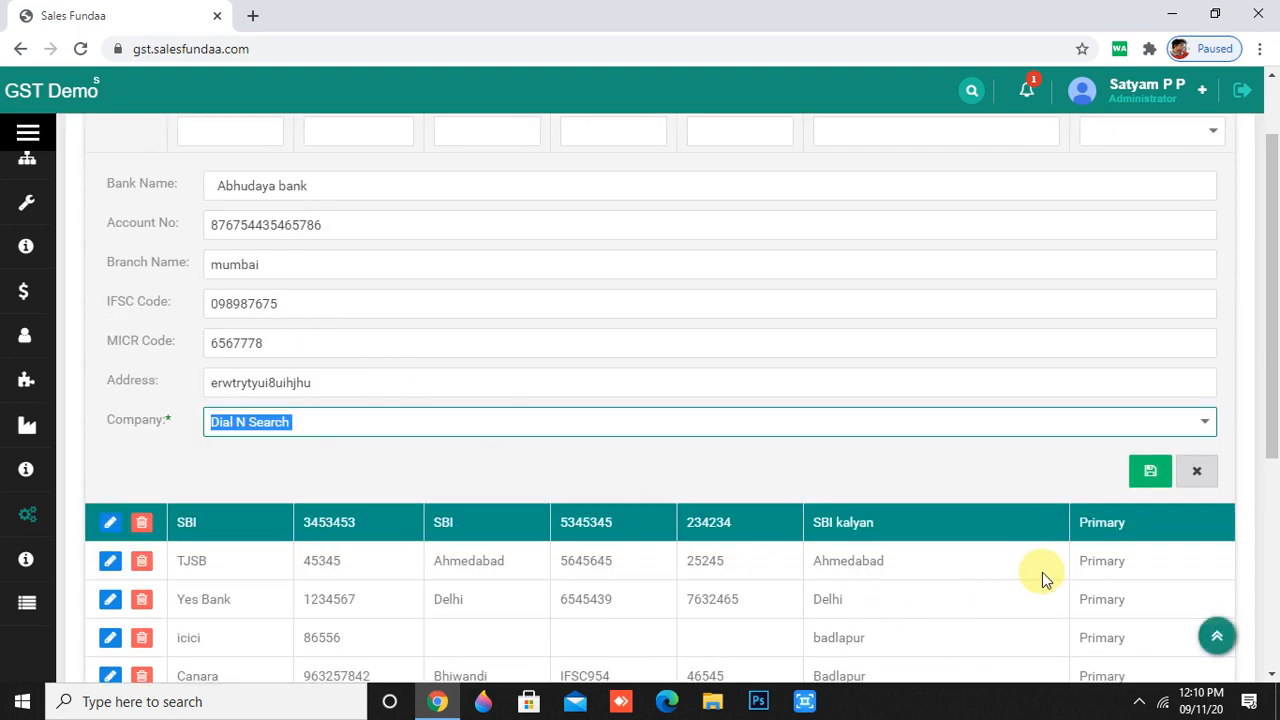
scroll(1044, 572, "up", 1)
left_click(1150, 573)
scroll(1100, 577, "down", 1)
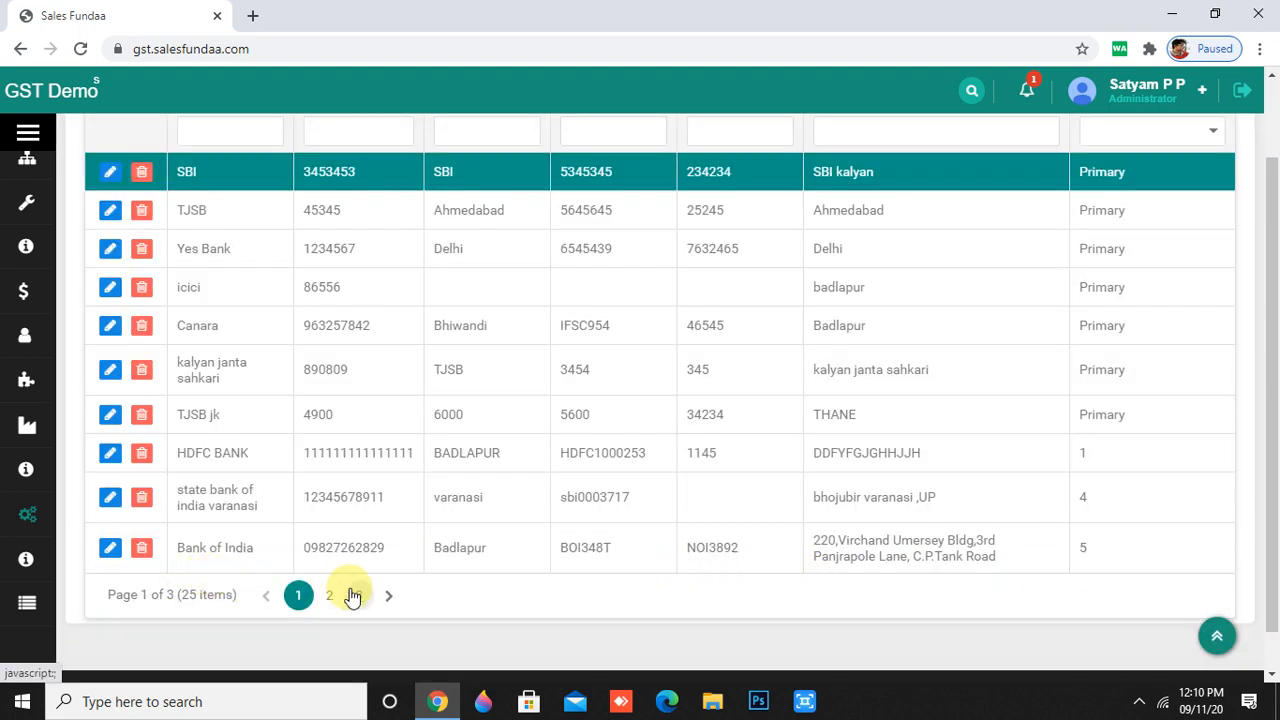
left_click(352, 595)
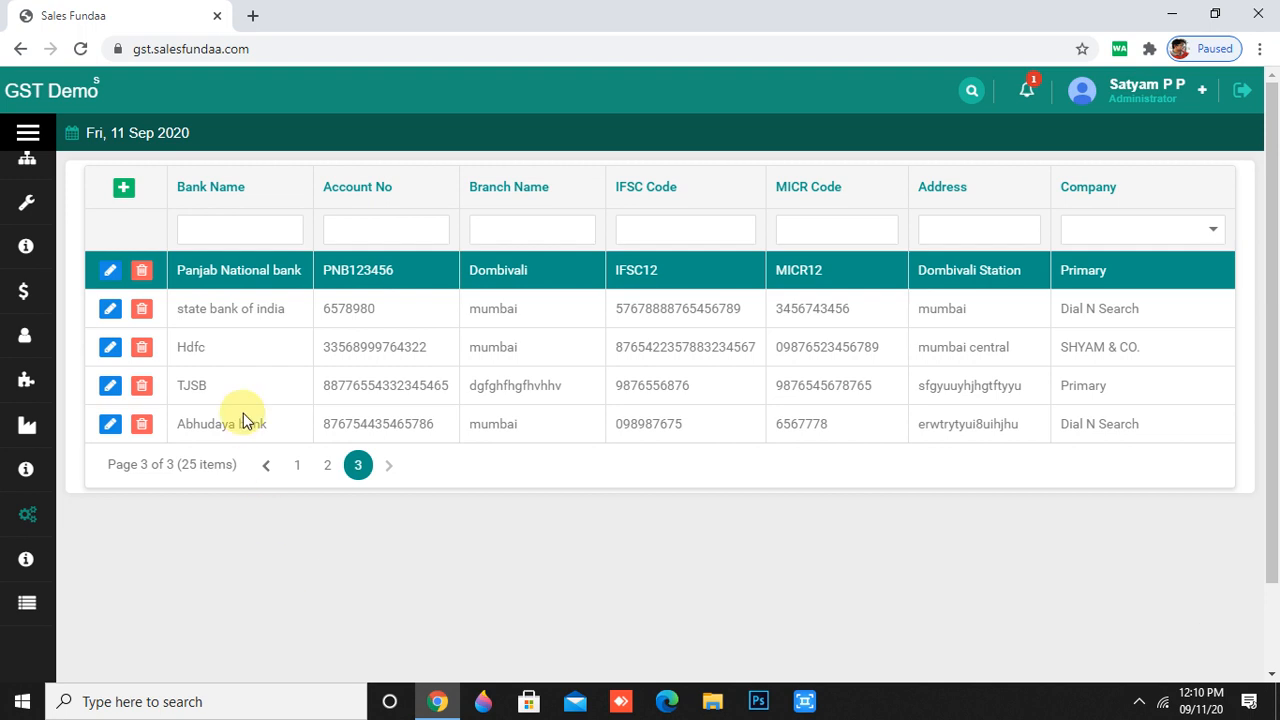
- Switch to Master > Branch, look over the branch table, and start a new branch entry
mouse_move(23, 474)
scroll(30, 530, "down", 1)
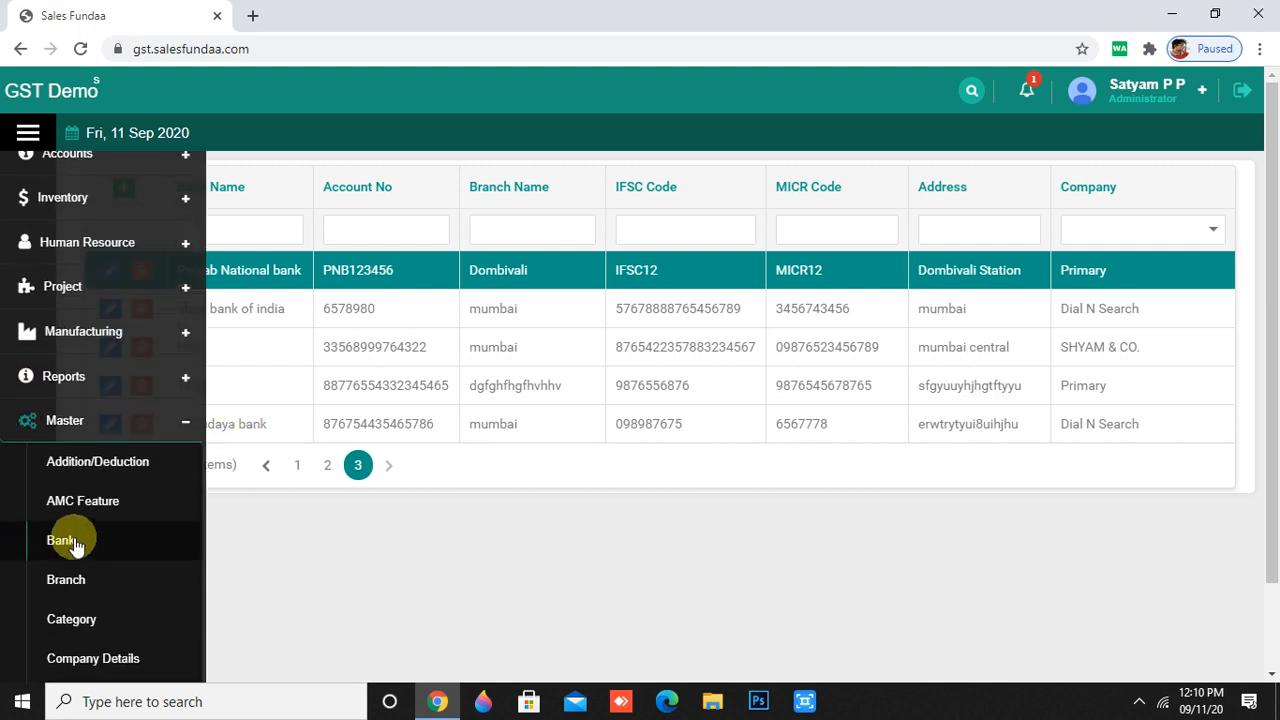
left_click(80, 580)
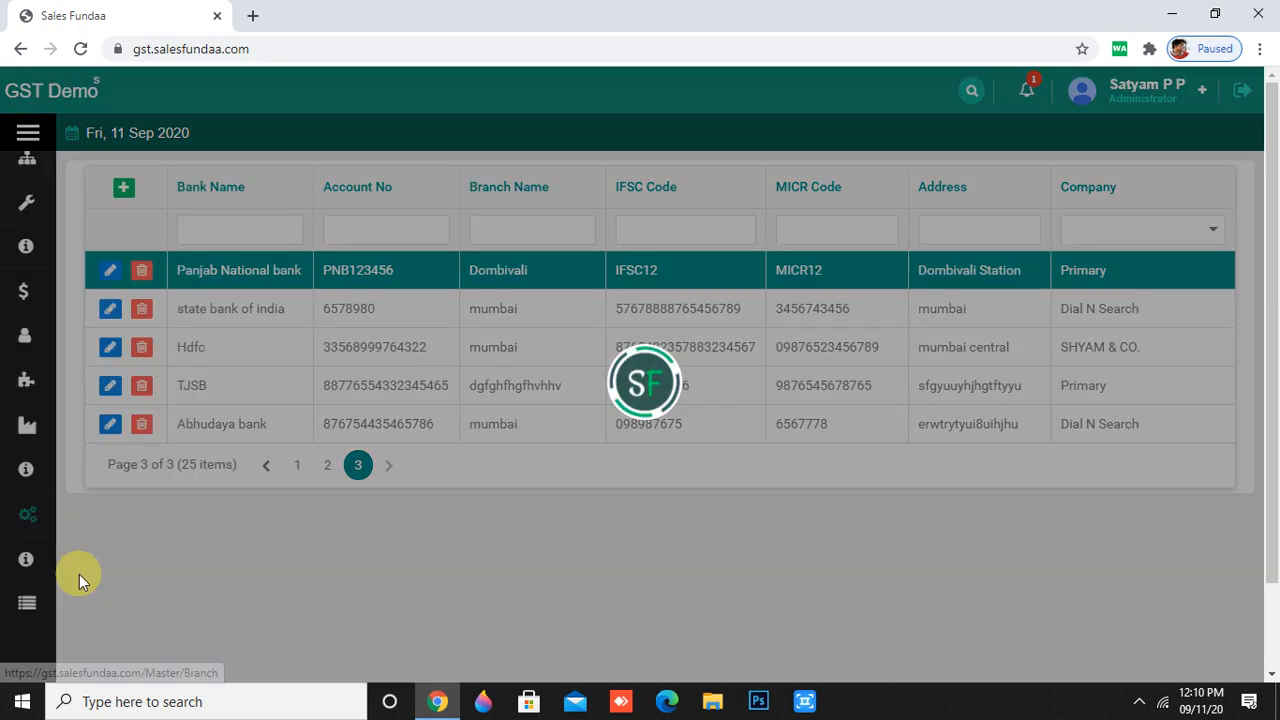
scroll(586, 481, "down", 2)
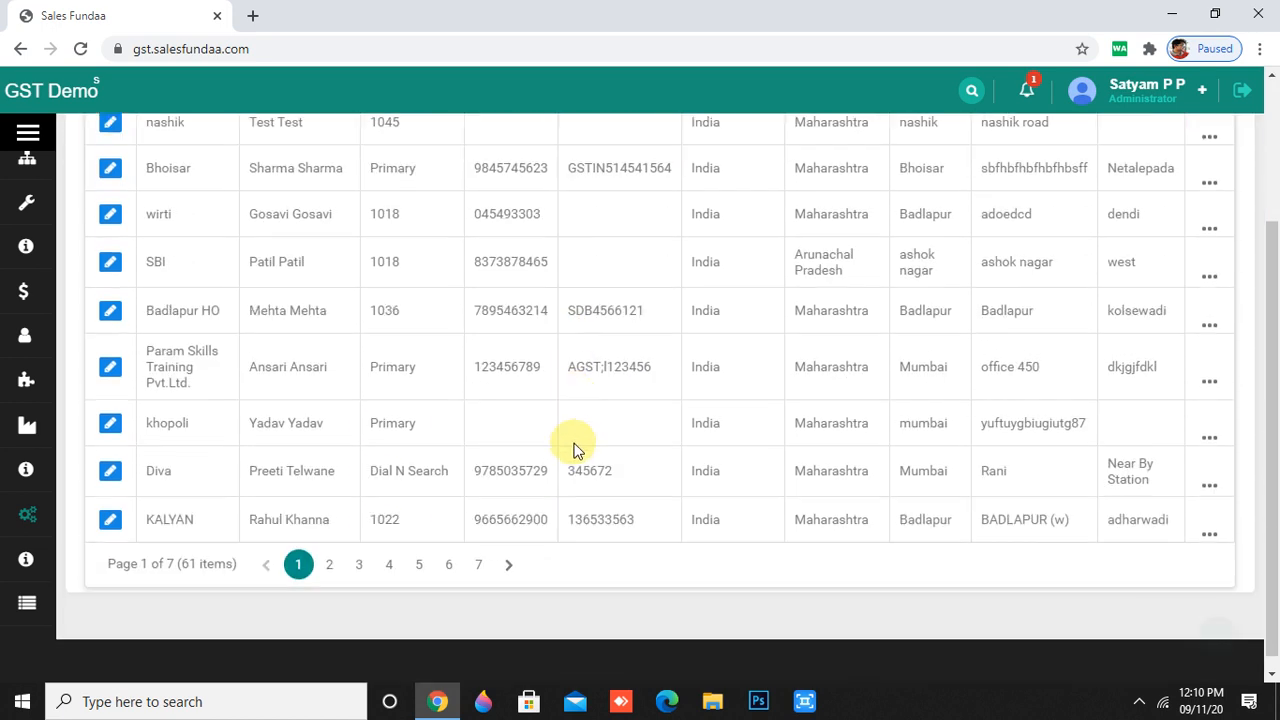
scroll(572, 452, "up", 2)
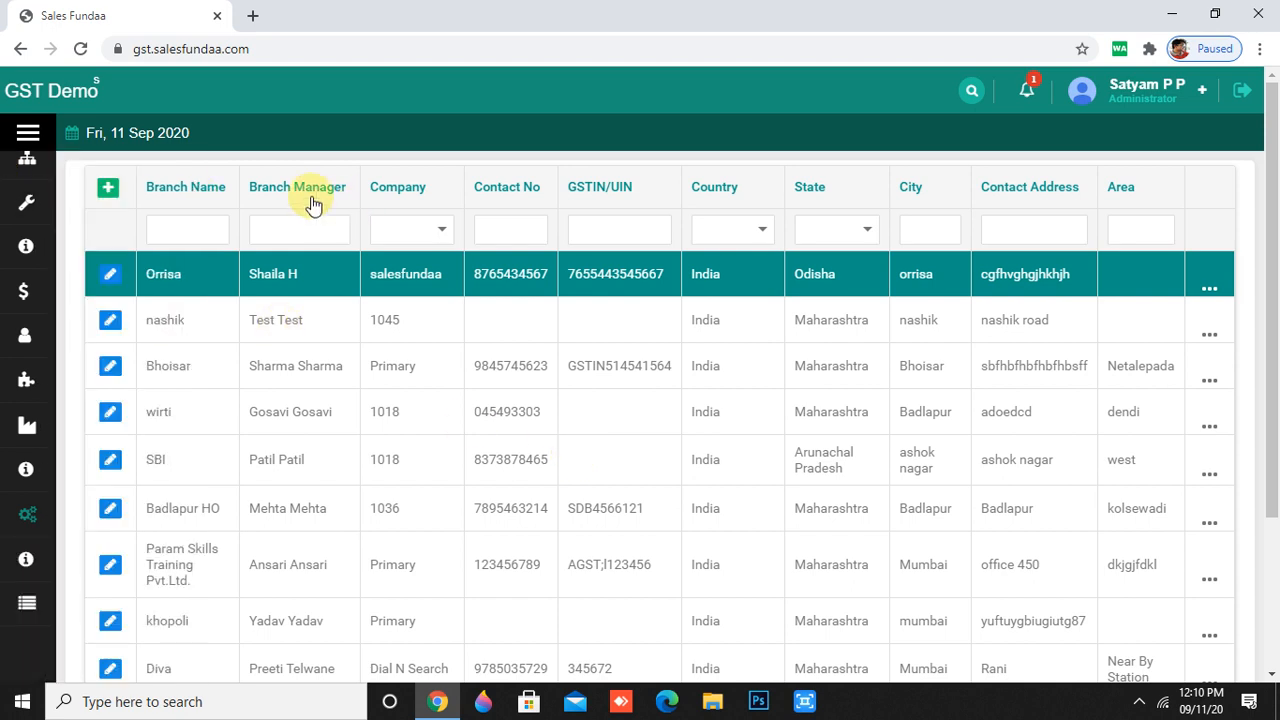
left_click(108, 190)
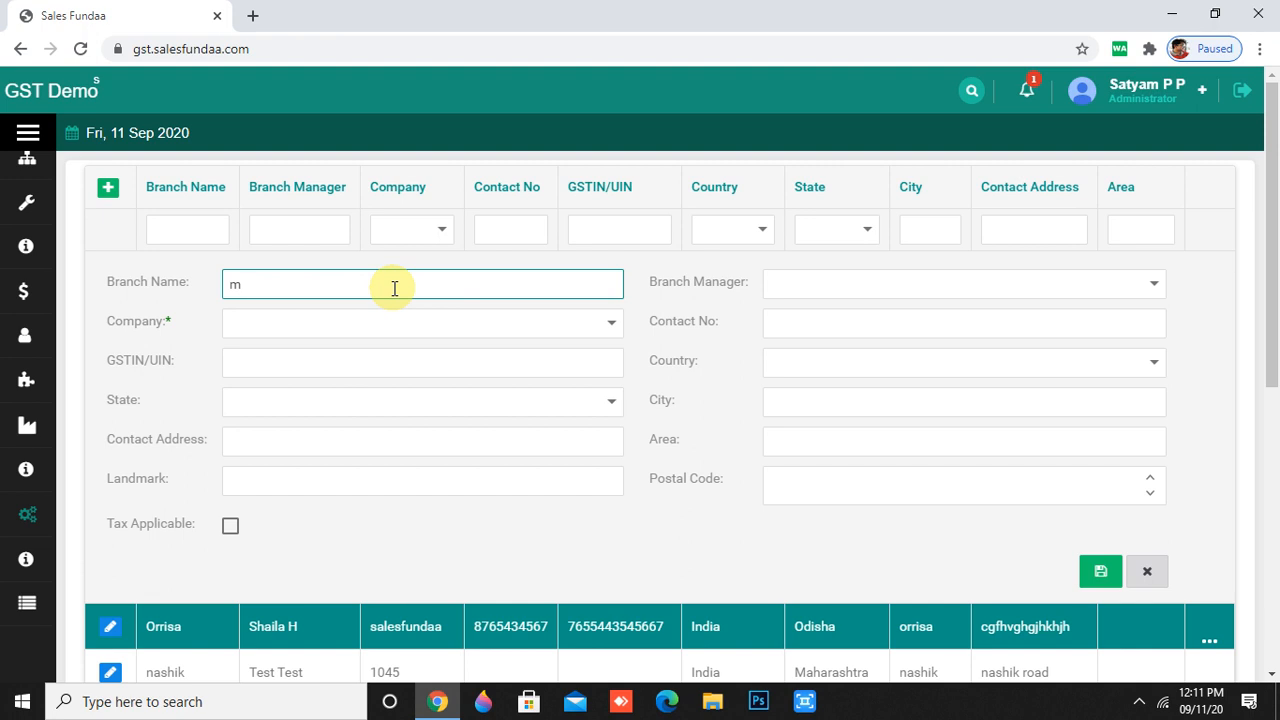
- Name the branch 'manipur', assign it to company Primary, and enter its GSTIN/UIN
type("anipur")
left_click(489, 324)
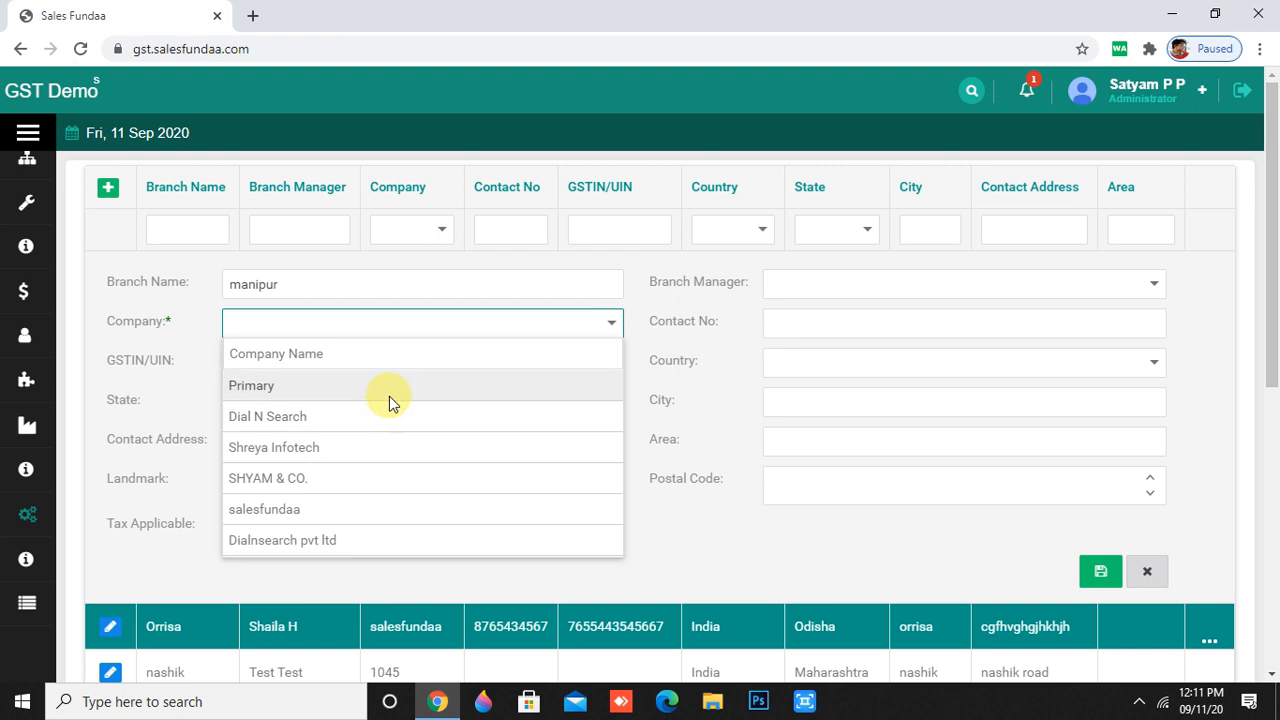
left_click(389, 396)
scroll(420, 385, "down", 1)
left_click(551, 275)
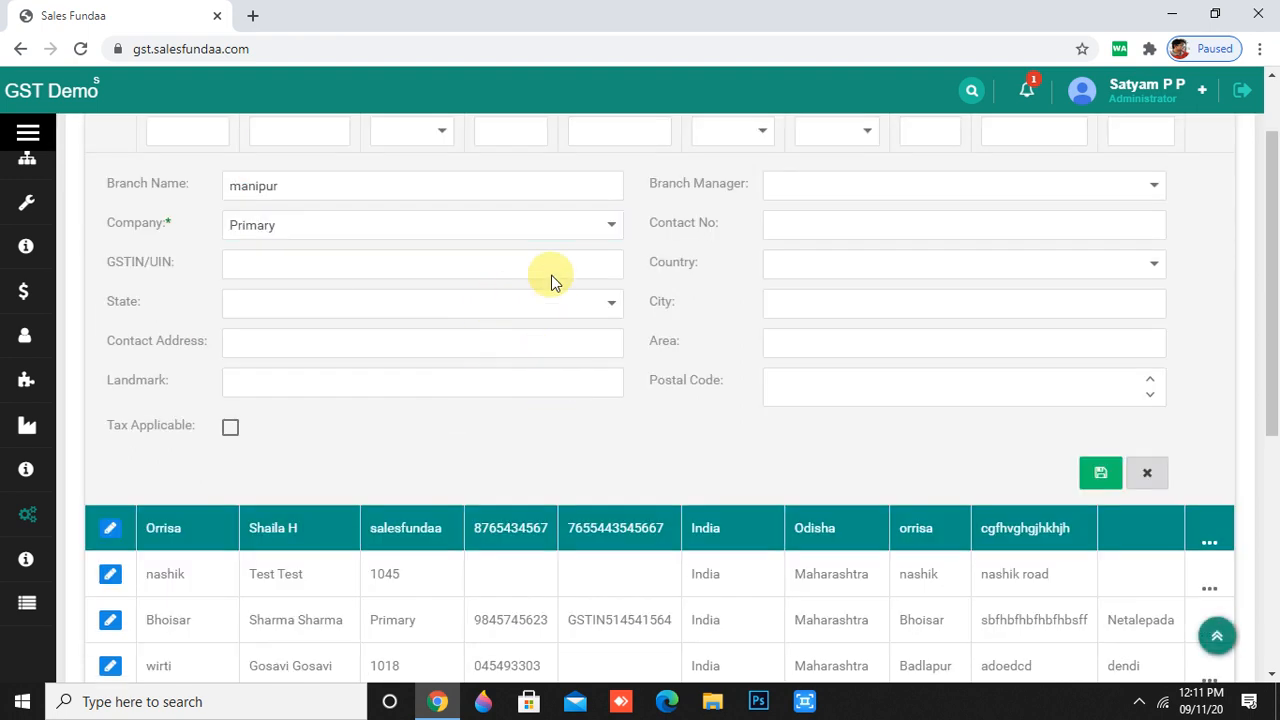
left_click(543, 268)
type("87")
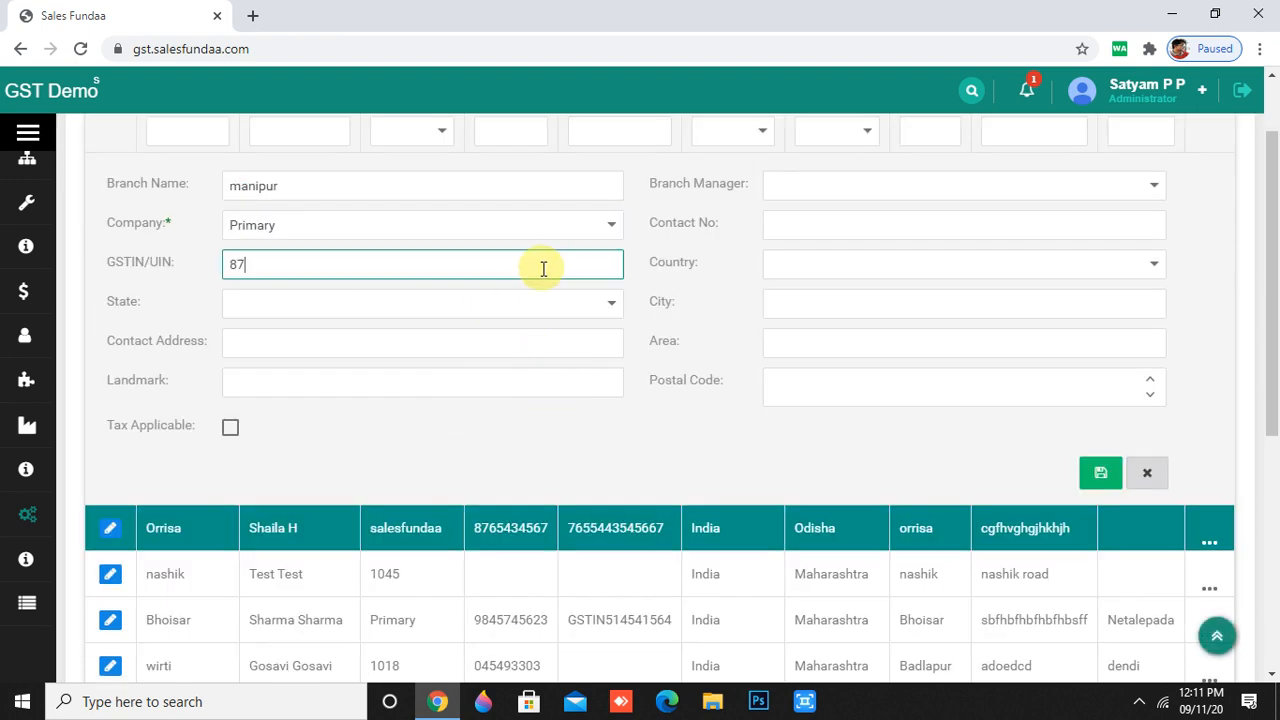
type("67543454656787")
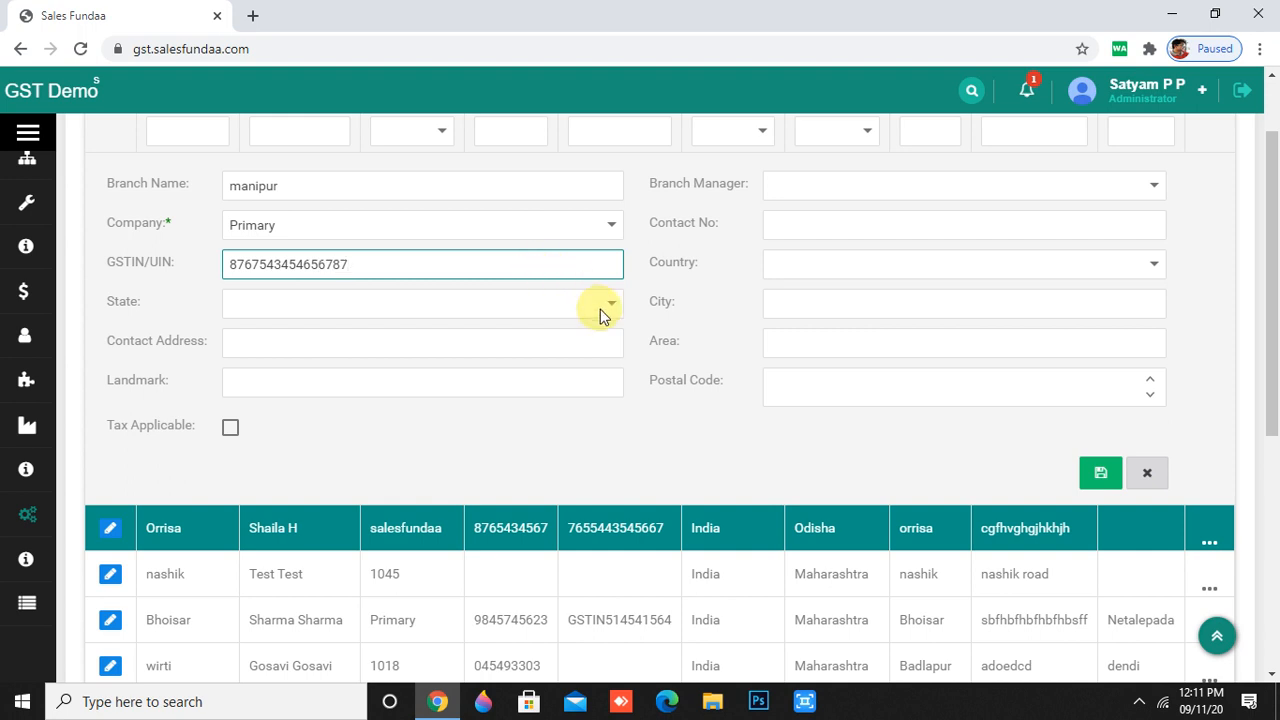
- Set the state to Andaman & Nicobar Islands and fill in the contact address
left_click(601, 310)
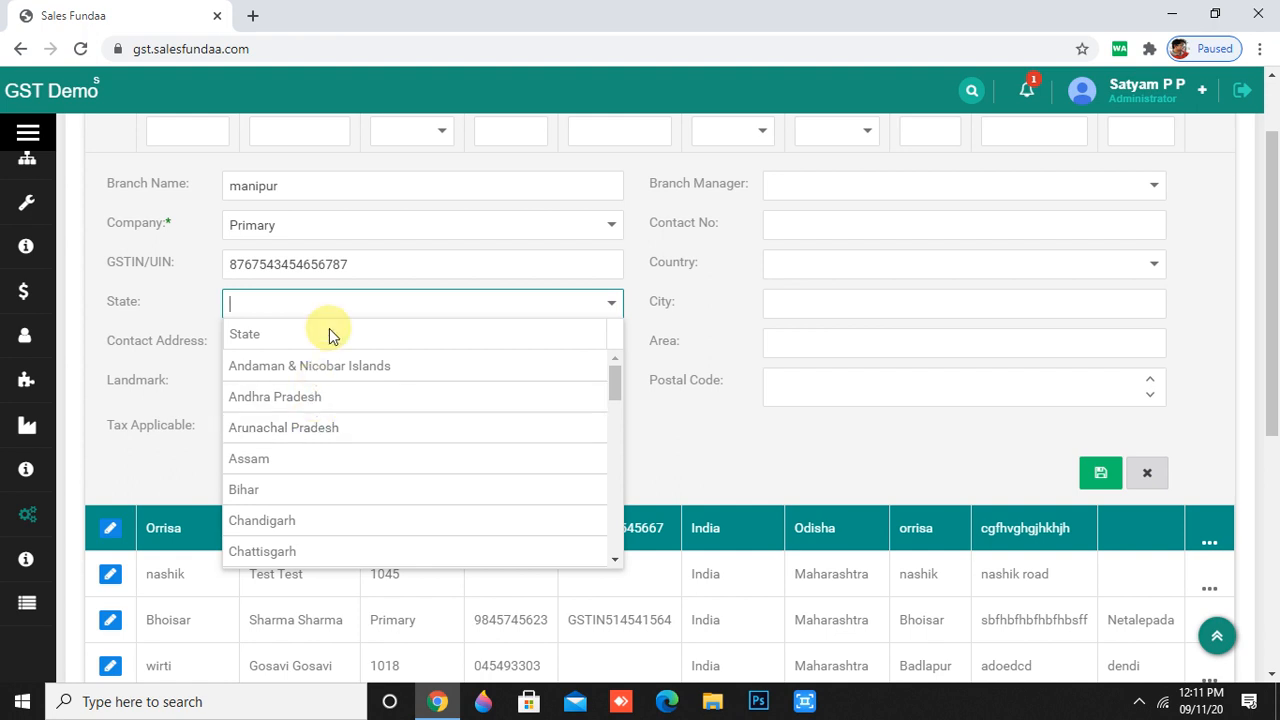
left_click(320, 366)
left_click(360, 342)
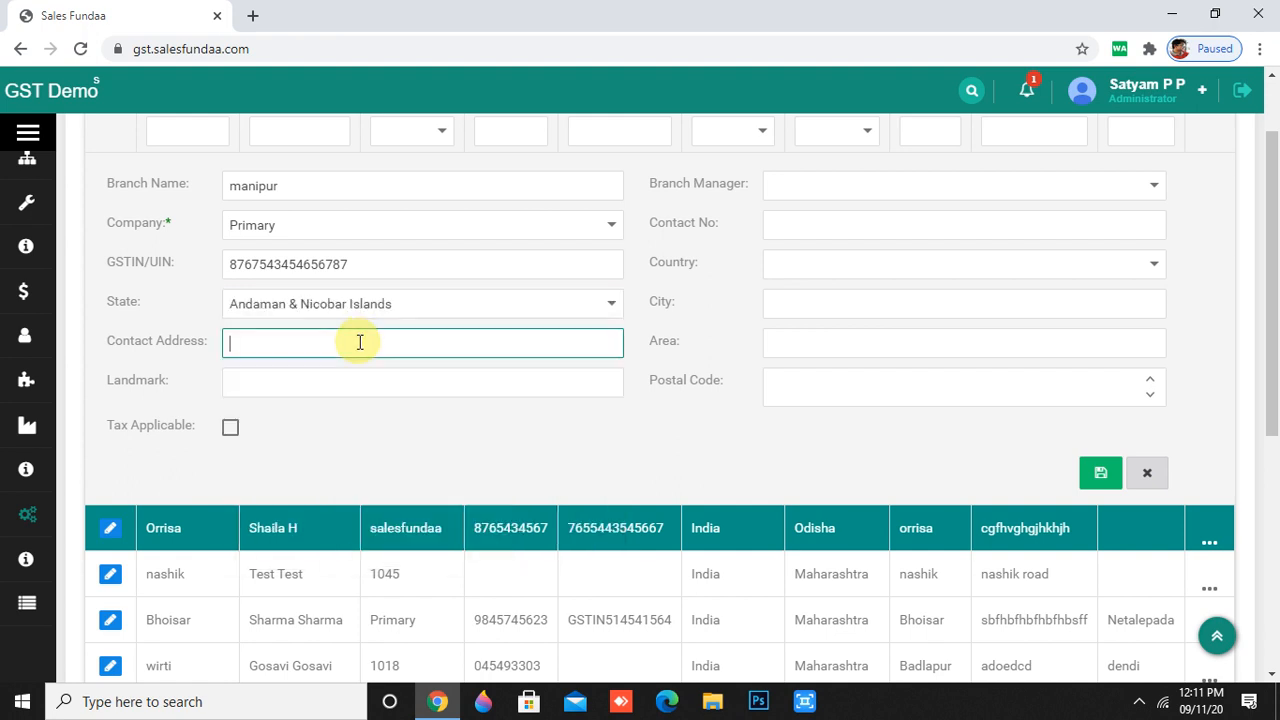
type("ffghguyhhg")
left_click(1011, 187)
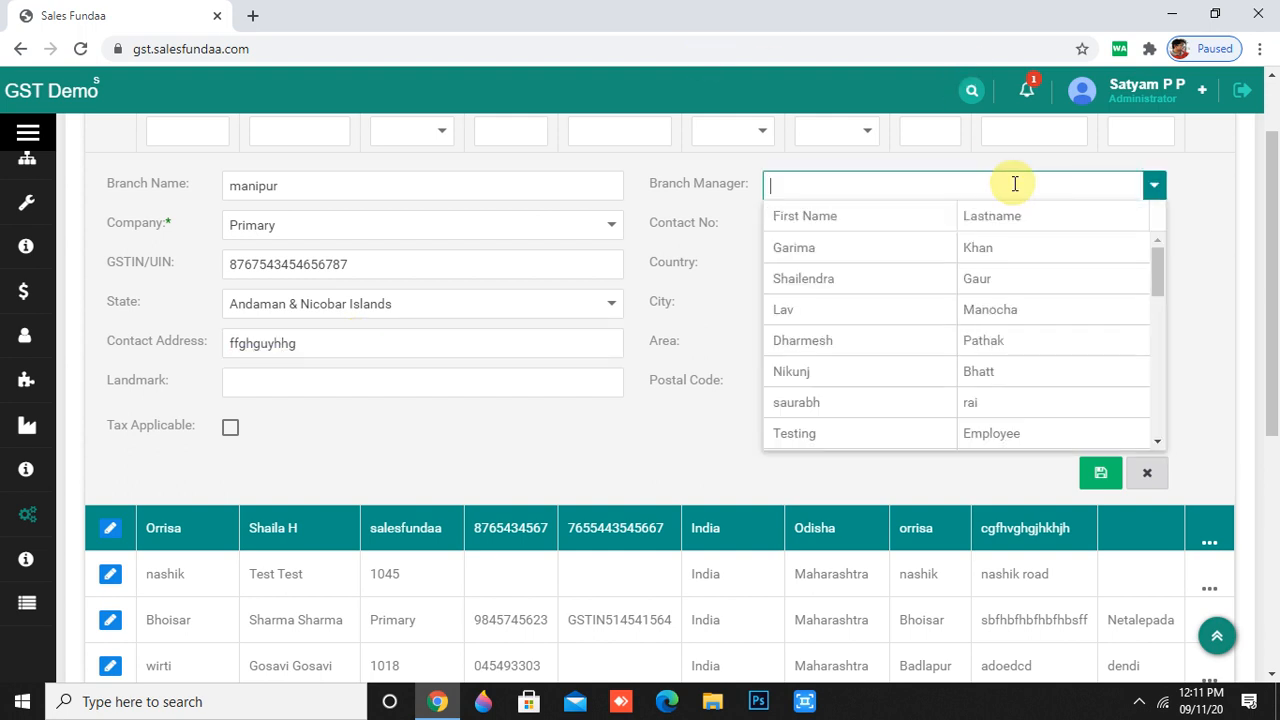
- Make the first listed employee branch manager, set country India, and enter the corrected contact number
left_click(937, 248)
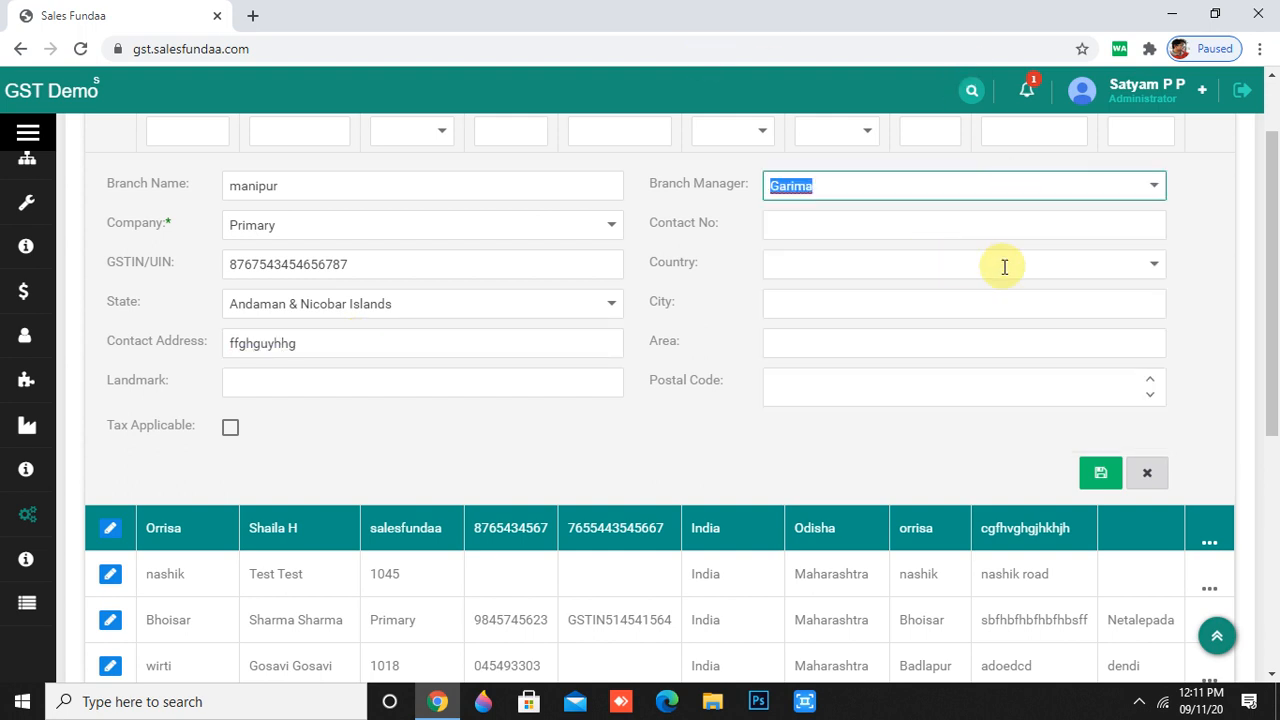
left_click(1107, 232)
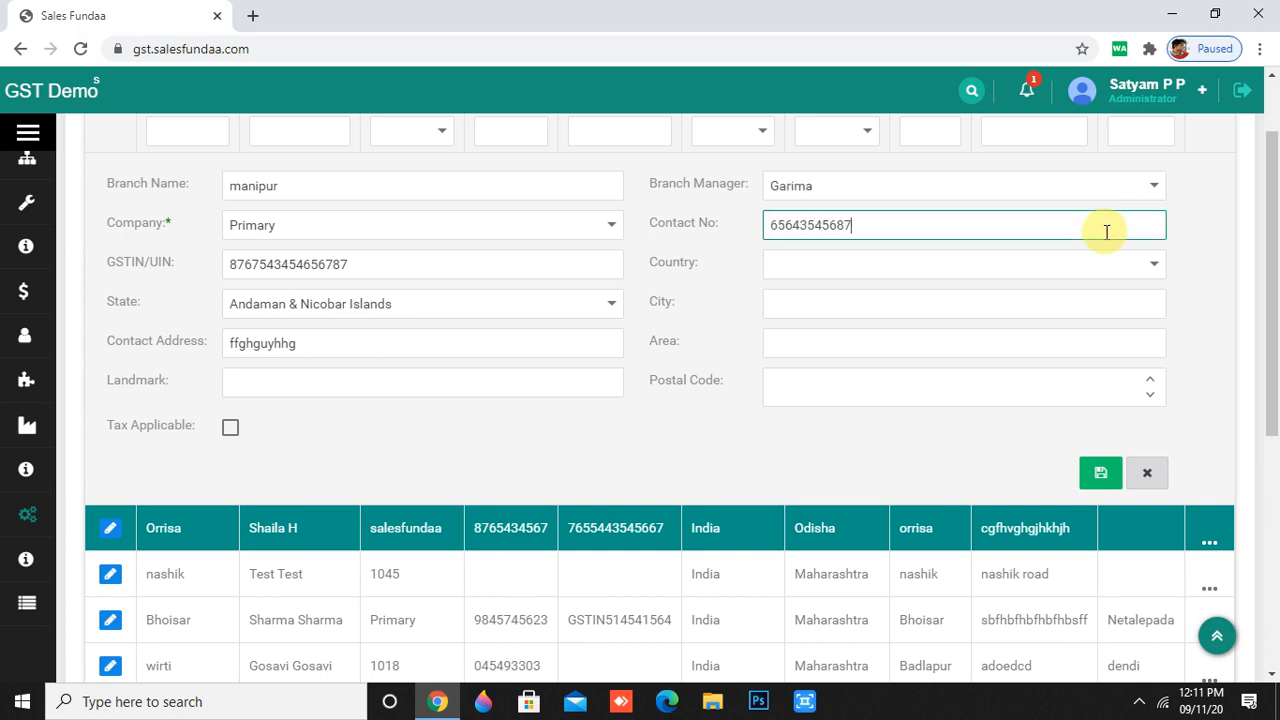
left_click(1154, 264)
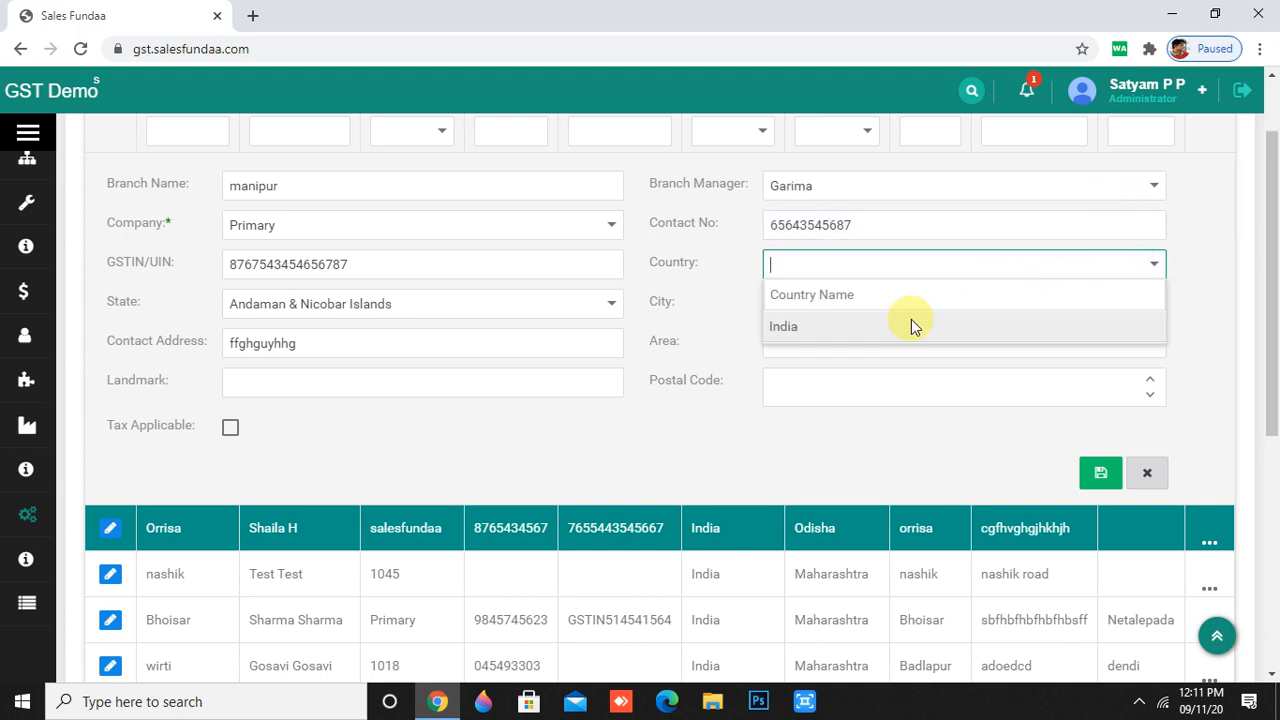
left_click(911, 319)
left_click(872, 226)
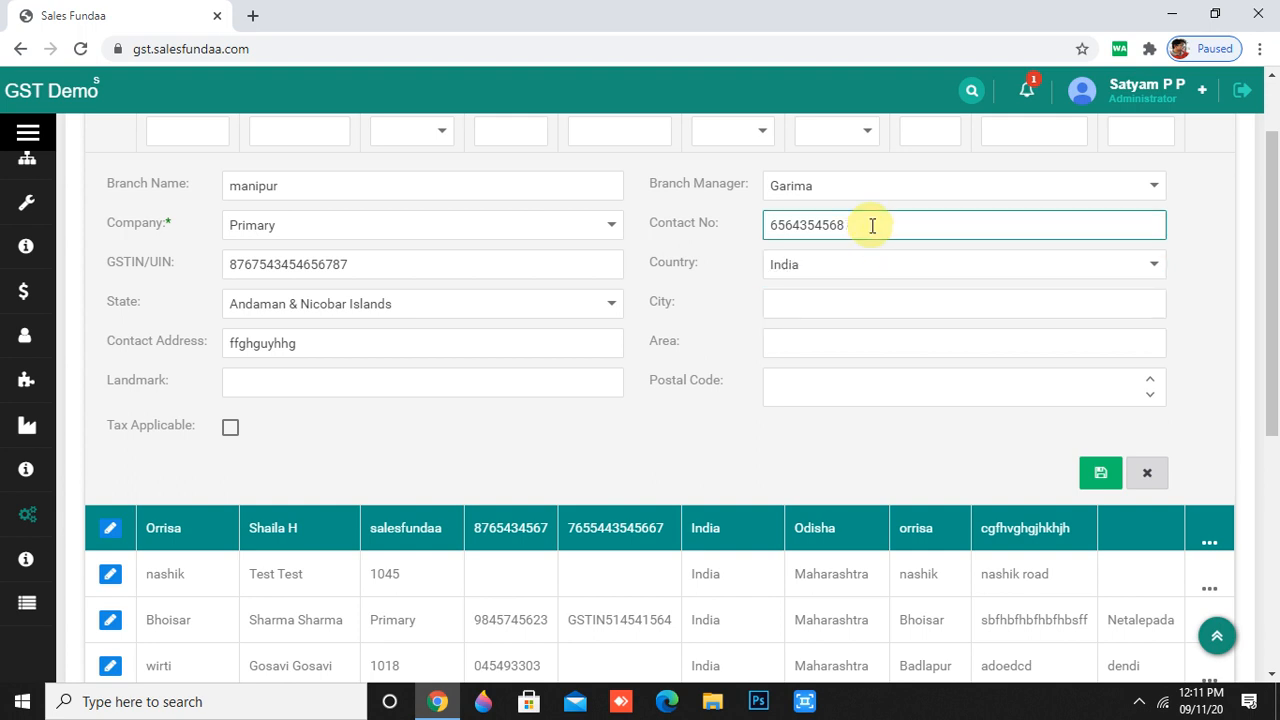
key("BackSpace")
key("BackSpace")
key("BackSpace")
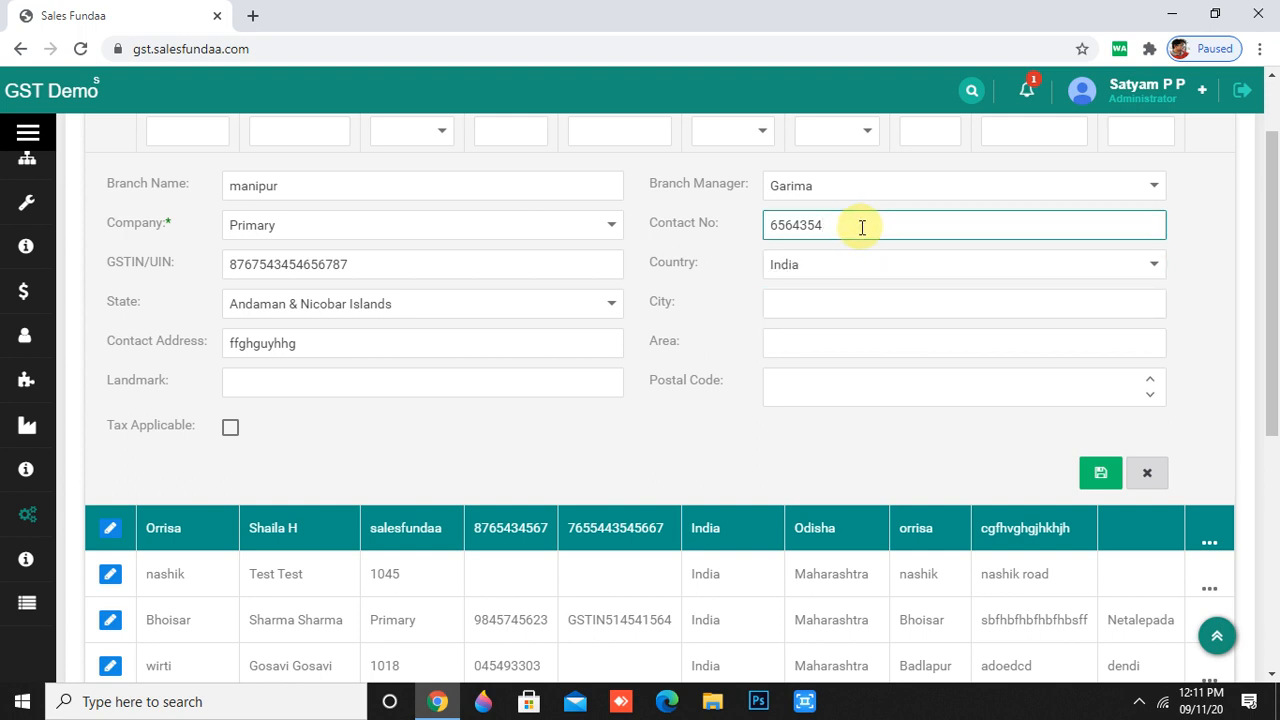
type("87")
- Enter city manipur and the postal code, tick Tax Applicable, and save the branch
left_click(849, 306)
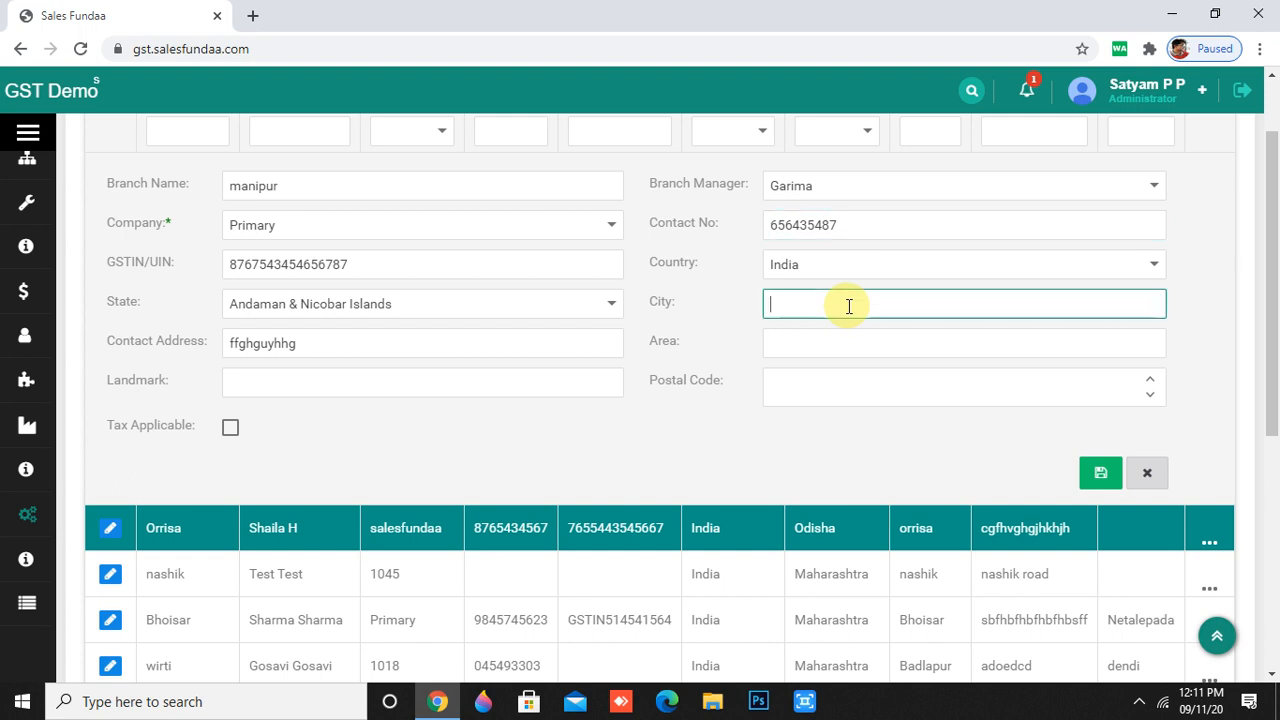
type("manipur")
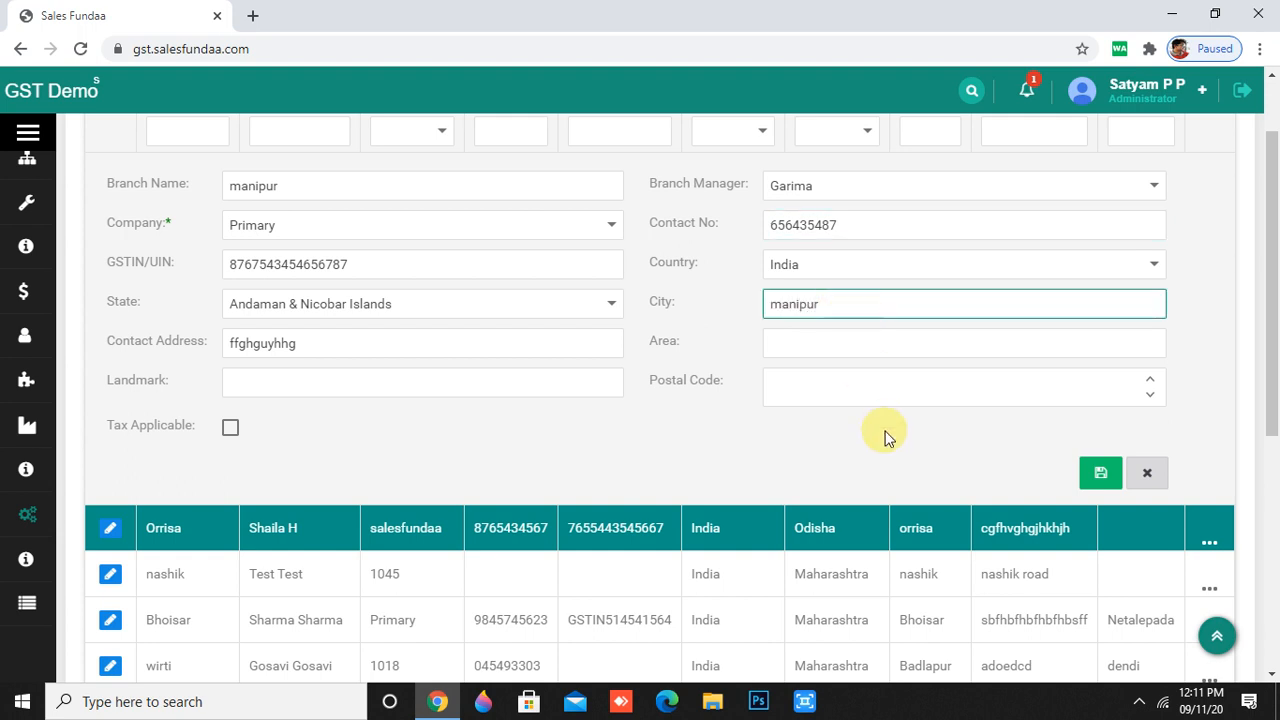
left_click(891, 389)
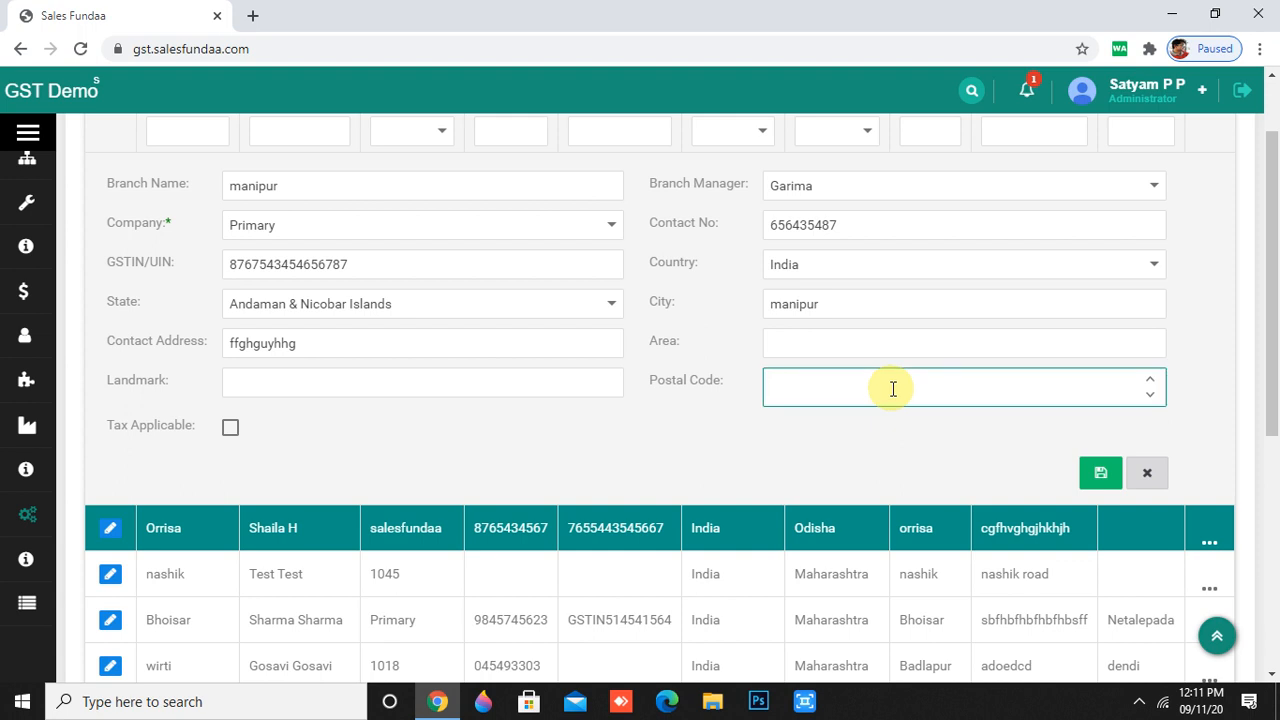
type("87655443")
left_click(229, 428)
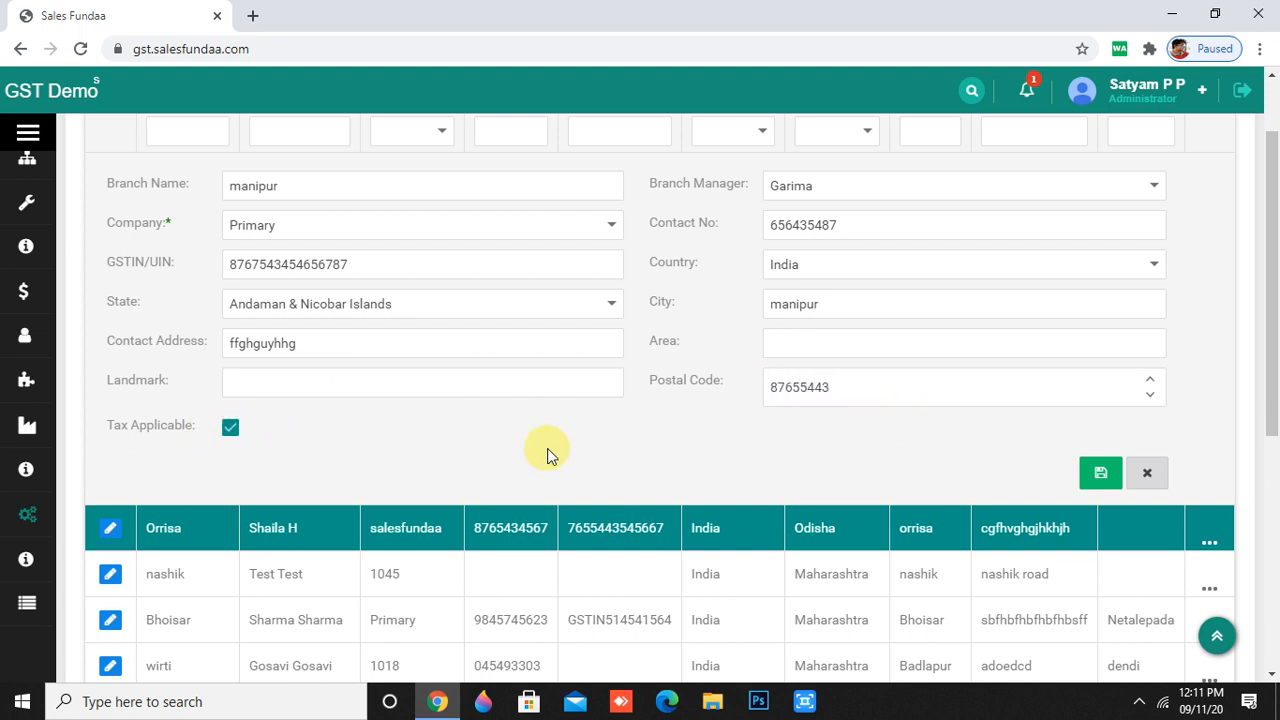
scroll(858, 505, "up", 1)
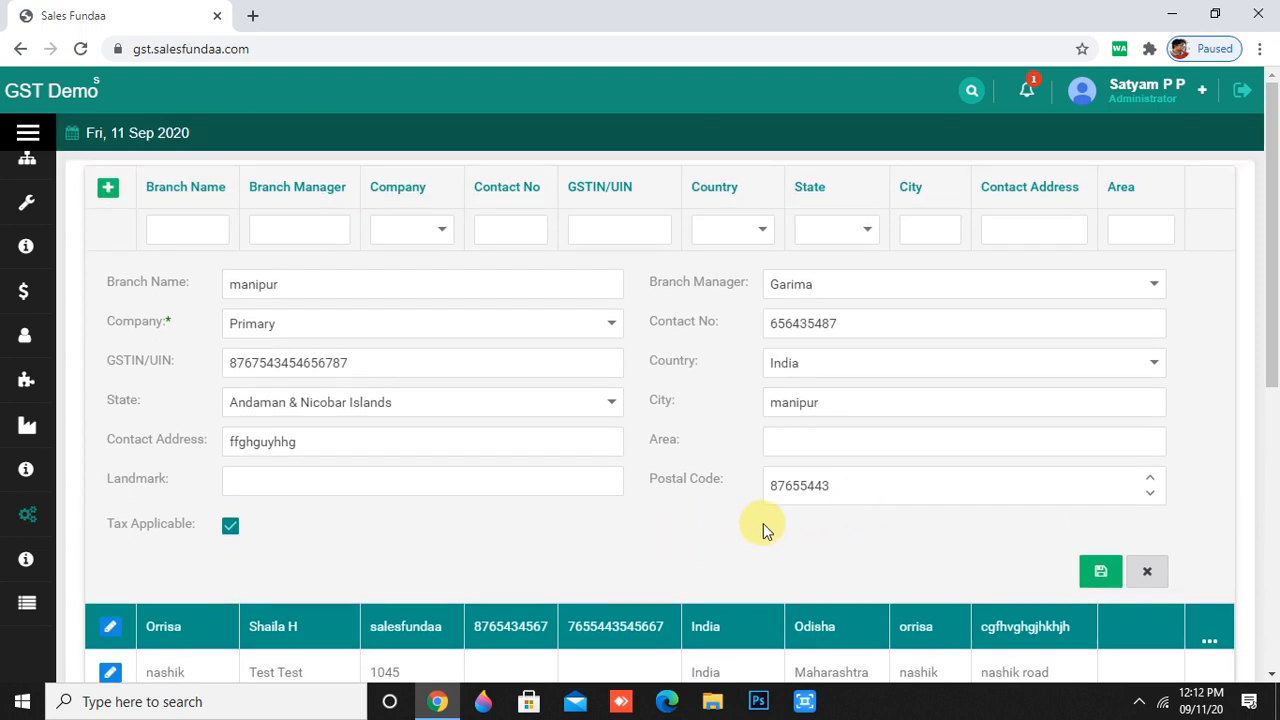
left_click(1118, 575)
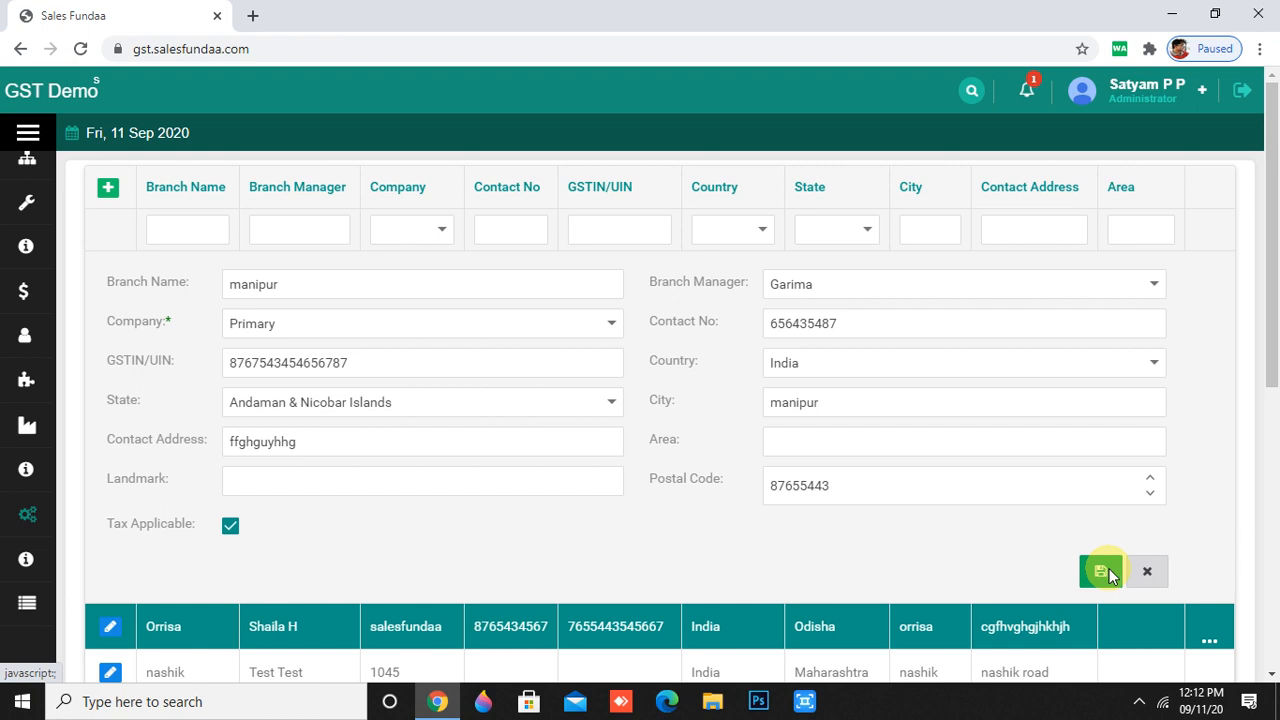
scroll(640, 460, "down", 3)
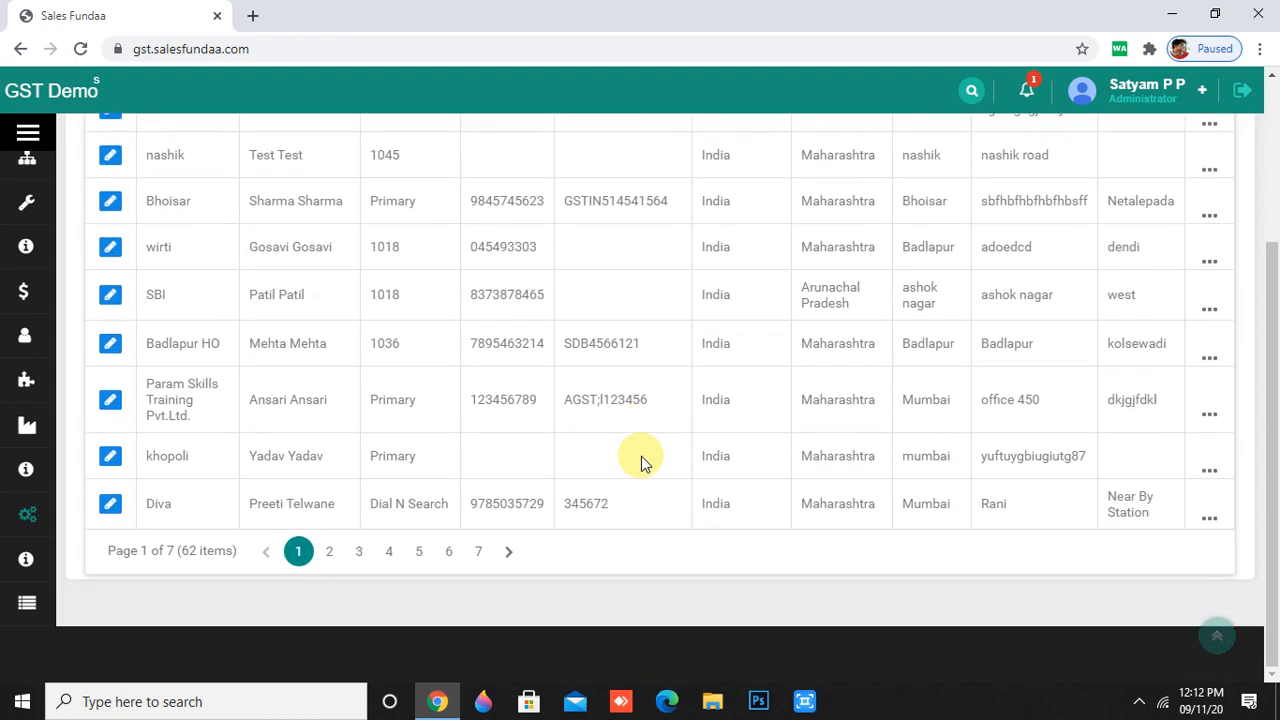
- Switch to the Category master list from the sidebar's Master section
scroll(640, 460, "up", 3)
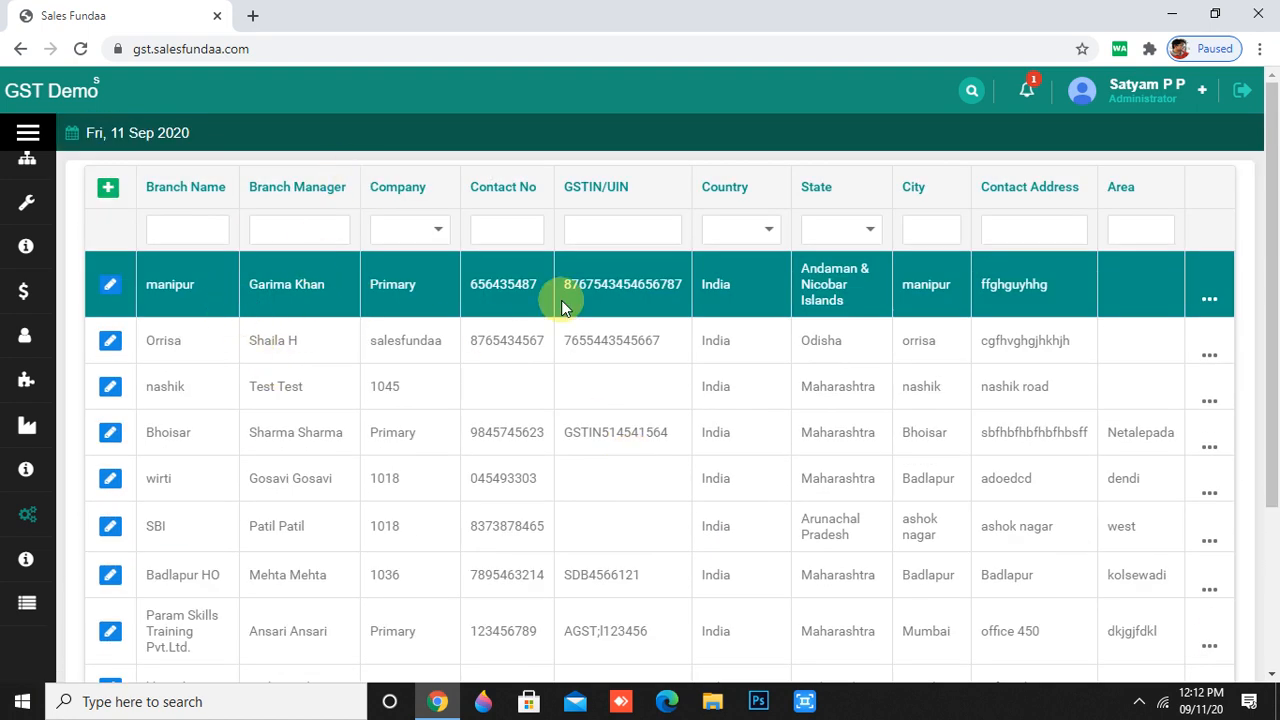
mouse_move(23, 490)
scroll(23, 490, "down", 3)
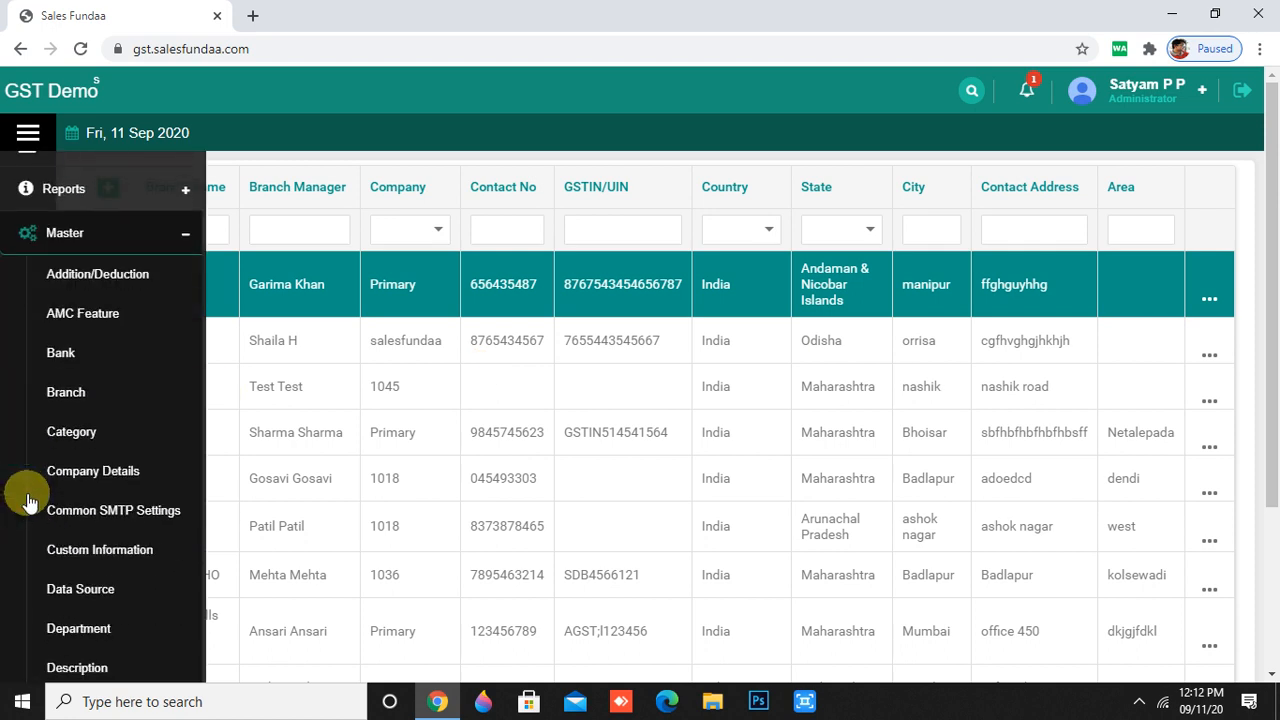
left_click(56, 438)
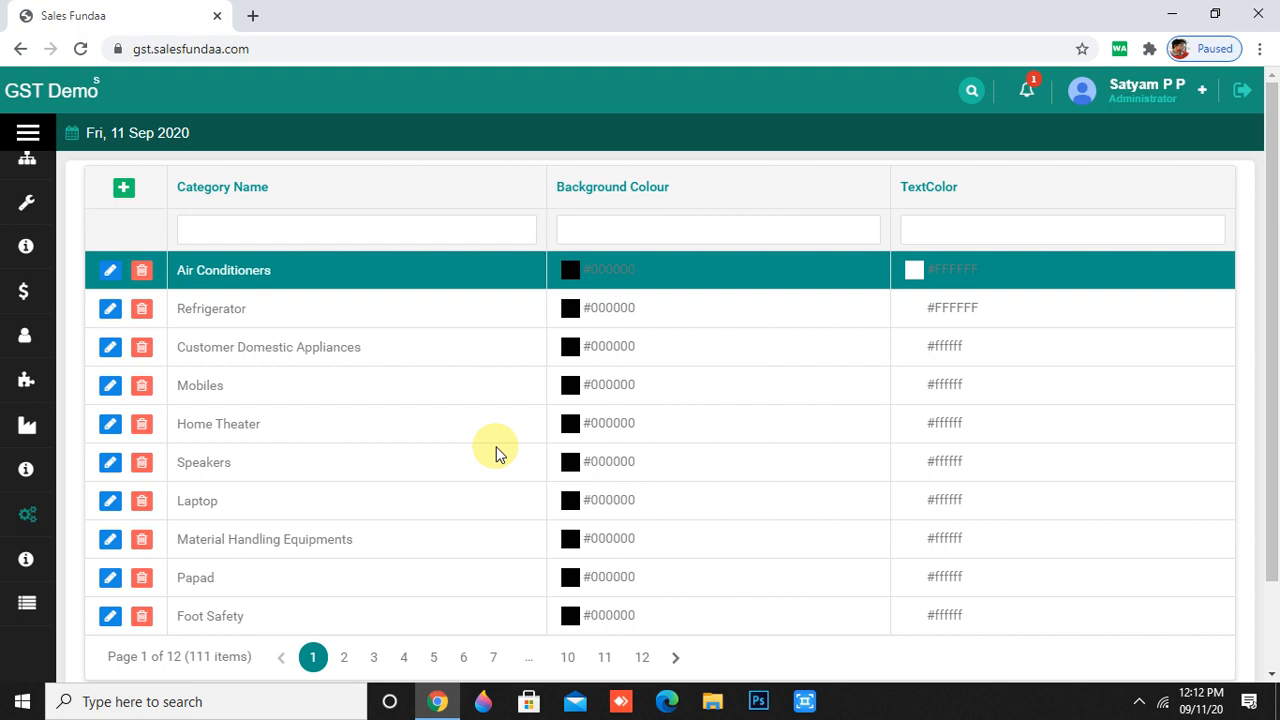
- Create category 'microphon' with background #993300 and black #000000 text, and save it
left_click(124, 189)
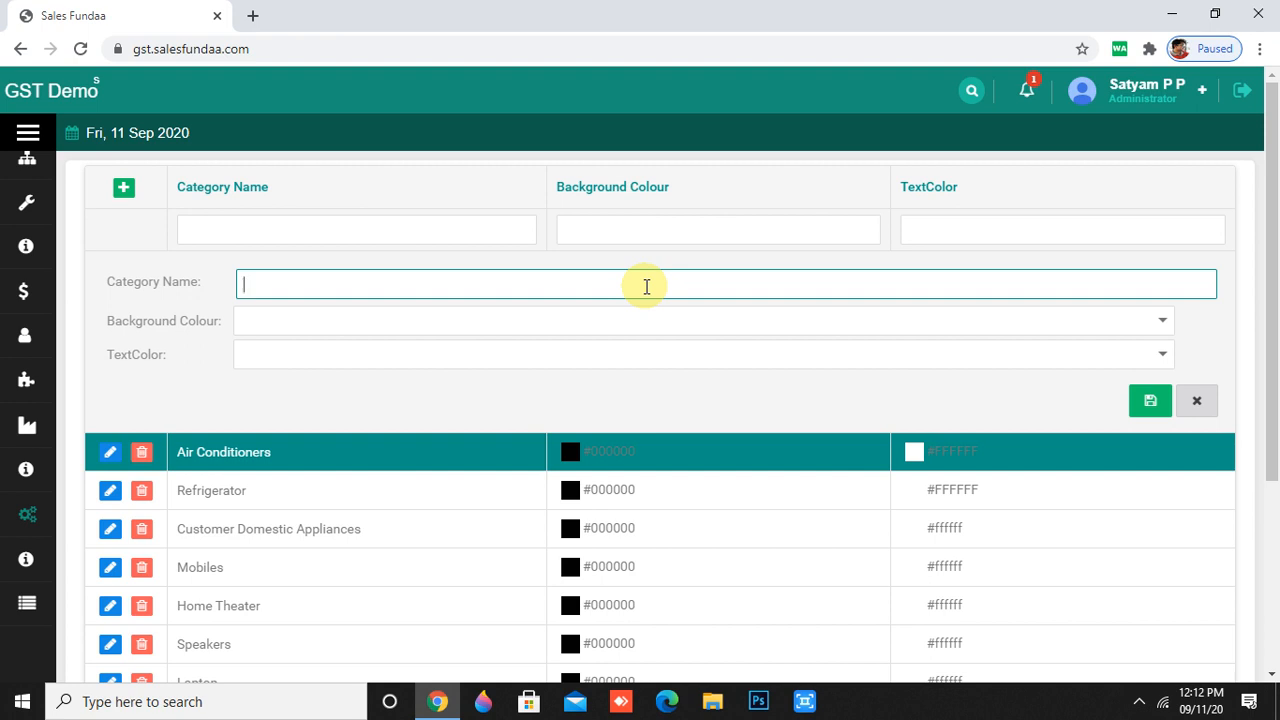
type("microphone")
left_click(1148, 321)
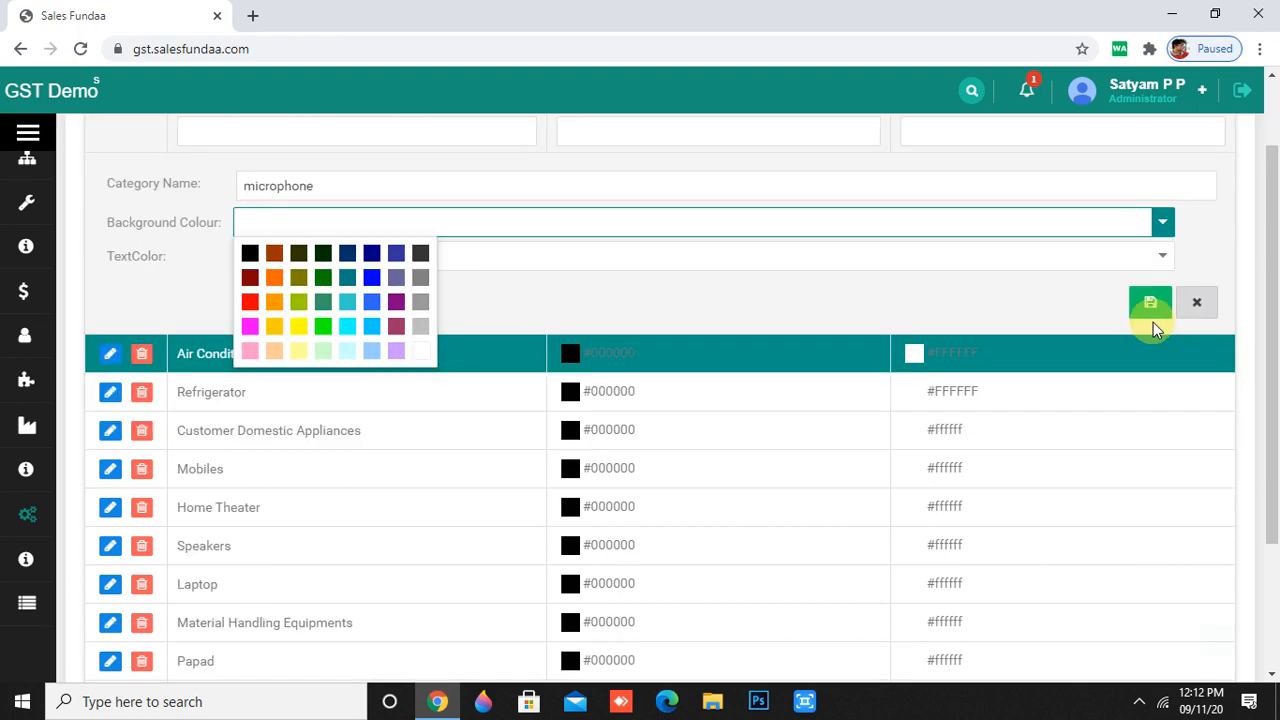
left_click(274, 252)
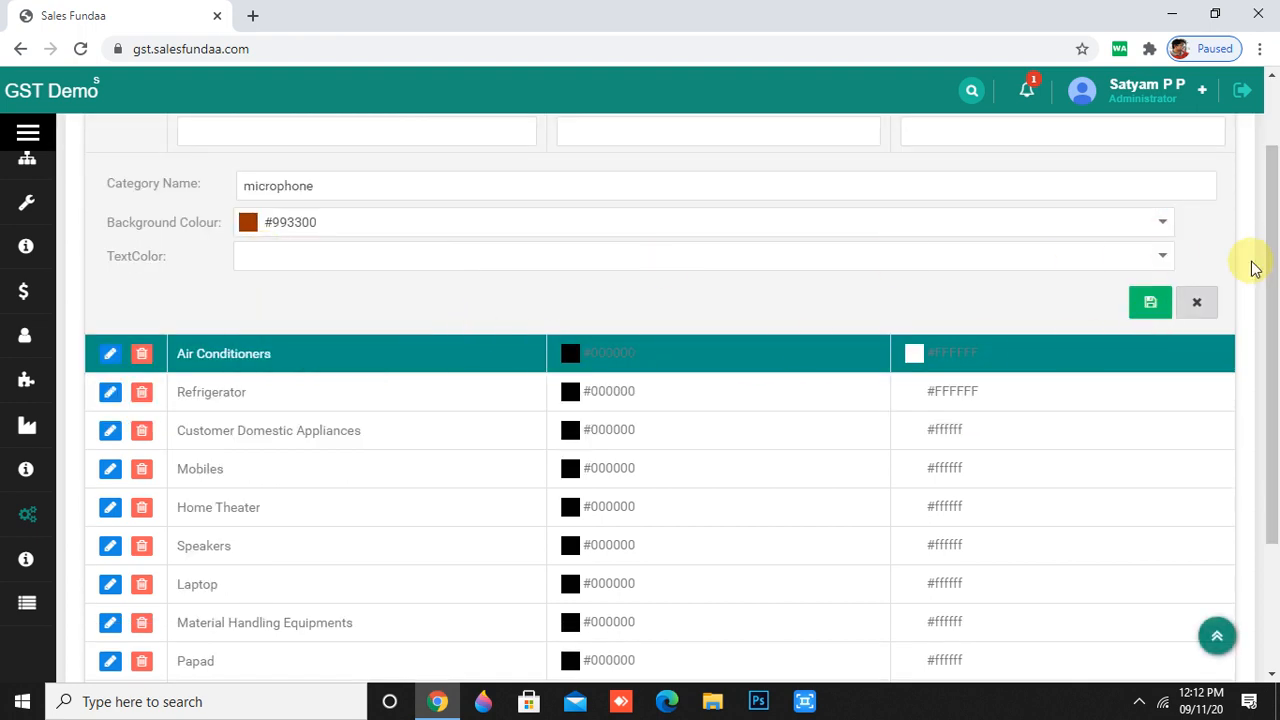
left_click(1160, 255)
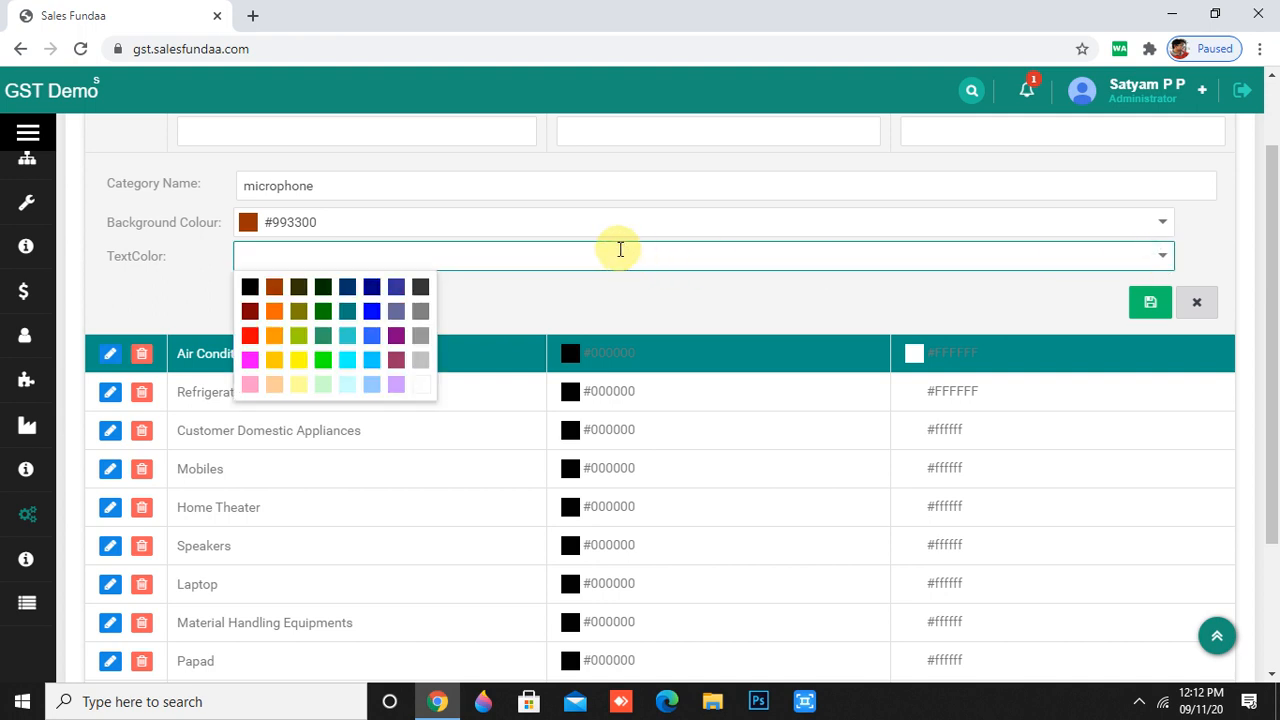
left_click(257, 293)
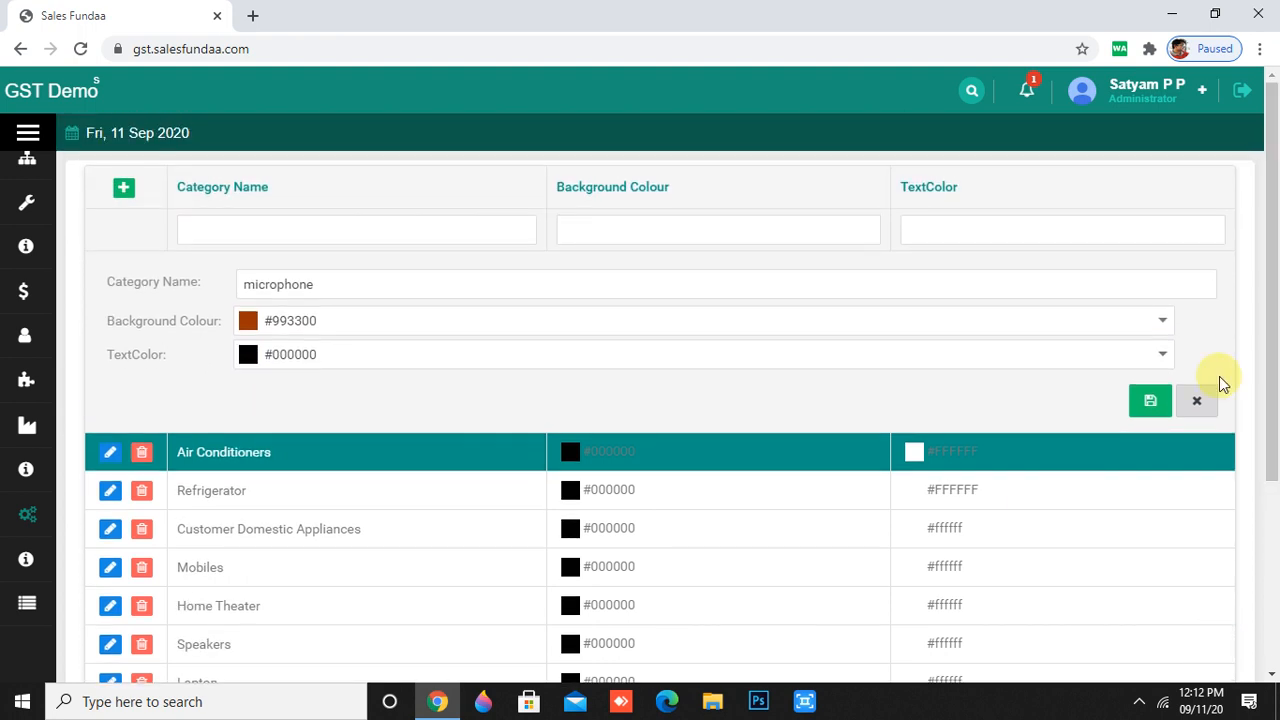
left_click(1150, 400)
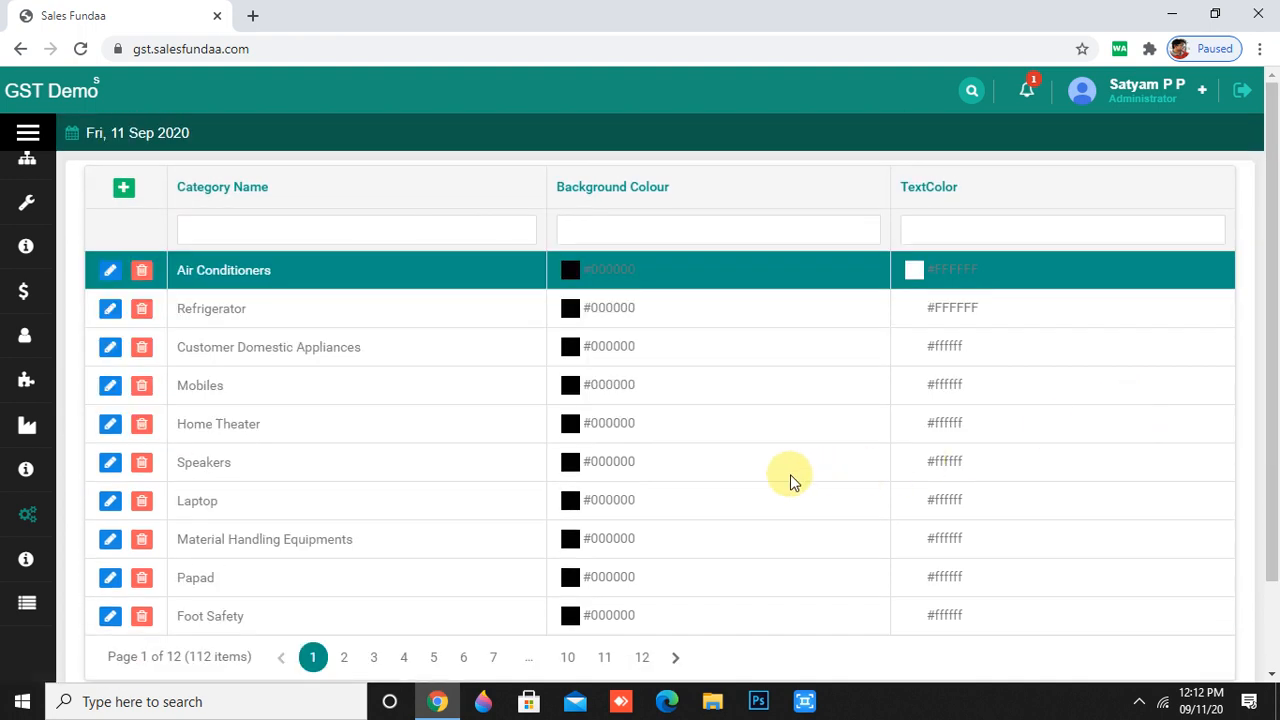
- Go to the last page of categories and select the newly added microphone row
scroll(684, 511, "down", 1)
scroll(684, 511, "down", 1)
left_click(632, 553)
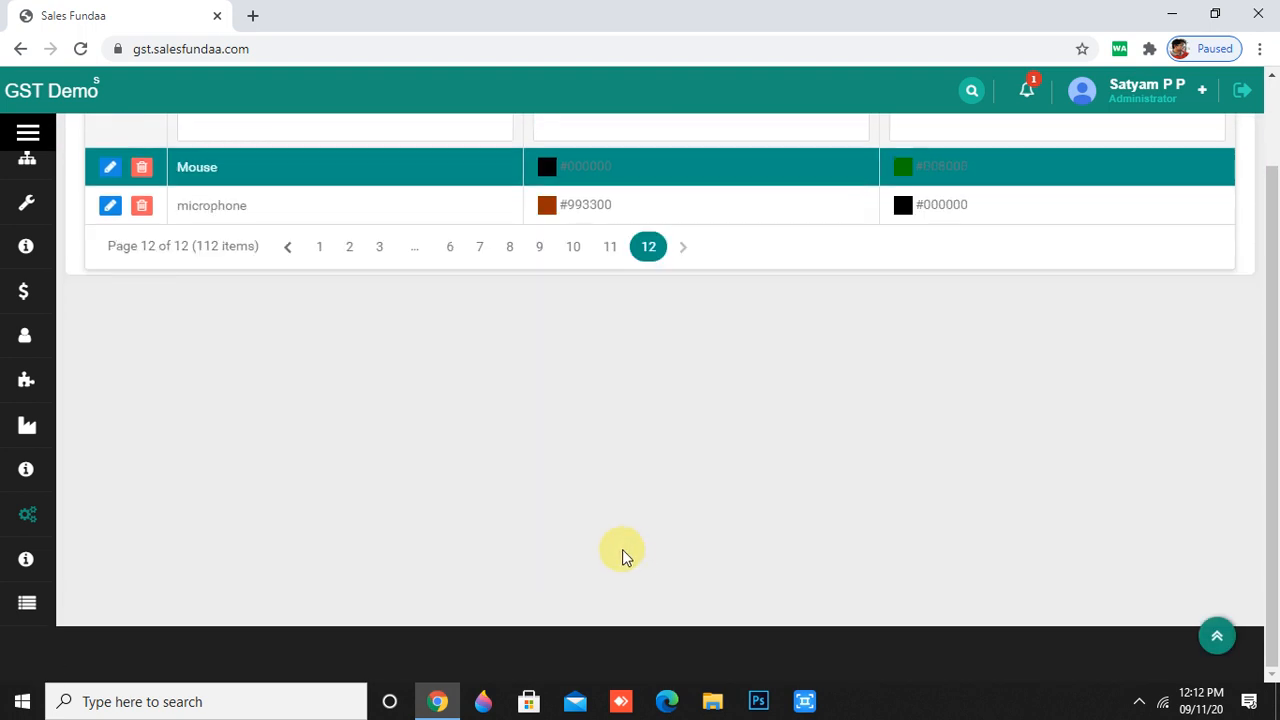
double_click(209, 209)
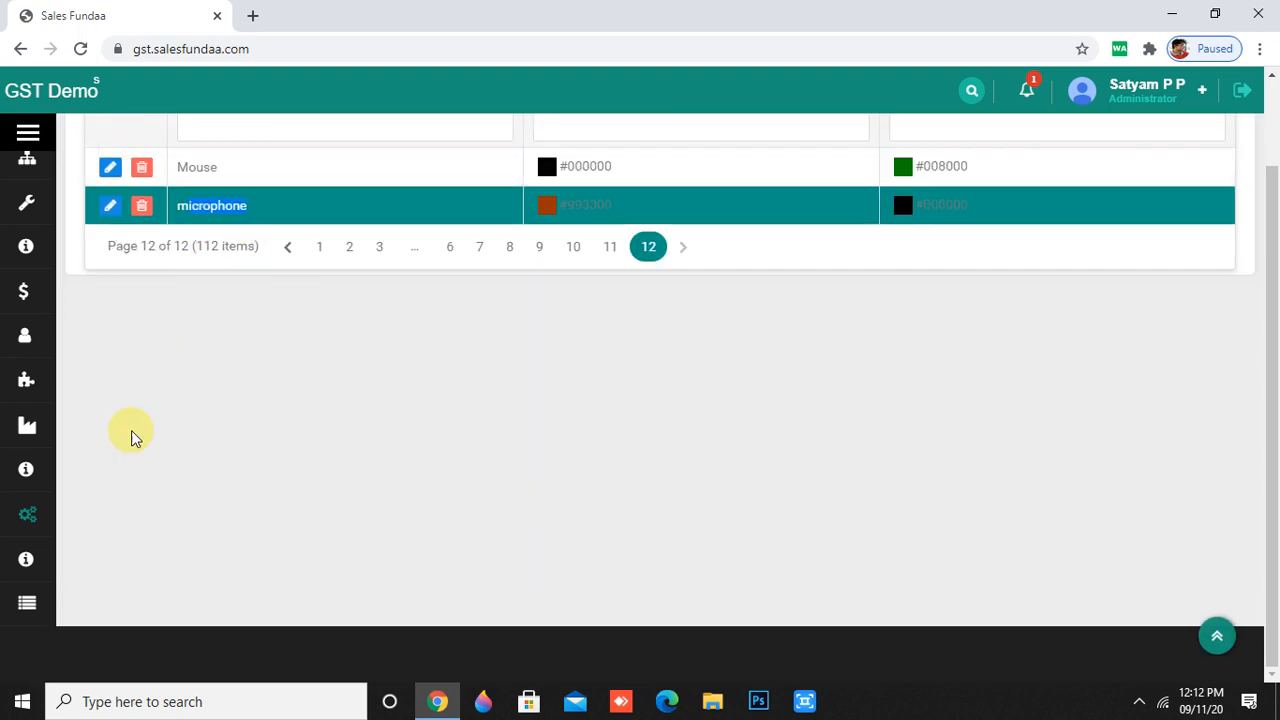
mouse_move(5, 538)
scroll(20, 543, "down", 3)
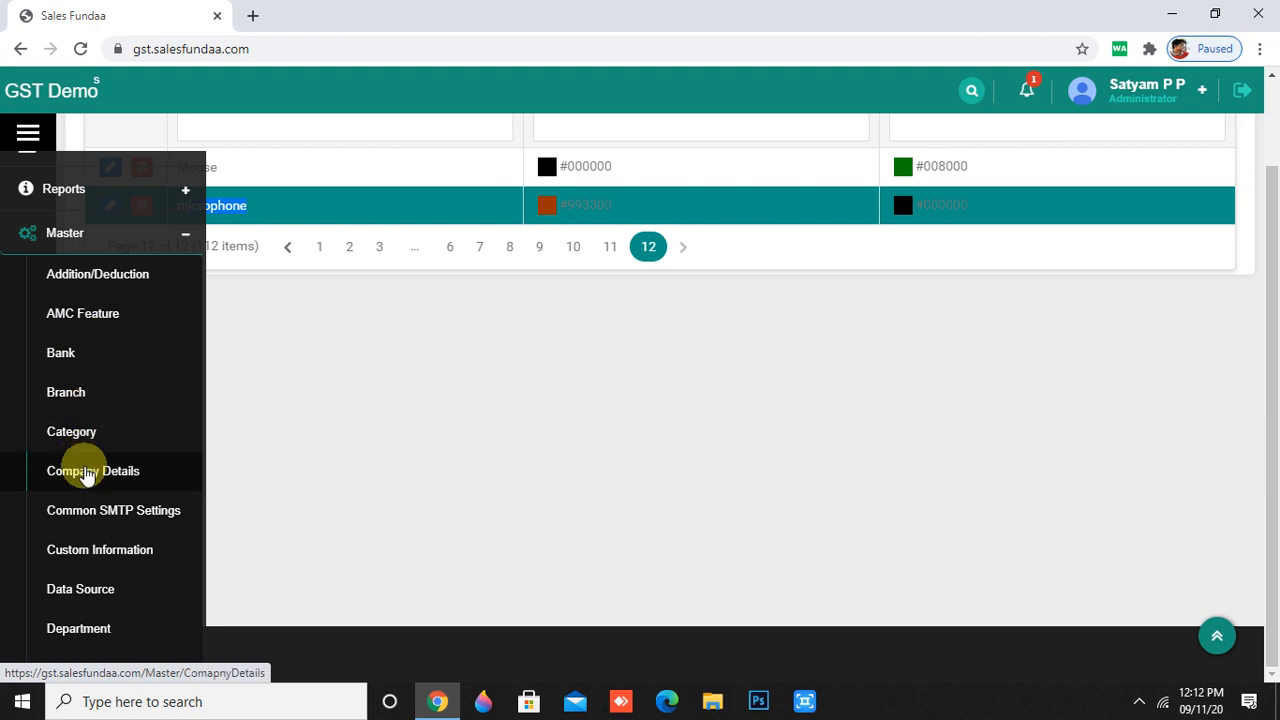
- Start a new Company Details entry named 'manipur industries'
left_click(86, 473)
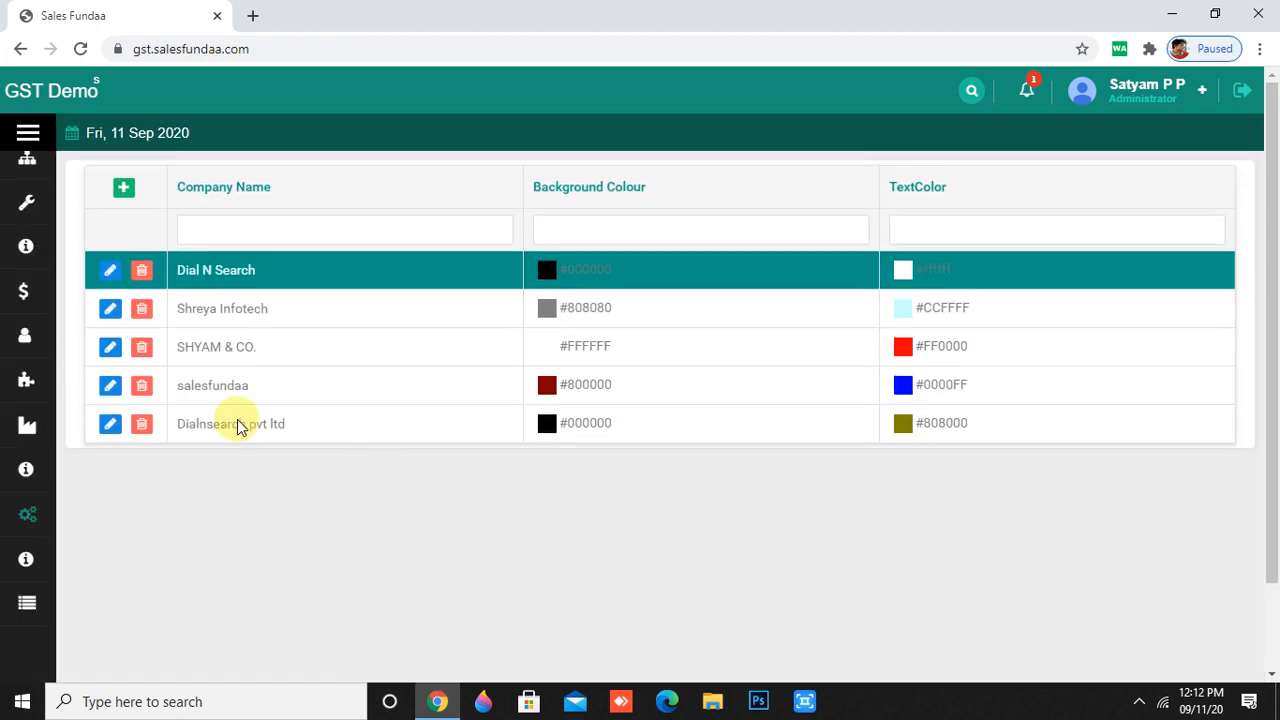
left_click(121, 195)
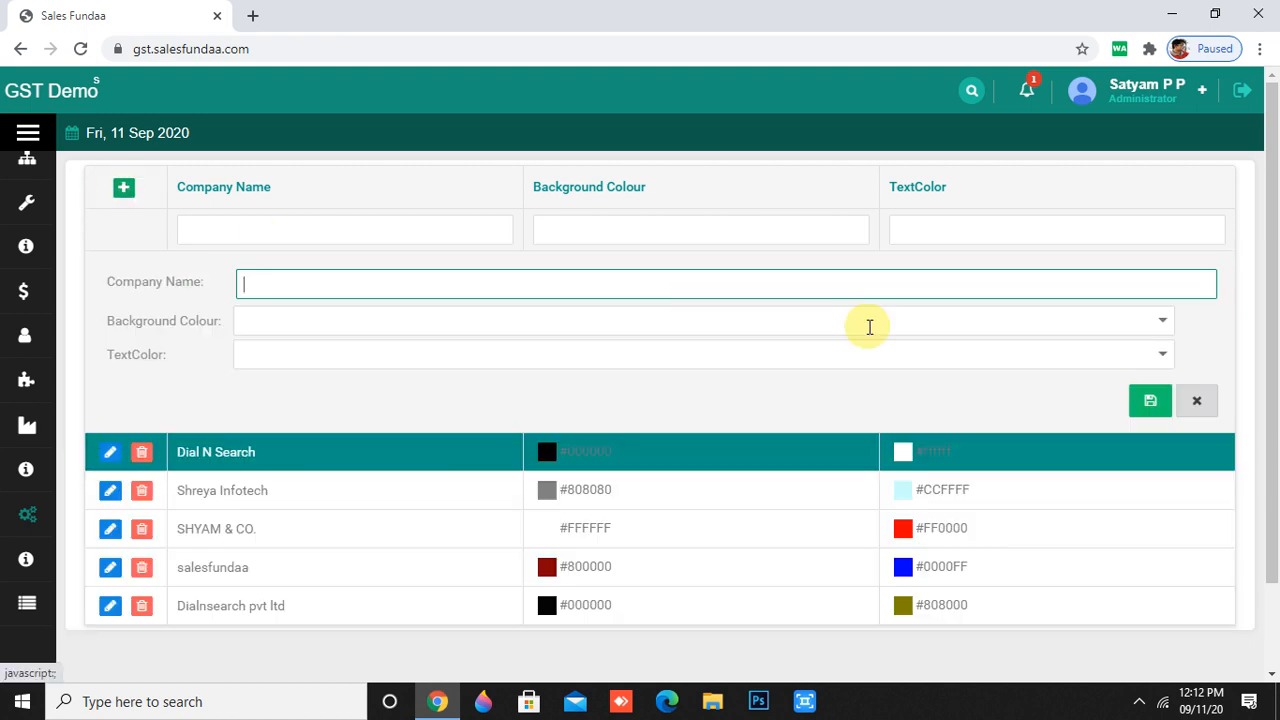
left_click(806, 289)
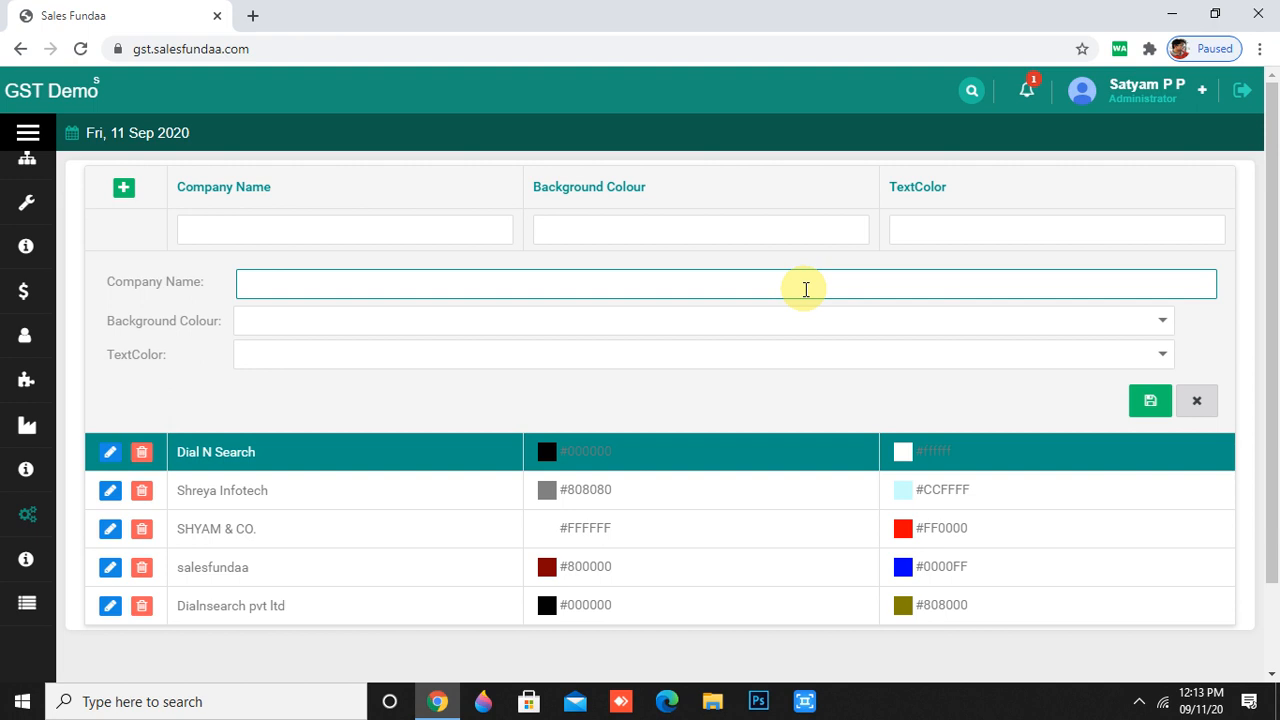
type("manipuri")
key("BackSpace")
type("industries")
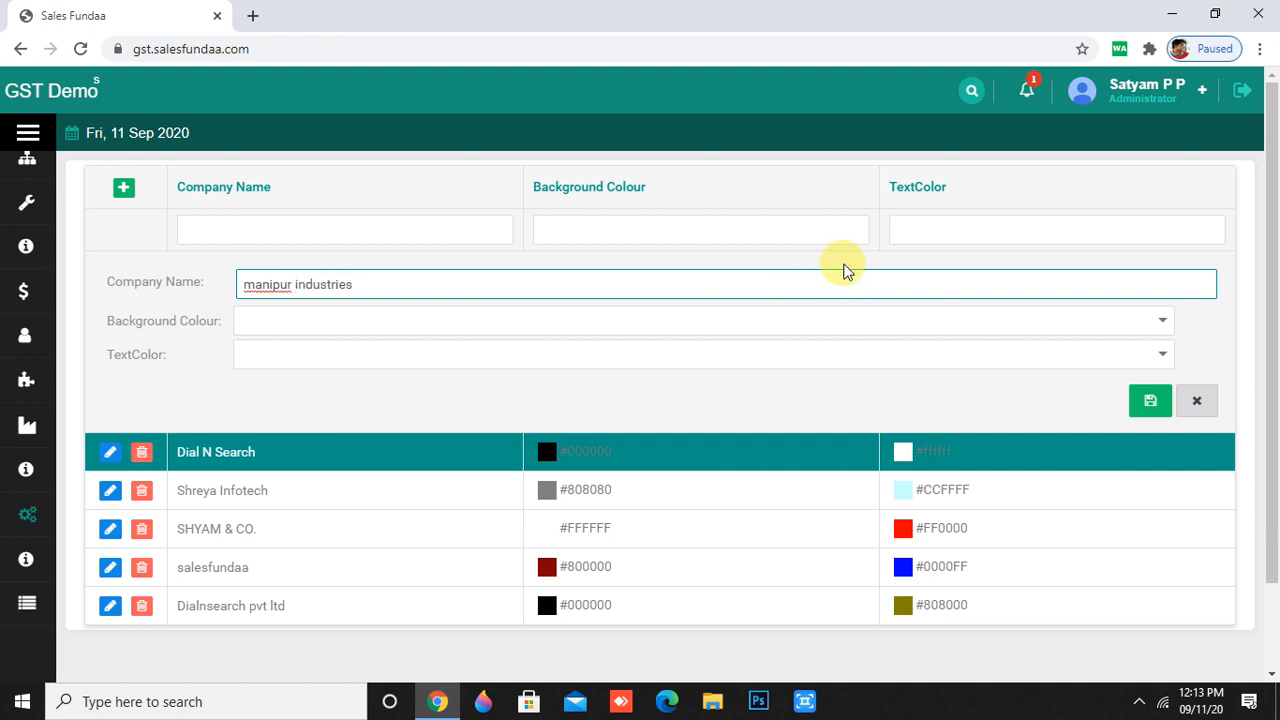
- Give it background colour #003300 and text colour #333300, save, and select the new row
left_click(1160, 320)
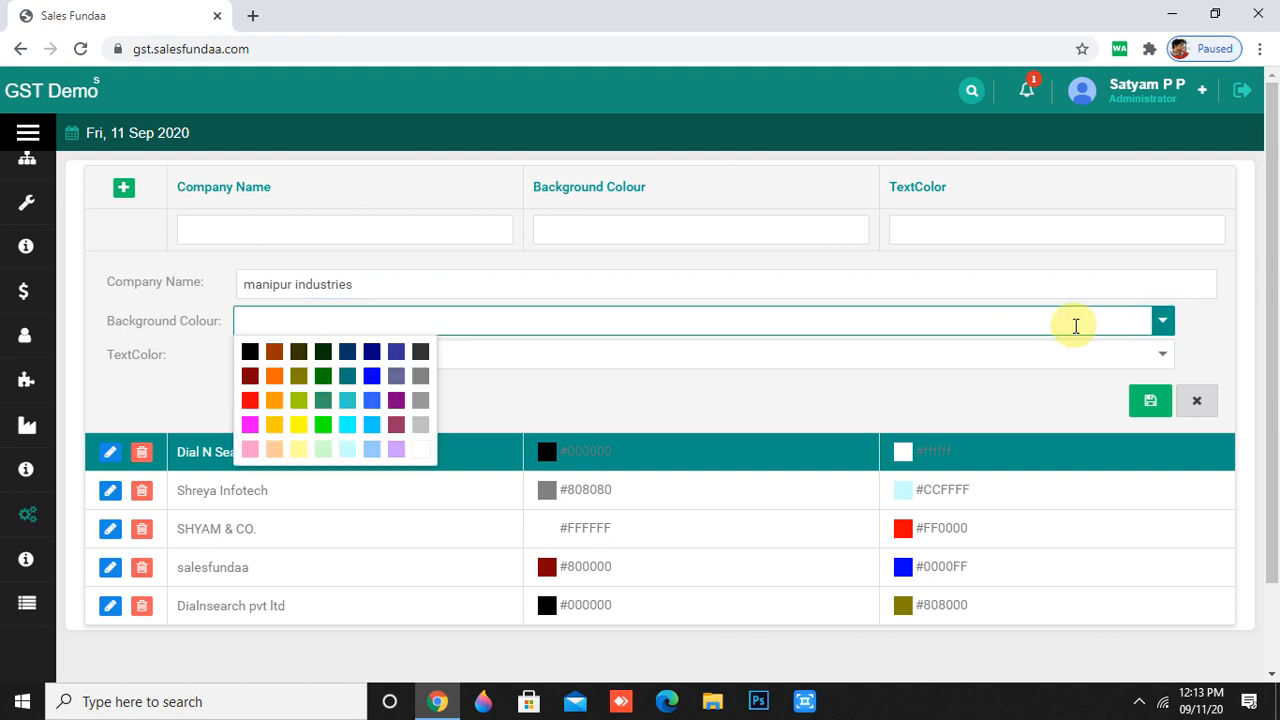
left_click(328, 352)
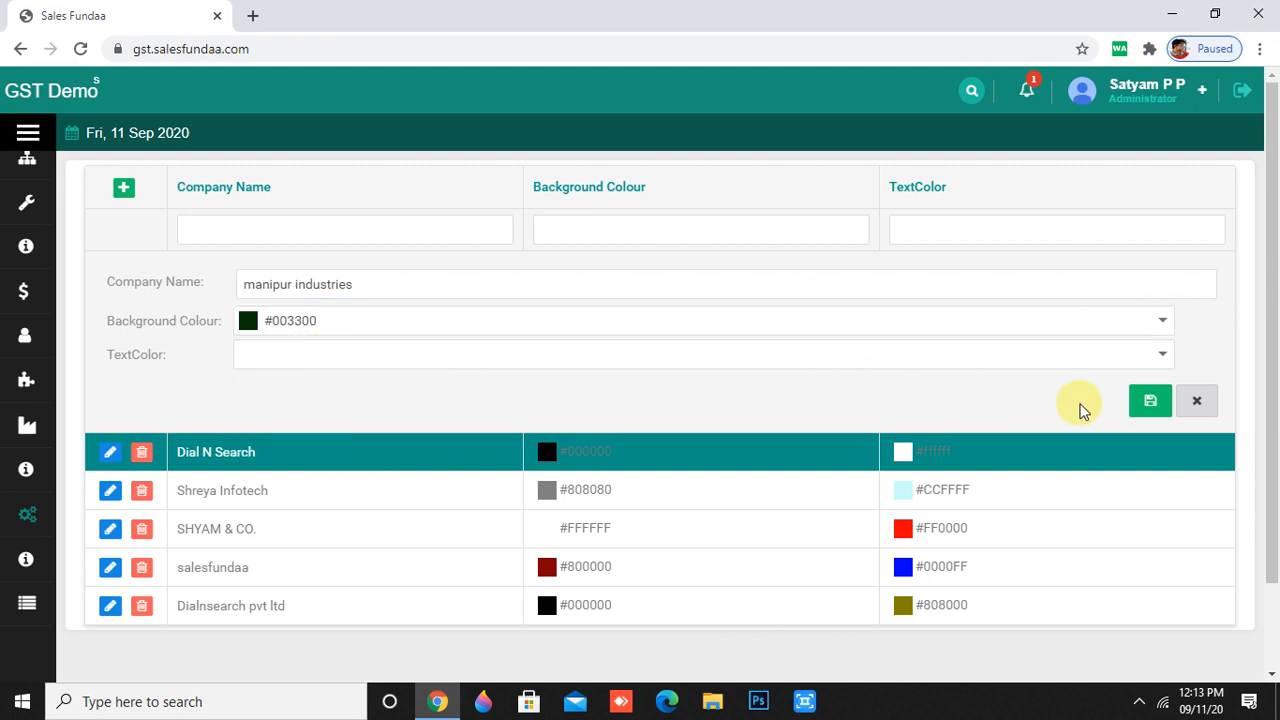
left_click(1162, 356)
left_click(304, 385)
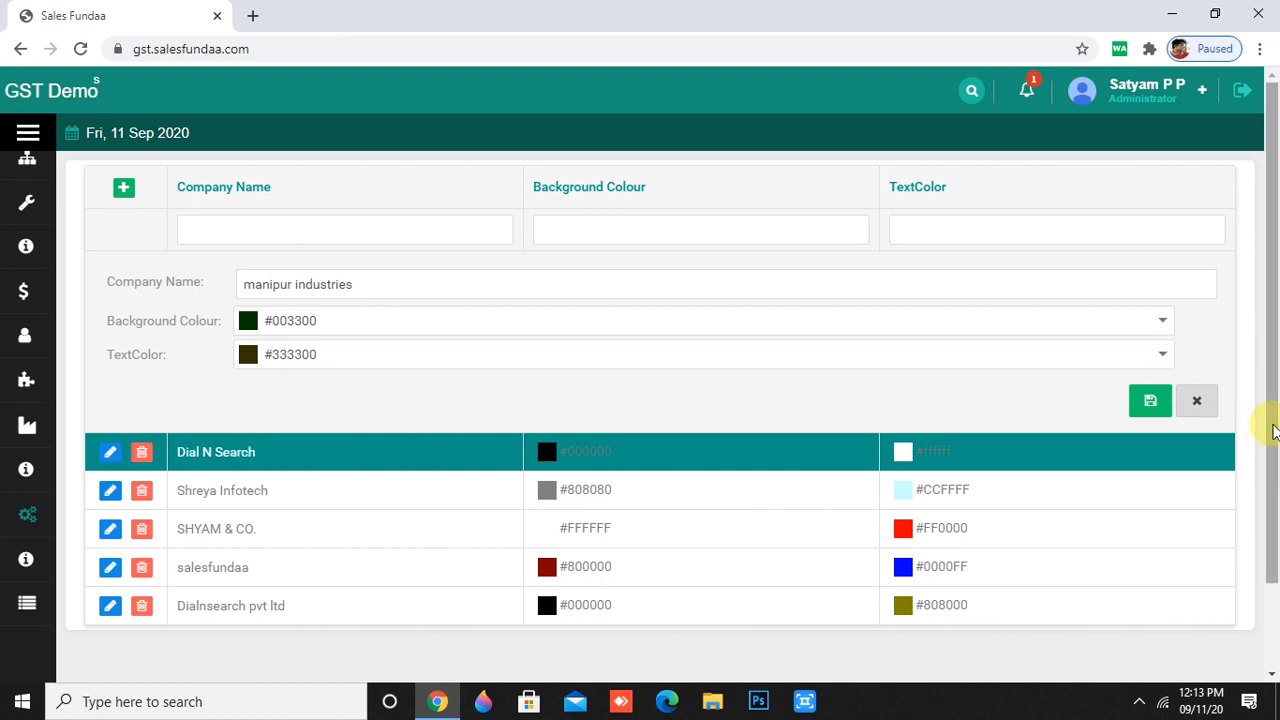
left_click(1146, 404)
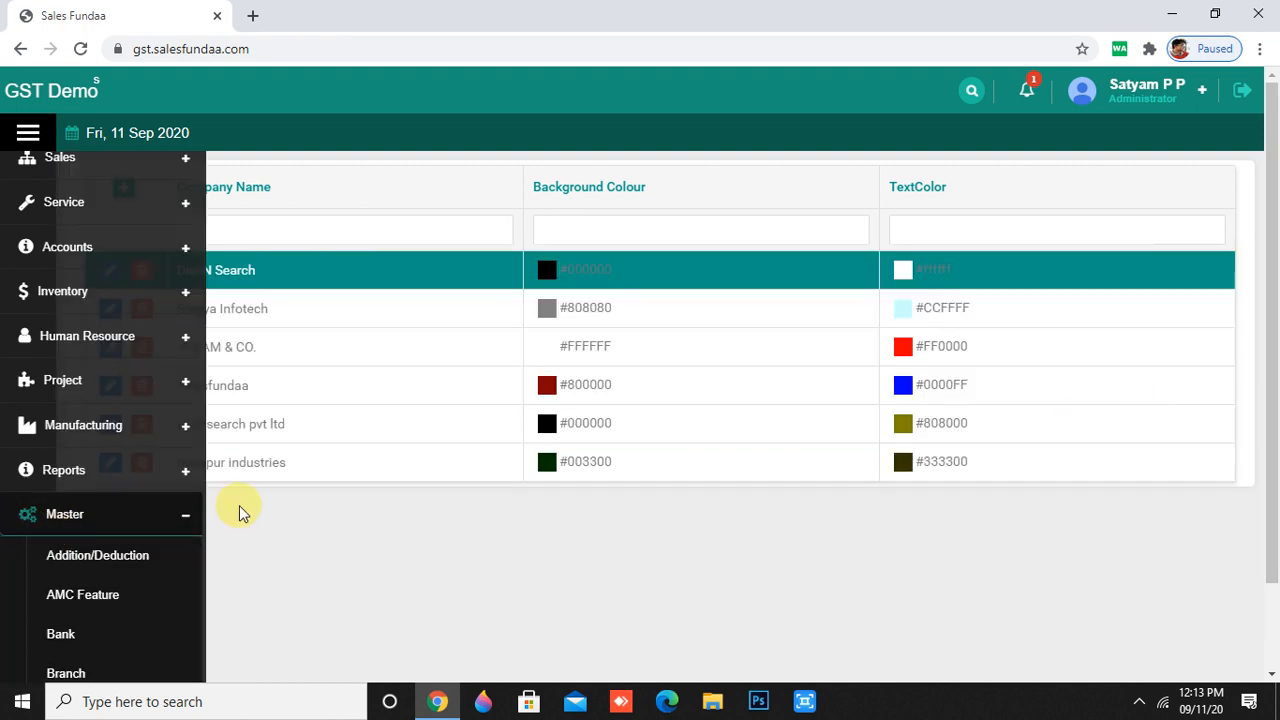
left_click_drag(183, 466, 309, 480)
mouse_move(44, 537)
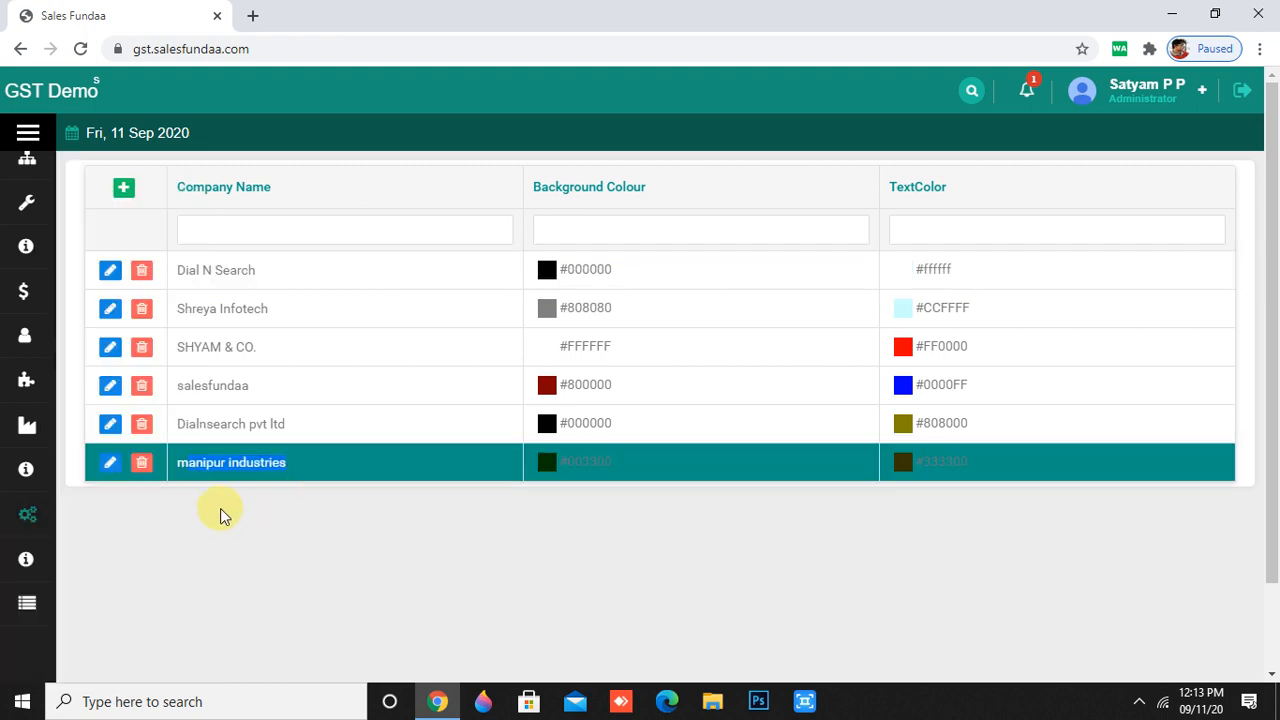
- Open Master > Common SMTP Settings and dismiss the invalid-email warning
scroll(40, 620, "down", 3)
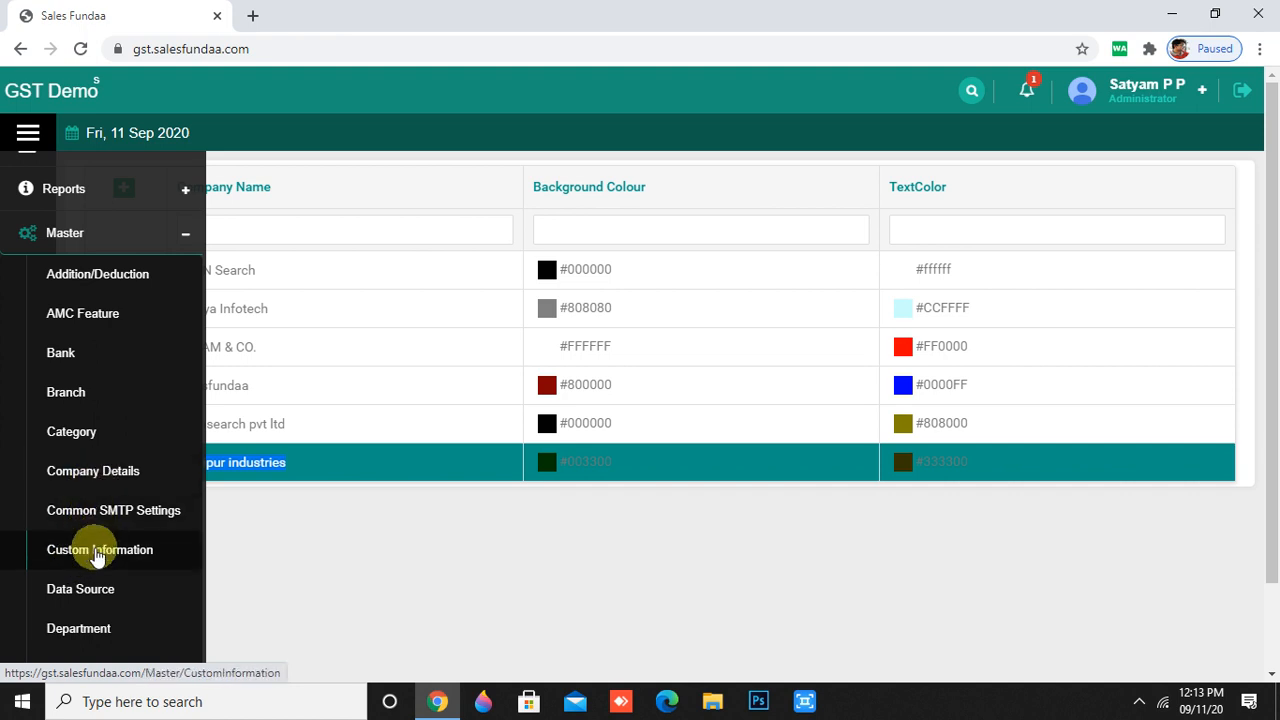
scroll(97, 557, "down", 1)
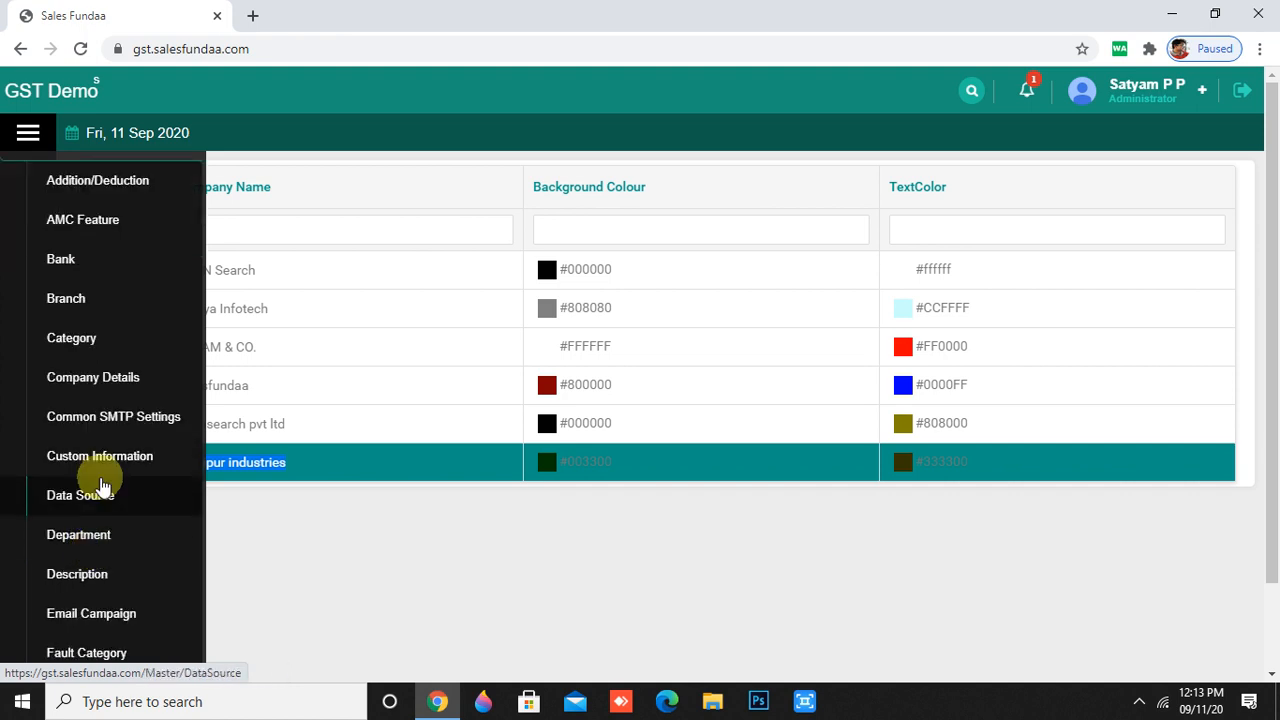
left_click(118, 420)
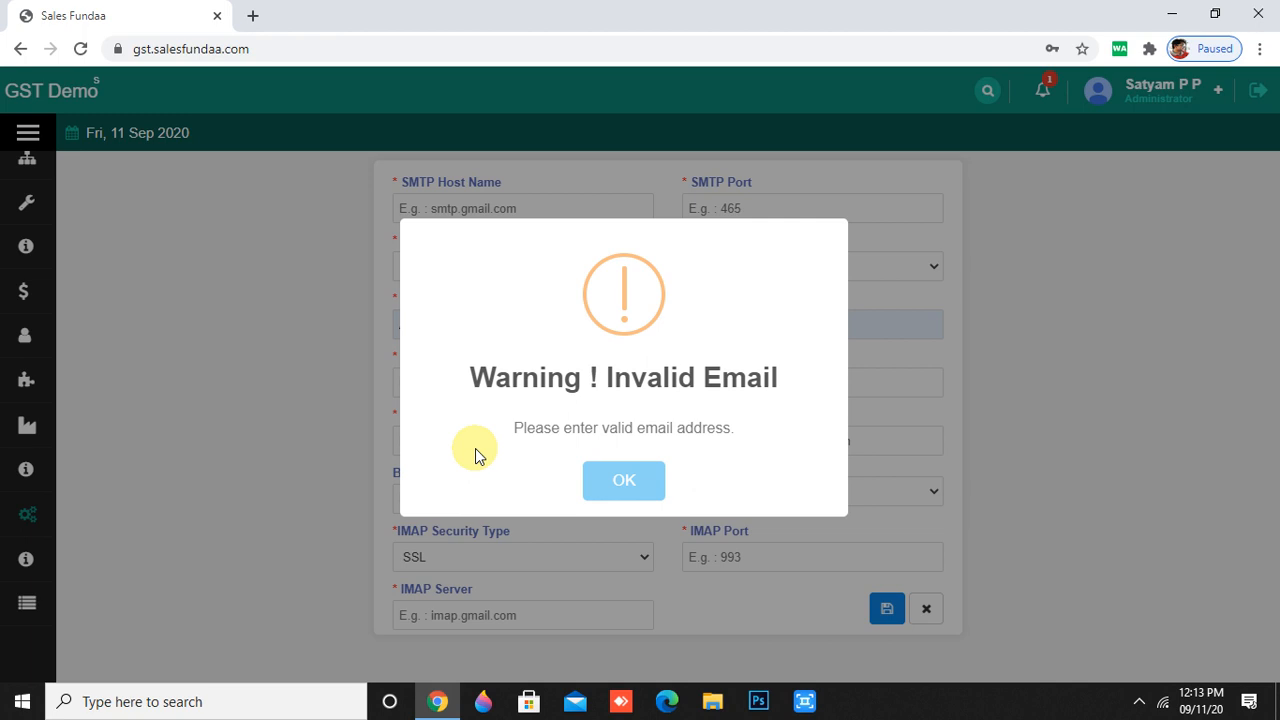
left_click(609, 474)
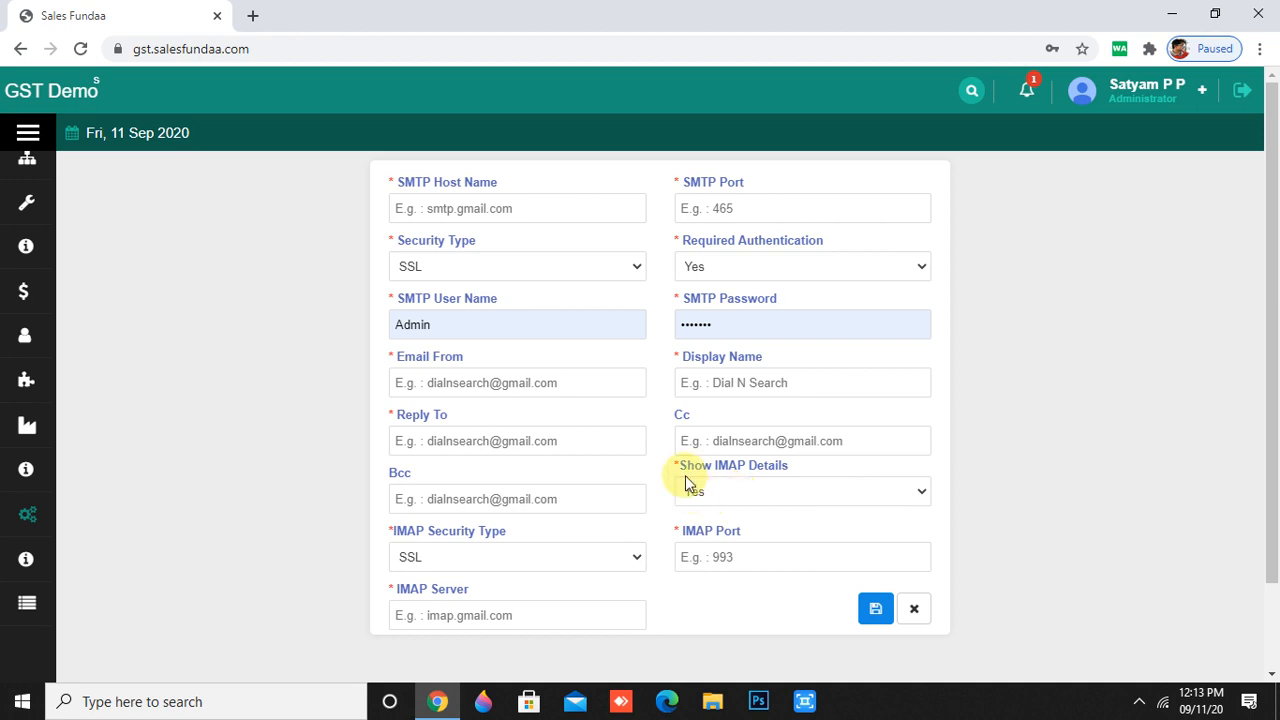
- Step through Host, Port, Security Type (keeping SSL), Email From, Cc and Bcc fields
left_click(497, 205)
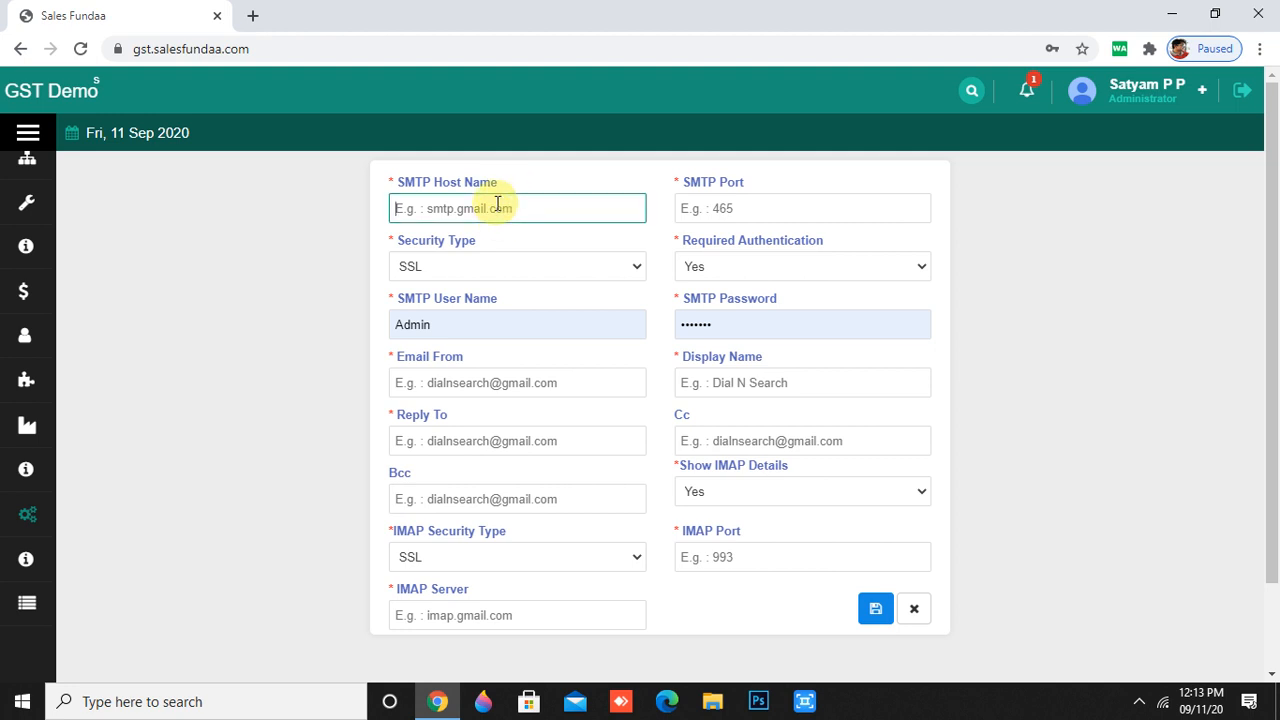
left_click(737, 208)
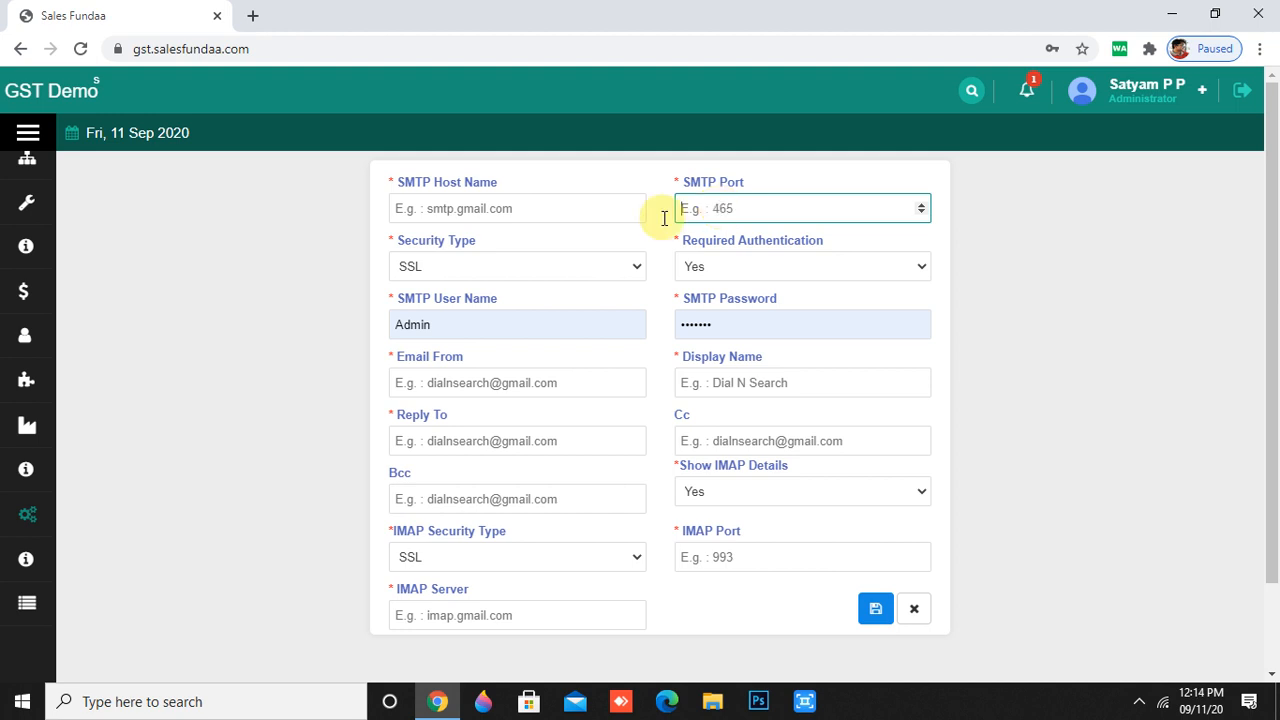
left_click(600, 276)
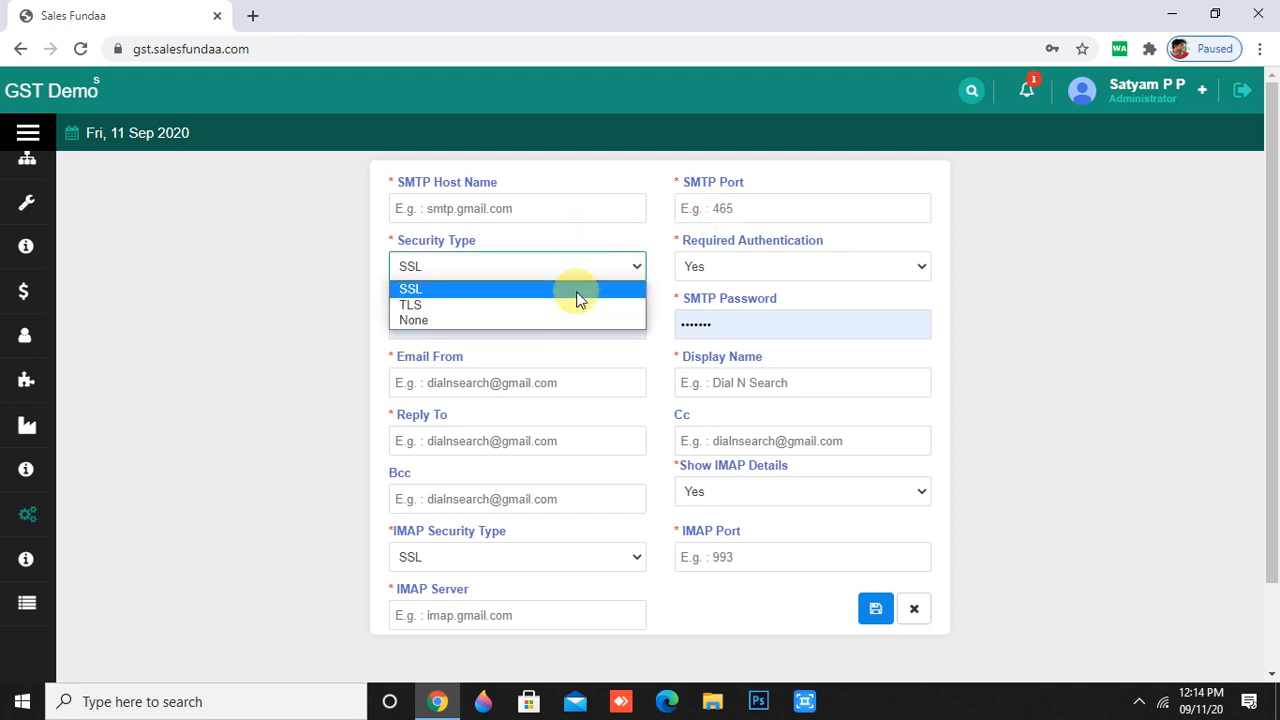
left_click(578, 298)
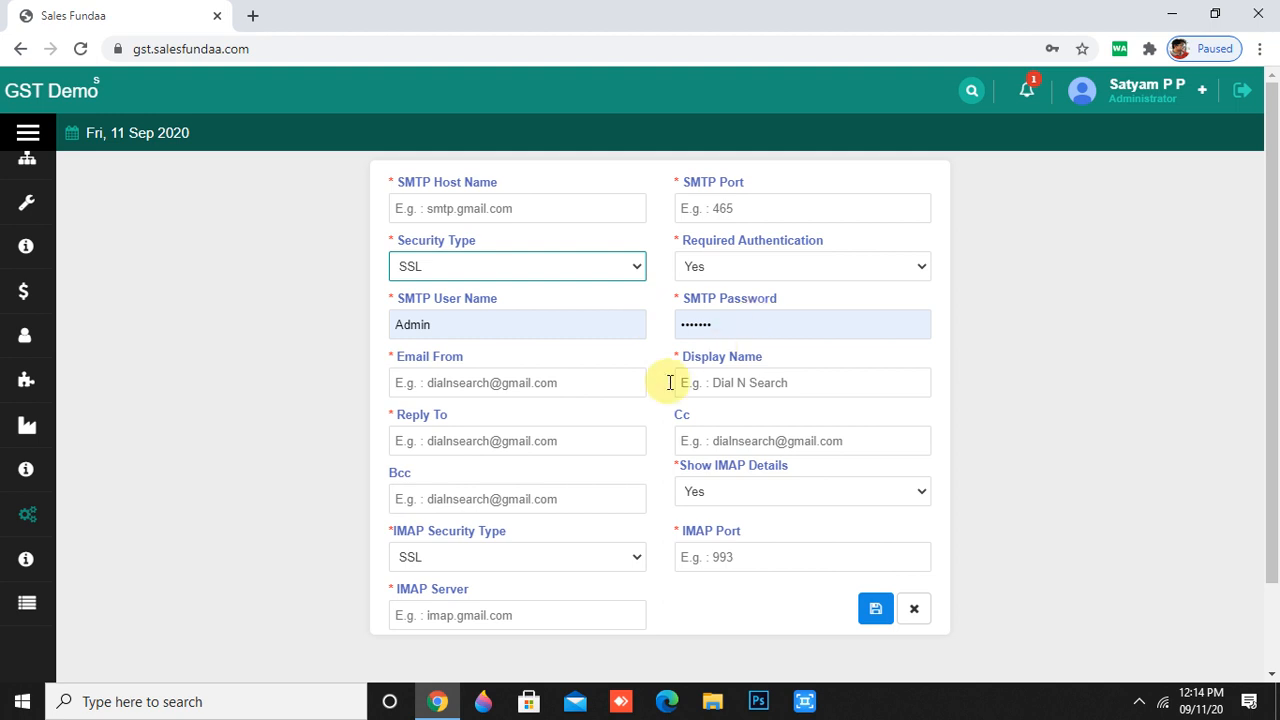
left_click(446, 386)
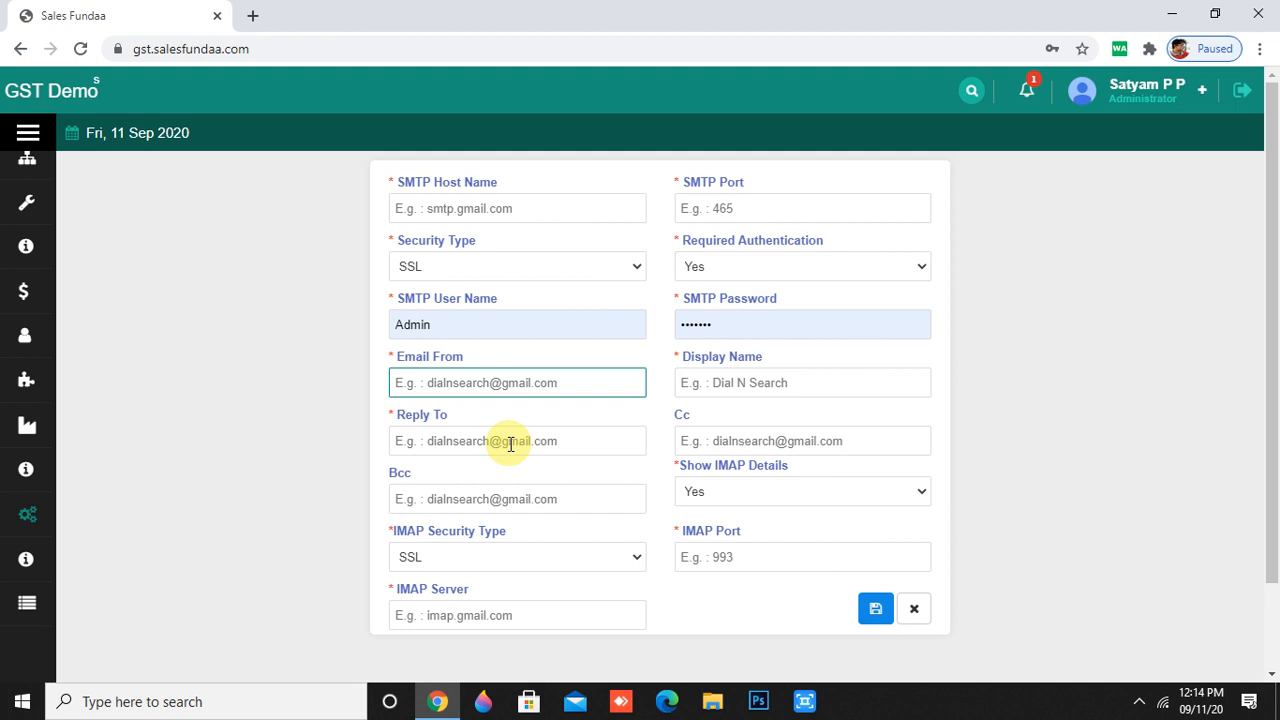
left_click(508, 494)
left_click(848, 446)
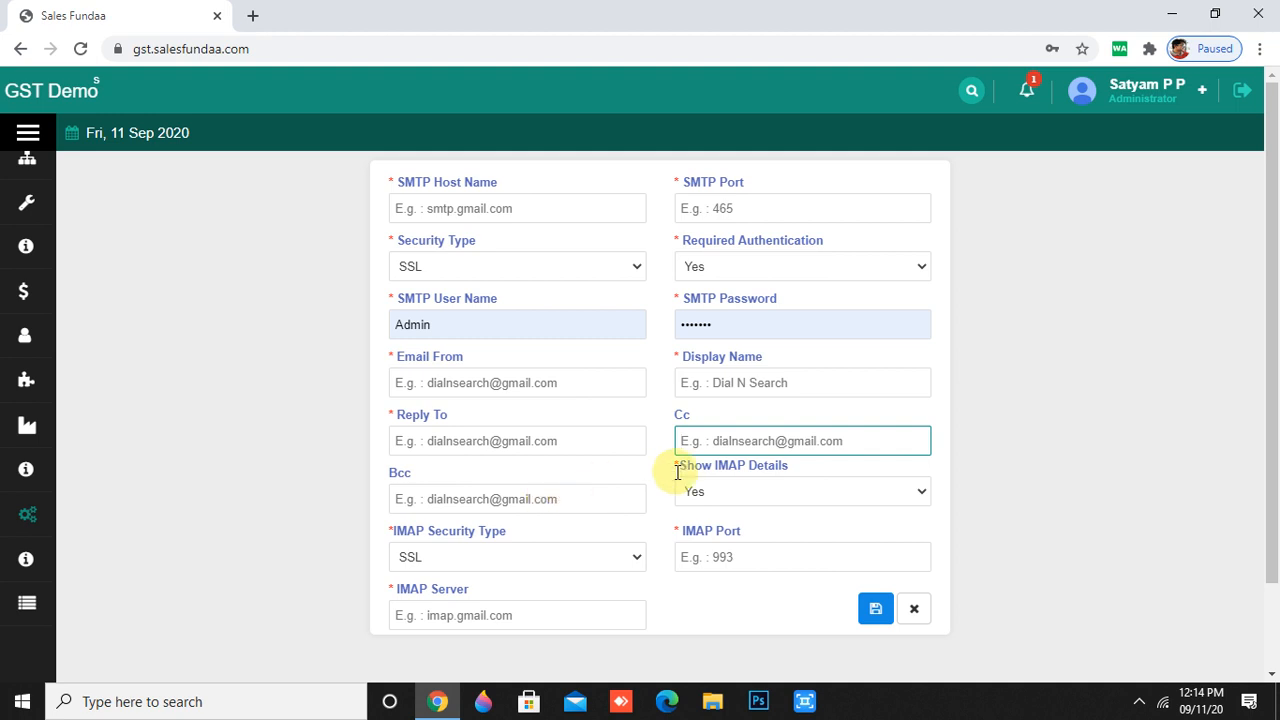
left_click(548, 508)
scroll(735, 423, "down", 1)
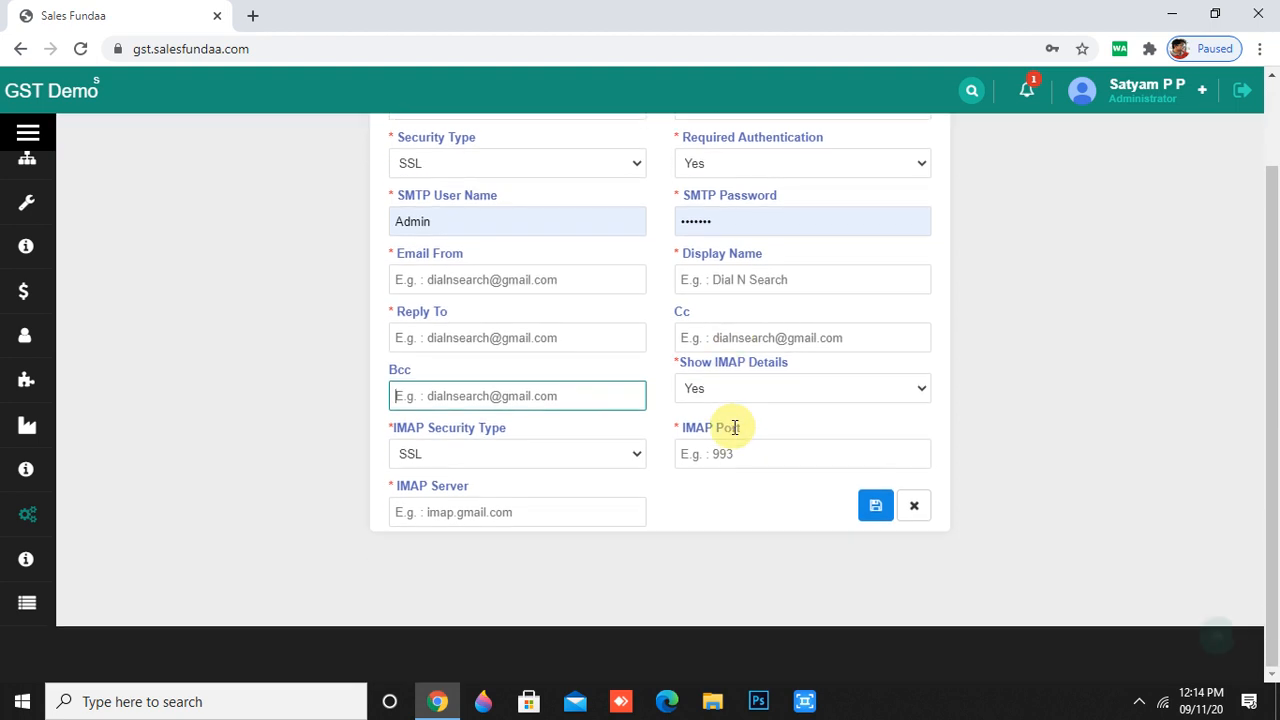
left_click(788, 397)
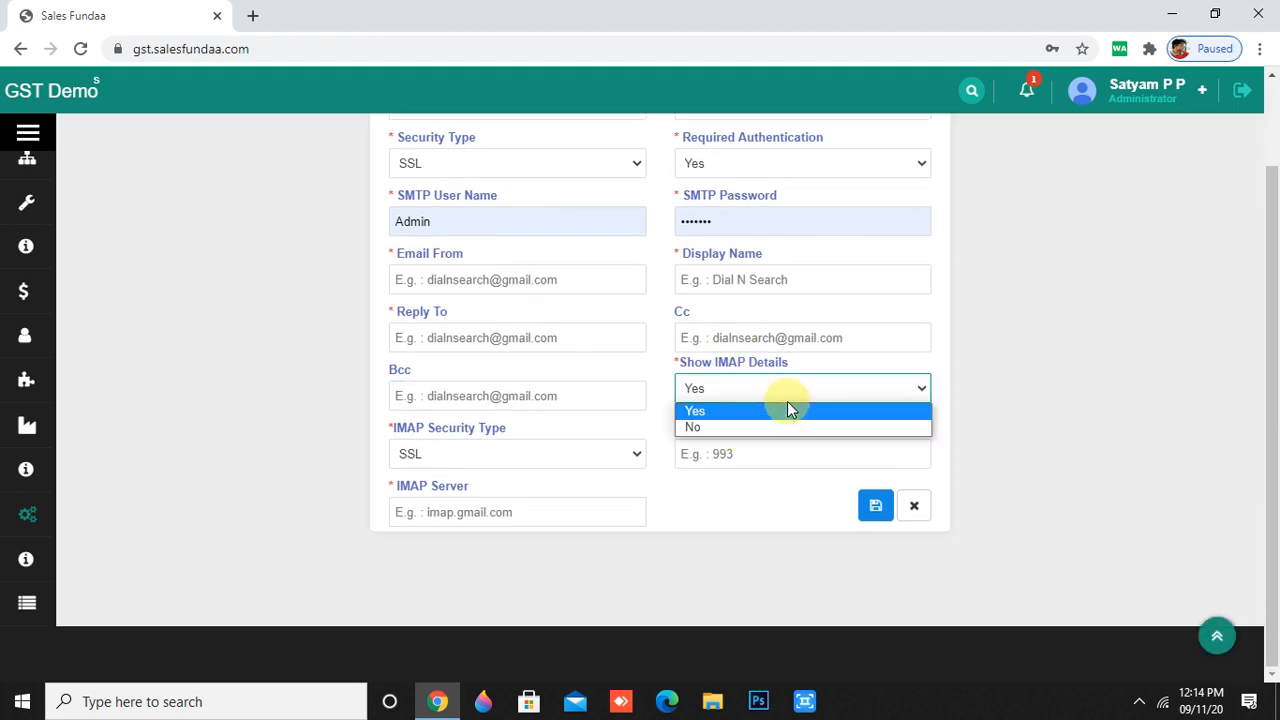
left_click(788, 408)
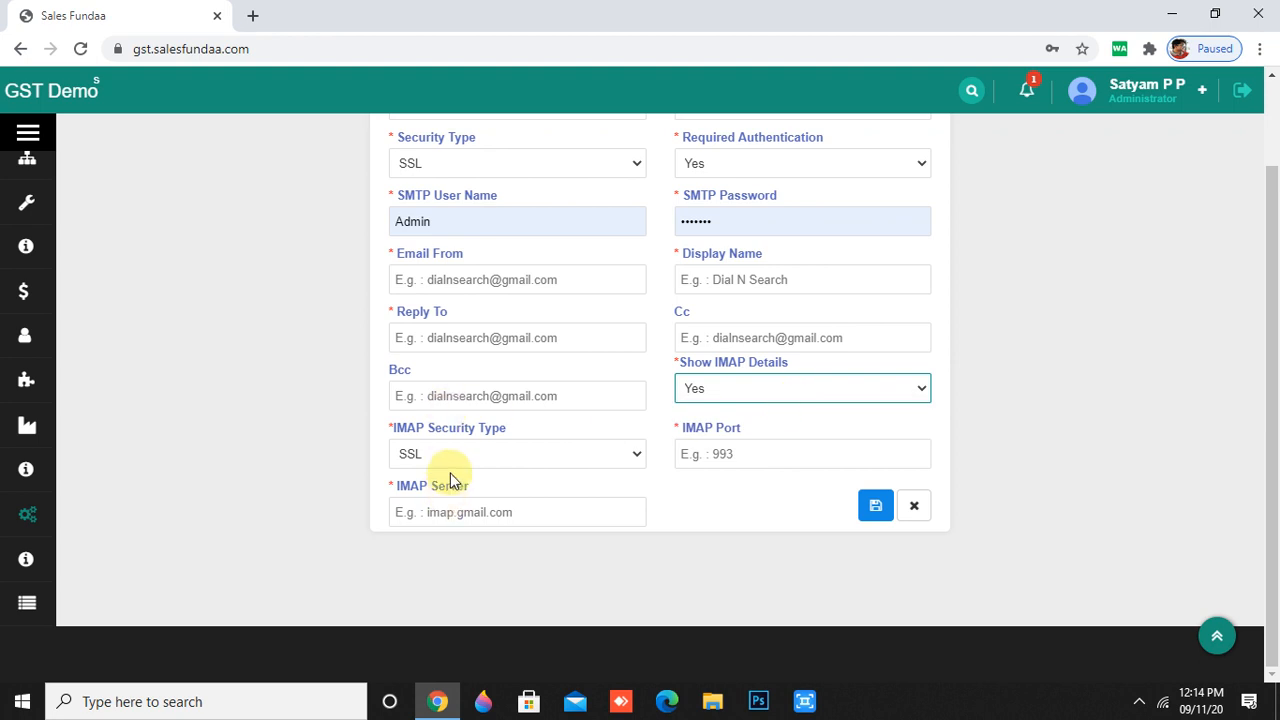
left_click(630, 457)
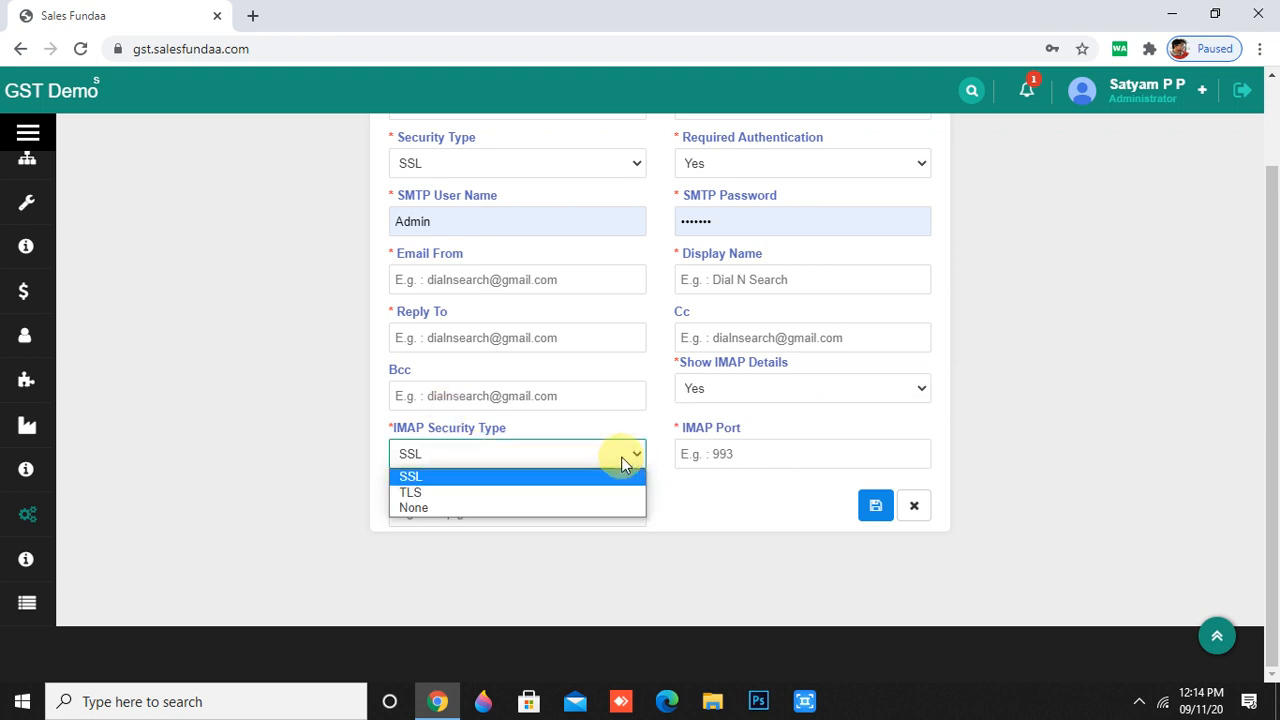
left_click(568, 478)
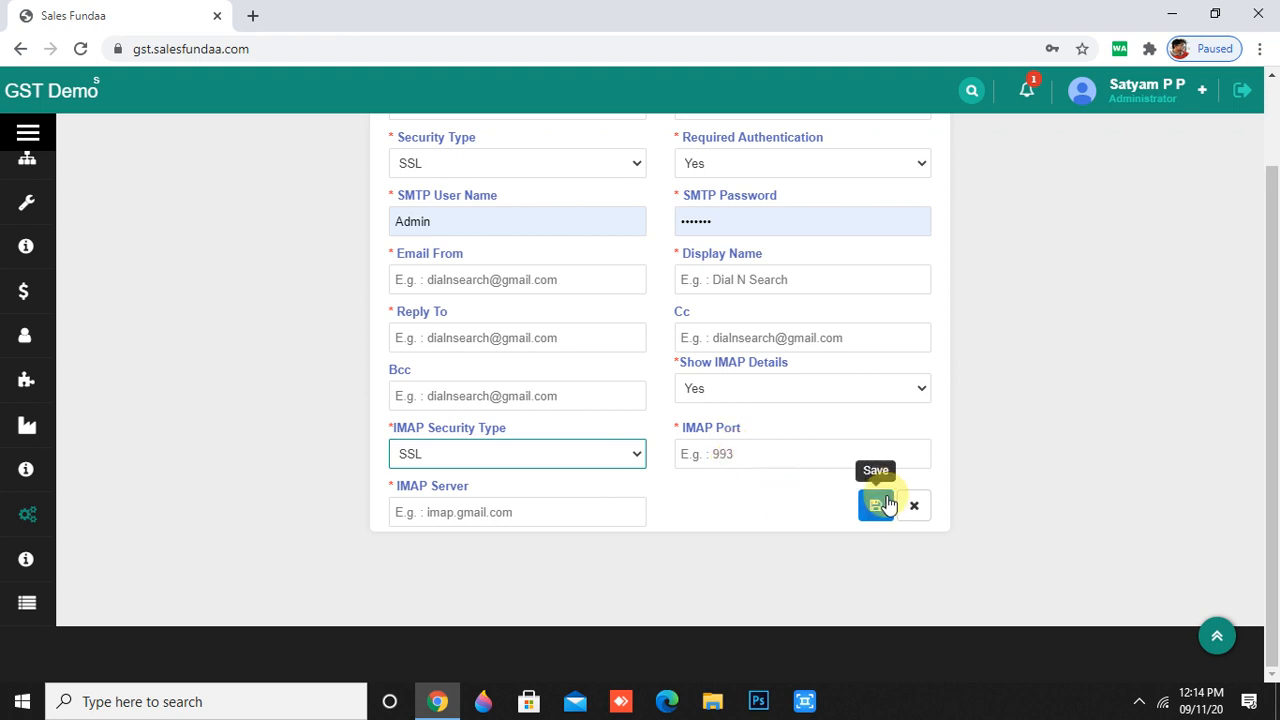
scroll(594, 558, "up", 1)
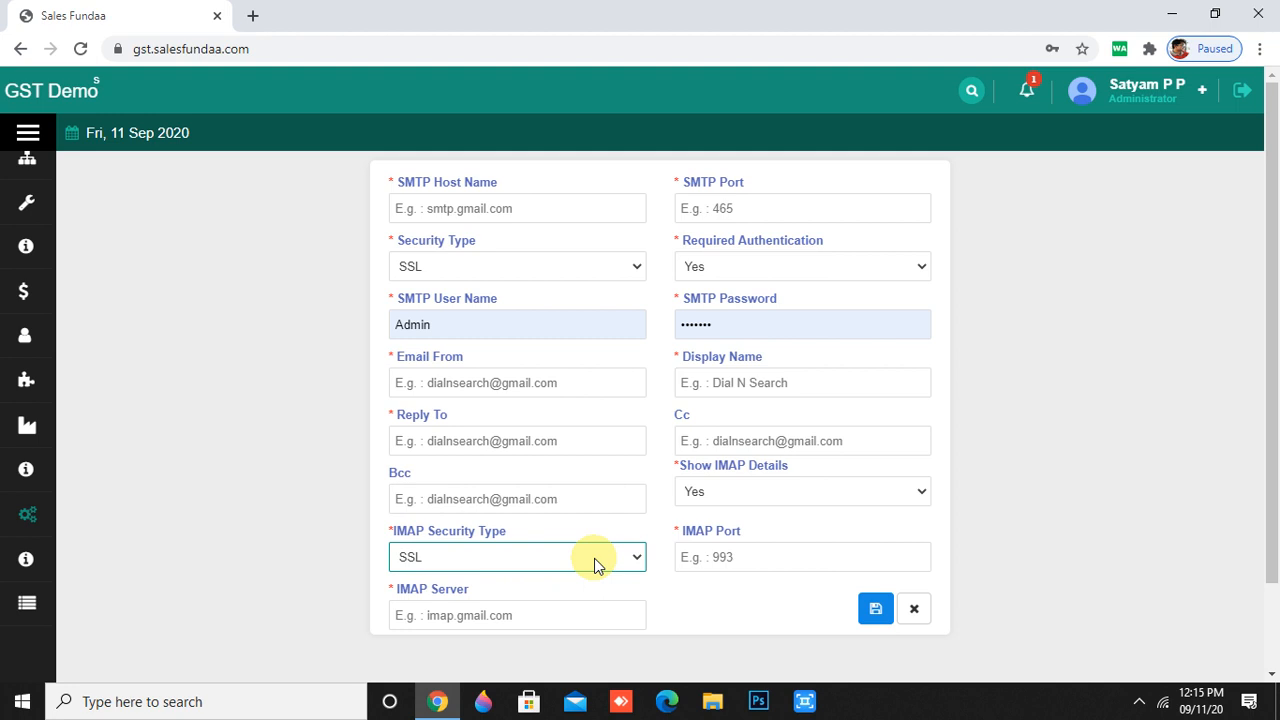
mouse_move(20, 640)
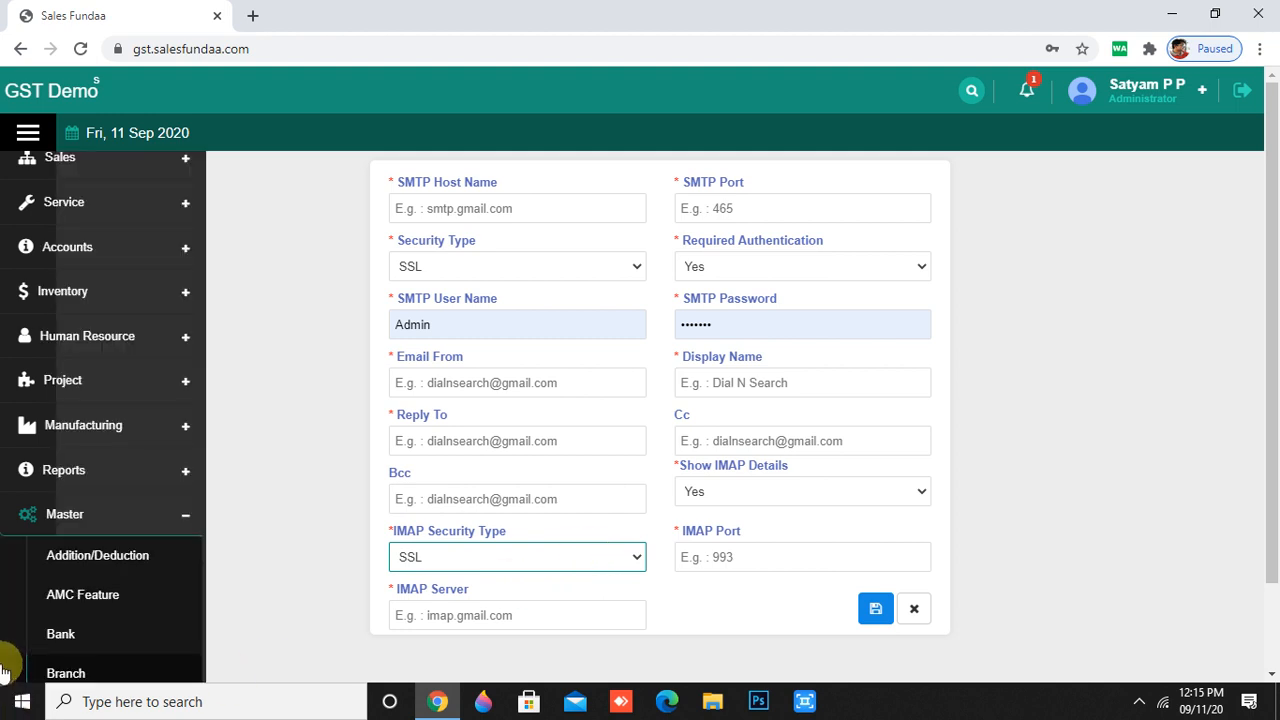
- Open Master > Custom Information and start a new entry for the PerformaInvoice module
scroll(30, 625, "down", 3)
scroll(33, 628, "down", 1)
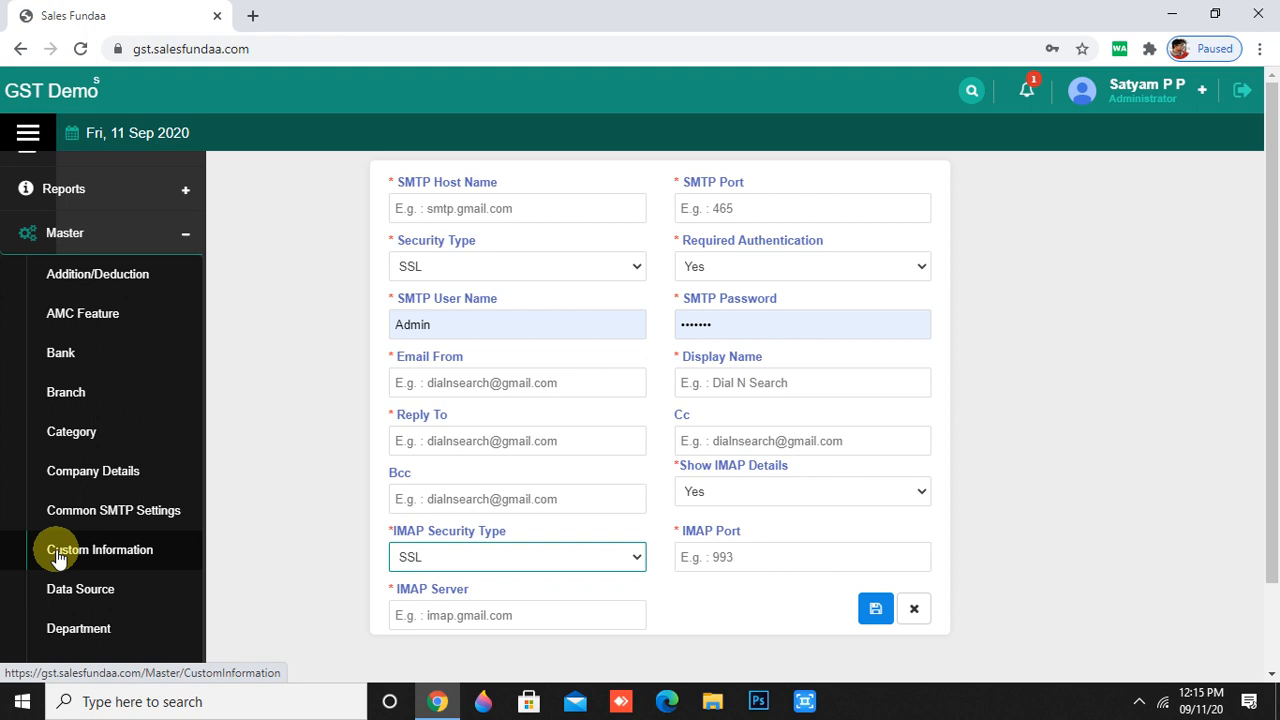
left_click(56, 552)
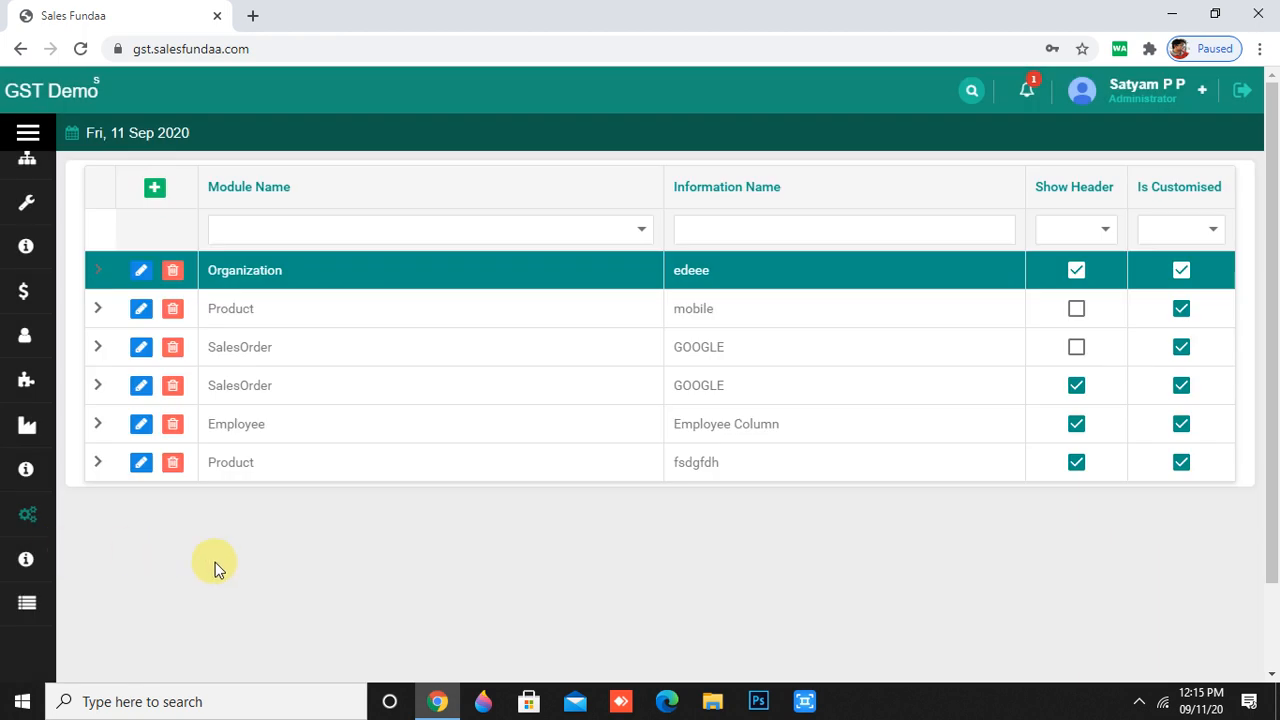
left_click(154, 189)
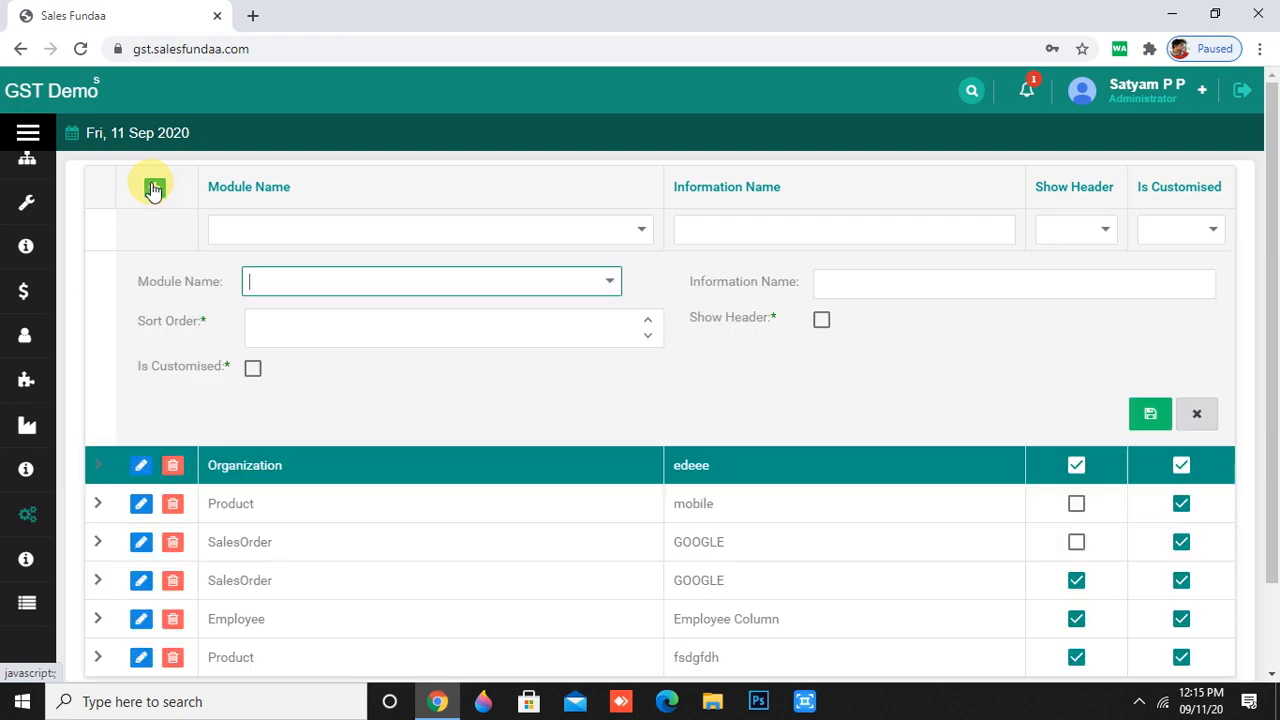
left_click(609, 283)
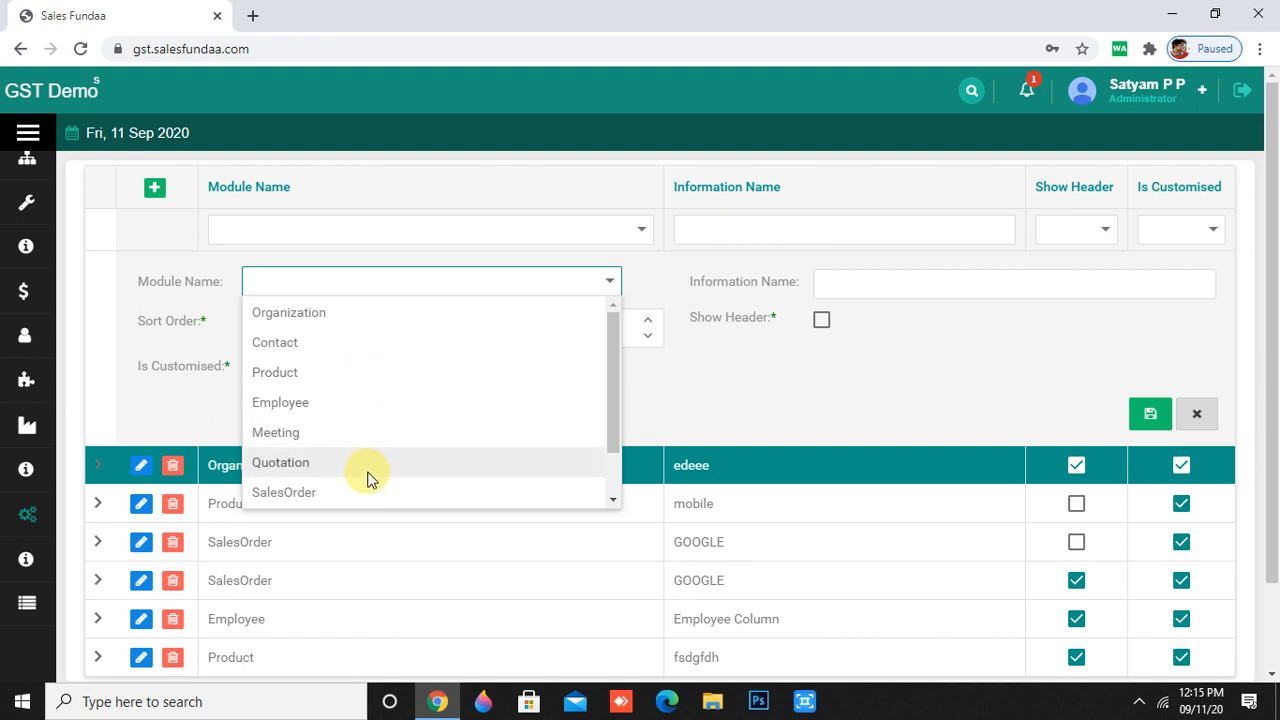
scroll(372, 459, "down", 1)
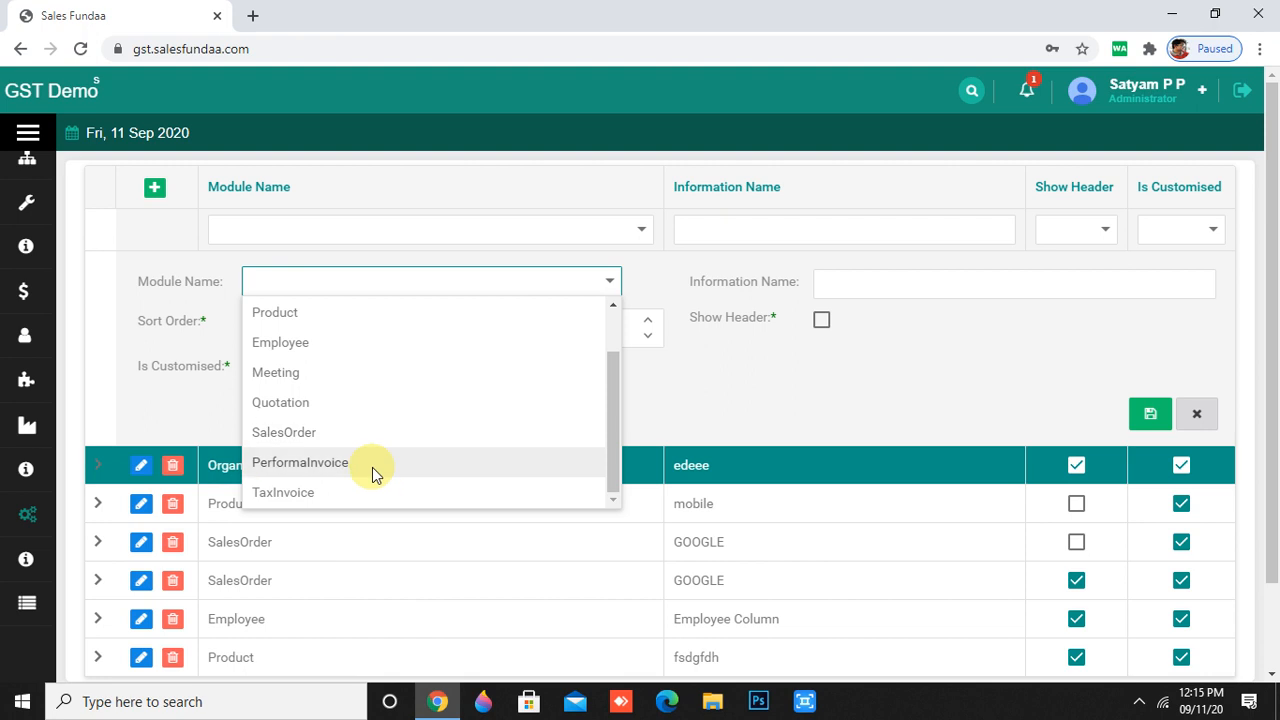
left_click(400, 450)
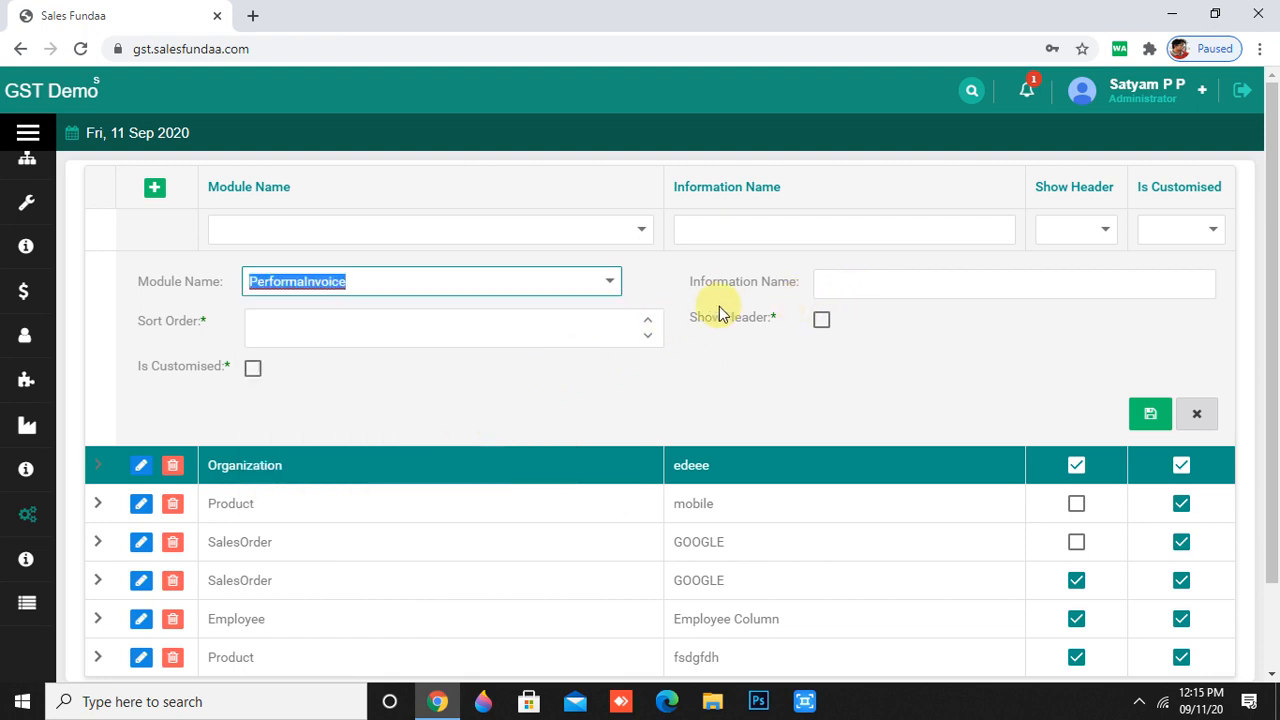
- Set sort order 4, name 'ghjhhjkhj', and tick Show Header and Is Customised
left_click(645, 325)
left_click(645, 325)
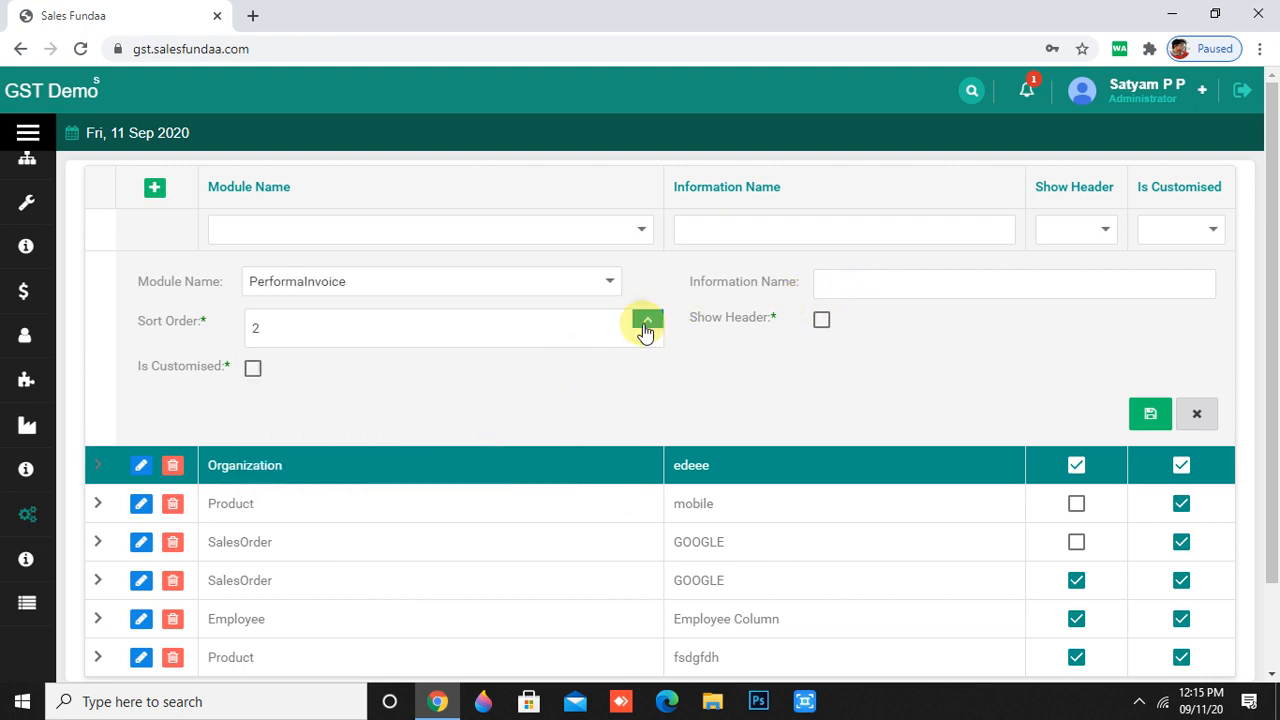
left_click(645, 325)
left_click(645, 325)
left_click(895, 285)
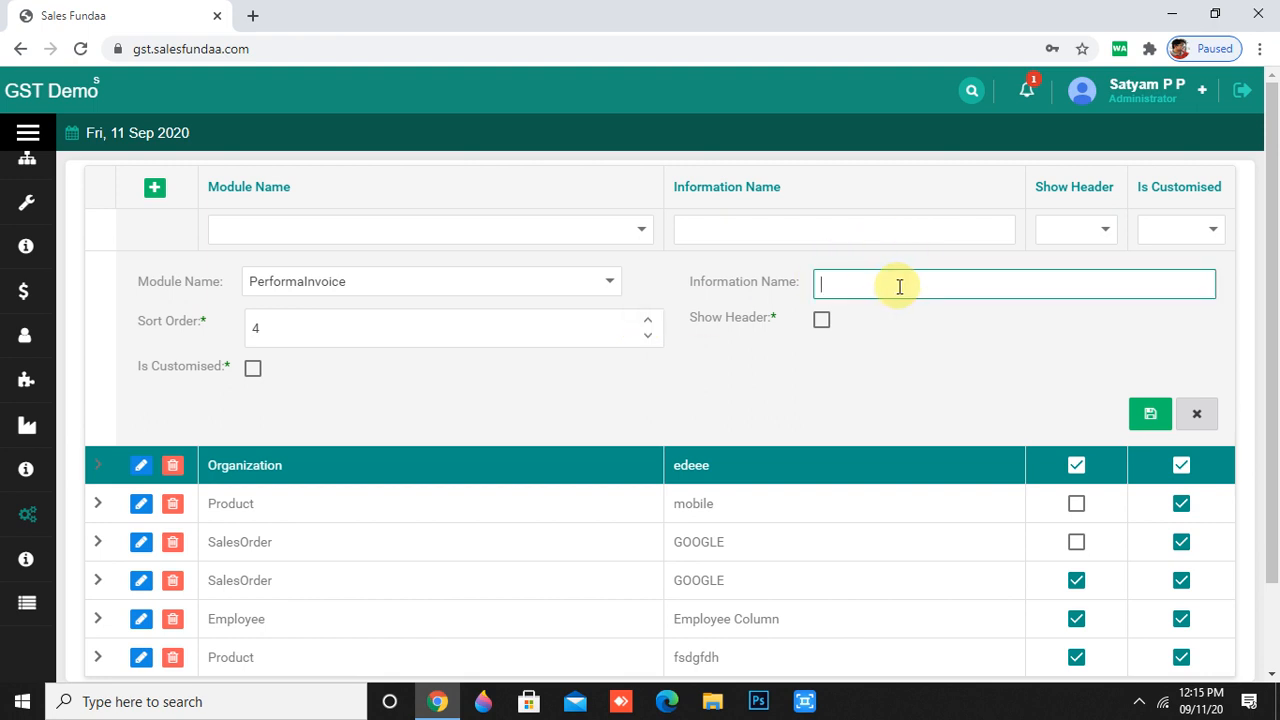
type("ghjhhjkhj")
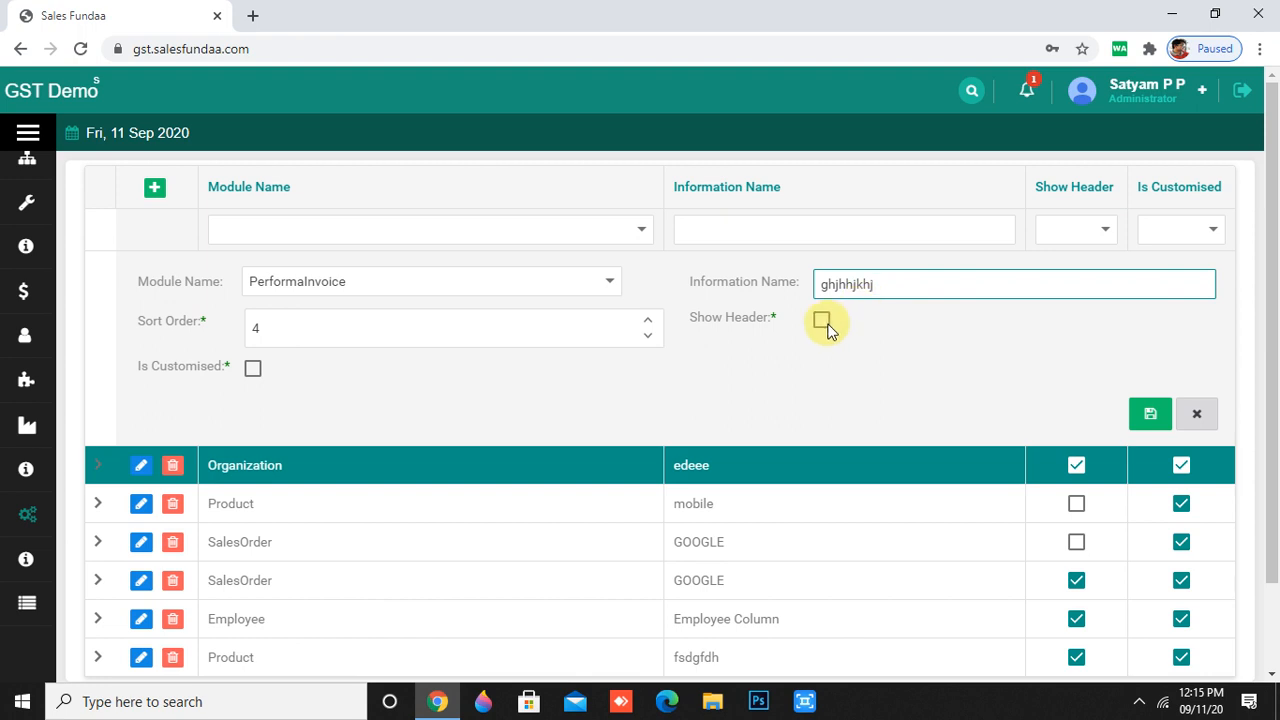
left_click(822, 321)
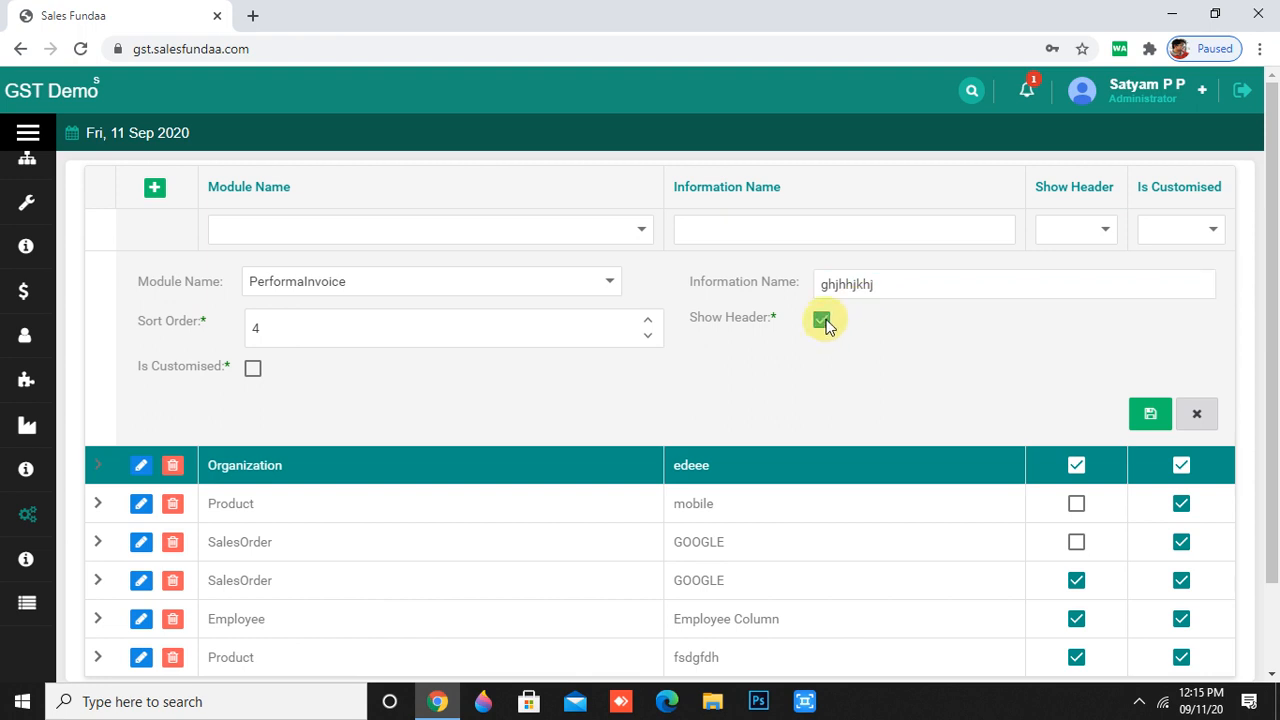
left_click(252, 369)
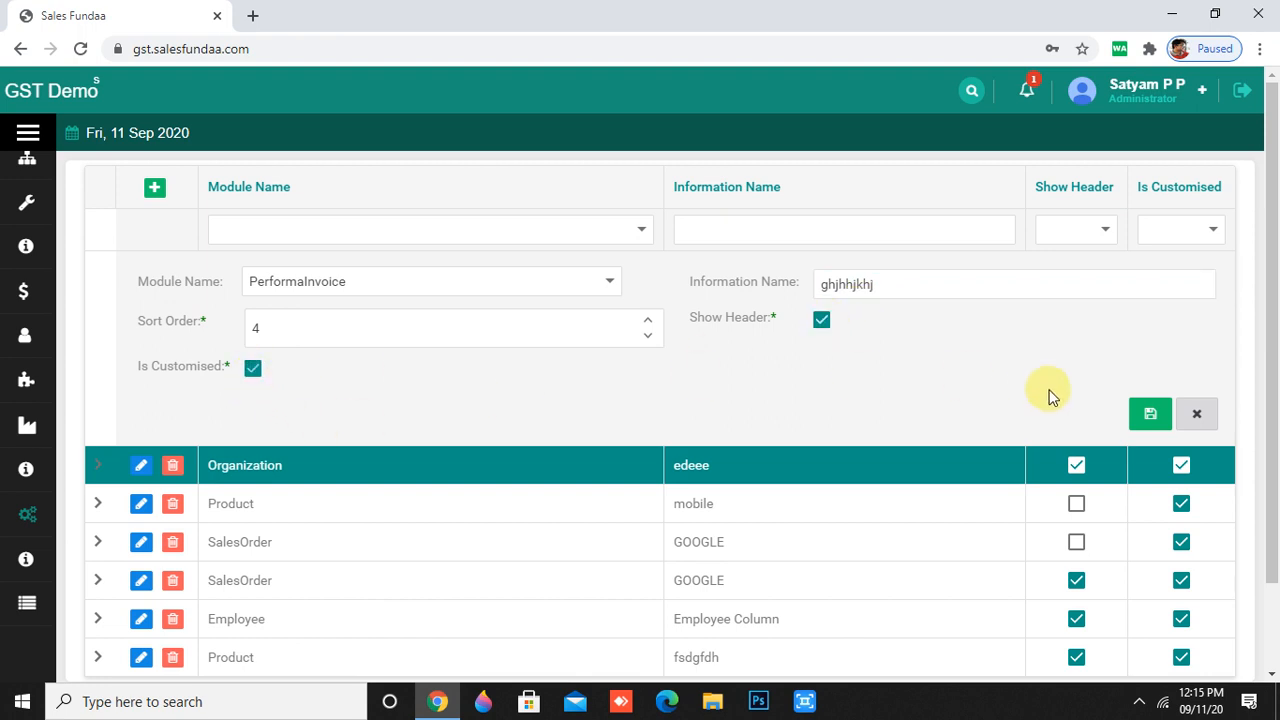
- Save the entry and scroll through the seven-row list to find it
left_click(1148, 418)
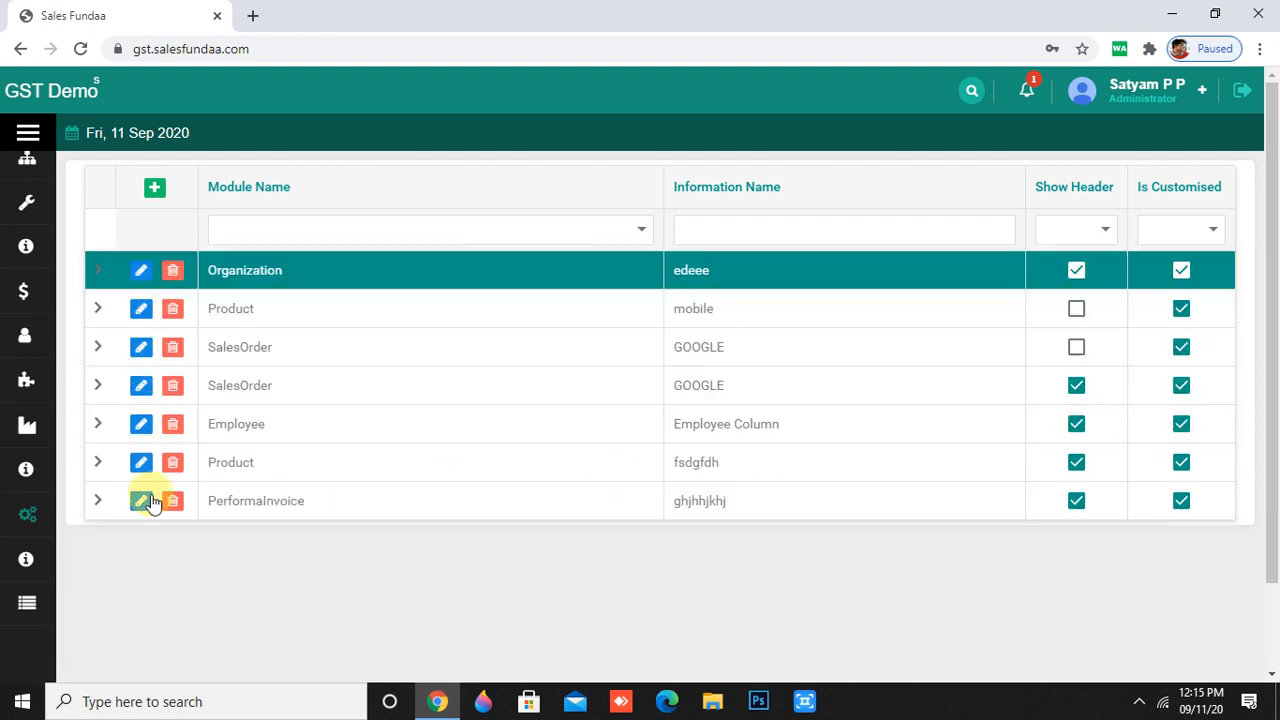
mouse_move(5, 500)
scroll(45, 532, "down", 2)
scroll(309, 400, "down", 1)
scroll(320, 437, "up", 1)
mouse_move(10, 457)
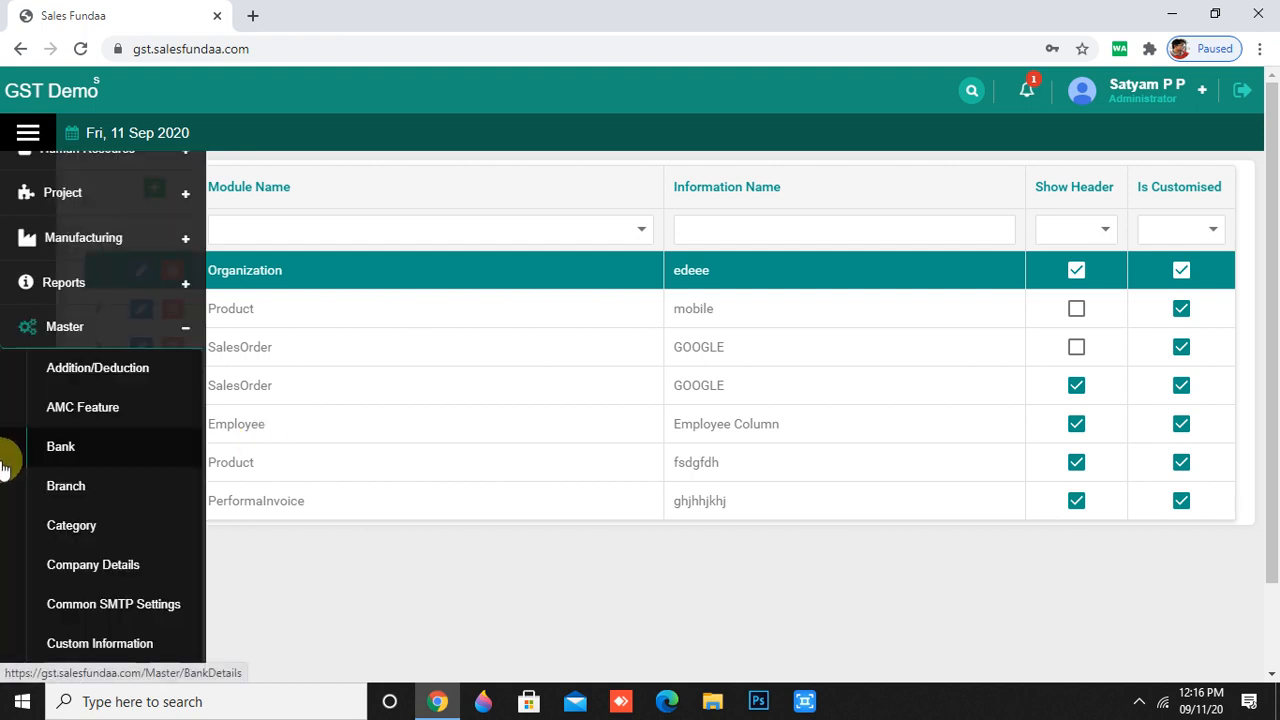
scroll(14, 490, "down", 3)
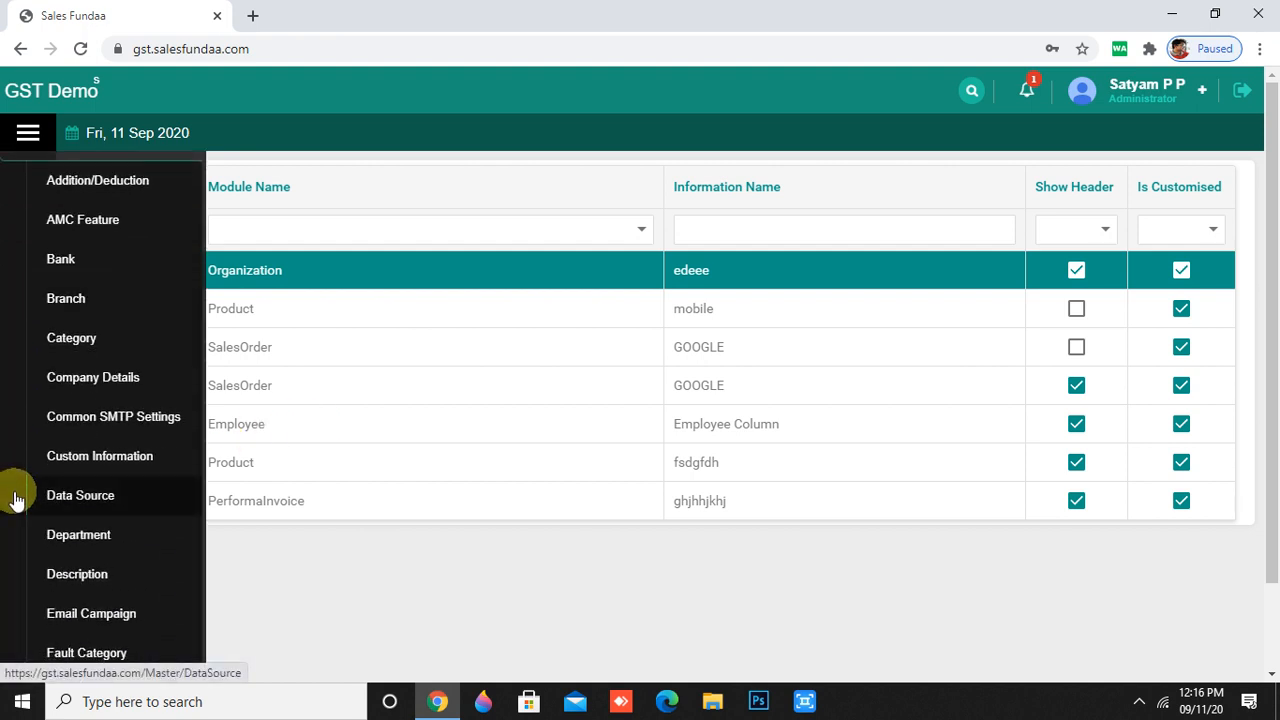
- Open the Data Source master list and start a new data source entry
left_click(84, 497)
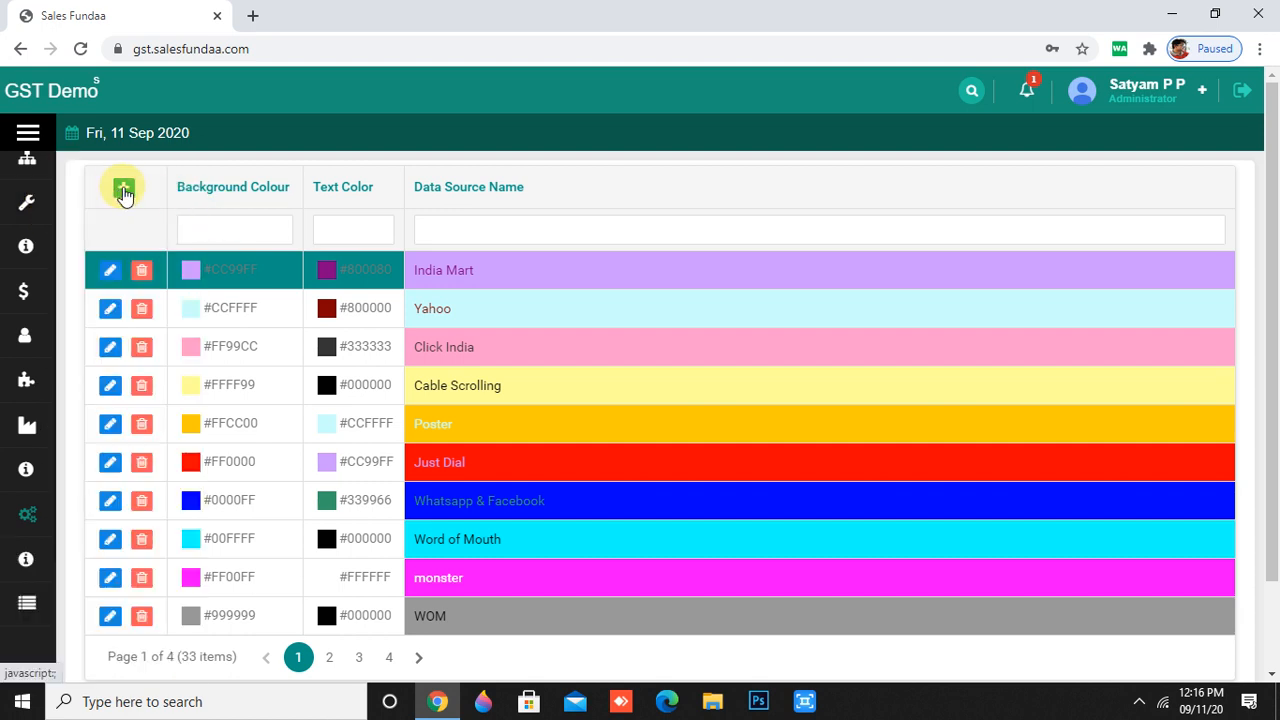
left_click(121, 193)
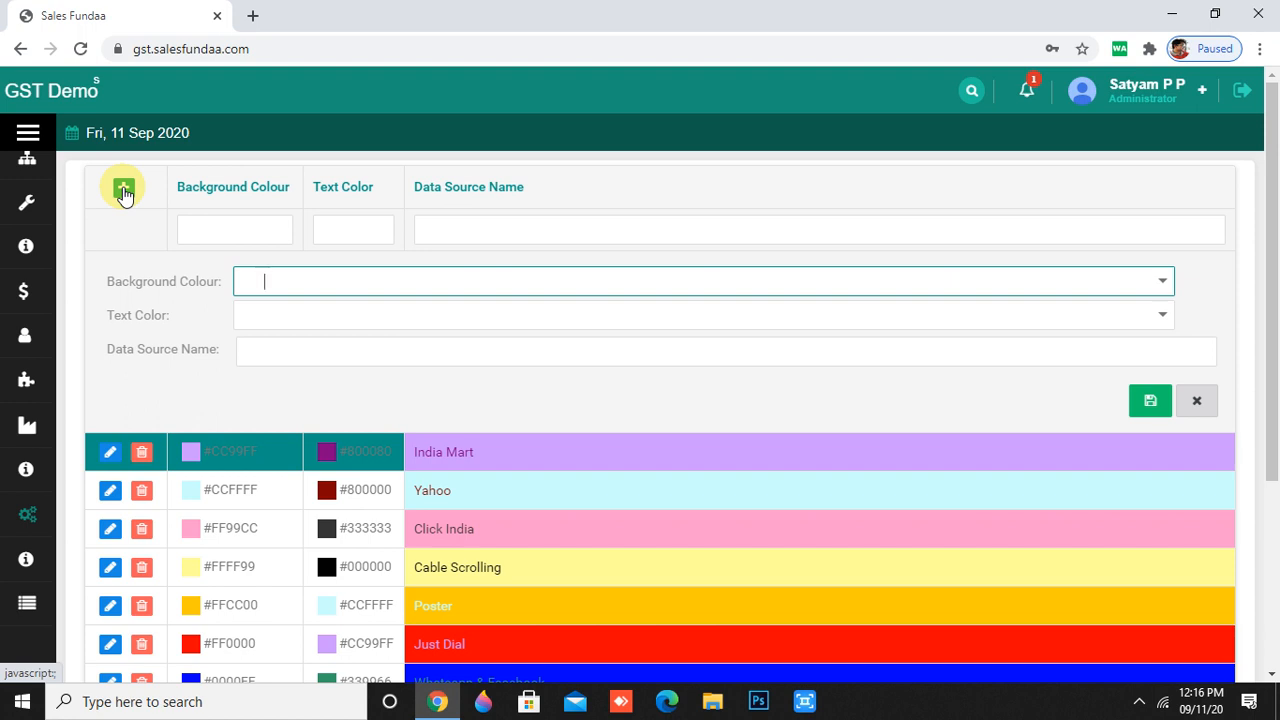
- Choose a black background and #003300 text colour for the new data source
left_click(1161, 281)
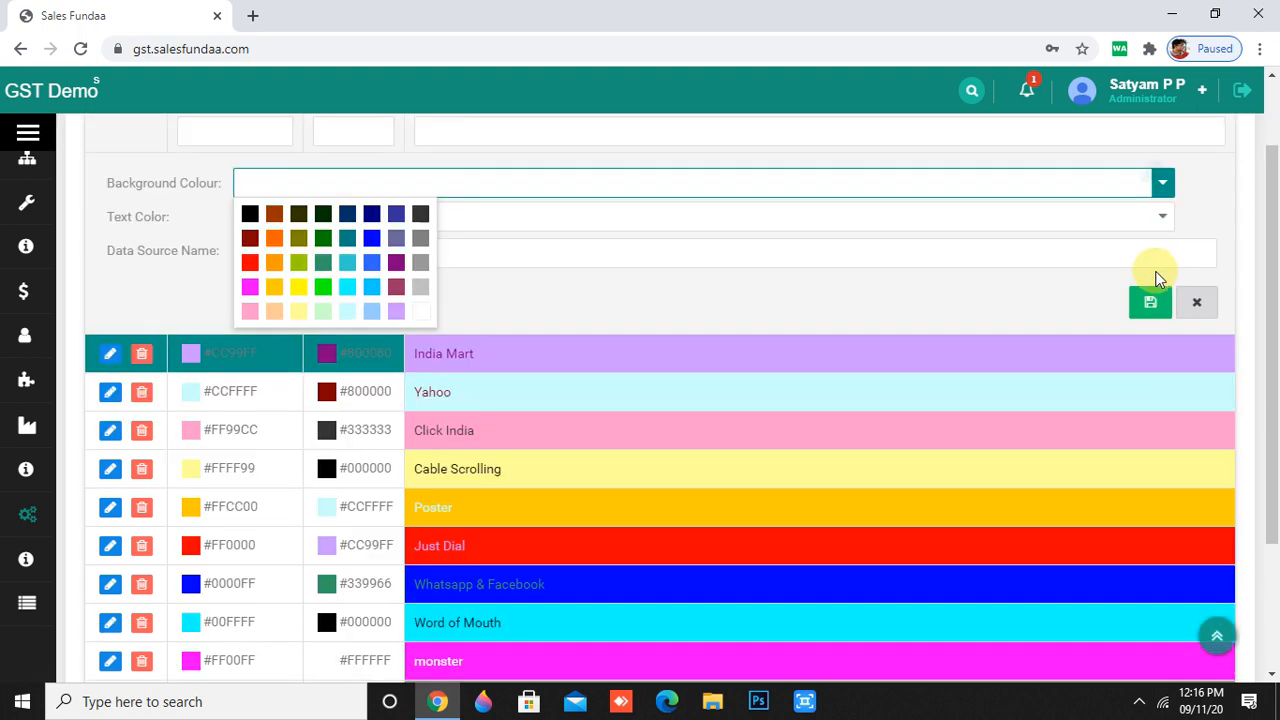
left_click(250, 214)
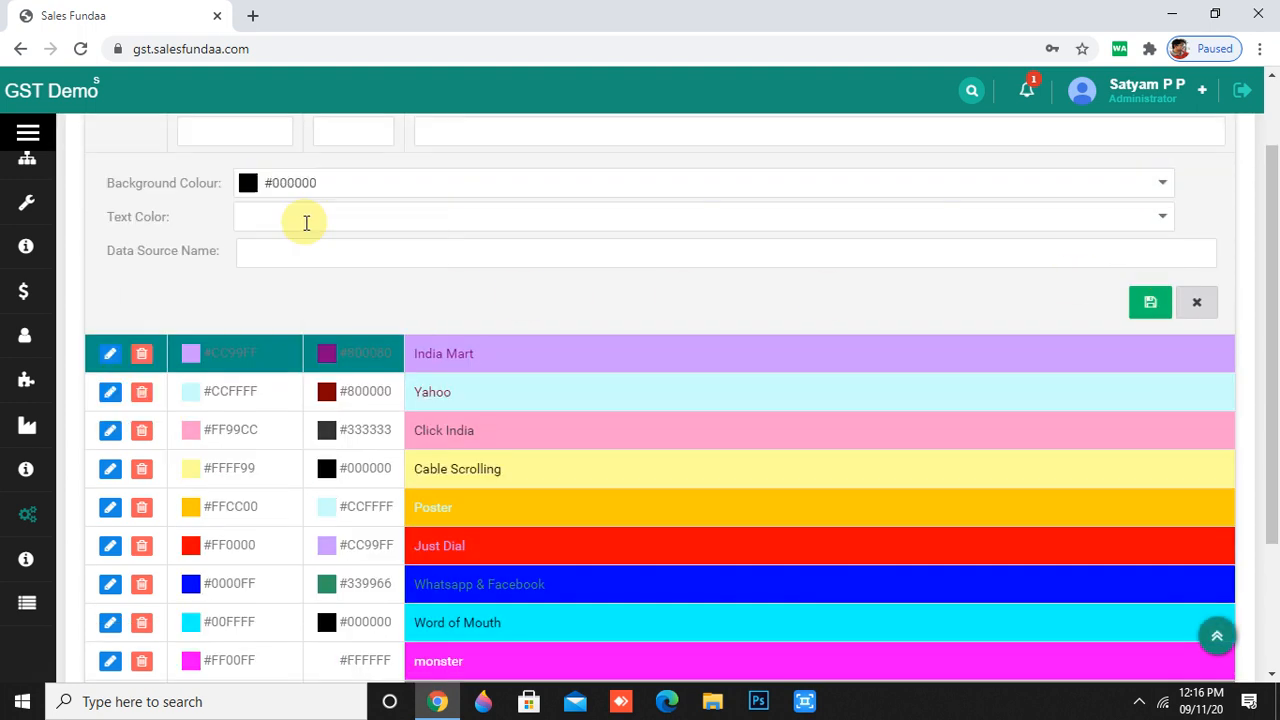
left_click(1161, 216)
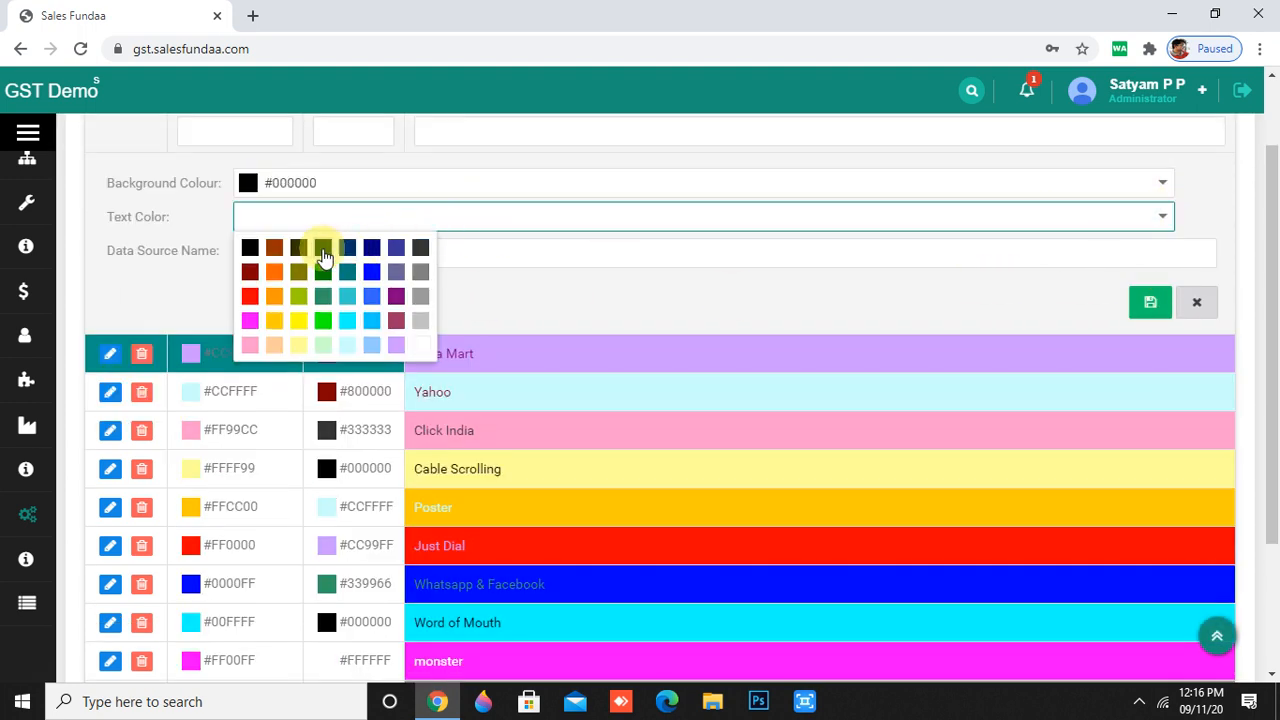
left_click(318, 250)
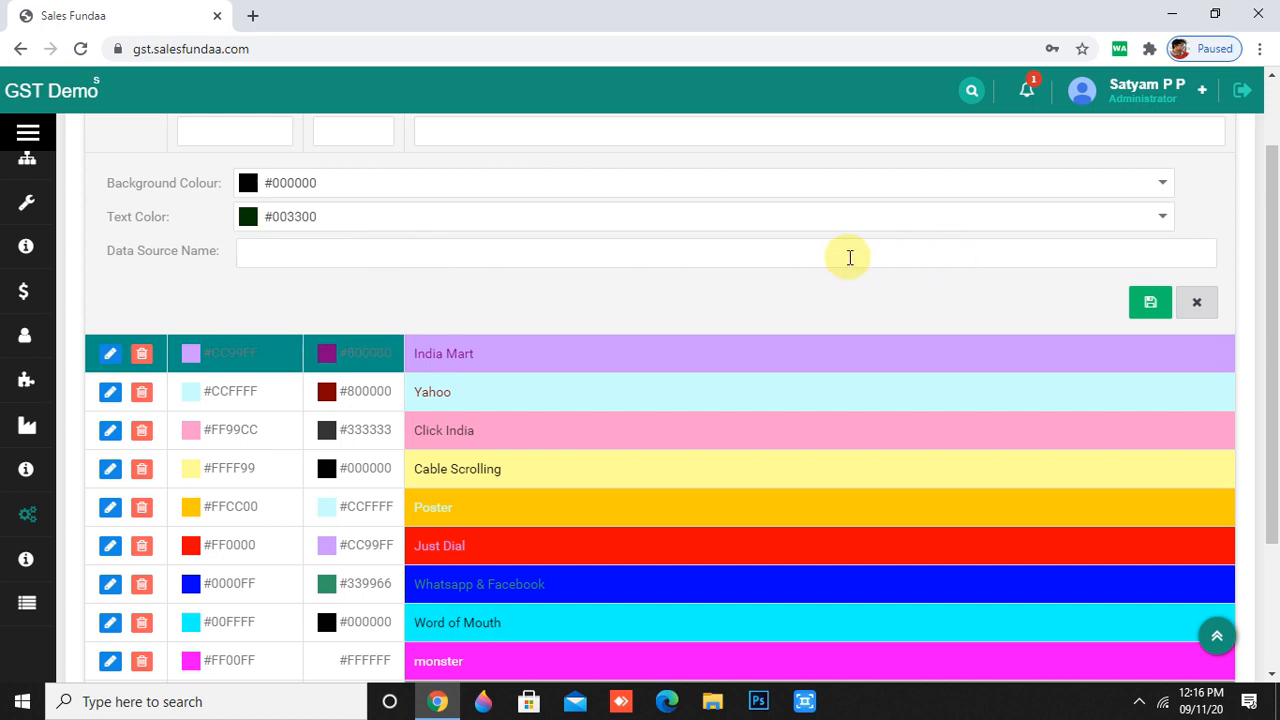
- Name it 'directory', save it, and jump to the last page (page 4)
left_click(849, 257)
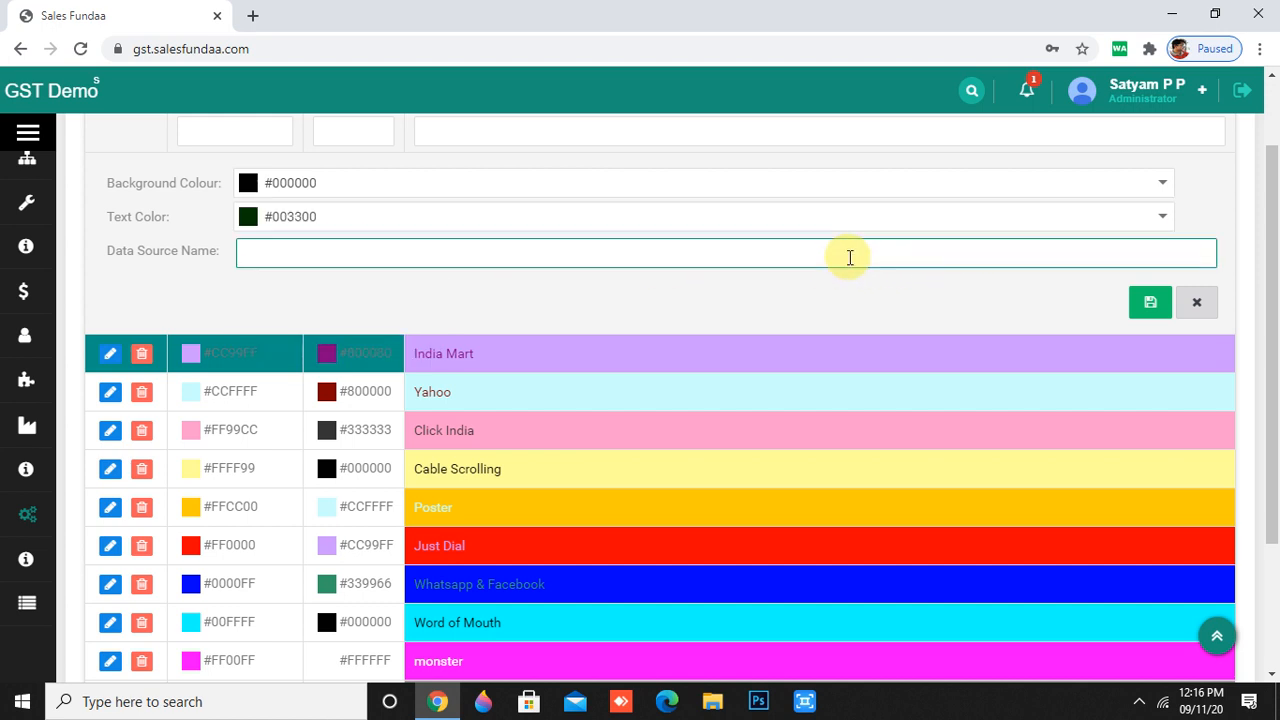
type("indiamart")
key("ctrl+a")
key("BackSpace")
type("die")
type("ctory")
left_click(1150, 302)
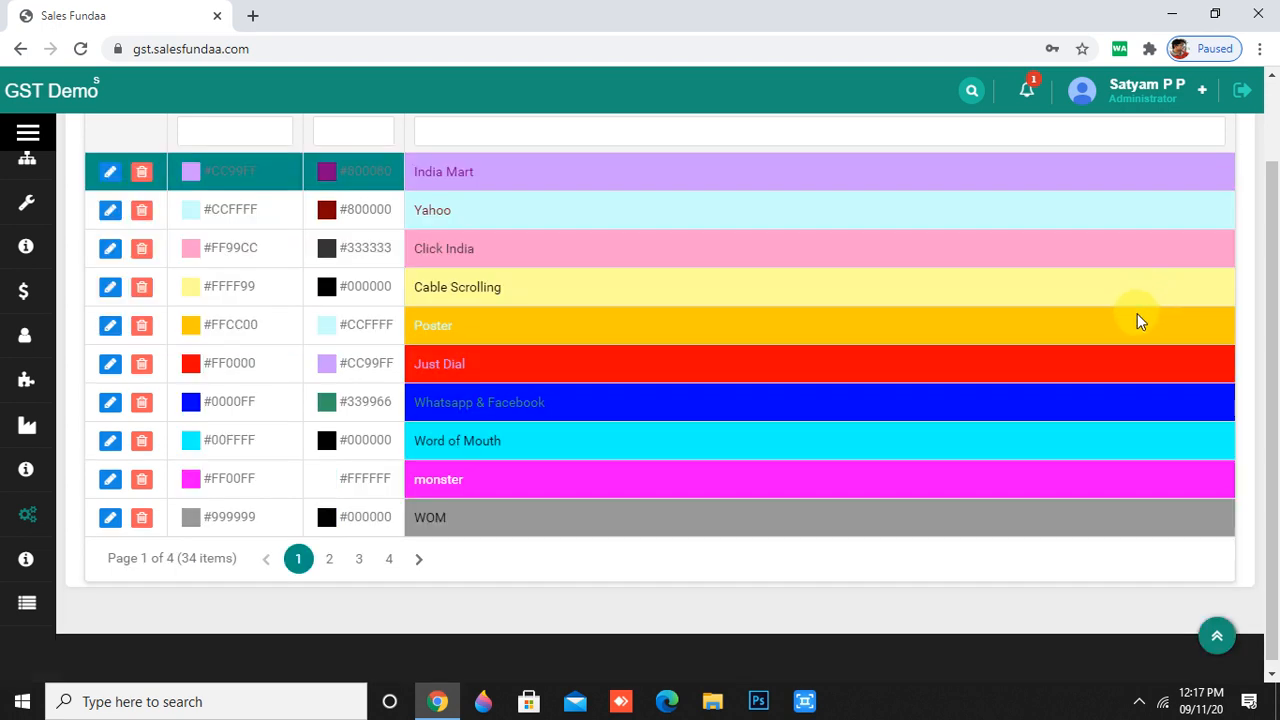
left_click(386, 559)
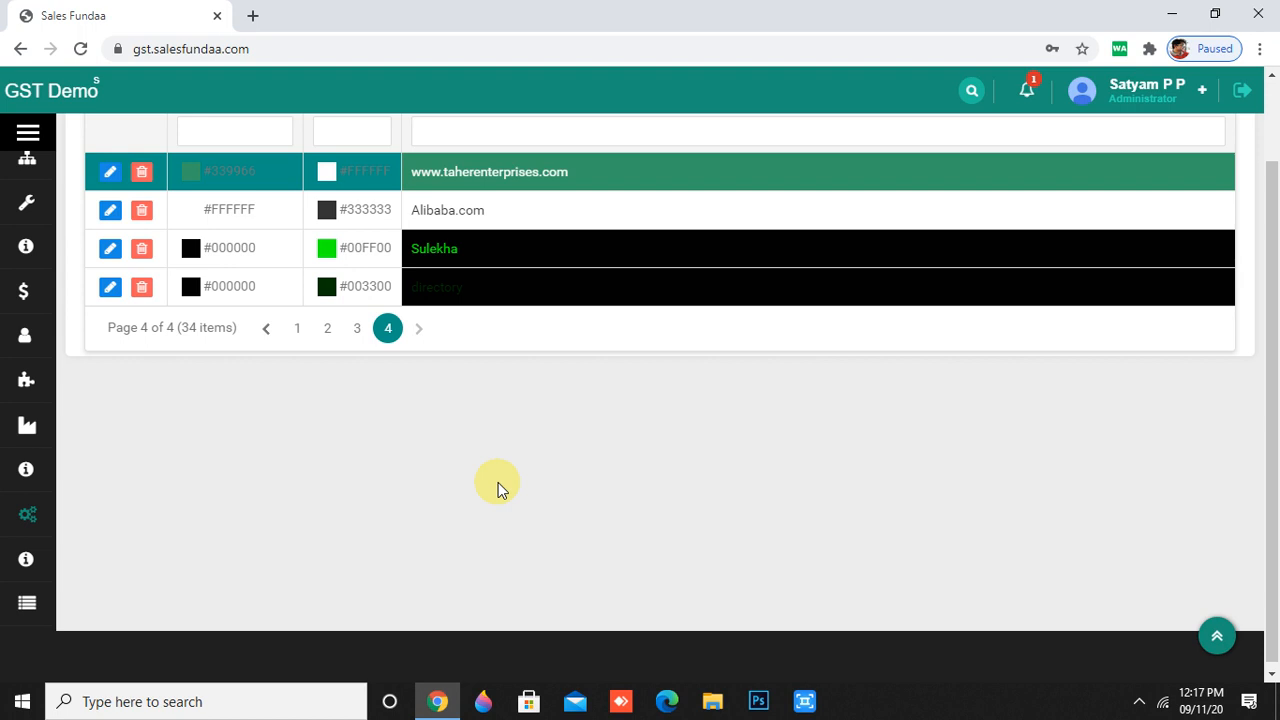
- Add a 'technical team' department under Master > Department and view it on page 3
mouse_move(49, 443)
scroll(90, 530, "down", 5)
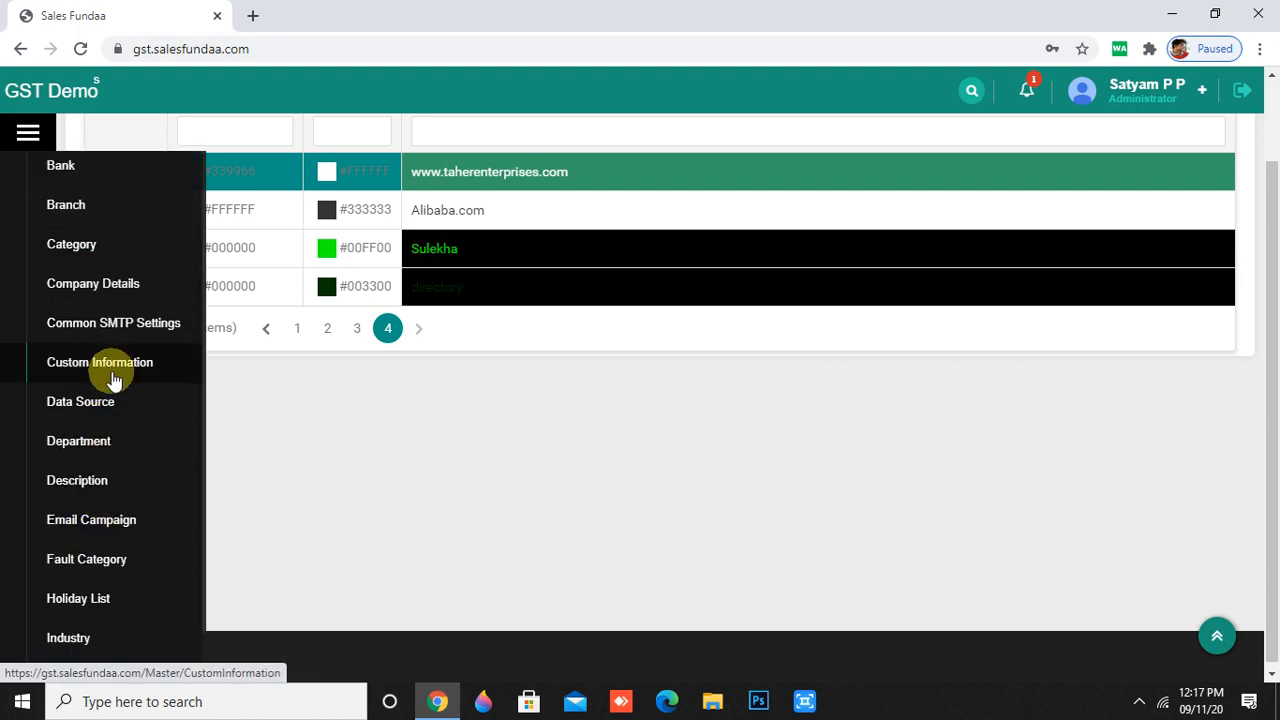
left_click(116, 456)
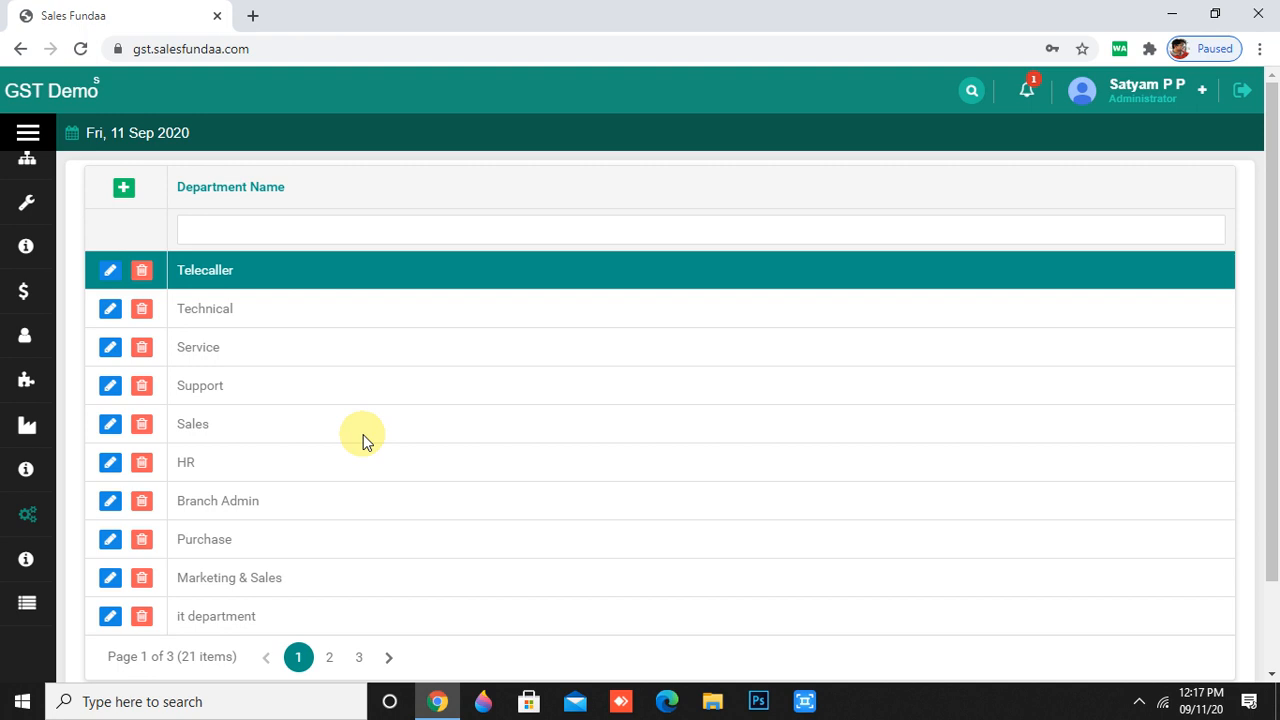
left_click(124, 190)
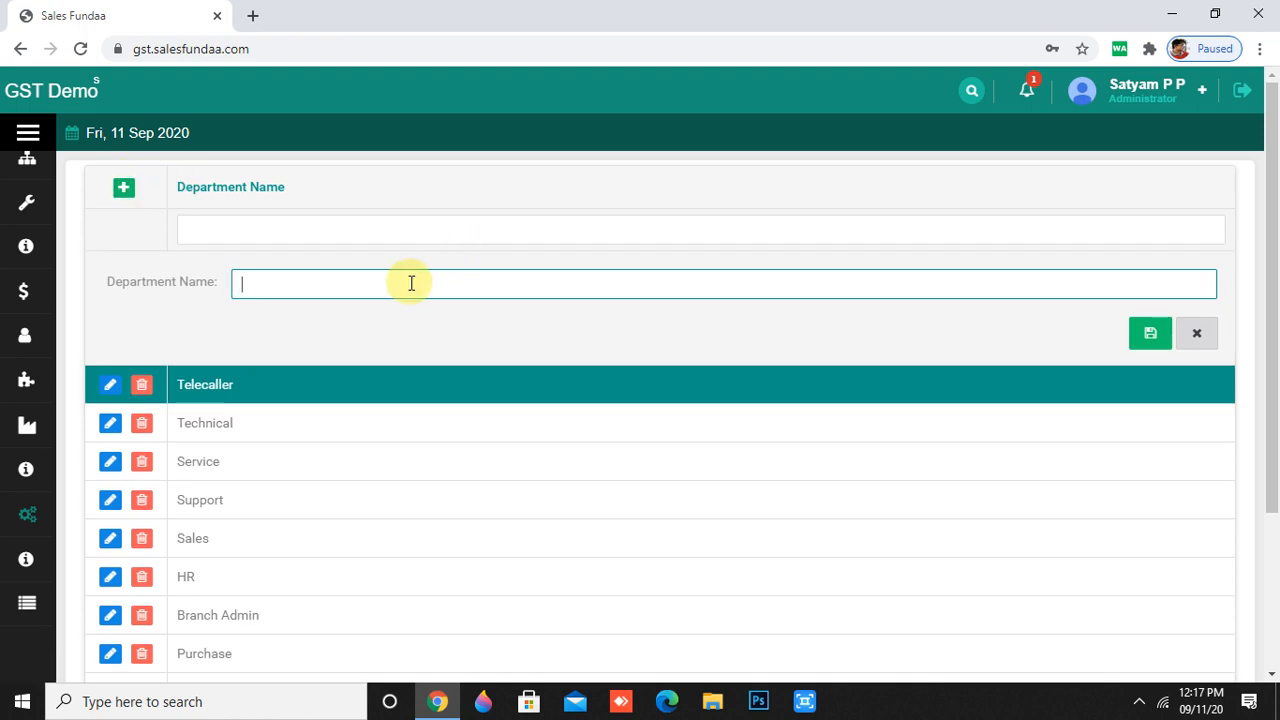
type("sales")
key("BackSpace")
key("BackSpace")
key("BackSpace")
key("BackSpace")
key("BackSpace")
type("technical team")
left_click(1153, 340)
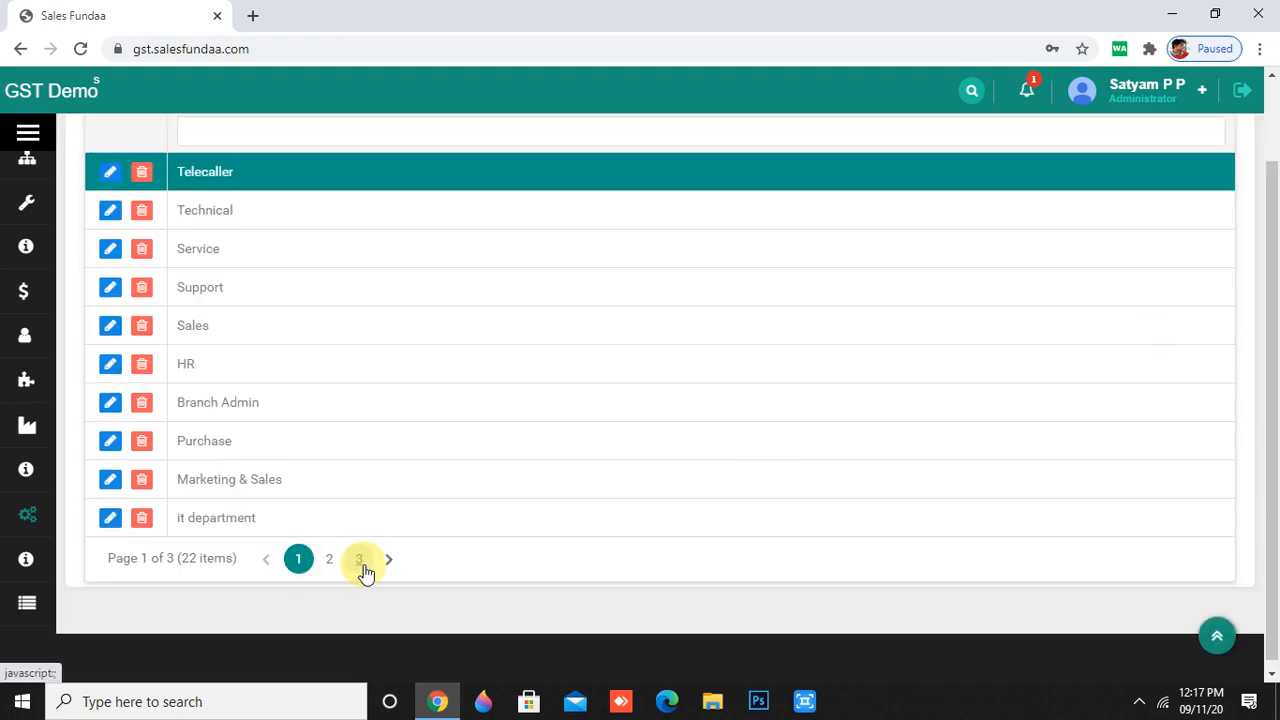
left_click(360, 560)
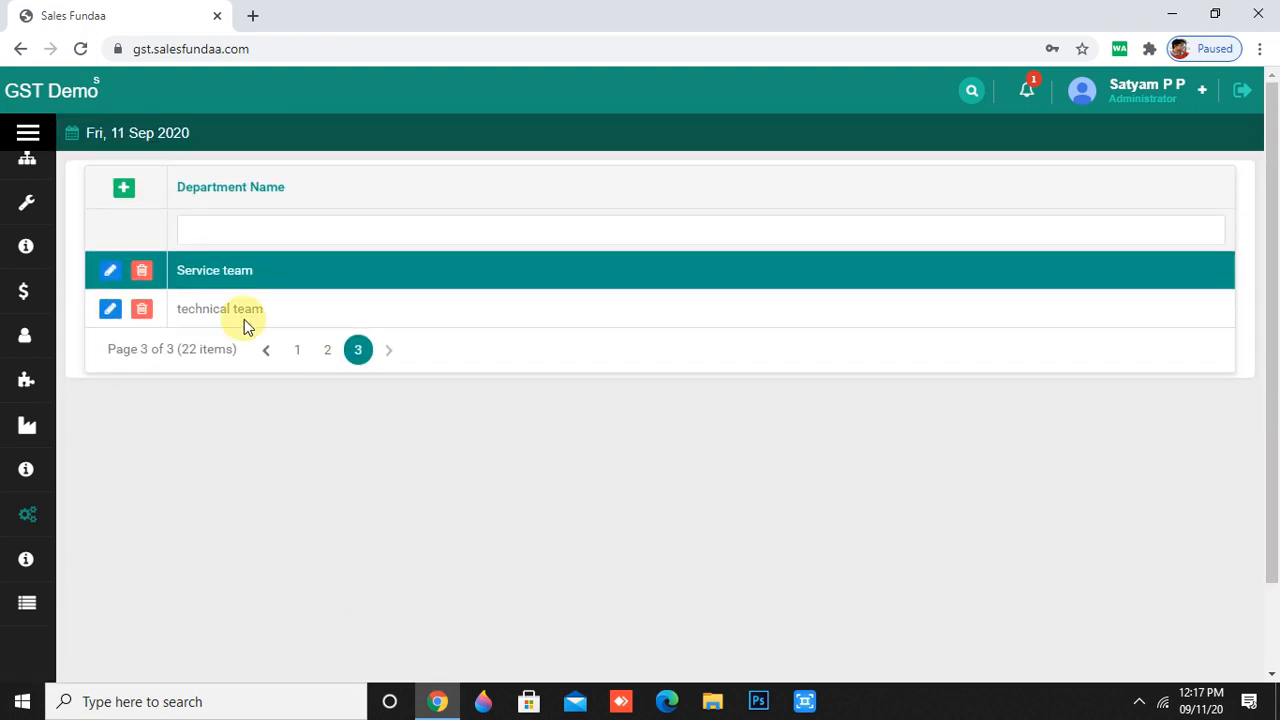
mouse_move(5, 588)
scroll(98, 594, "up", 1)
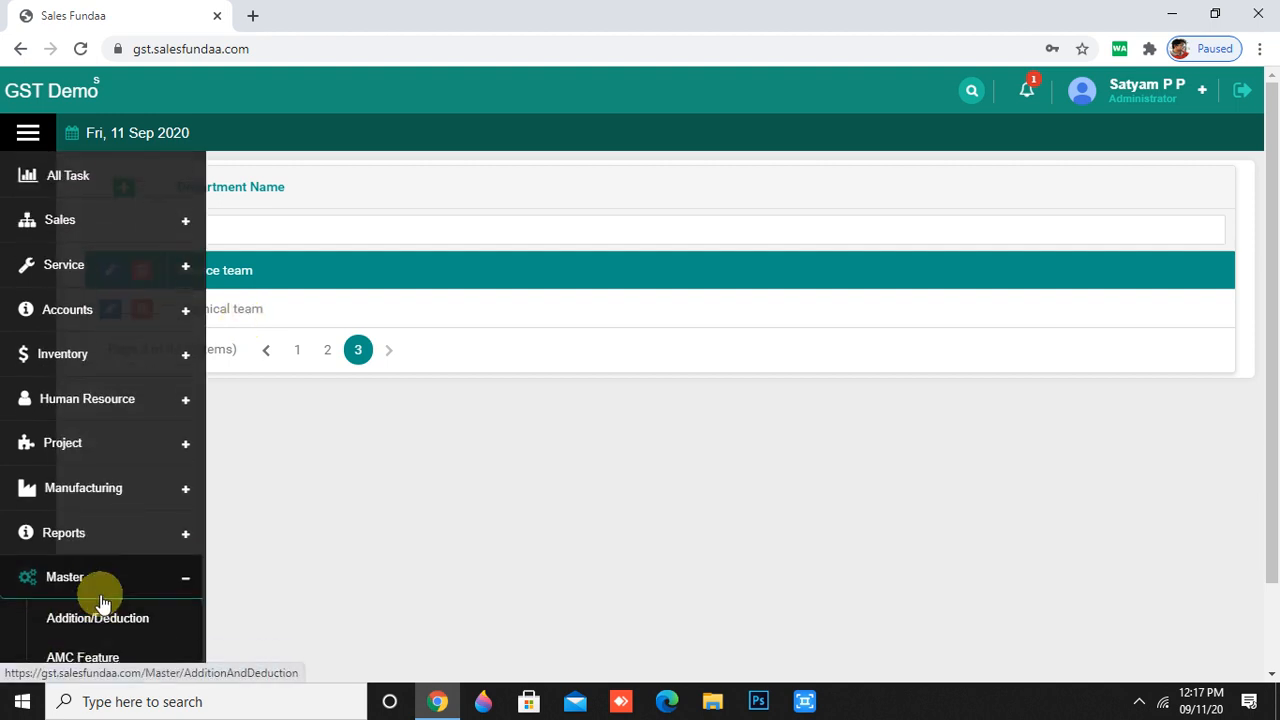
- Open Master > Description and start a NEW entry
scroll(102, 594, "down", 3)
scroll(104, 600, "down", 4)
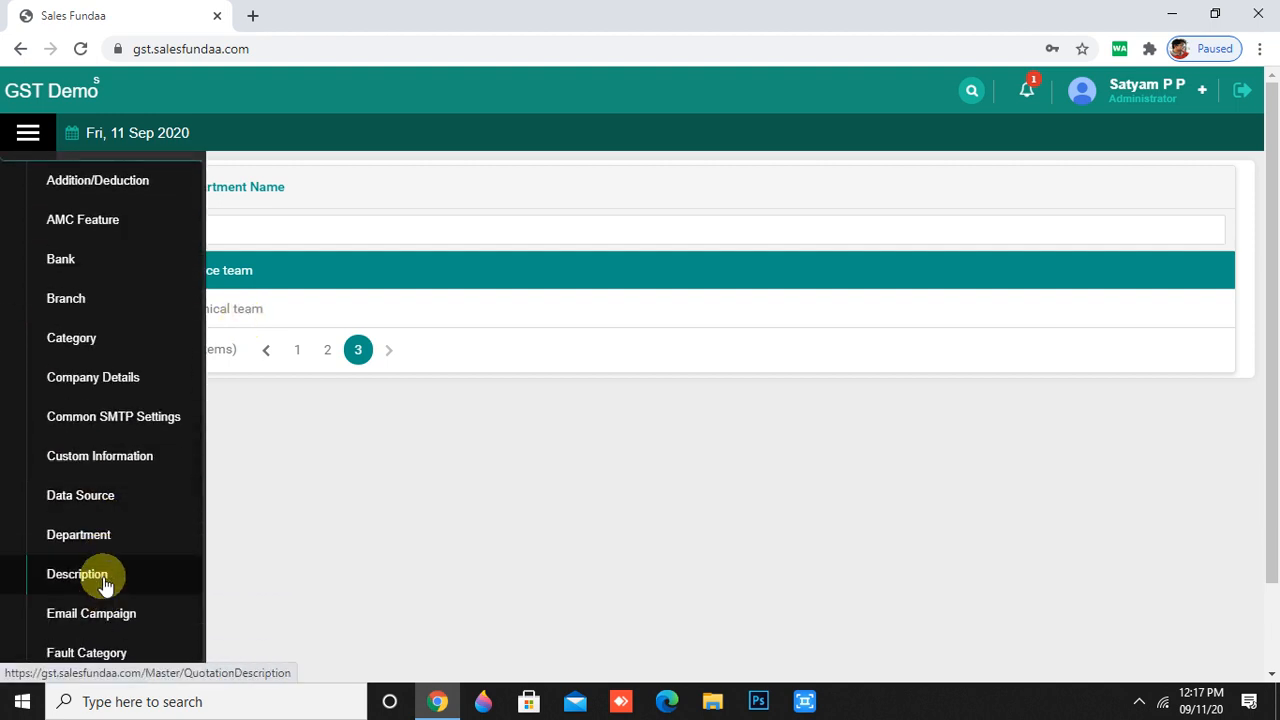
left_click(78, 575)
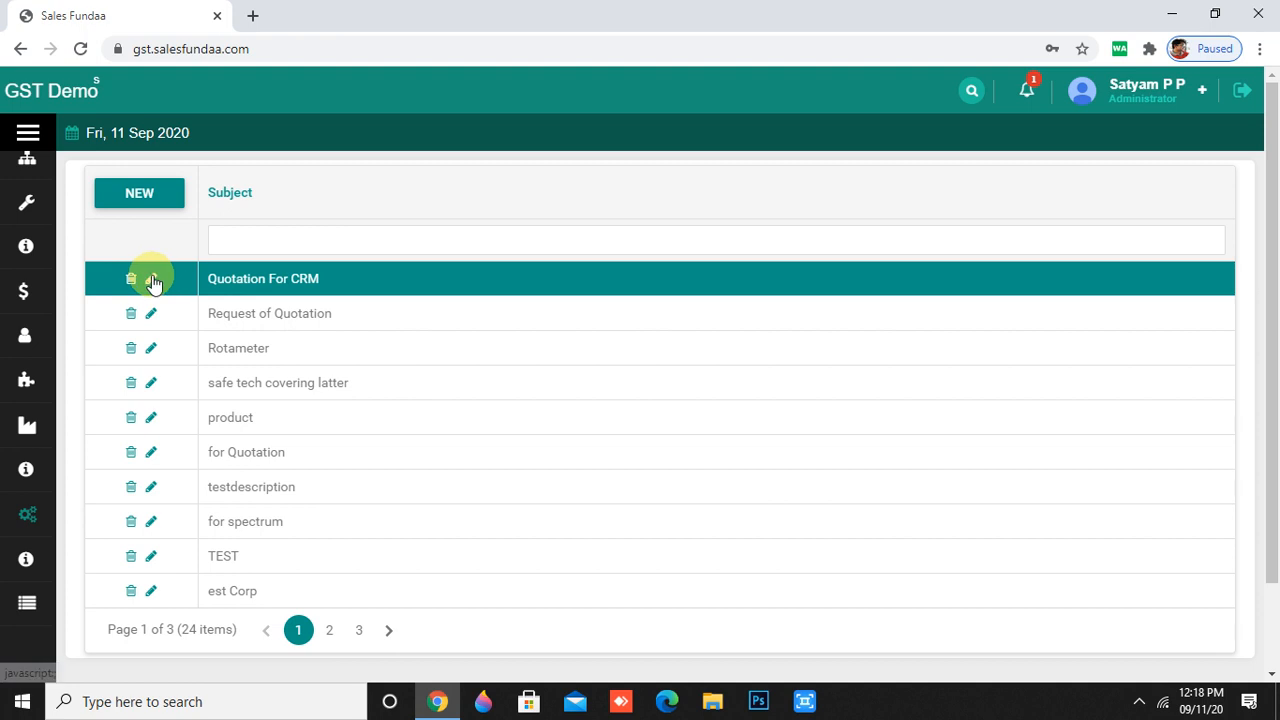
left_click(145, 195)
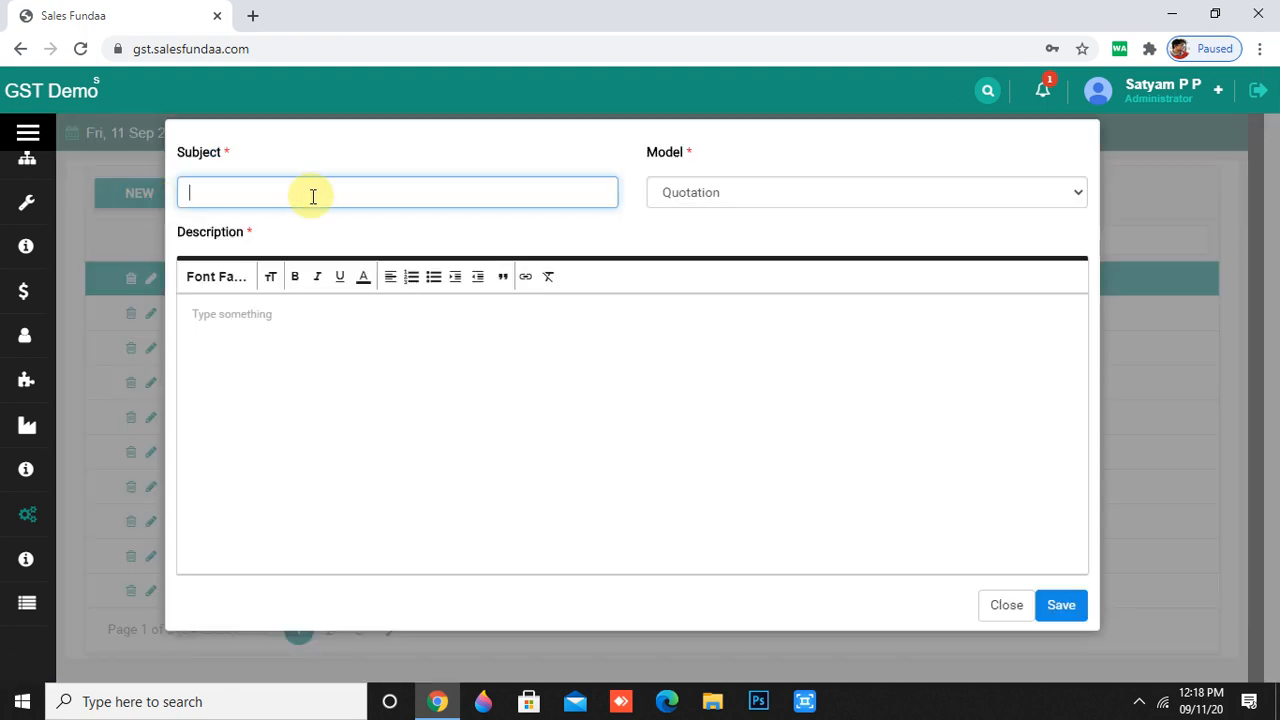
- Enter subject 'fhgfhgjhgjh' and a line of test text as the description
type("fhgfhgjhgjh")
left_click(233, 395)
type("gfyufj")
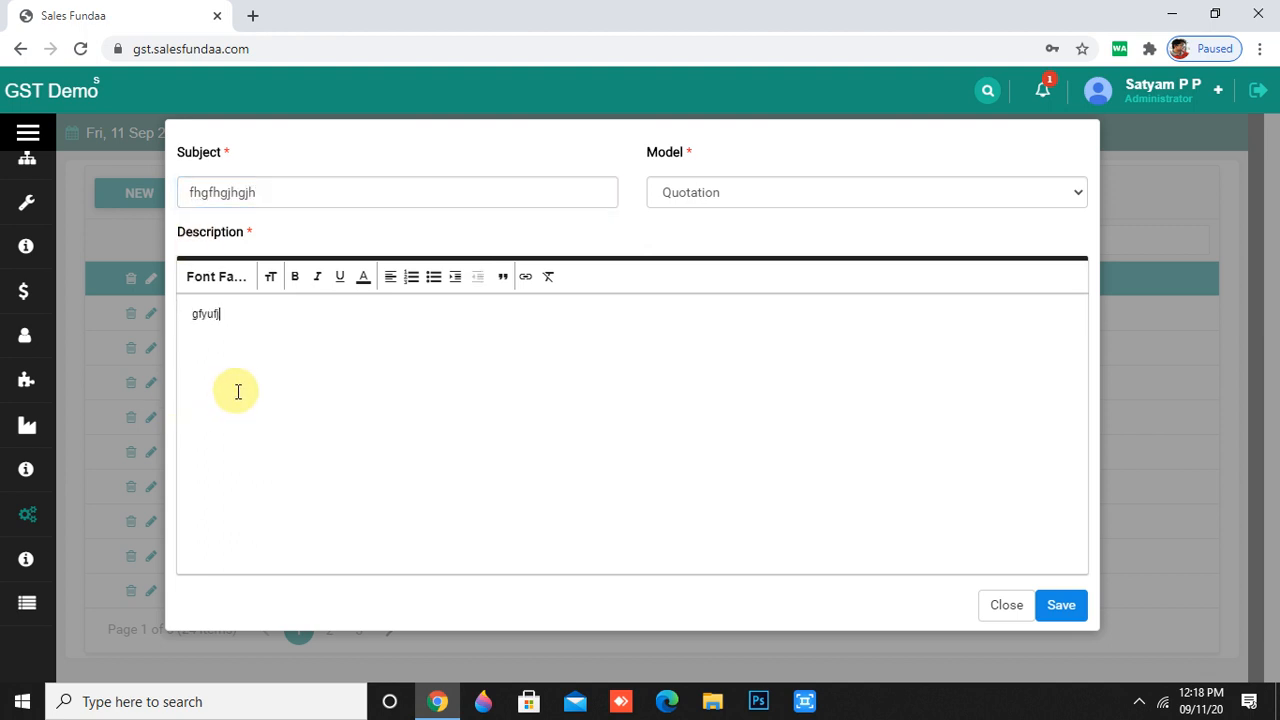
type("hgsfjgyufghgyughjg")
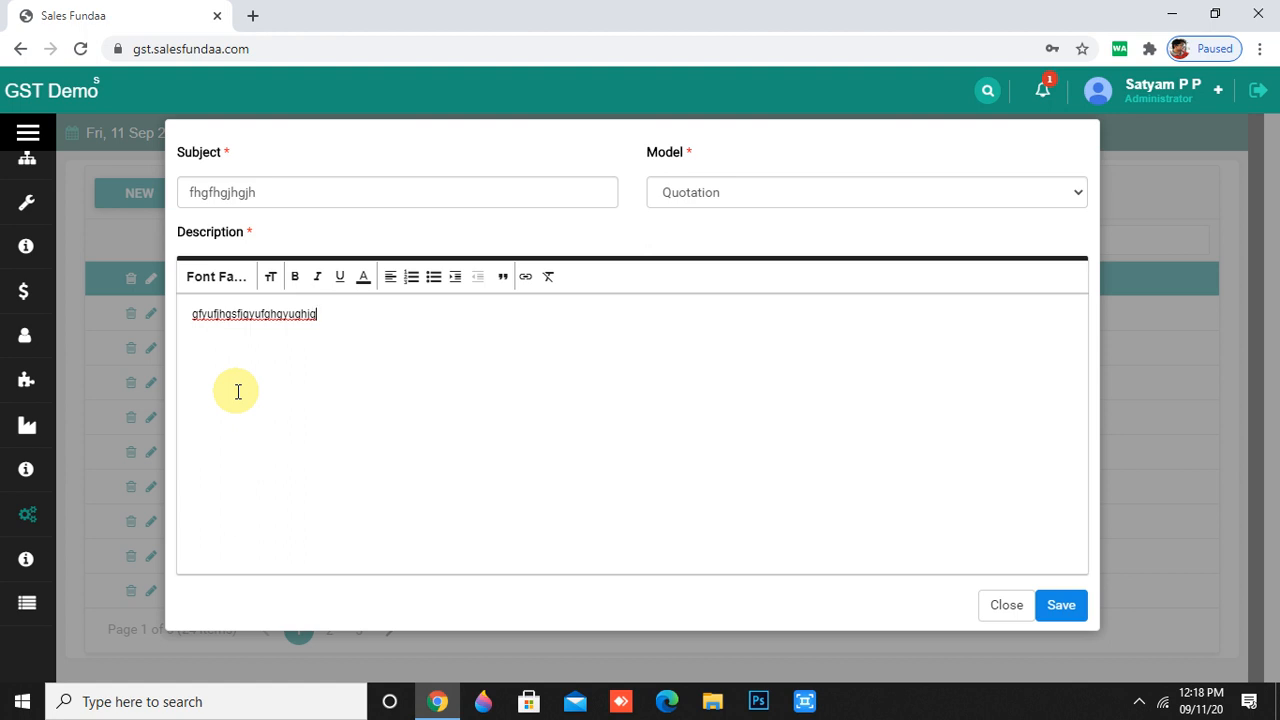
type("gjhghgjgjhghj ghjgjgbsjshgfj")
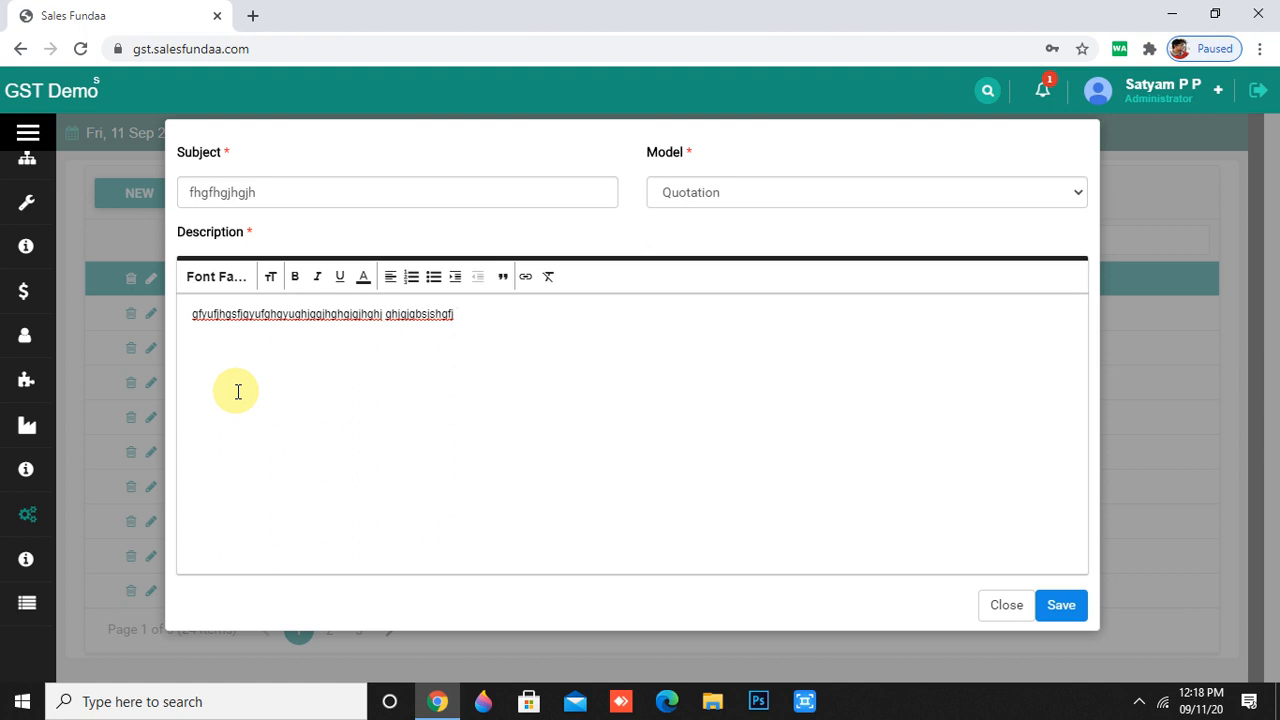
- Set the Model to Quotation and save the description entry
left_click(811, 197)
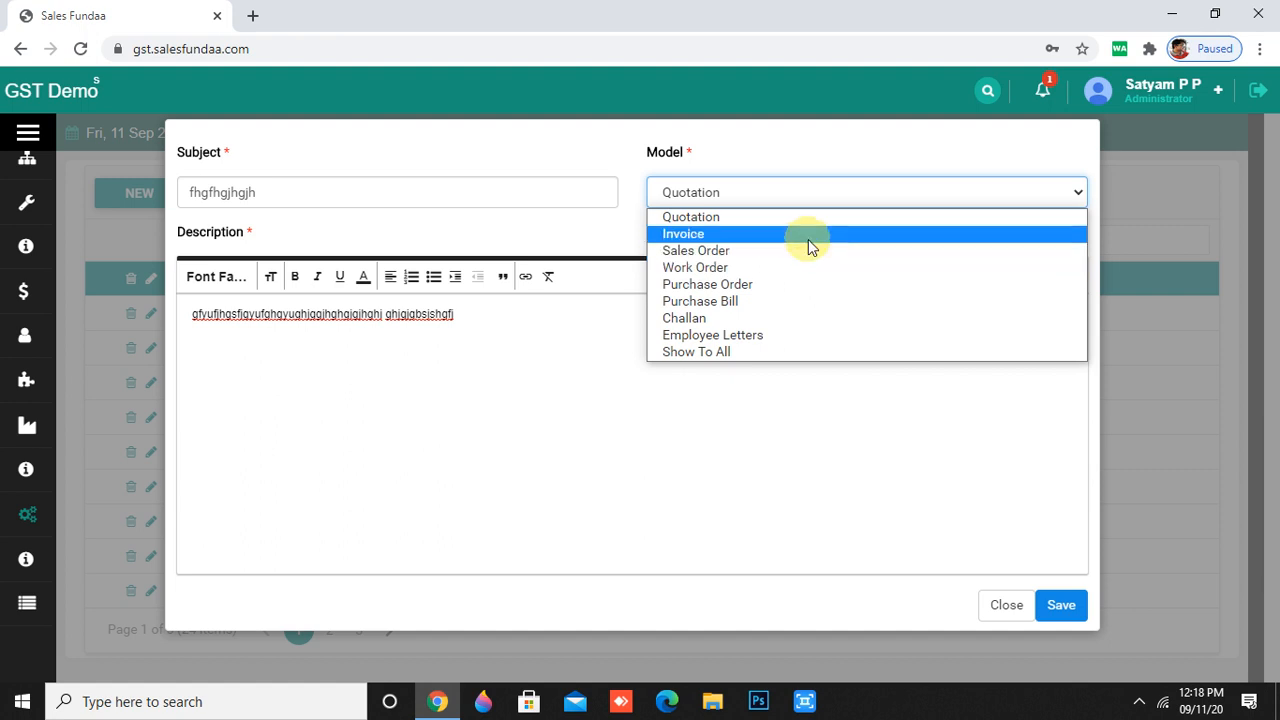
left_click(808, 236)
left_click(962, 208)
left_click(837, 286)
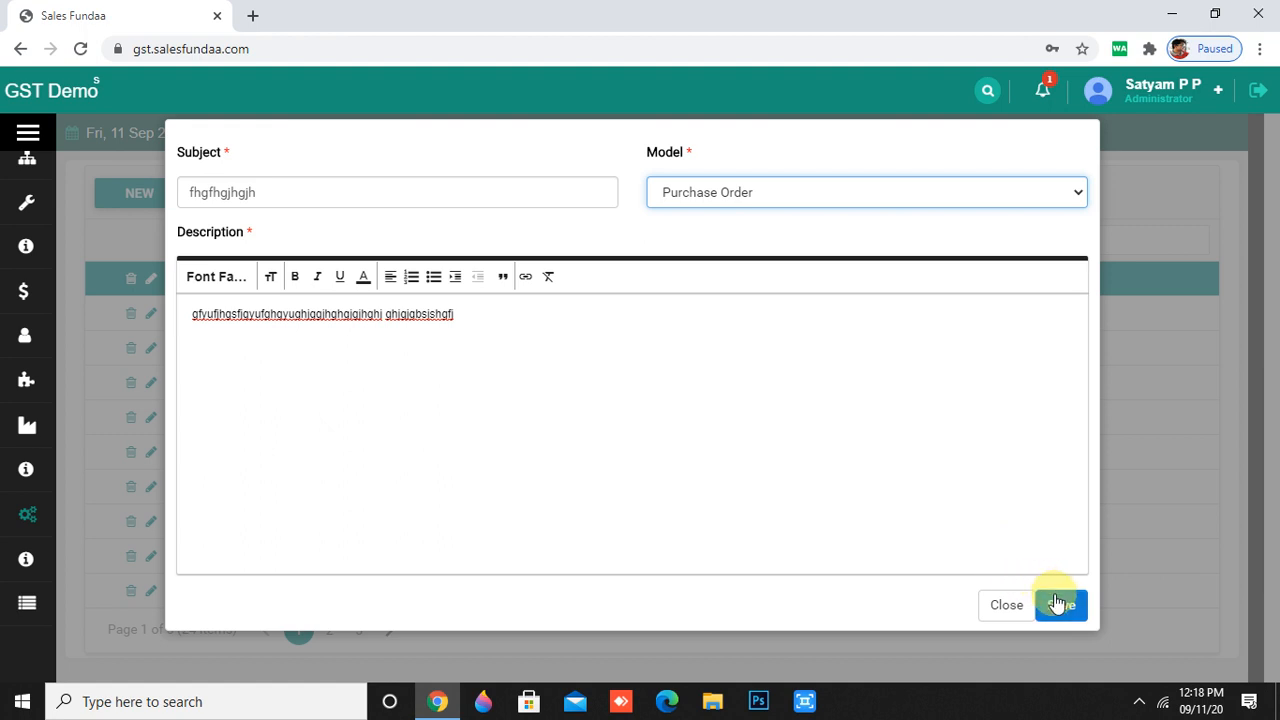
left_click(905, 192)
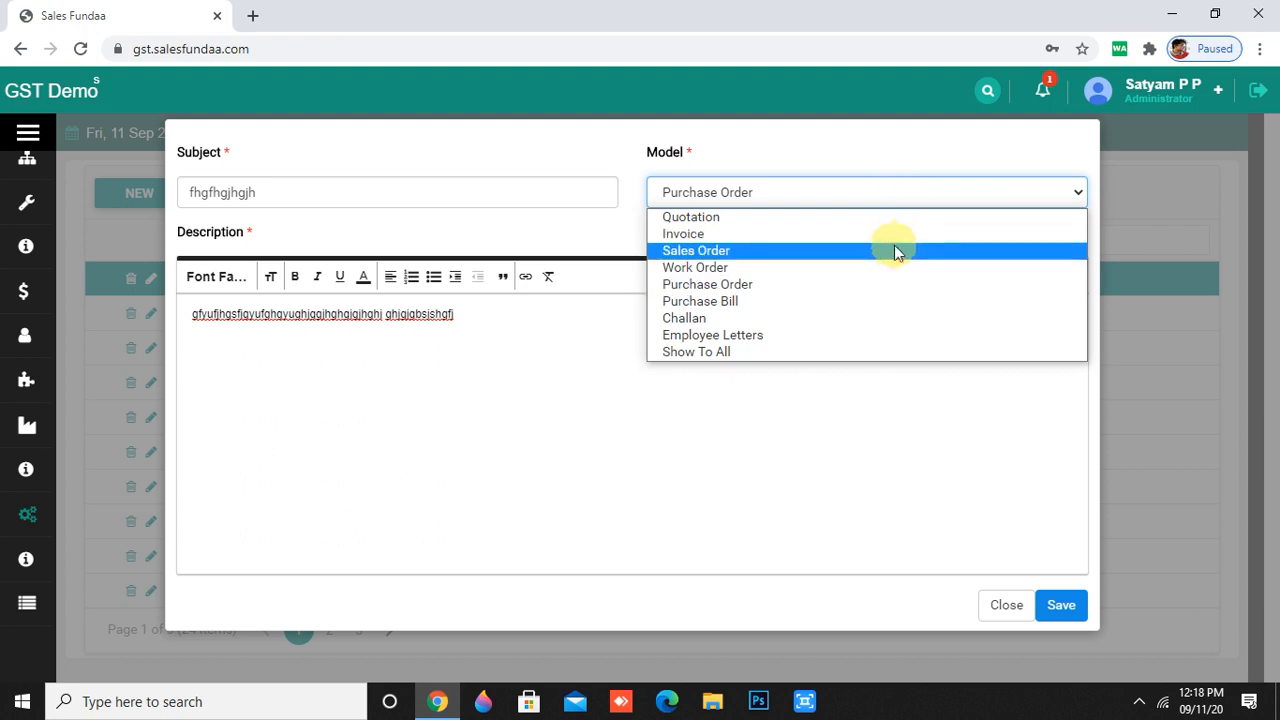
left_click(880, 284)
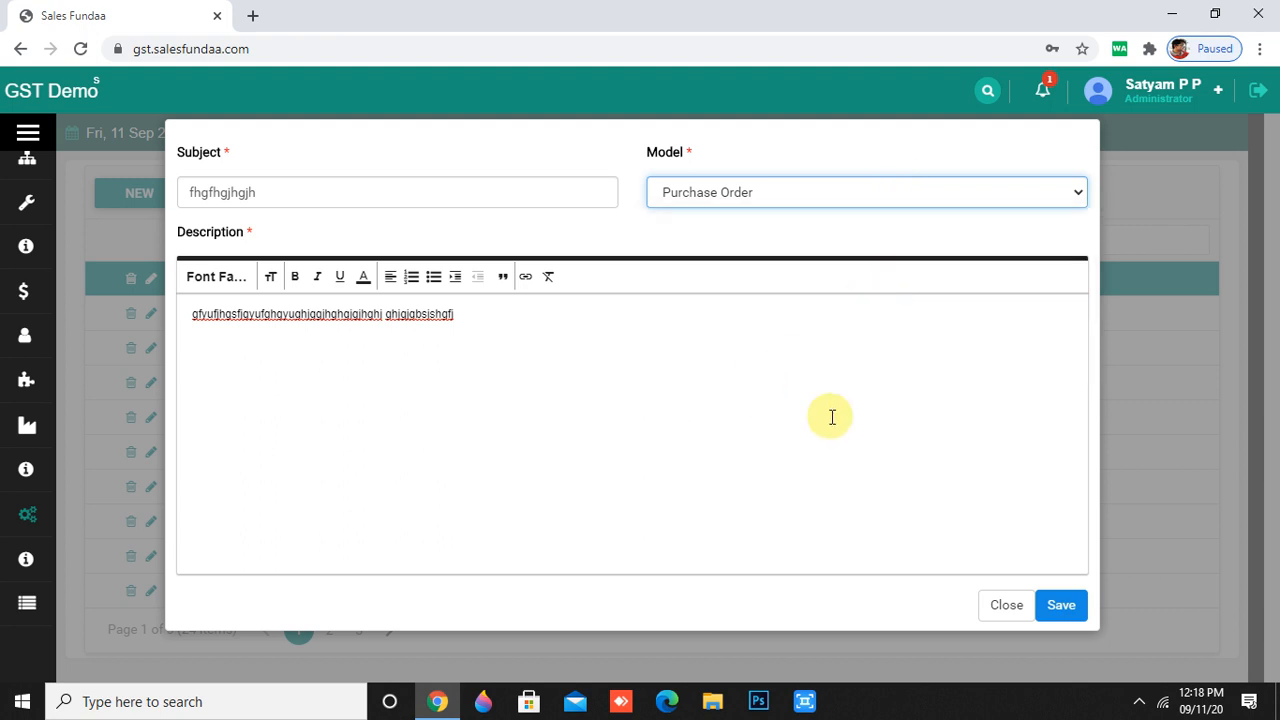
left_click(931, 197)
left_click(801, 218)
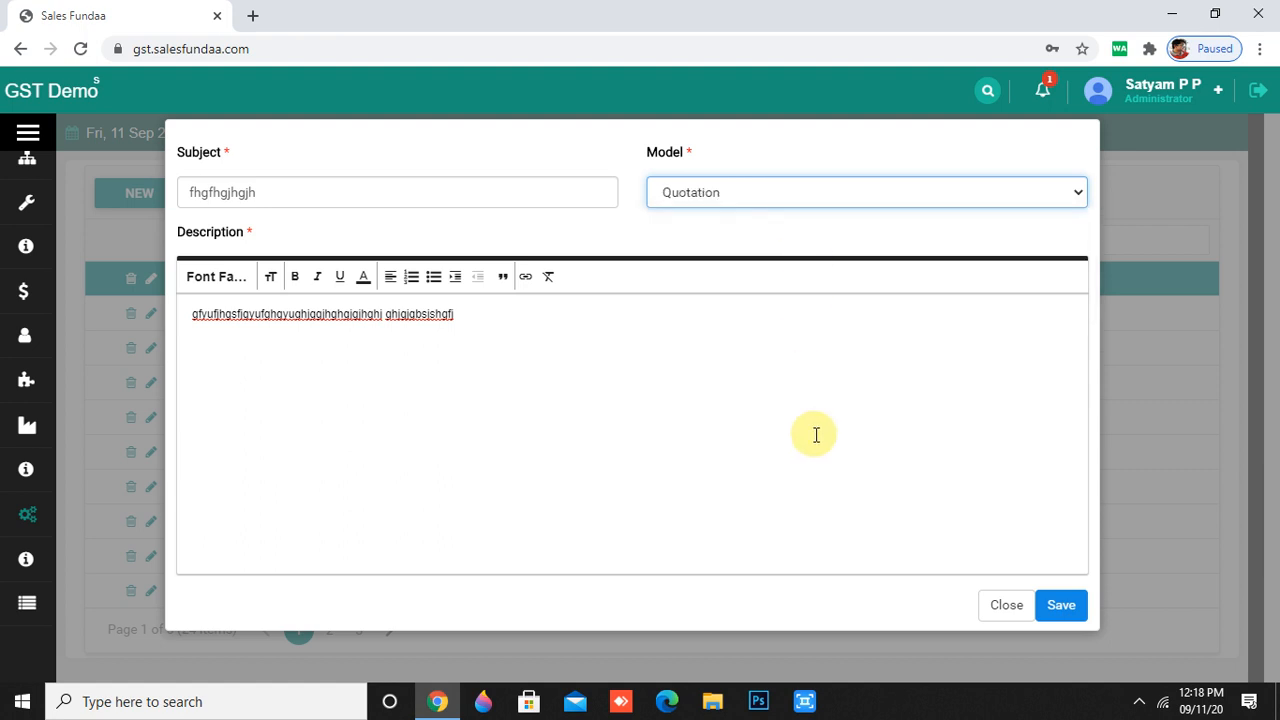
left_click(1062, 605)
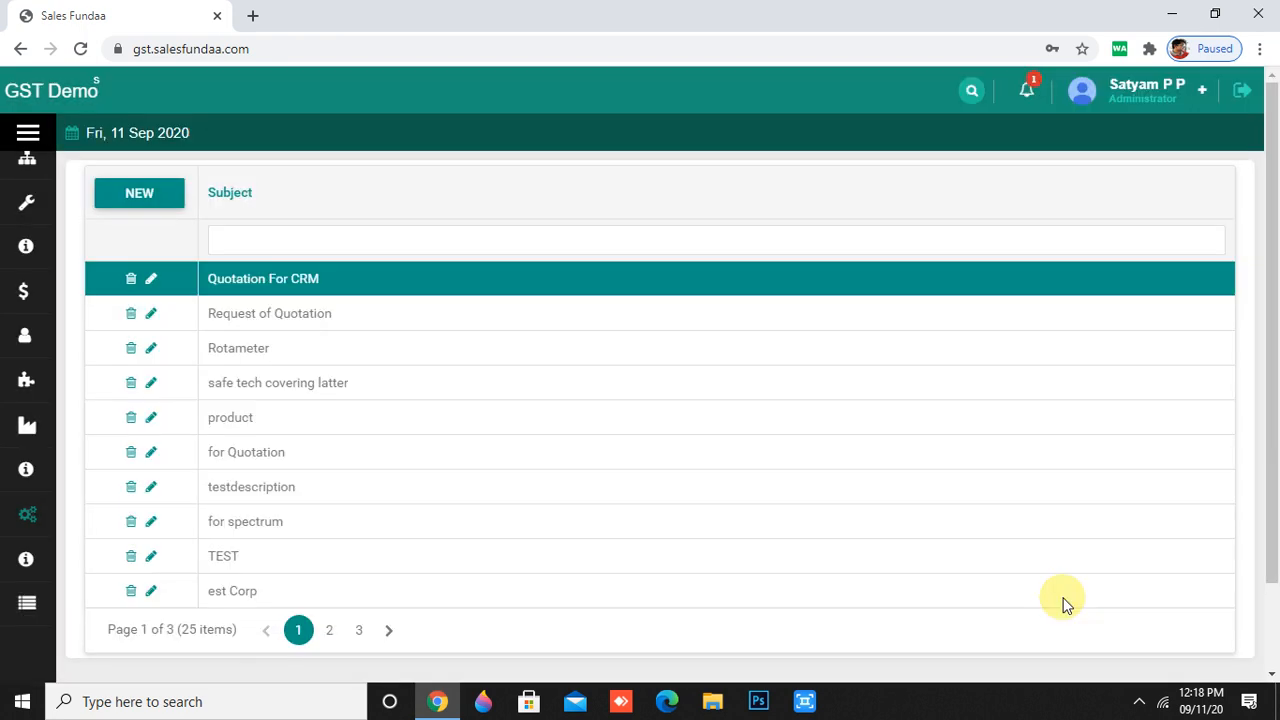
- Scroll to Master > Email Campaign and start a new campaign entry
scroll(526, 546, "down", 1)
mouse_move(29, 523)
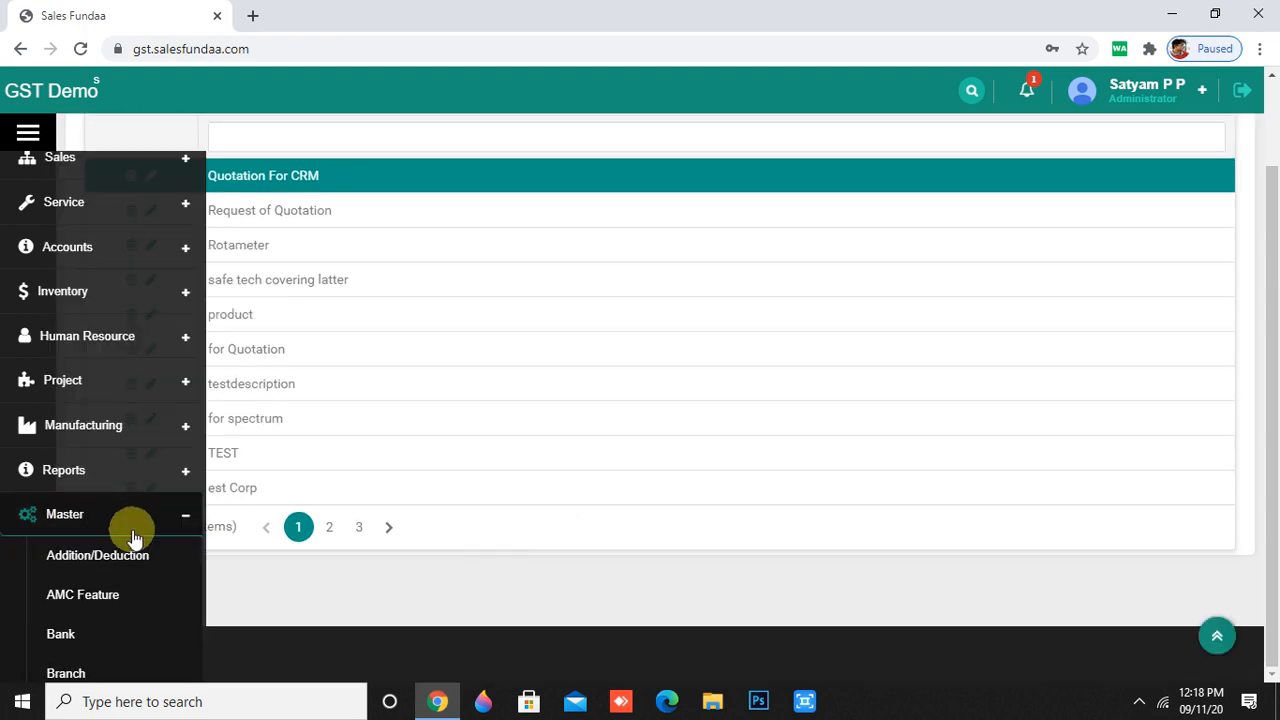
scroll(131, 534, "down", 4)
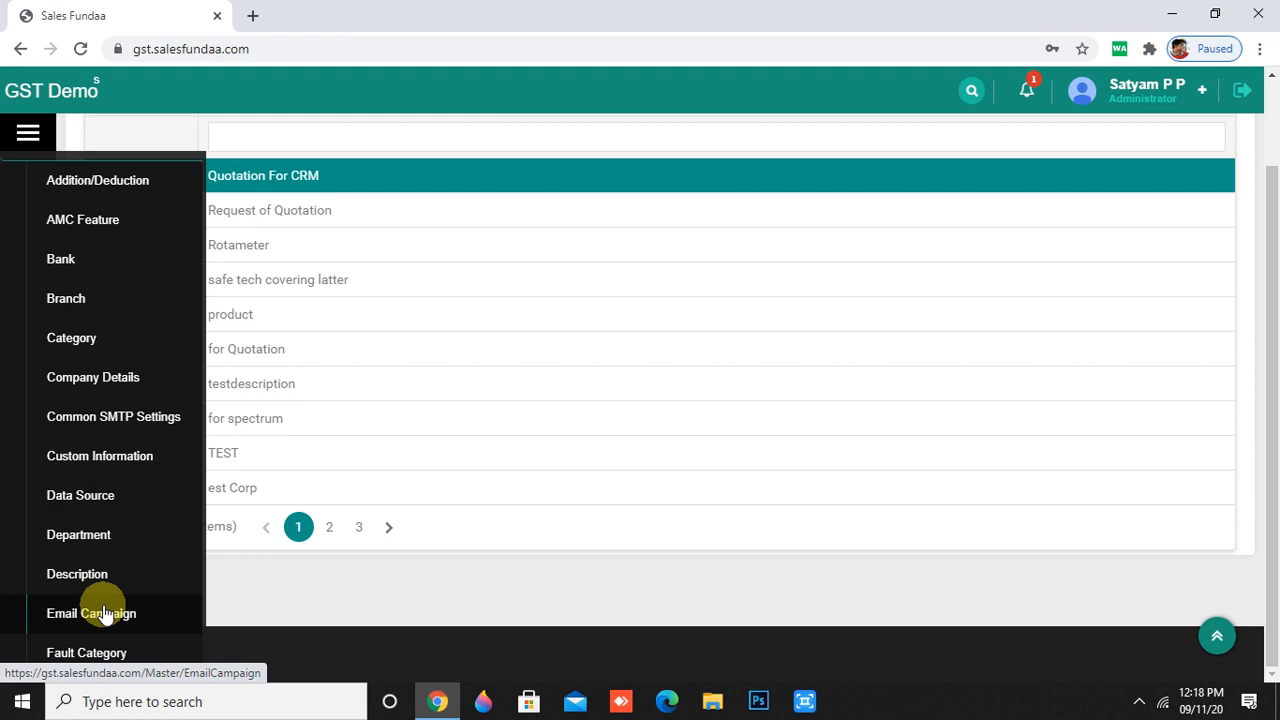
scroll(105, 613, "down", 2)
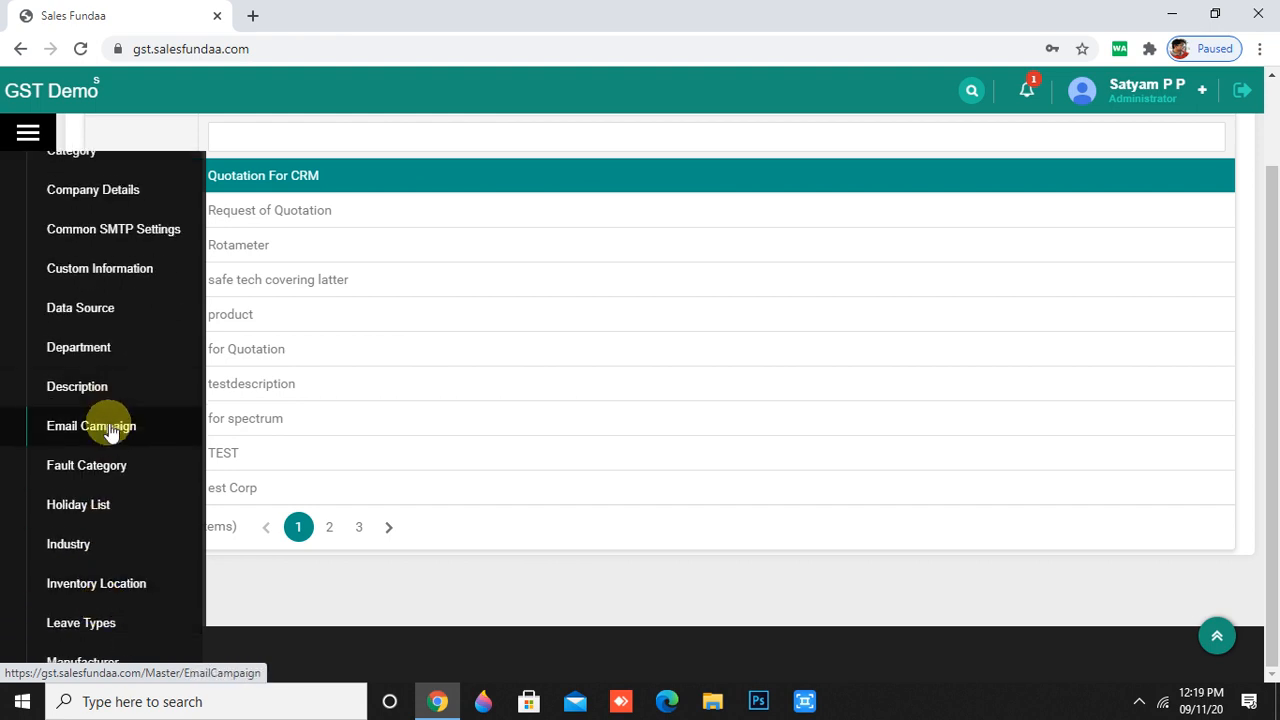
left_click(110, 428)
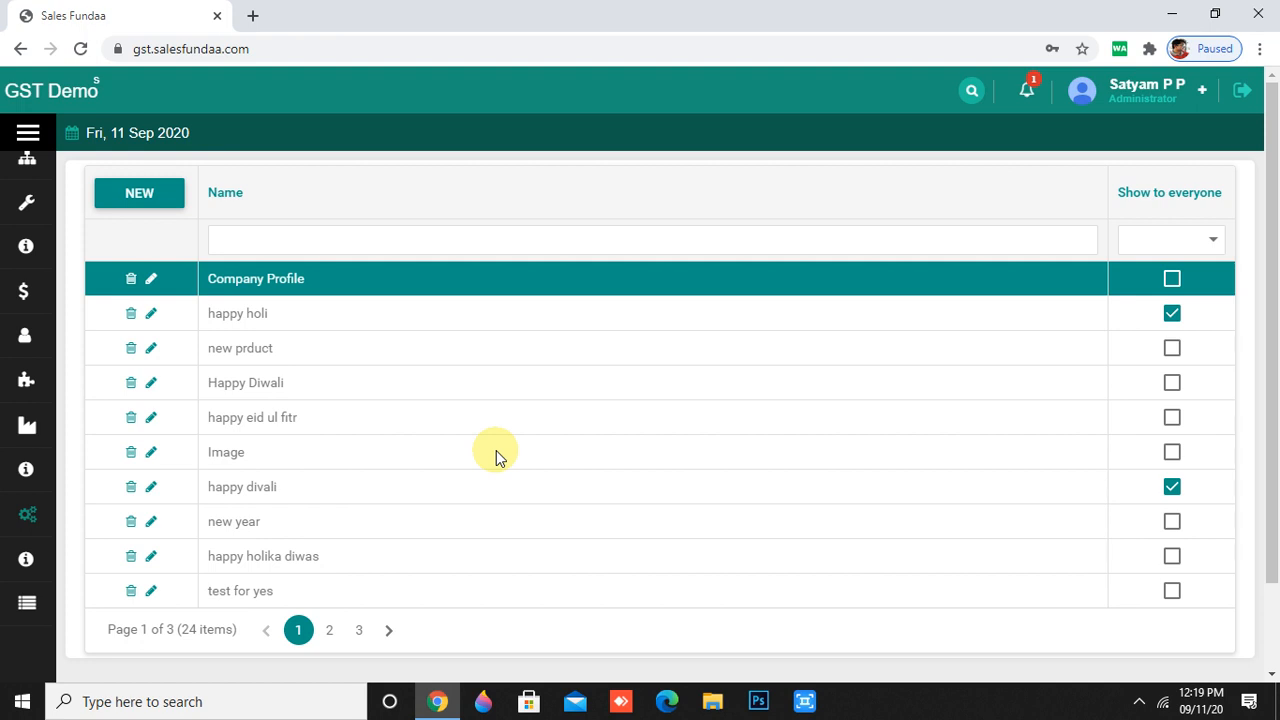
left_click(149, 195)
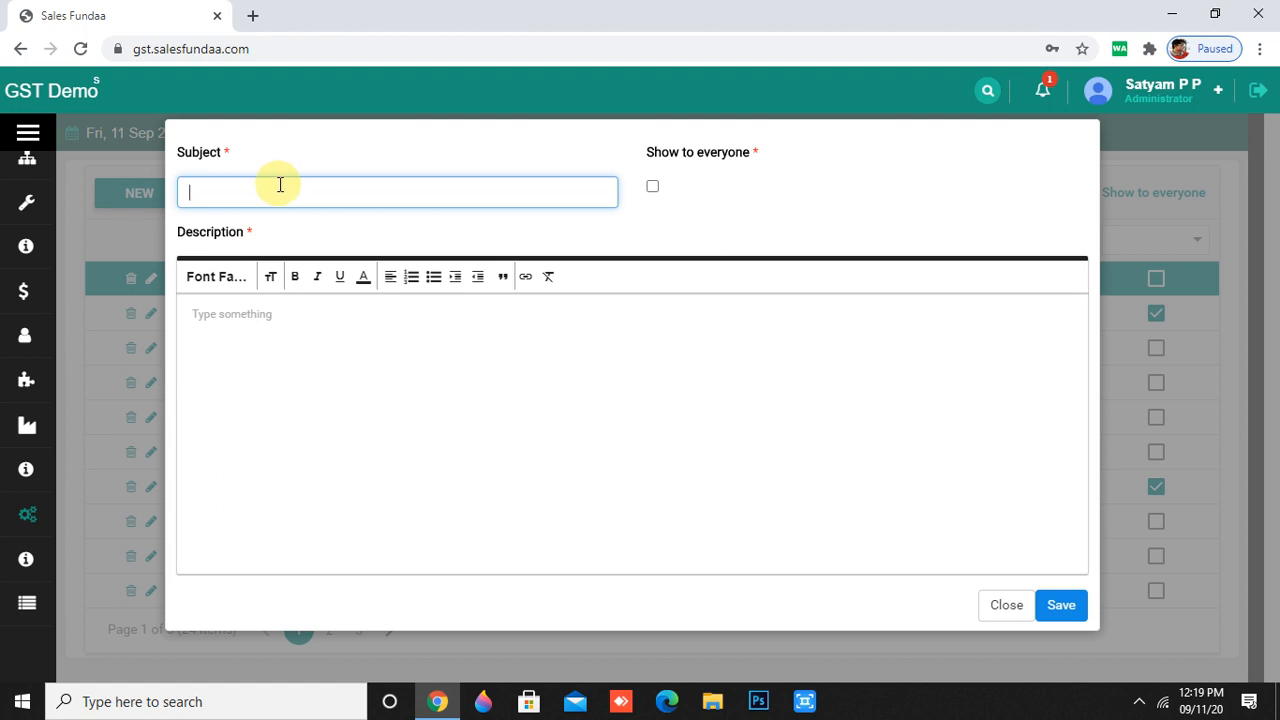
- Enter 'congratulations' as the subject and paste it as the description
type("congratulations")
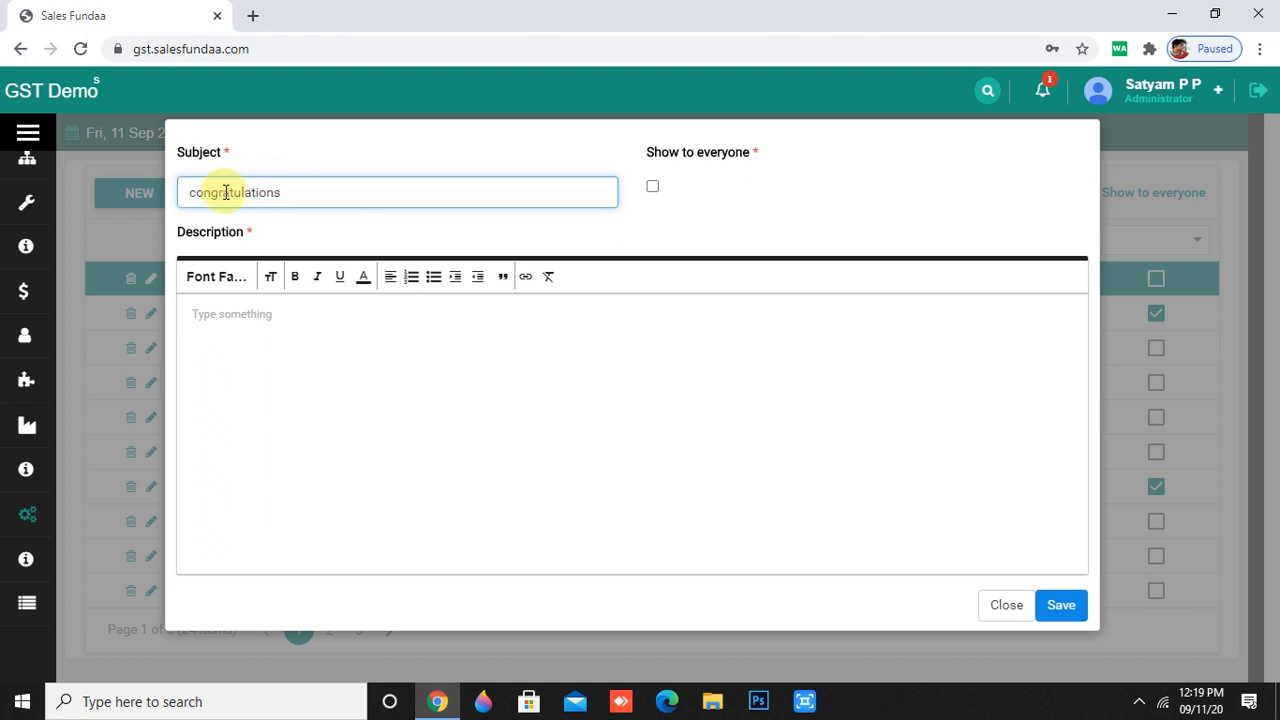
double_click(235, 192)
key("ctrl+c")
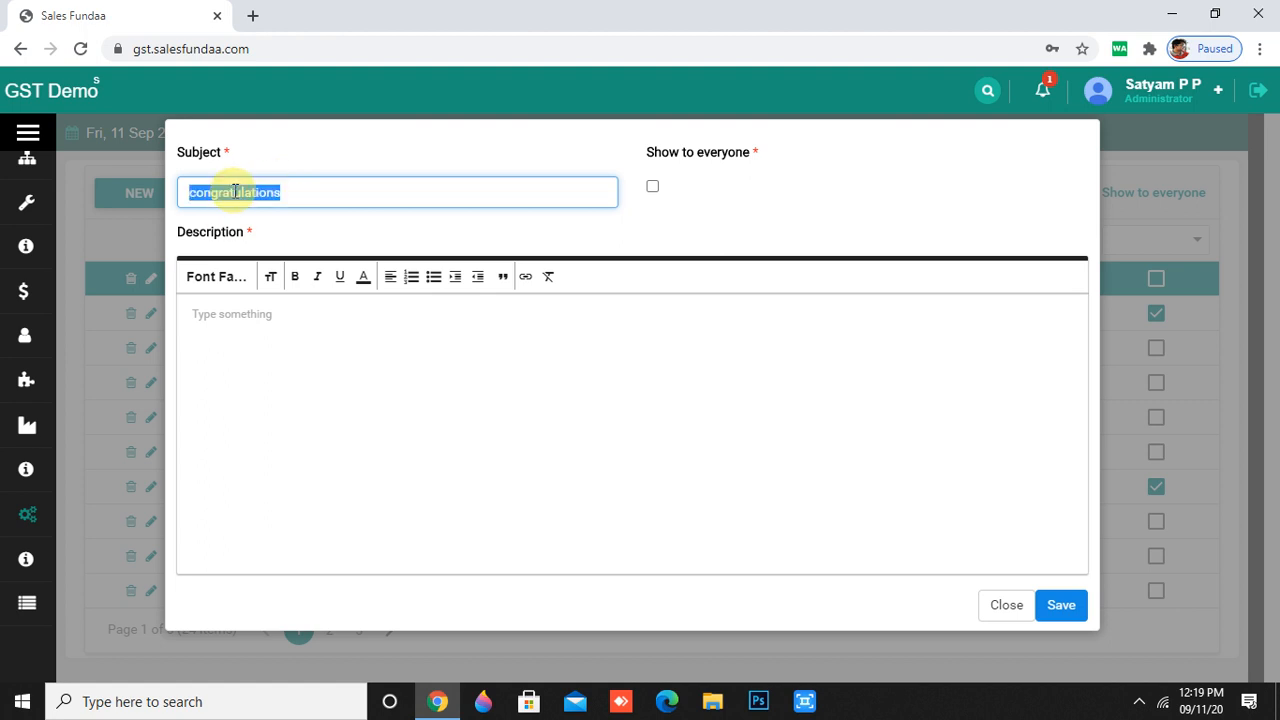
left_click(254, 331)
key("ctrl+v")
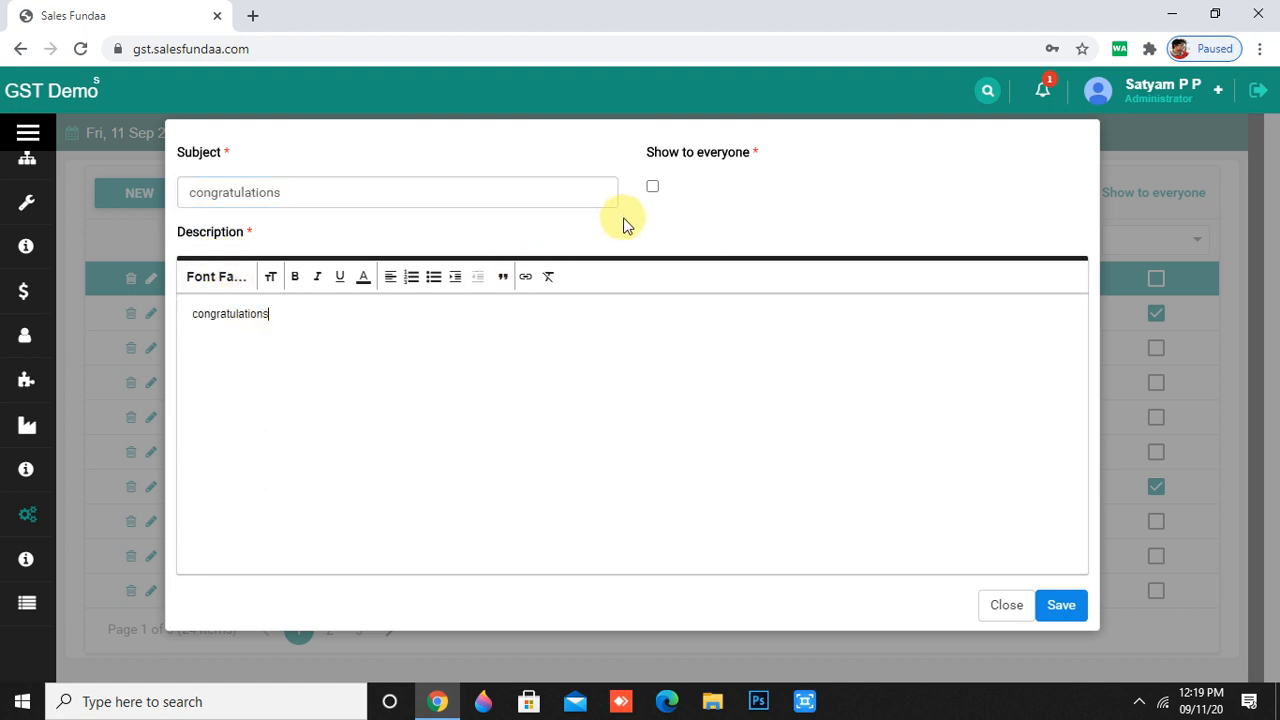
- Mark it shown to everyone, save, and view the last page of campaigns
left_click(653, 187)
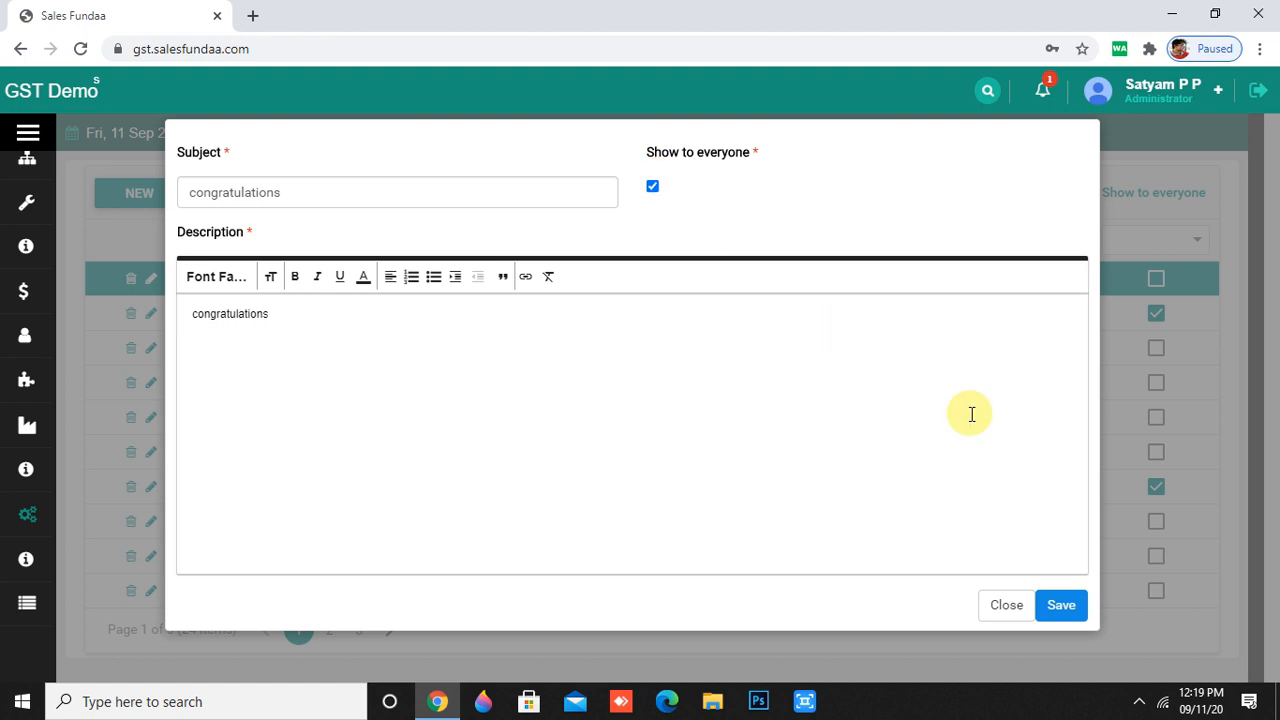
left_click(1063, 605)
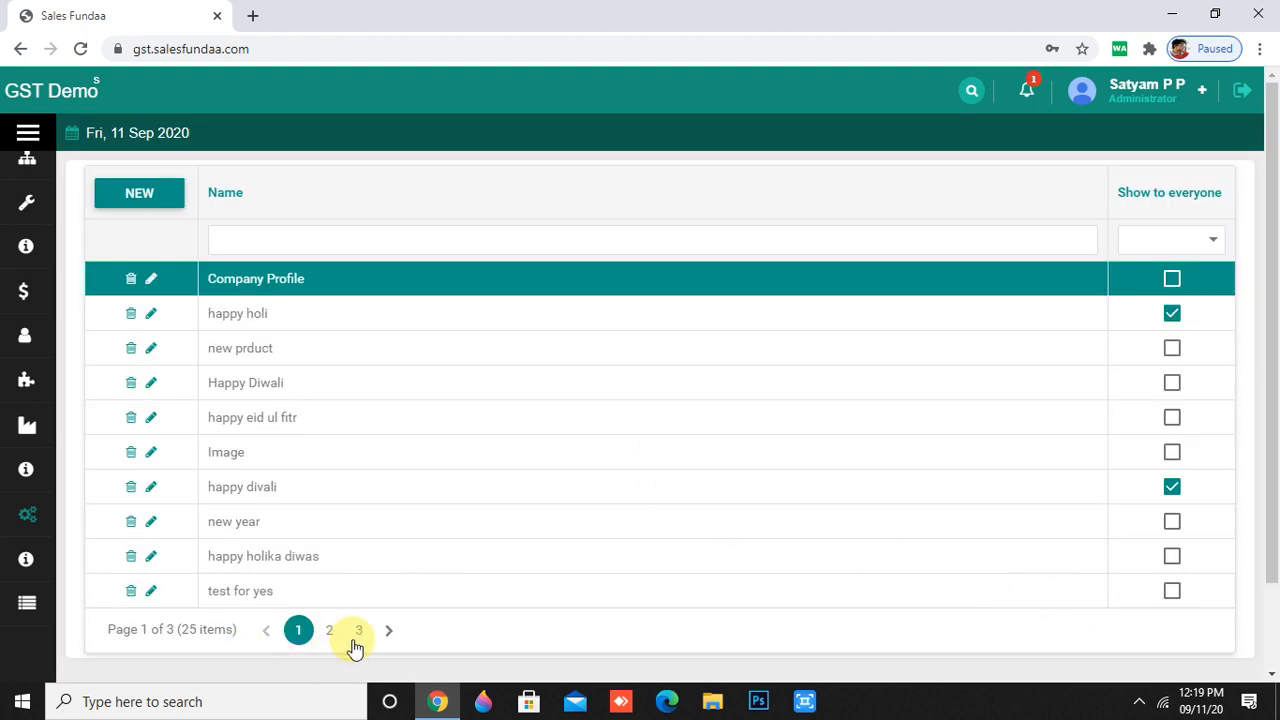
left_click(358, 630)
mouse_move(3, 492)
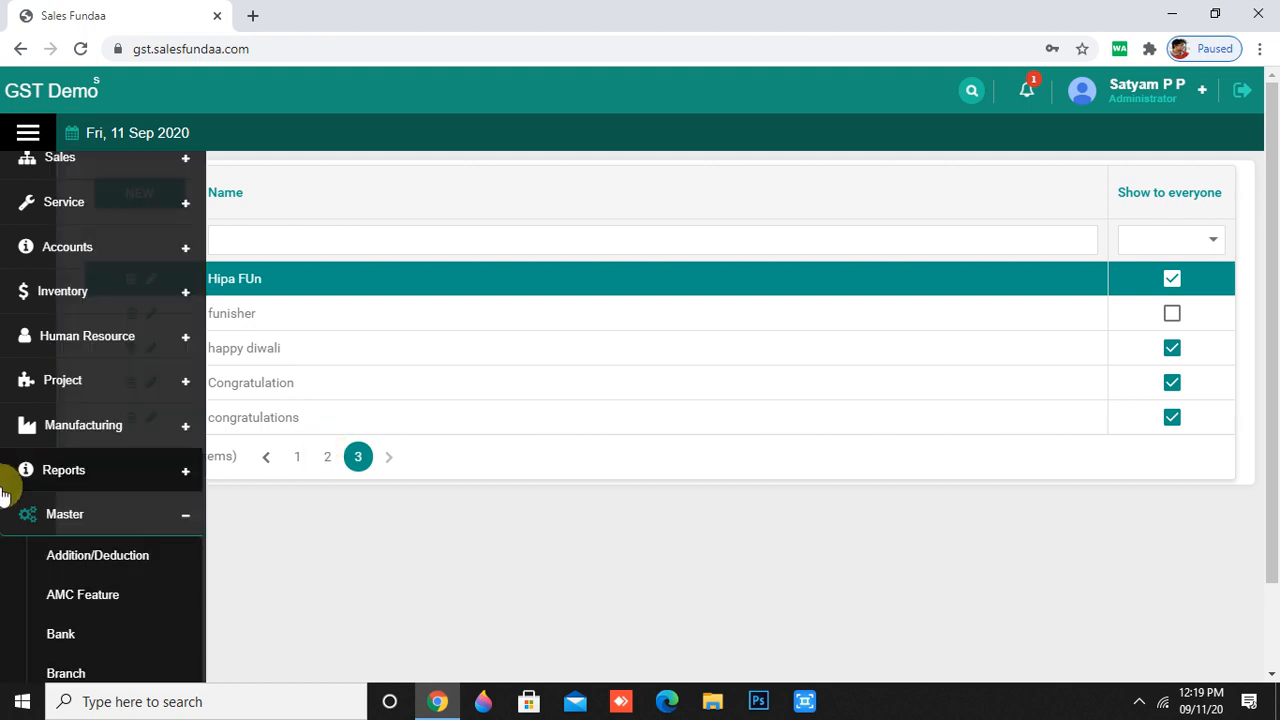
scroll(85, 590, "down", 2)
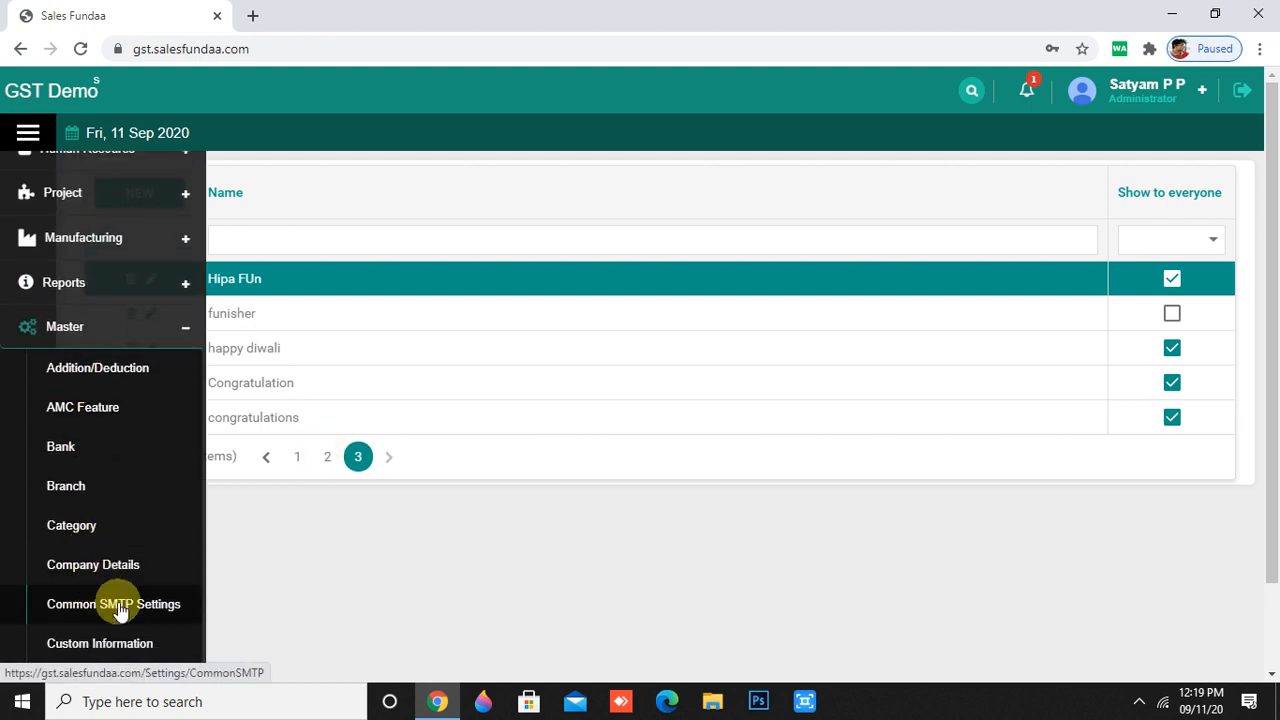
scroll(117, 610, "down", 3)
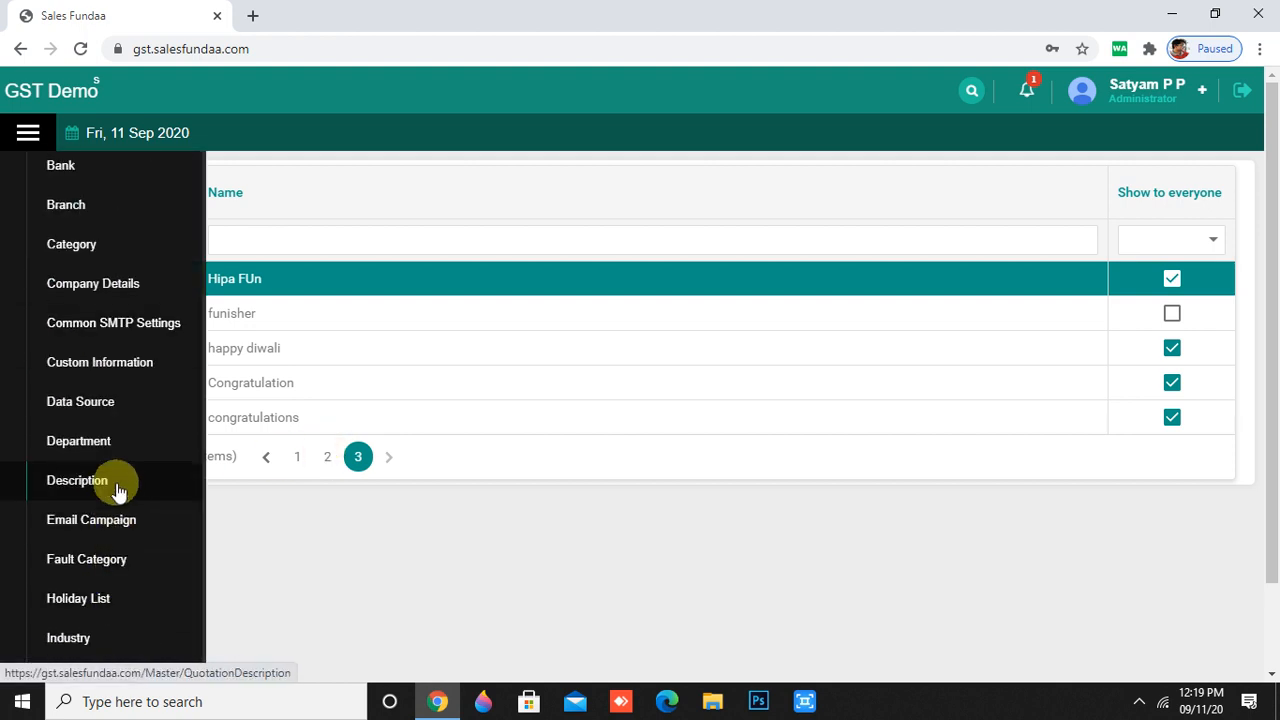
- Open the Fault Category master list
left_click(108, 559)
scroll(312, 440, "down", 1)
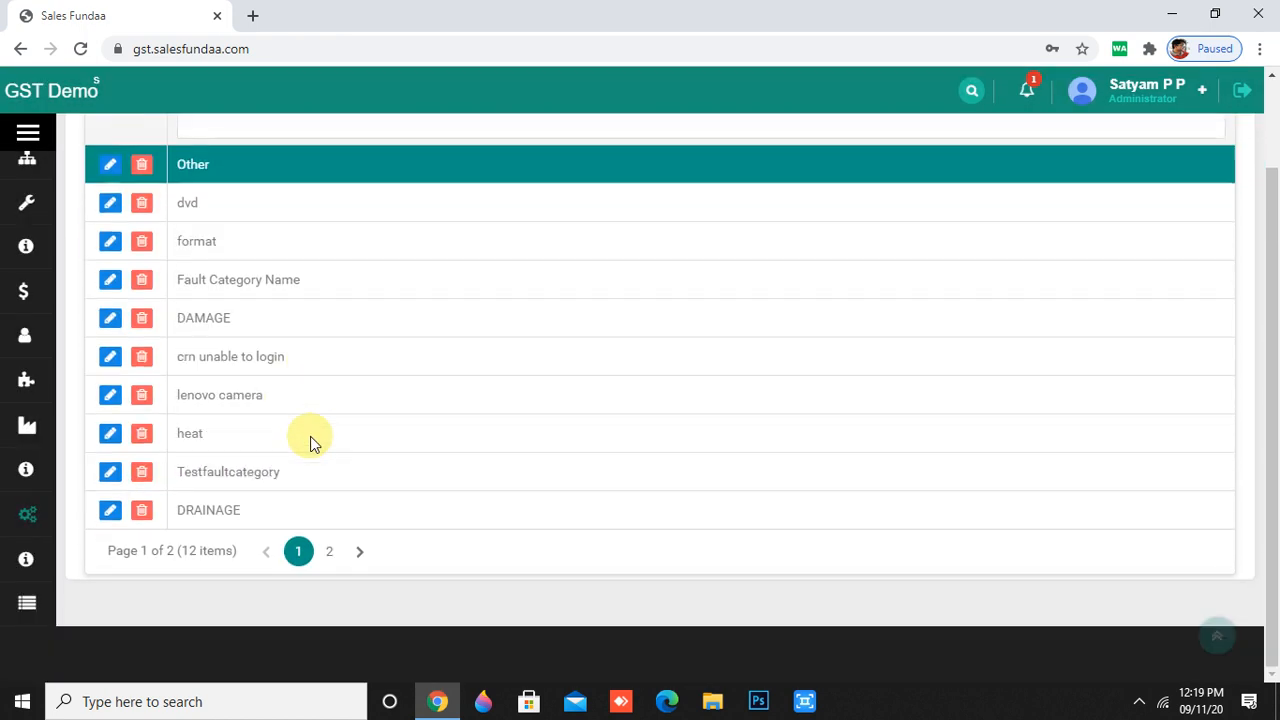
scroll(310, 443, "up", 1)
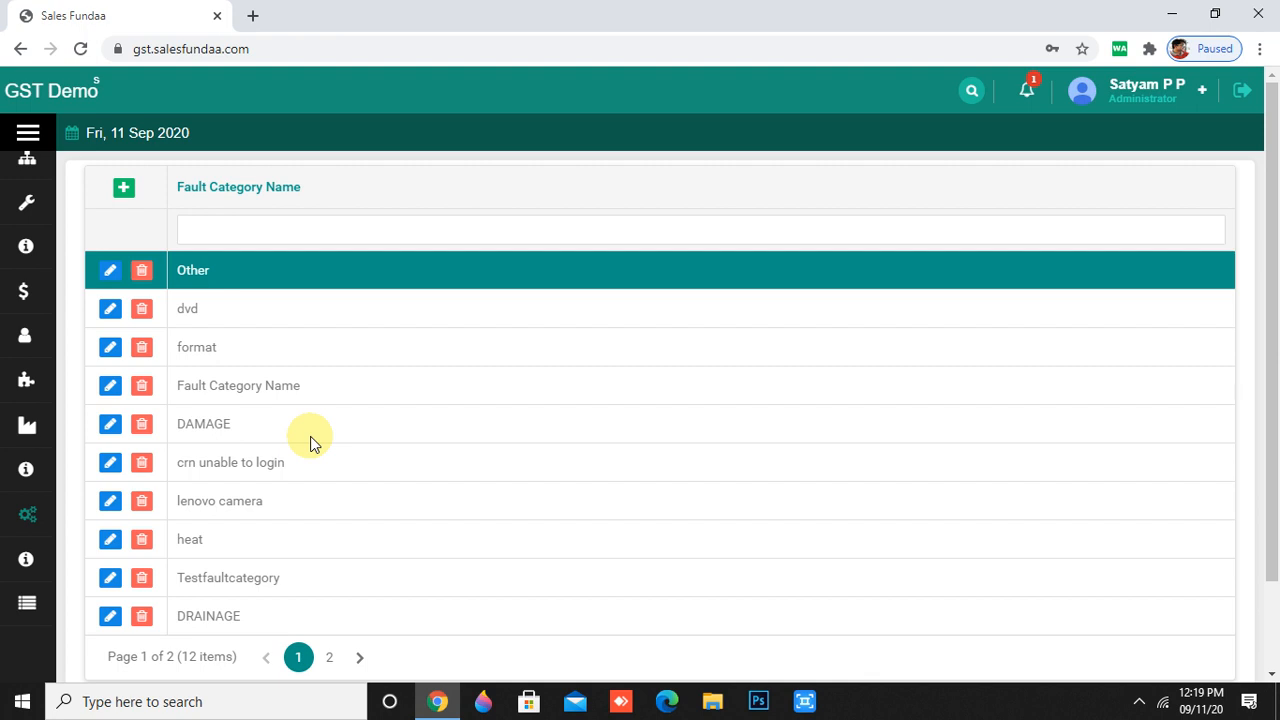
- Add and save a new fault category named 'packaging problem'
left_click(125, 190)
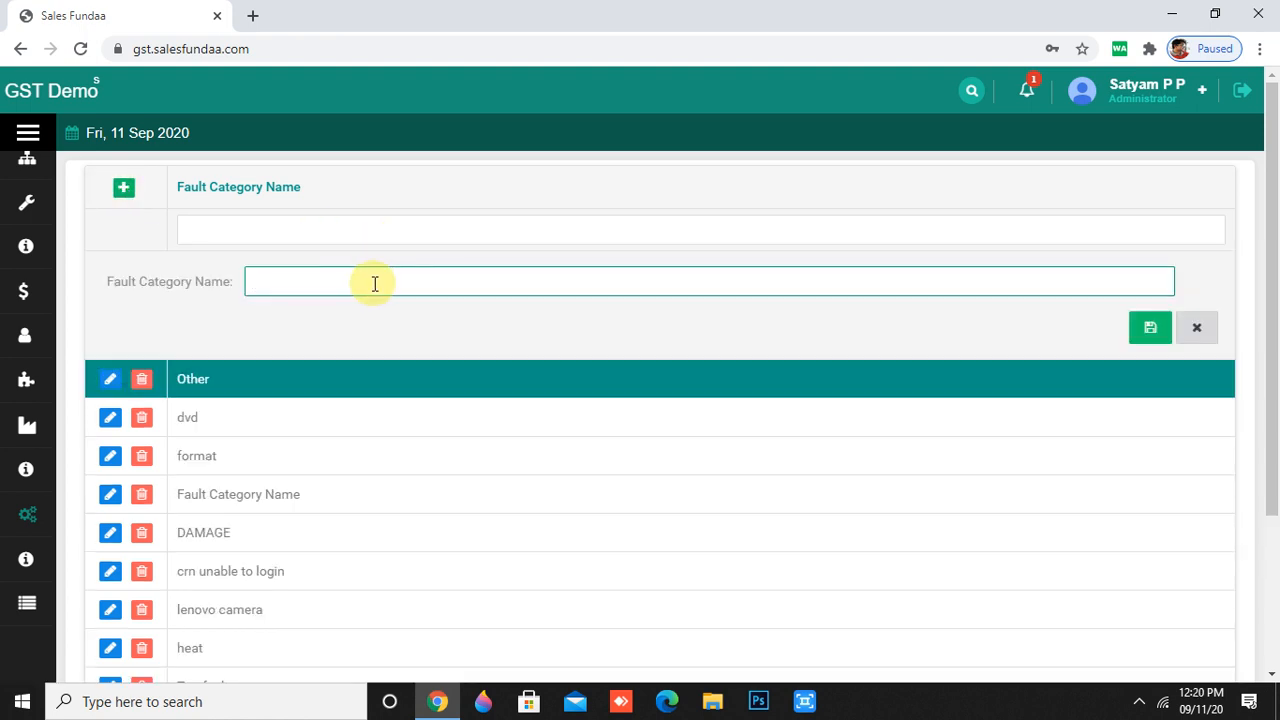
type("t")
type("package")
key("BackSpace")
key("BackSpace")
type("ing")
type(" pron")
key("BackSpace")
type("blem")
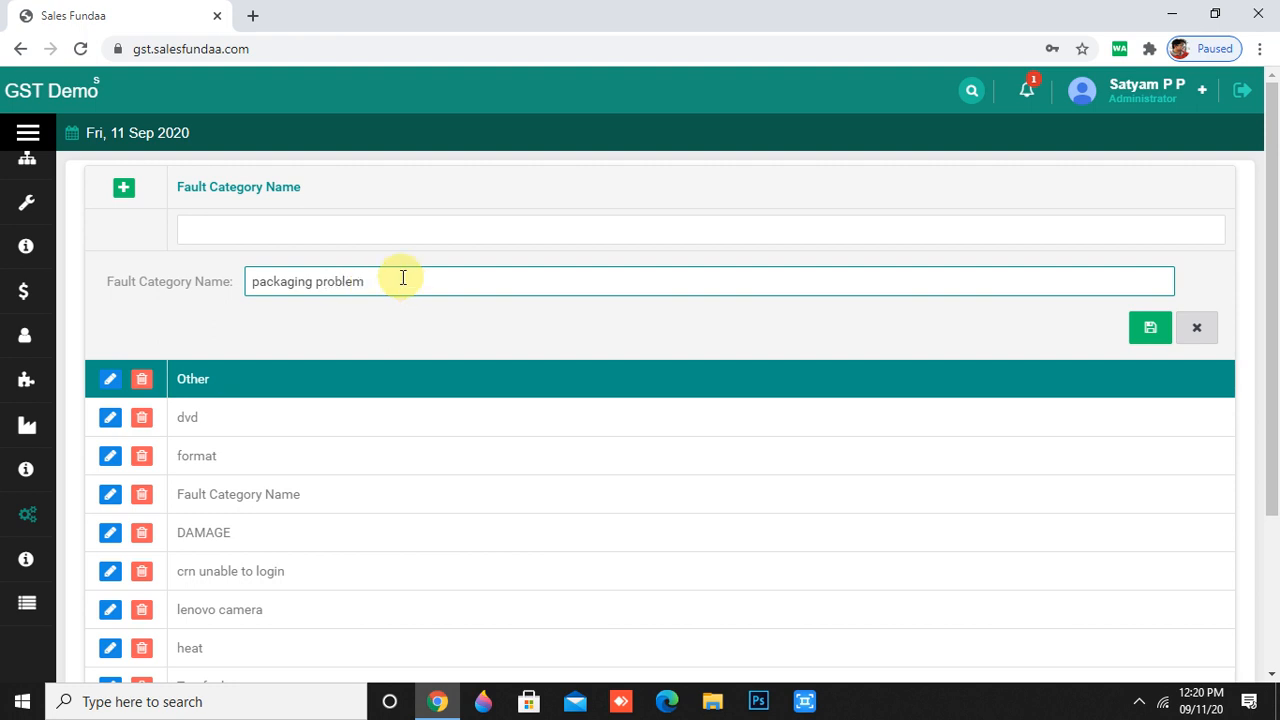
left_click(1148, 324)
- Check page 2 of the fault category list for the new entry
scroll(720, 600, "down", 2)
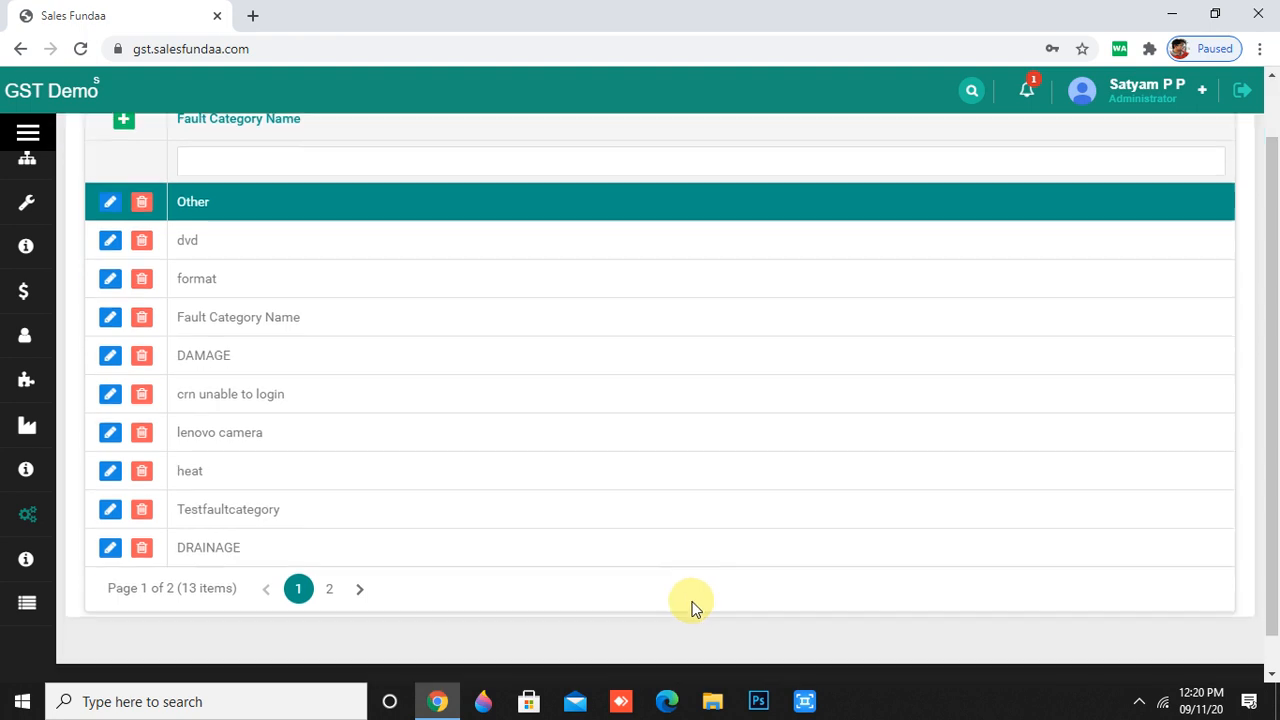
left_click(329, 550)
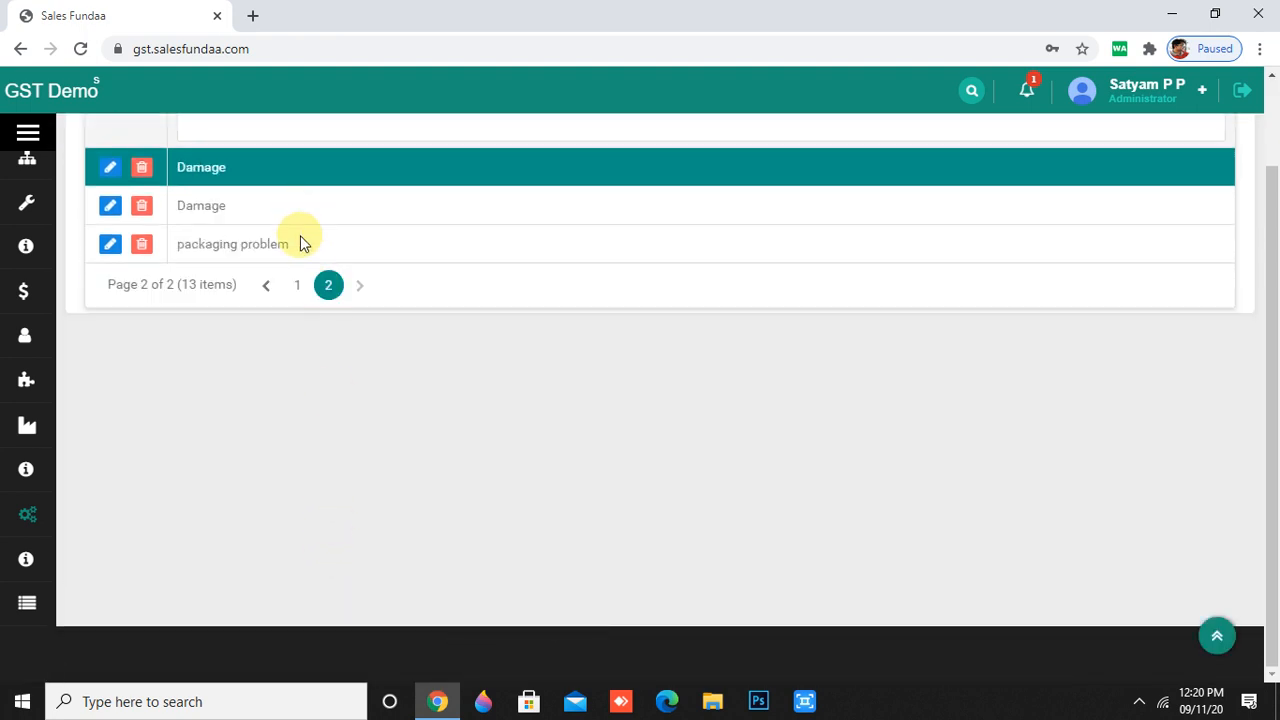
left_click(24, 520)
scroll(30, 540, "down", 3)
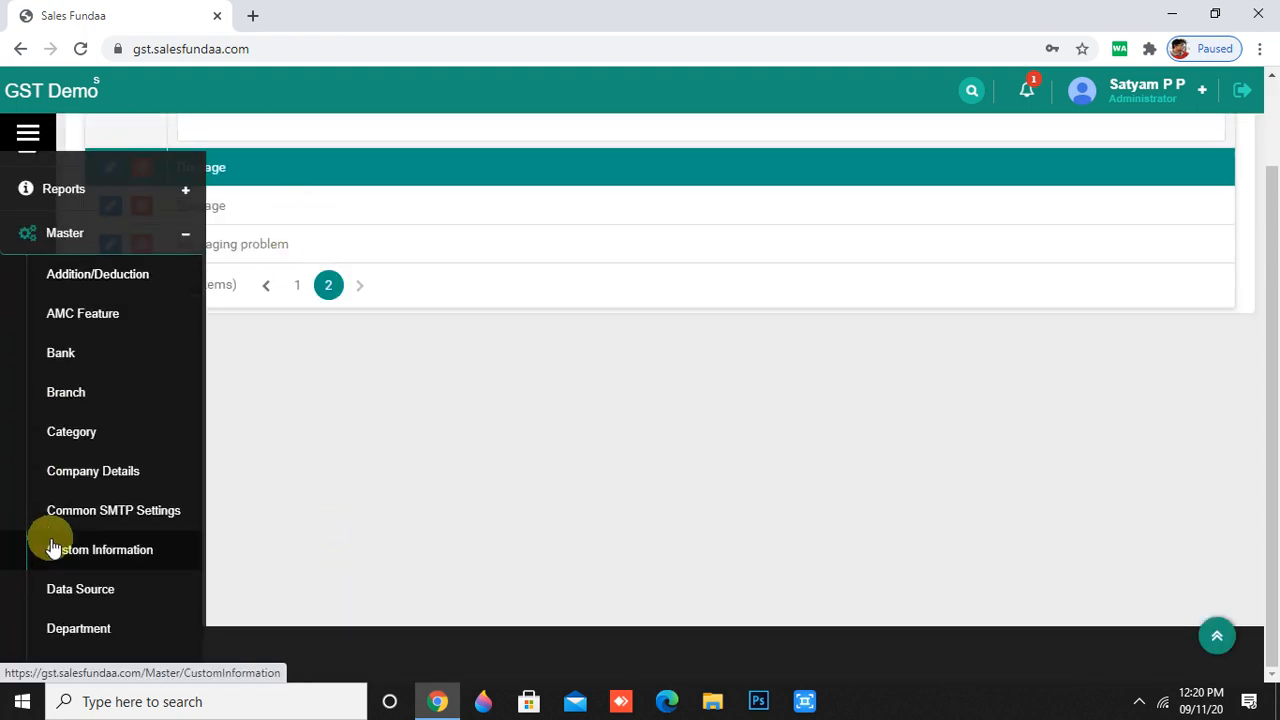
- Open the Holiday List master and view its second page
scroll(96, 598, "down", 2)
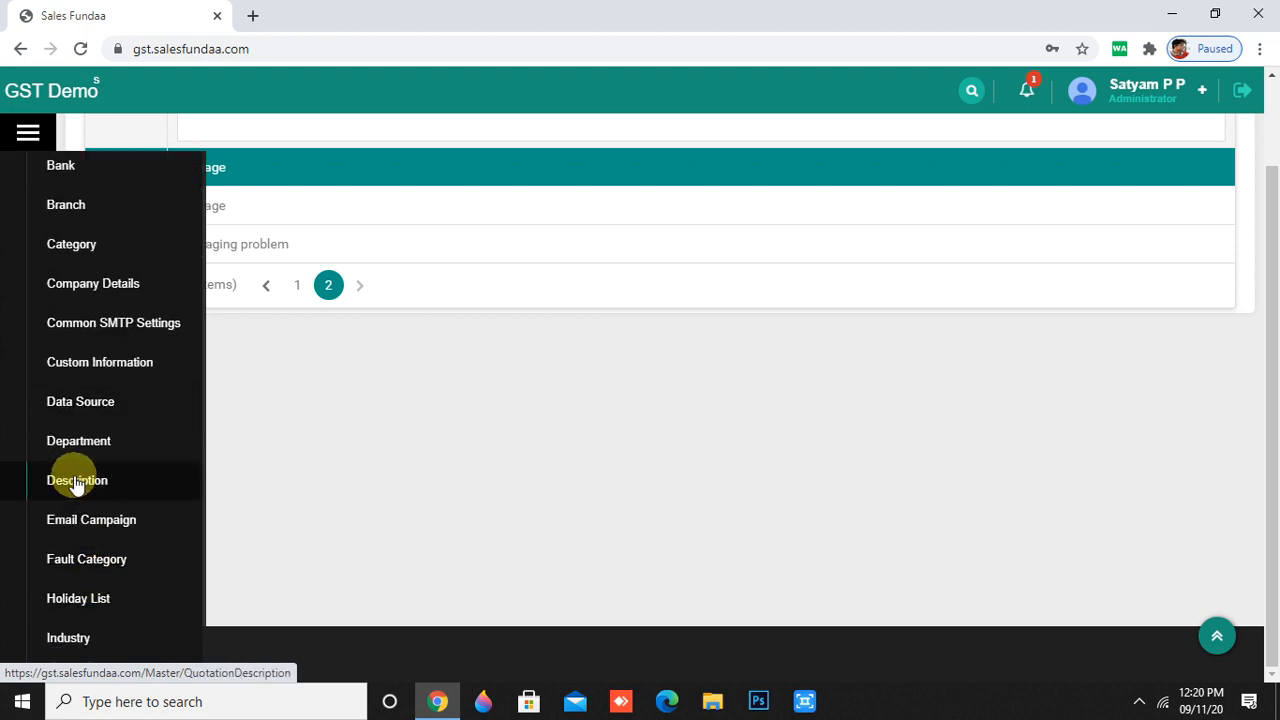
left_click(91, 601)
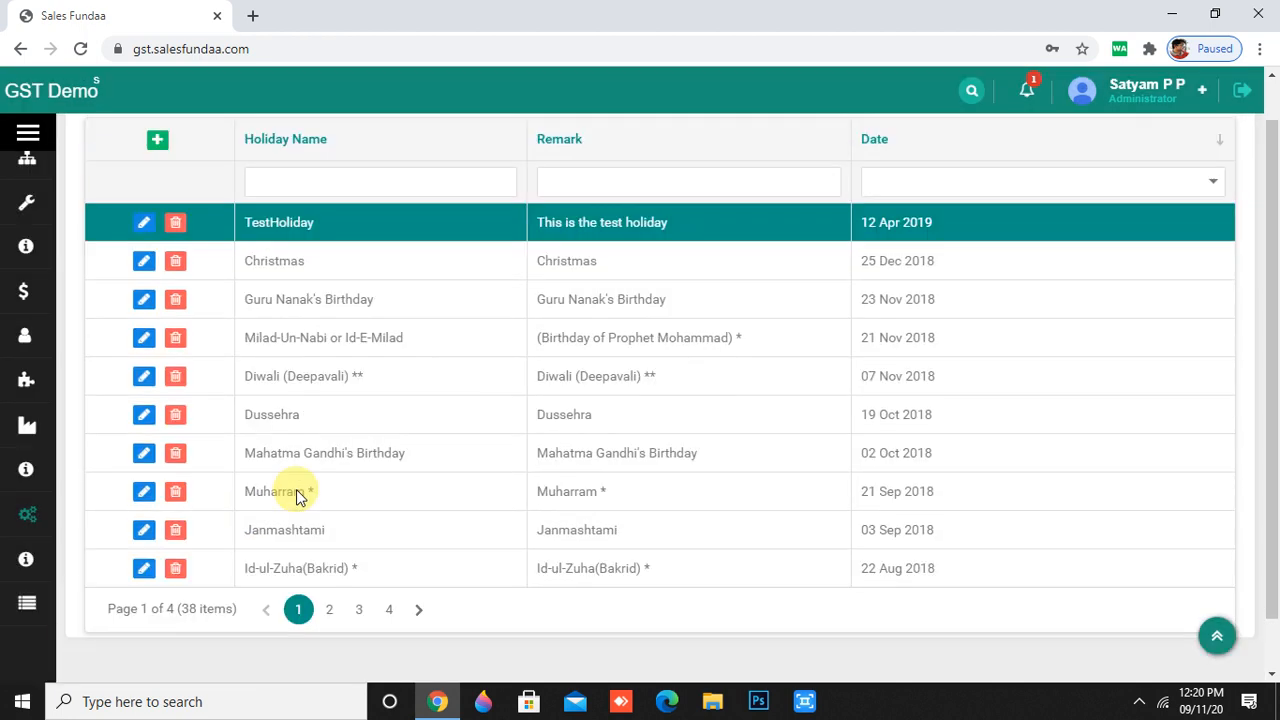
scroll(297, 497, "up", 1)
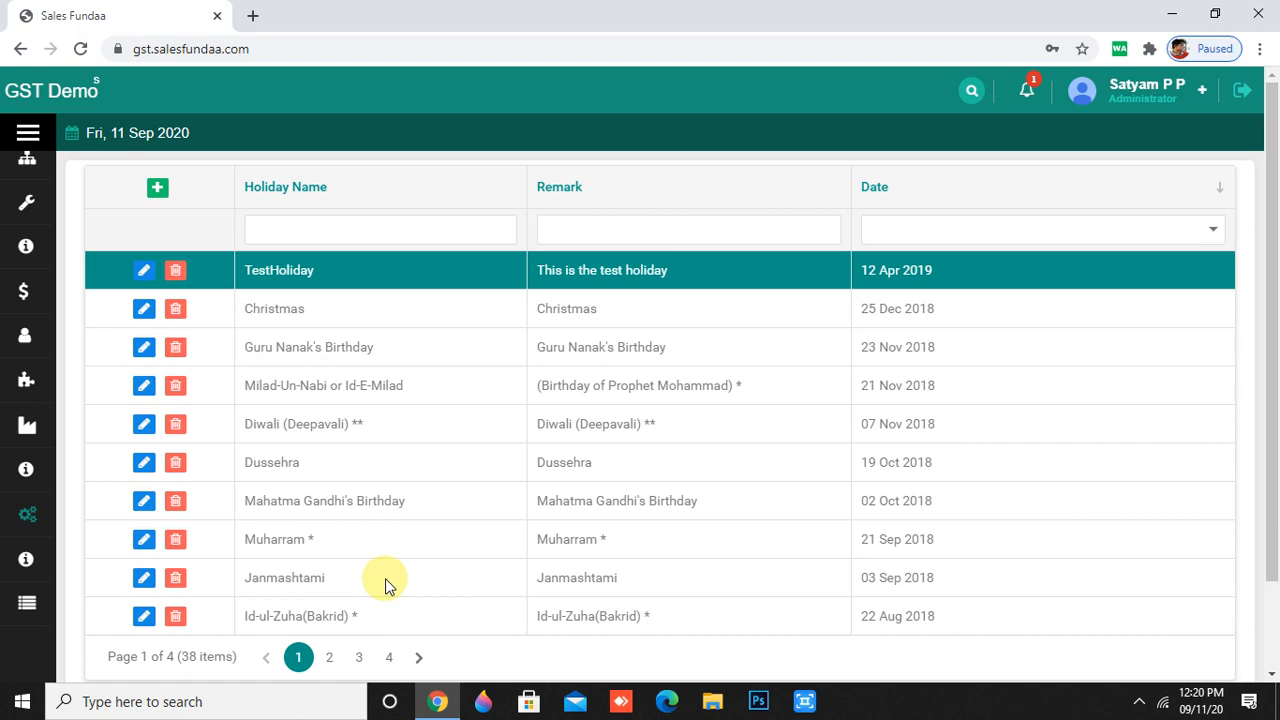
left_click(338, 664)
- Open the Industry master list of 30 colour-coded industries
mouse_move(23, 566)
scroll(27, 567, "down", 5)
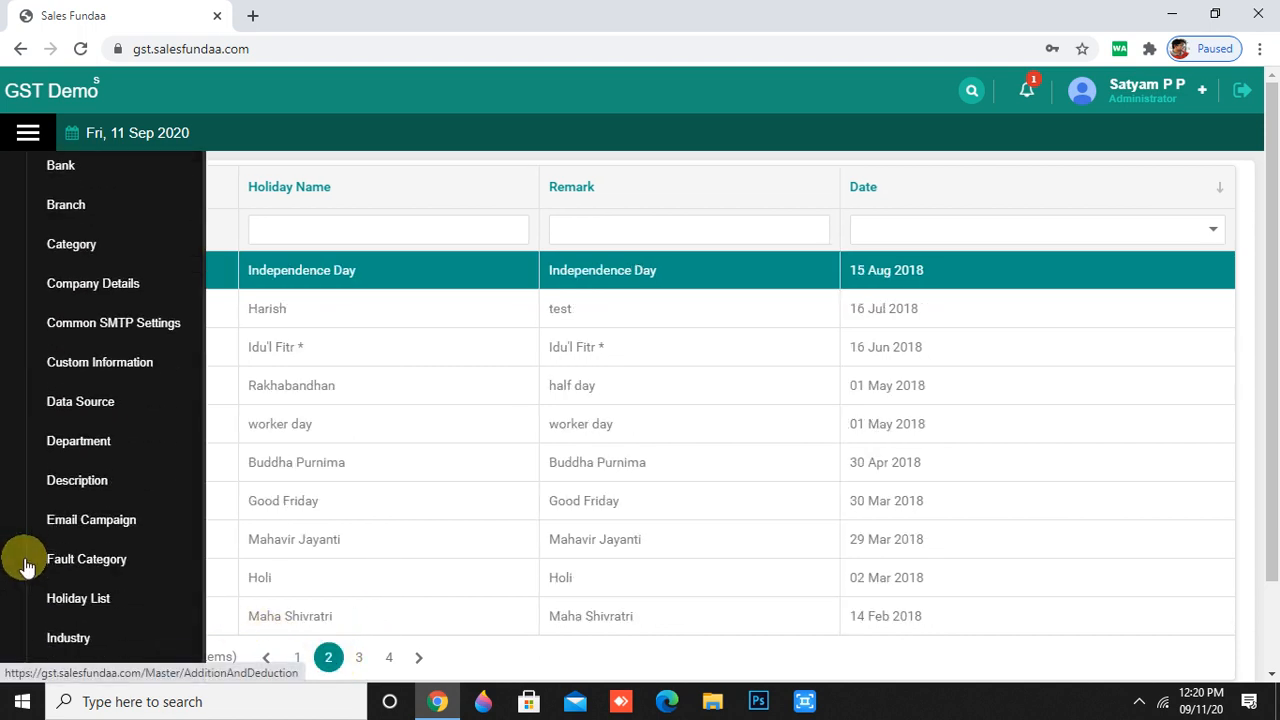
scroll(28, 558, "down", 3)
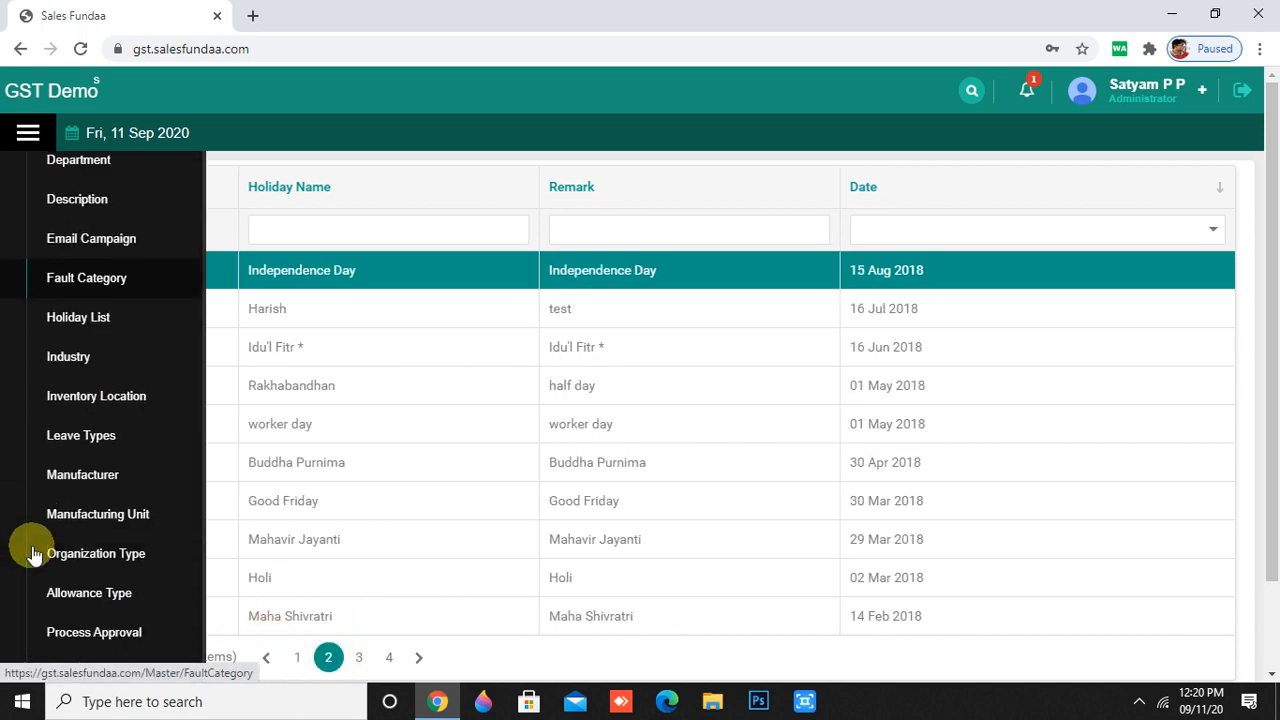
left_click(86, 360)
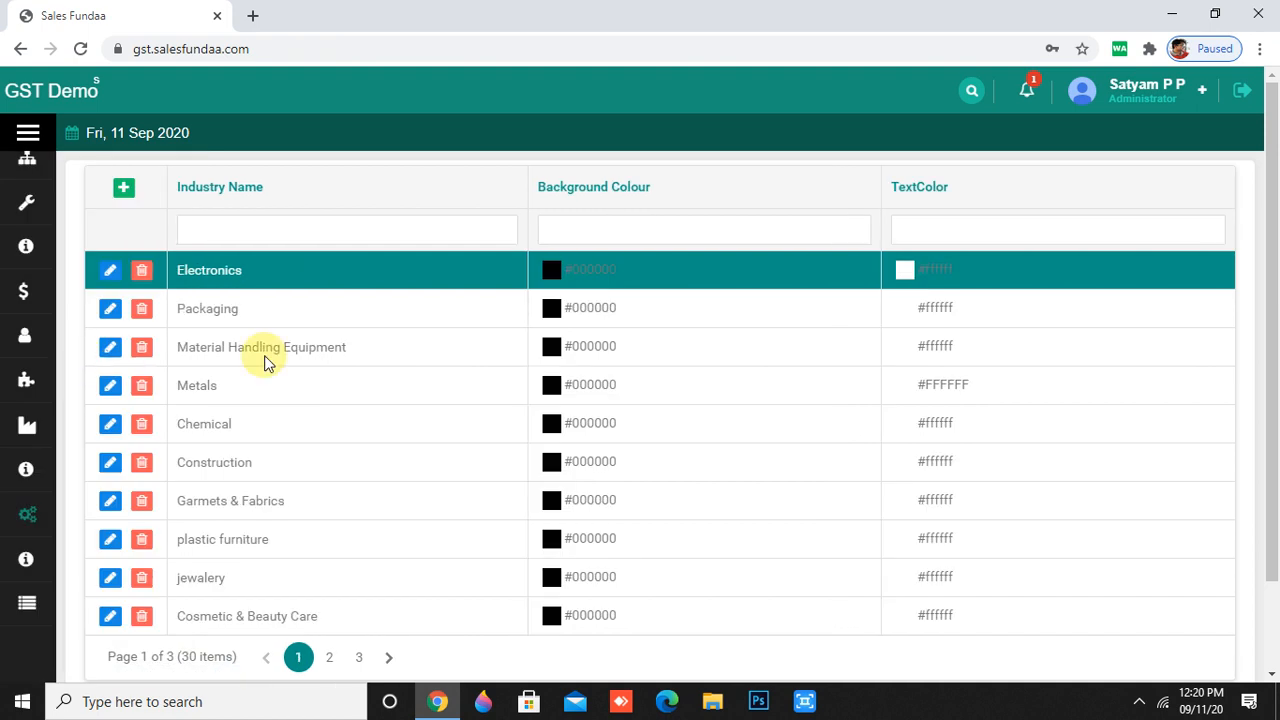
scroll(334, 337, "down", 1)
scroll(337, 343, "up", 2)
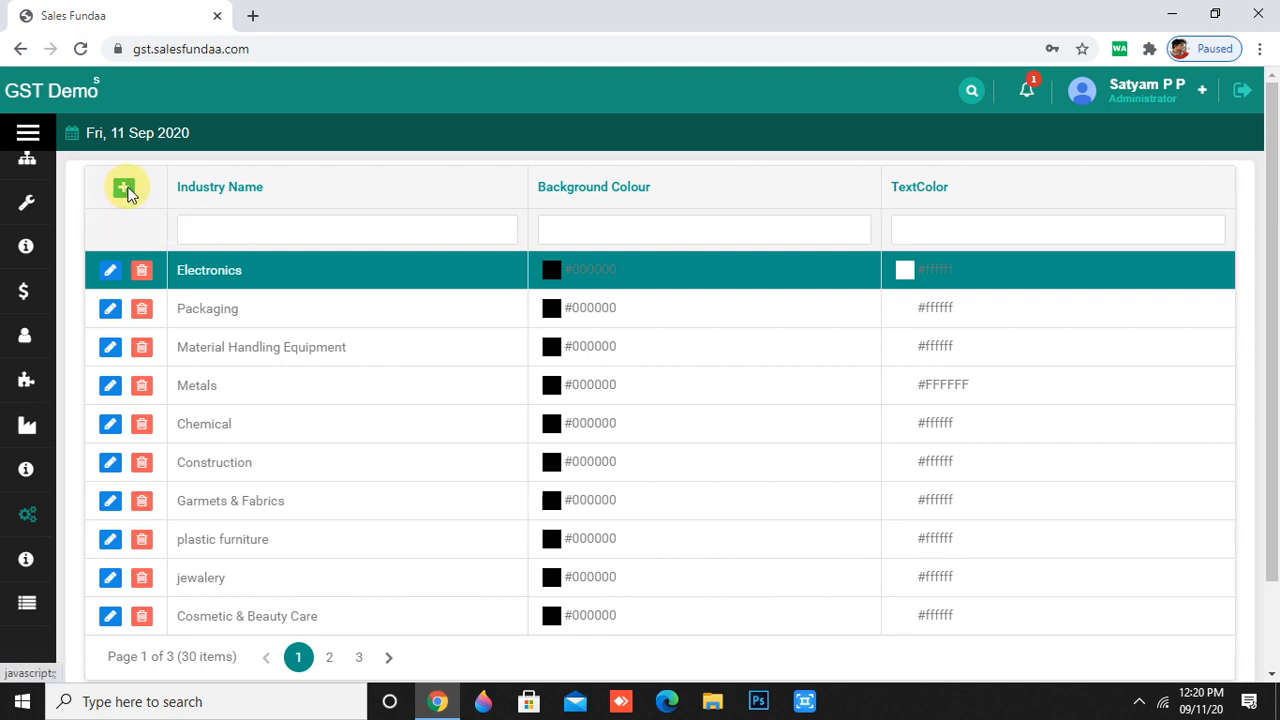
- Start a new industry entry named 'metalic products'
left_click(125, 189)
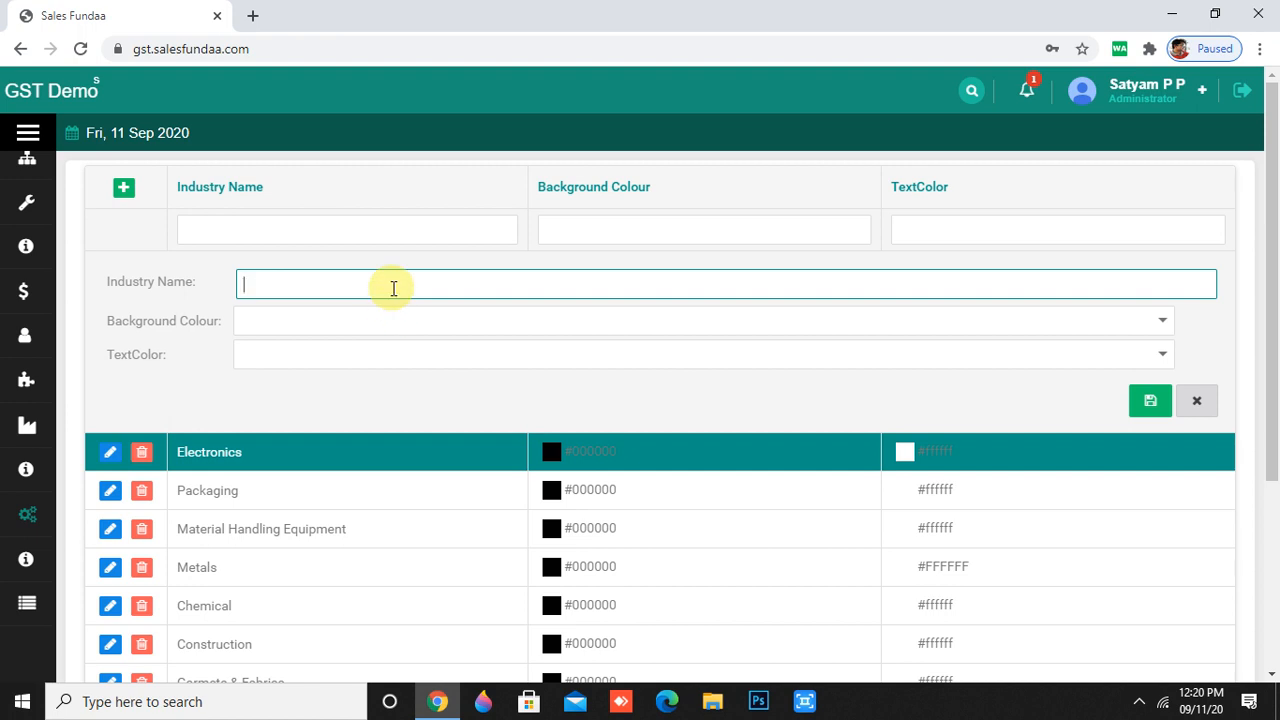
type("metalic products")
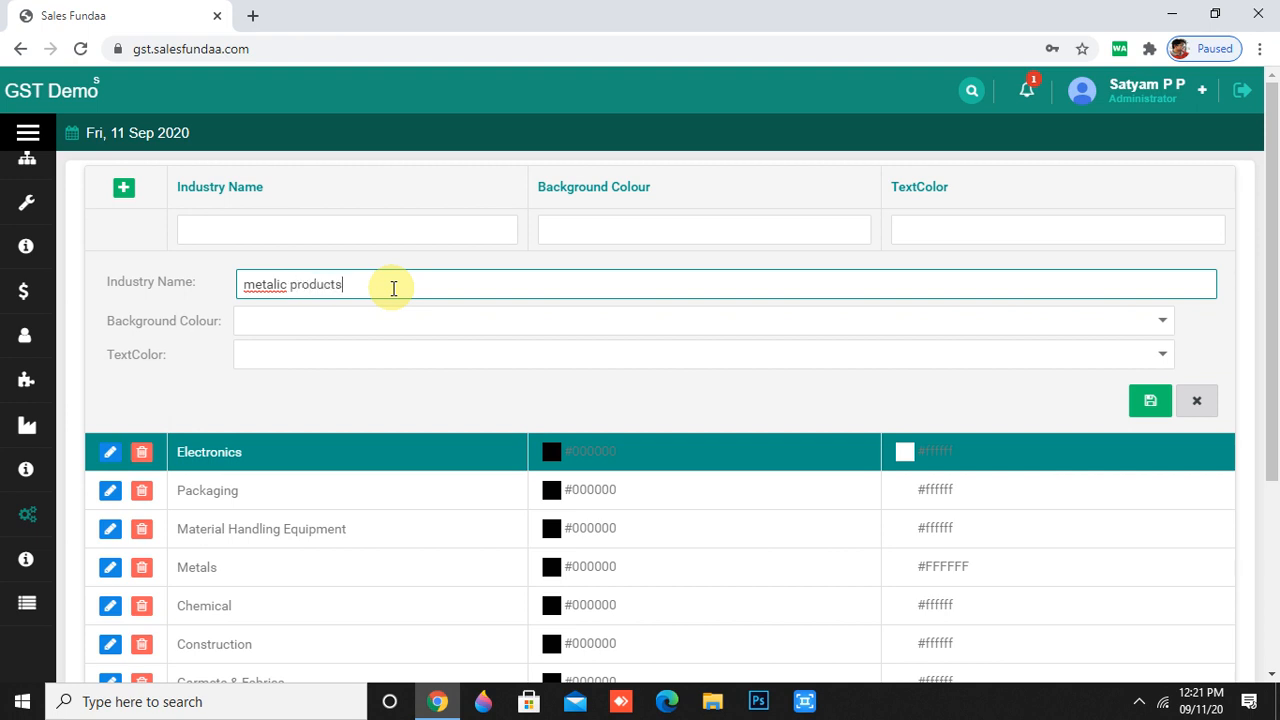
- Give it background colour #FF9900 and text colour #FF6600, then save
left_click(559, 320)
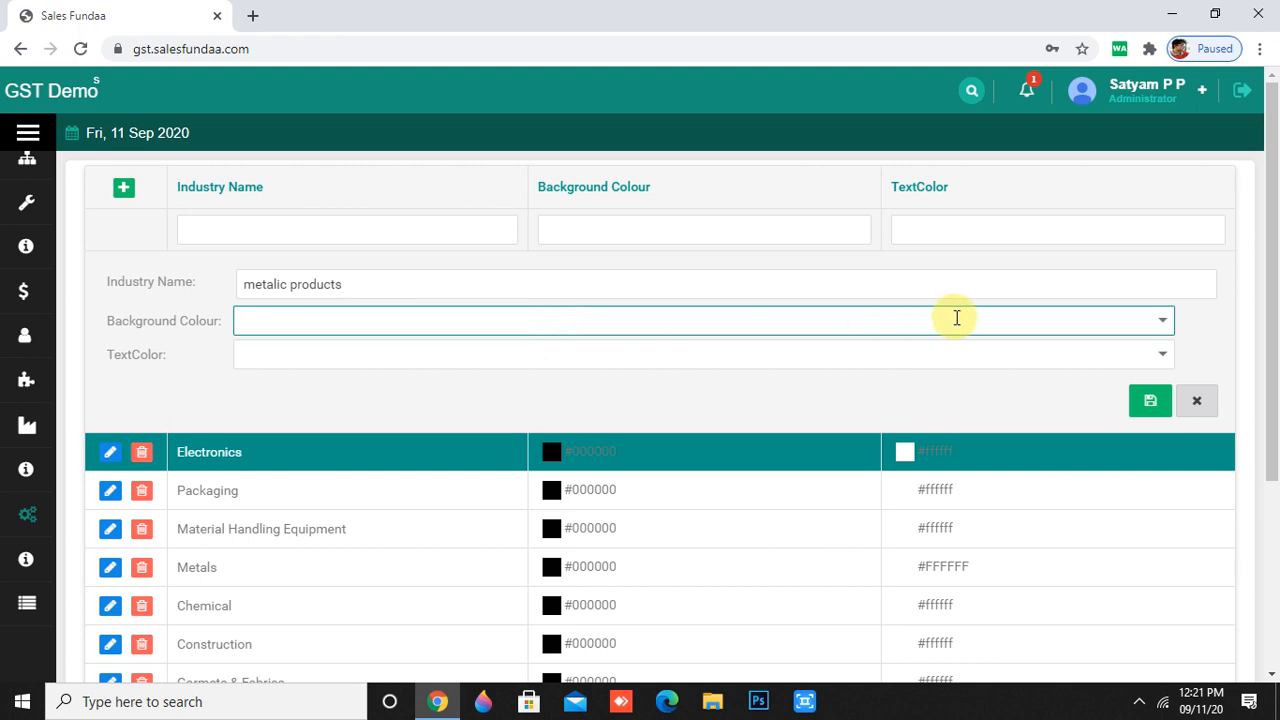
left_click(1162, 320)
scroll(314, 400, "down", 1)
left_click(280, 313)
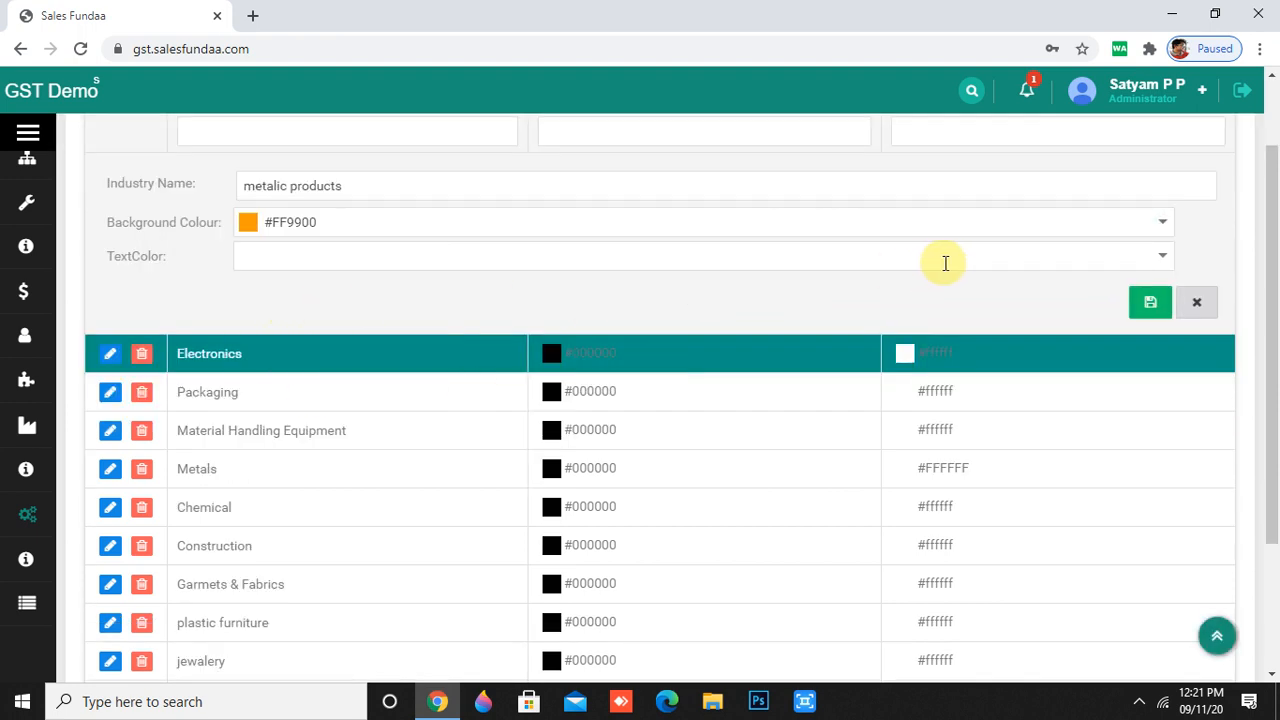
left_click(1162, 258)
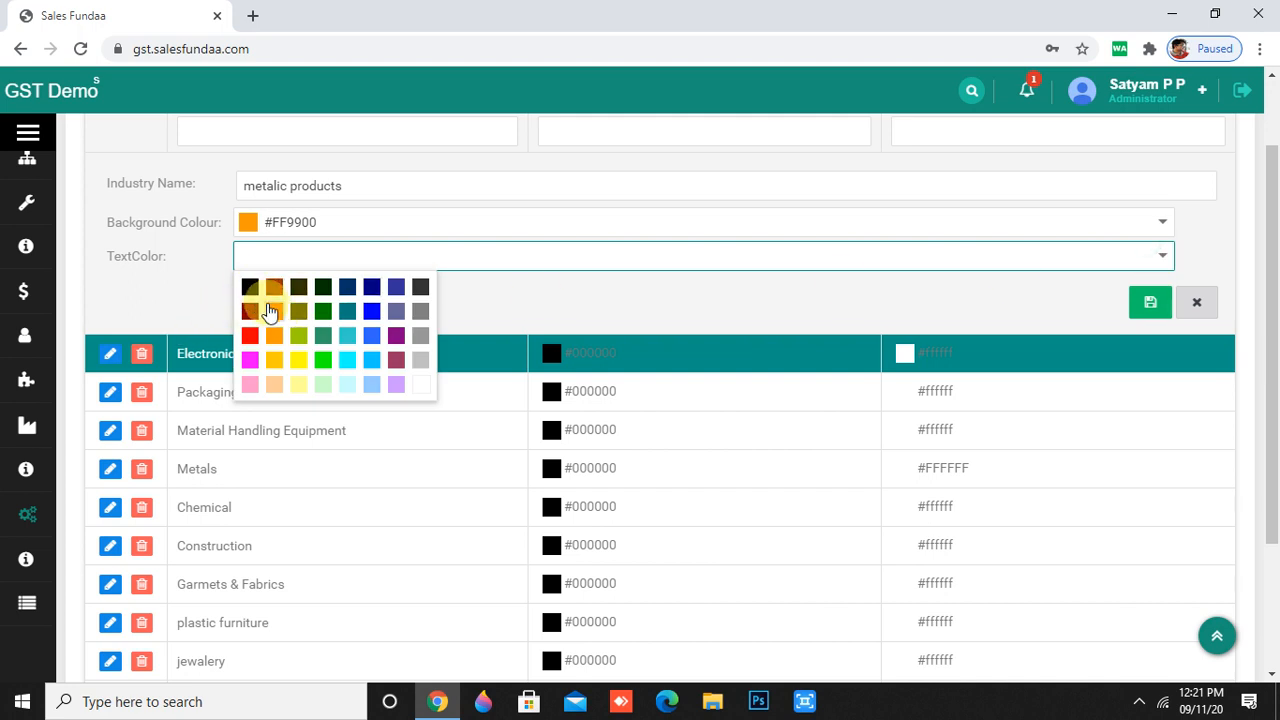
left_click(274, 311)
left_click(1150, 303)
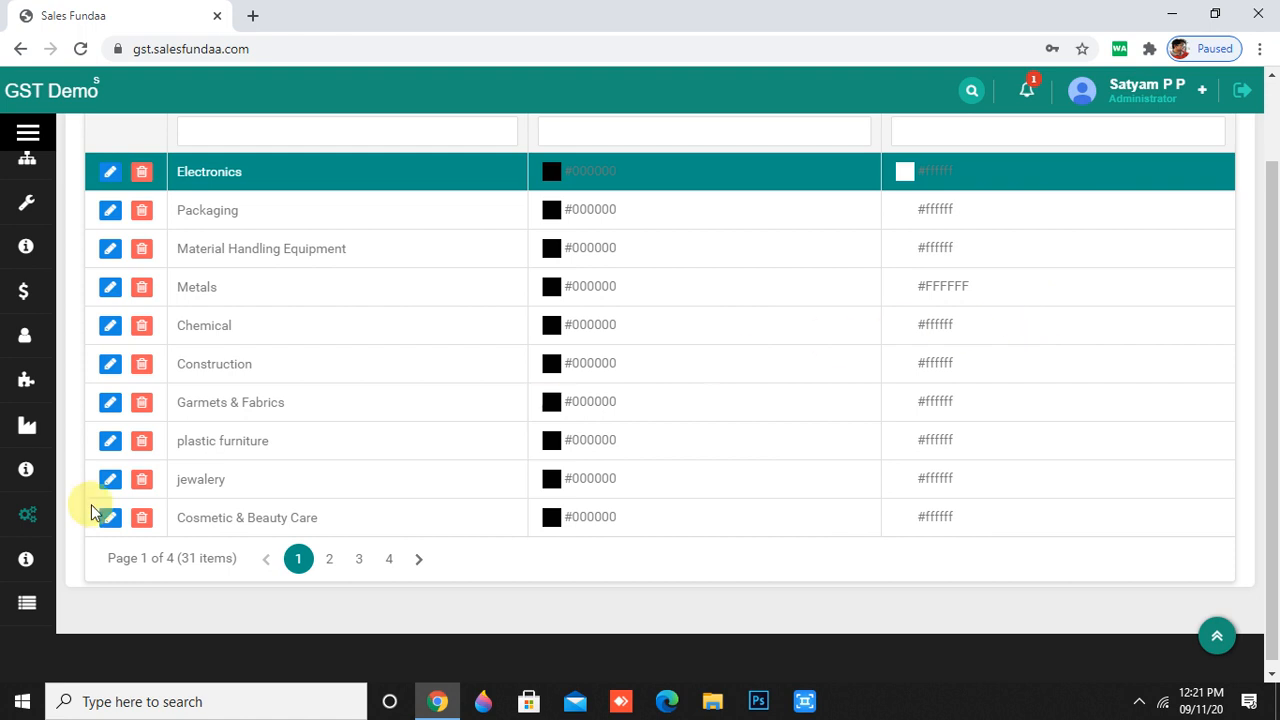
mouse_move(29, 506)
scroll(40, 530, "down", 4)
scroll(59, 589, "down", 3)
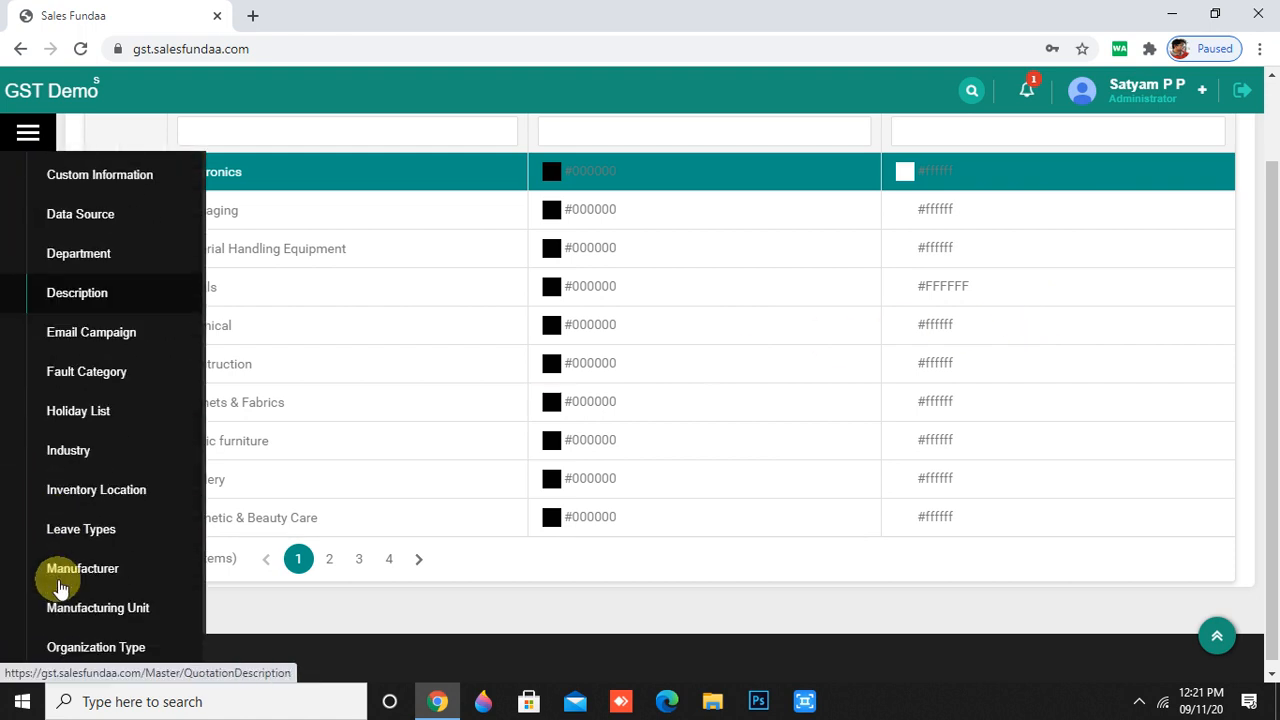
- Start a new inventory location named assam
left_click(80, 492)
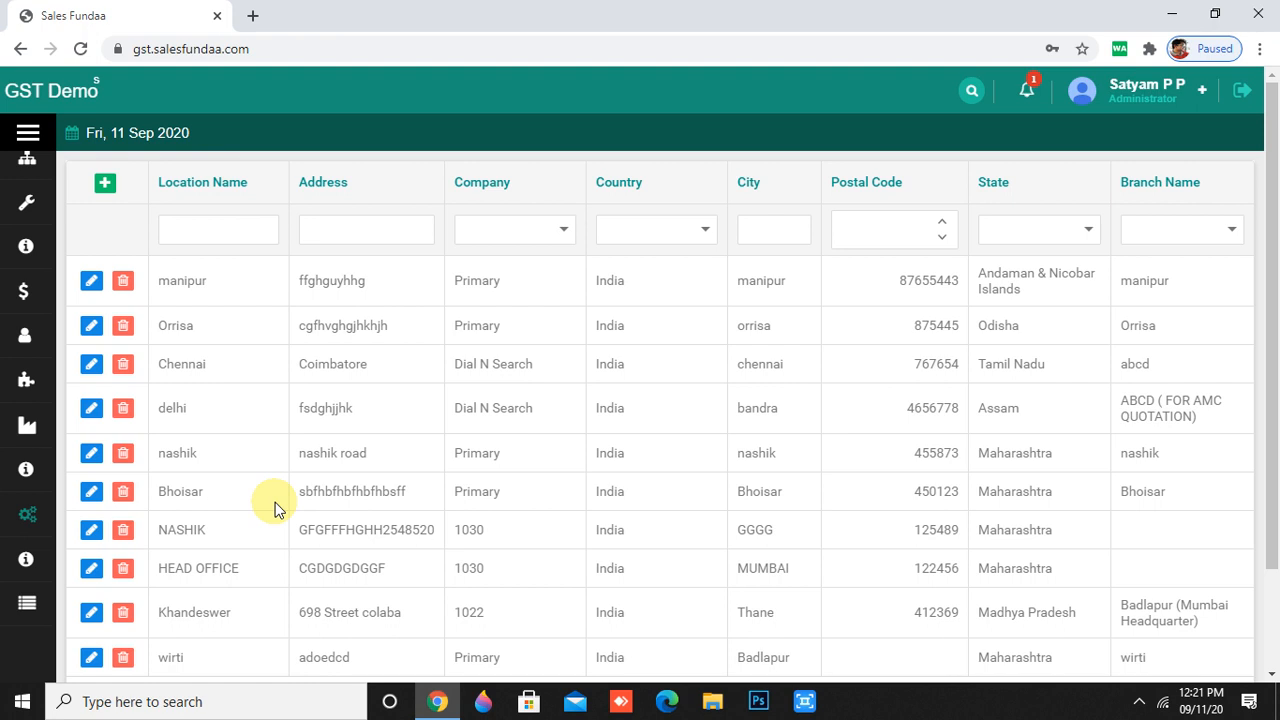
left_click(105, 184)
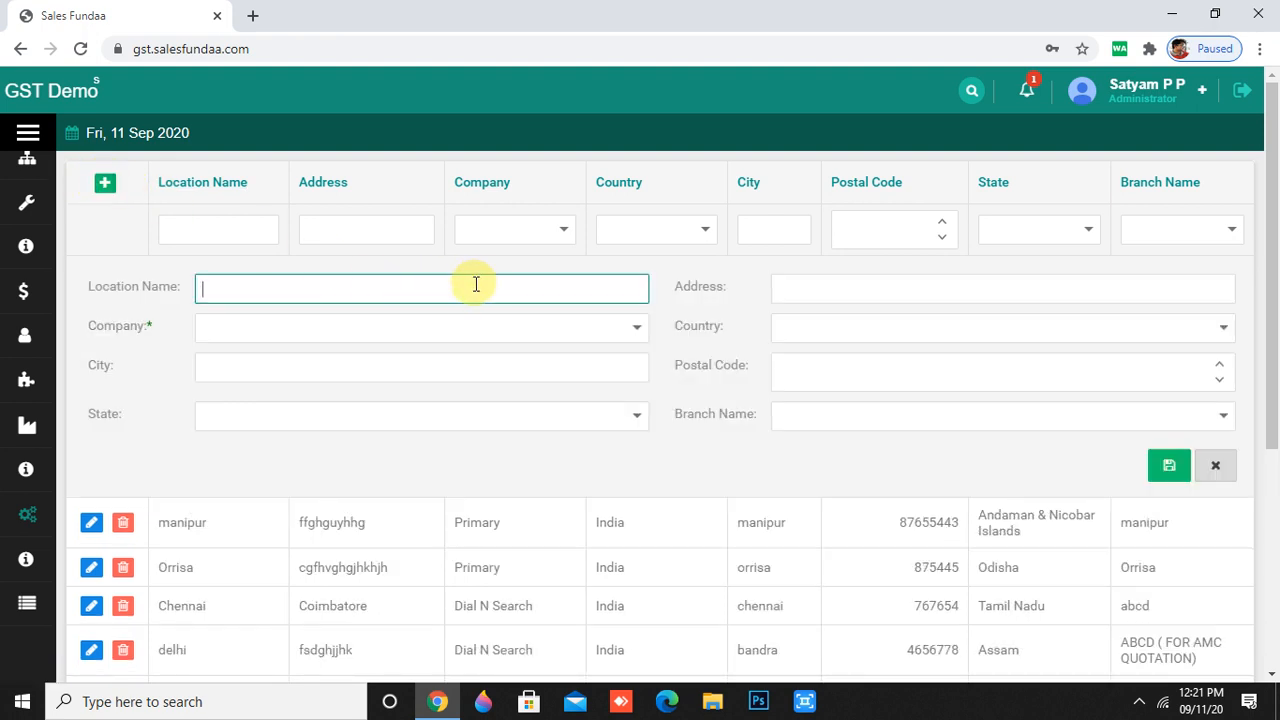
type("orr")
key("BackSpace")
key("BackSpace")
type("assam")
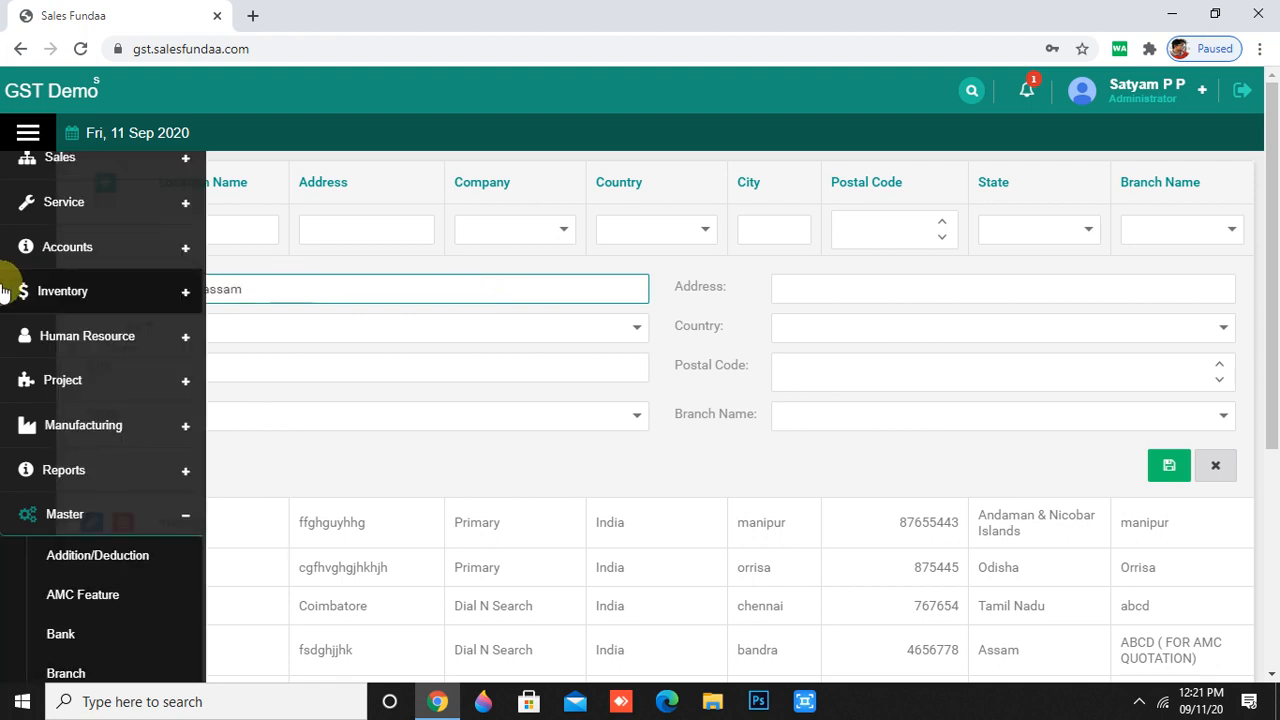
left_click(204, 290)
key("Delete")
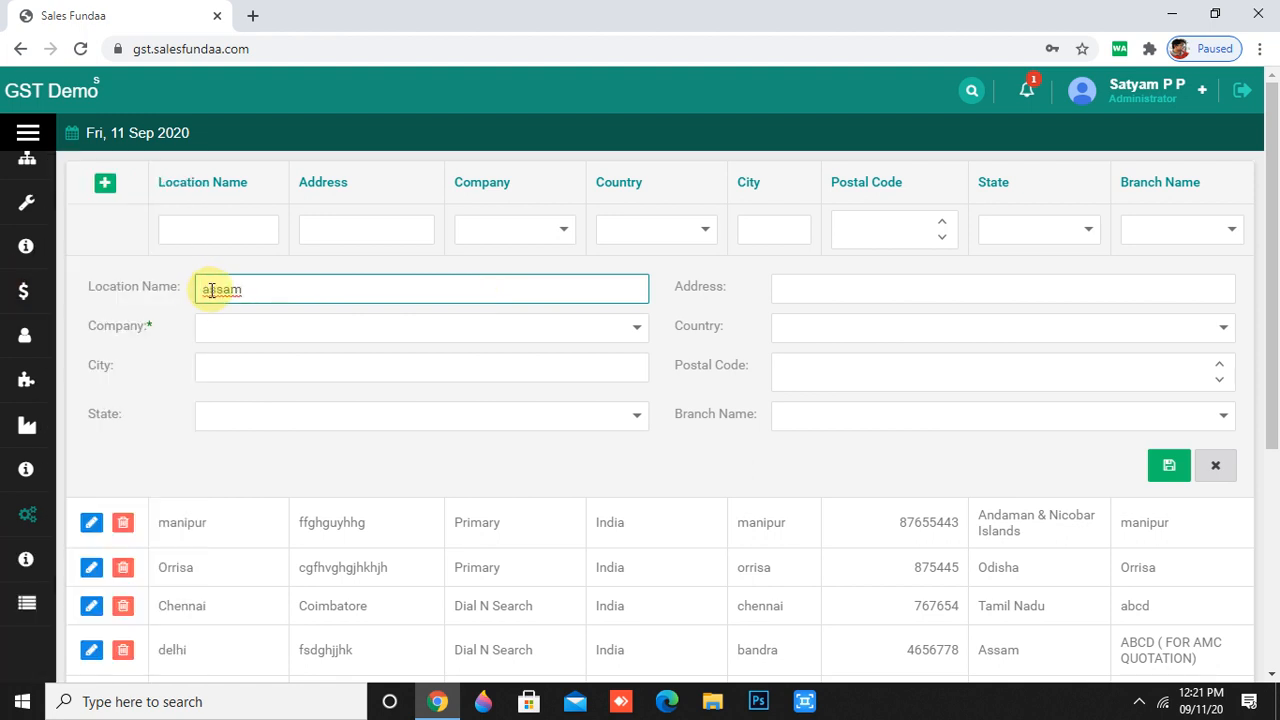
type("A")
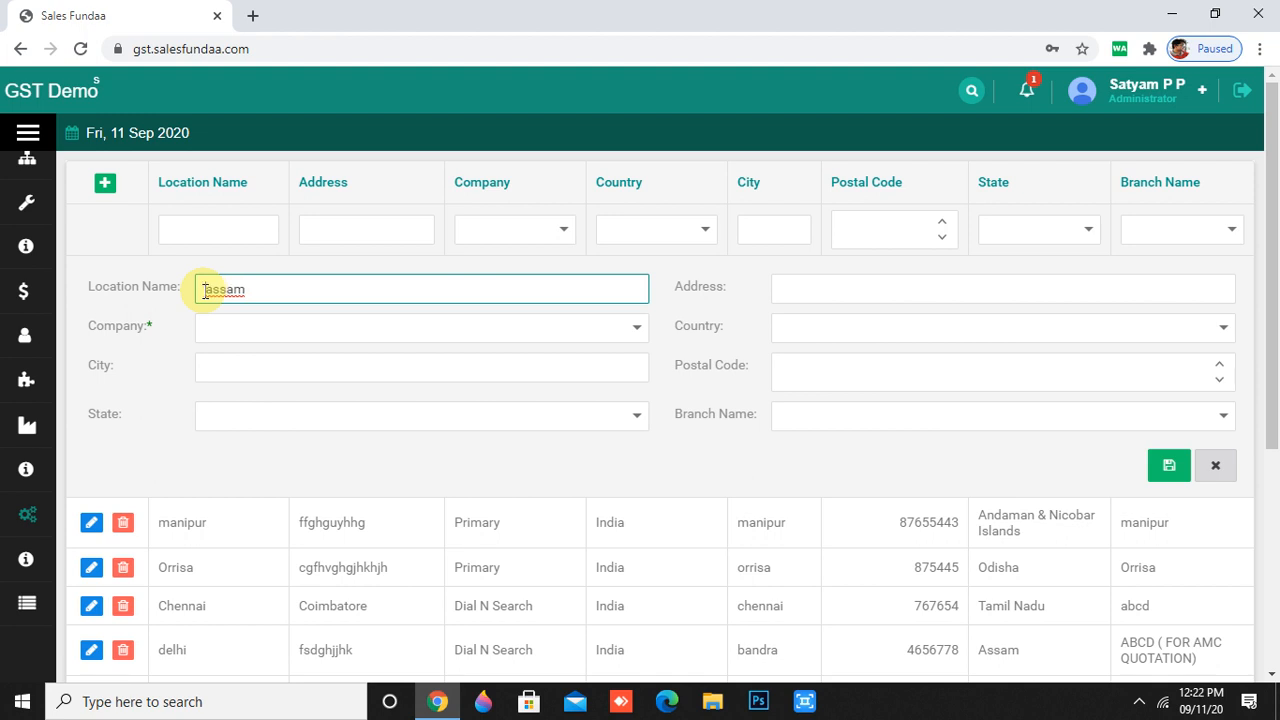
- Set company Primary, city assam, state Assam, and fill in an address
left_click(250, 331)
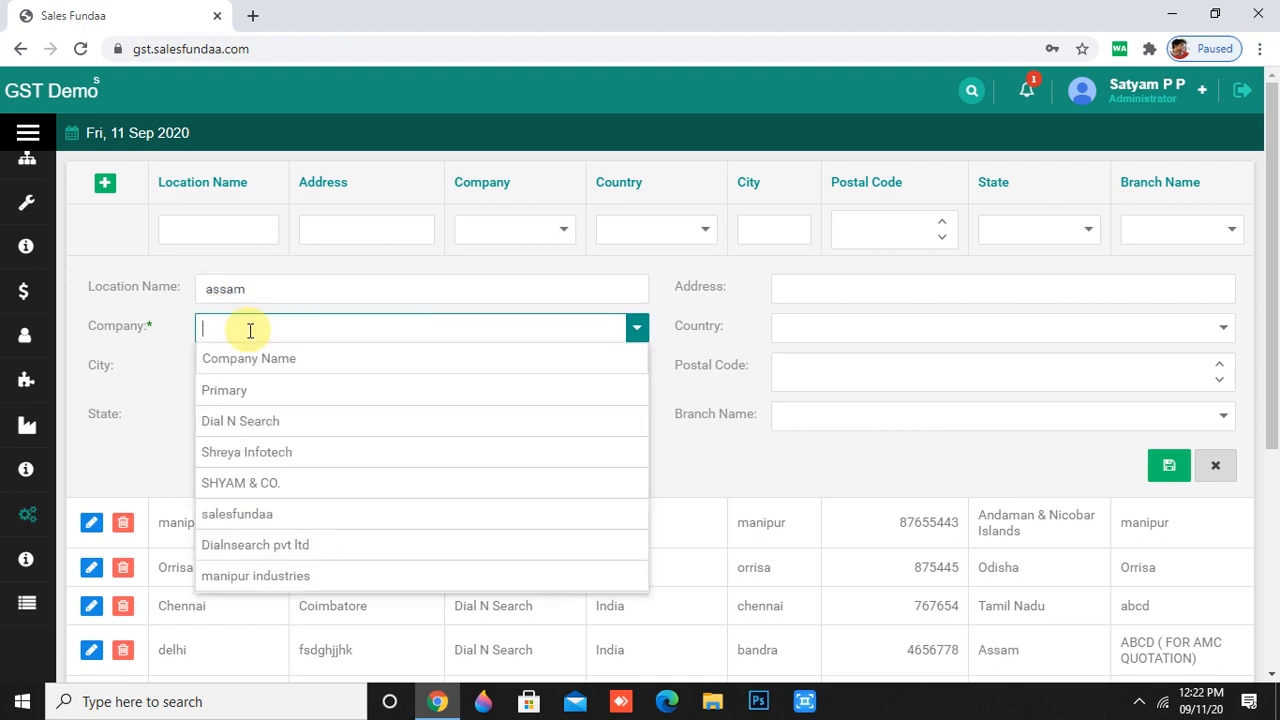
left_click(251, 398)
left_click(329, 371)
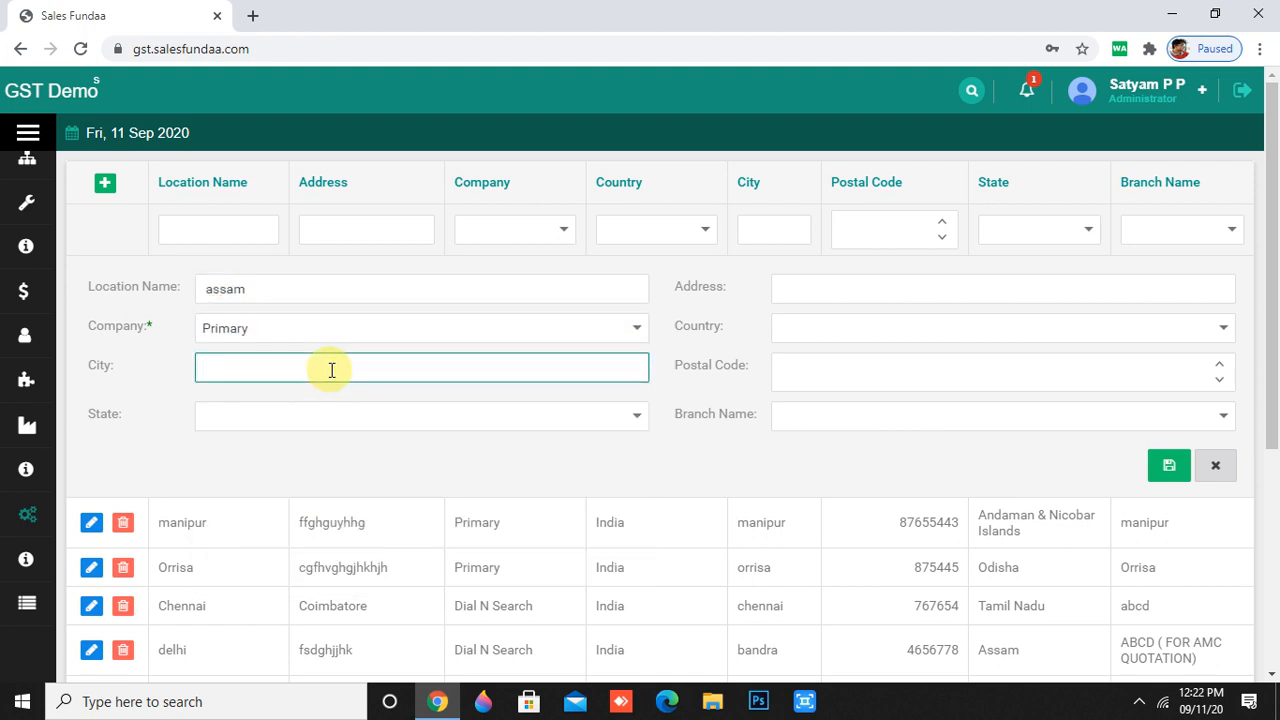
type("assam")
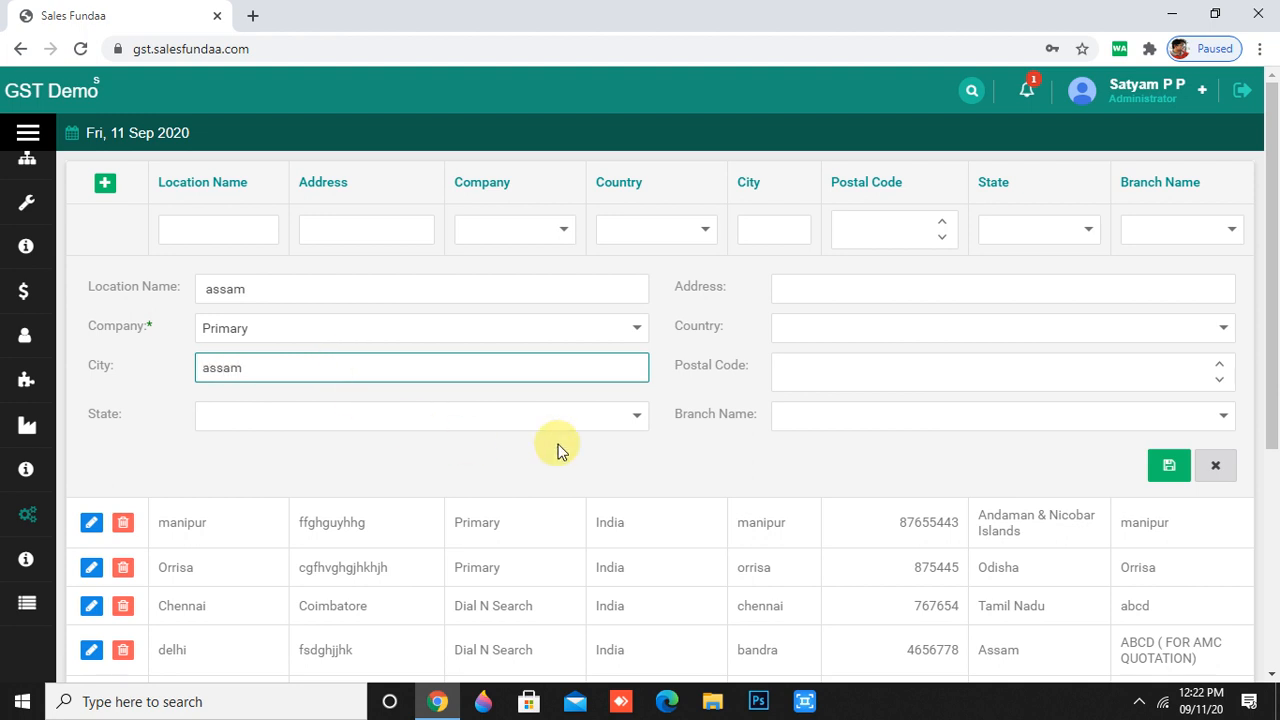
left_click(640, 418)
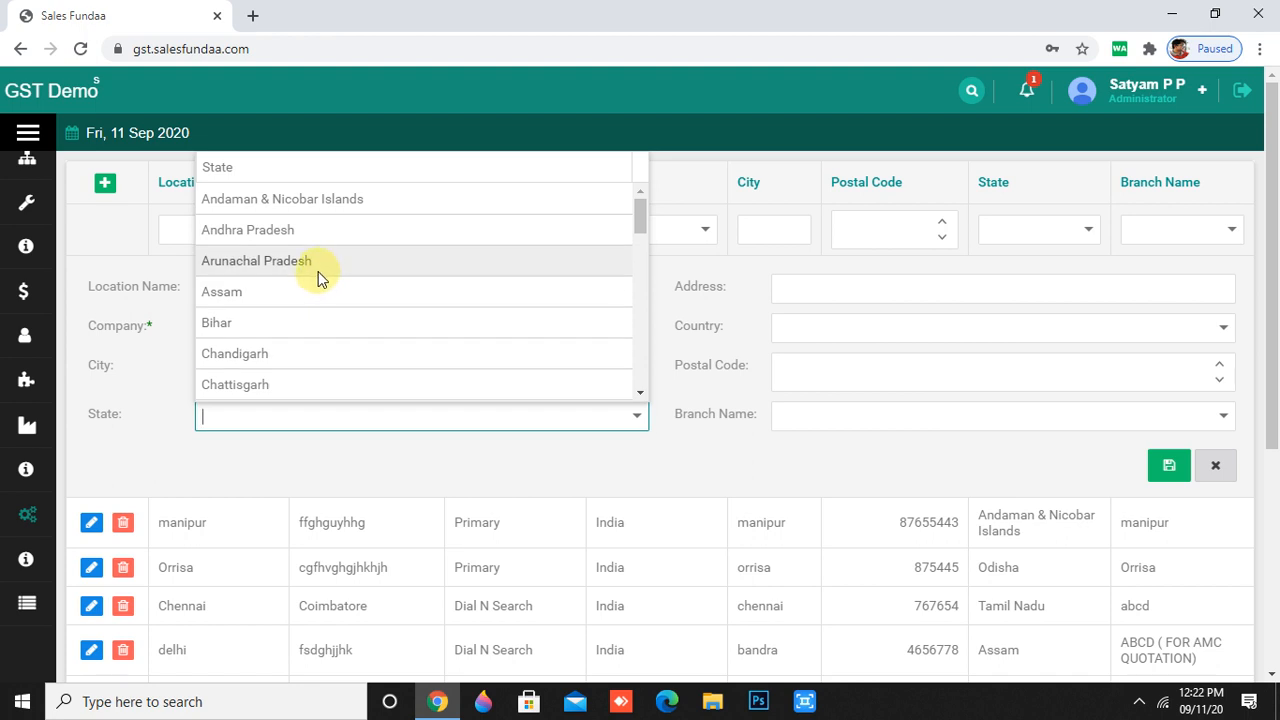
left_click(314, 297)
left_click(885, 289)
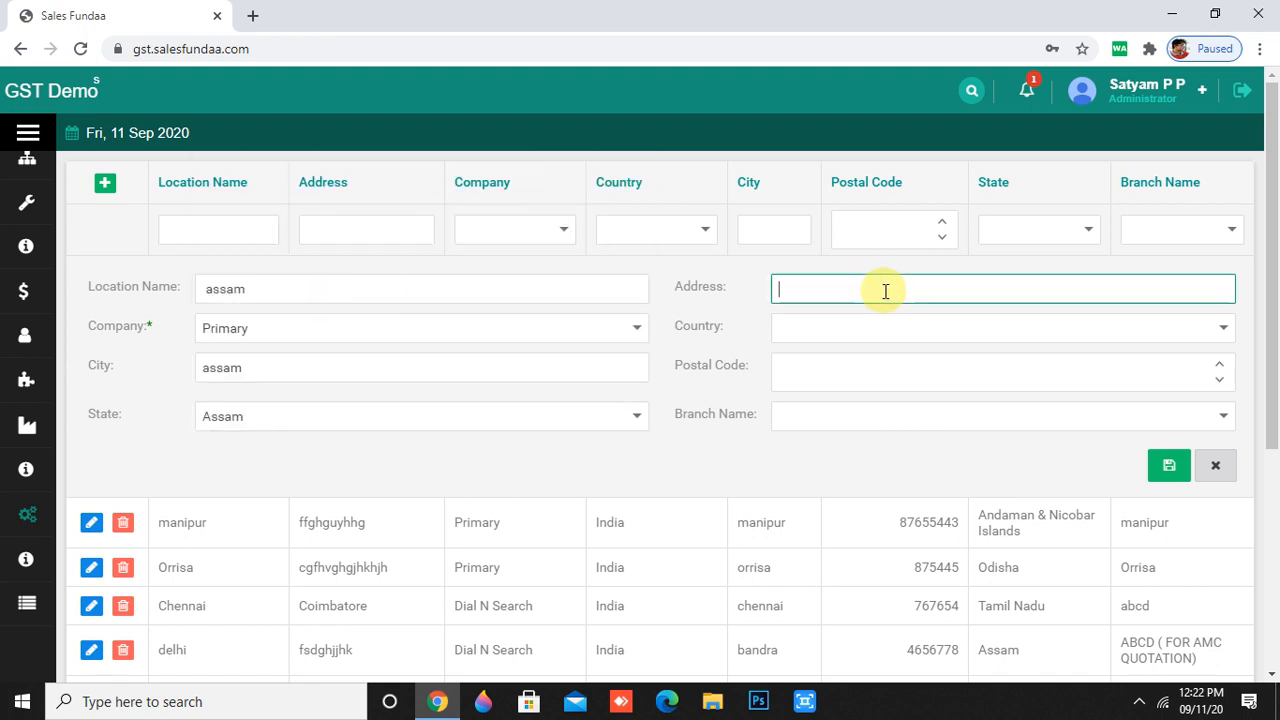
type("tyfgvhjghj")
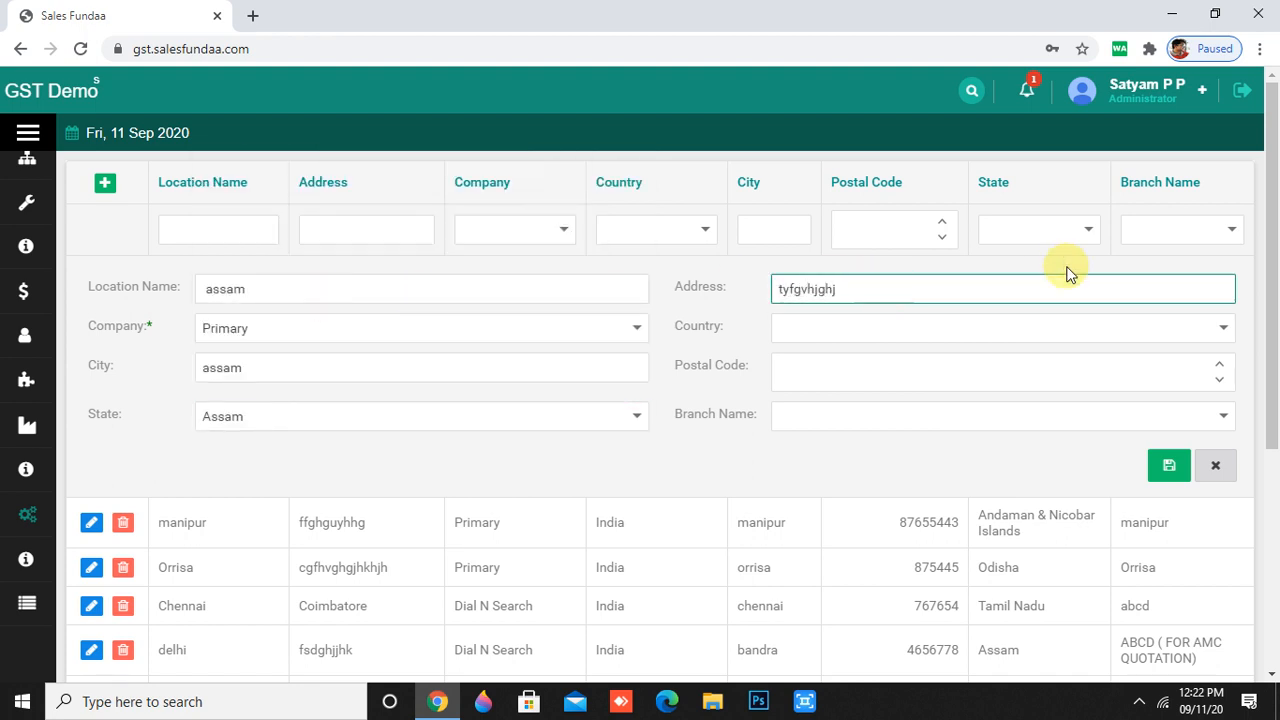
- Set country India, postal code 65654, branch abcd, and save the location
left_click(1222, 326)
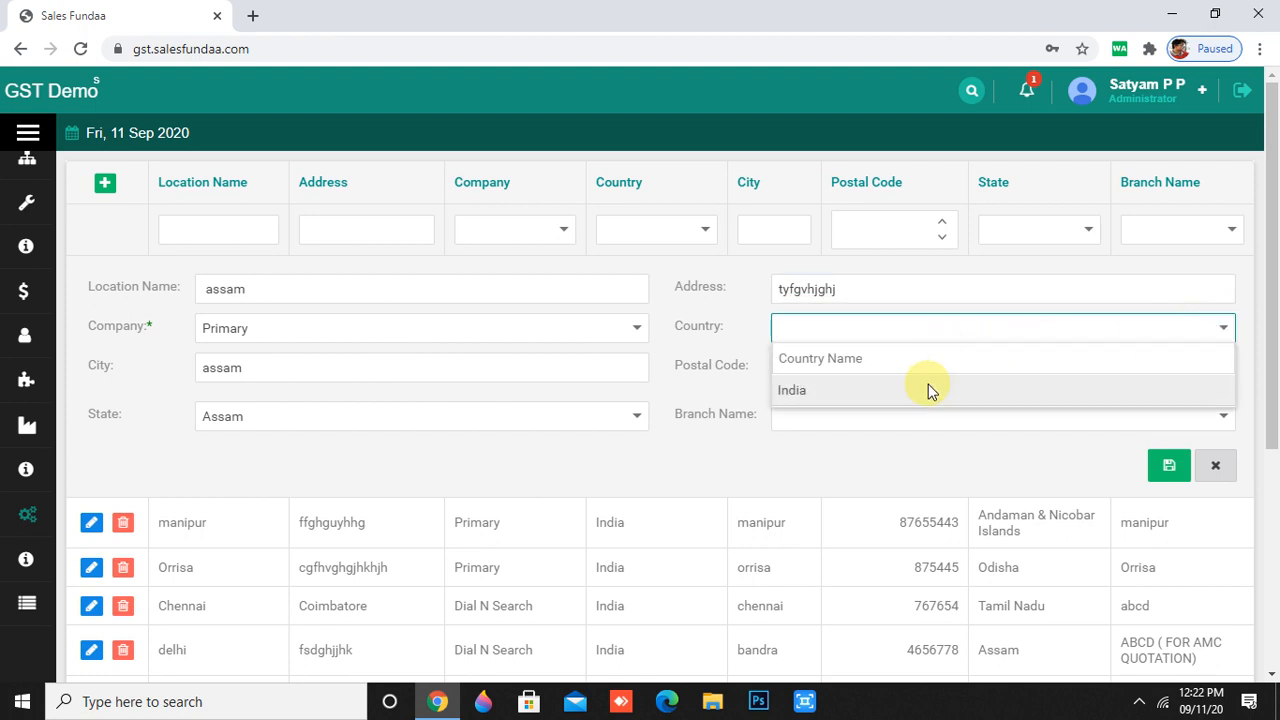
left_click(928, 389)
left_click(935, 365)
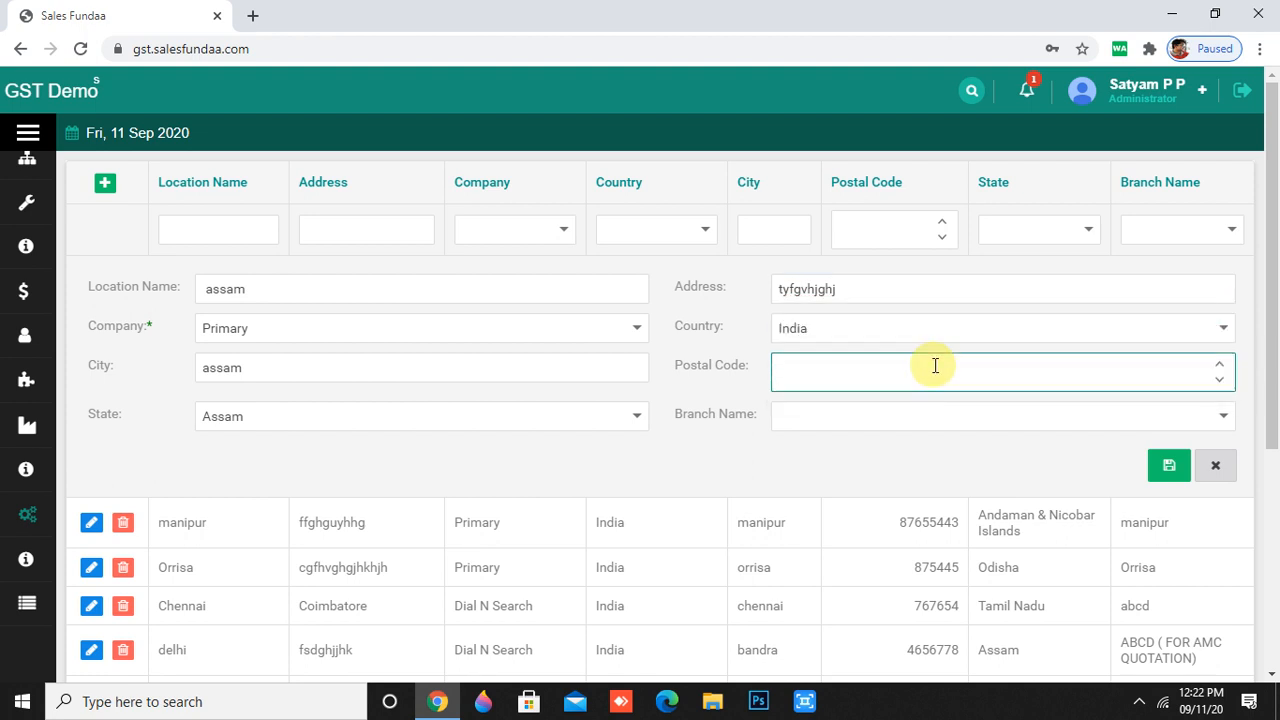
type("65654")
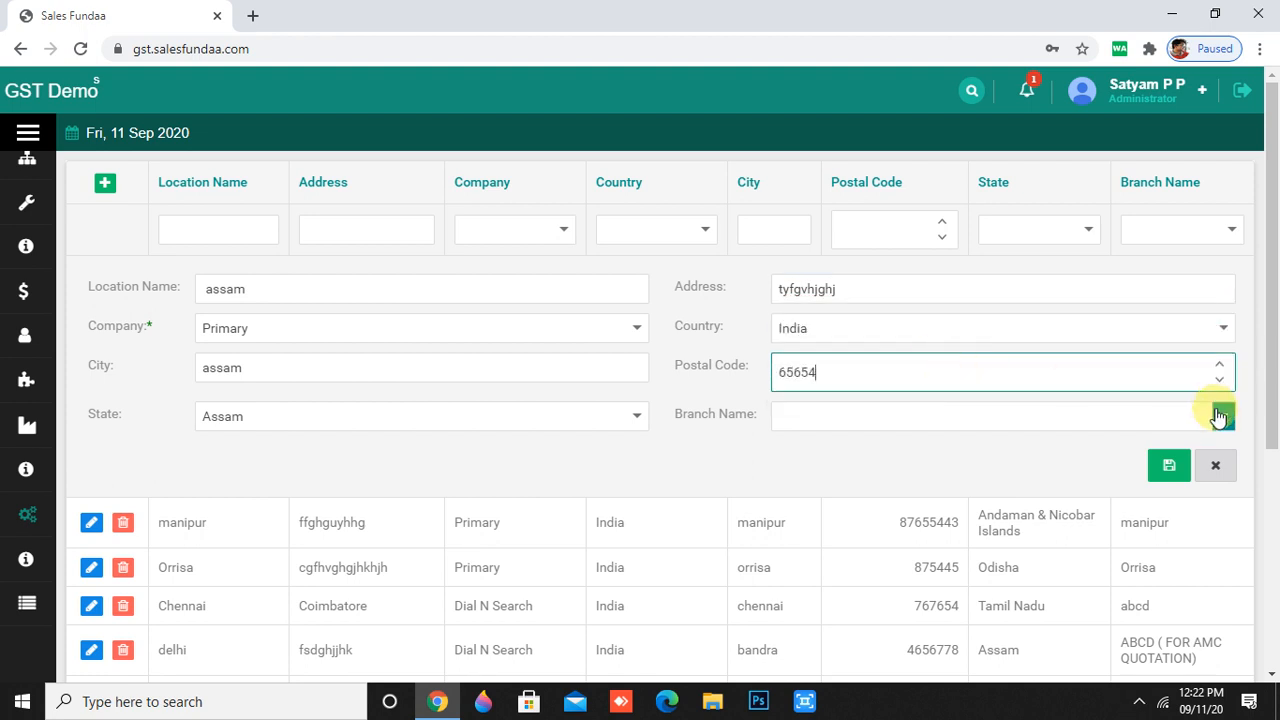
left_click(1219, 418)
left_click(914, 206)
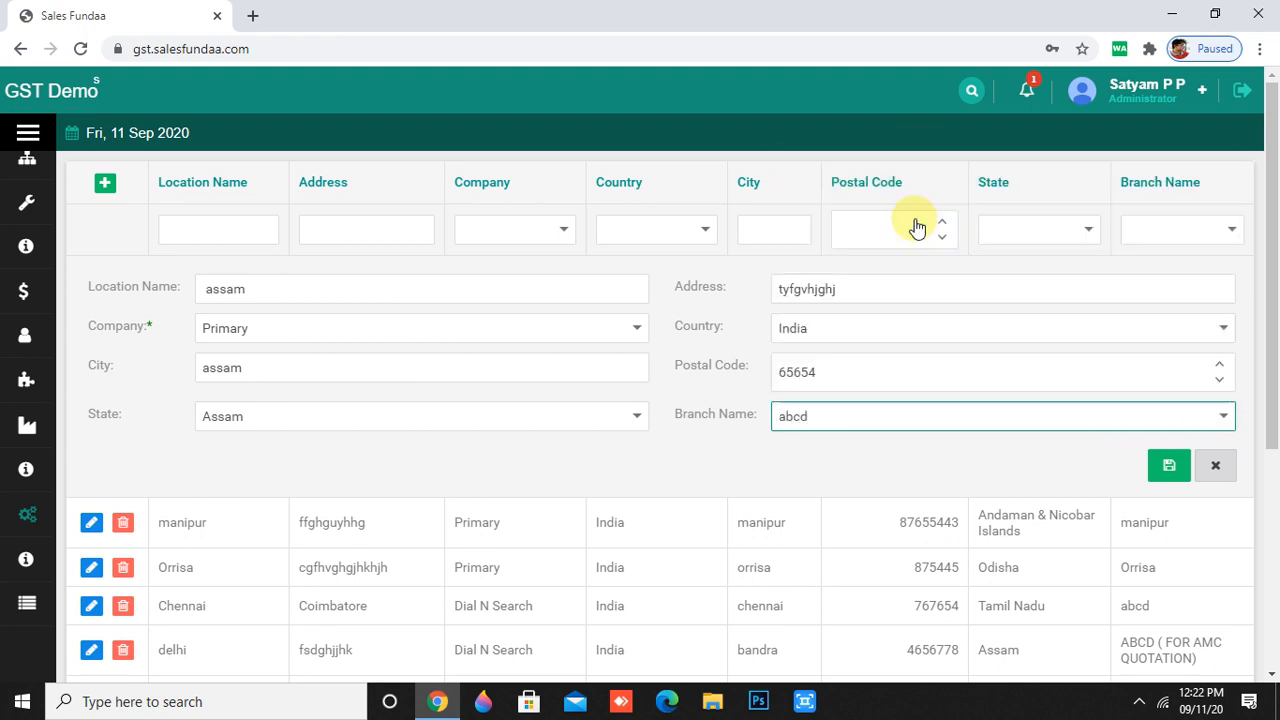
left_click(1163, 466)
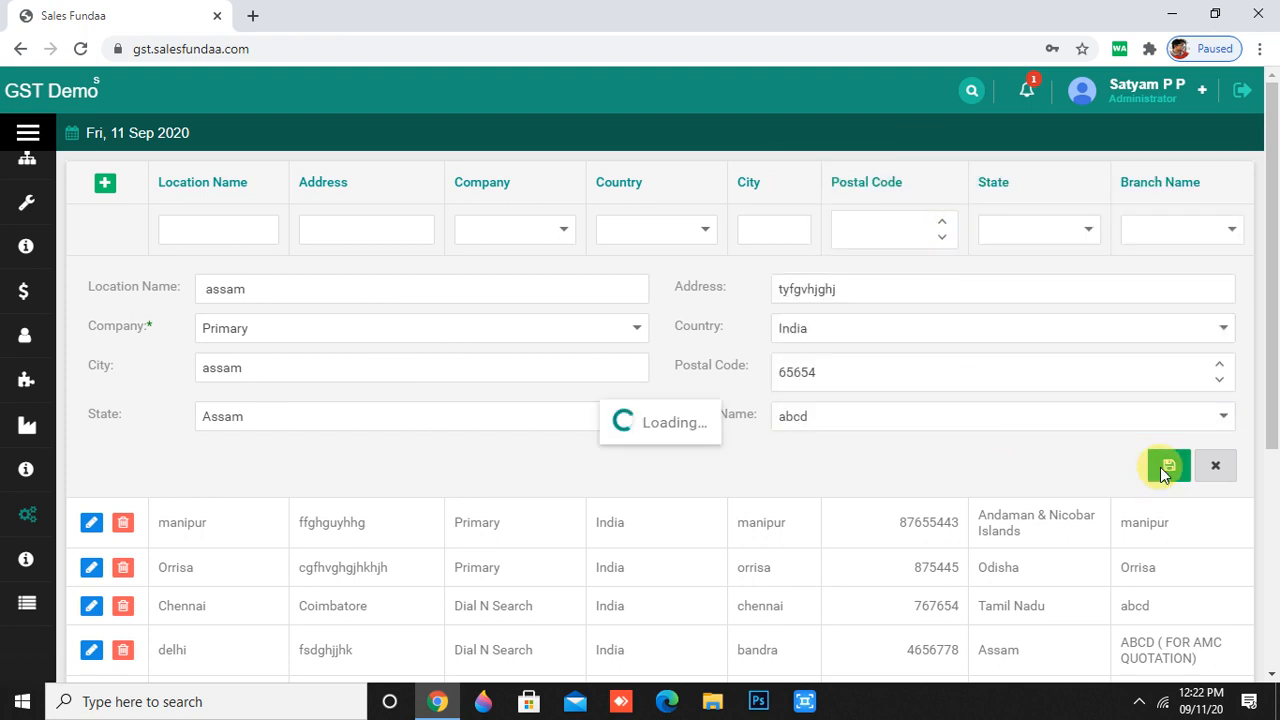
- Open the Leave Types master with its six leave types and start a new entry
mouse_move(8, 543)
scroll(48, 576, "down", 3)
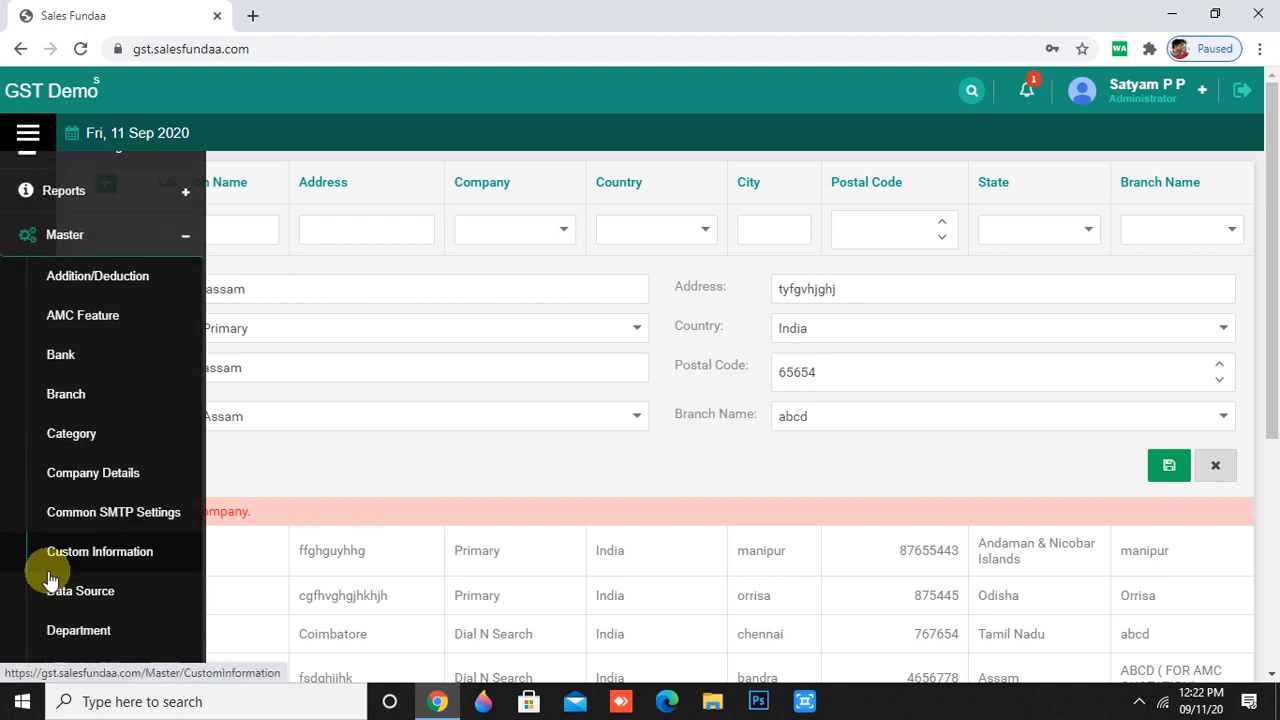
scroll(155, 564, "down", 3)
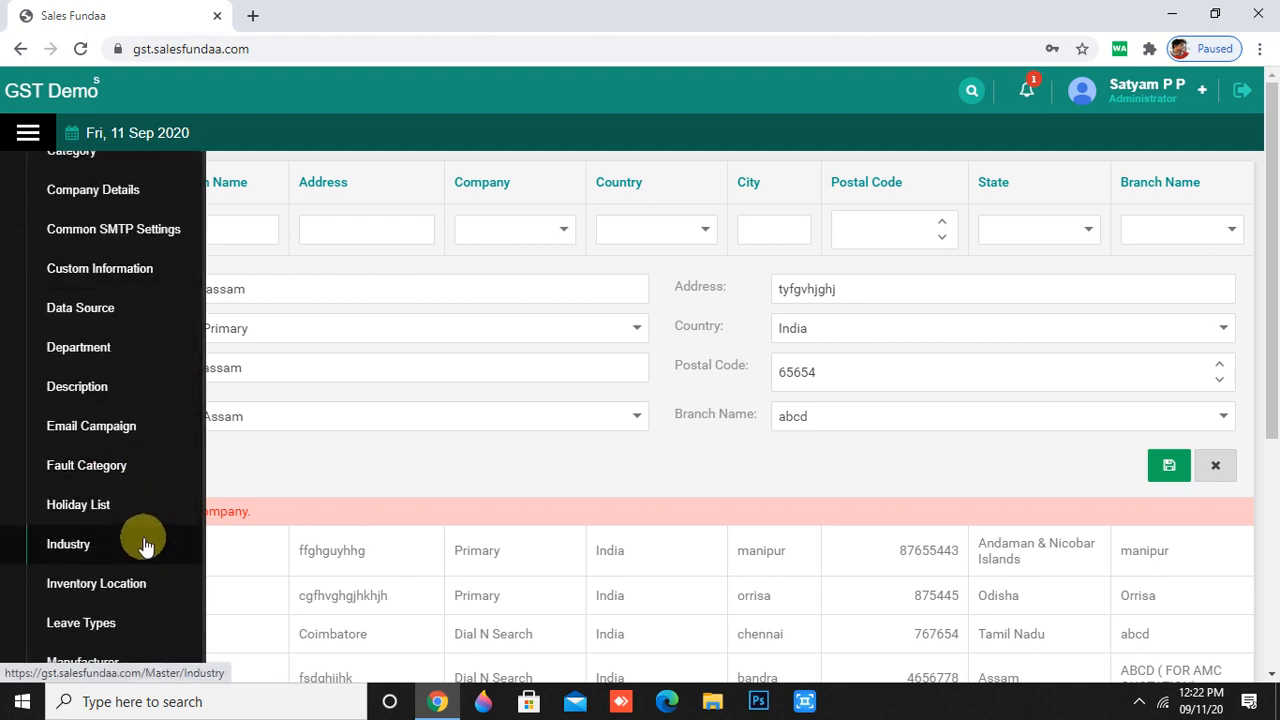
left_click(139, 622)
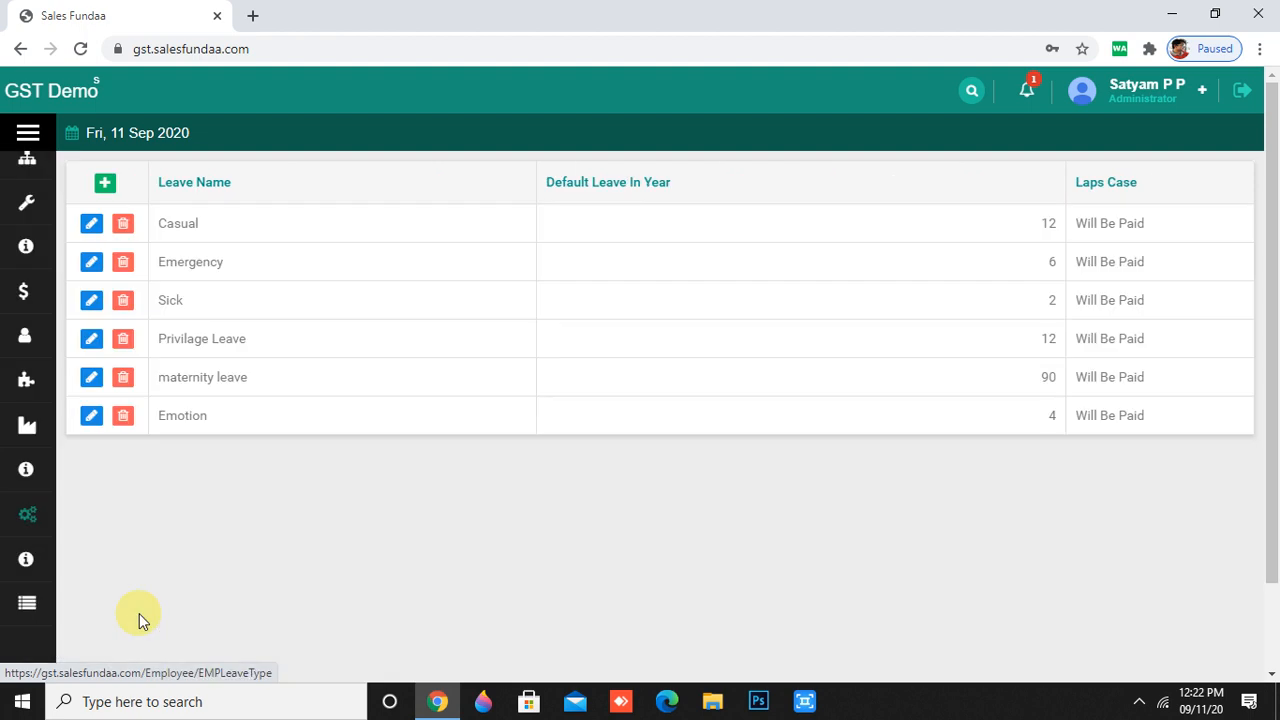
scroll(428, 463, "down", 1)
scroll(428, 463, "up", 1)
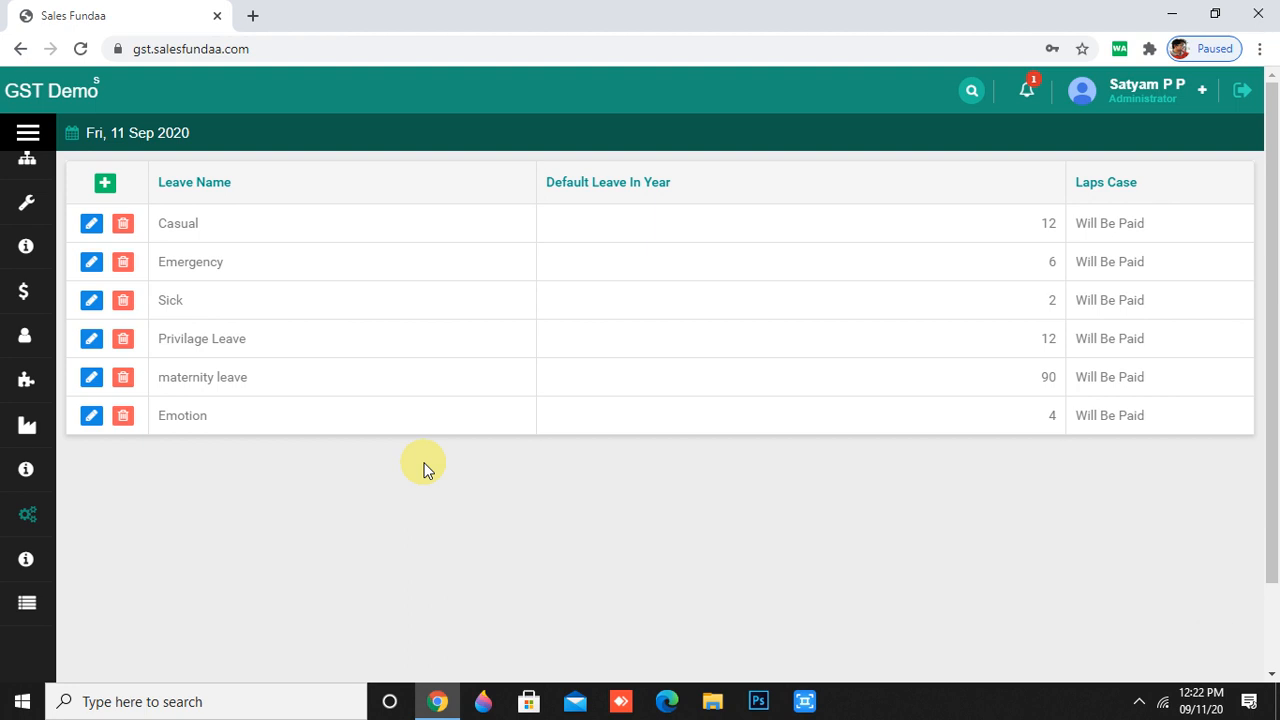
left_click(106, 184)
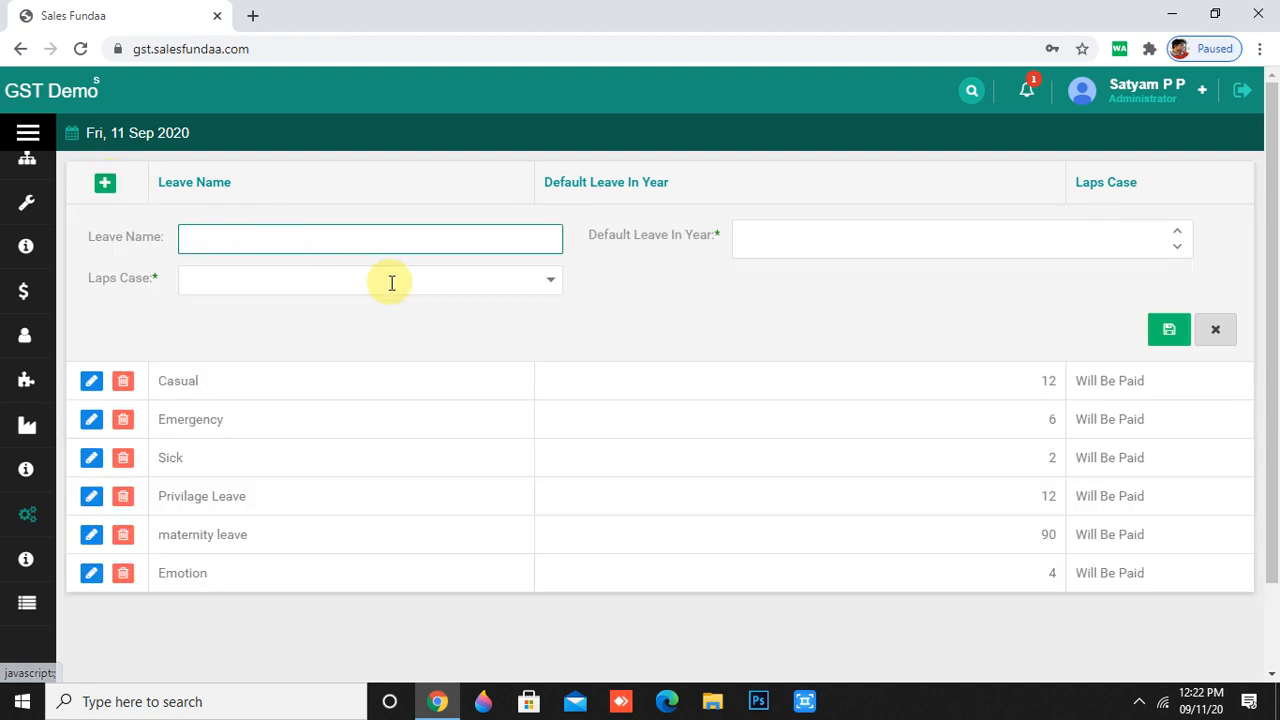
- Save leave type 'urgent' with 12 default days per year and Laps Case Nothing
left_click(551, 288)
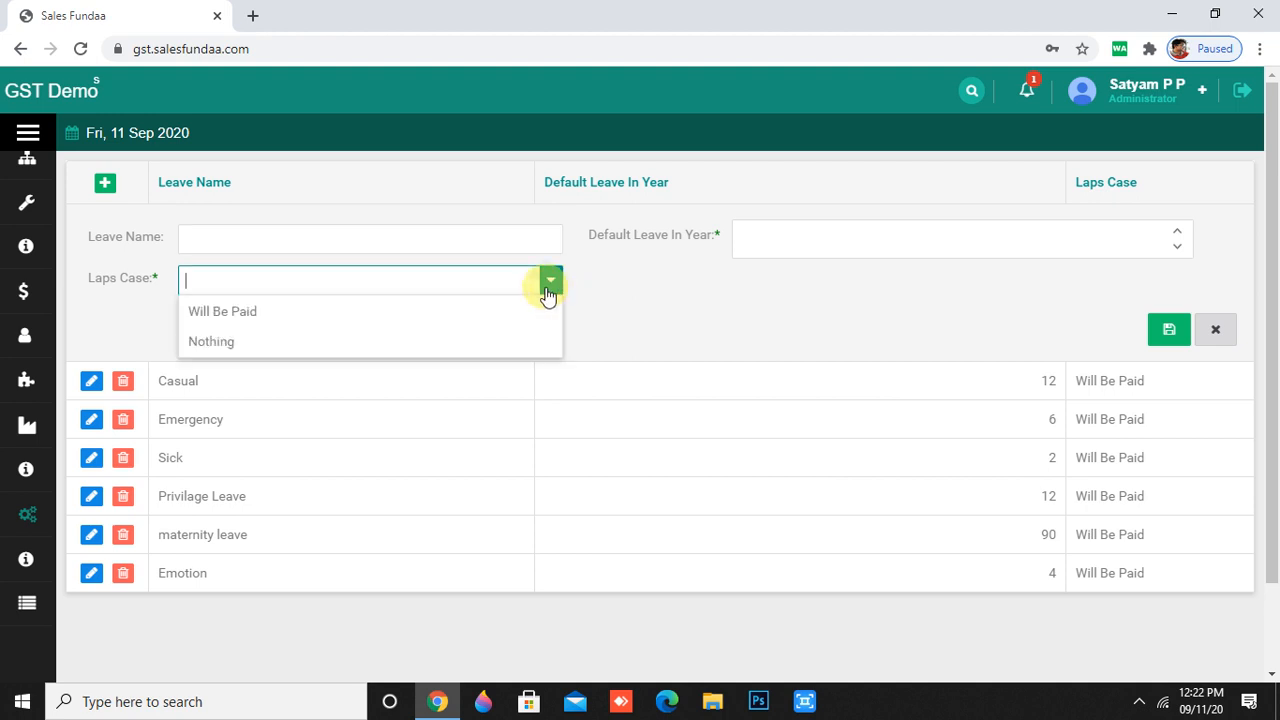
left_click(390, 310)
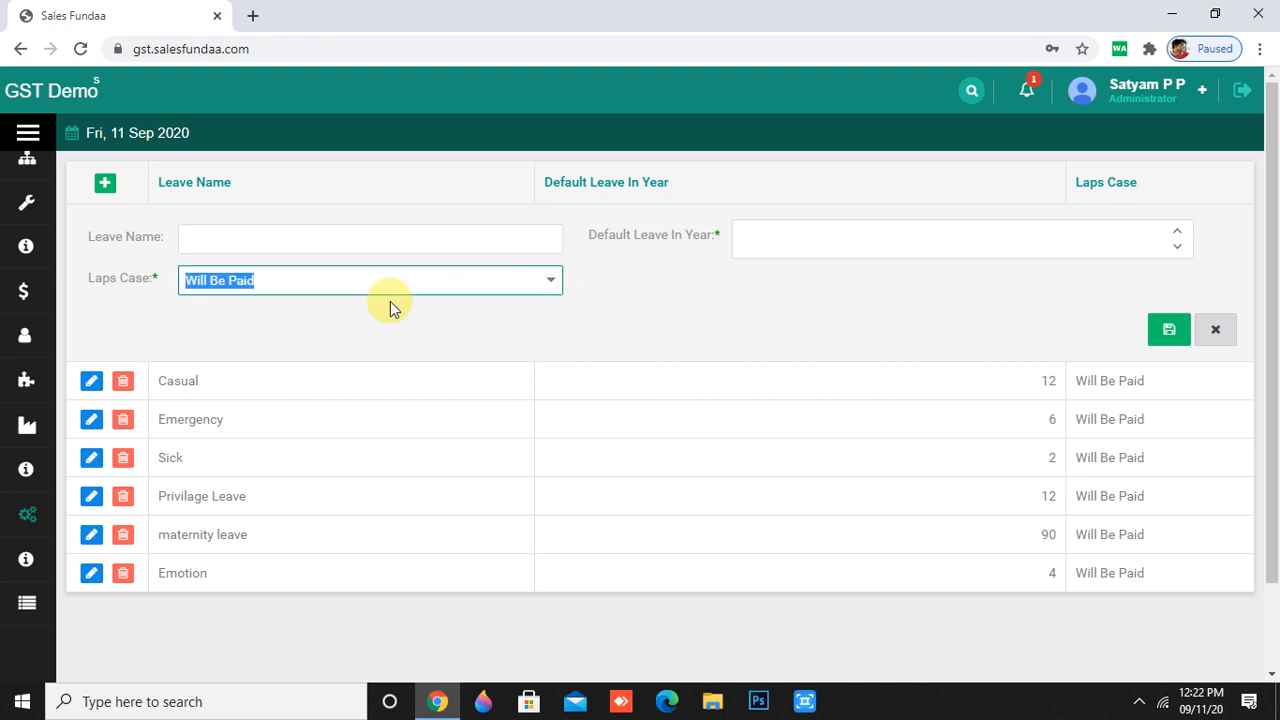
left_click(335, 236)
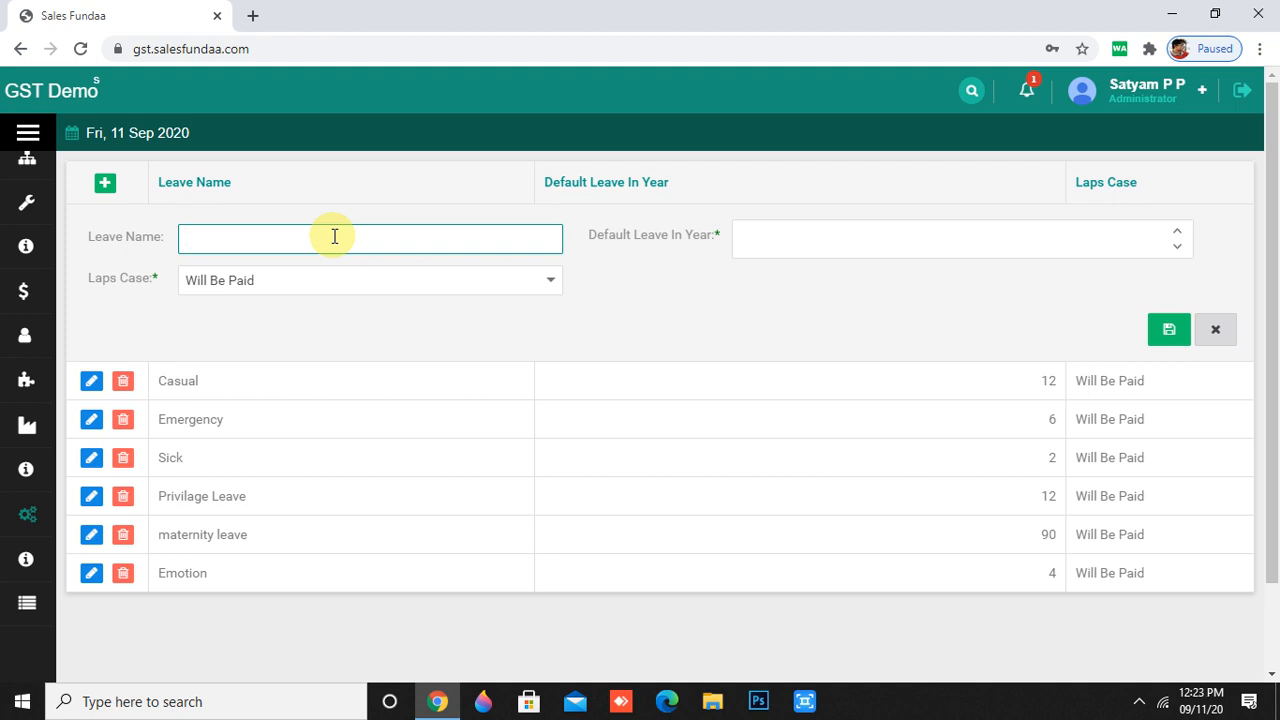
type("urgent")
left_click(800, 241)
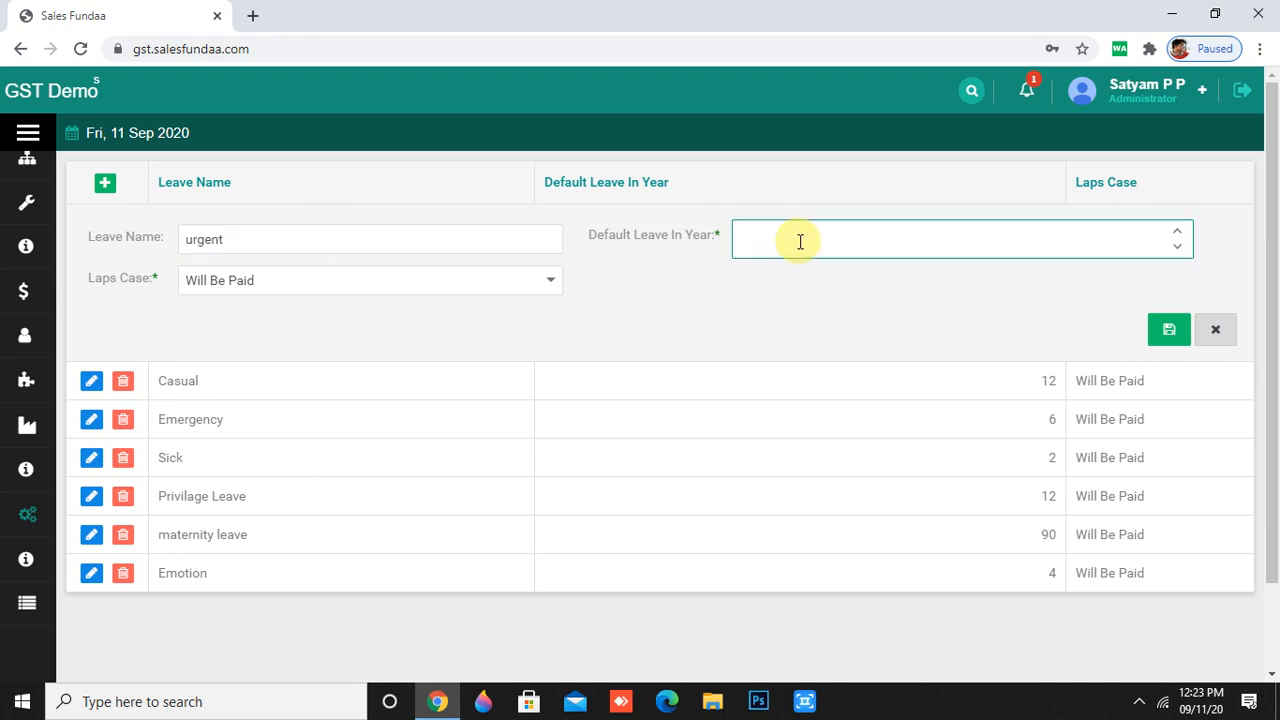
type("12")
left_click(695, 288)
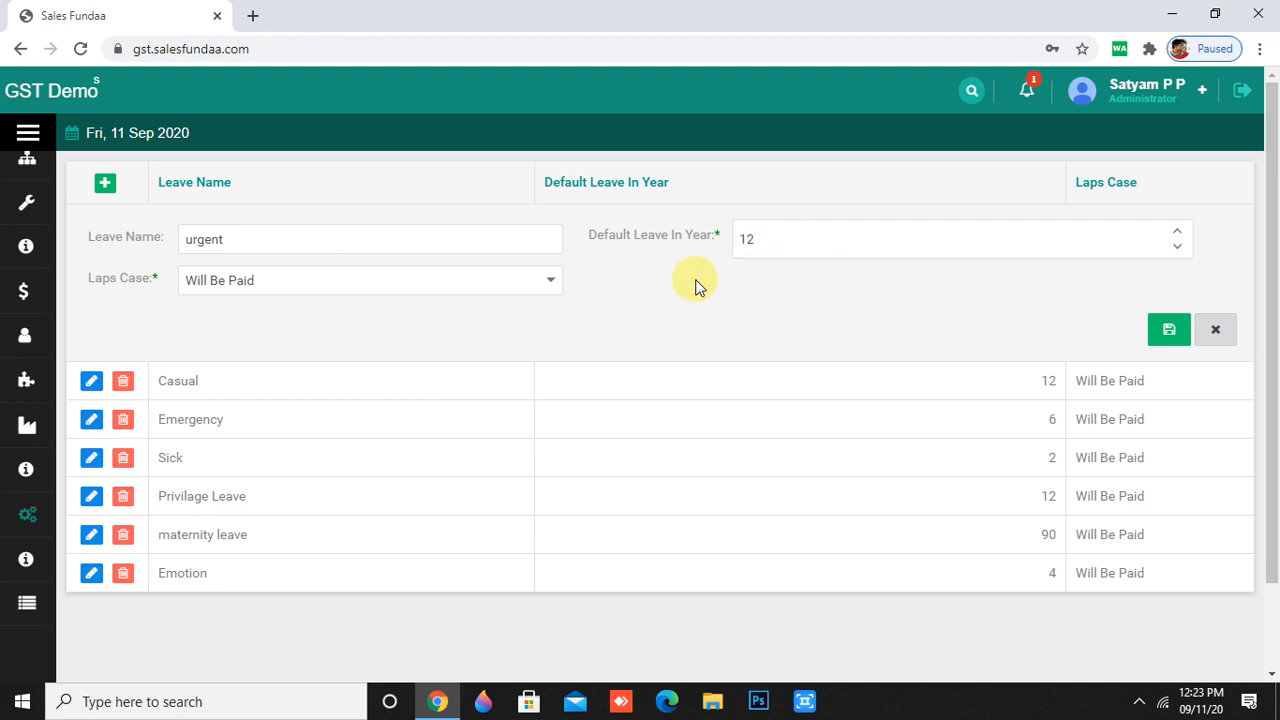
left_click(558, 292)
left_click(414, 342)
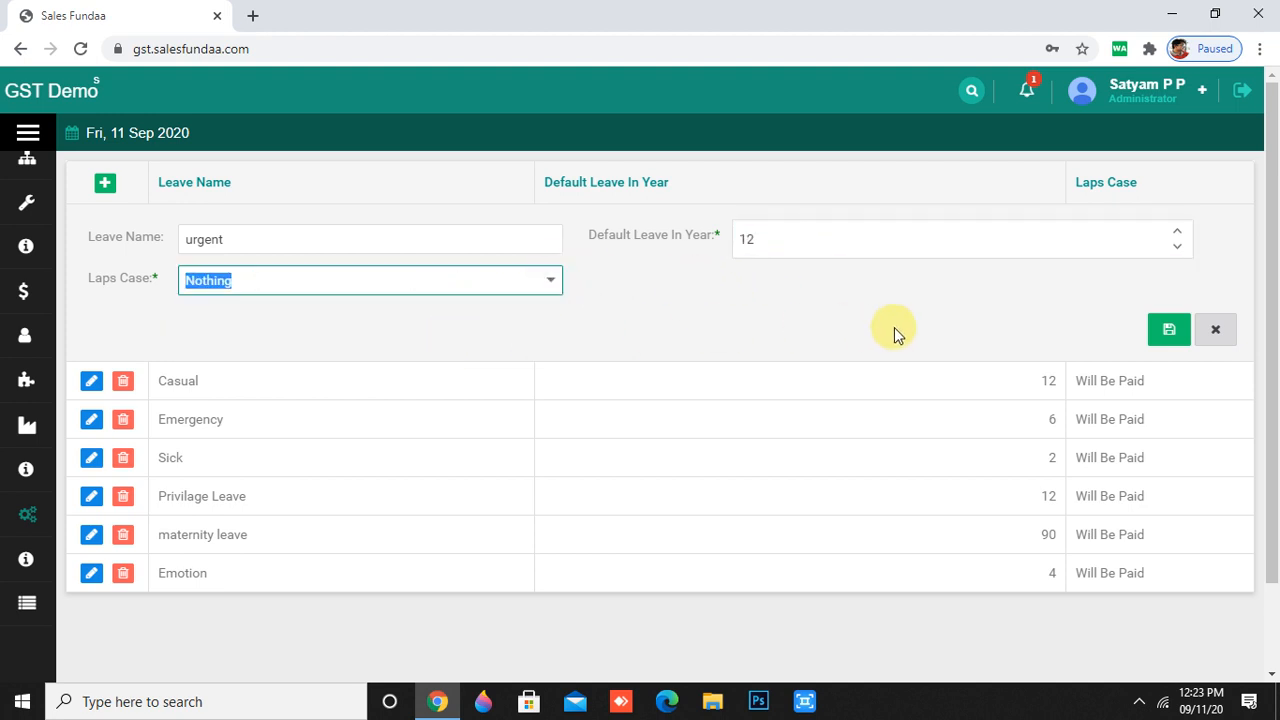
left_click(1167, 331)
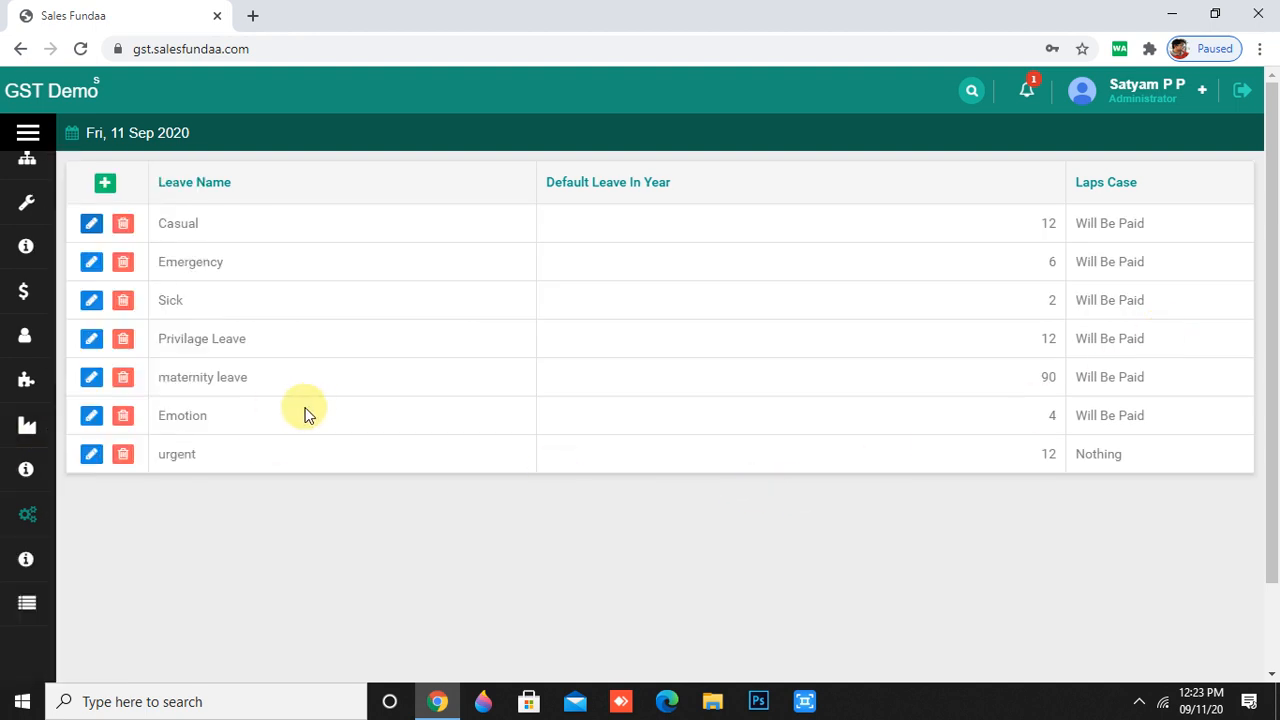
- Open the Manufacturer list of 67 colour-coded makers like Oppo, Samsung and LG
mouse_move(43, 528)
scroll(49, 557, "down", 8)
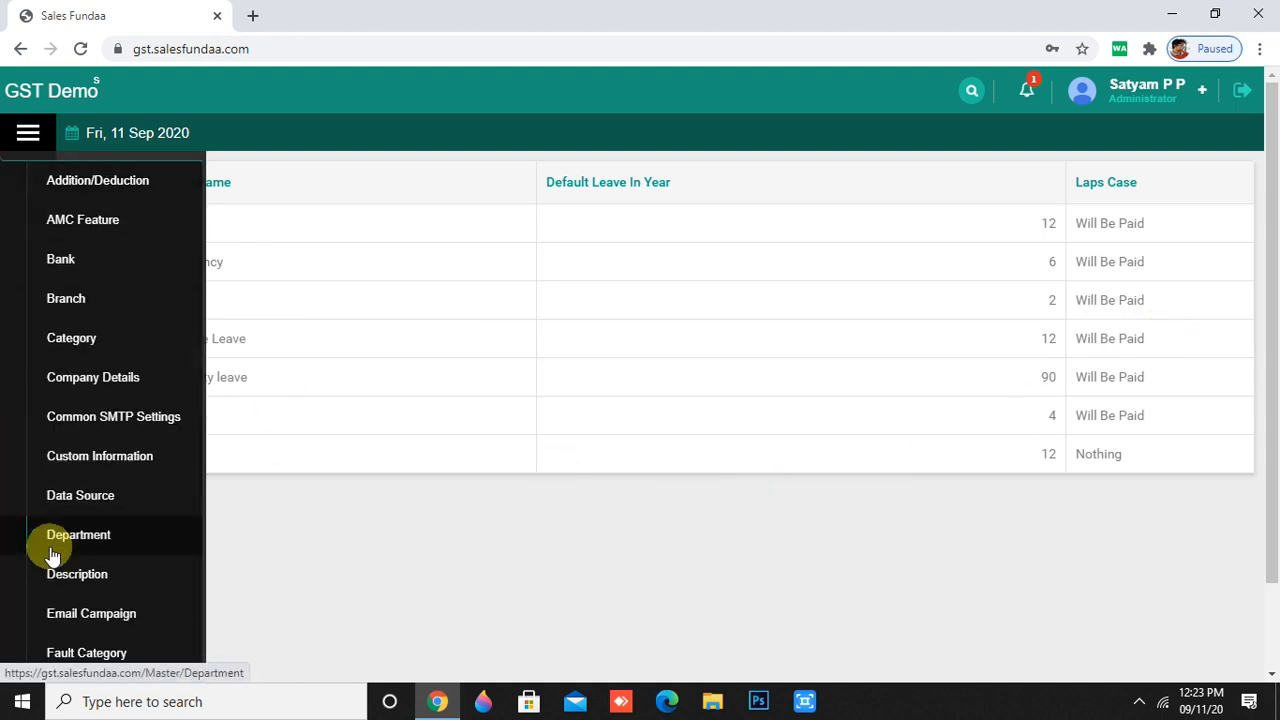
scroll(52, 557, "down", 8)
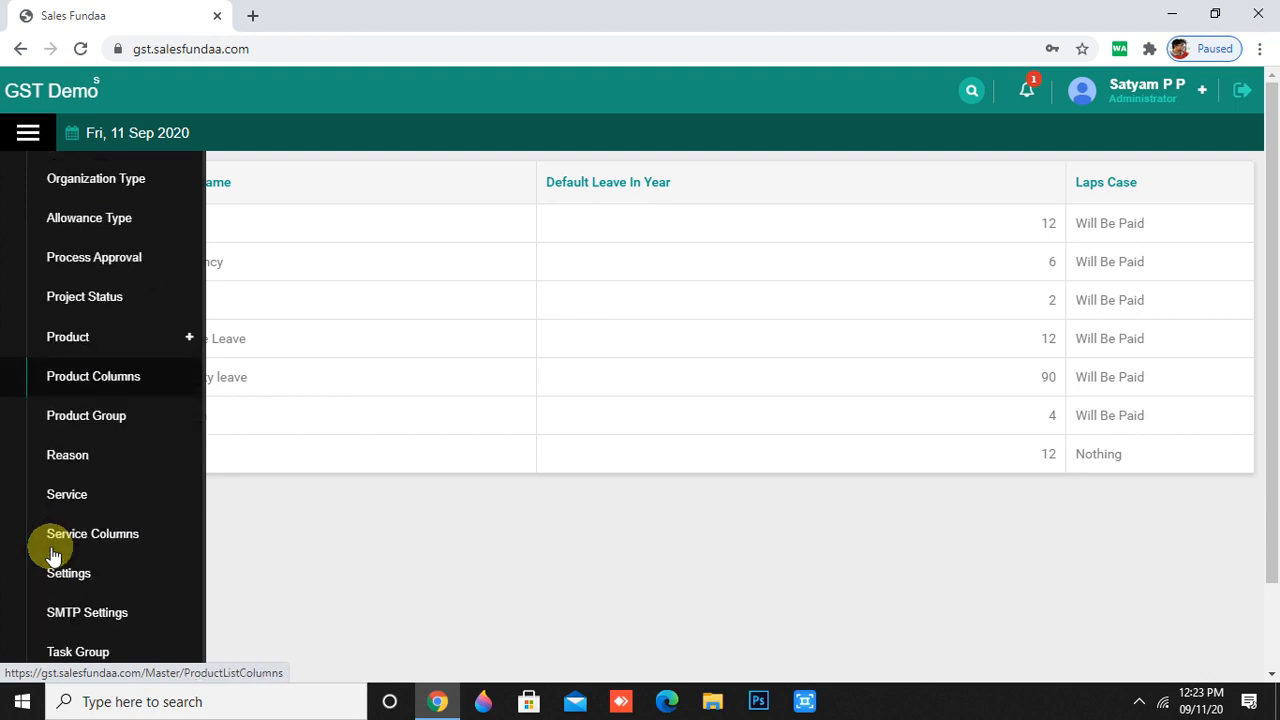
scroll(51, 553, "down", 8)
scroll(49, 548, "up", 5)
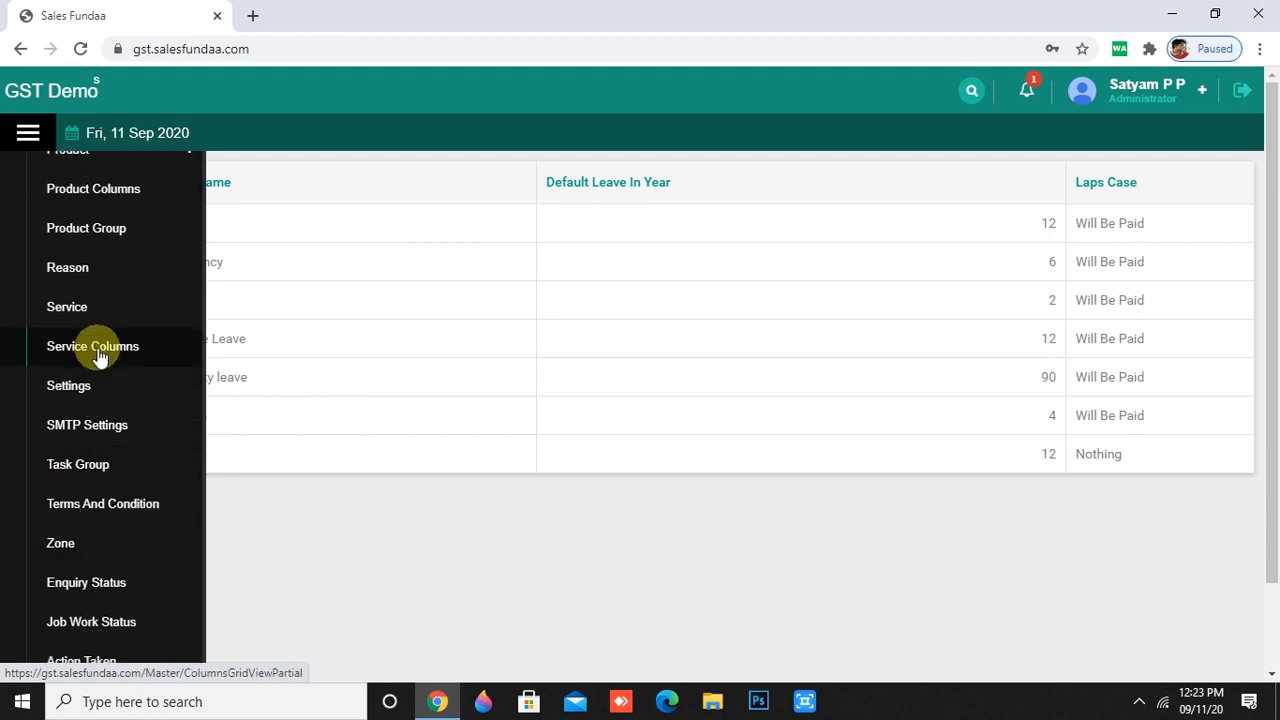
scroll(103, 330, "up", 4)
scroll(103, 317, "up", 1)
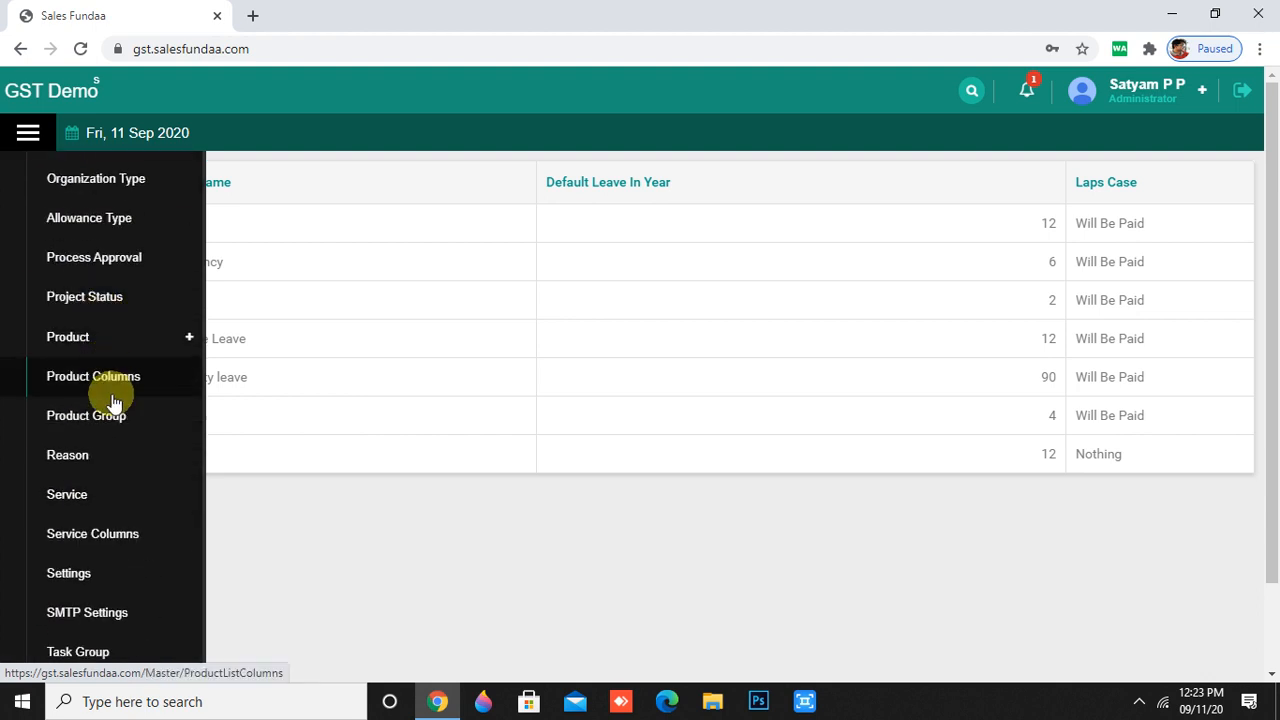
scroll(128, 265, "up", 4)
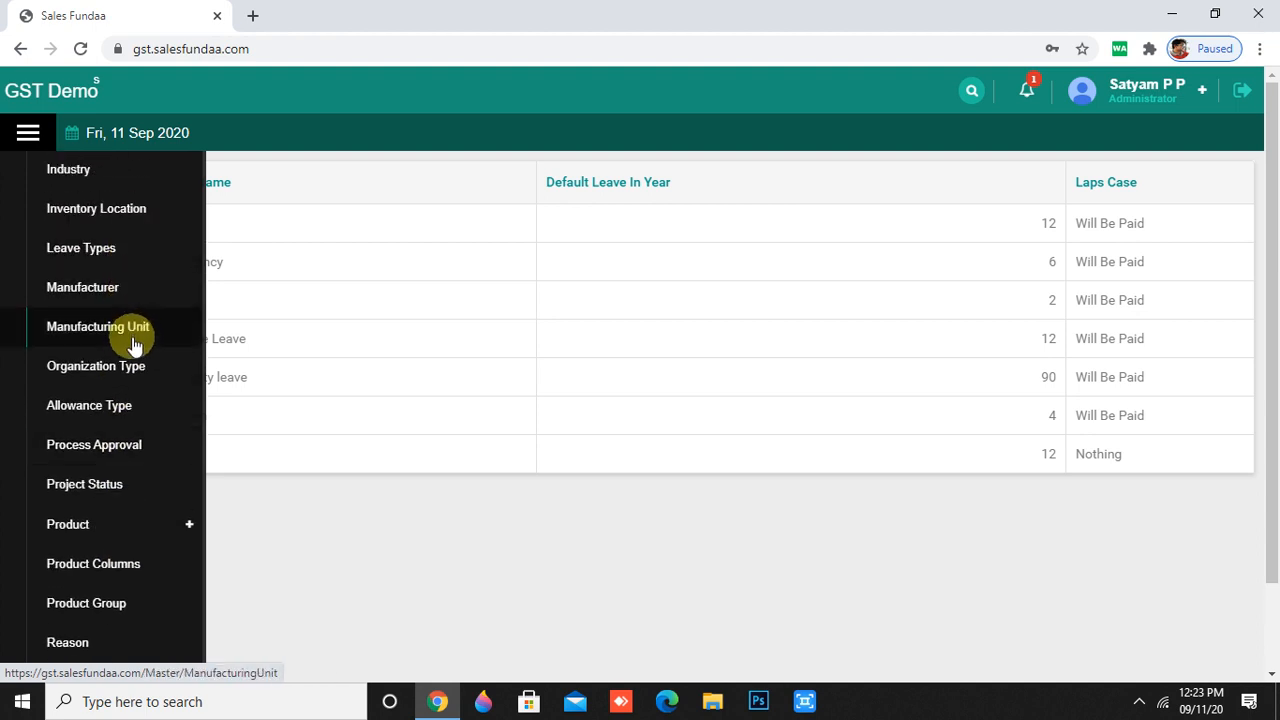
left_click(127, 290)
scroll(365, 352, "down", 1)
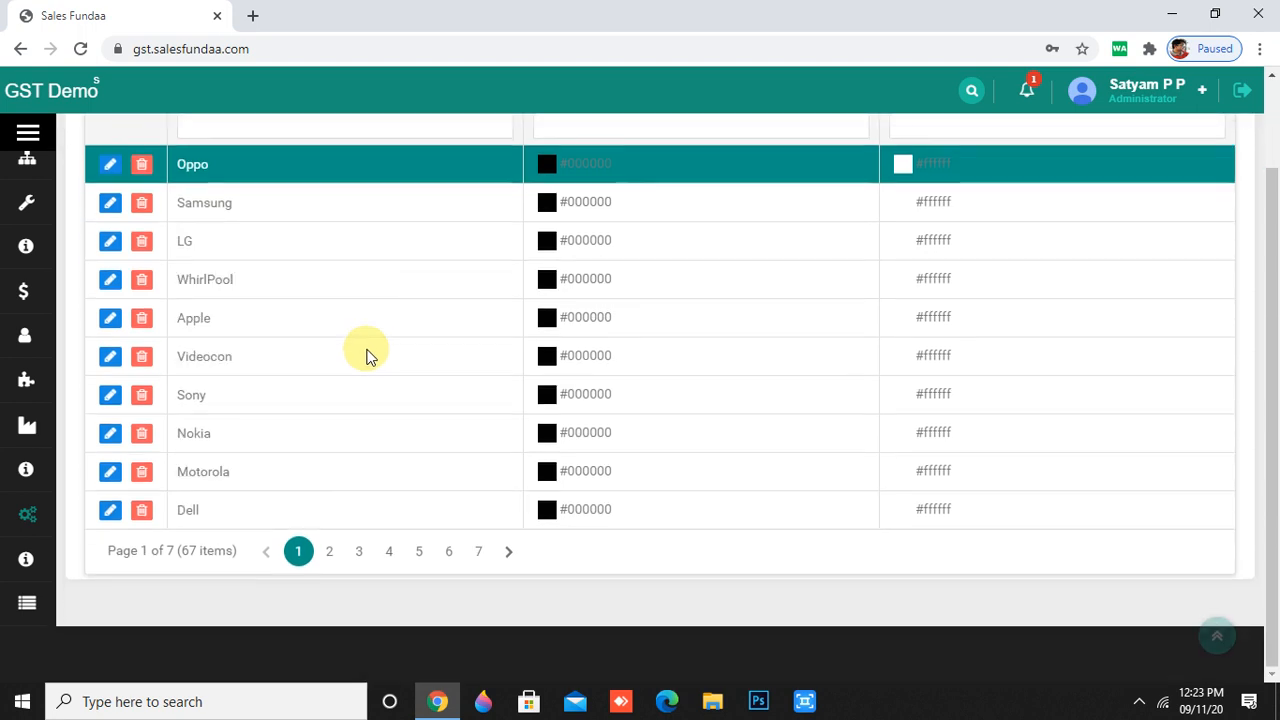
scroll(365, 357, "up", 1)
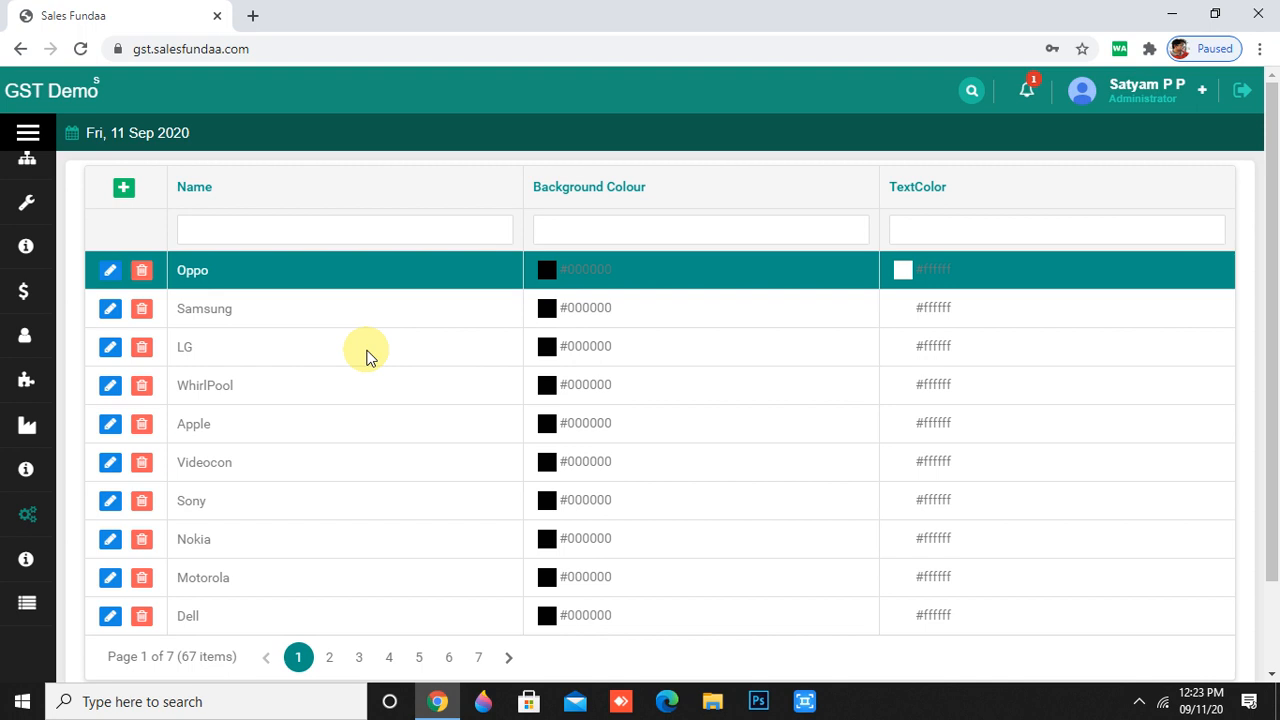
- Save manufacturer 'oppo reno' with background #99CC00 and text #FF6600, then view page 7
left_click(125, 192)
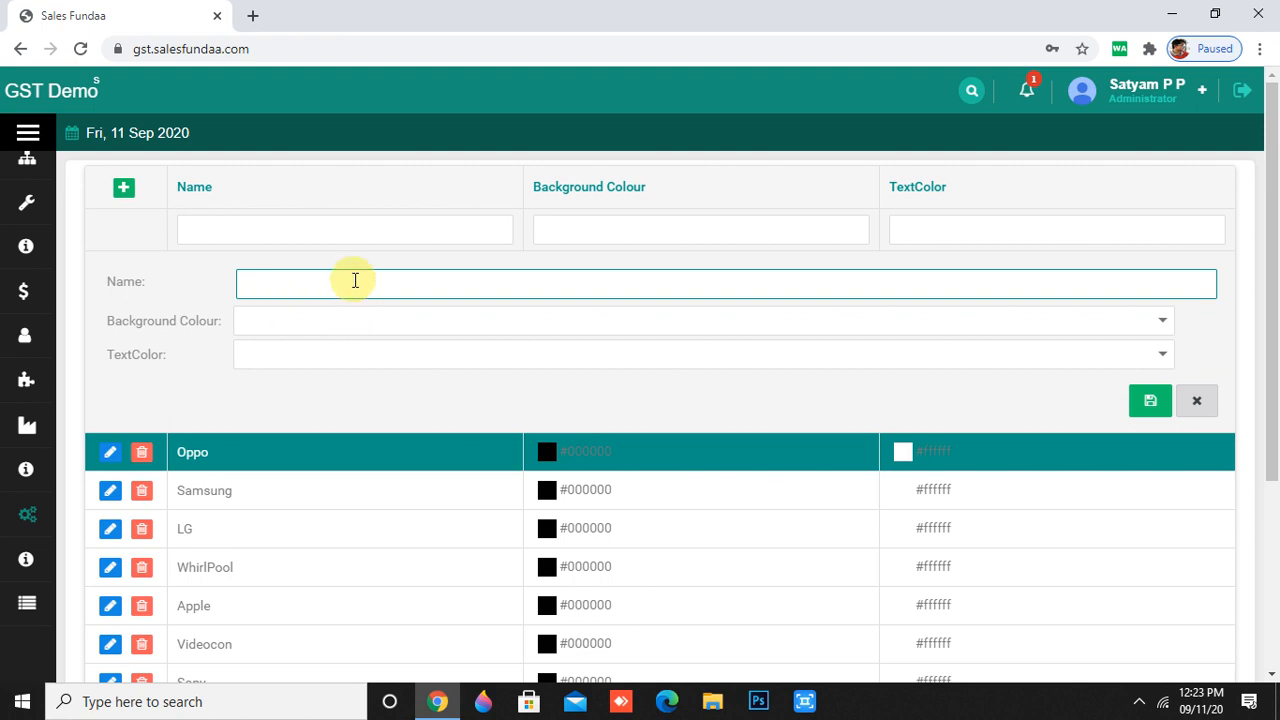
type("oppo reno")
left_click(431, 319)
left_click(1160, 320)
scroll(1130, 322, "down", 1)
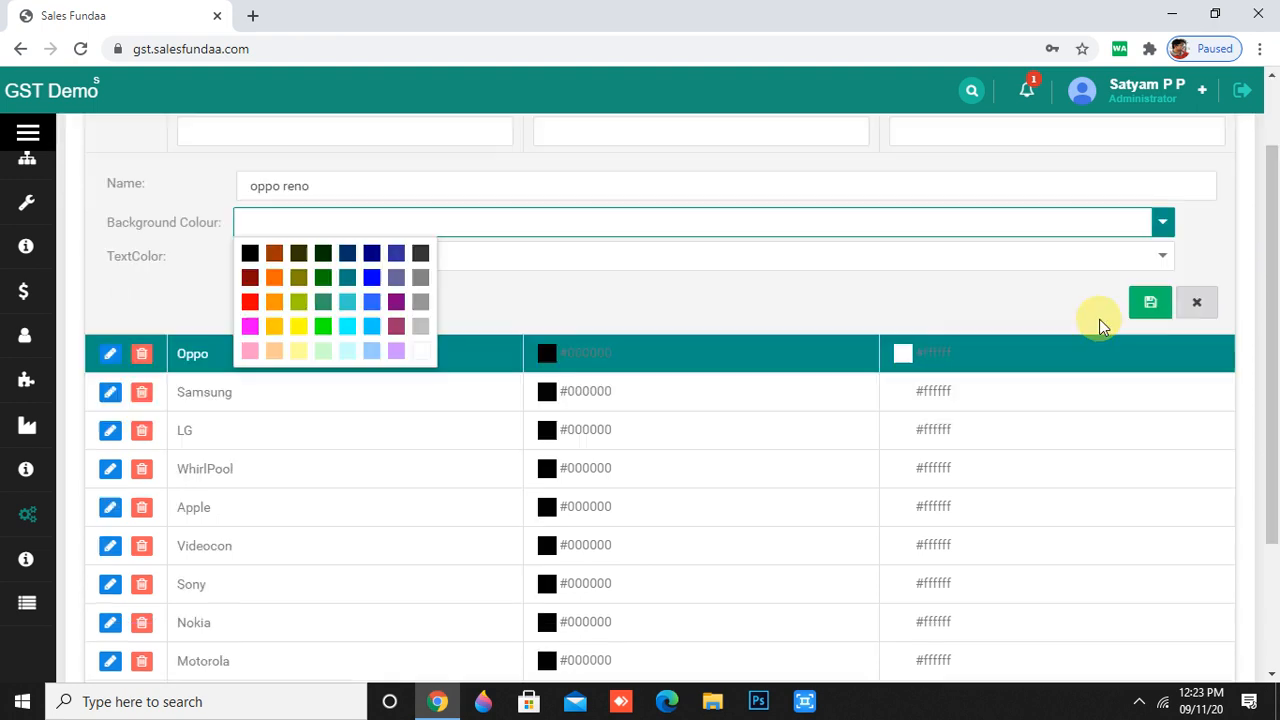
left_click(299, 303)
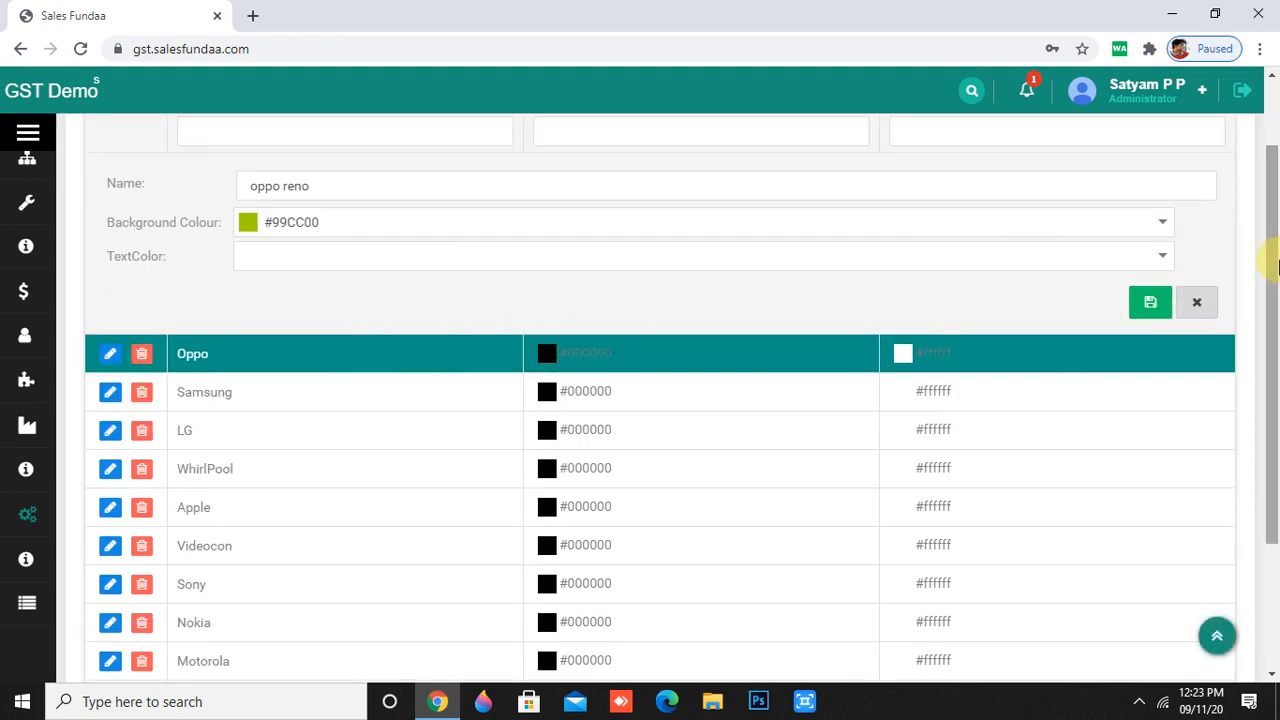
left_click(1160, 260)
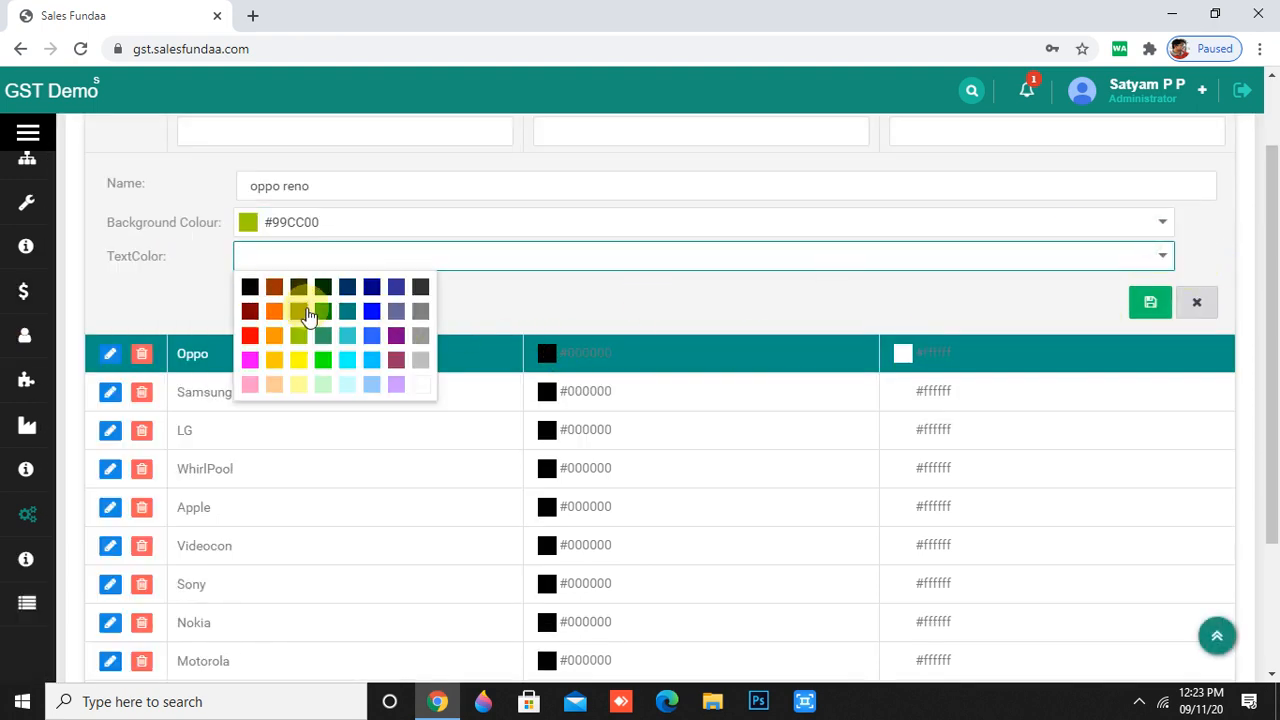
left_click(274, 281)
left_click(1150, 305)
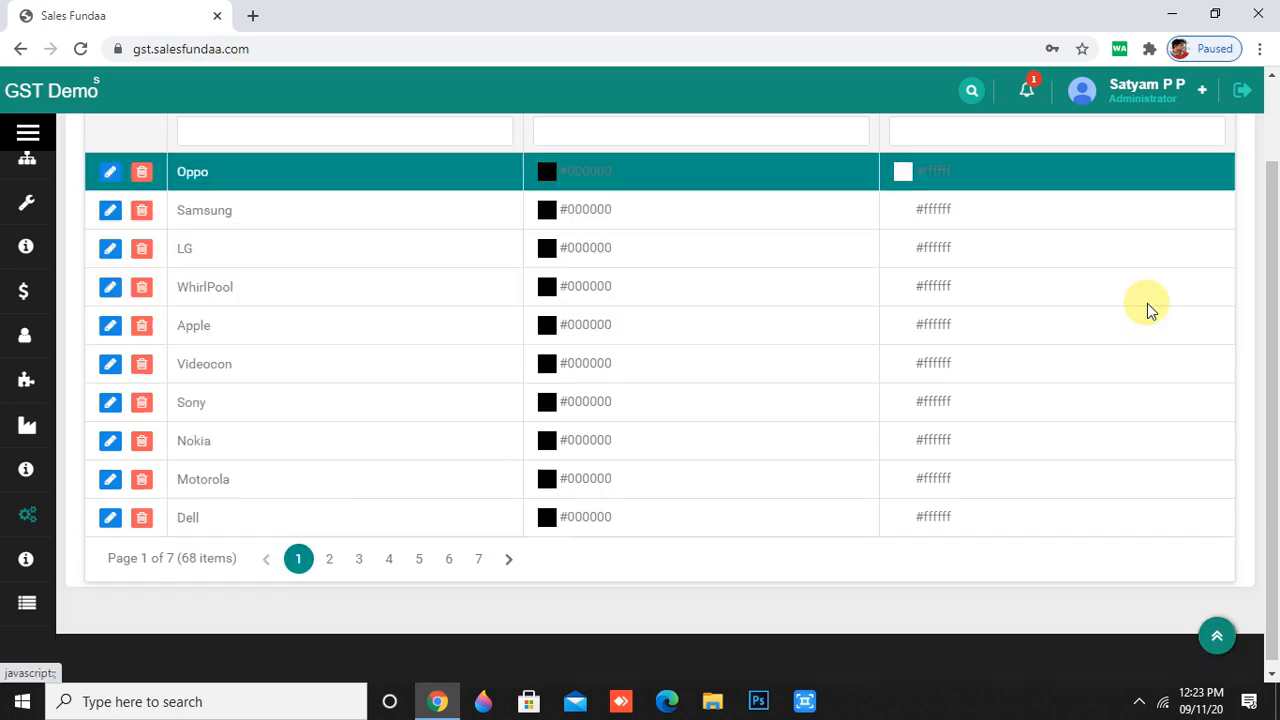
left_click(478, 560)
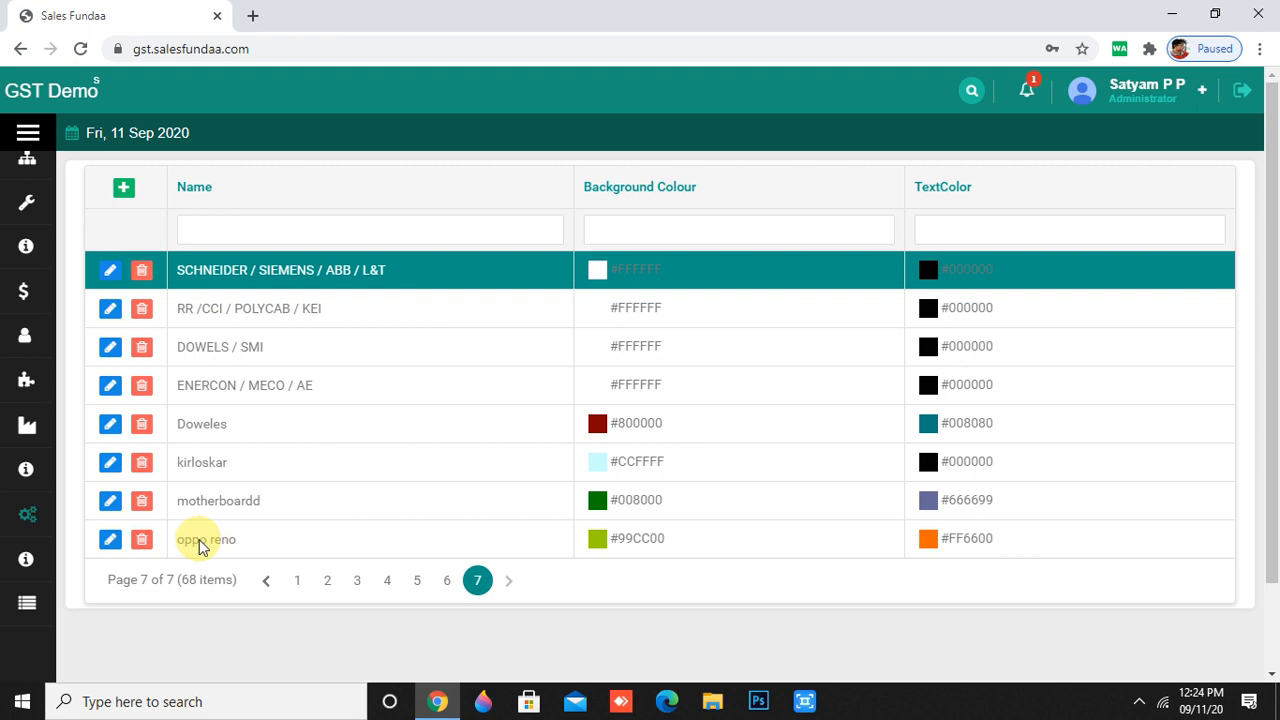
- Open the Bank master list
mouse_move(47, 597)
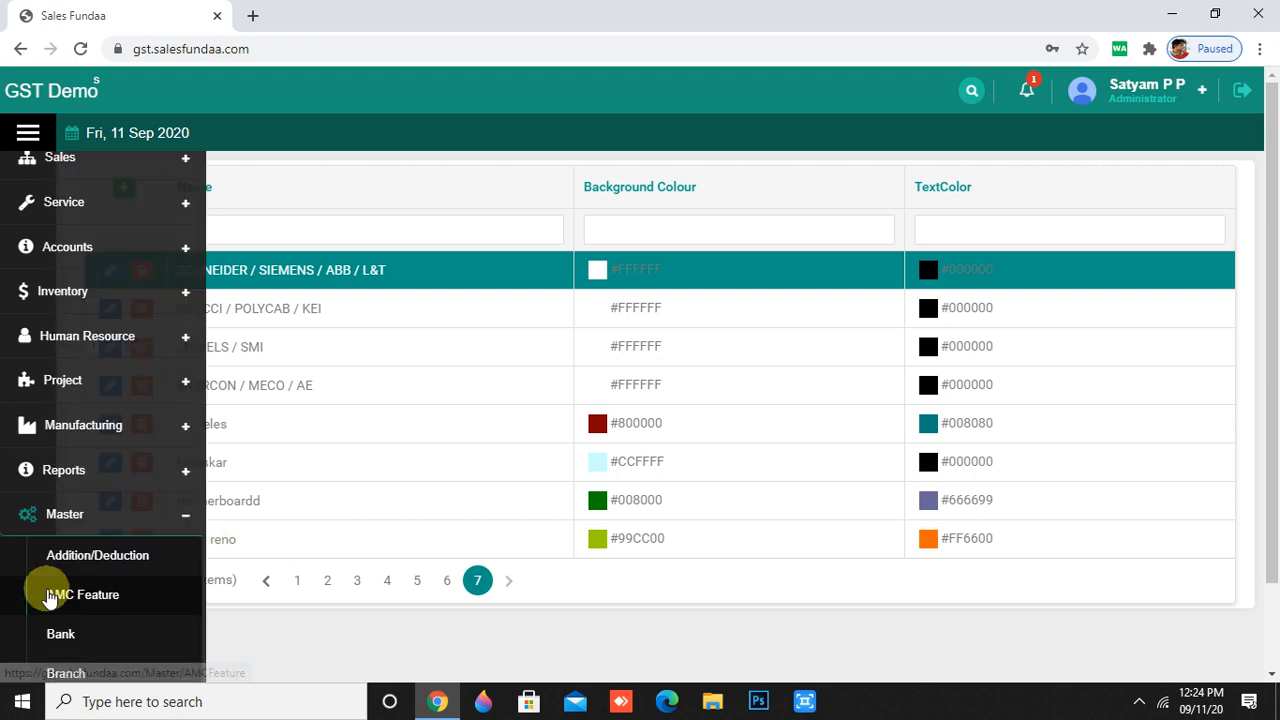
scroll(9, 586, "down", 5)
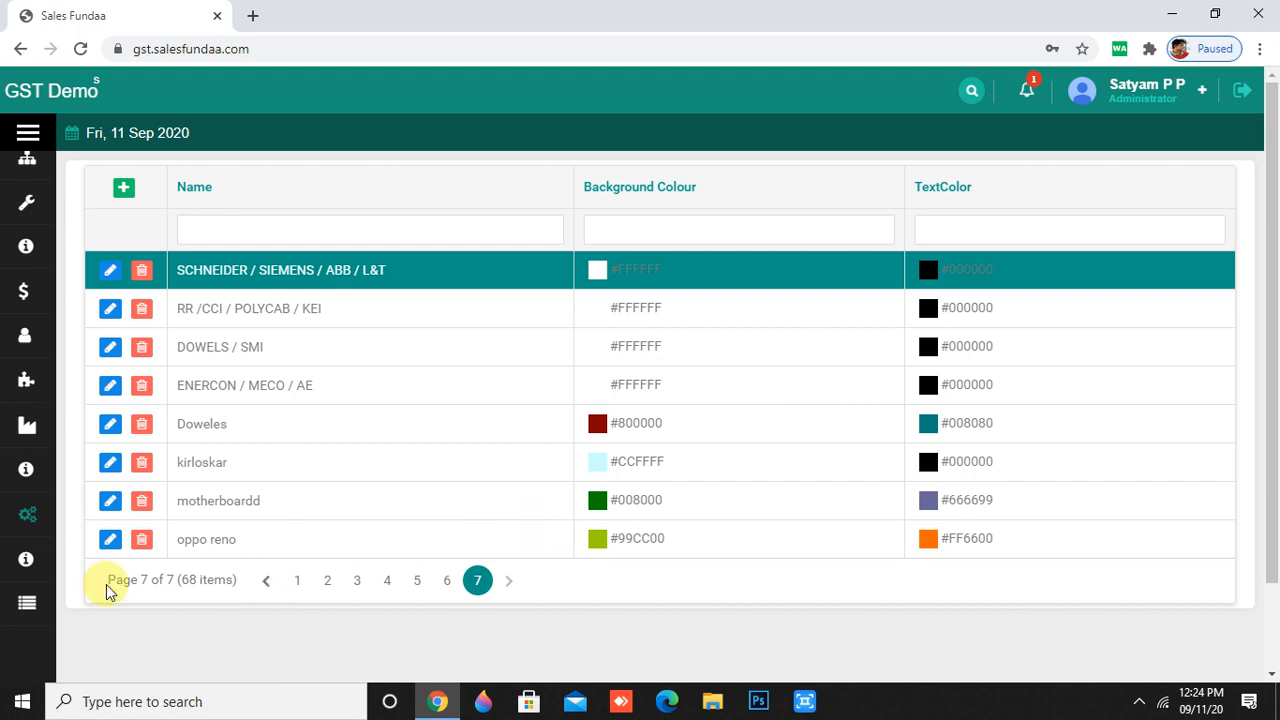
scroll(40, 590, "down", 3)
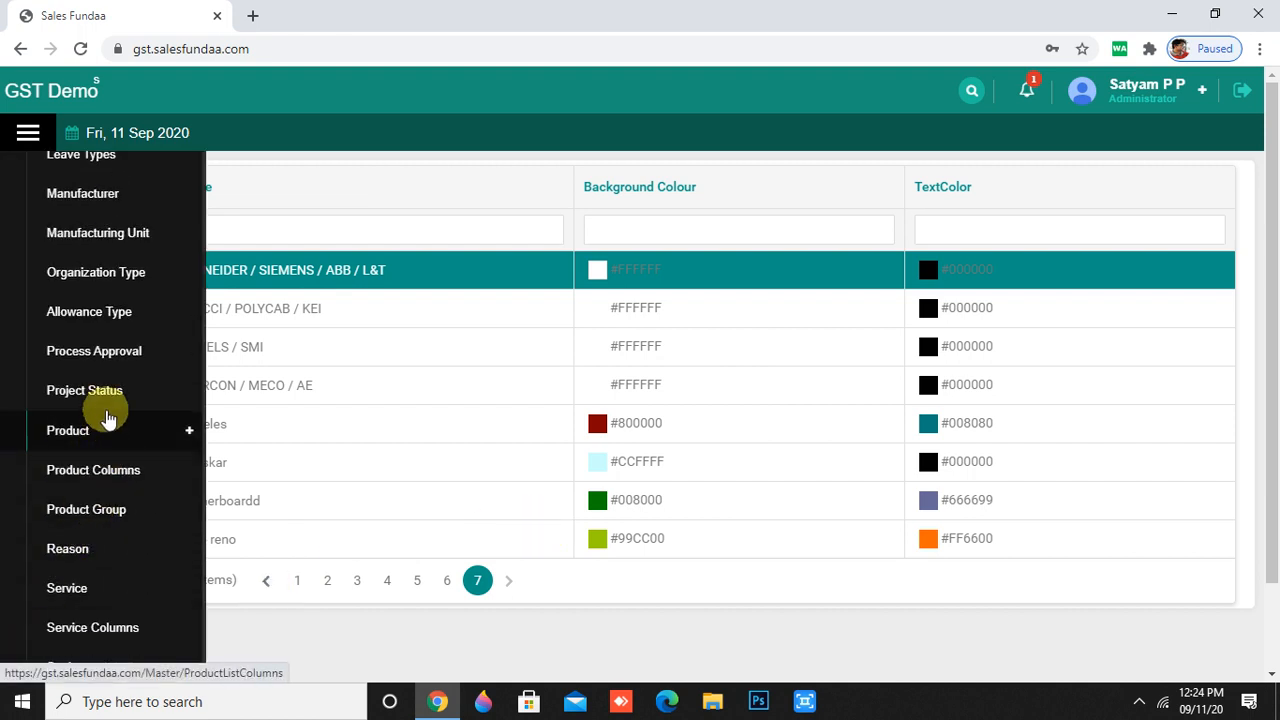
left_click(130, 311)
scroll(316, 316, "down", 1)
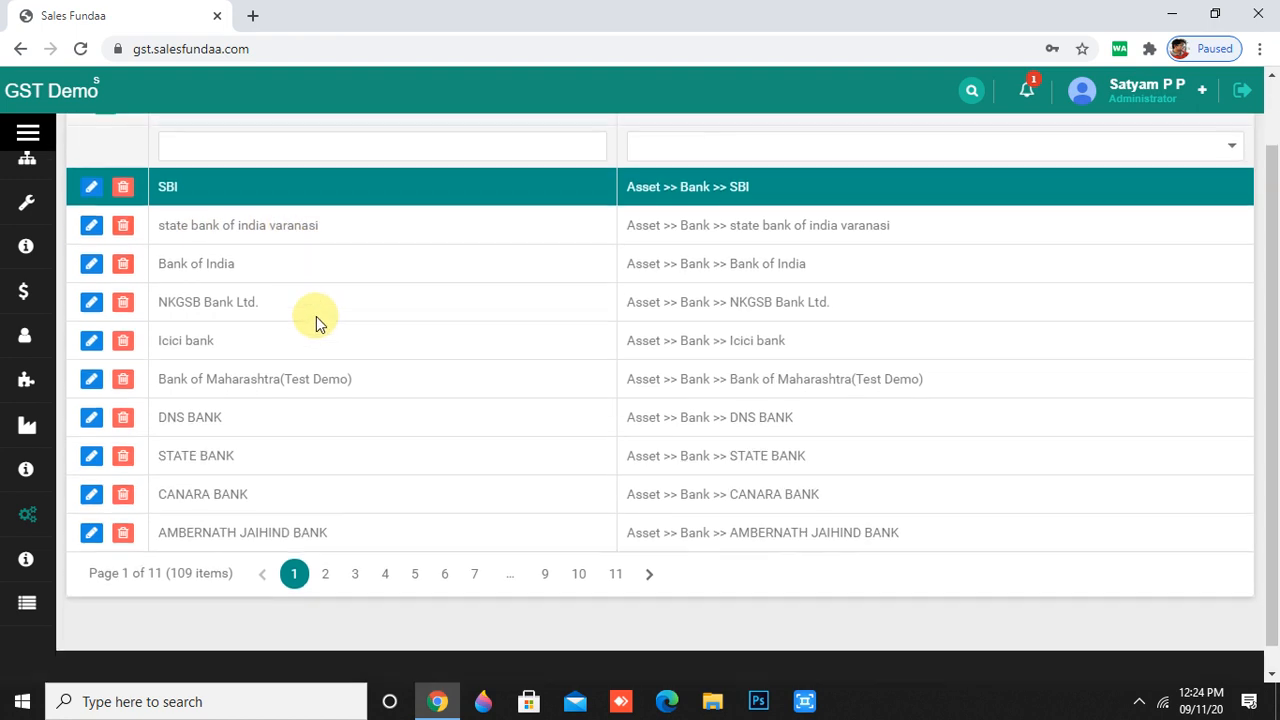
scroll(319, 326, "up", 1)
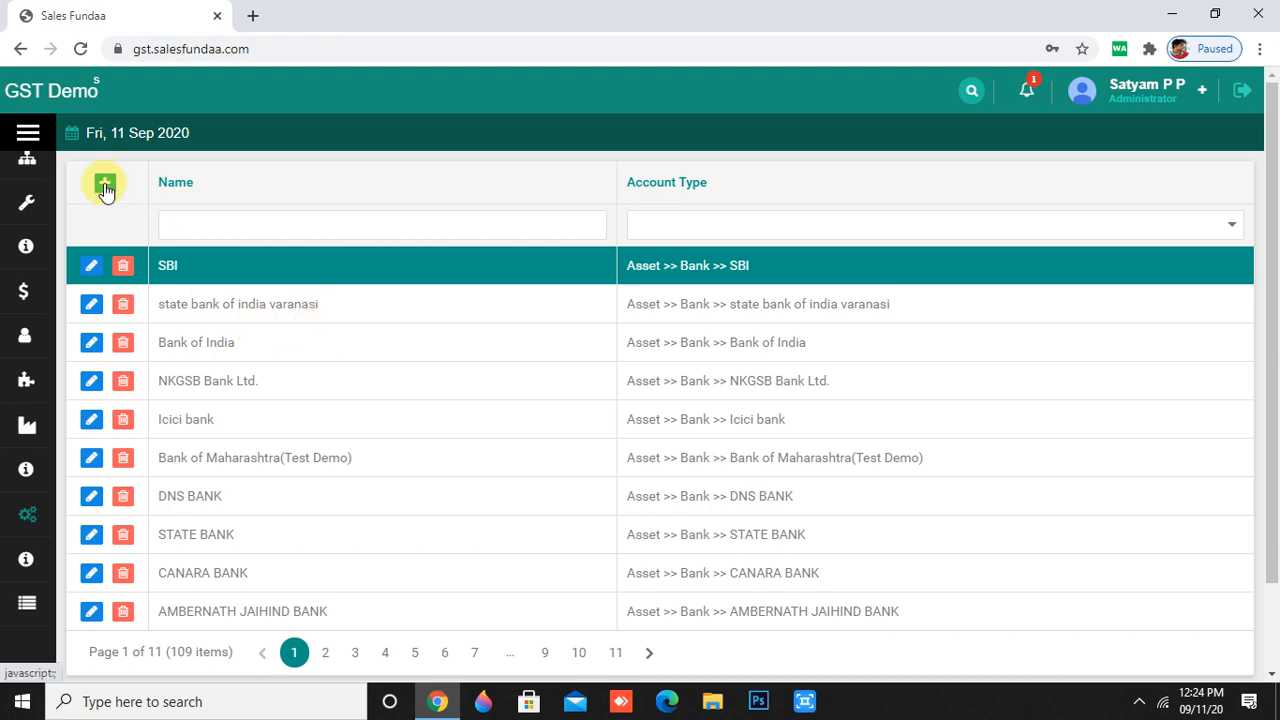
- Bring up the blank Name and Account Type form for a new bank
mouse_move(23, 380)
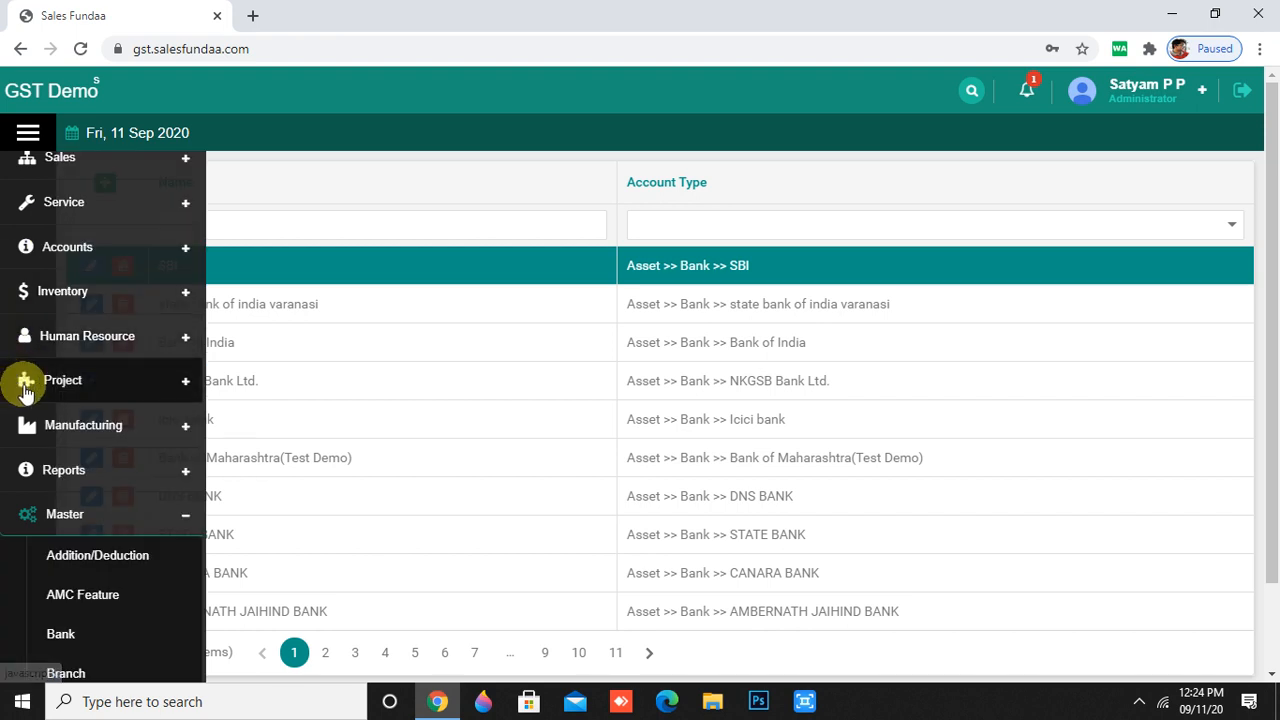
scroll(157, 530, "down", 6)
scroll(155, 532, "down", 5)
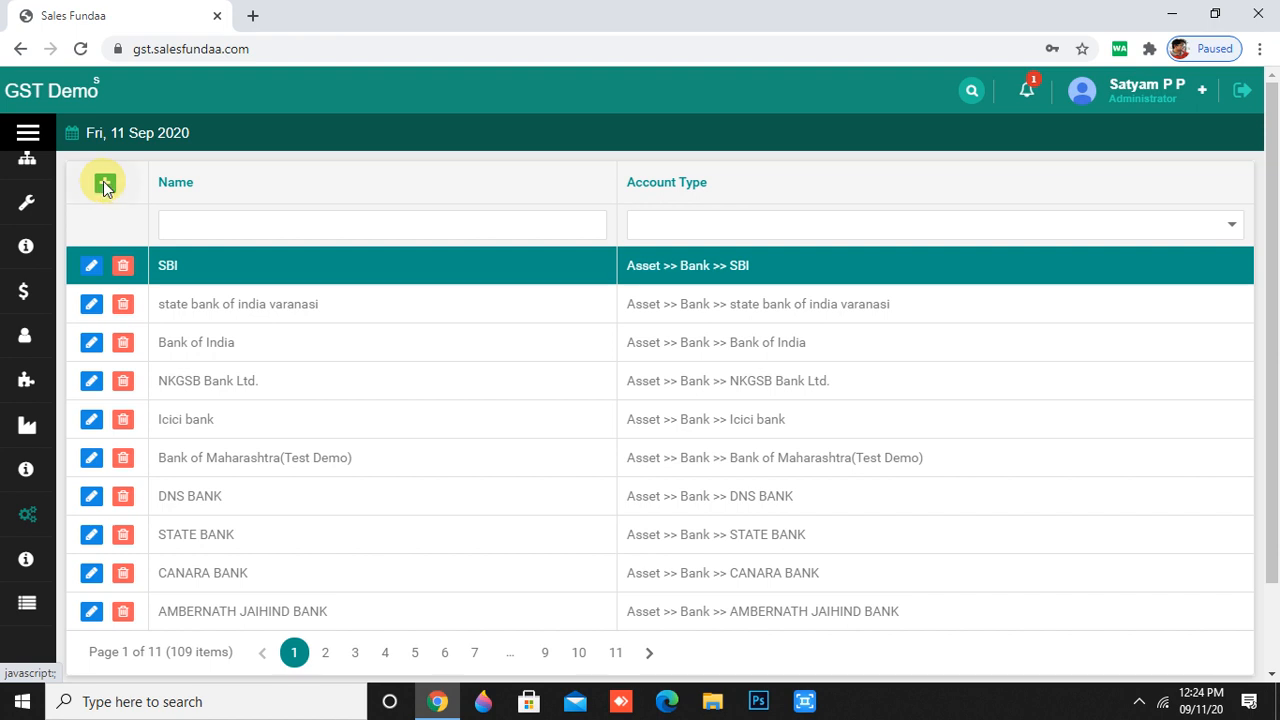
left_click(105, 185)
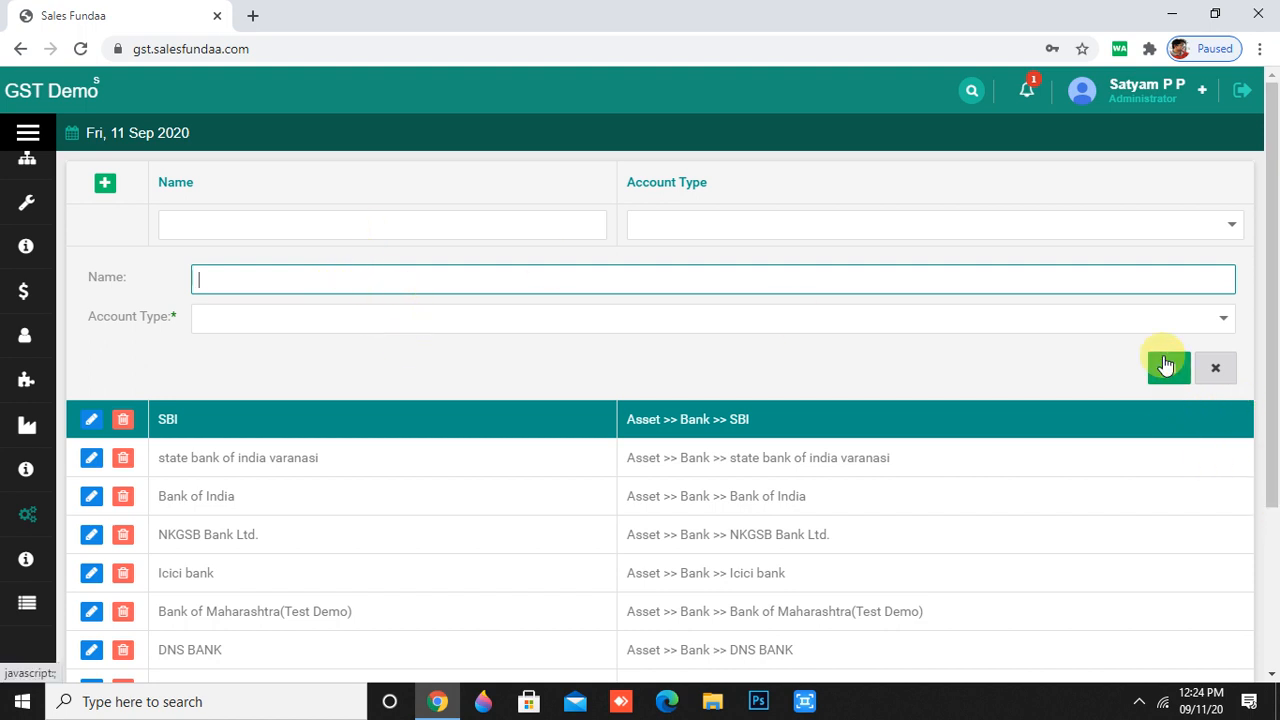
mouse_move(90, 536)
scroll(90, 542, "down", 5)
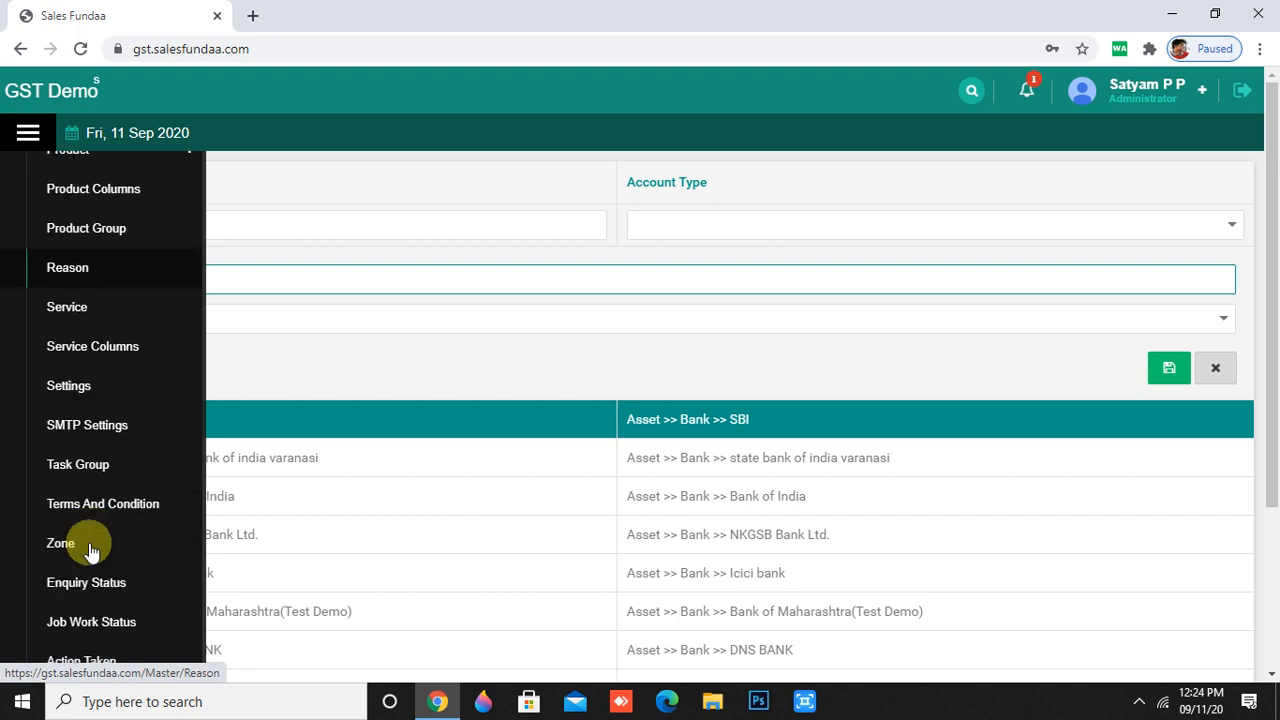
scroll(121, 314, "up", 3)
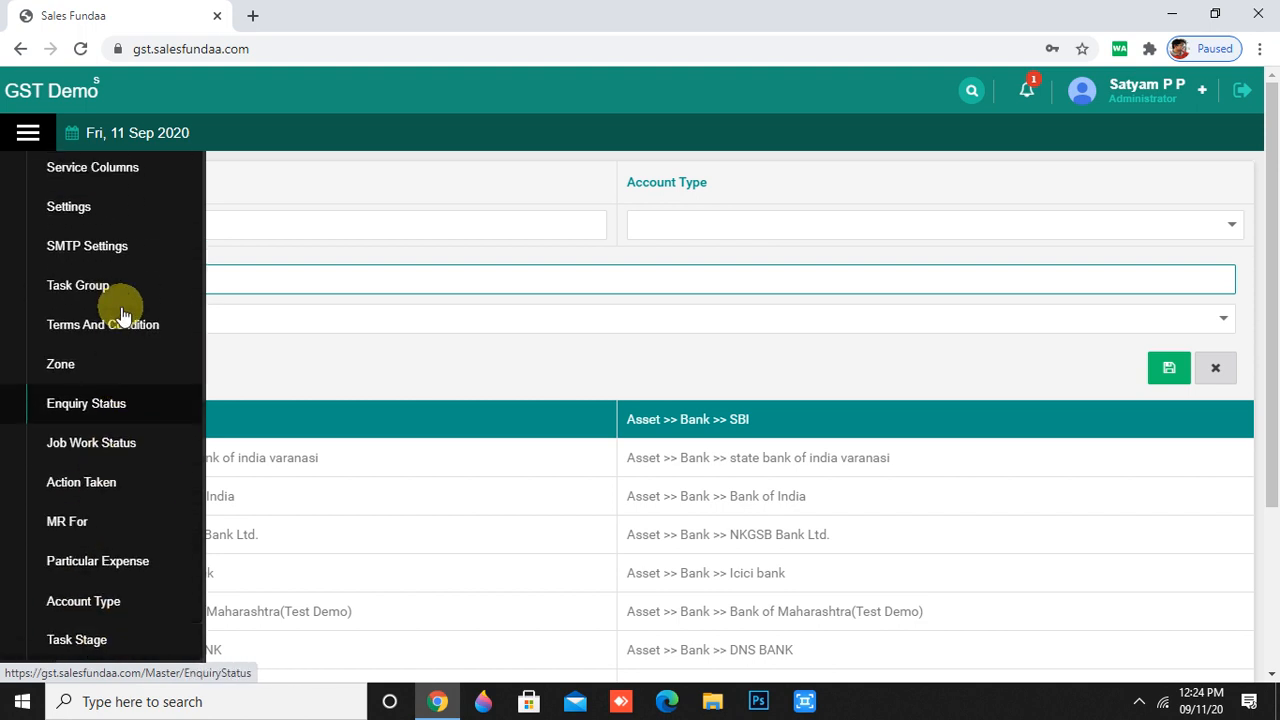
scroll(121, 314, "up", 1)
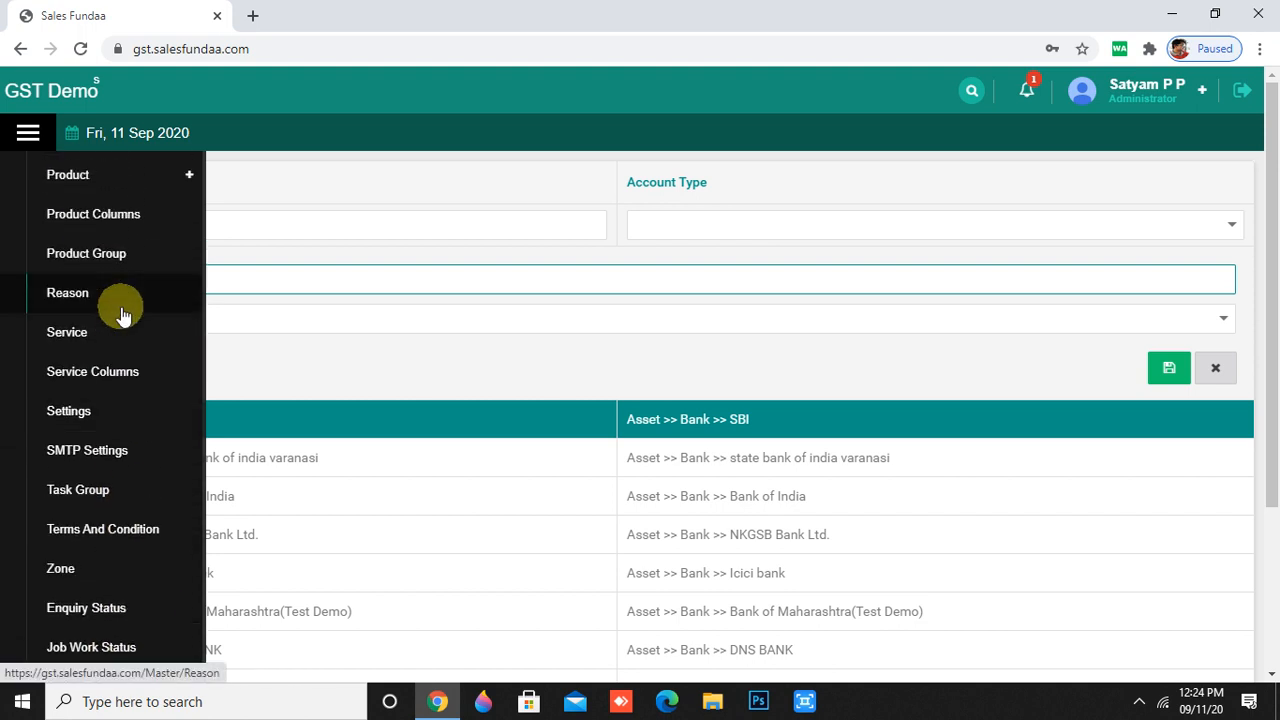
scroll(121, 316, "up", 2)
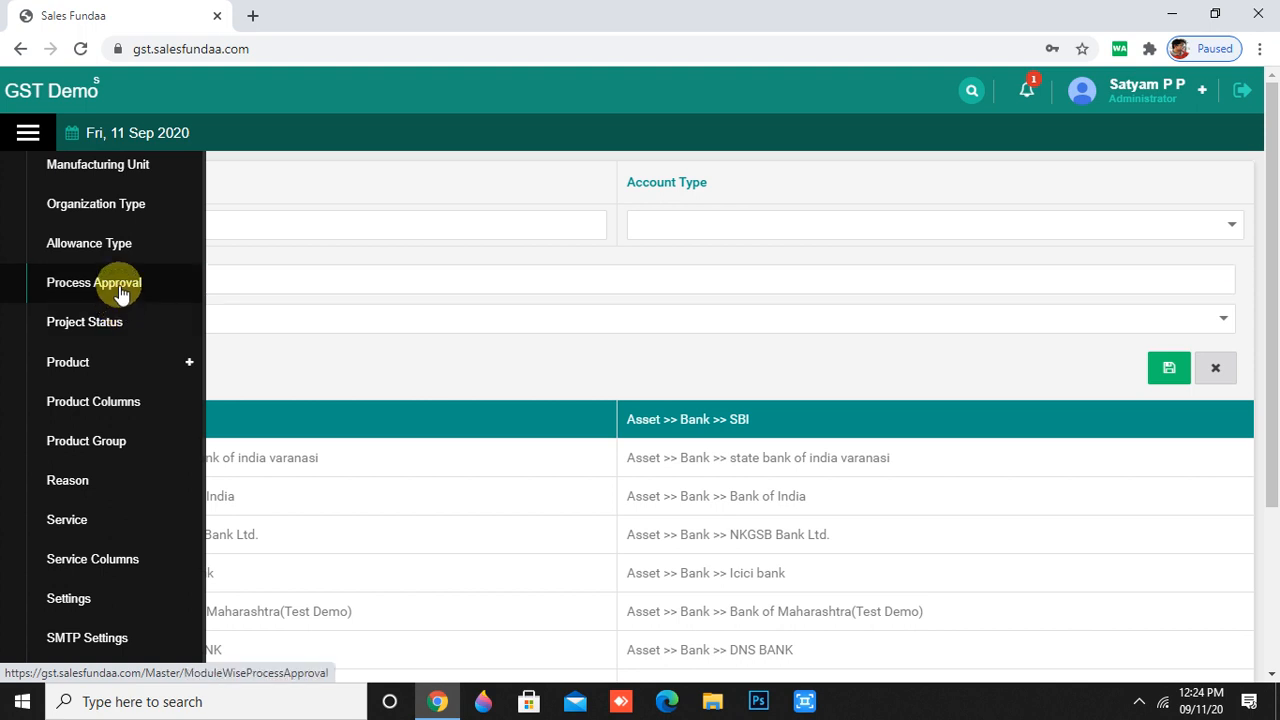
- Open the Process Approval master showing stages like Quotation Price approval
left_click(120, 290)
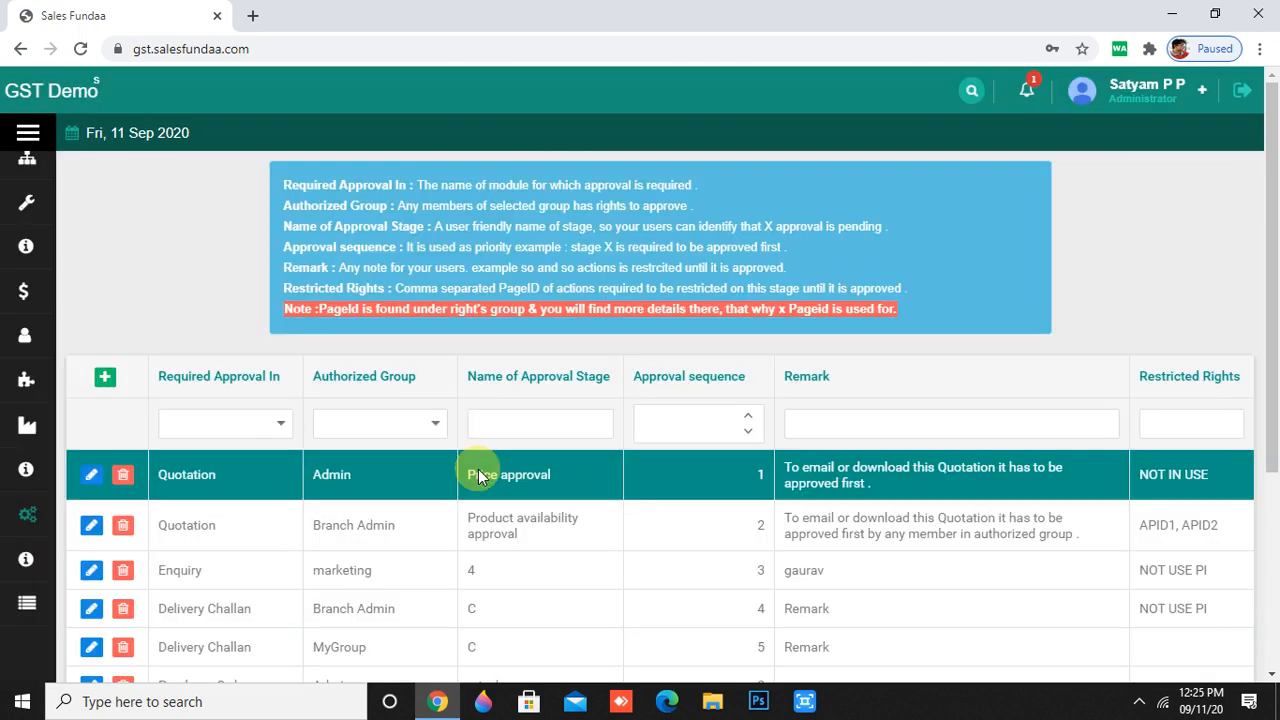
scroll(498, 490, "down", 1)
scroll(498, 490, "up", 1)
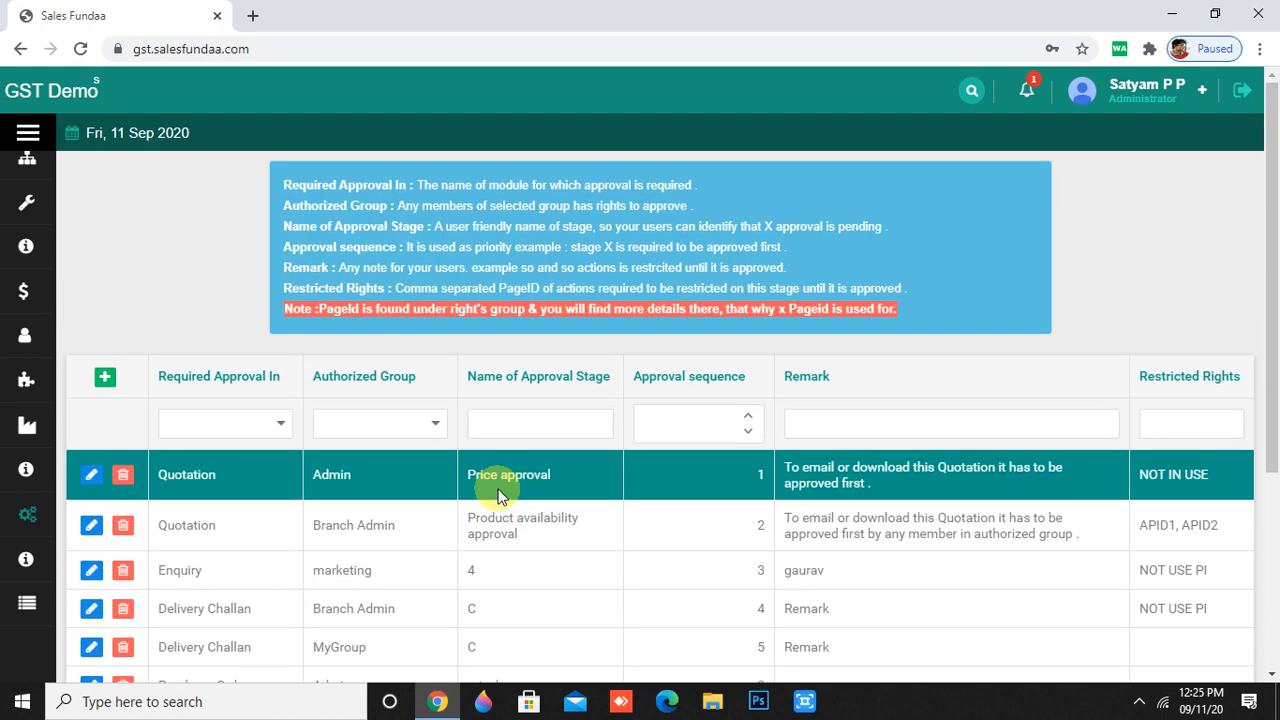
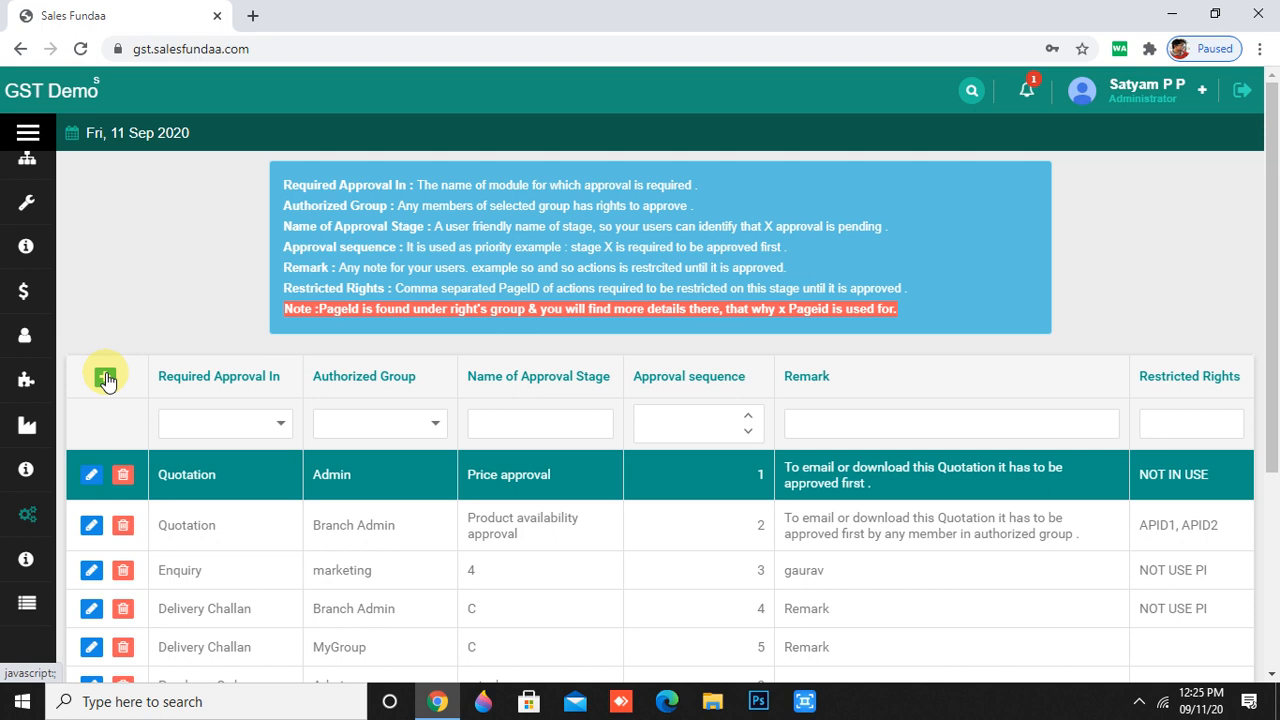
- Start a new approval stage 8 for Quotation with abc as the authorized group
left_click(105, 378)
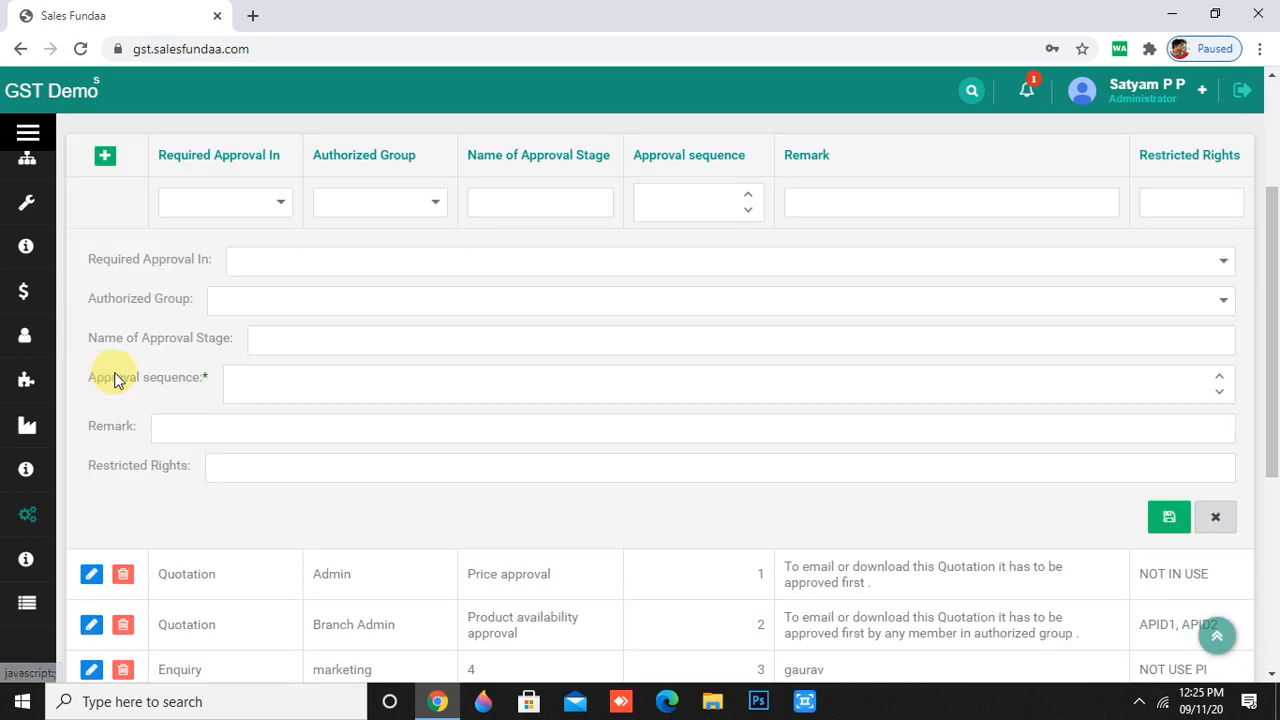
left_click(1224, 263)
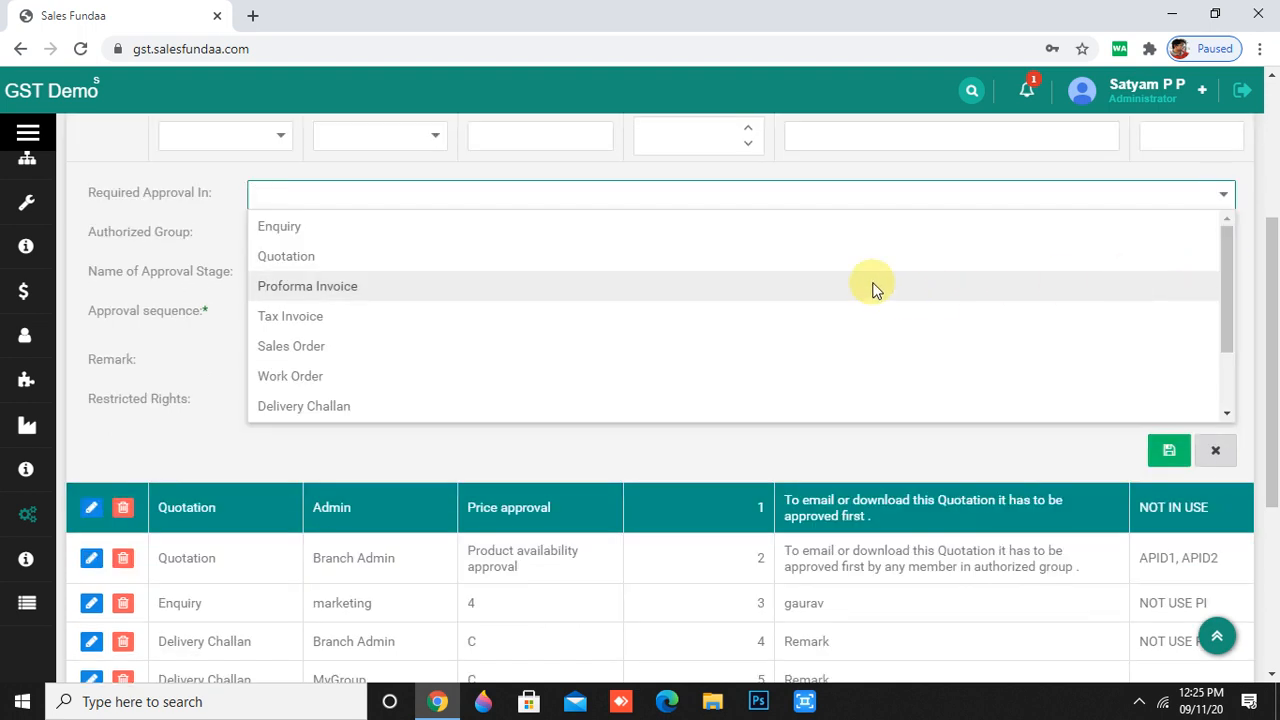
left_click(557, 262)
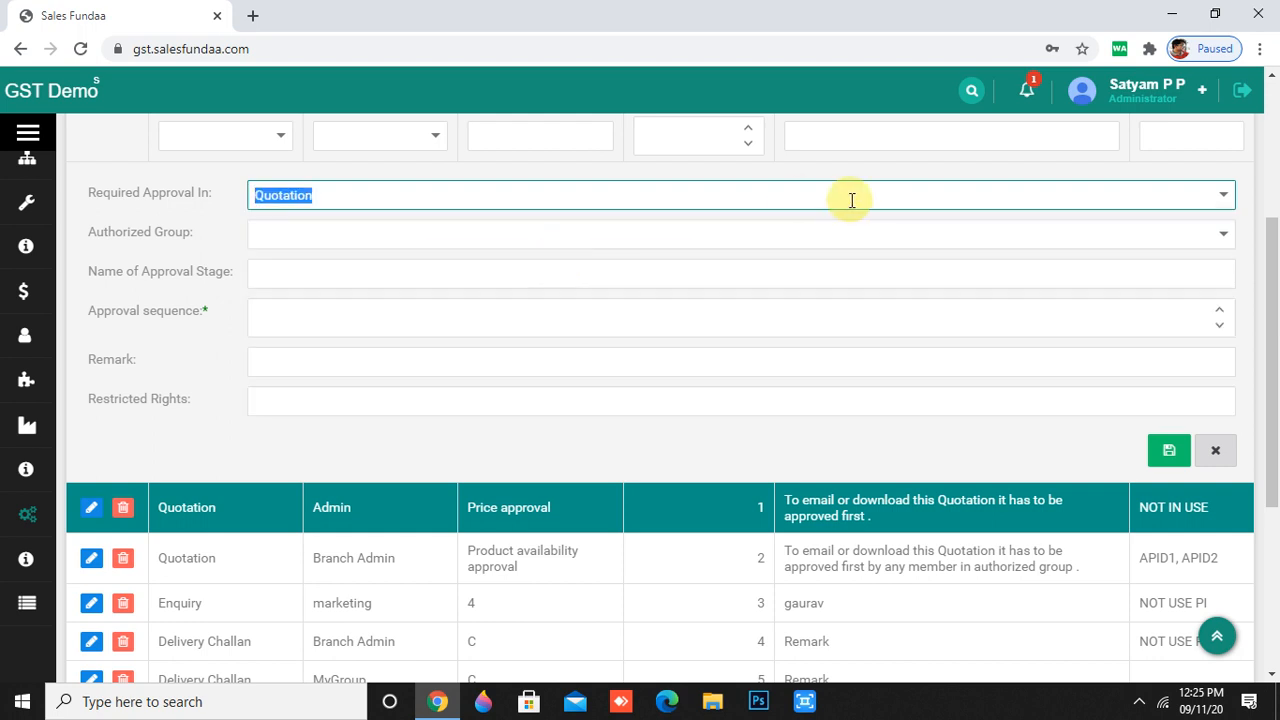
left_click(1223, 235)
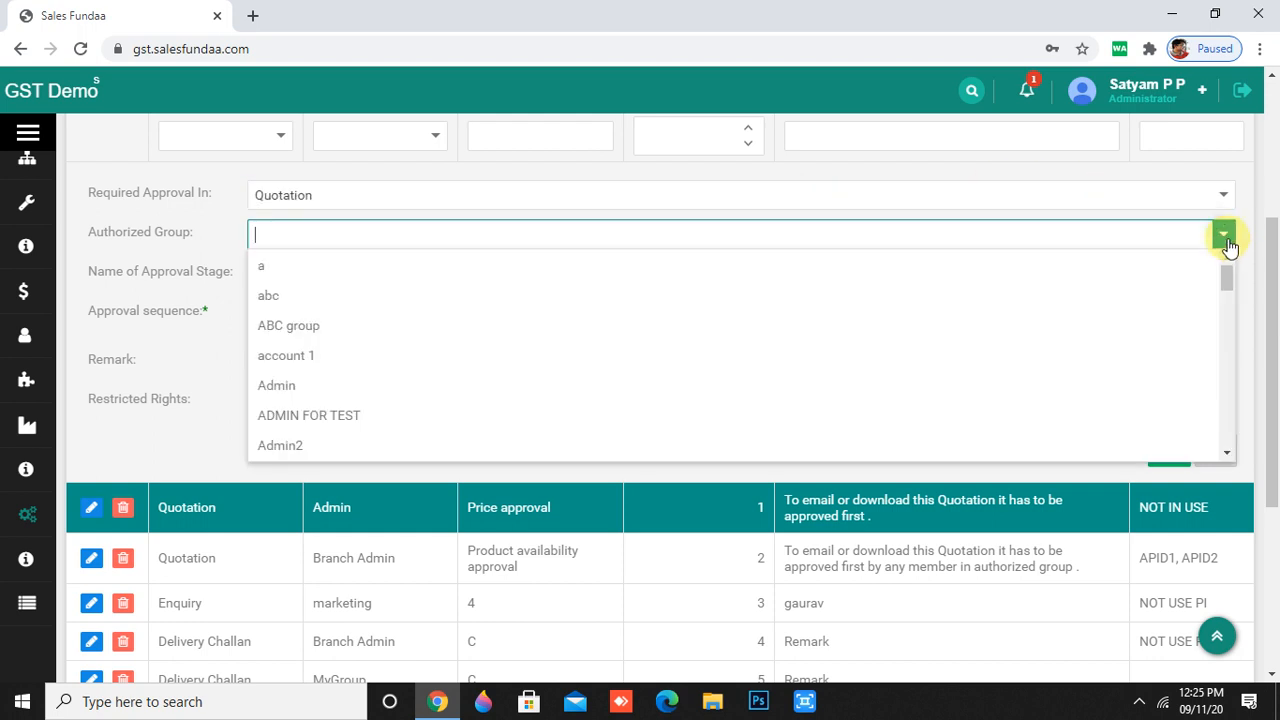
left_click(959, 299)
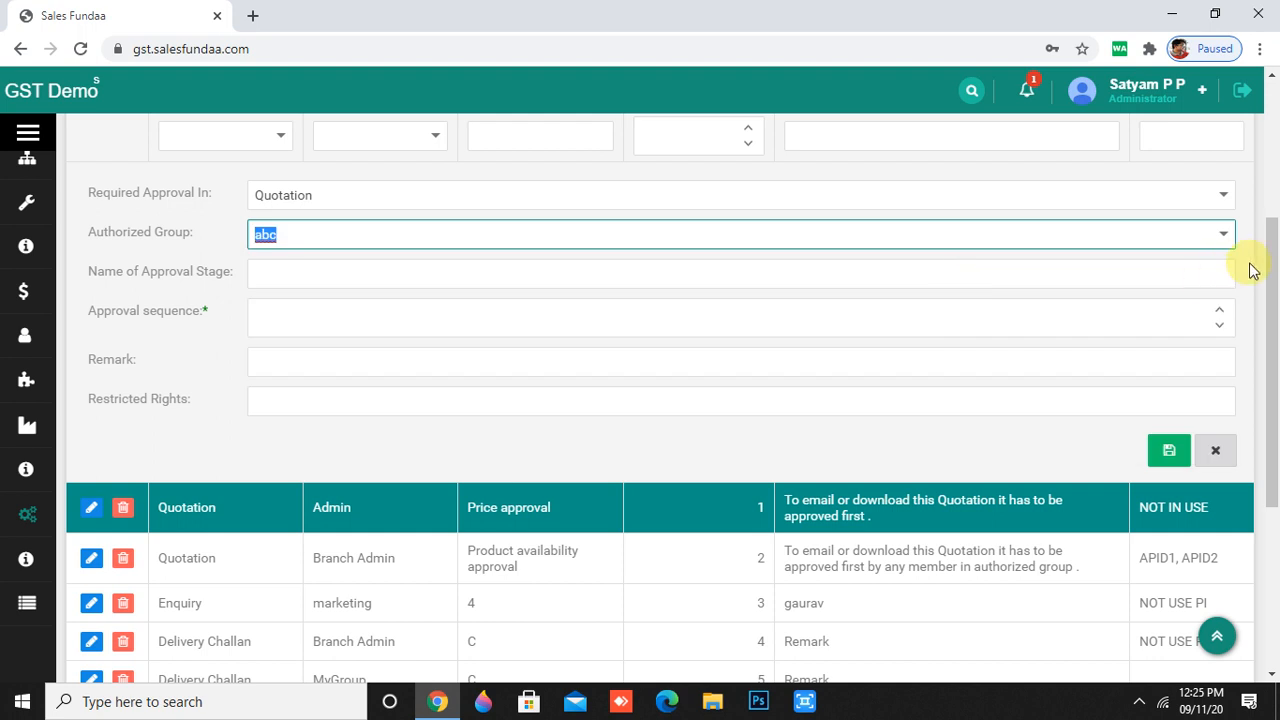
left_click(592, 272)
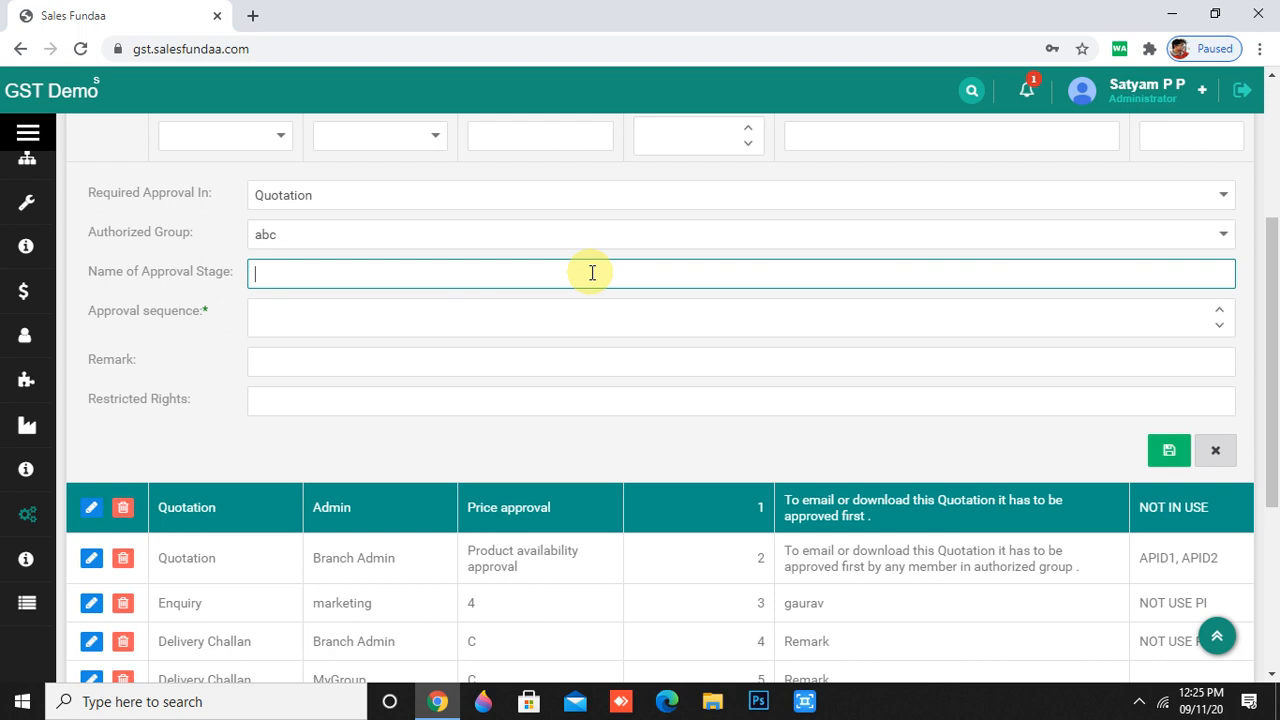
type("8")
left_click(543, 342)
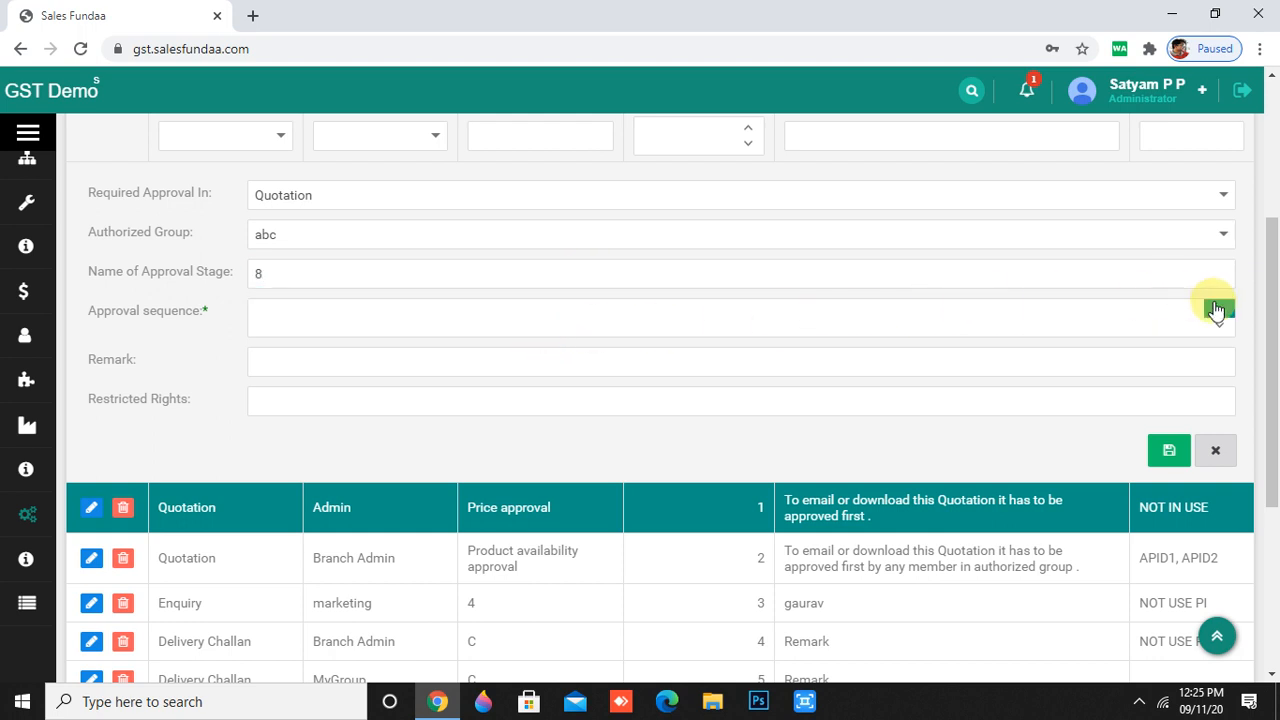
- Set sequence 3, add a remark and restricted rights 'not in po', then save
left_click(1218, 308)
left_click(1218, 308)
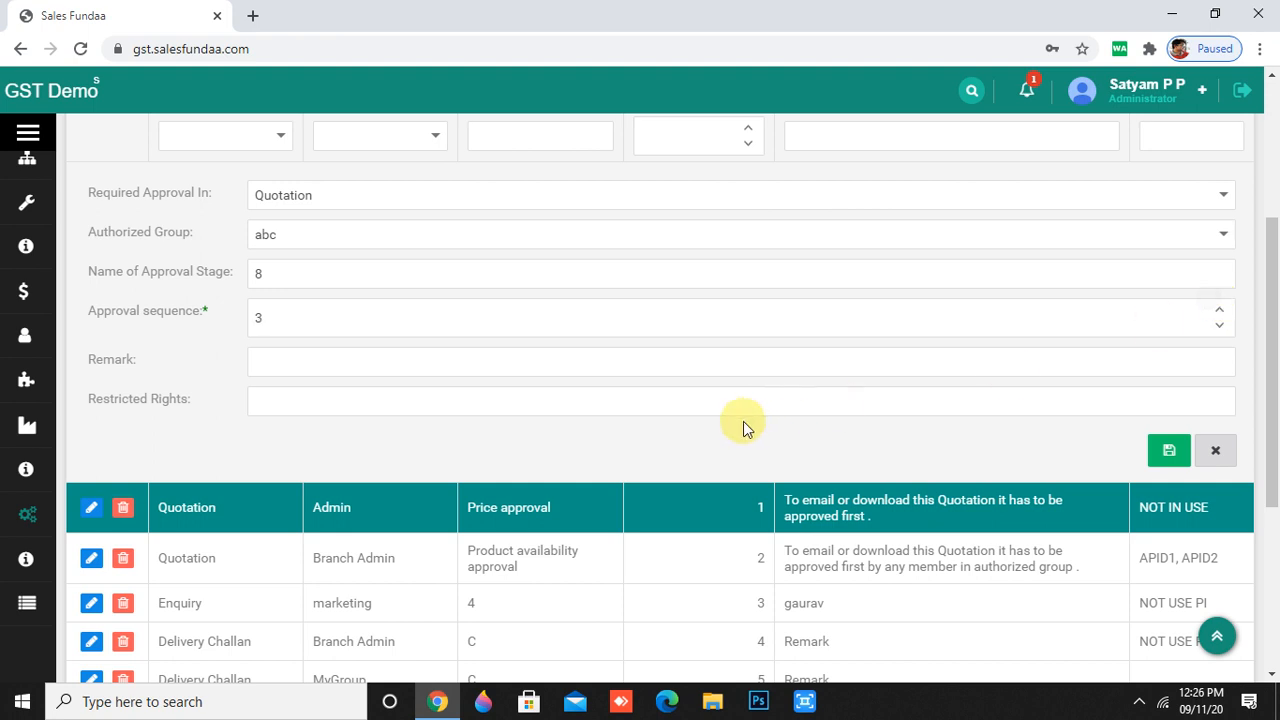
left_click(742, 365)
type("dgfhghgj")
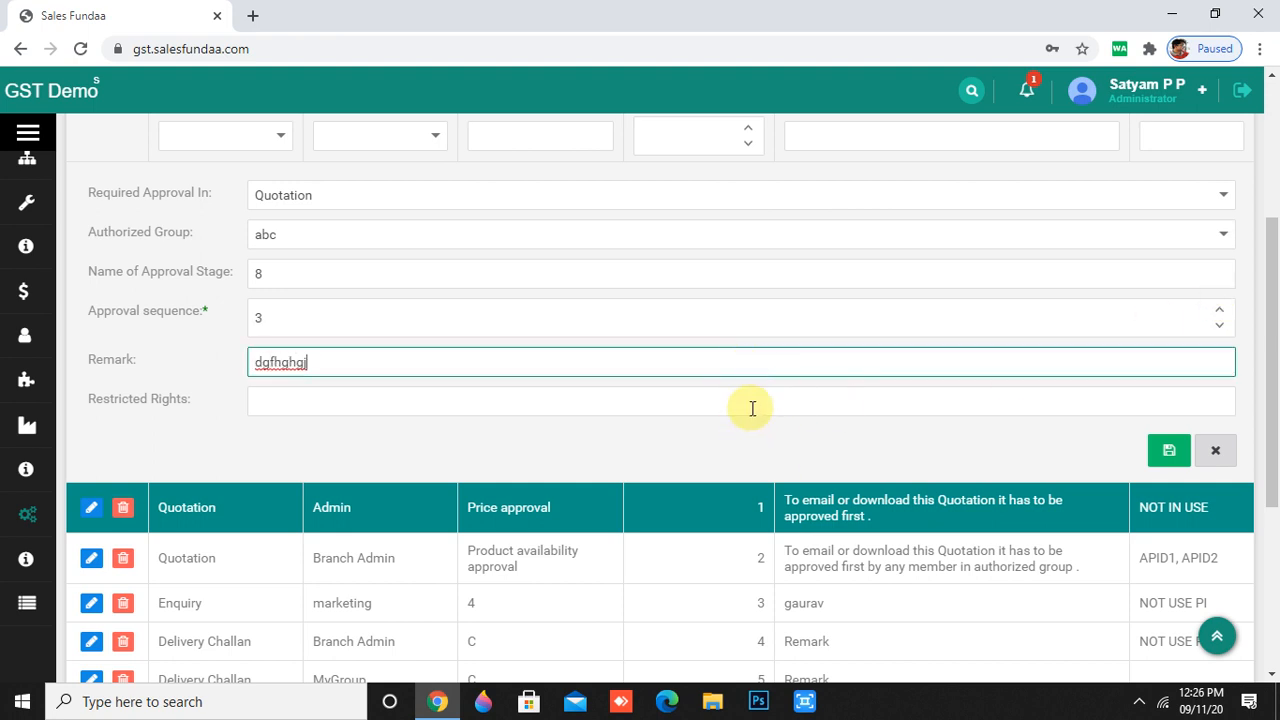
left_click(734, 403)
type("glkhh")
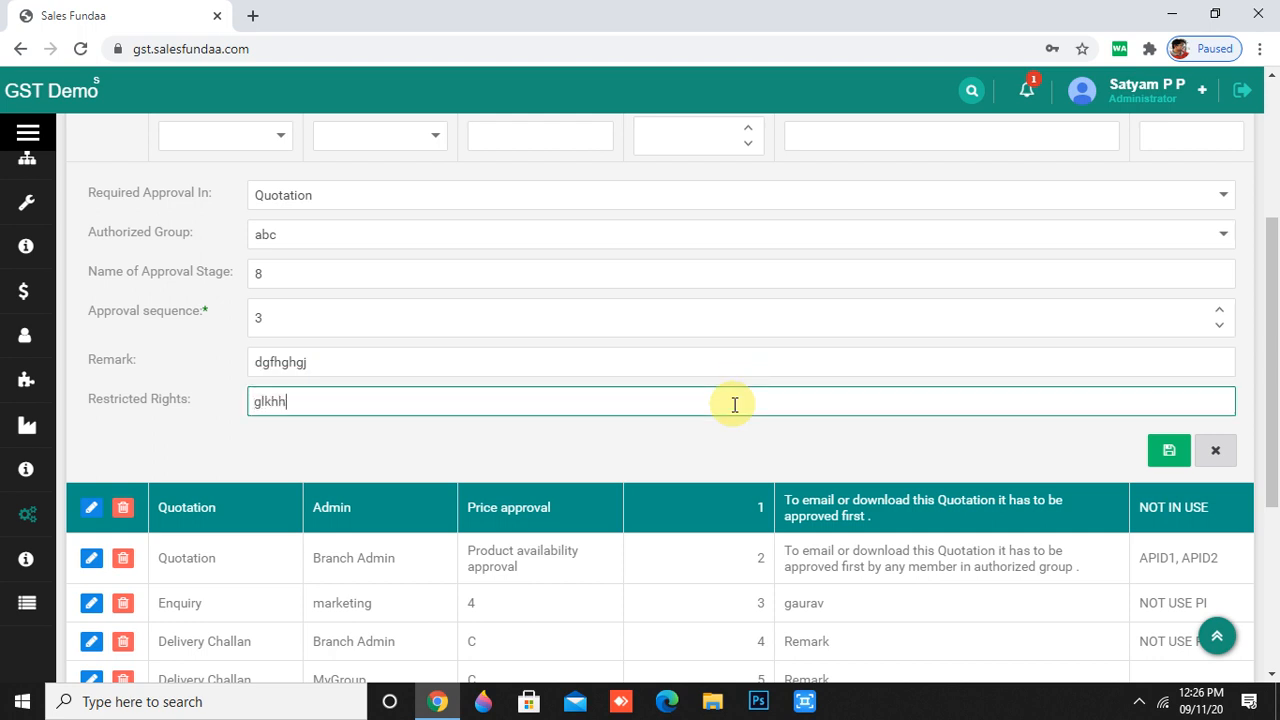
key("BackSpace")
key("BackSpace")
key("BackSpace")
key("BackSpace")
key("BackSpace")
type("not in po")
left_click(1162, 450)
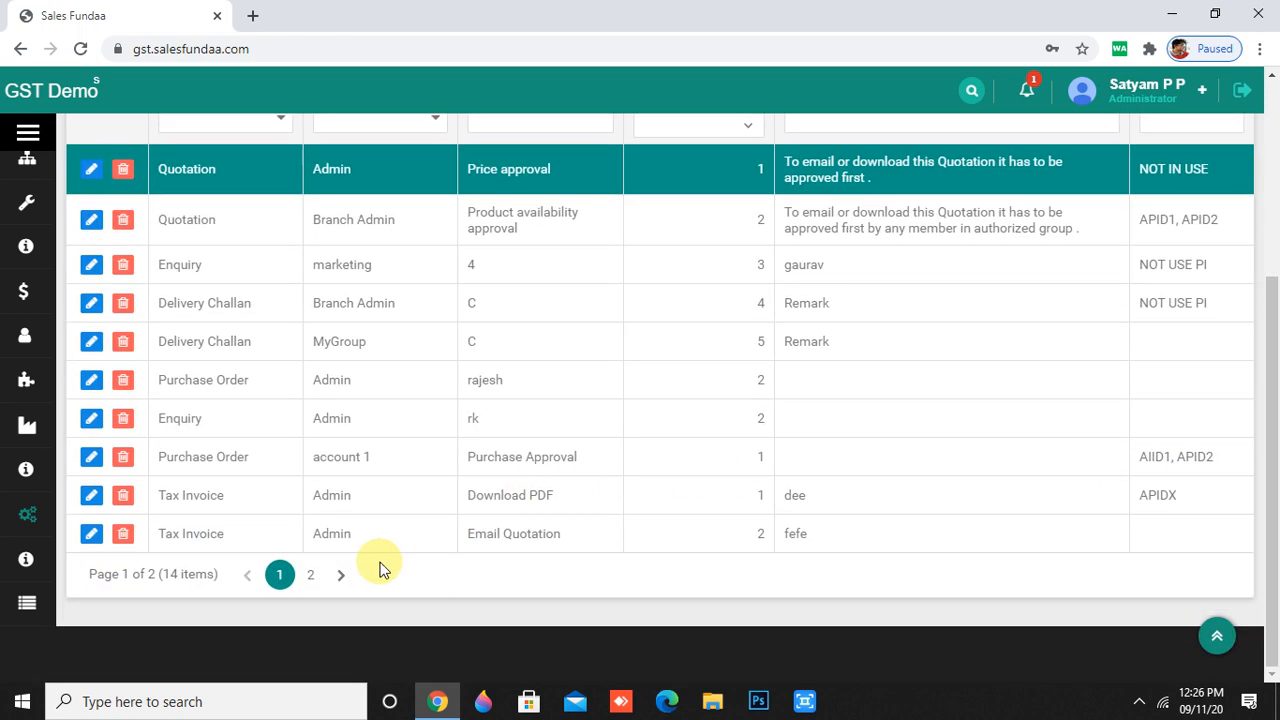
- Check page 2 of the approval stages, then open the Project Status colour list
left_click(308, 575)
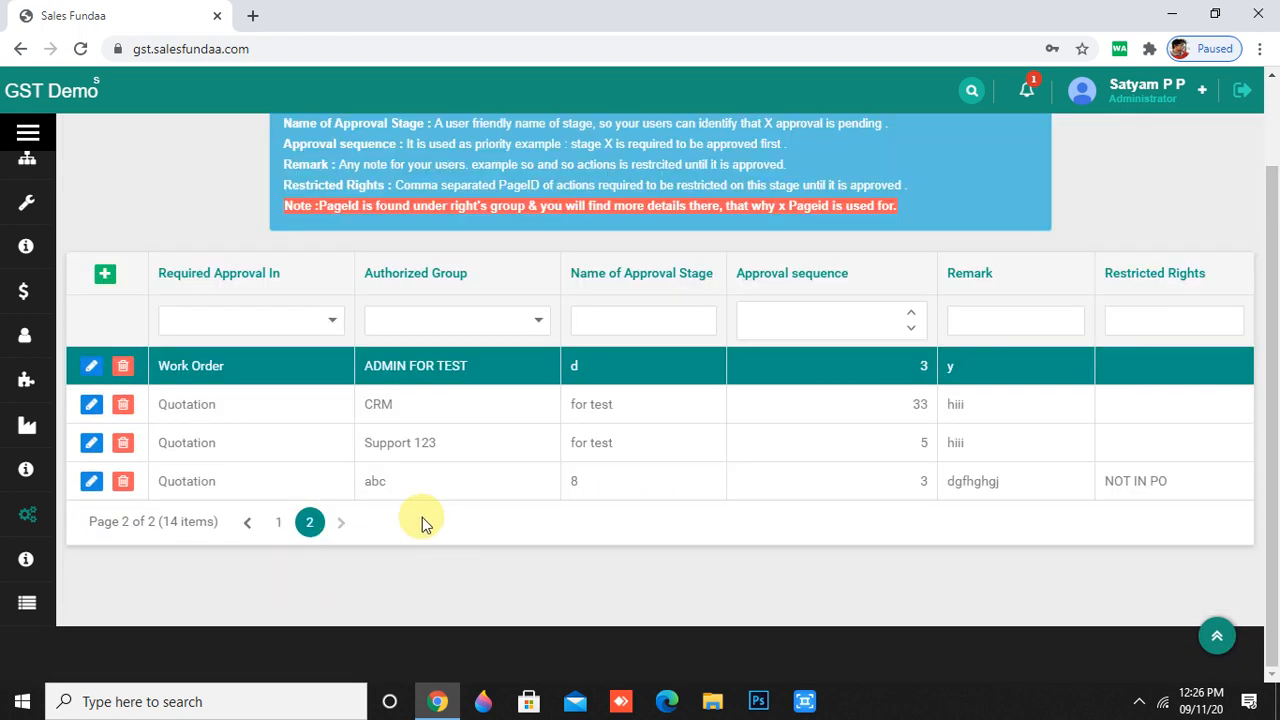
mouse_move(28, 522)
scroll(60, 560, "down", 6)
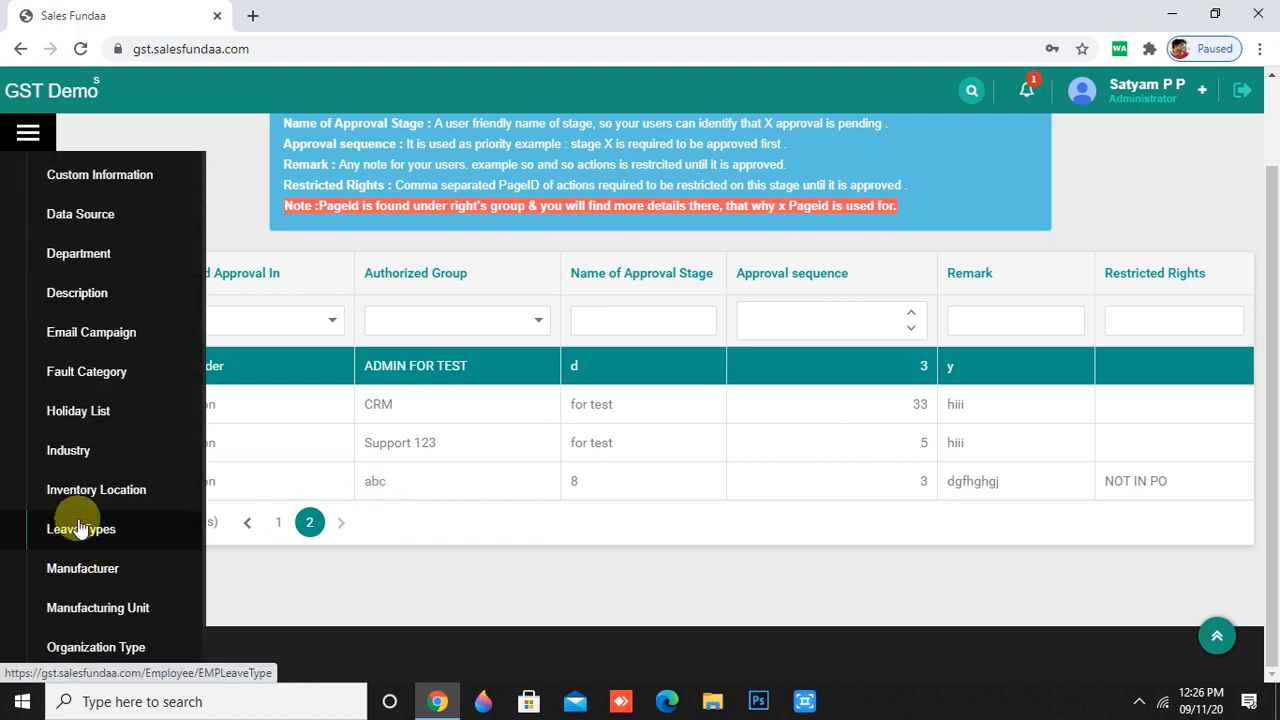
scroll(75, 525, "down", 4)
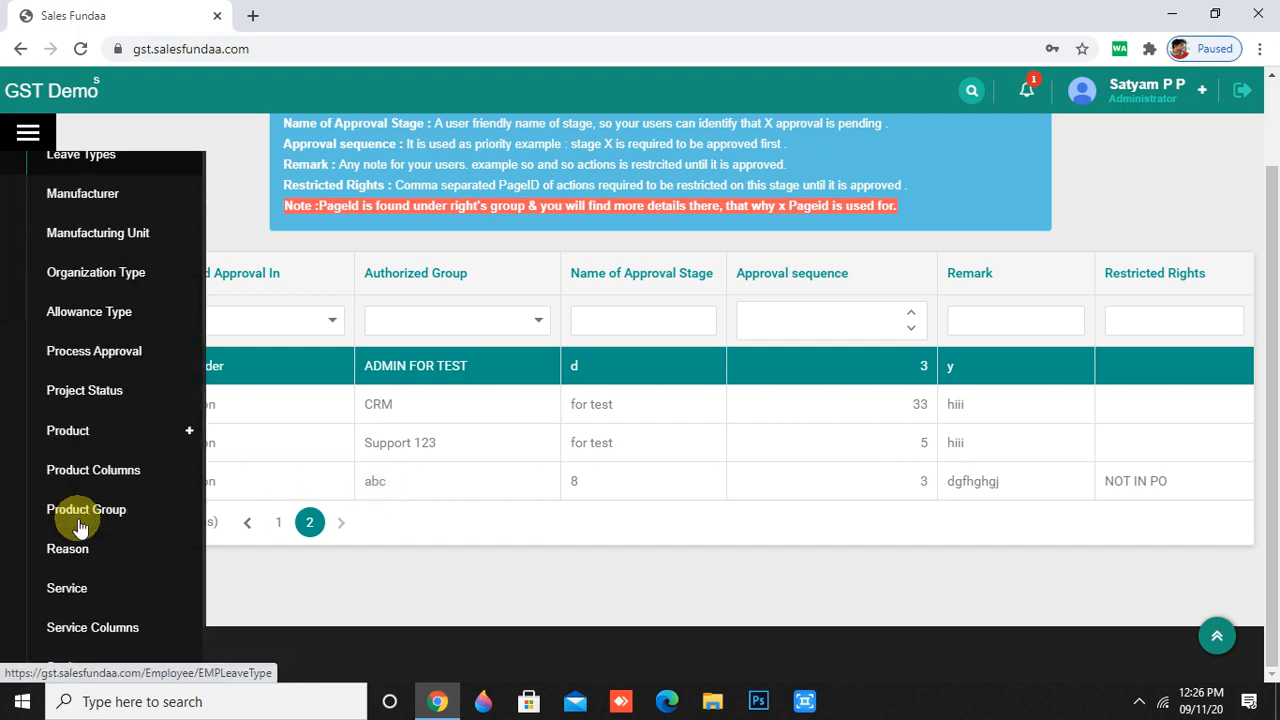
left_click(125, 398)
scroll(394, 443, "up", 1)
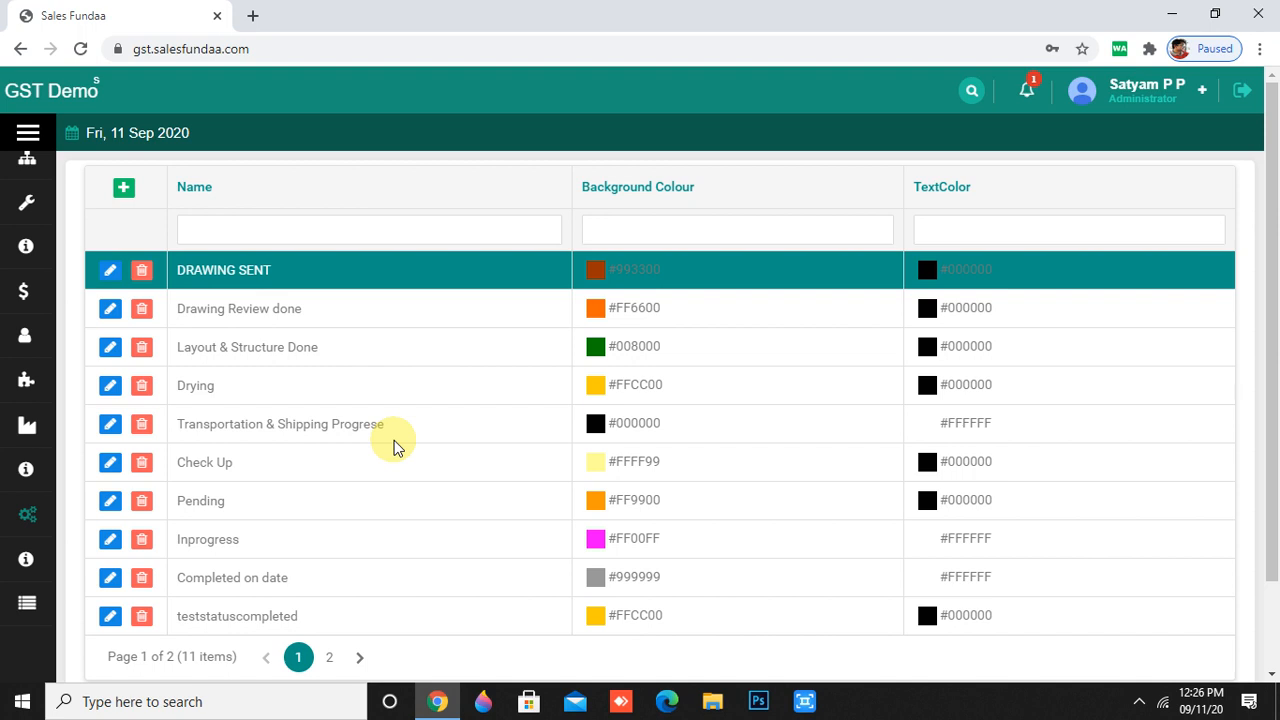
- Add status 'done' with black #000000 background and green #339966 text, and save it
left_click(117, 196)
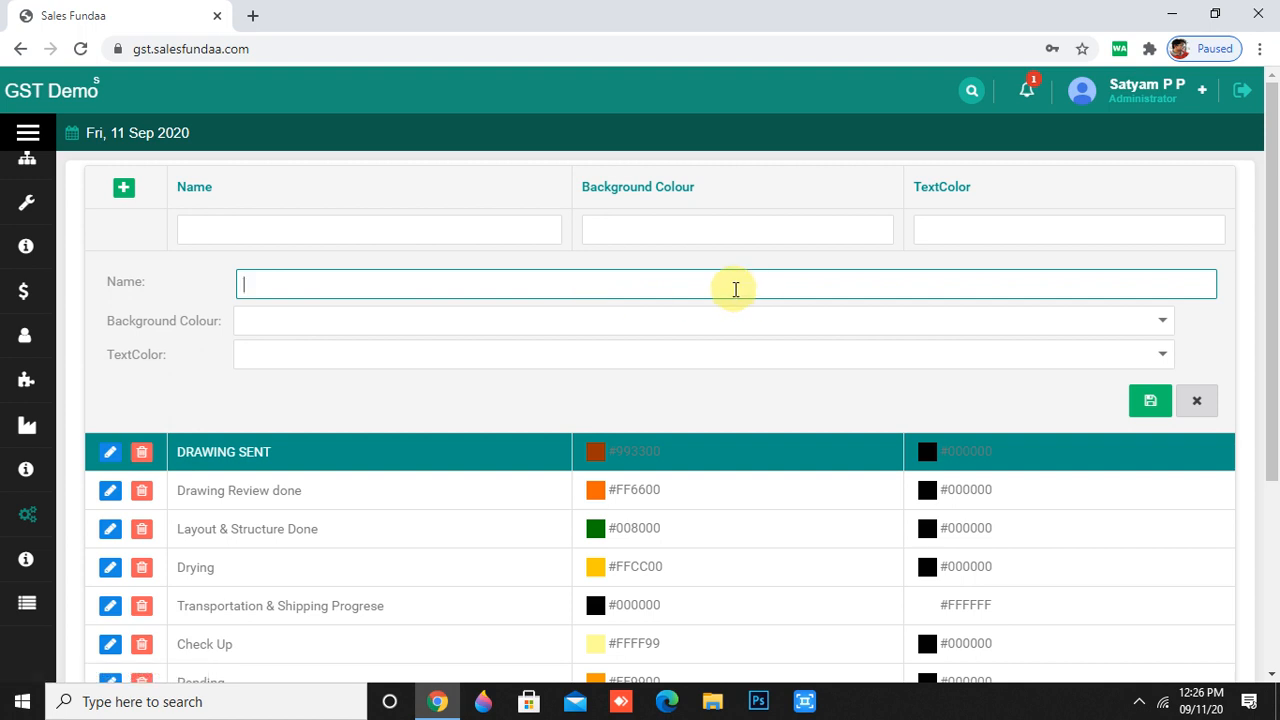
type("done")
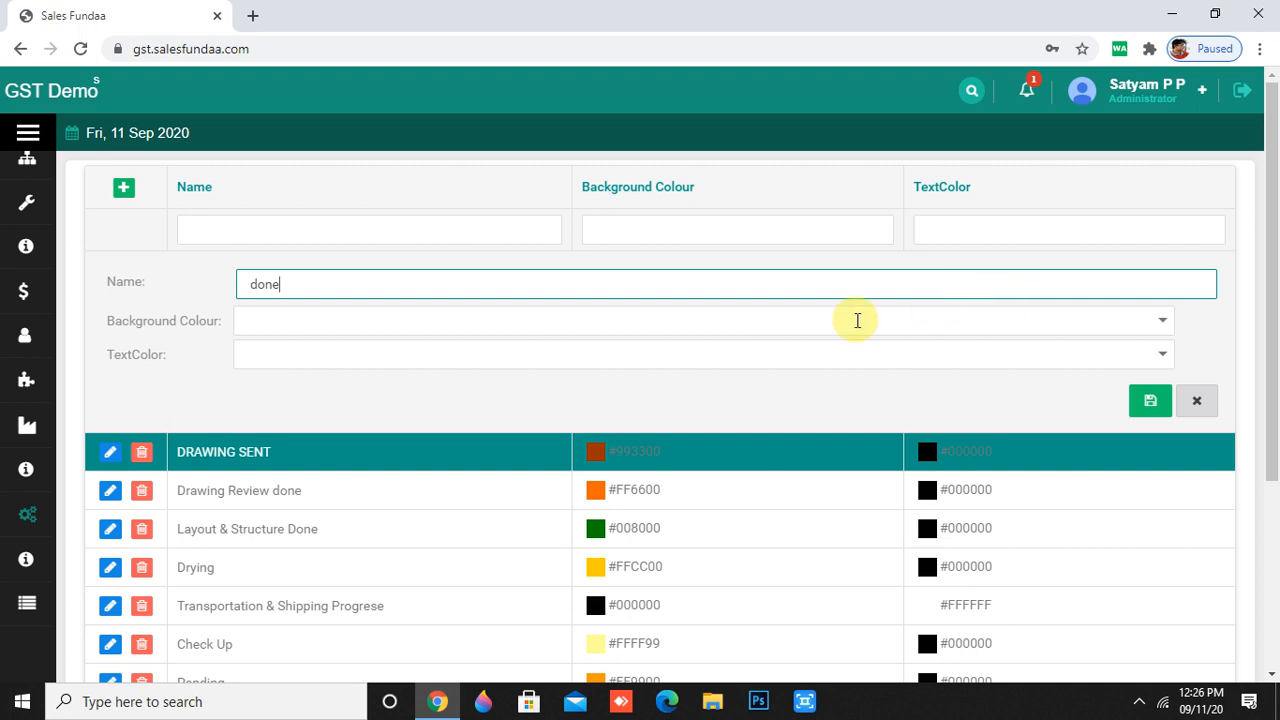
left_click(1161, 323)
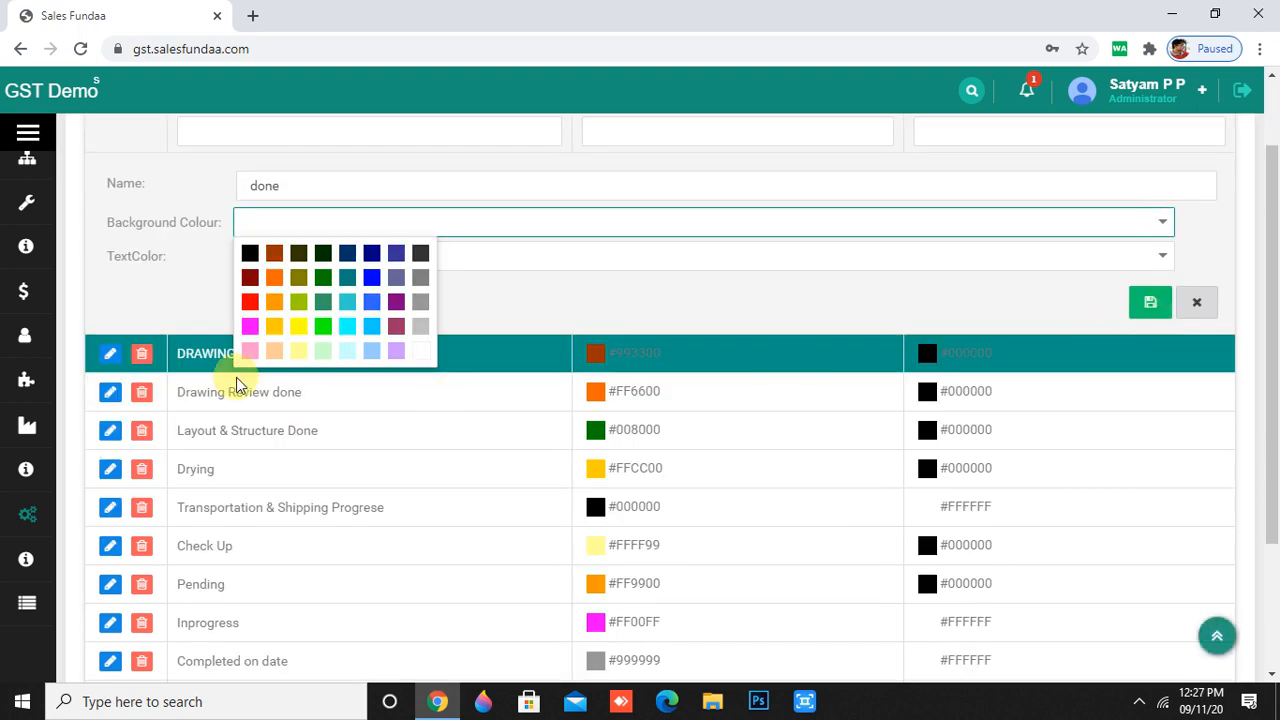
left_click(250, 253)
left_click(1150, 263)
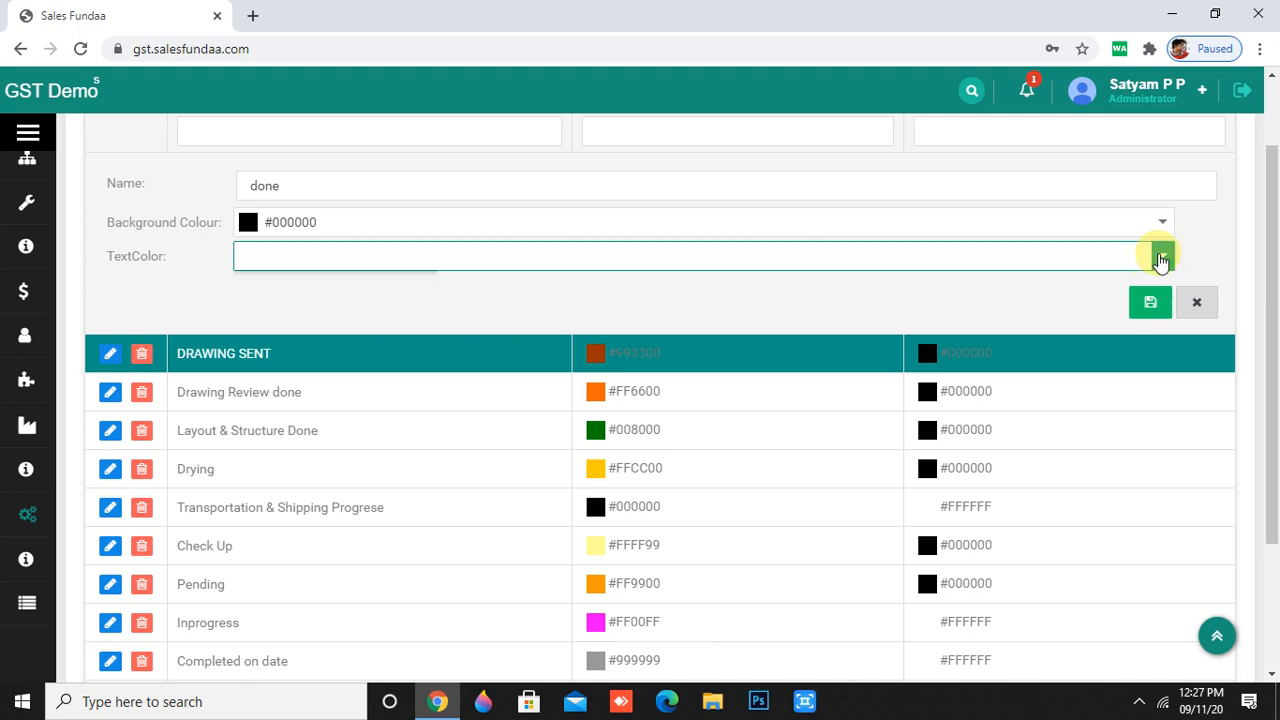
left_click(323, 340)
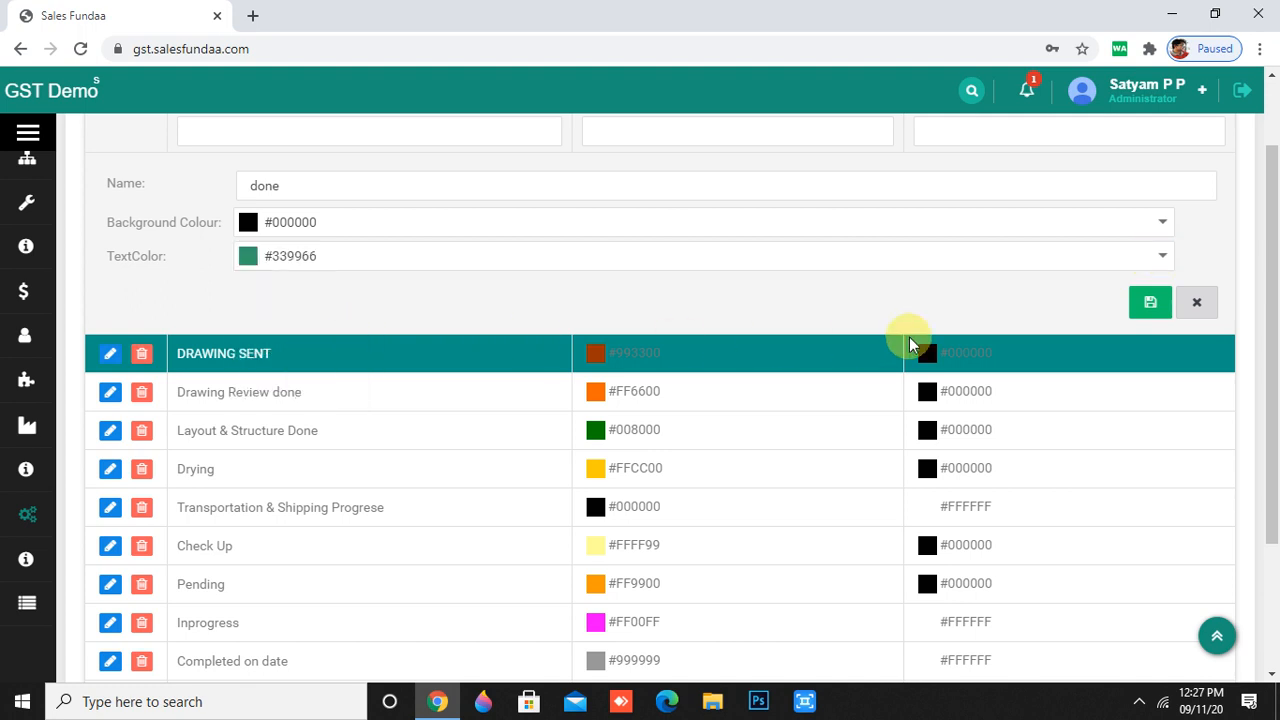
left_click(1148, 304)
- Open Add Product from the Product section of the Master menu
mouse_move(42, 517)
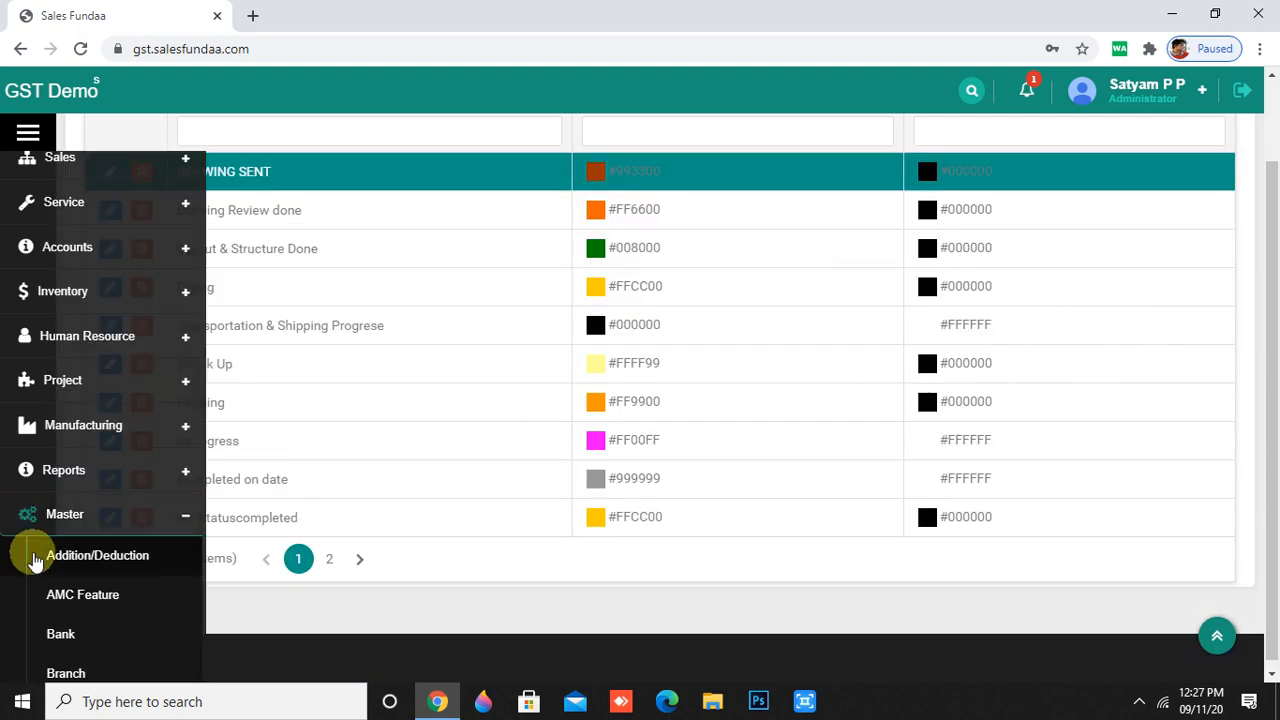
scroll(40, 560, "down", 6)
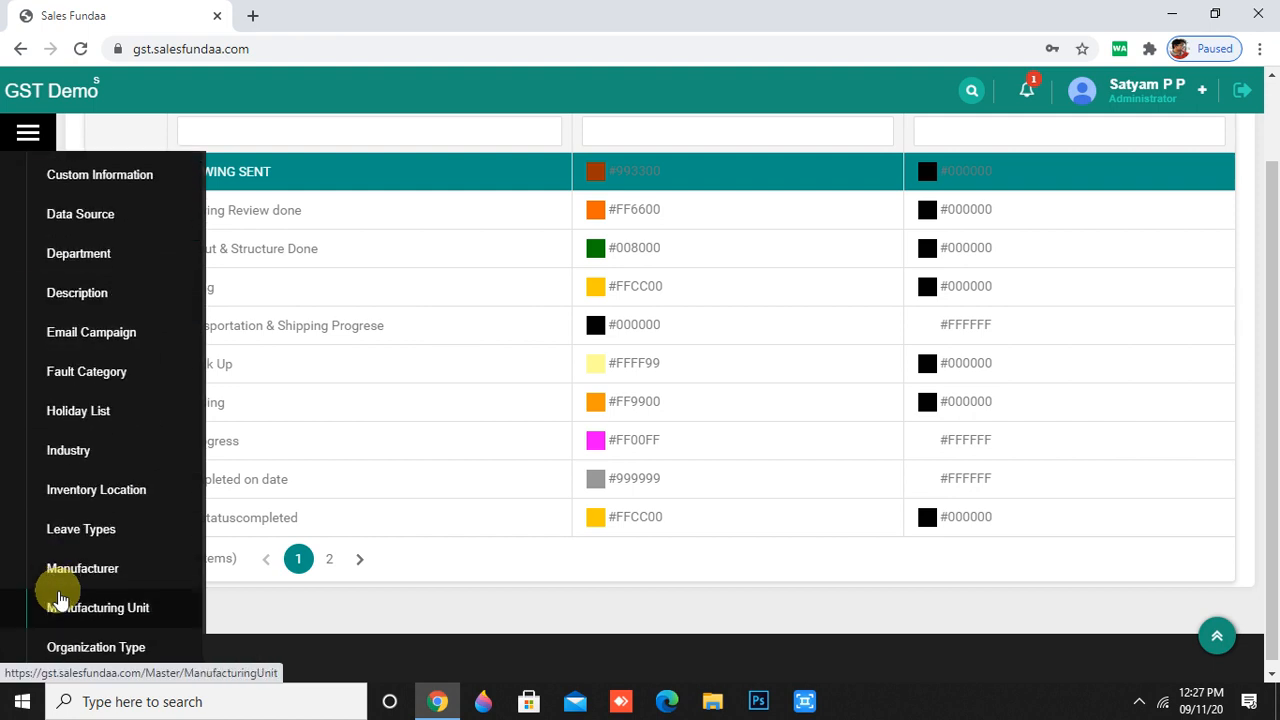
scroll(58, 597, "down", 5)
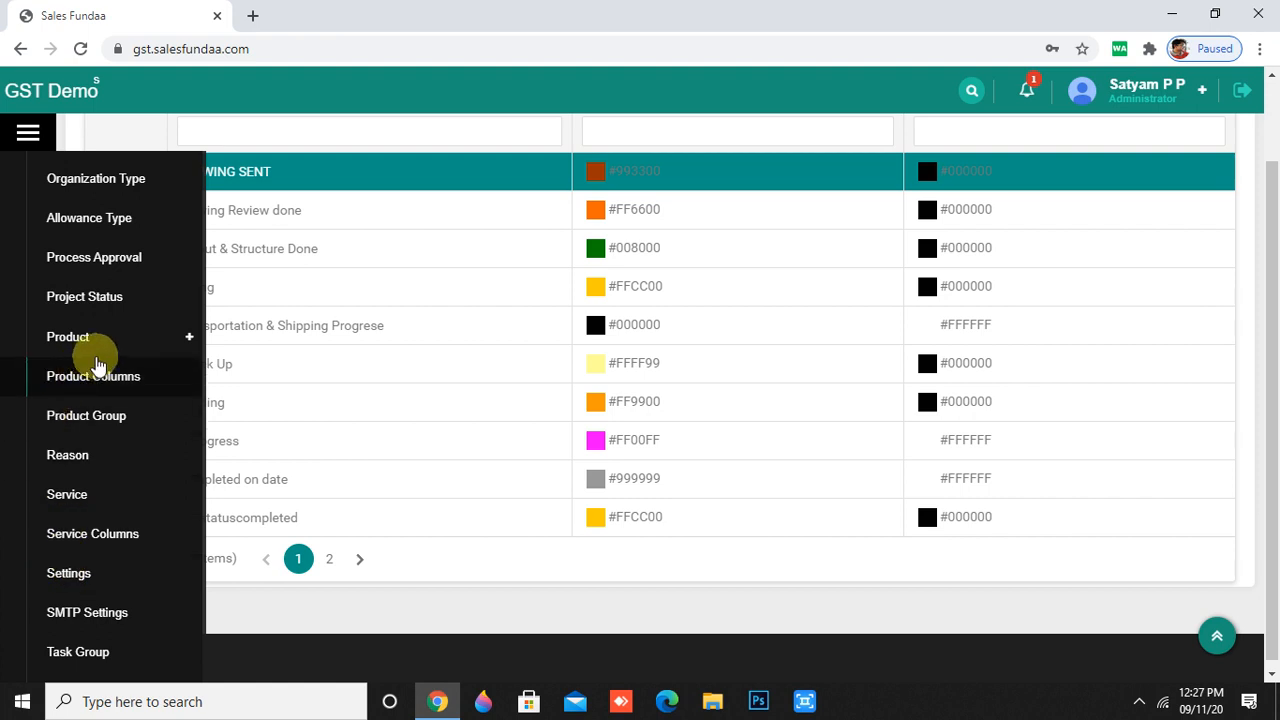
left_click(102, 345)
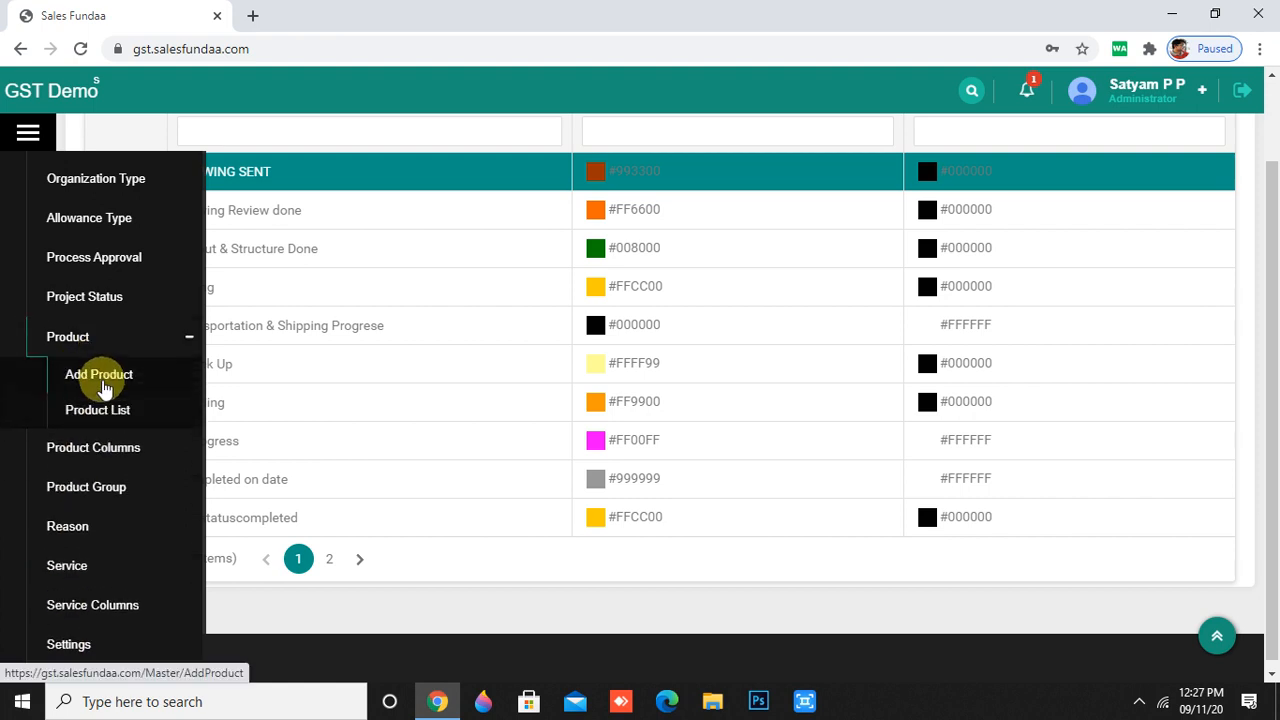
left_click(104, 384)
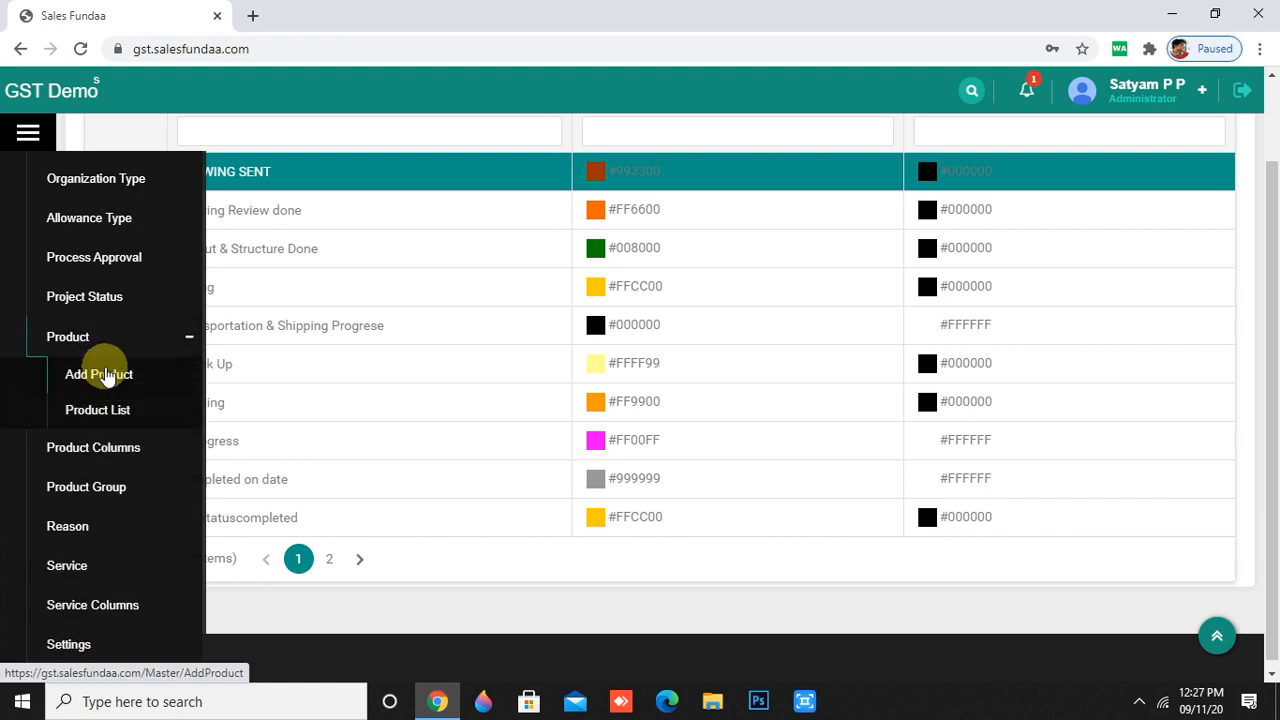
scroll(623, 480, "up", 2)
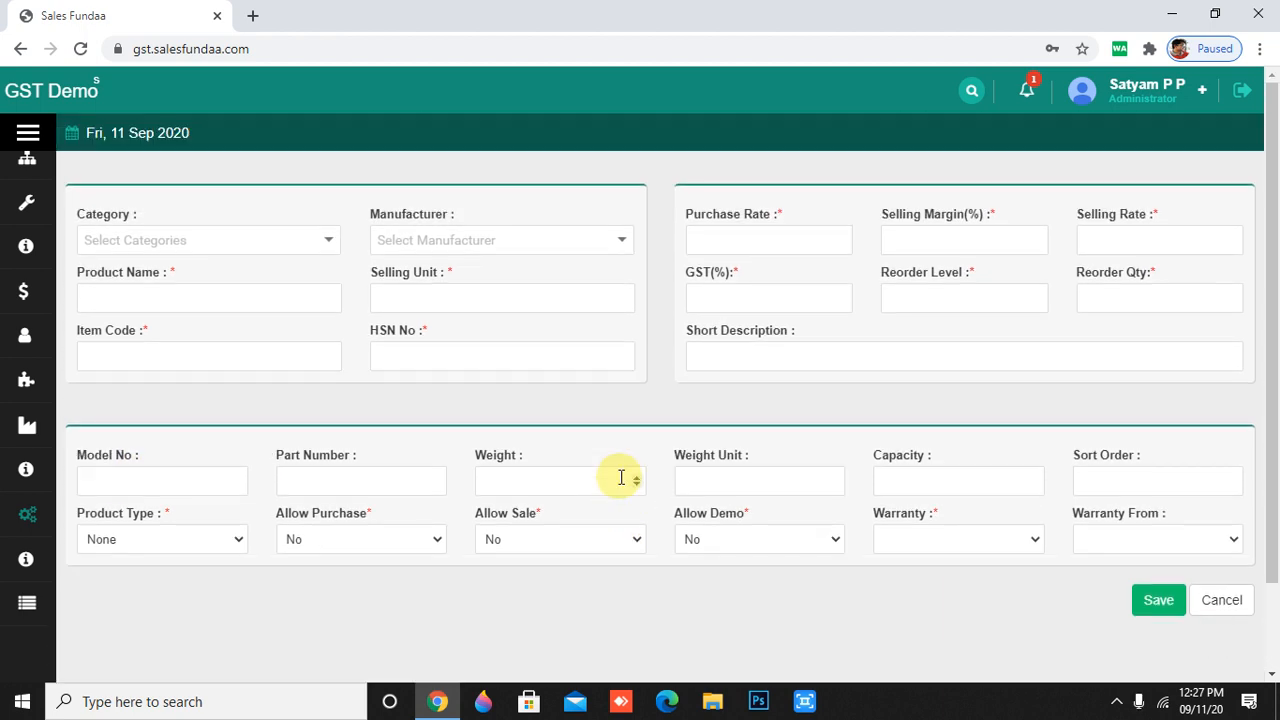
- Choose category ABC, manufacturer oppo reno, product name godrej and selling unit nos
left_click(326, 242)
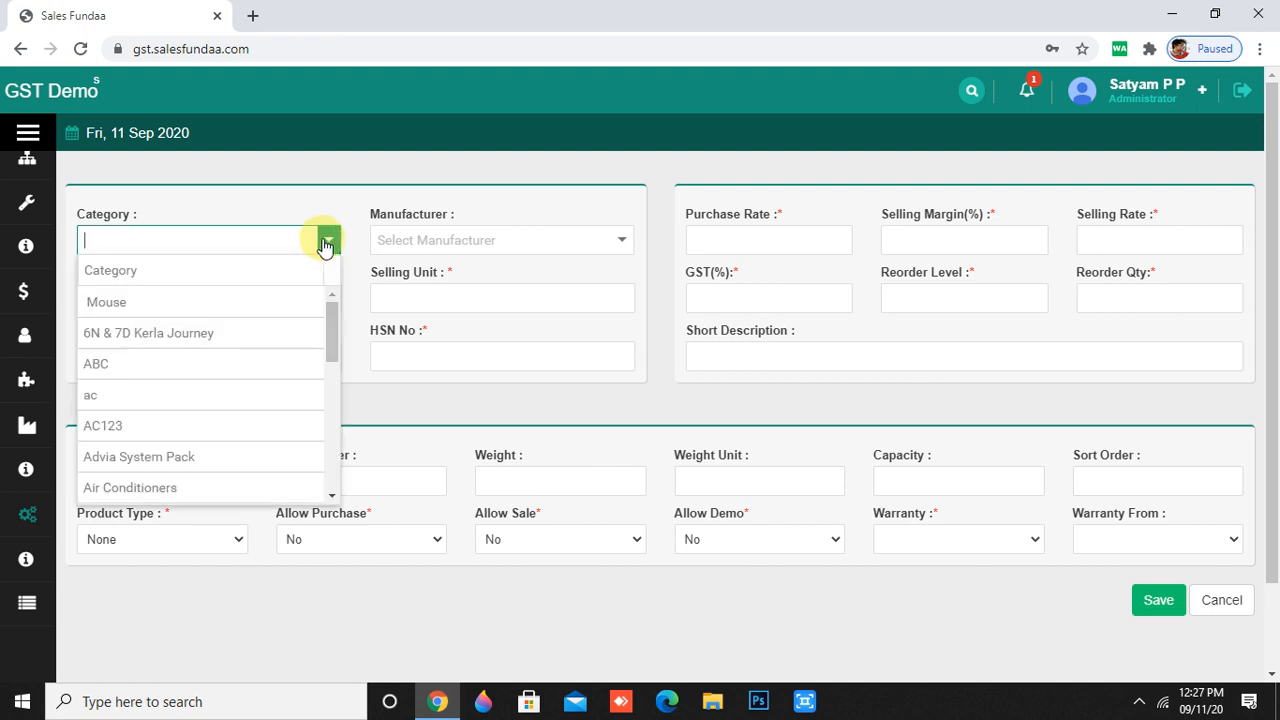
left_click(249, 363)
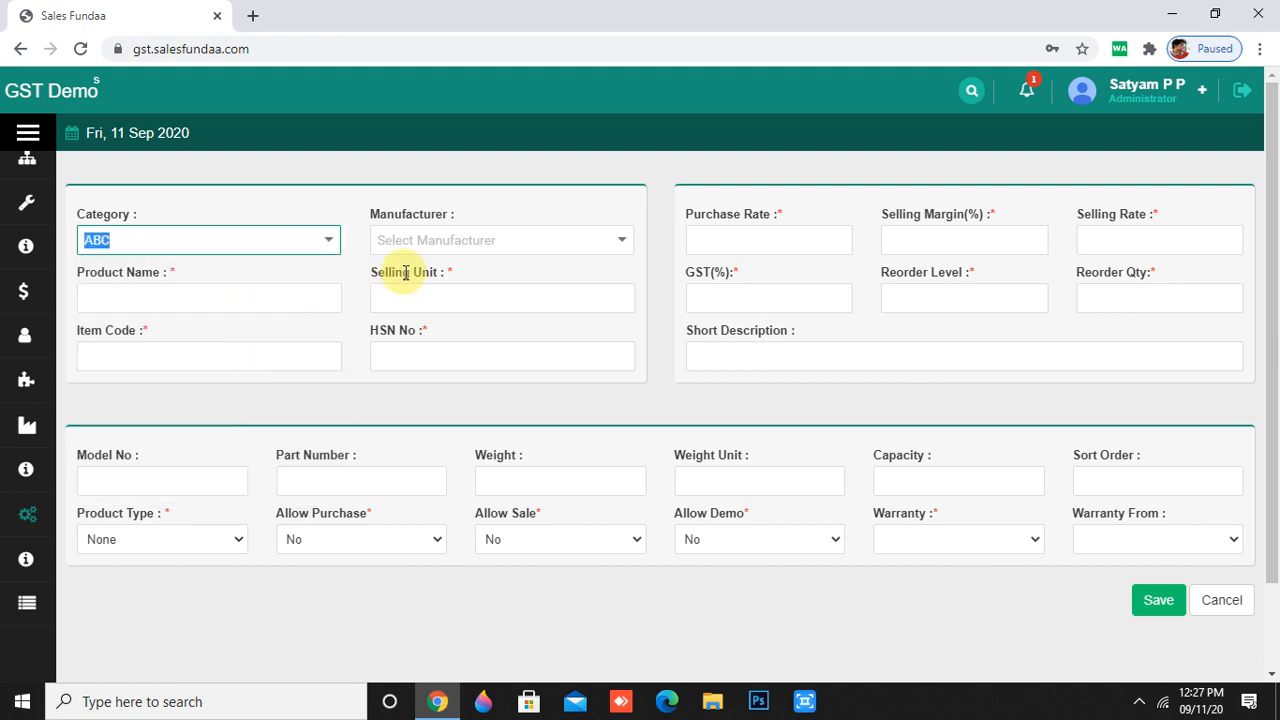
left_click(449, 240)
left_click(442, 299)
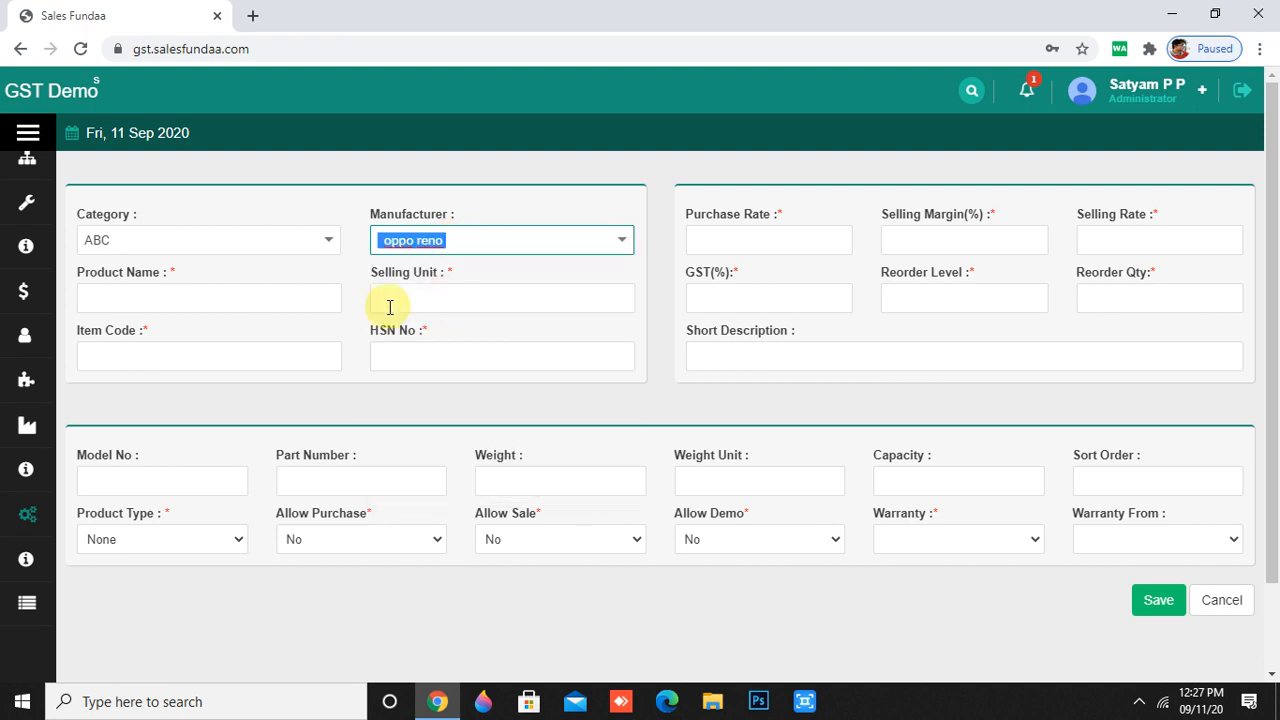
left_click(318, 308)
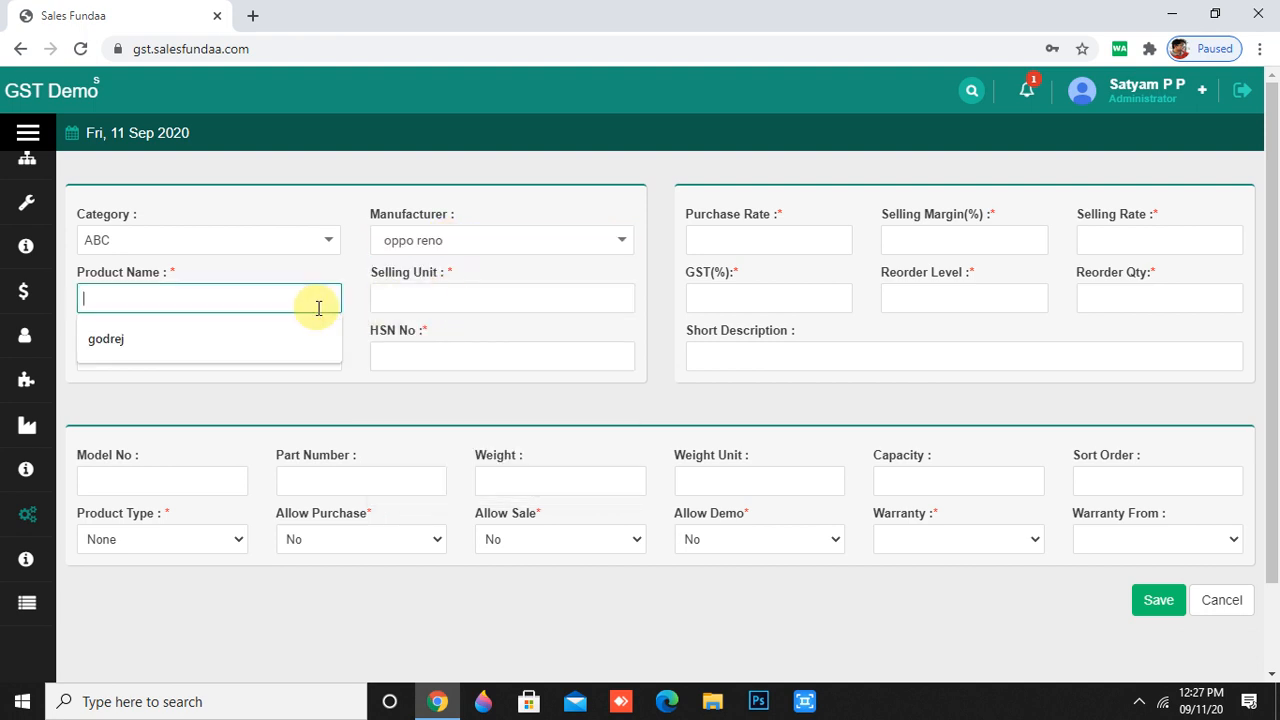
left_click(285, 351)
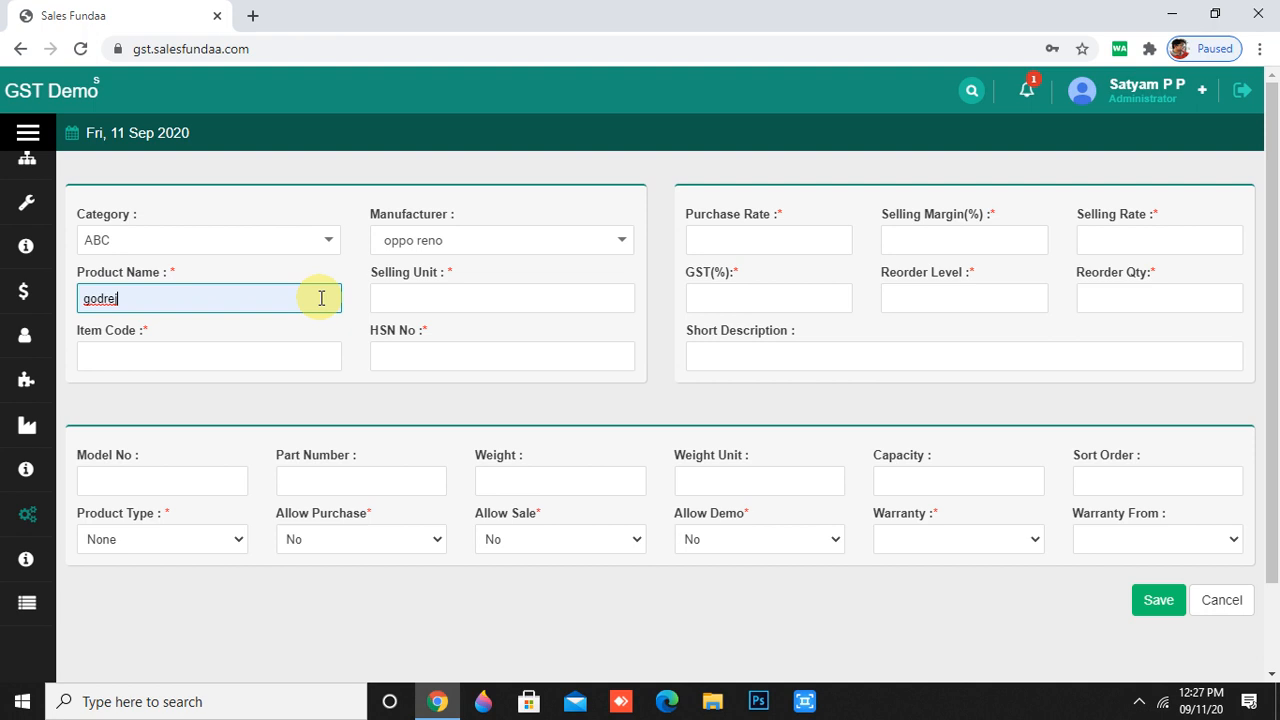
left_click(486, 296)
left_click(486, 333)
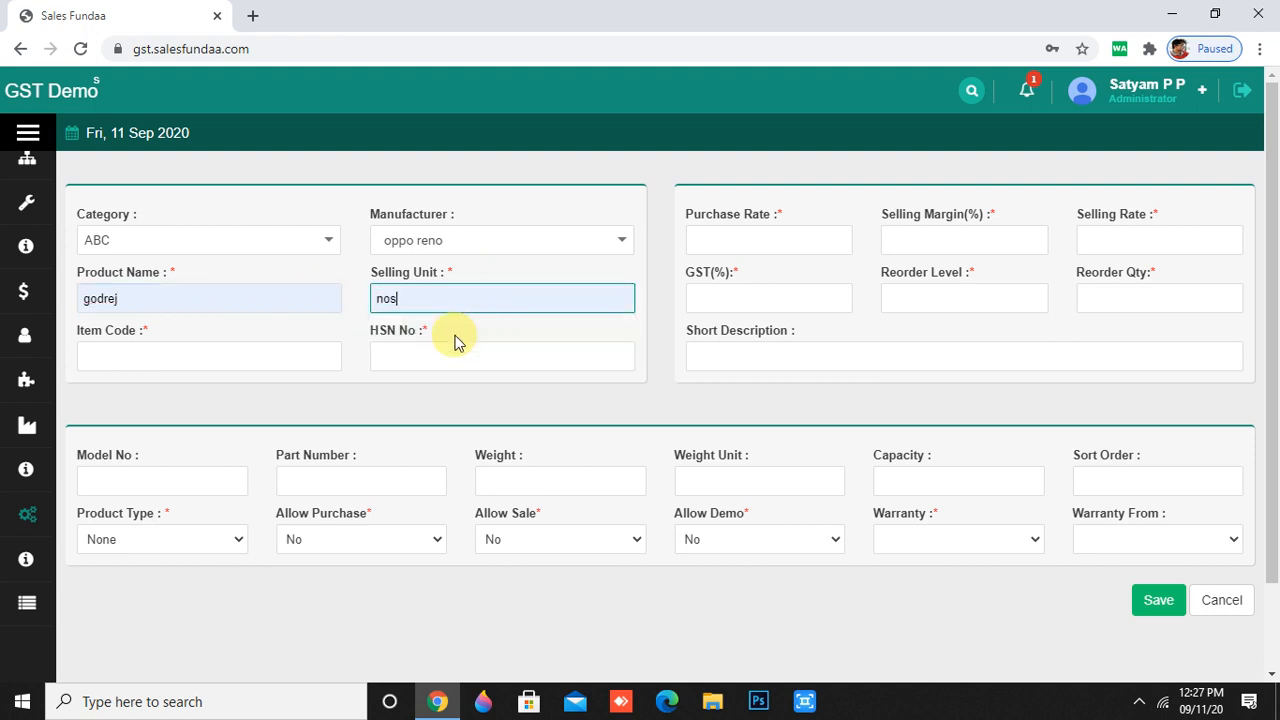
- Enter item code 876987 and the HSN number, correcting typing mistakes in both
left_click(316, 359)
type("87676543434")
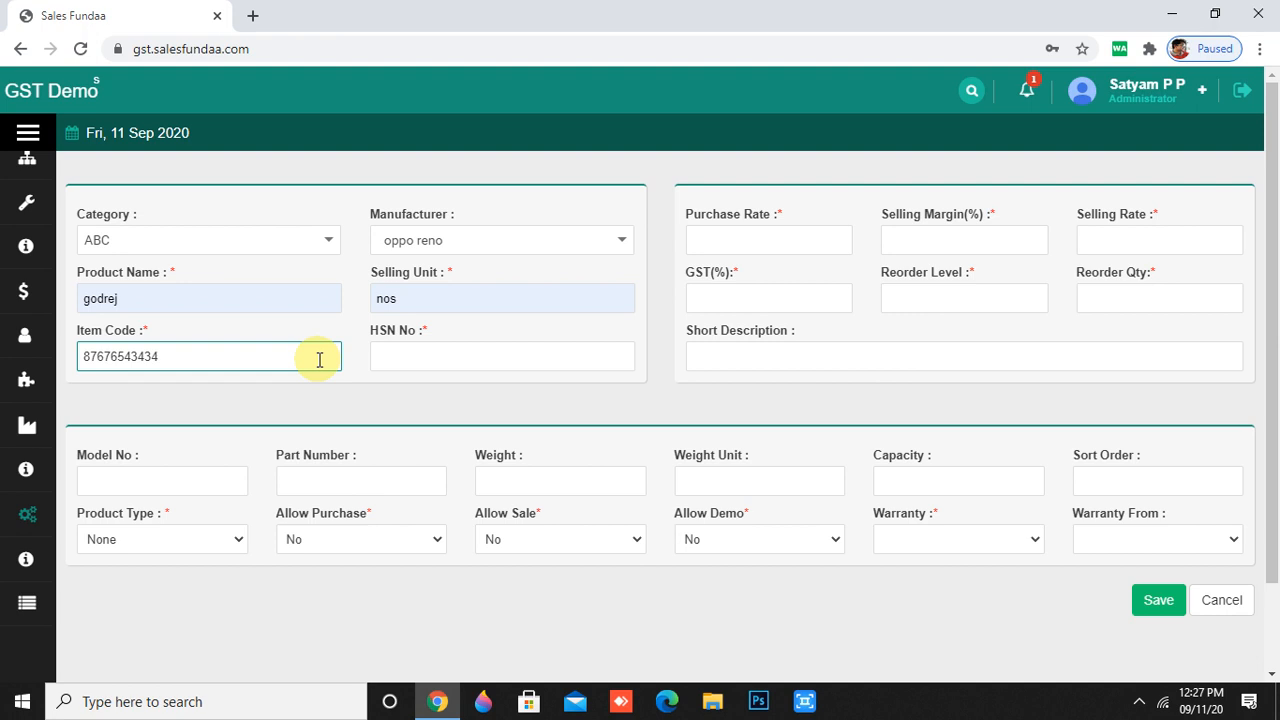
left_click(394, 356)
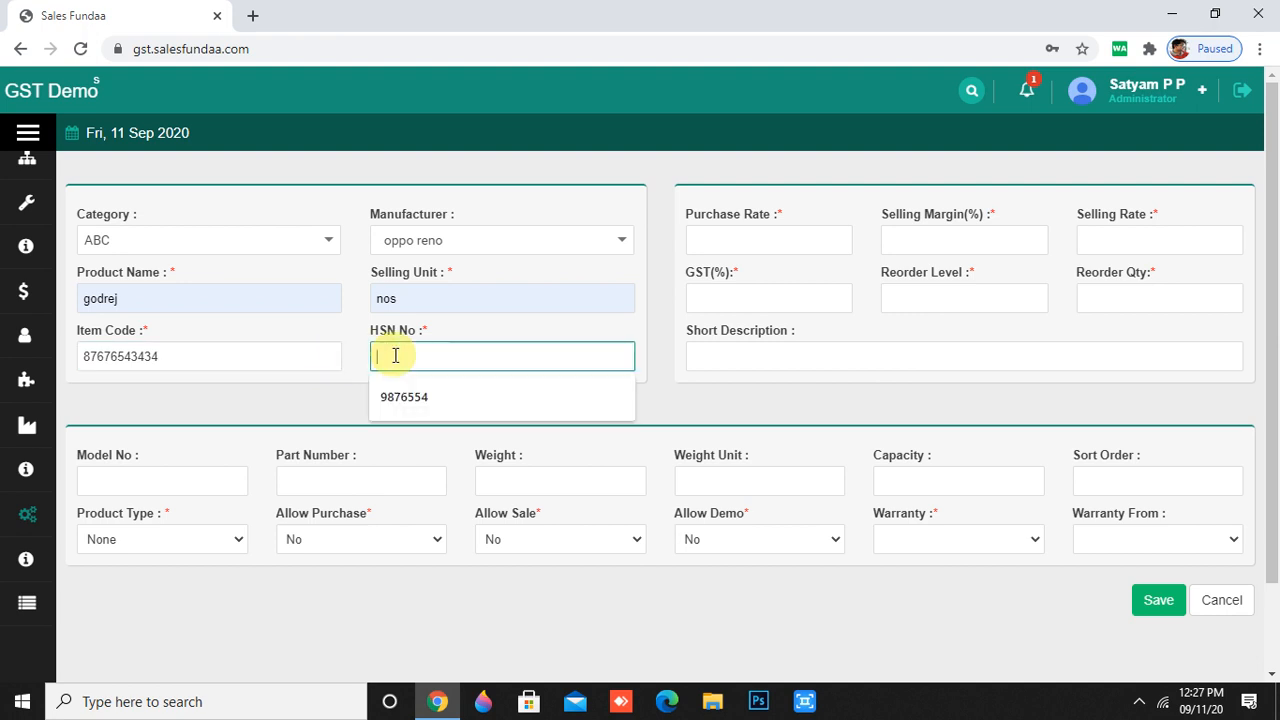
type("8676543")
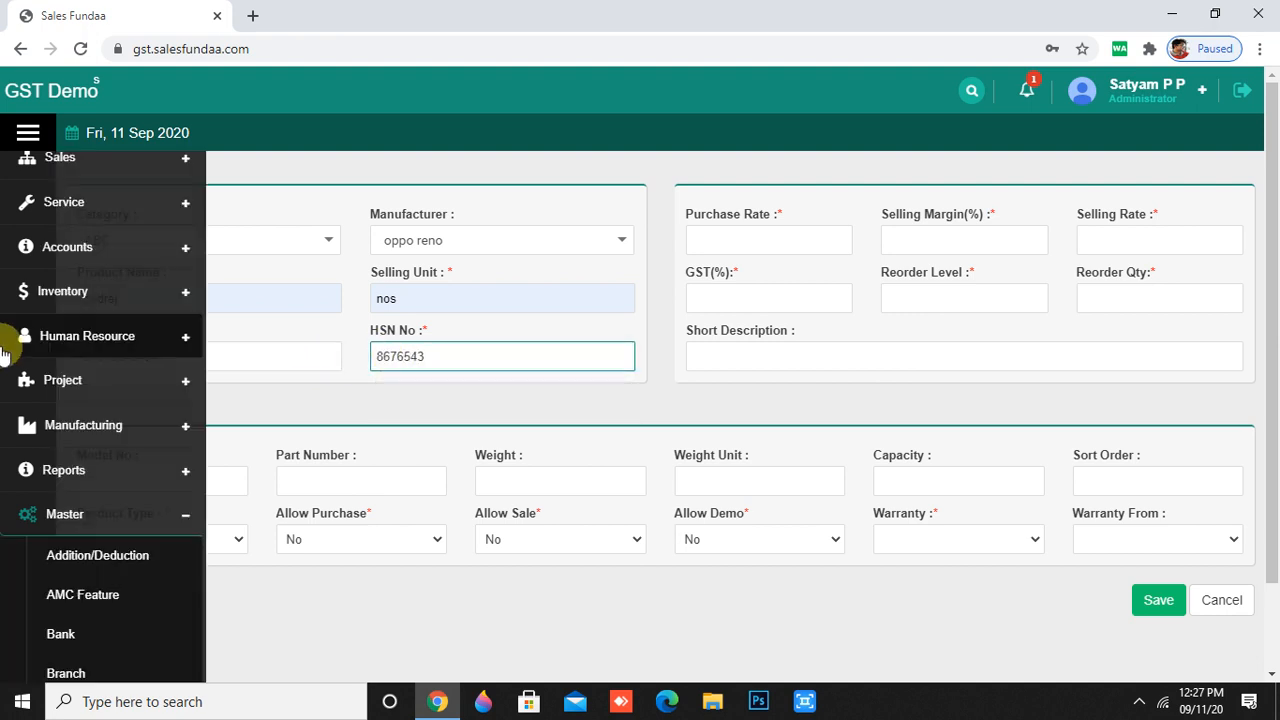
left_click(232, 350)
key("BackSpace")
key("BackSpace")
key("BackSpace")
key("BackSpace")
key("BackSpace")
key("BackSpace")
key("BackSpace")
key("BackSpace")
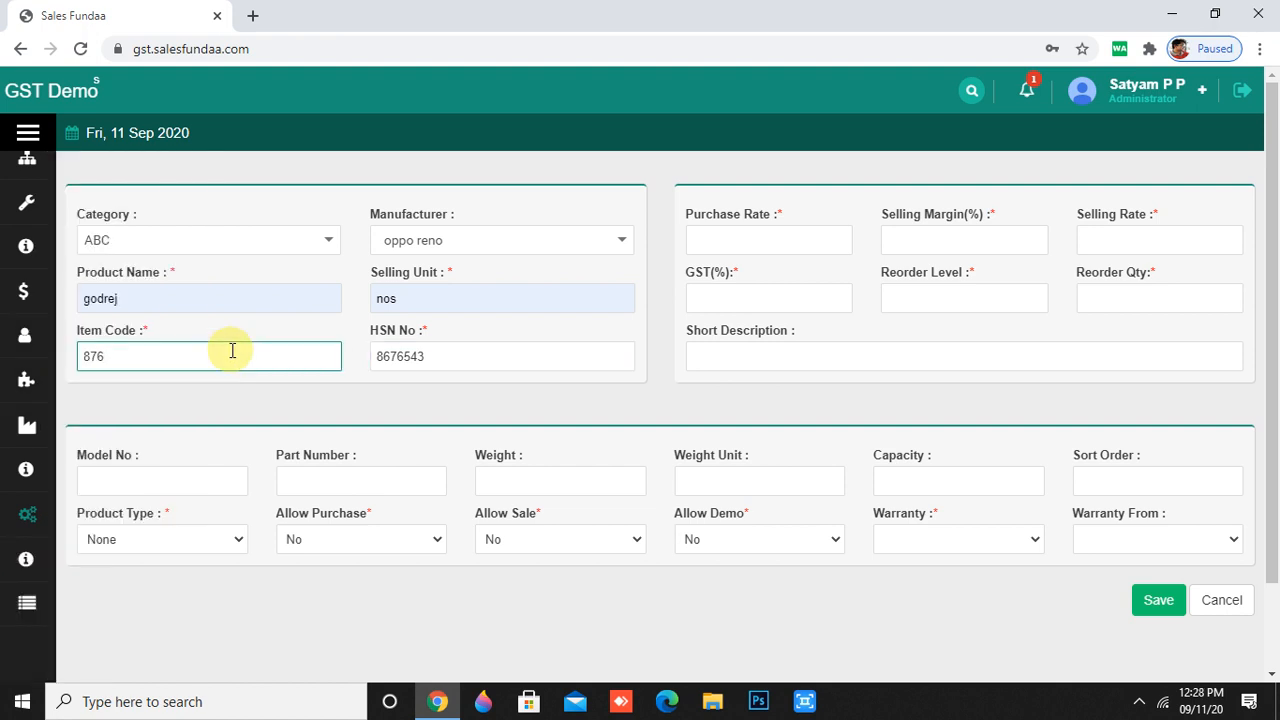
type("987")
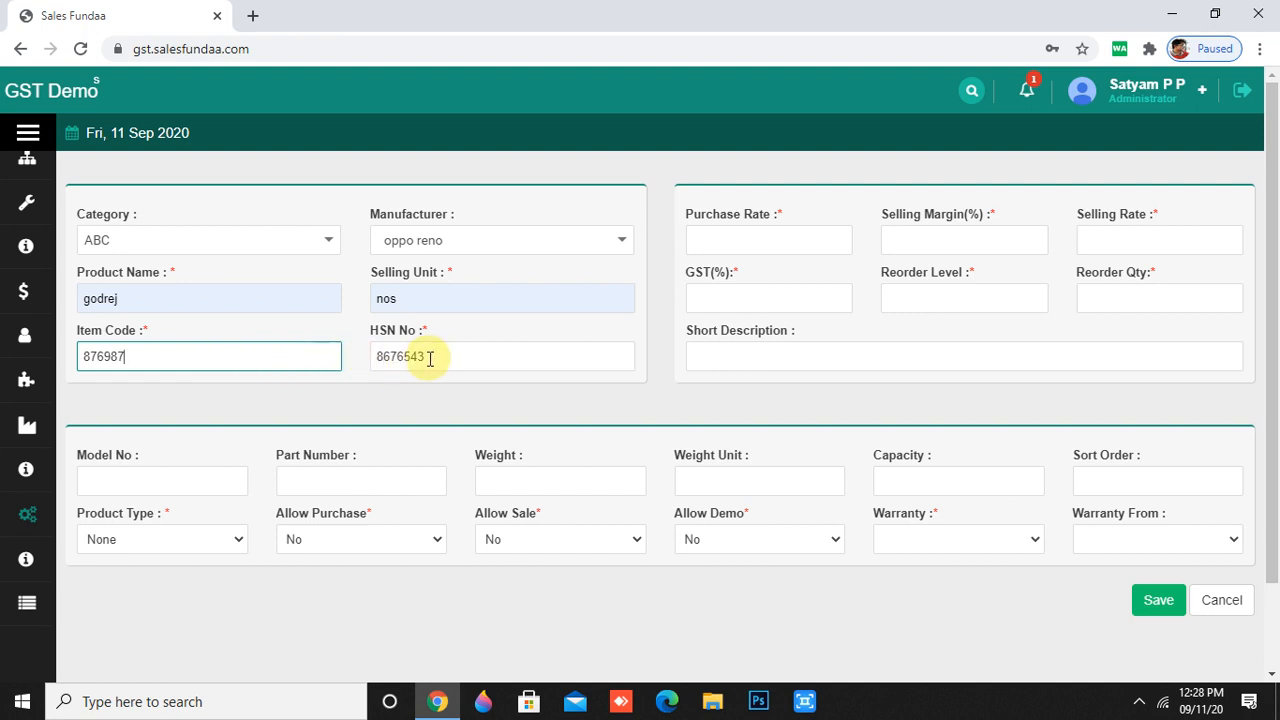
left_click(431, 357)
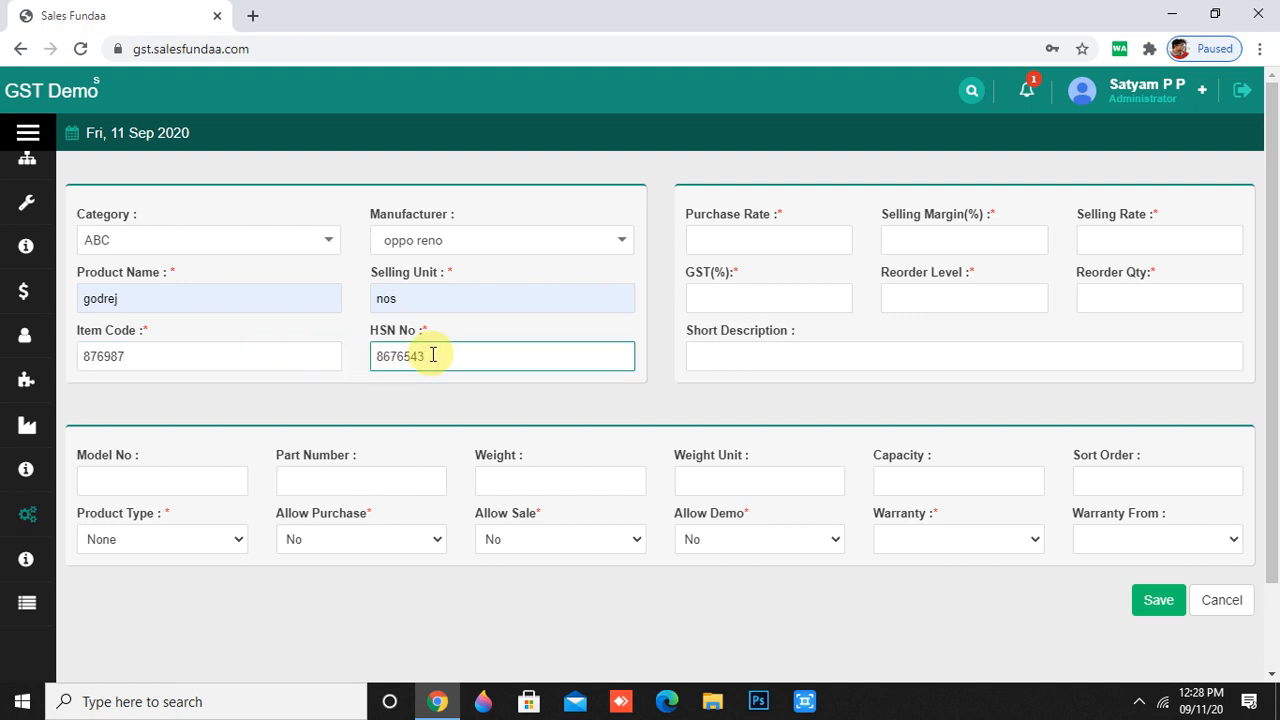
key("BackSpace")
- Complete HSN 8676549, then enter purchase rate 45000 and selling rate 44000
type("9")
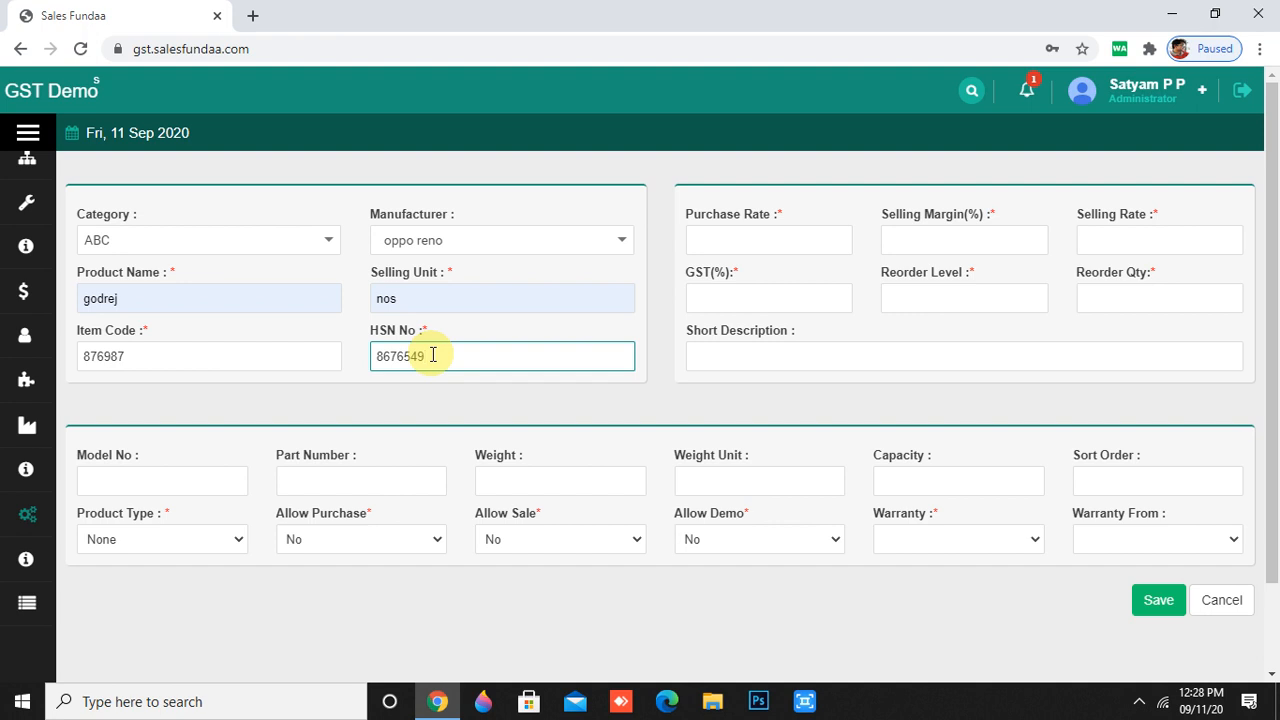
left_click(798, 241)
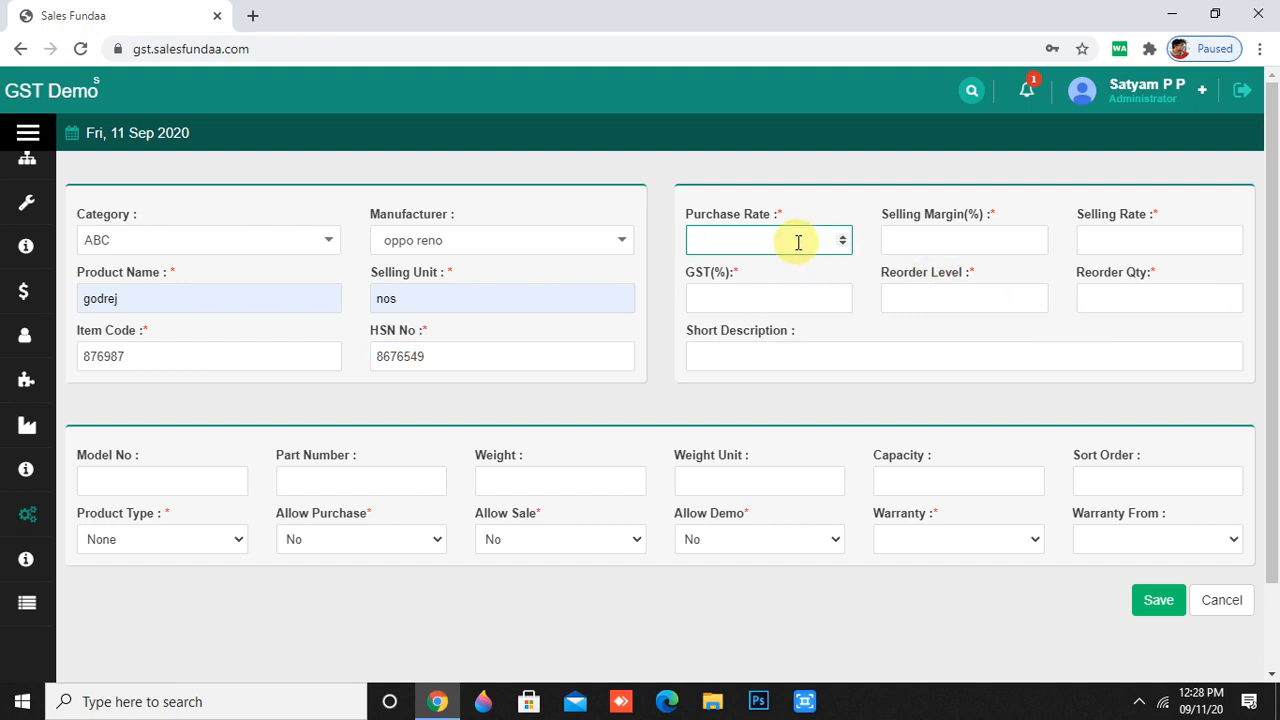
type("45000")
left_click(1120, 240)
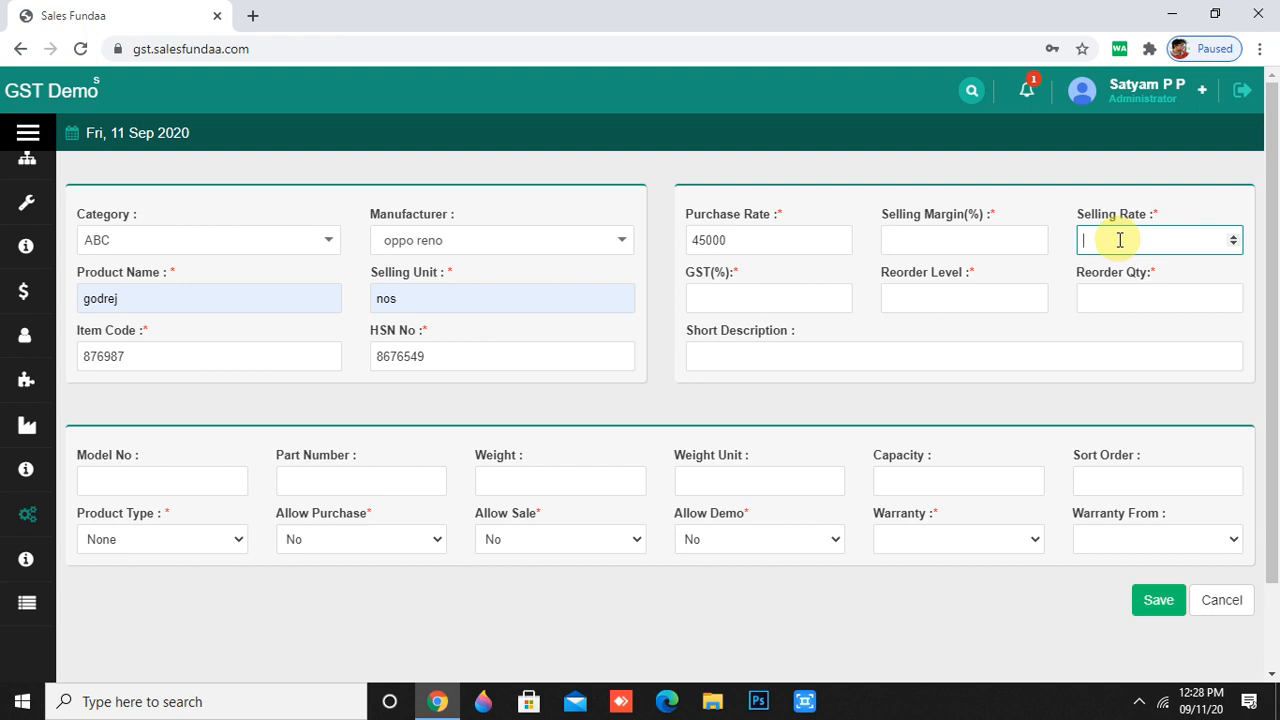
type("0")
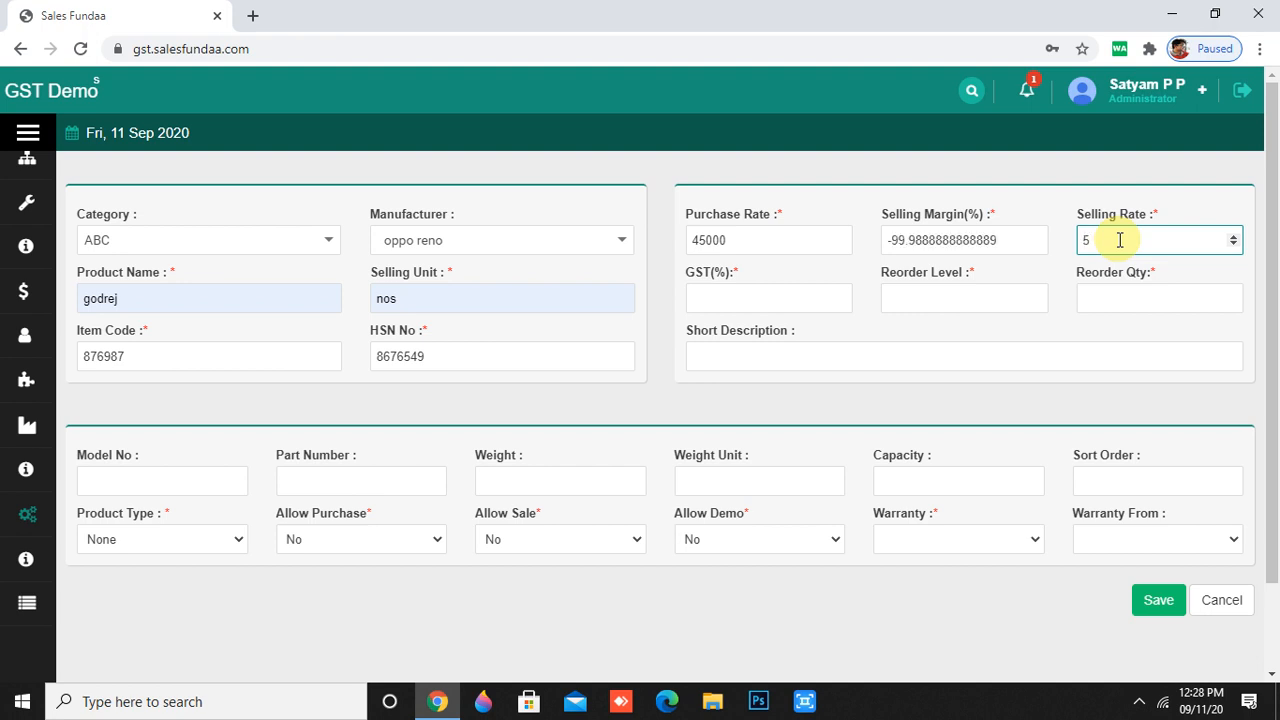
key("BackSpace")
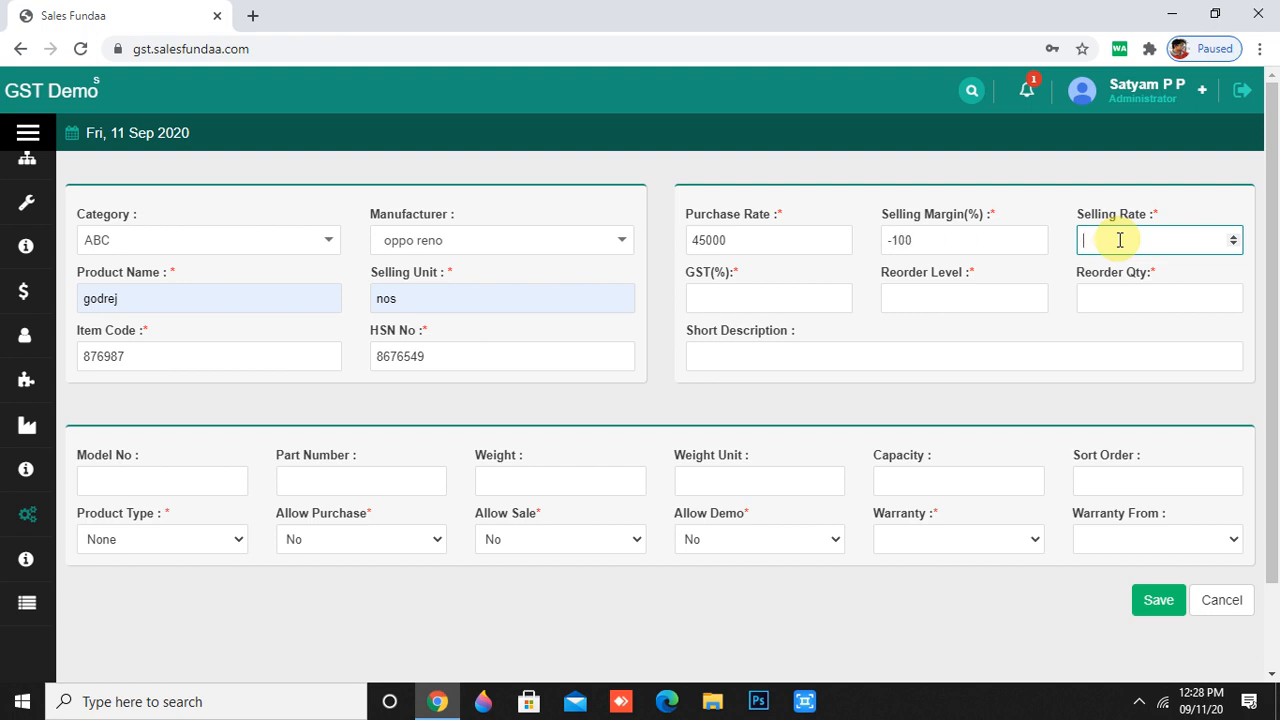
type("48")
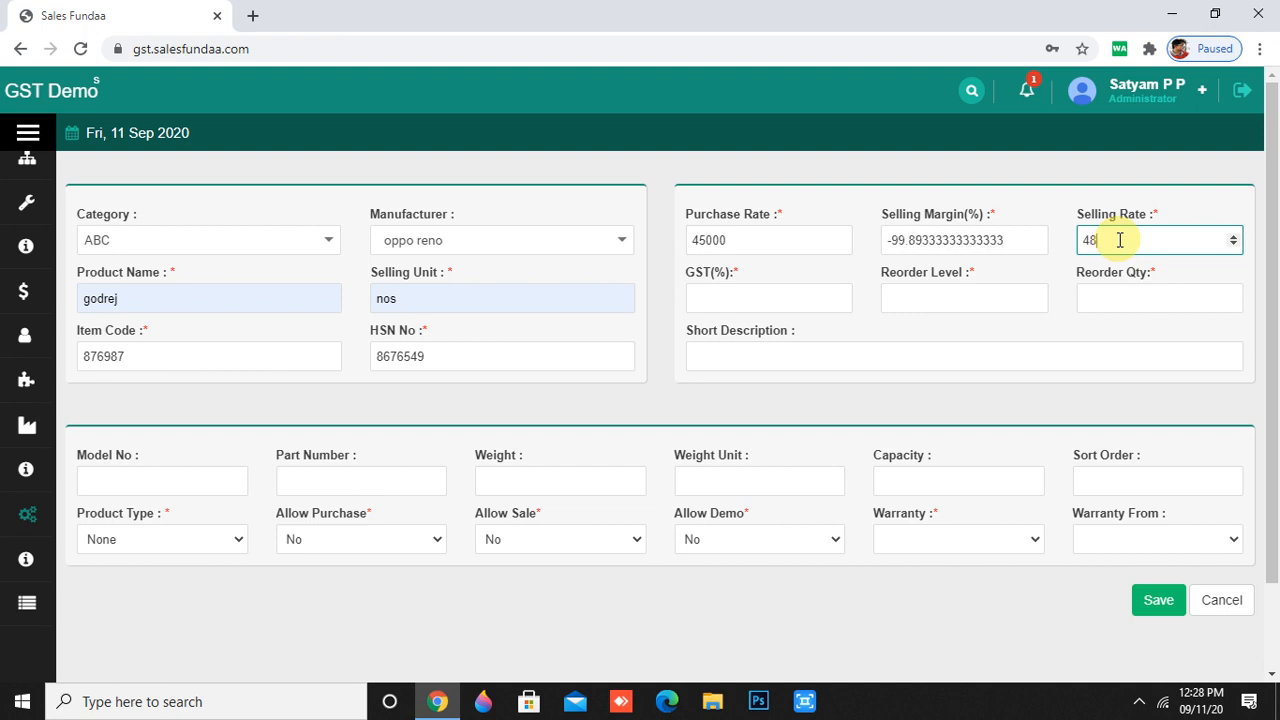
key("BackSpace")
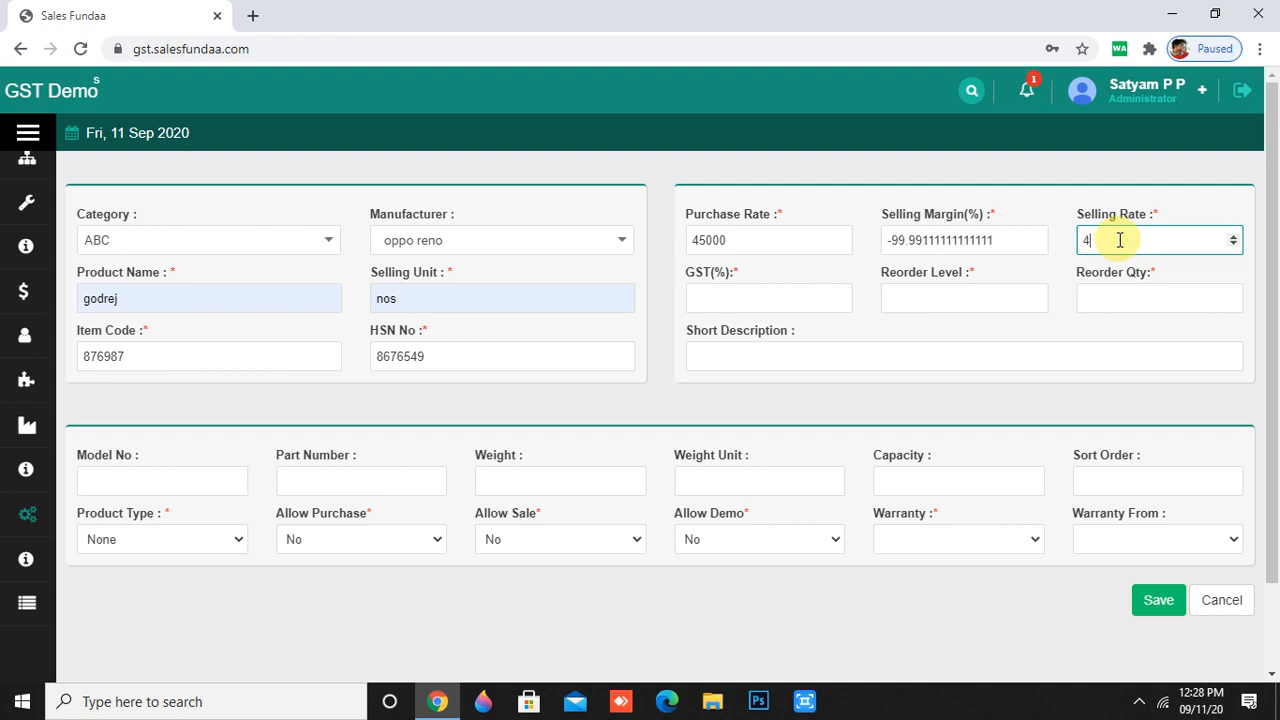
type("4000")
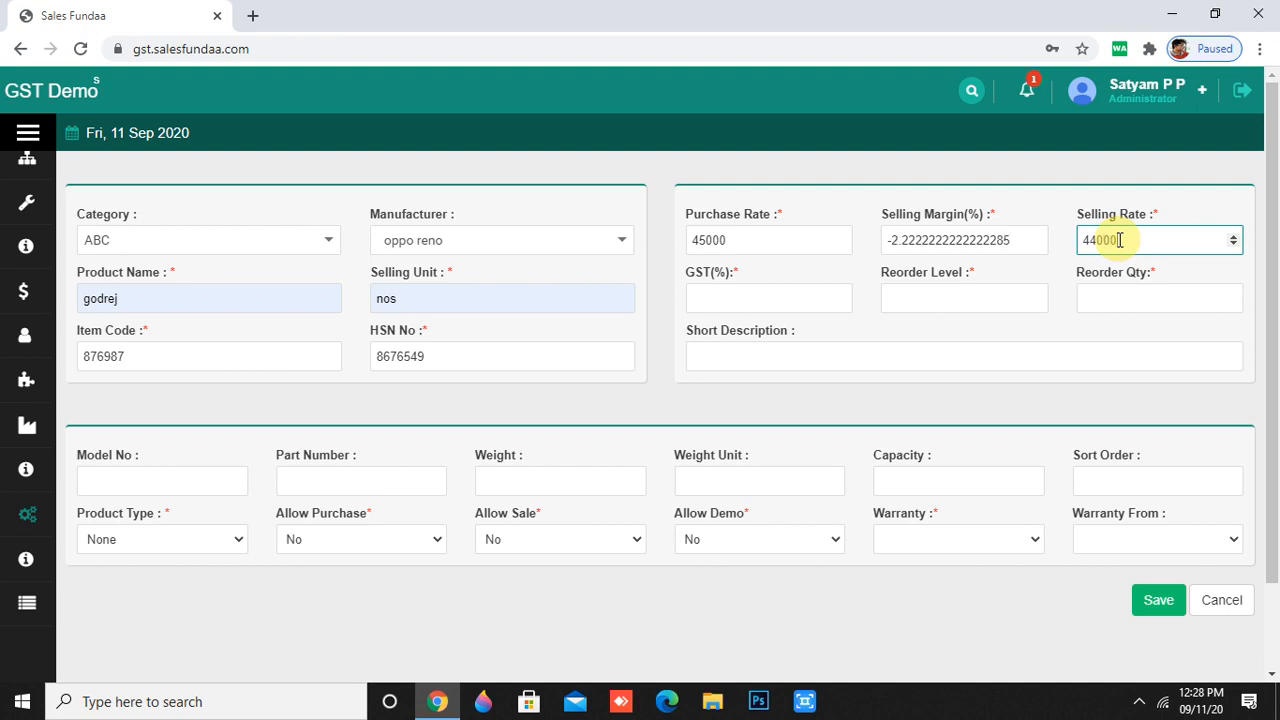
left_click(1062, 313)
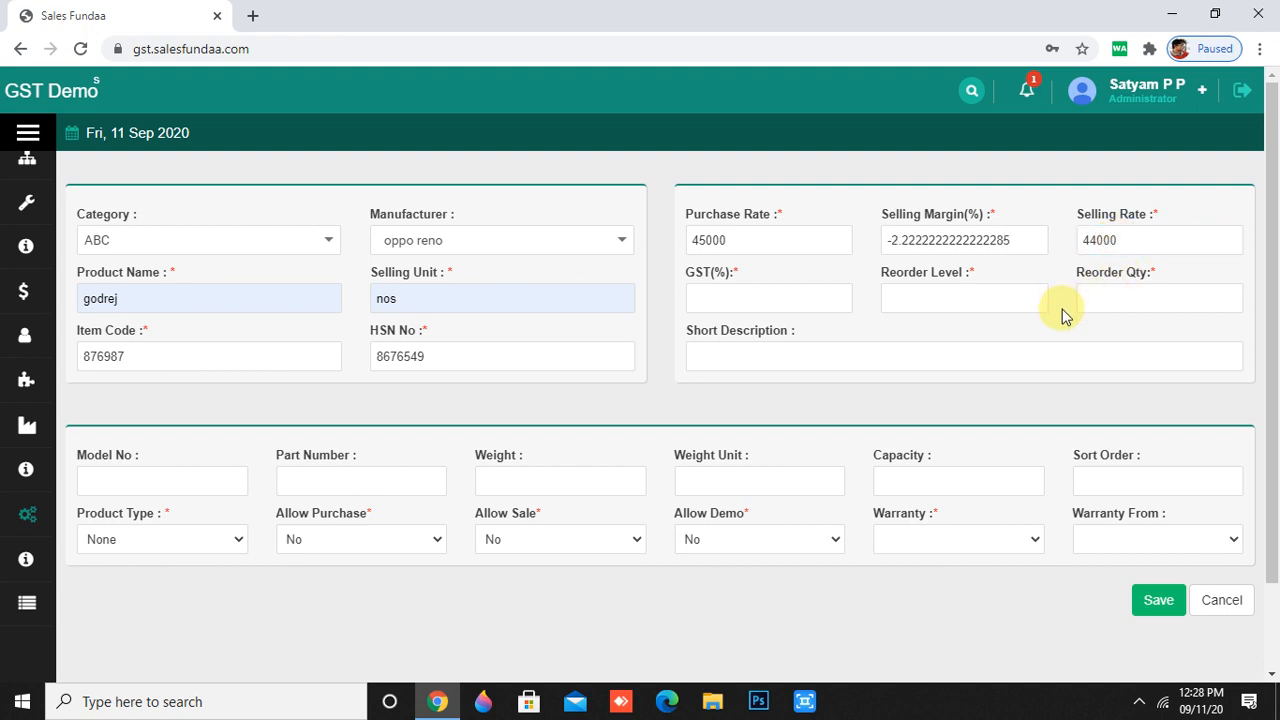
left_click(780, 242)
left_click(1138, 240)
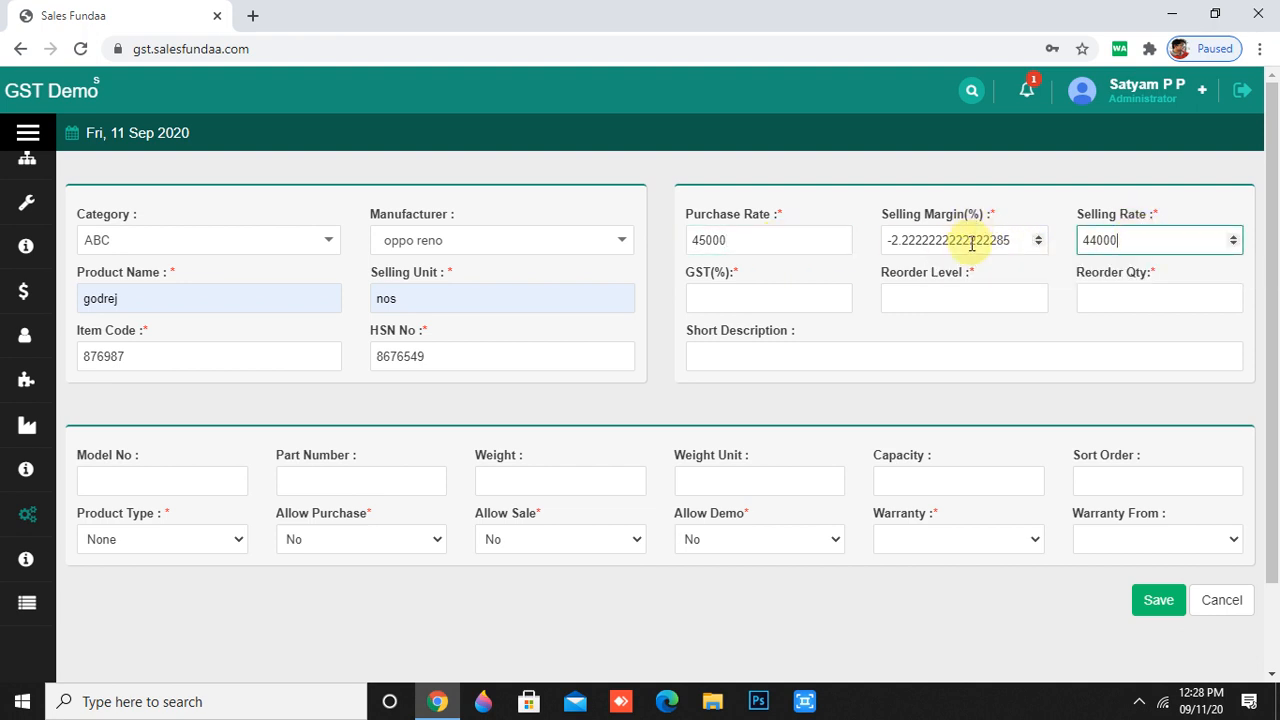
- Set GST to 18% and both reorder level and reorder quantity to 0
left_click(802, 300)
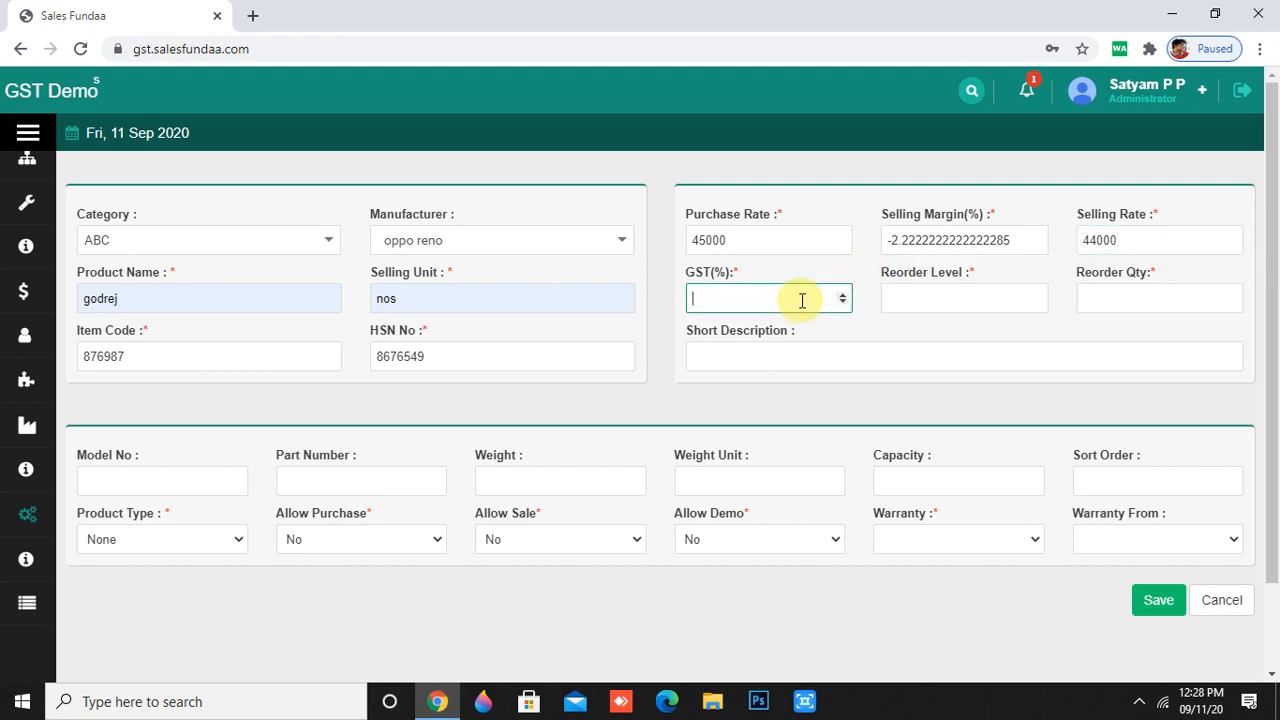
type("18")
left_click(973, 302)
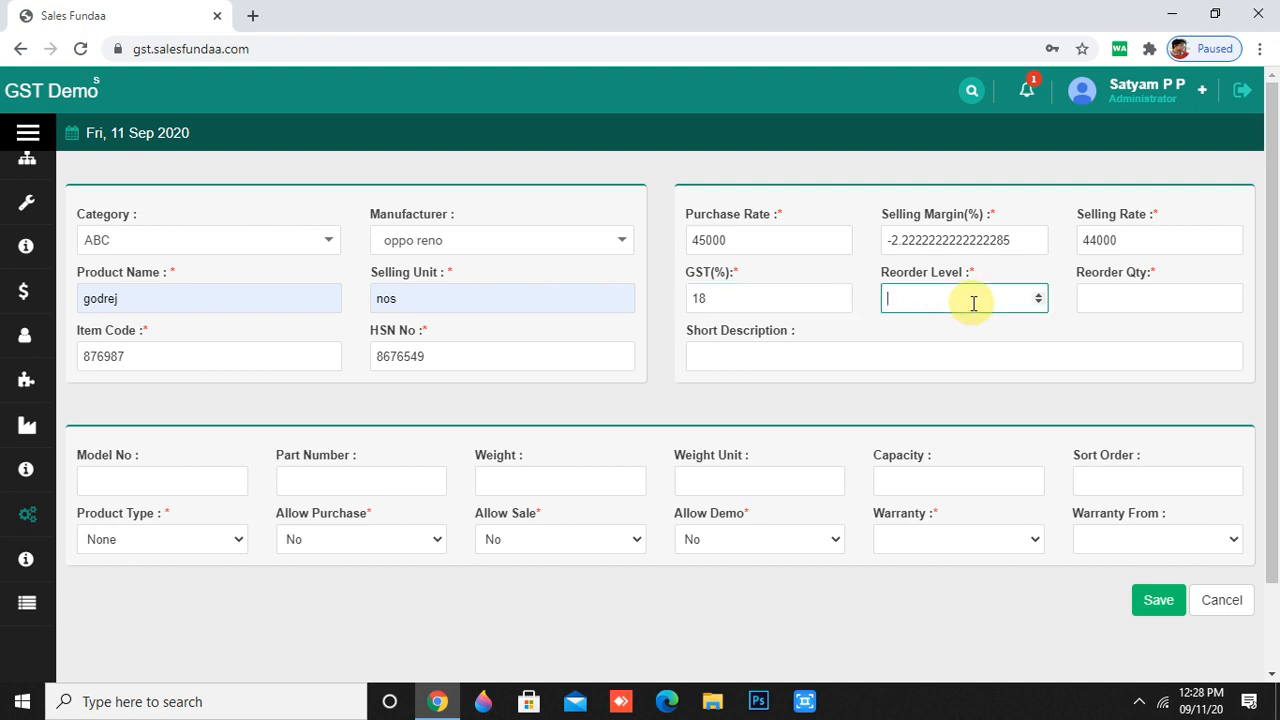
type("0")
left_click(1120, 297)
type("0")
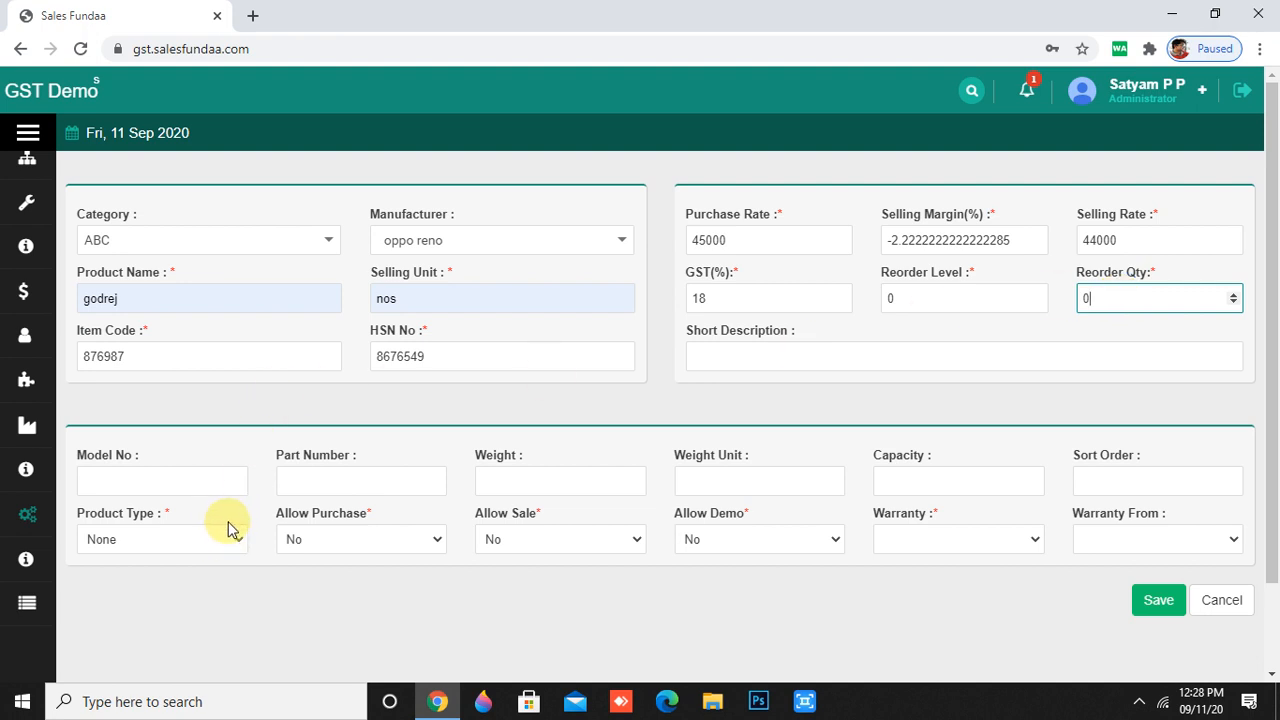
- Enter model number 32245 and part number 34576, leaving weight and capacity empty
left_click(200, 489)
type("32")
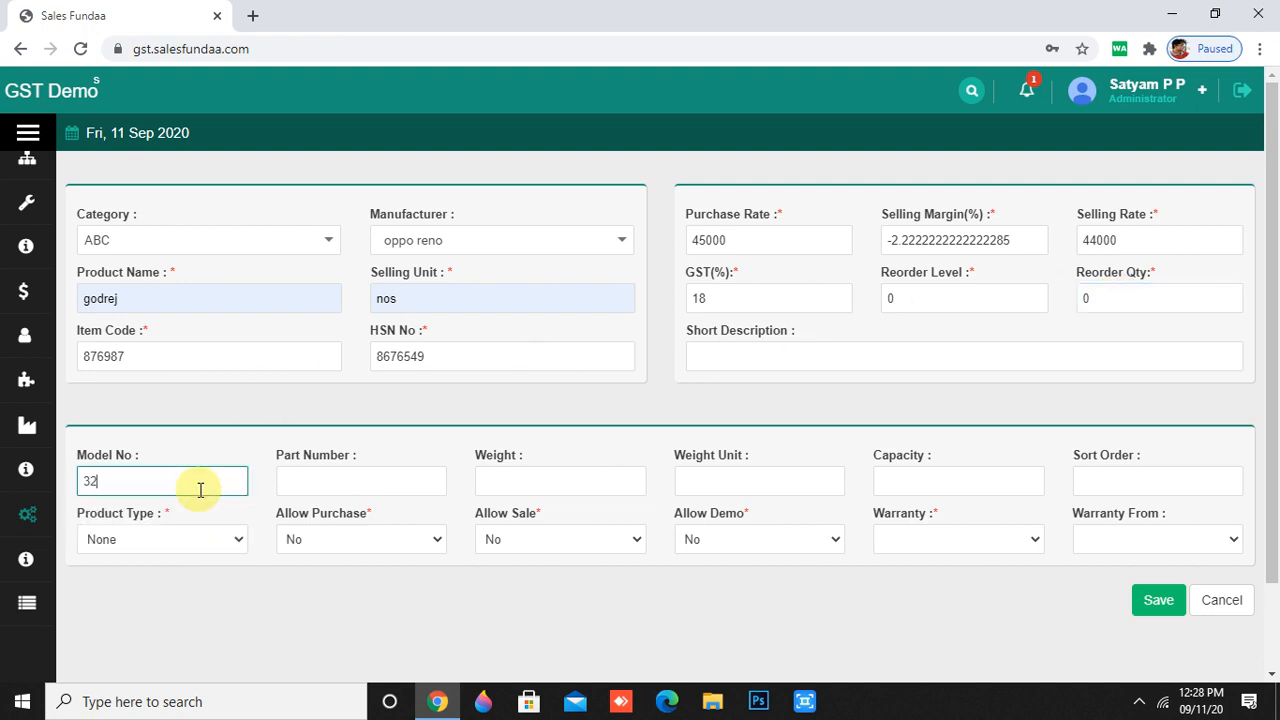
type("245")
left_click(310, 480)
type("34")
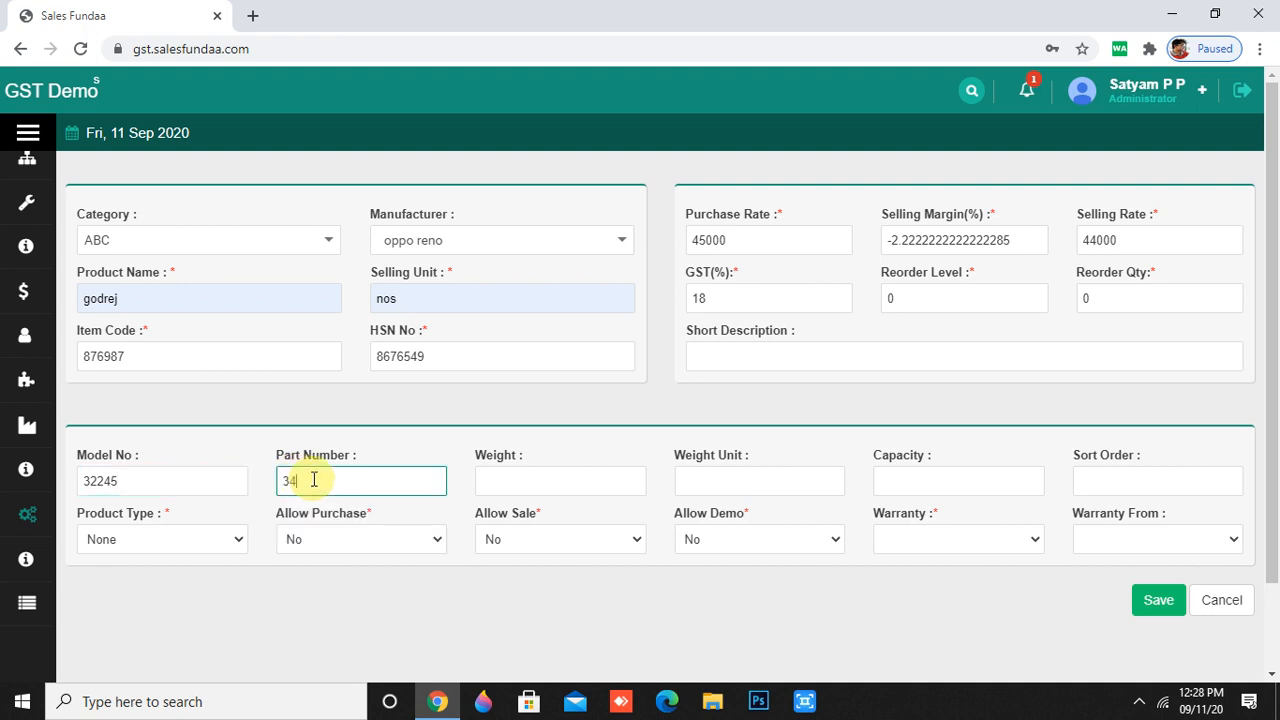
type("576")
left_click(517, 481)
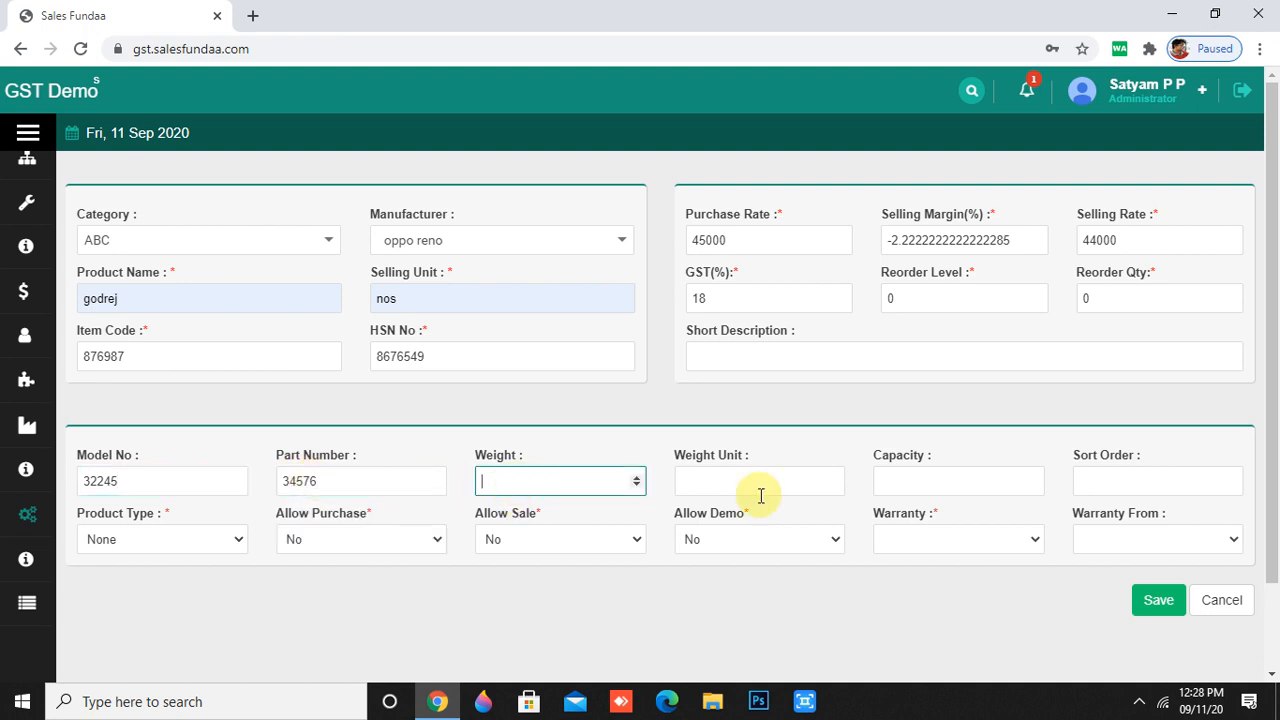
left_click(760, 490)
left_click(972, 479)
key("Down")
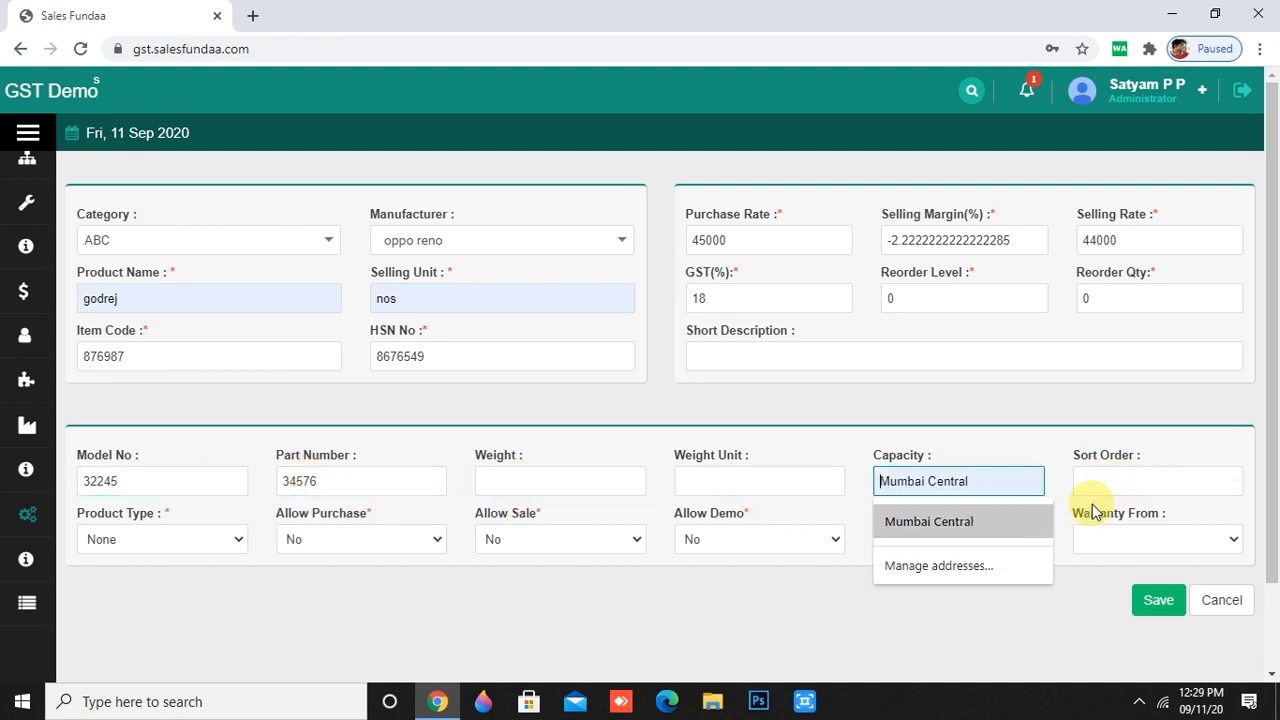
left_click(1186, 479)
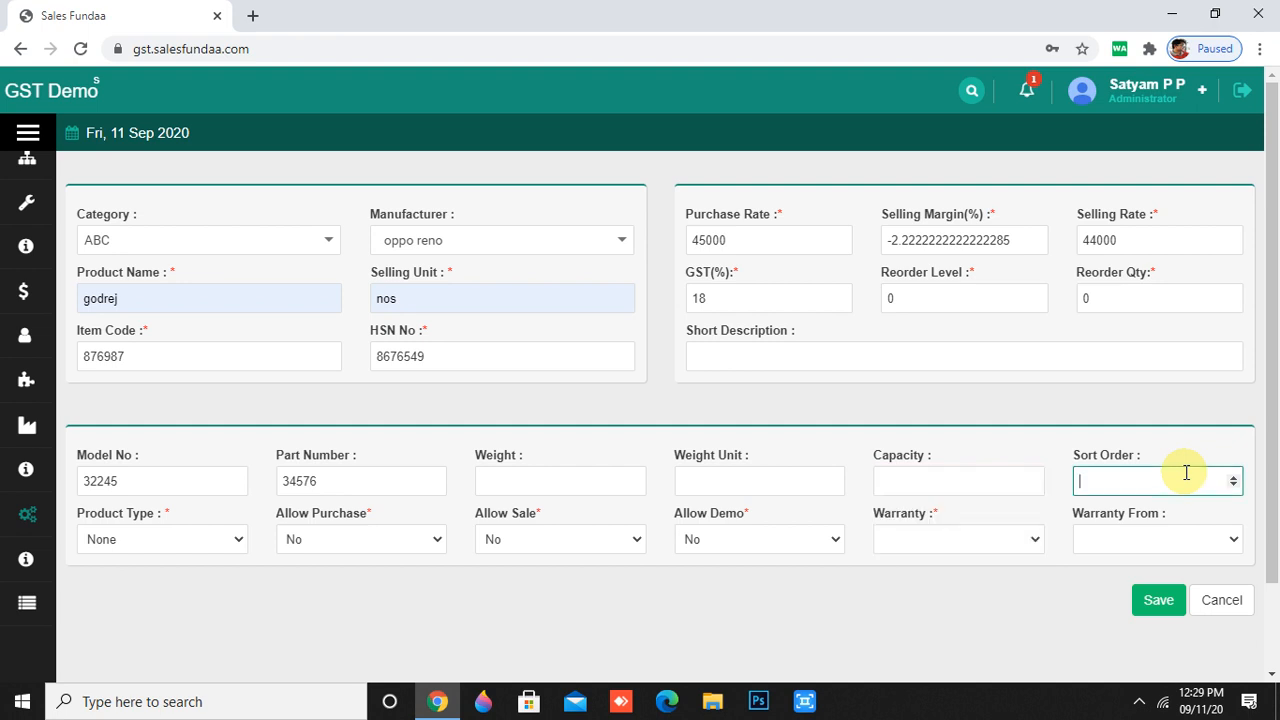
- Set the product type to Required Serial NO
left_click(242, 540)
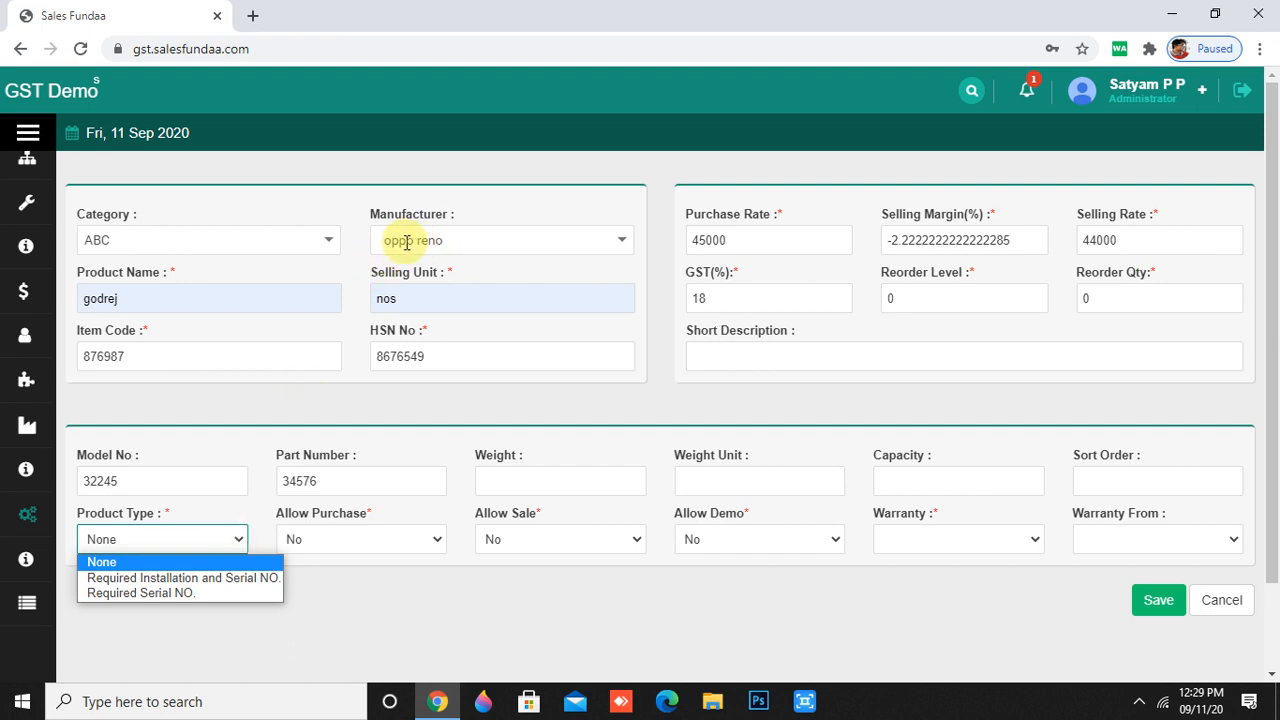
left_click(407, 241)
left_click(231, 547)
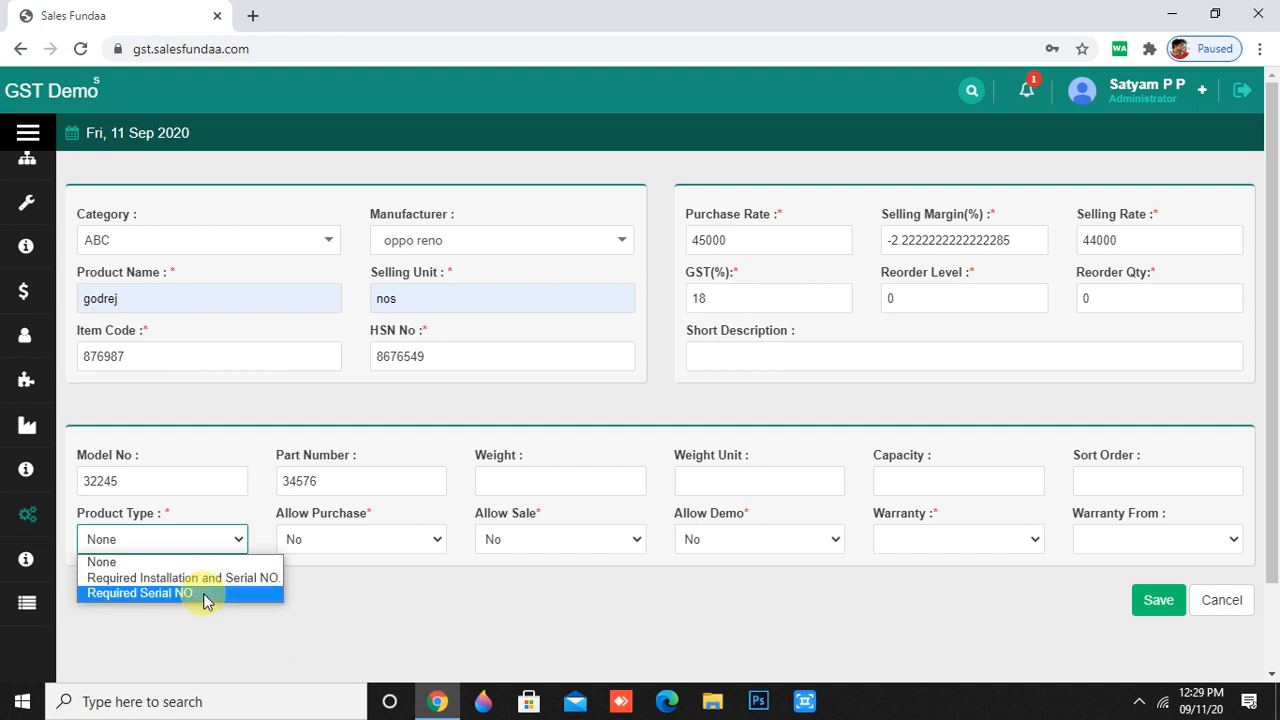
left_click(204, 596)
left_click(416, 542)
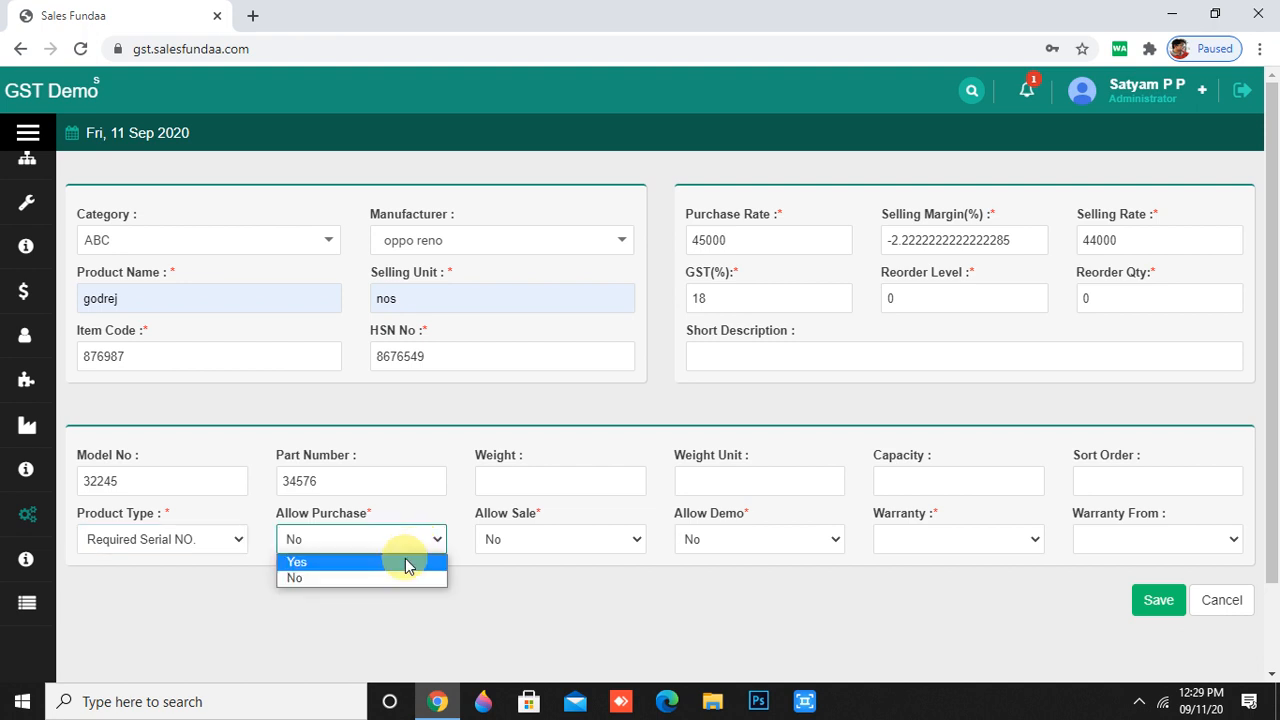
- Set Allow Purchase and Allow Sale to Yes, leaving Allow Demo at No
left_click(405, 562)
left_click(638, 539)
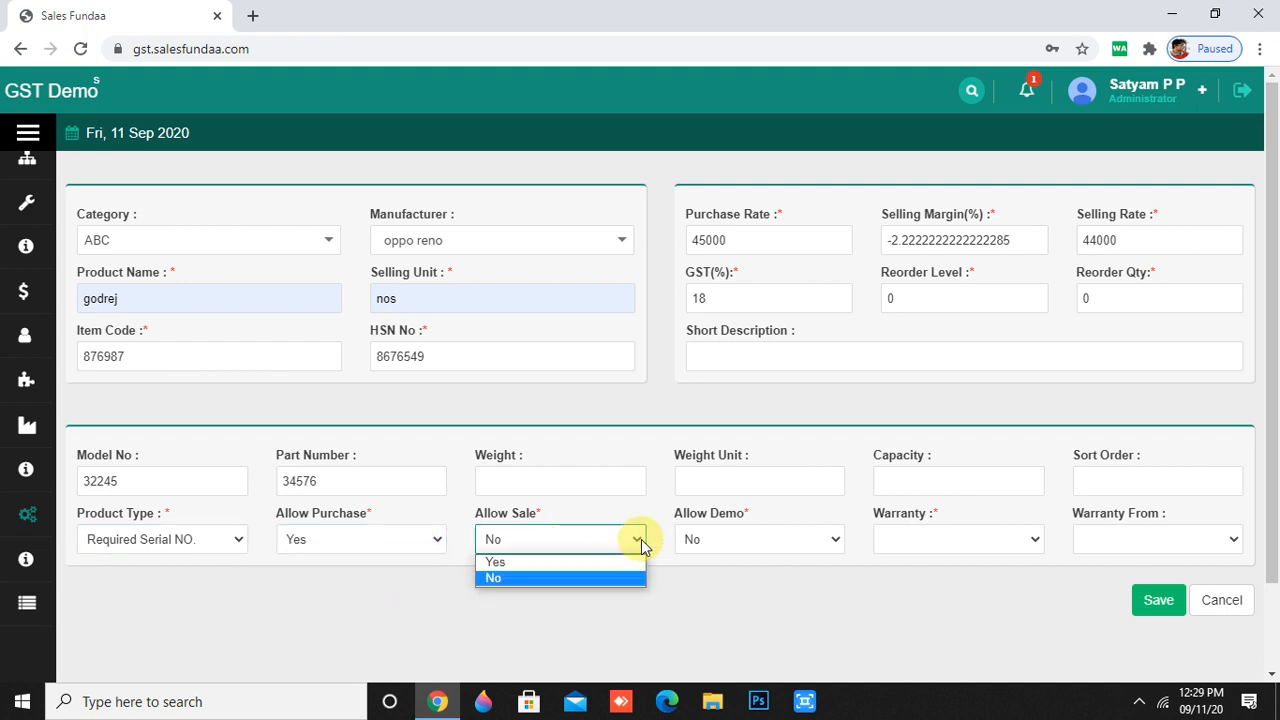
left_click(573, 564)
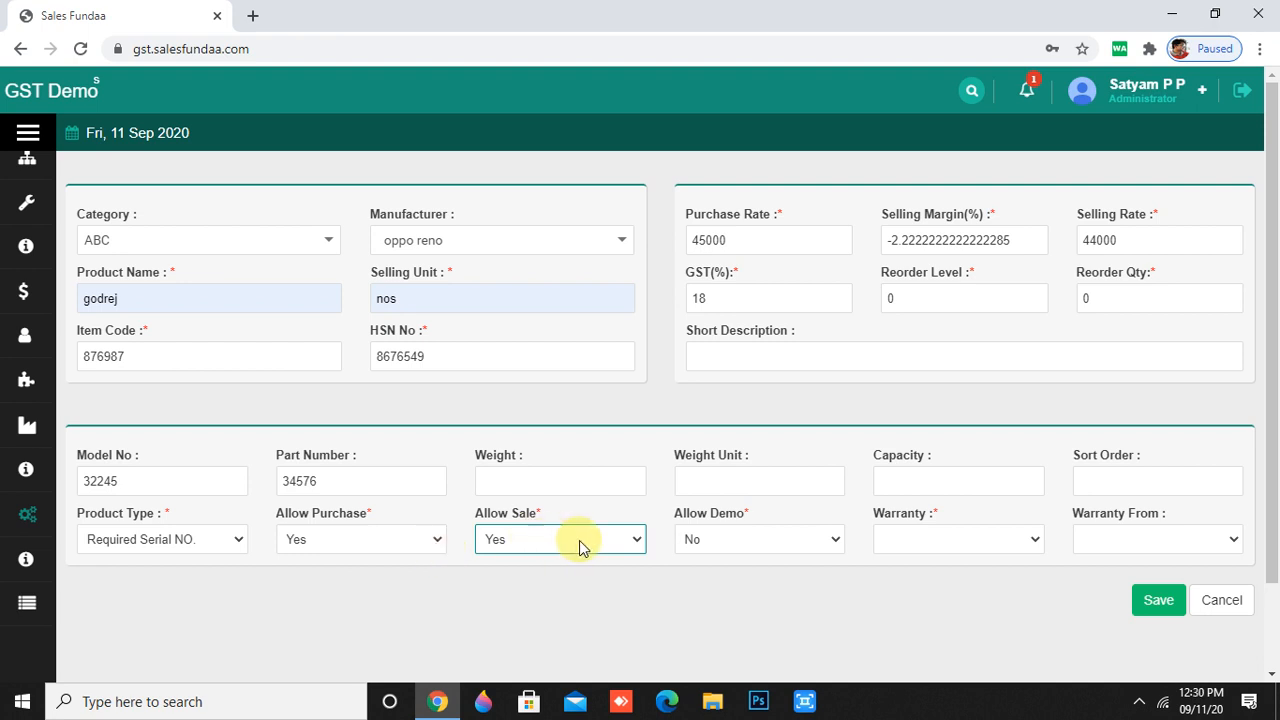
left_click(585, 543)
left_click(408, 544)
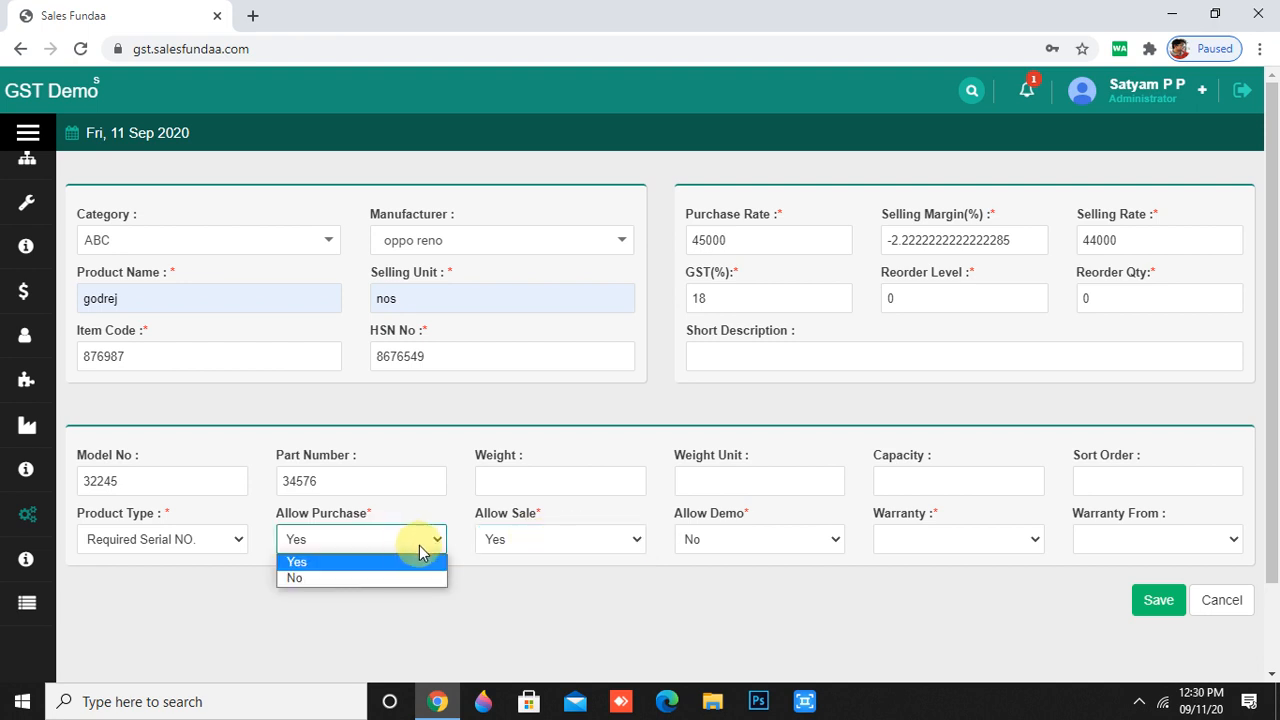
left_click(616, 583)
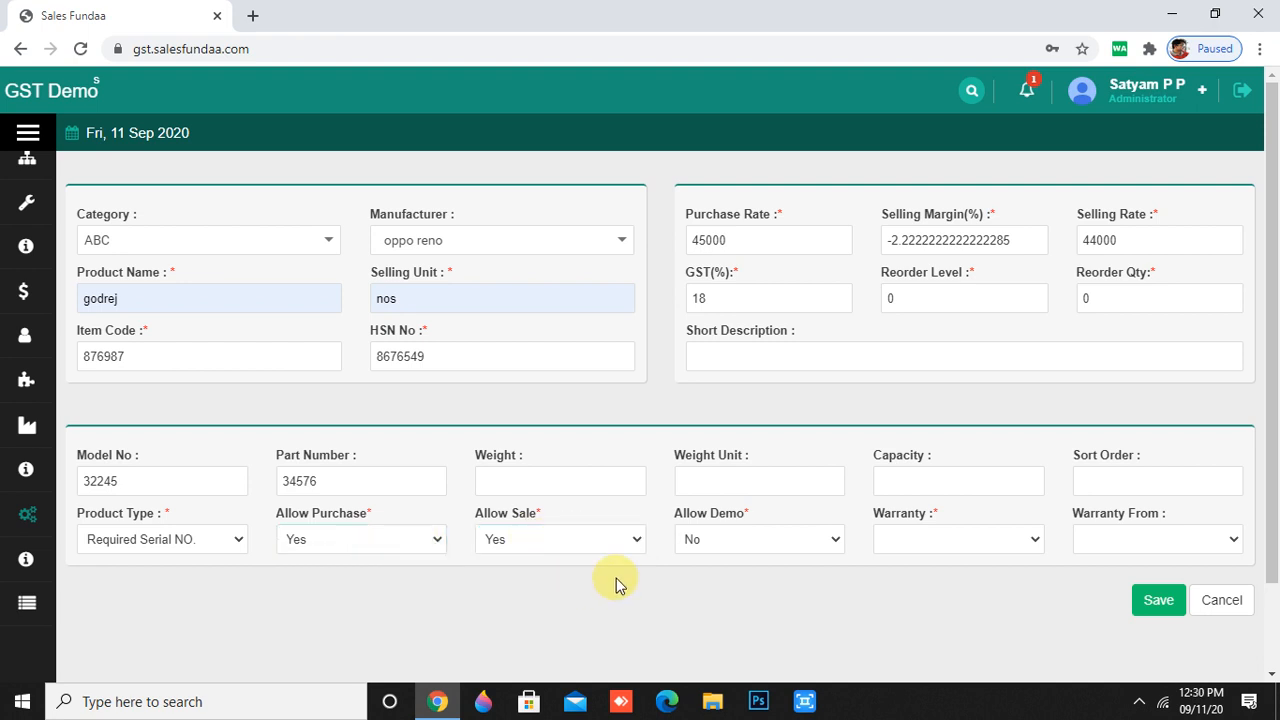
left_click(835, 541)
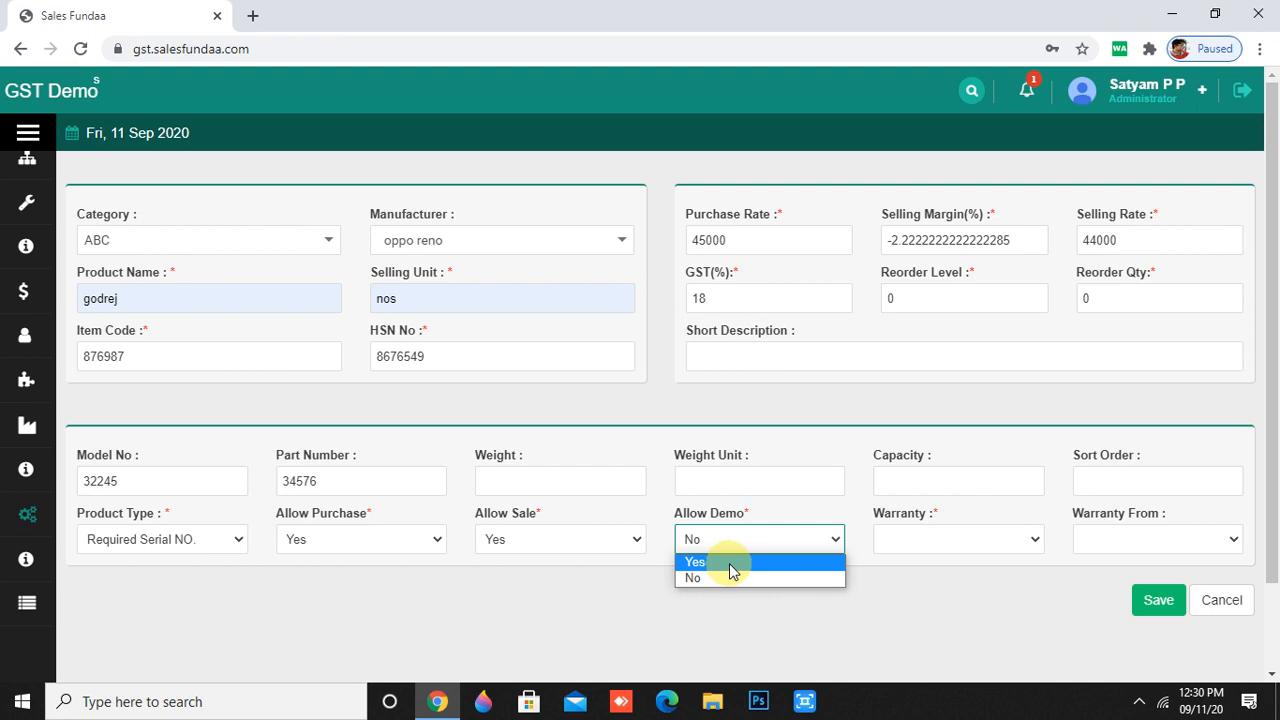
left_click(900, 608)
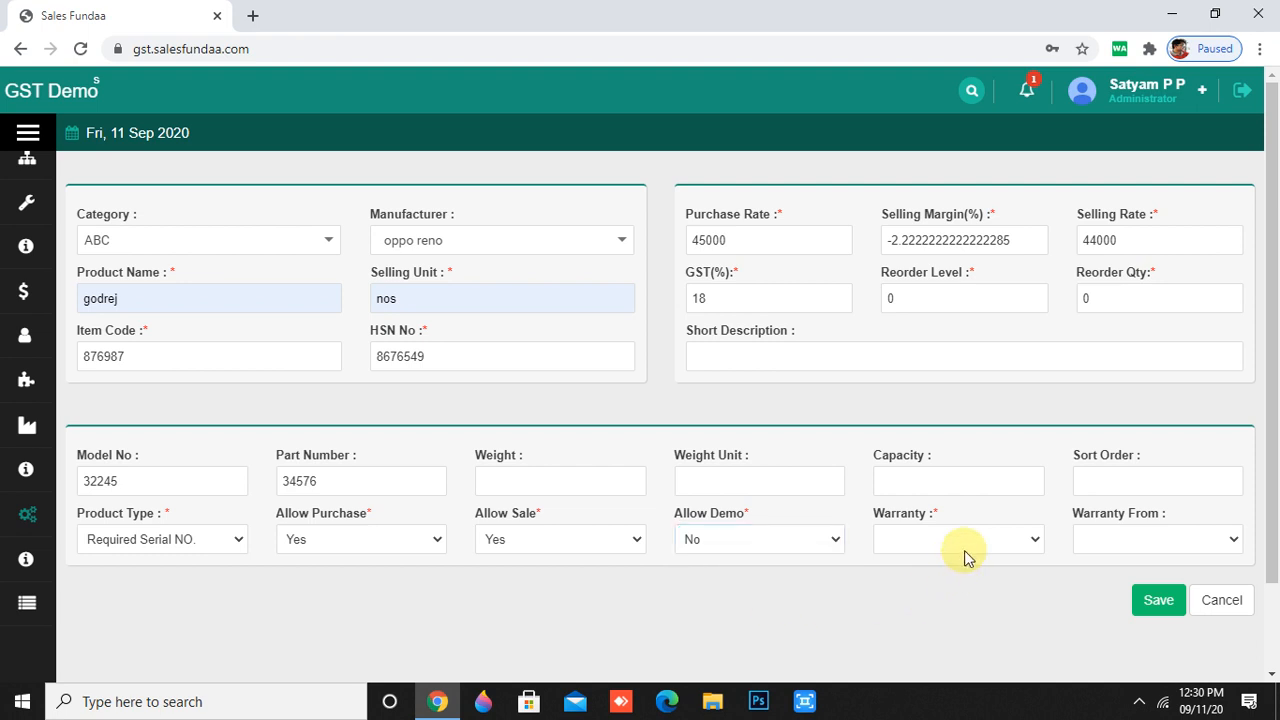
- Give the product a 1 Year warranty counted from Bill Date
left_click(1031, 541)
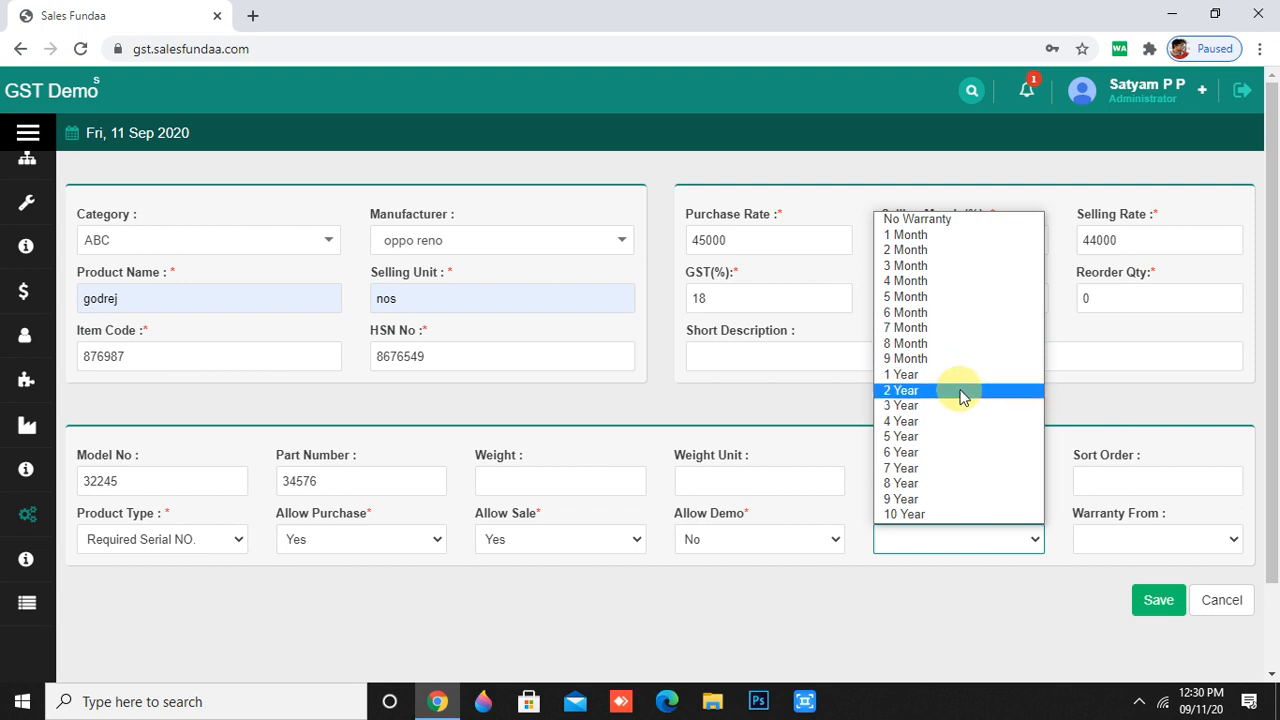
left_click(962, 376)
left_click(1218, 541)
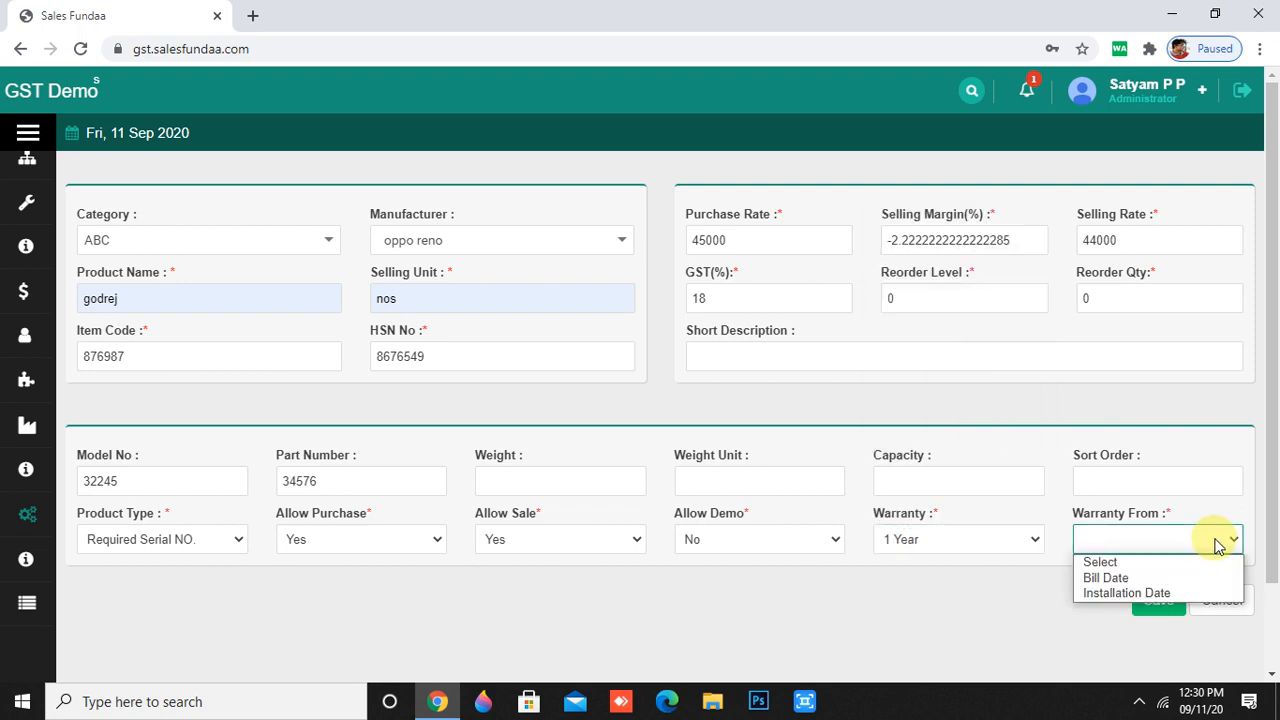
left_click(1117, 580)
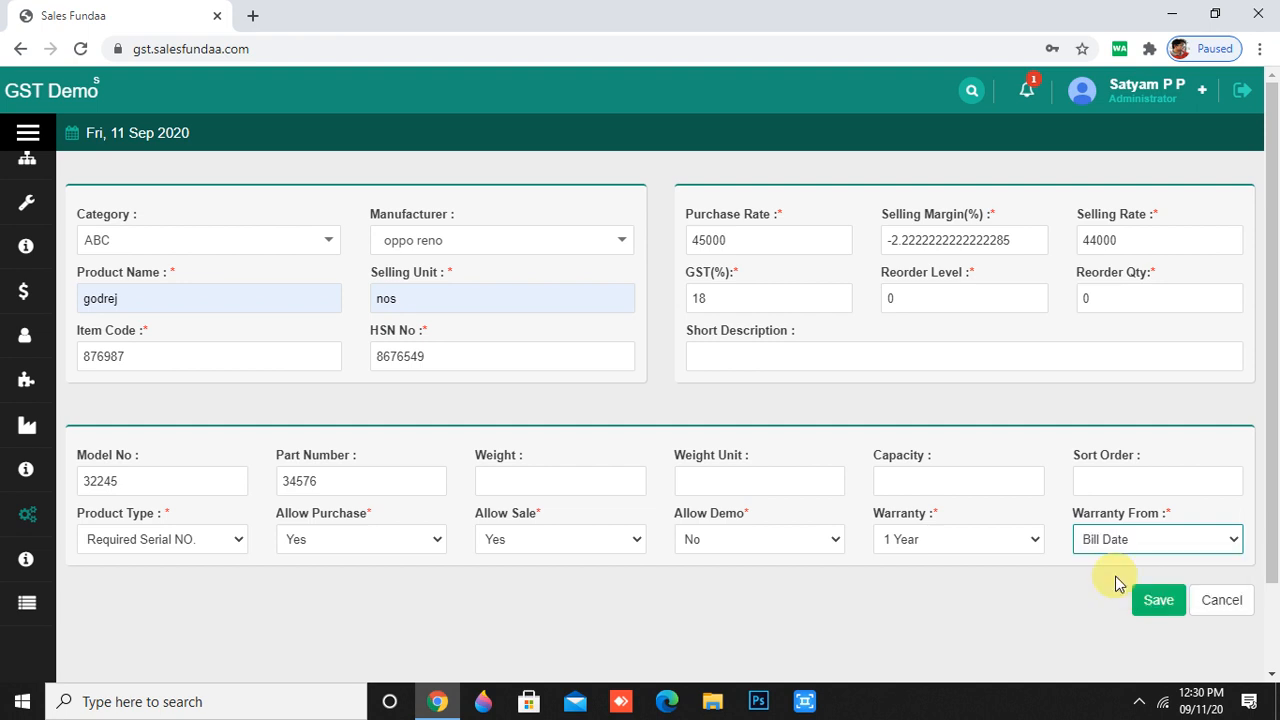
- Save the godrej product, confirm the success message, and review its details page
left_click(1155, 597)
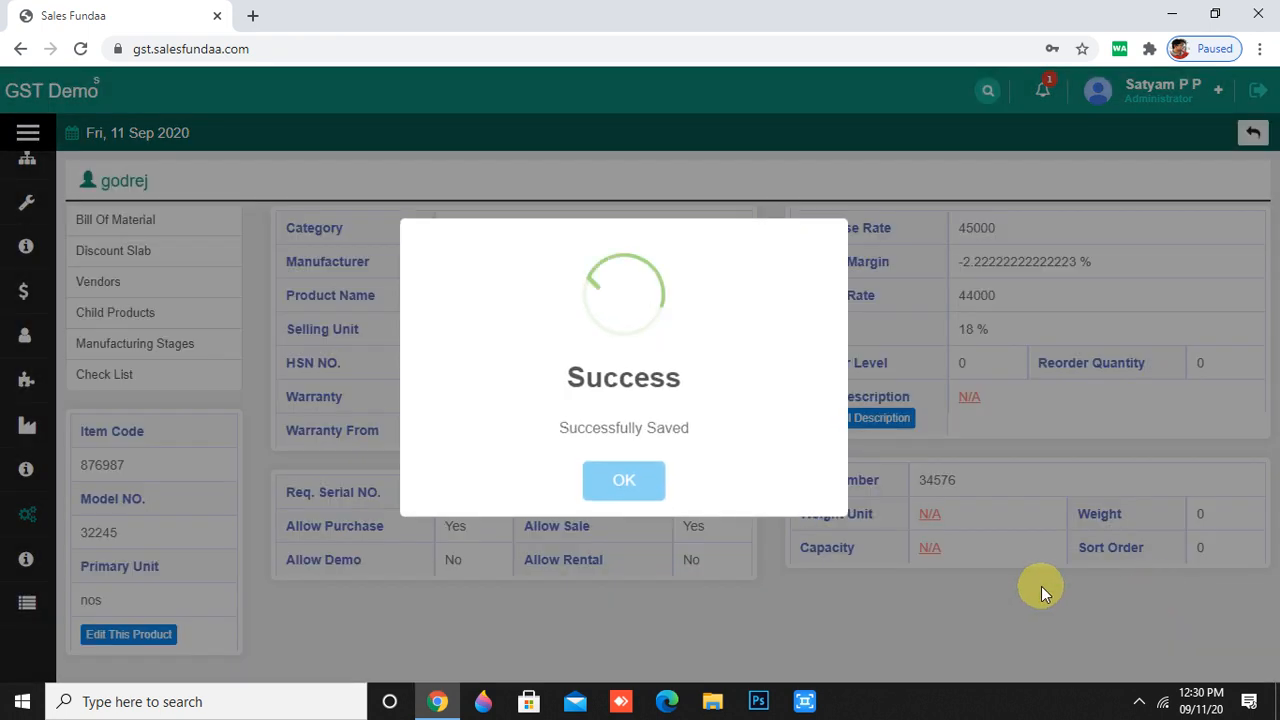
left_click(603, 482)
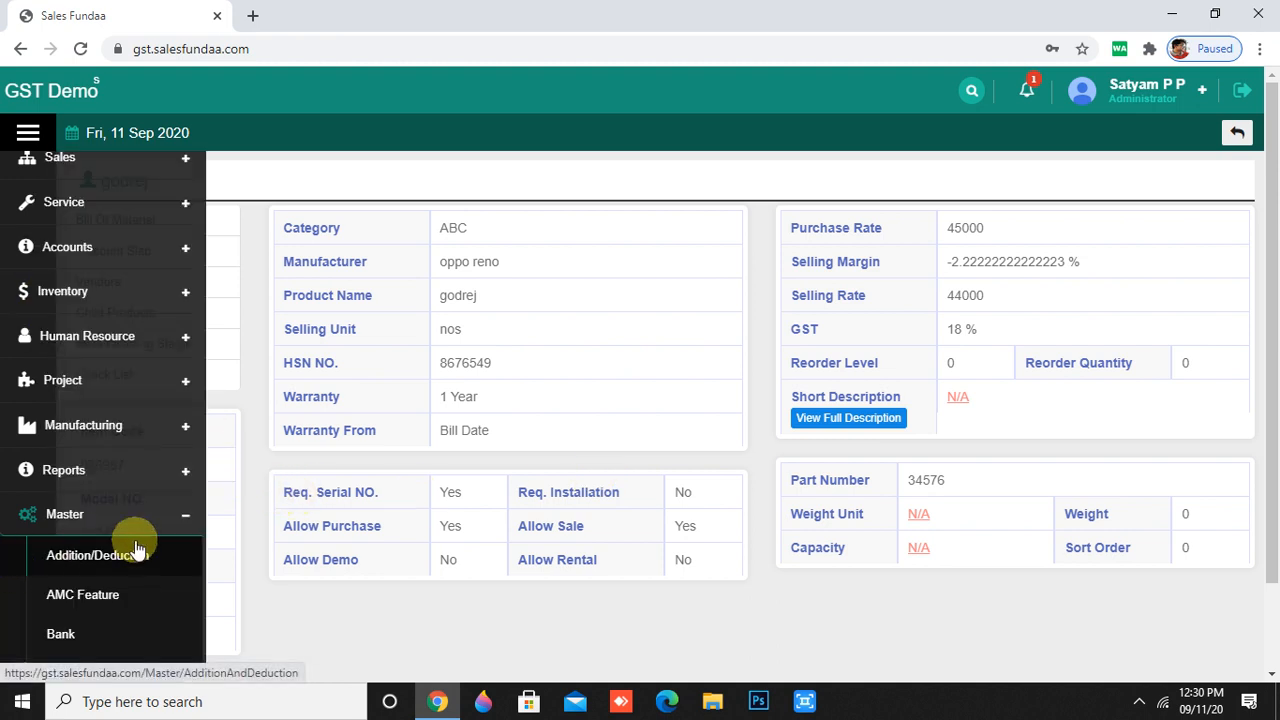
scroll(413, 448, "down", 1)
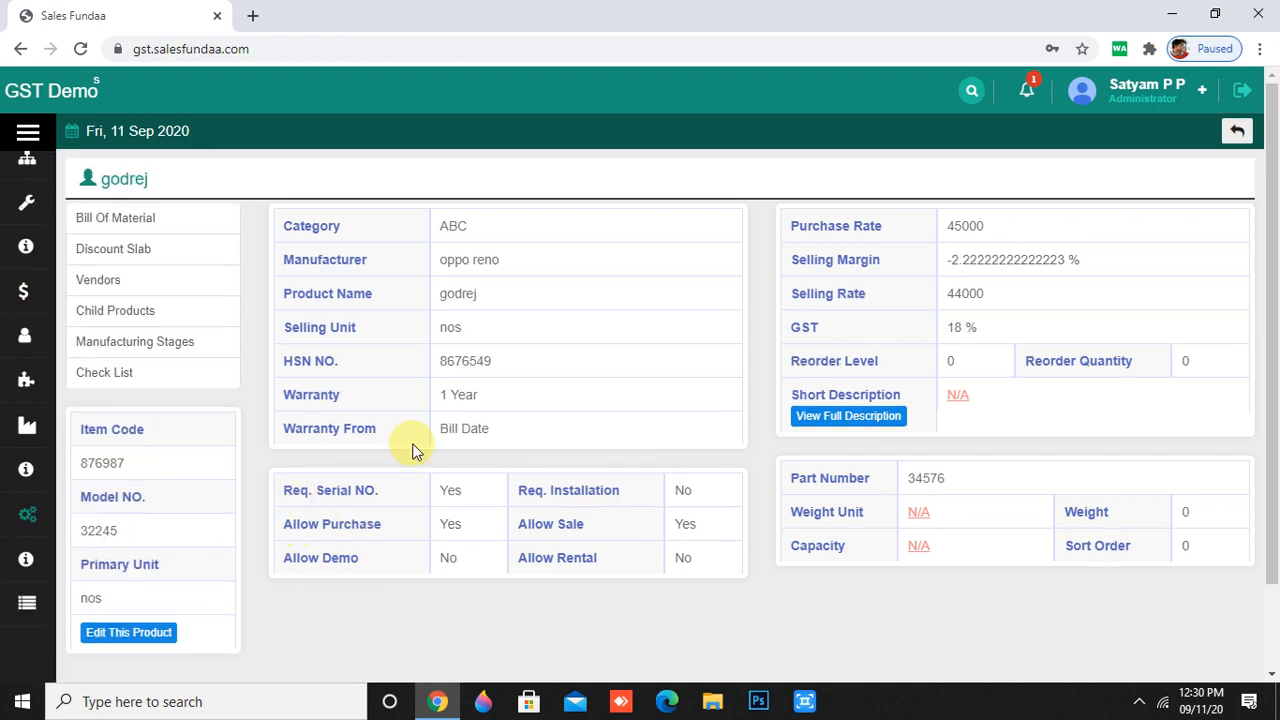
scroll(413, 468, "up", 1)
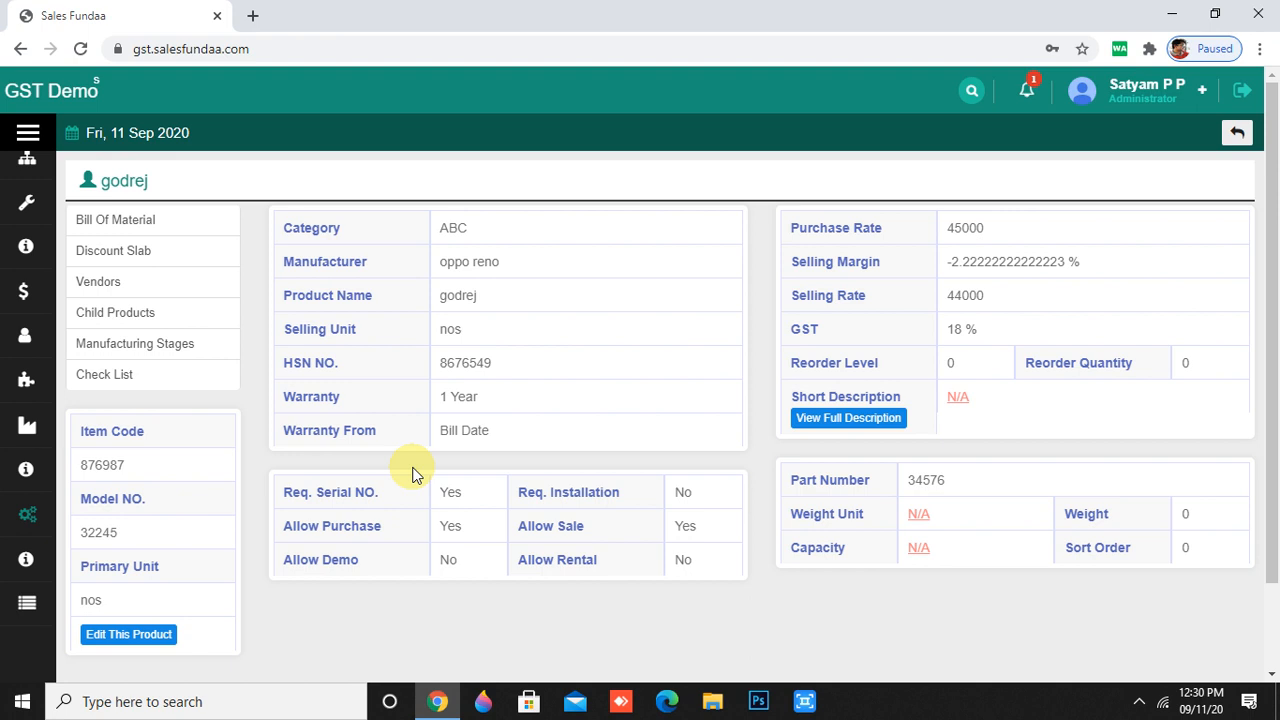
- Open the Reason master list with entries like High Price, Hold and Defective Goods
mouse_move(29, 509)
scroll(29, 540, "down", 5)
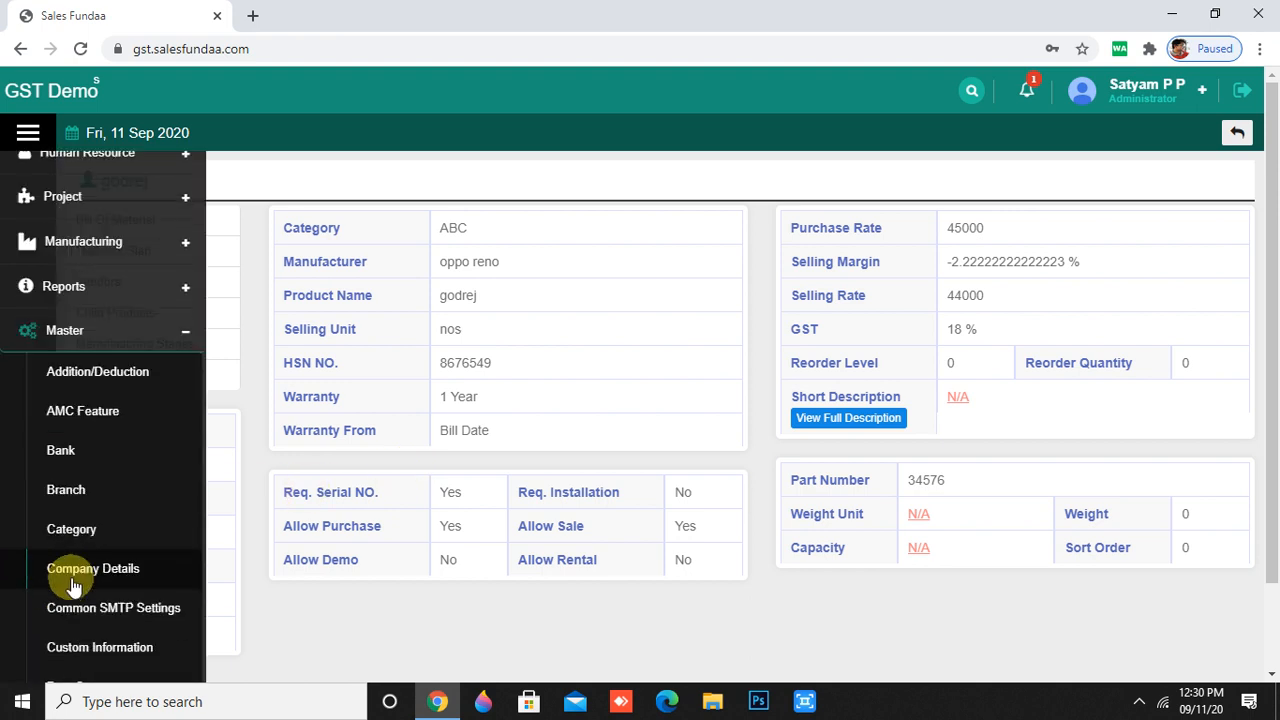
scroll(80, 590, "down", 4)
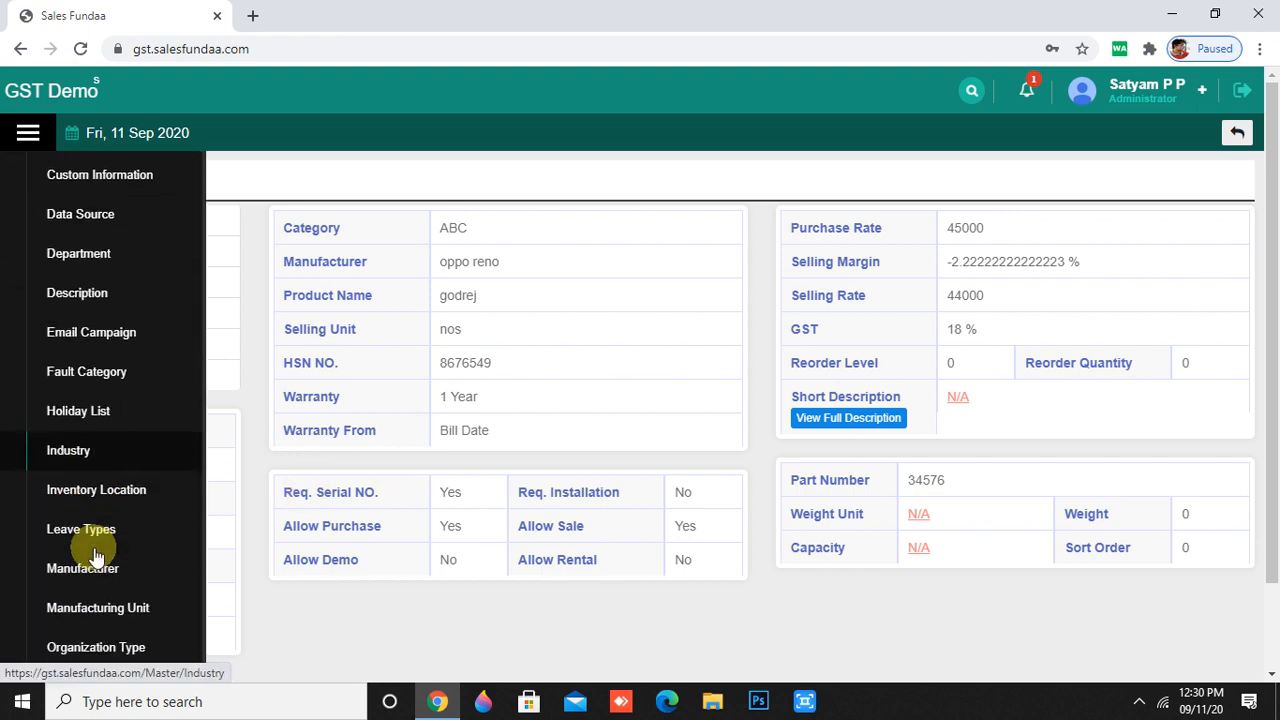
scroll(95, 557, "down", 2)
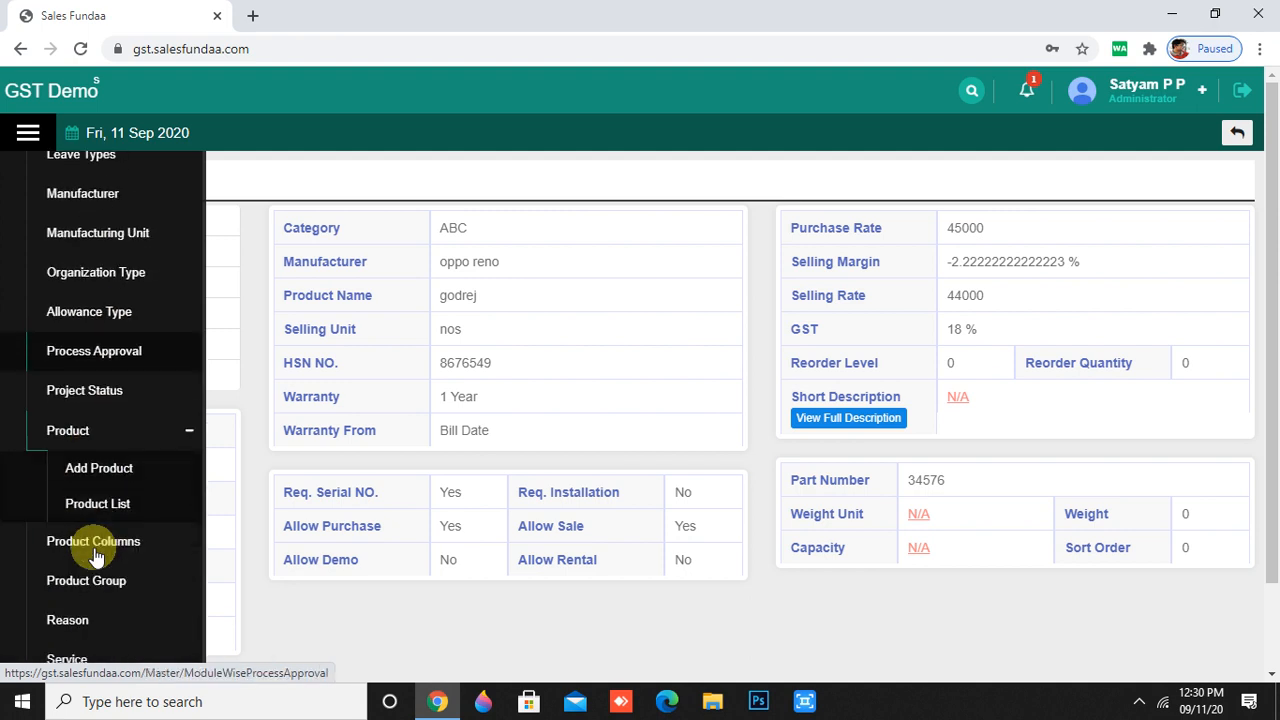
scroll(108, 585, "down", 2)
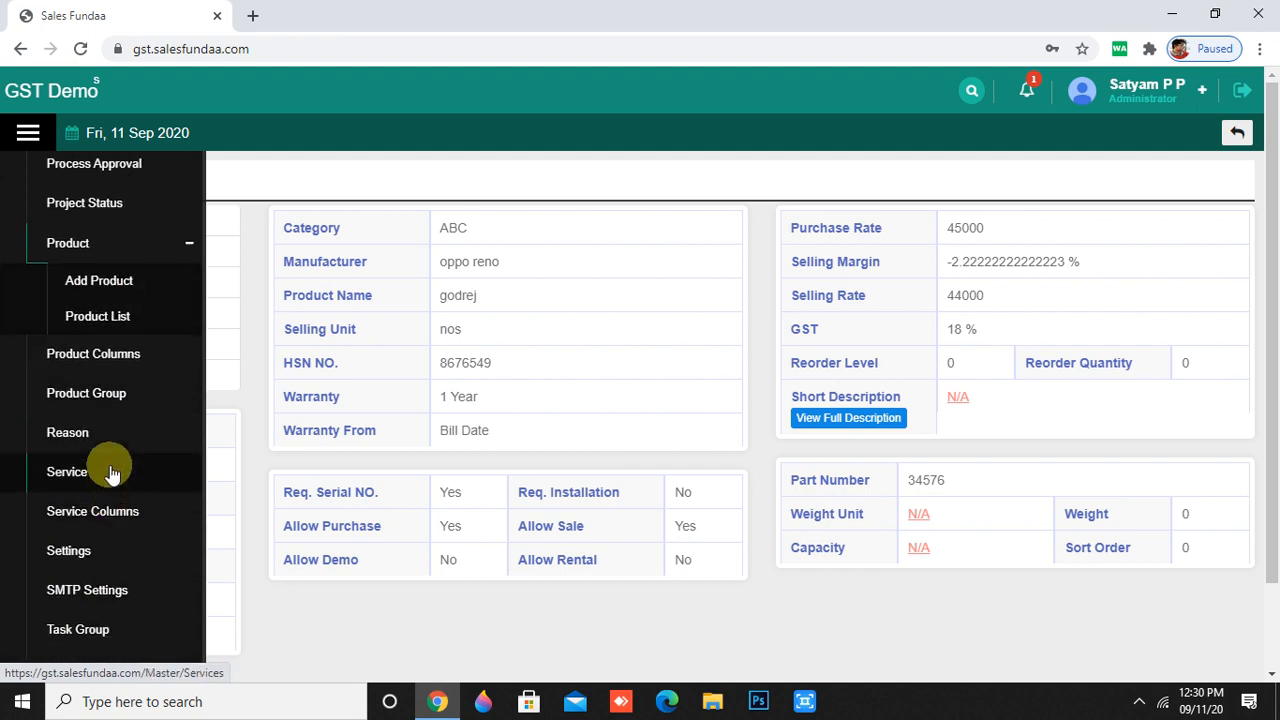
left_click(115, 432)
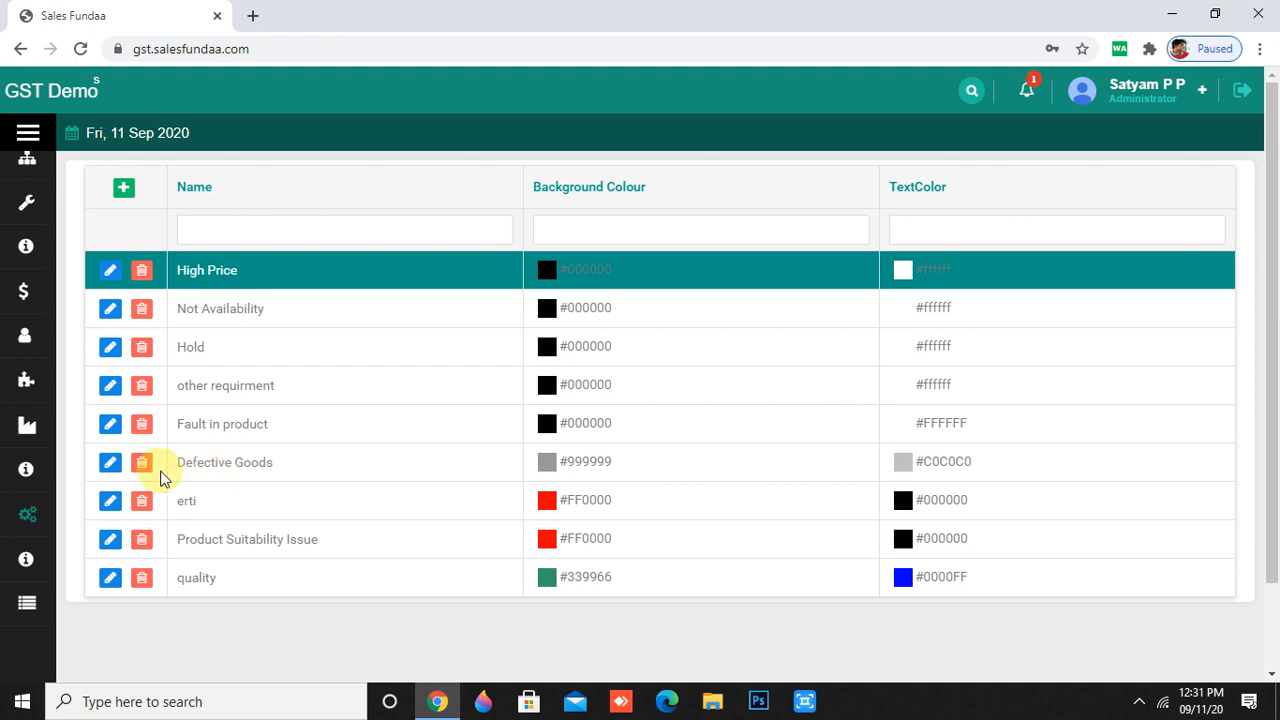
- Create and save the reason 'not avail' with #00FF00 green background and #808000 olive text
left_click(126, 189)
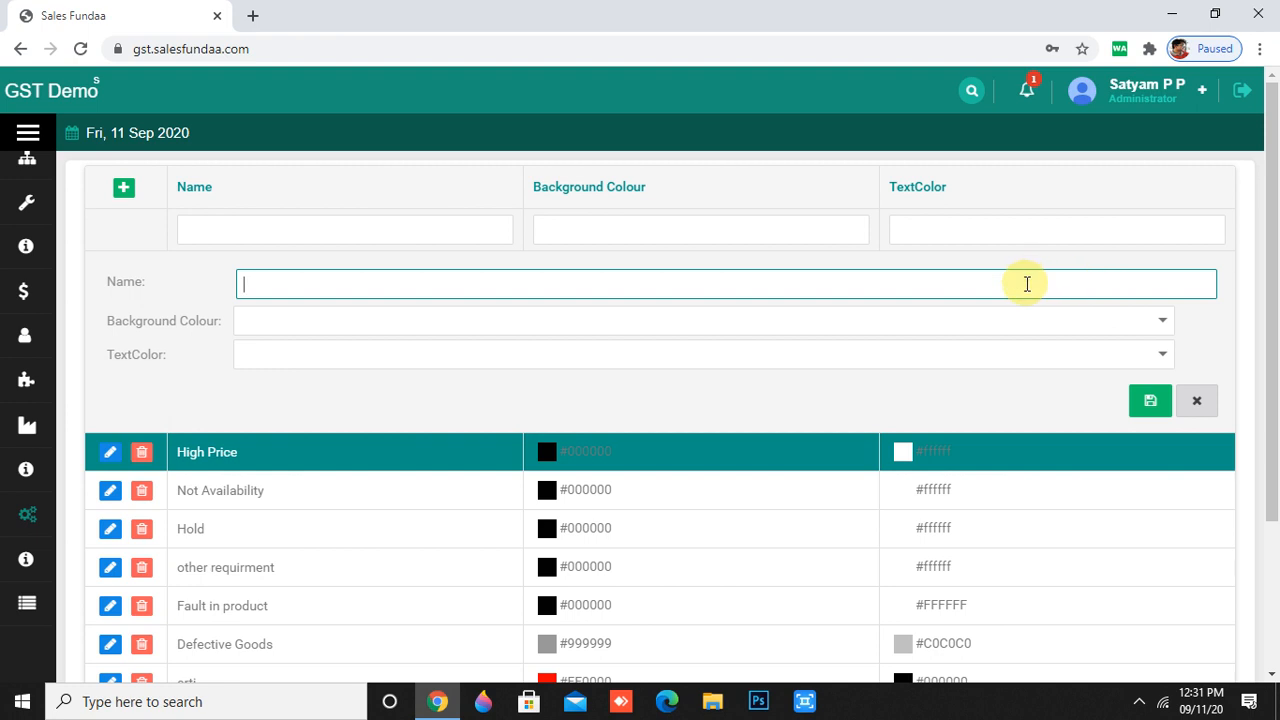
type("no")
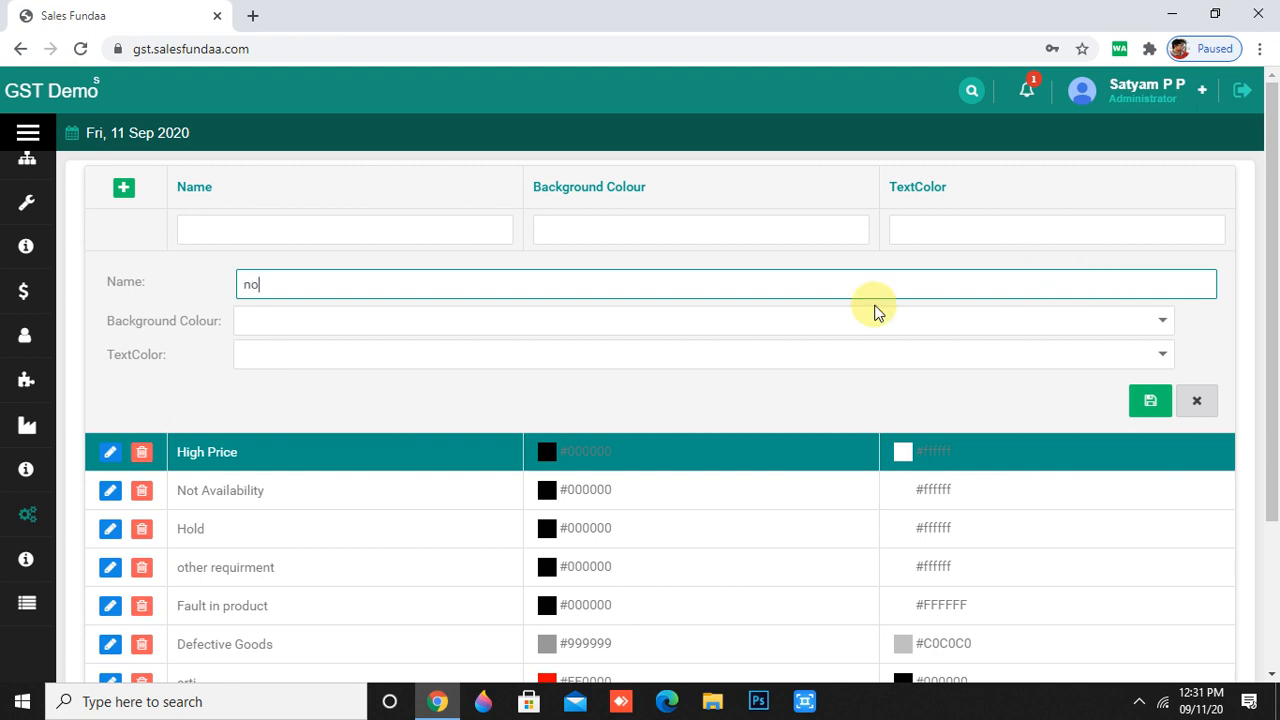
type("t avail")
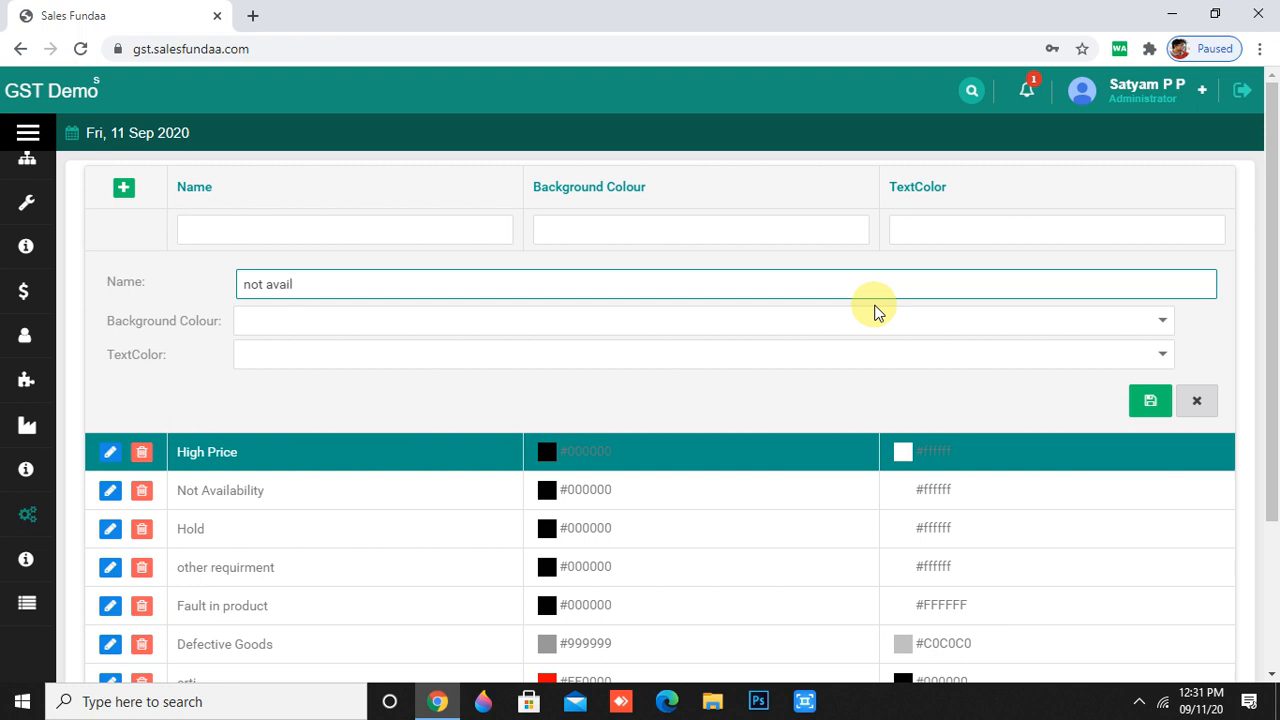
left_click(980, 312)
left_click(1165, 326)
scroll(508, 386, "down", 1)
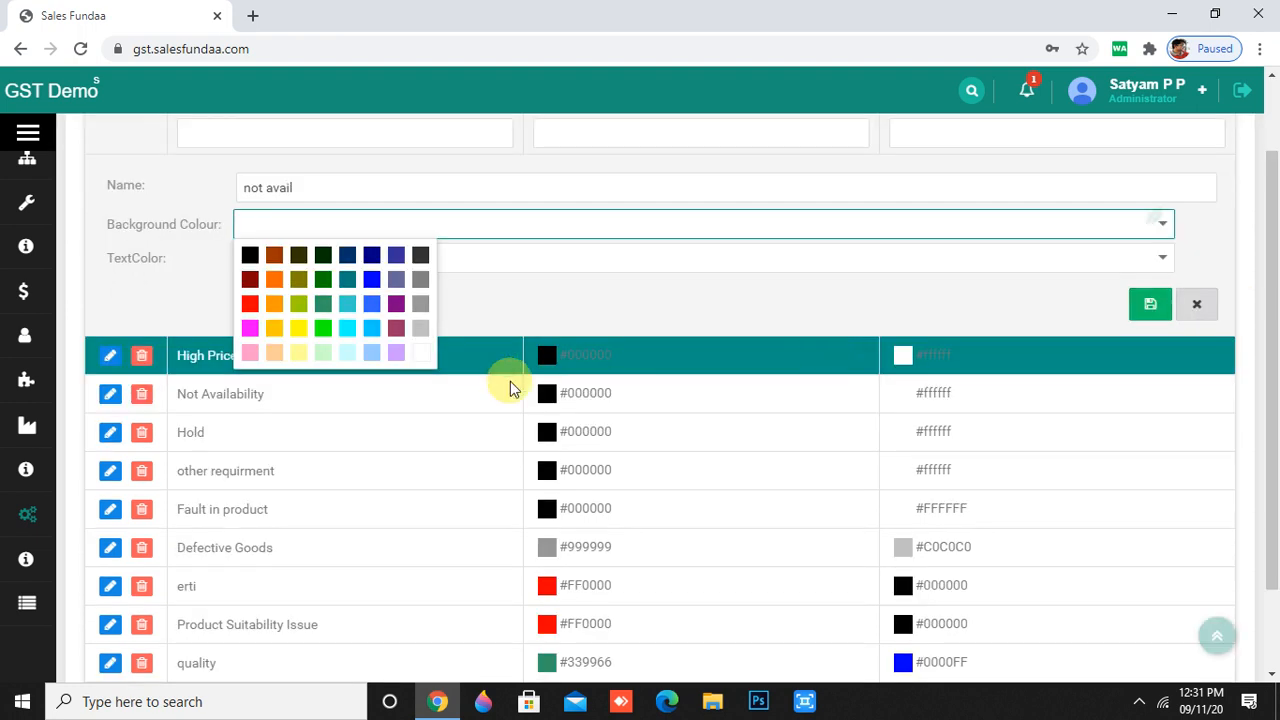
left_click(329, 337)
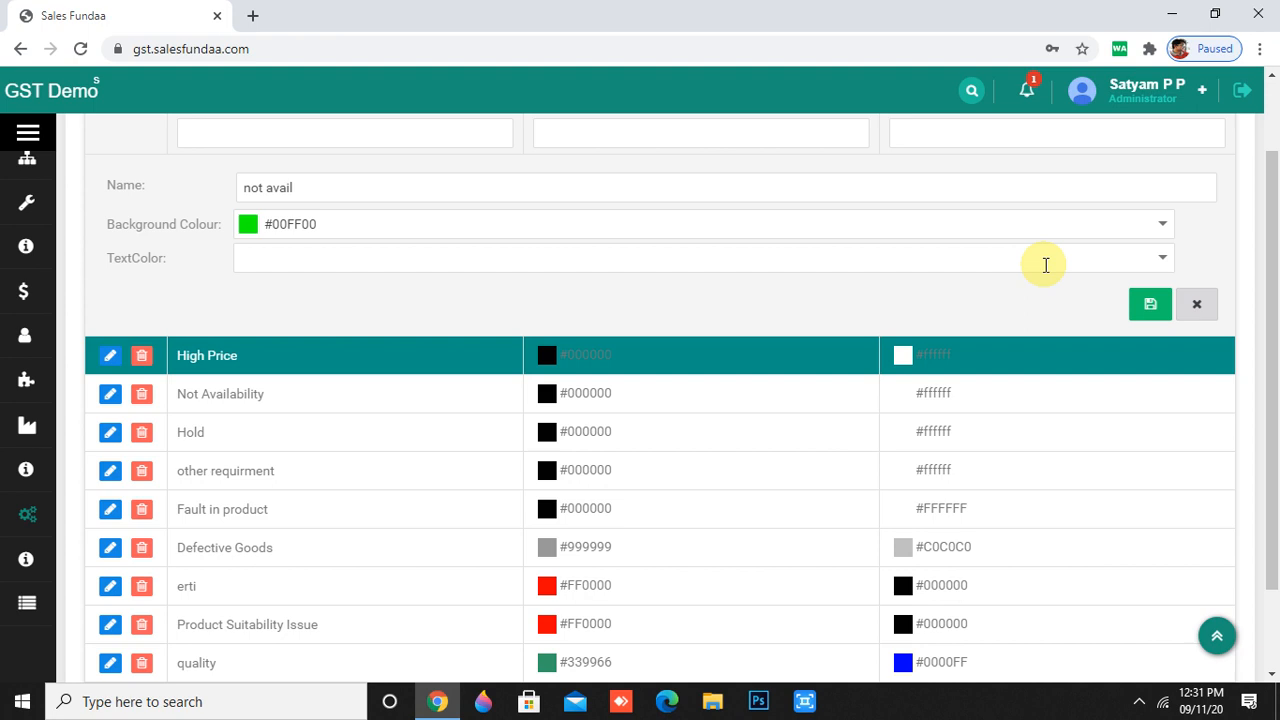
left_click(1162, 257)
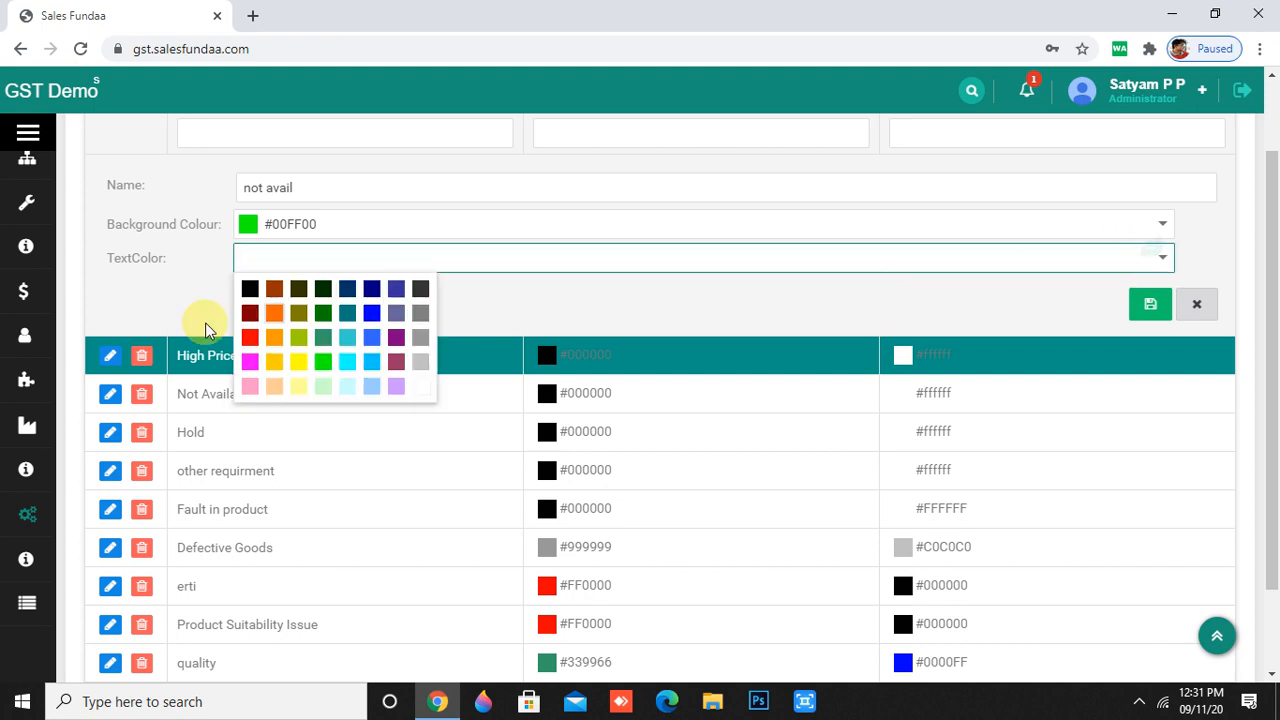
left_click(298, 313)
left_click(1136, 316)
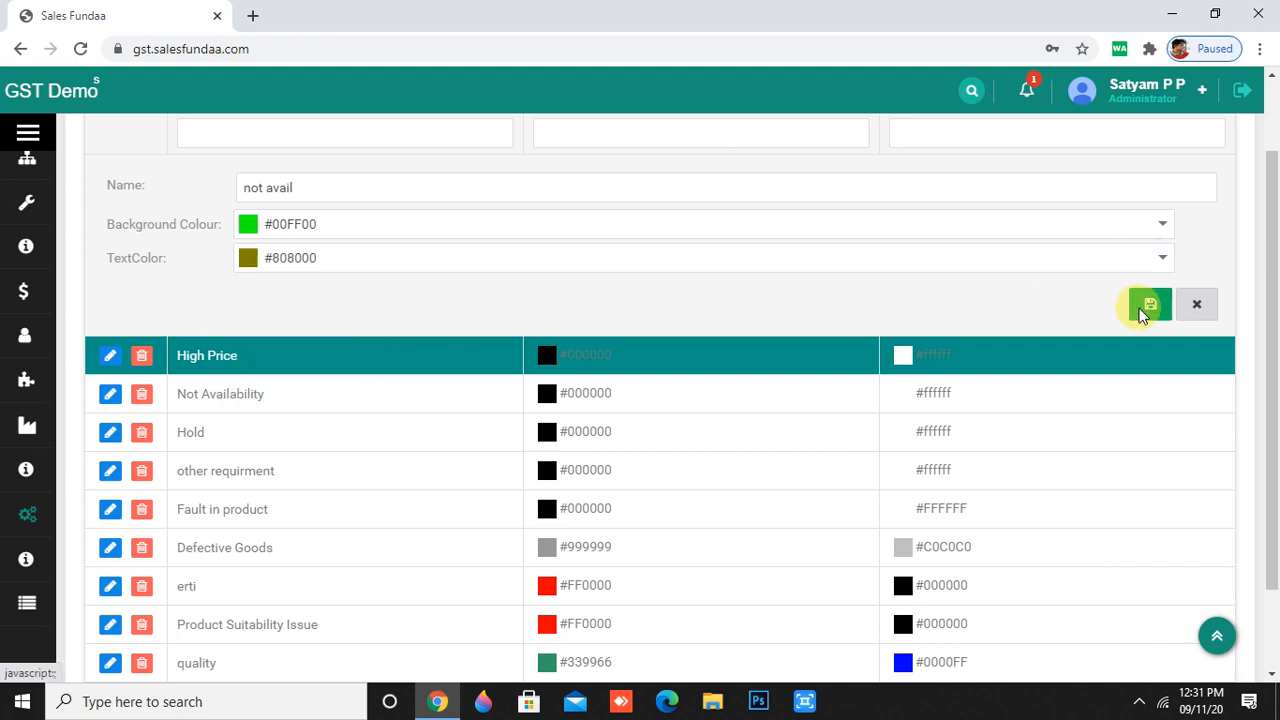
- Open the Service master list and start a new service entry
mouse_move(94, 500)
scroll(112, 541, "down", 4)
scroll(112, 542, "down", 3)
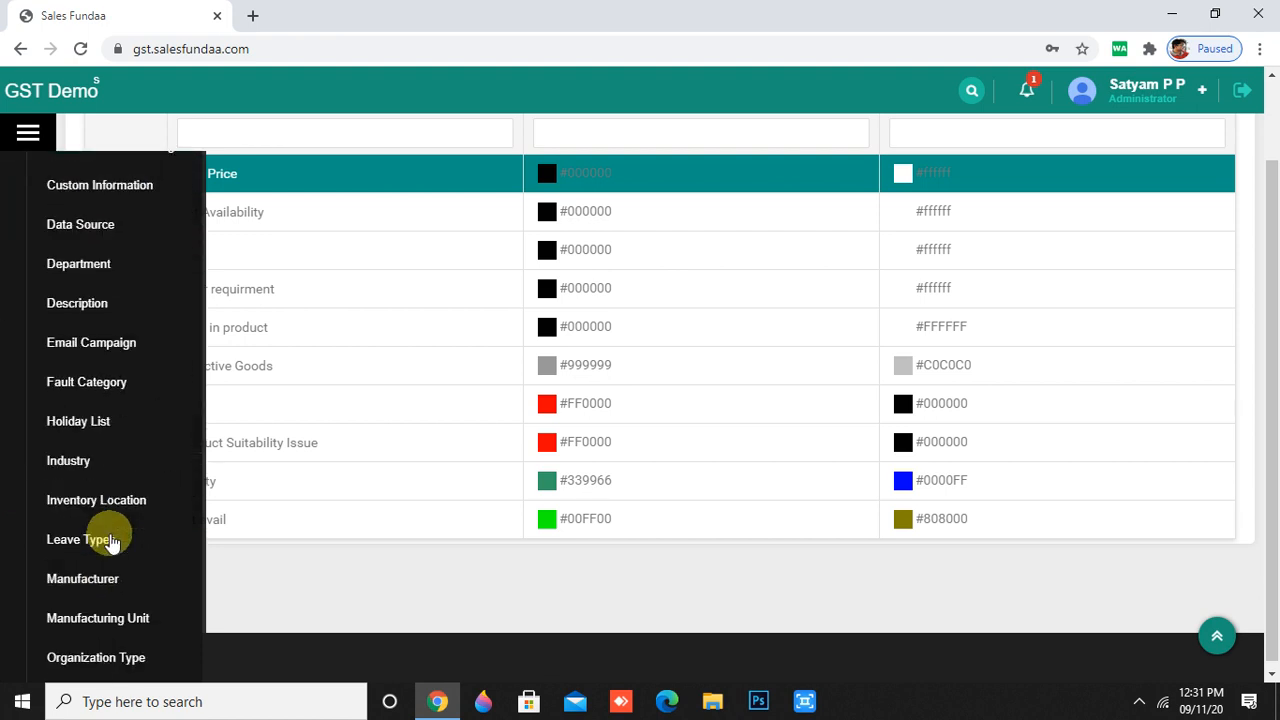
scroll(112, 542, "down", 2)
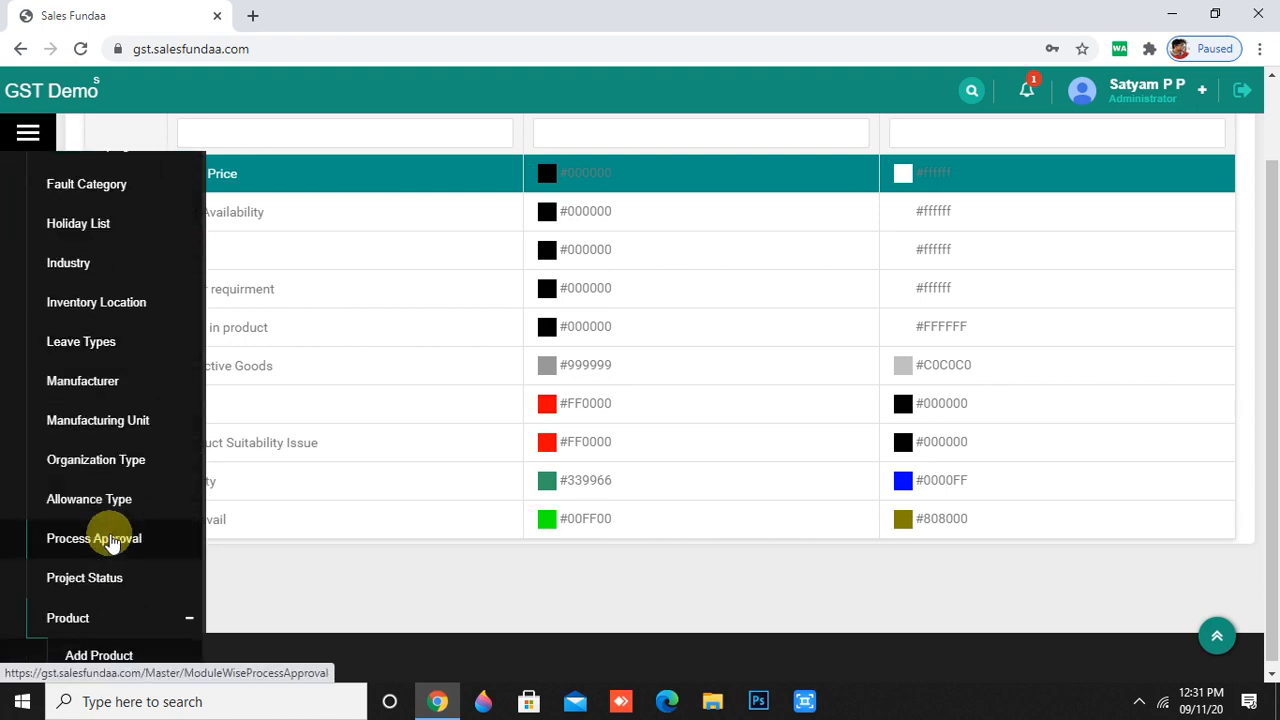
scroll(112, 542, "down", 2)
scroll(112, 541, "down", 3)
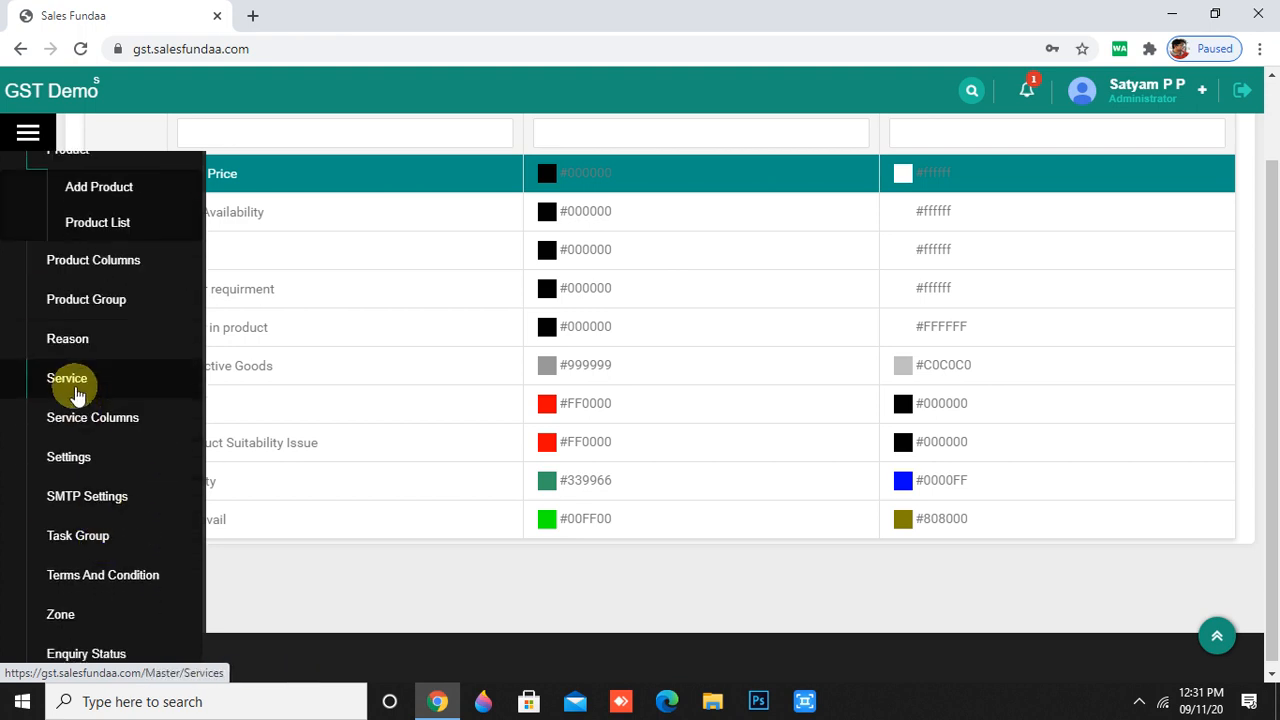
left_click(67, 379)
scroll(362, 452, "up", 1)
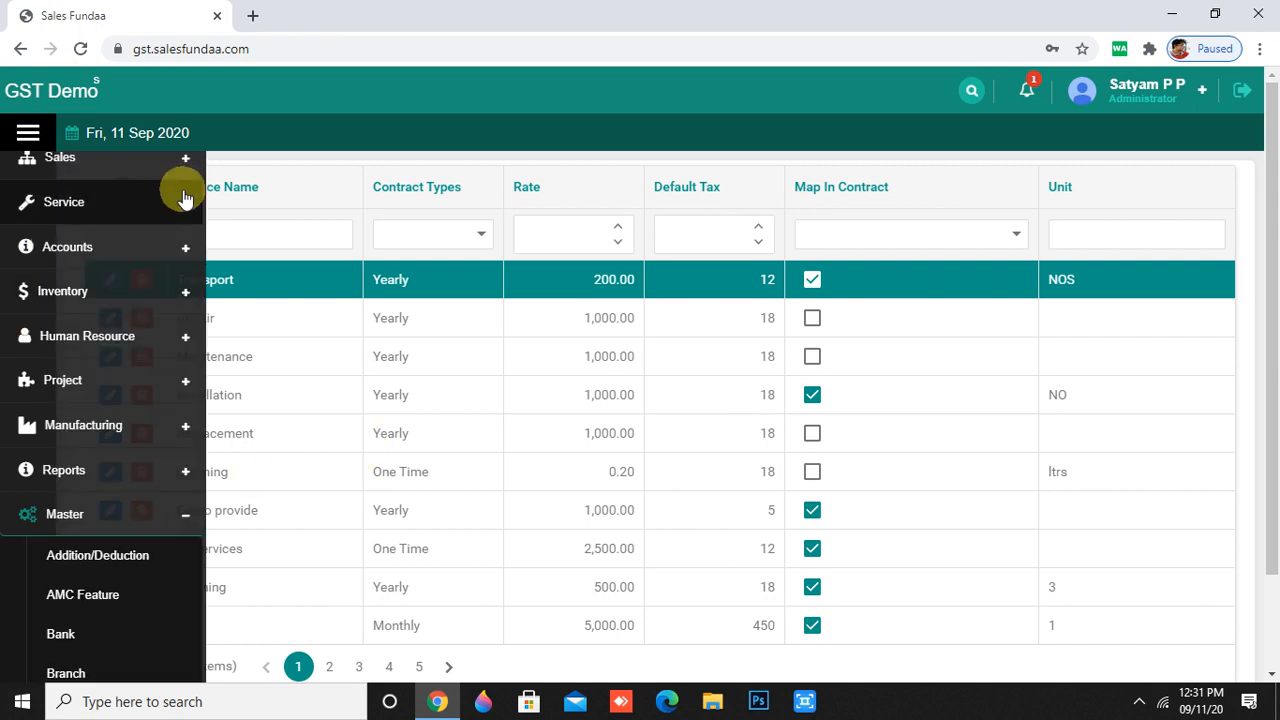
left_click(124, 187)
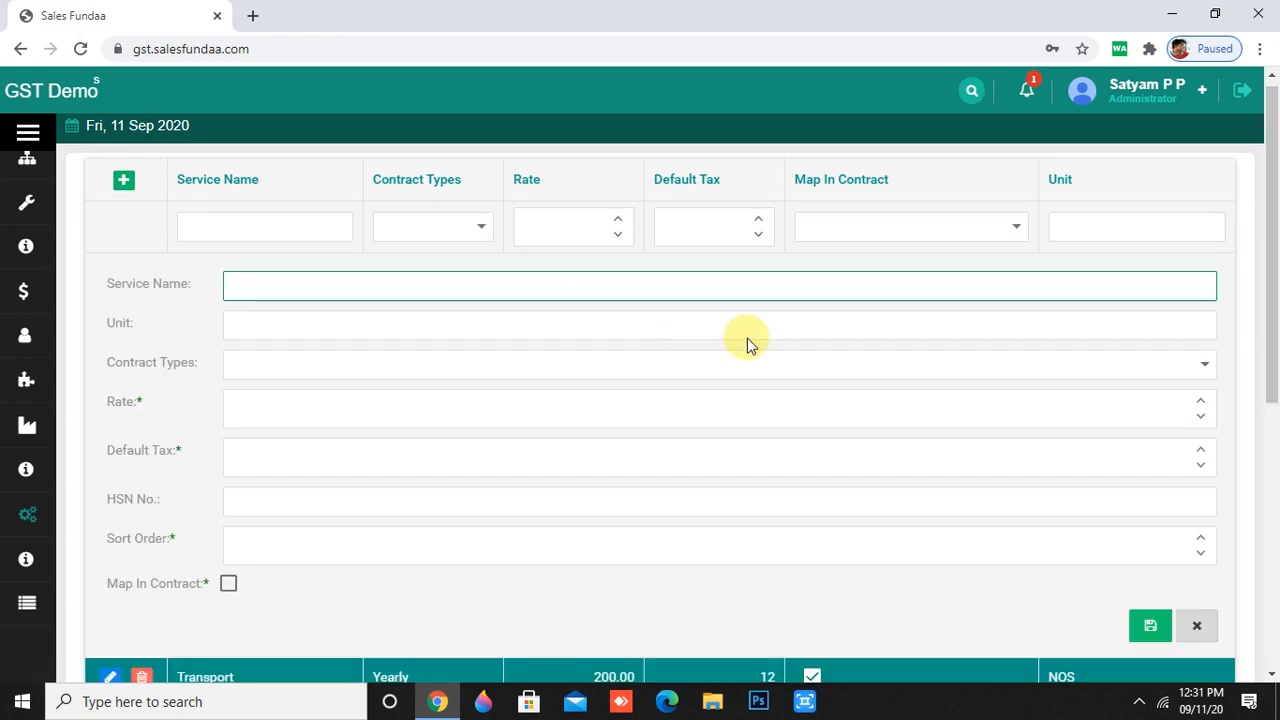
- Set contract type Half Yearly, service name 'gfhfgj' and unit 'nos'
left_click(884, 326)
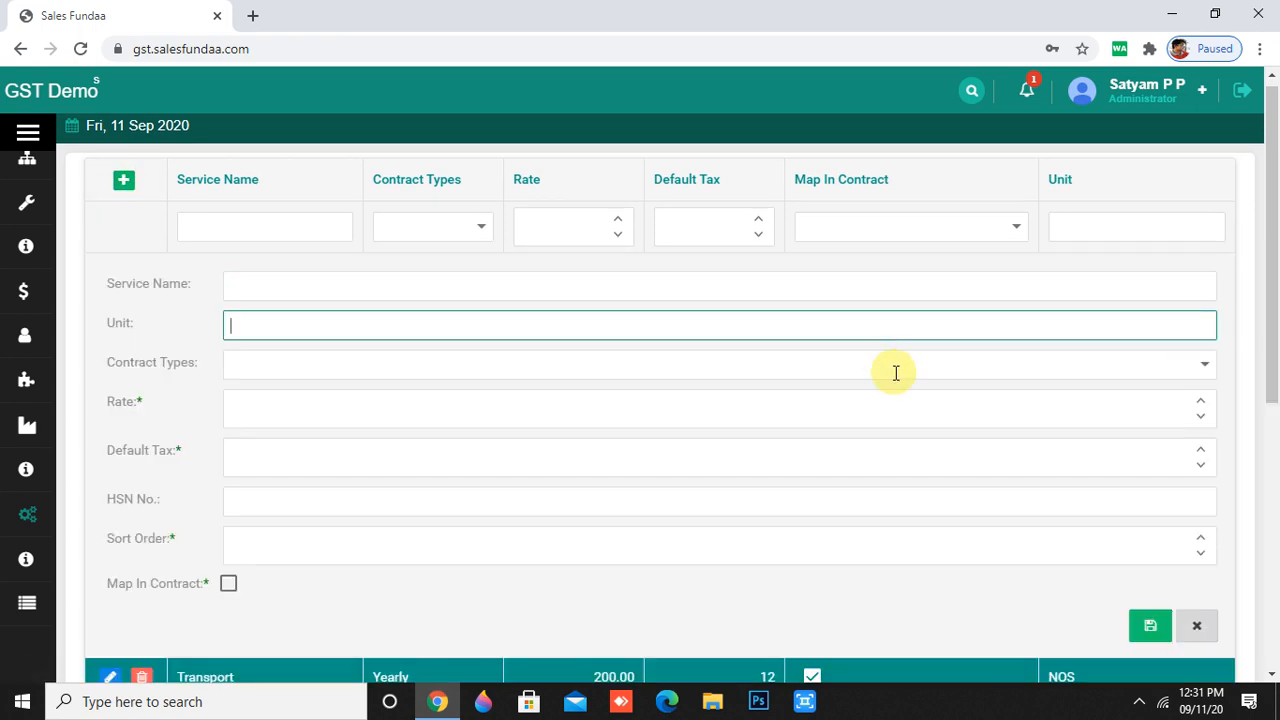
left_click(895, 372)
left_click(486, 427)
scroll(417, 397, "down", 1)
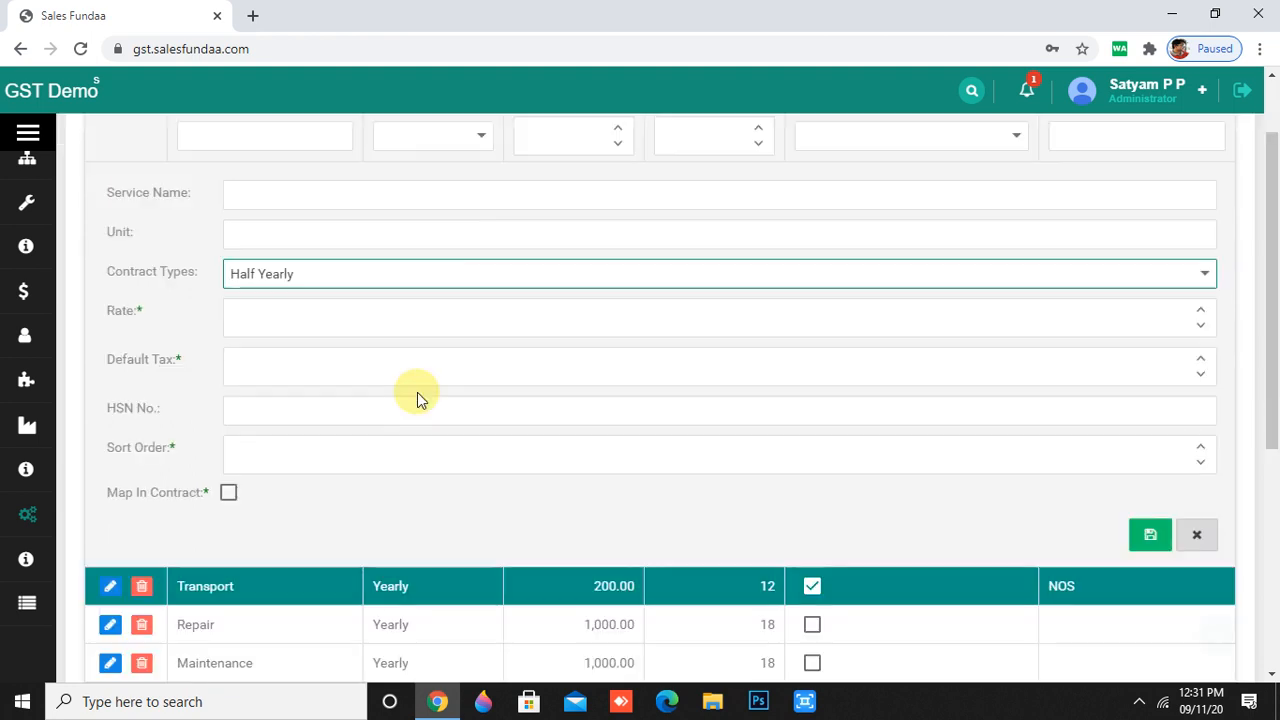
left_click(332, 192)
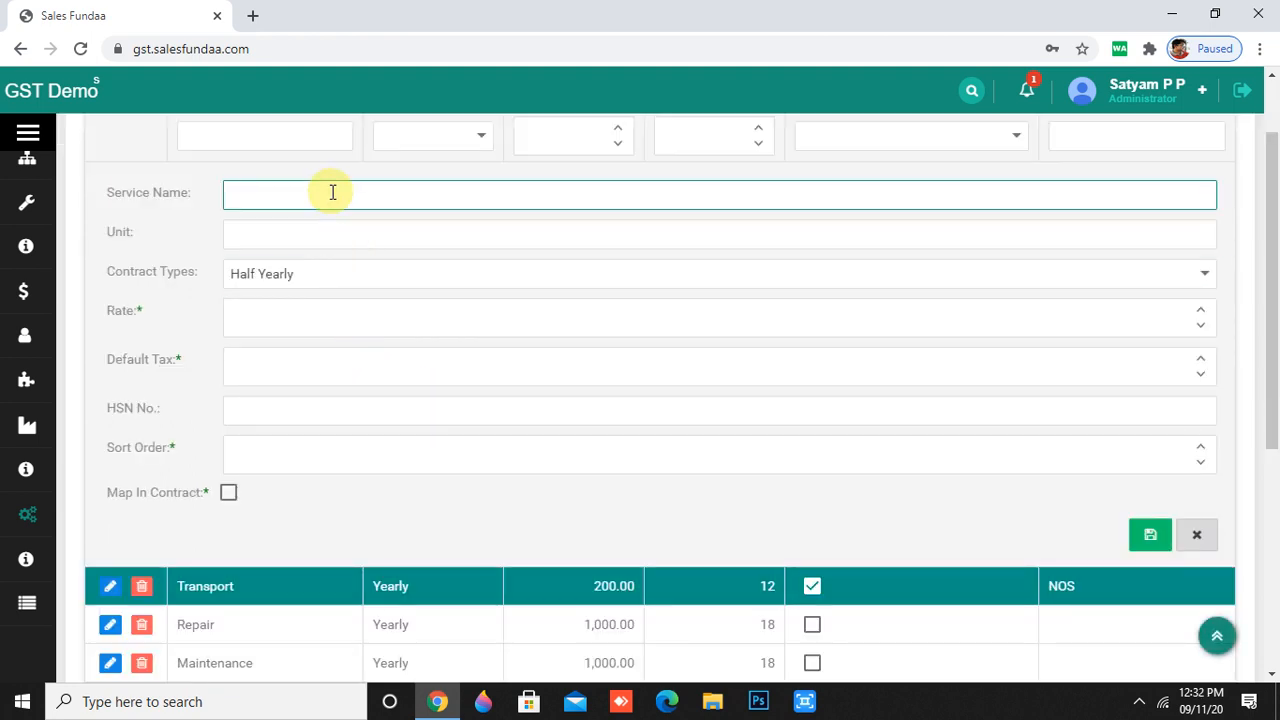
type("gfhfgj")
left_click(316, 240)
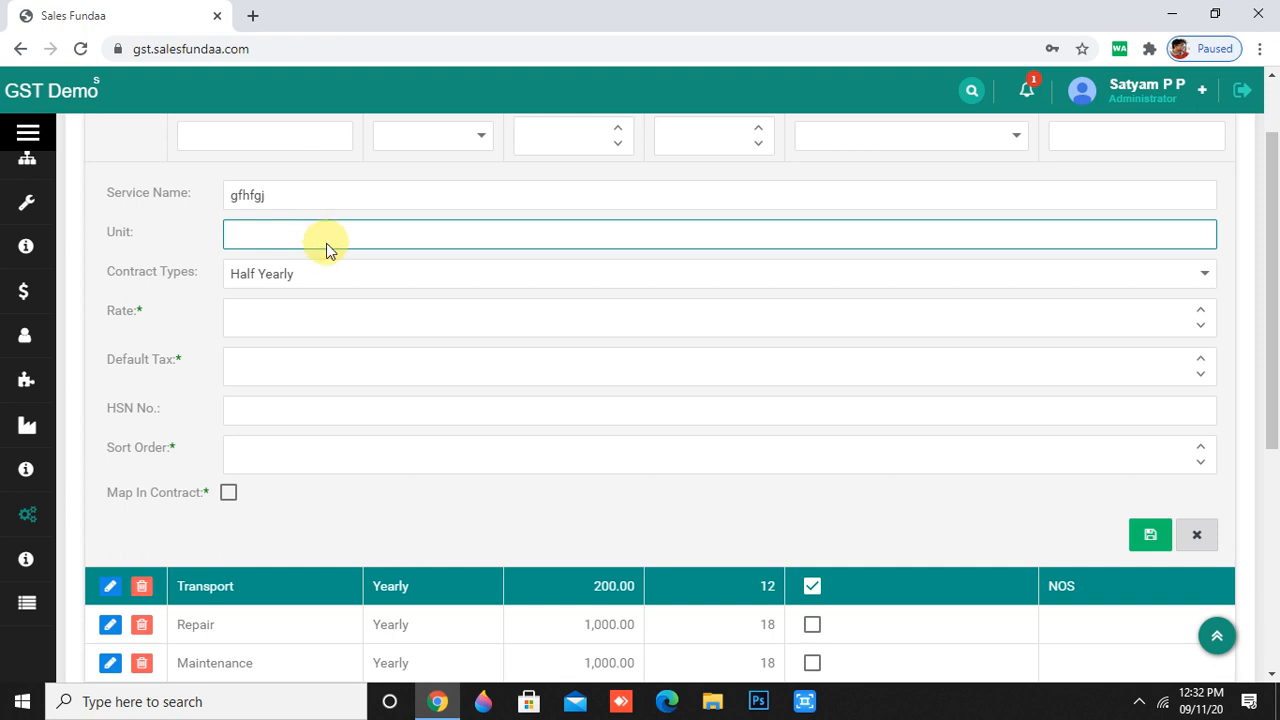
type("nos")
- Enter rate 300, default tax 12, an HSN number and sort order 2
left_click(313, 321)
type("4")
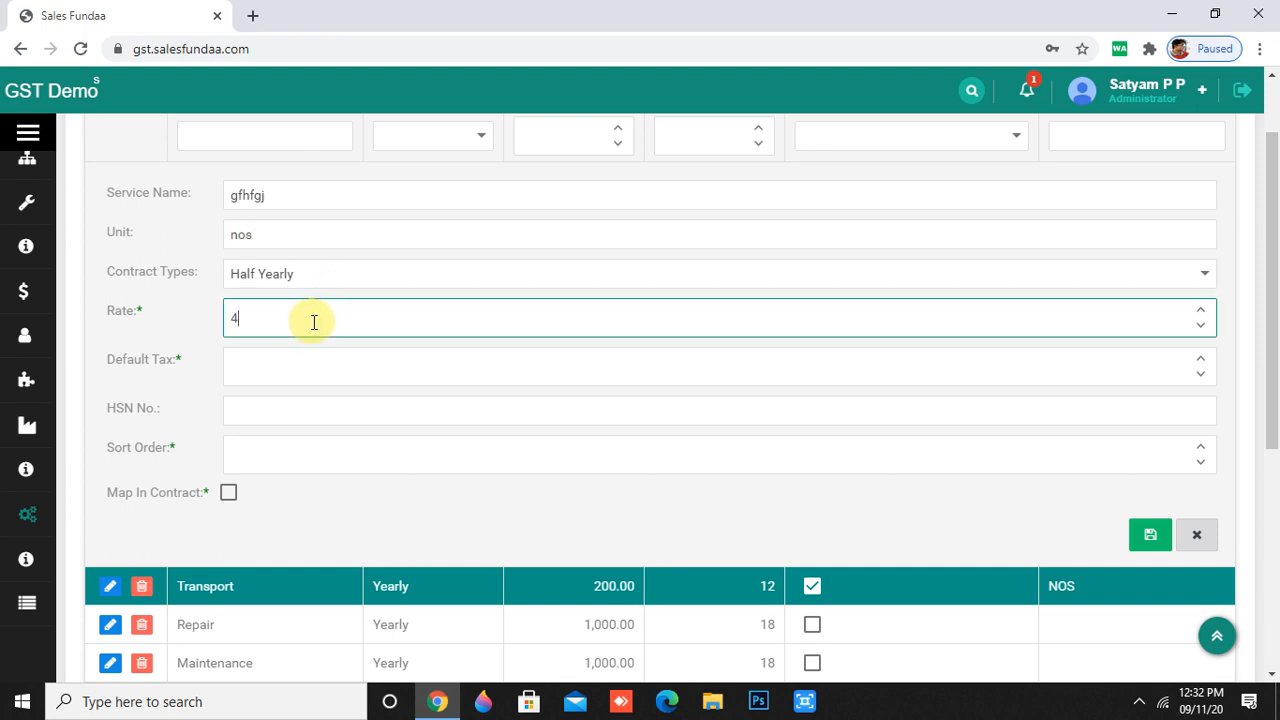
type("50000")
key("BackSpace")
key("BackSpace")
key("BackSpace")
key("BackSpace")
key("BackSpace")
key("BackSpace")
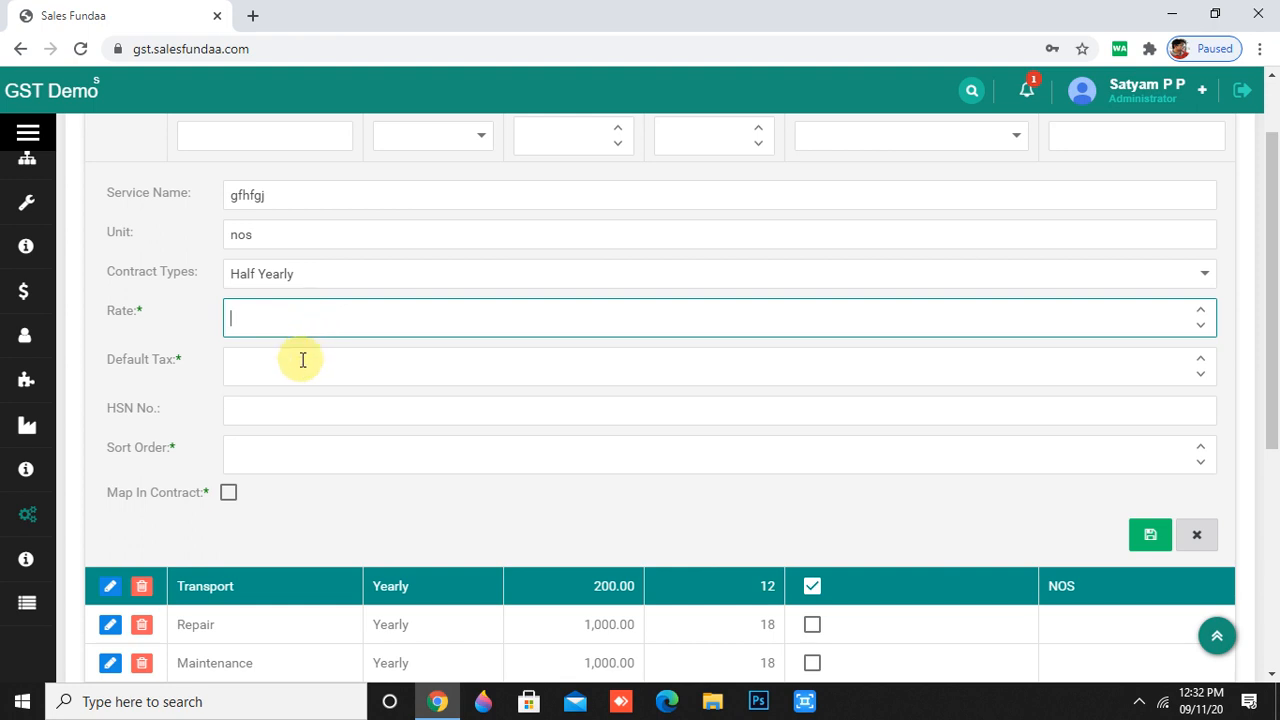
type("300")
left_click(302, 360)
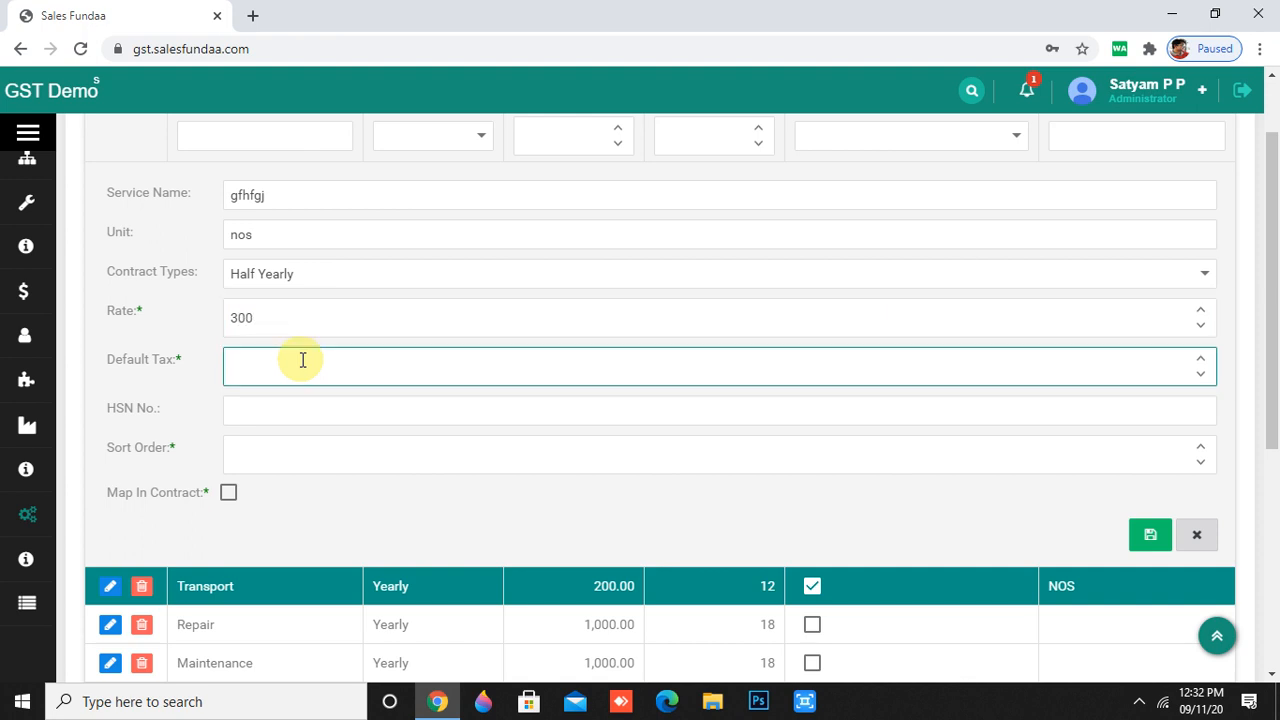
type("12")
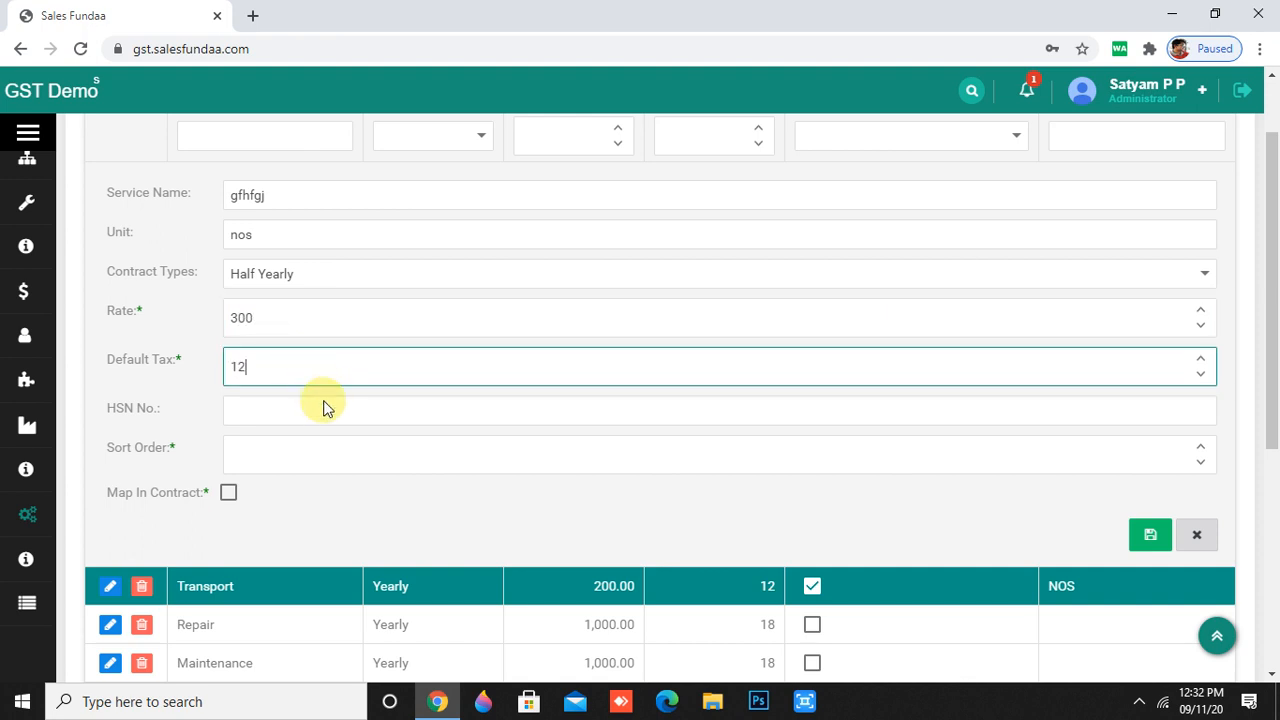
left_click(323, 408)
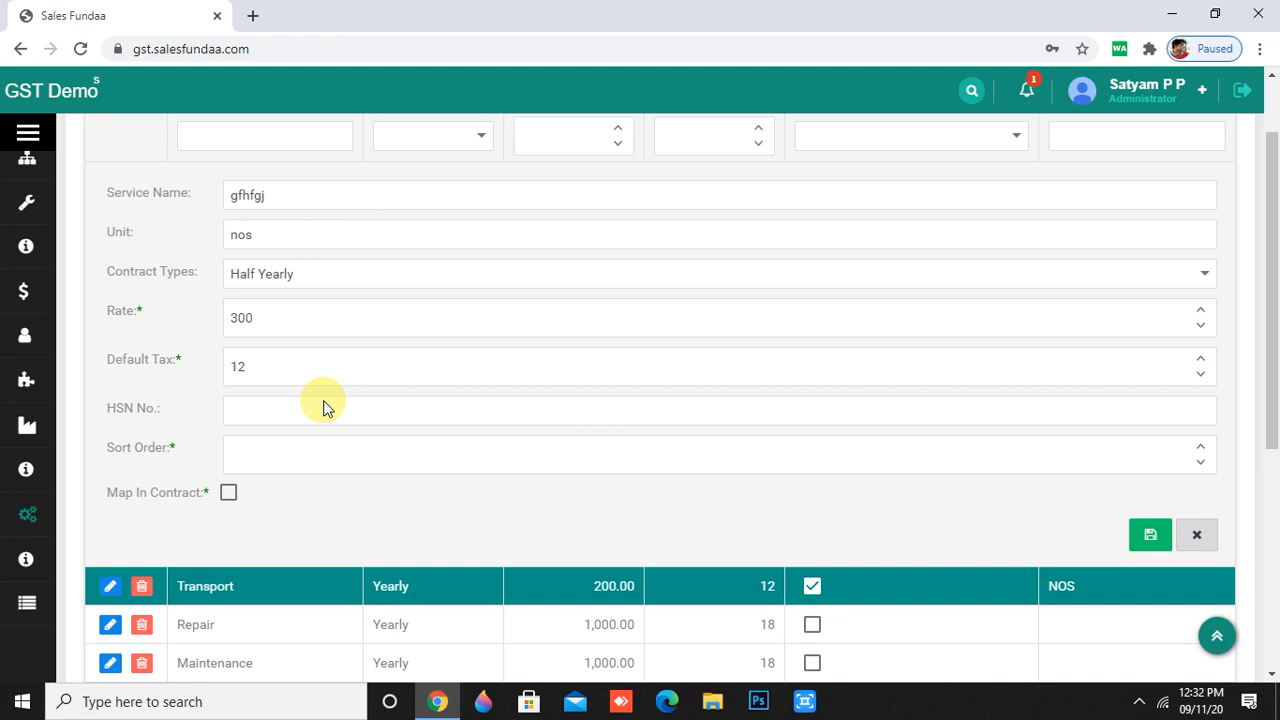
left_click(331, 411)
type("657686675654")
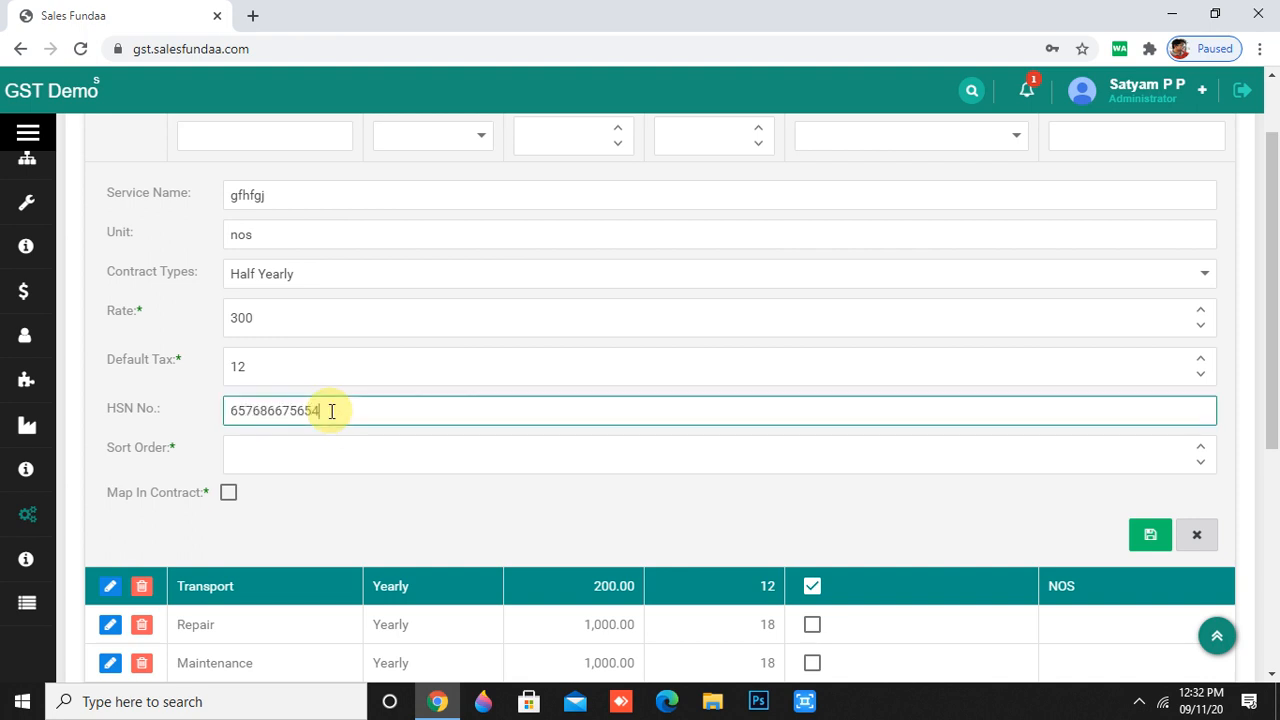
left_click(327, 449)
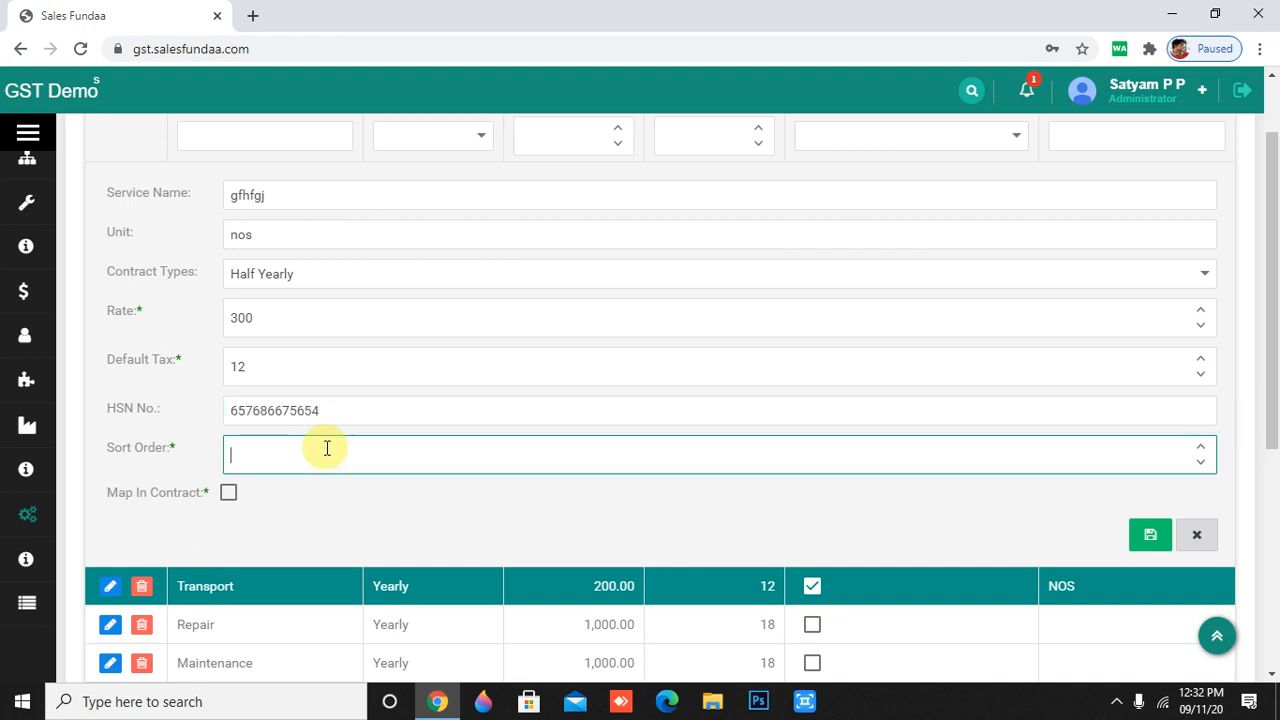
left_click(1210, 448)
left_click(1210, 448)
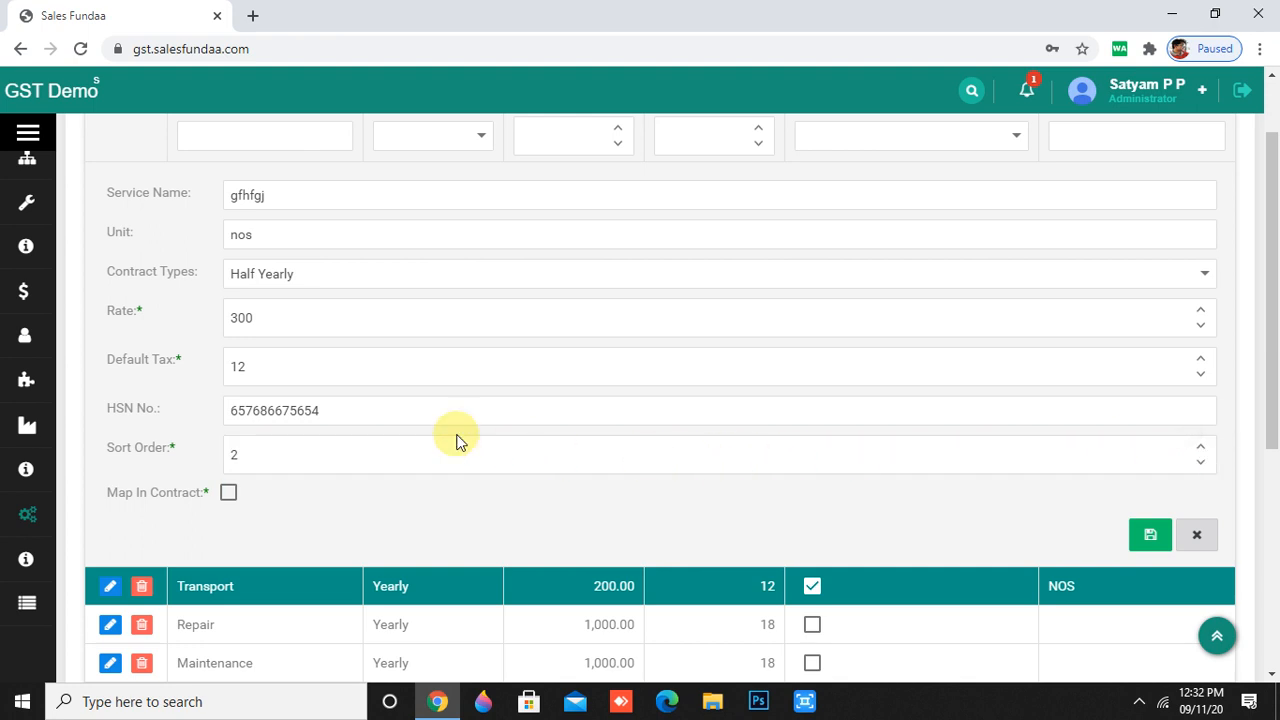
- Shorten the HSN to 657686, tick Map In Contract, and save the service
left_click(390, 417)
key("BackSpace")
key("BackSpace")
key("BackSpace")
key("BackSpace")
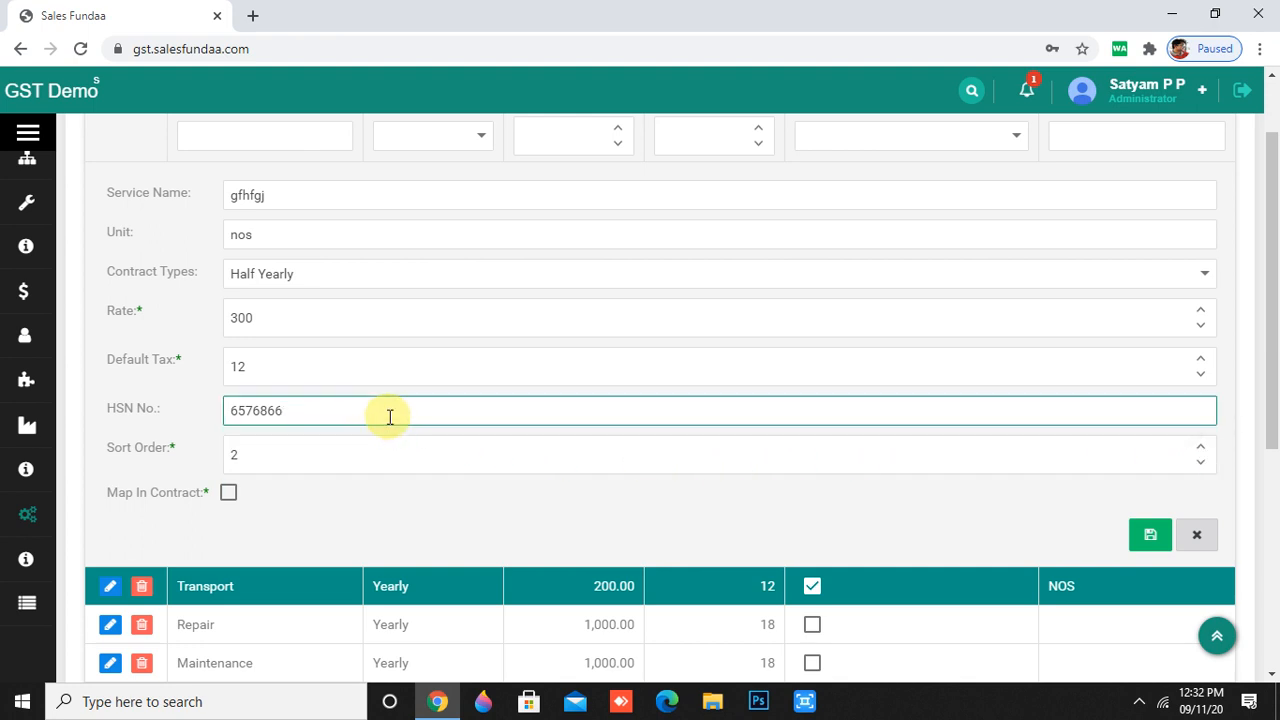
key("BackSpace")
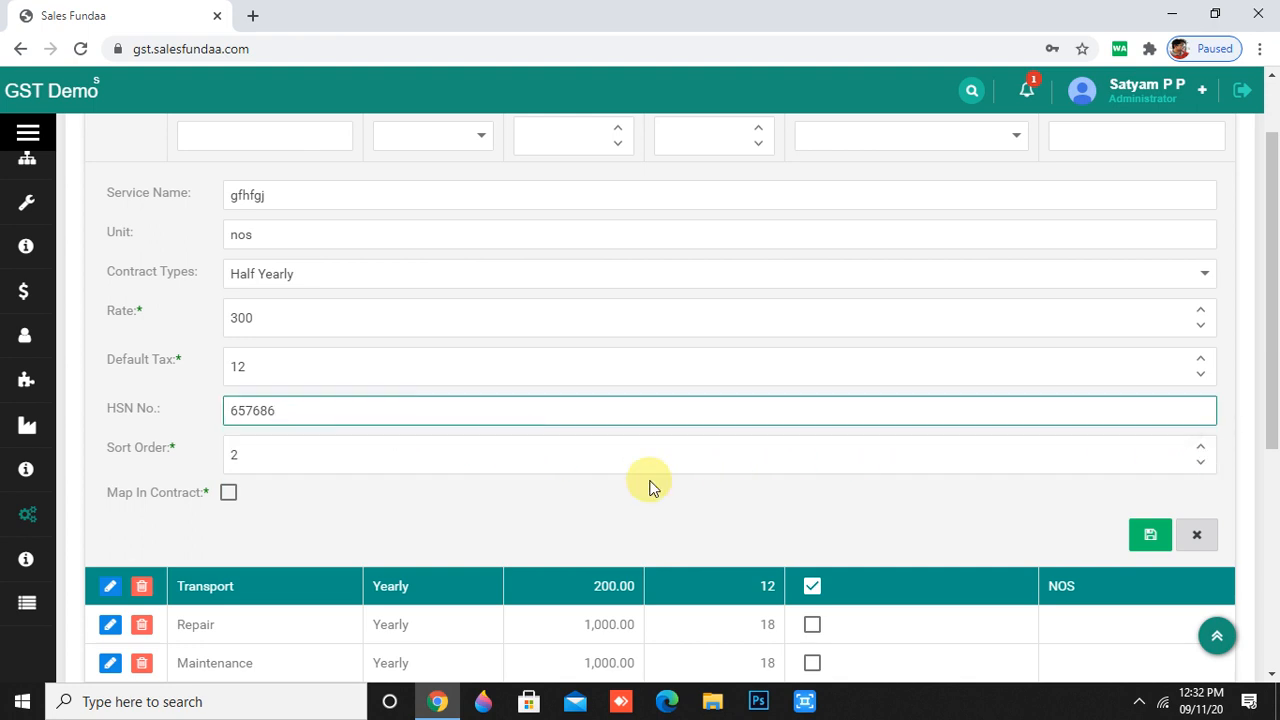
left_click(228, 494)
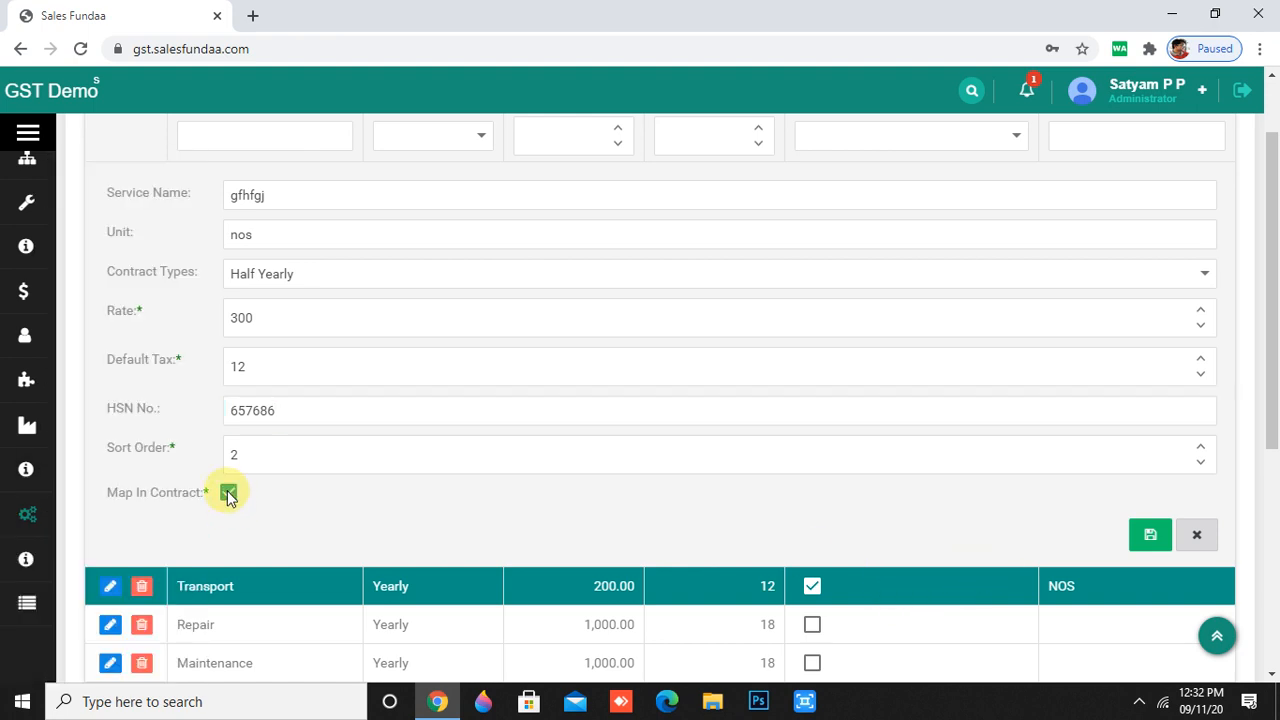
left_click(1141, 536)
scroll(280, 400, "down", 1)
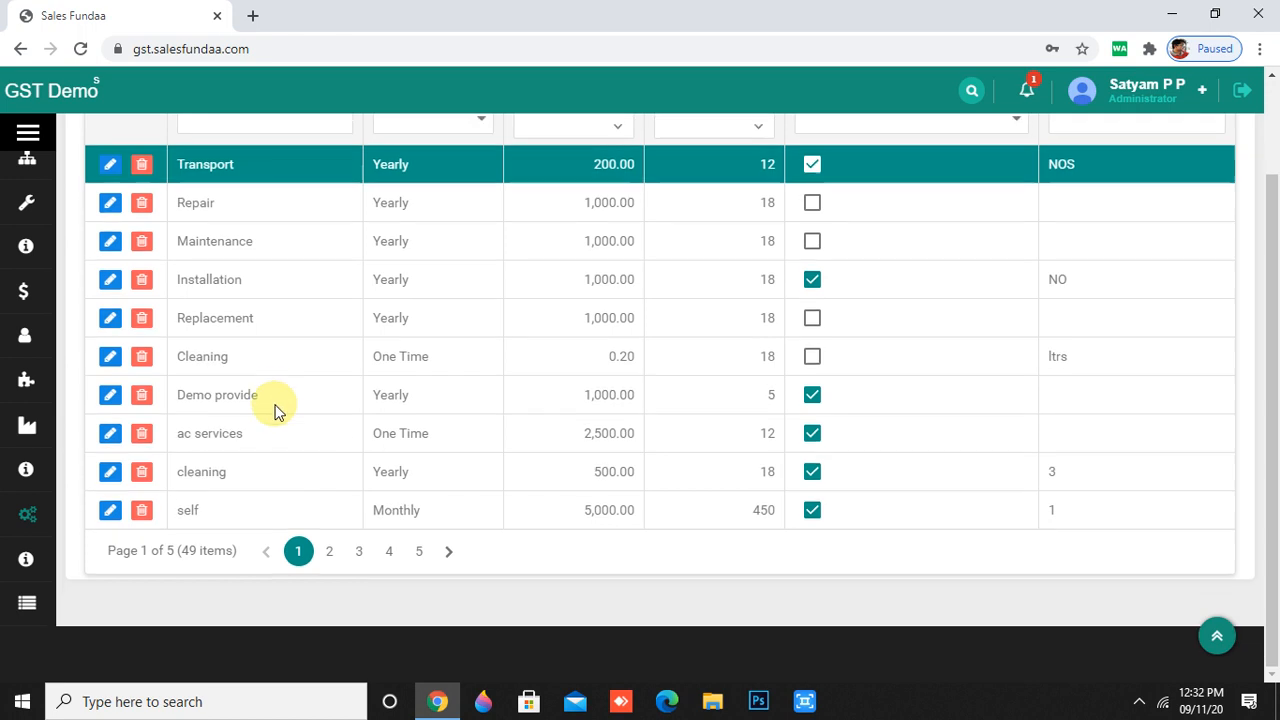
- Scroll the sidebar Master menu and open the Task Group page
scroll(275, 405, "up", 2)
mouse_move(47, 562)
scroll(47, 562, "down", 3)
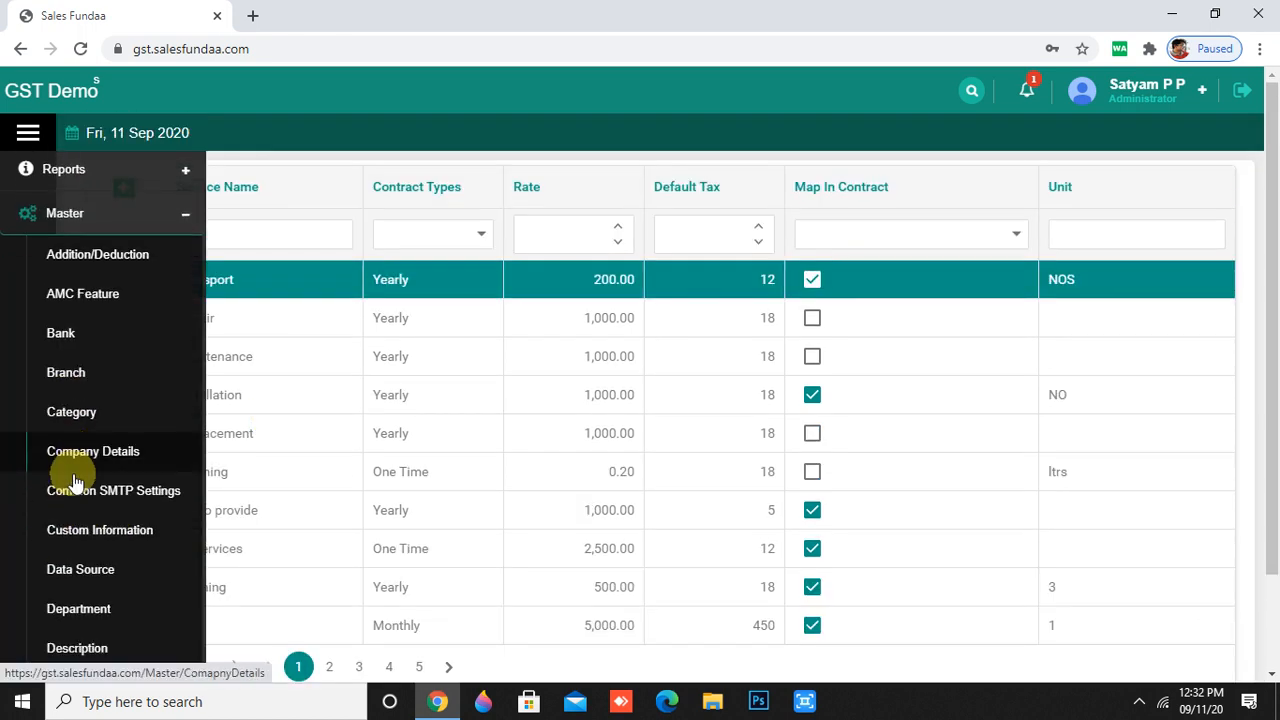
scroll(75, 482, "down", 5)
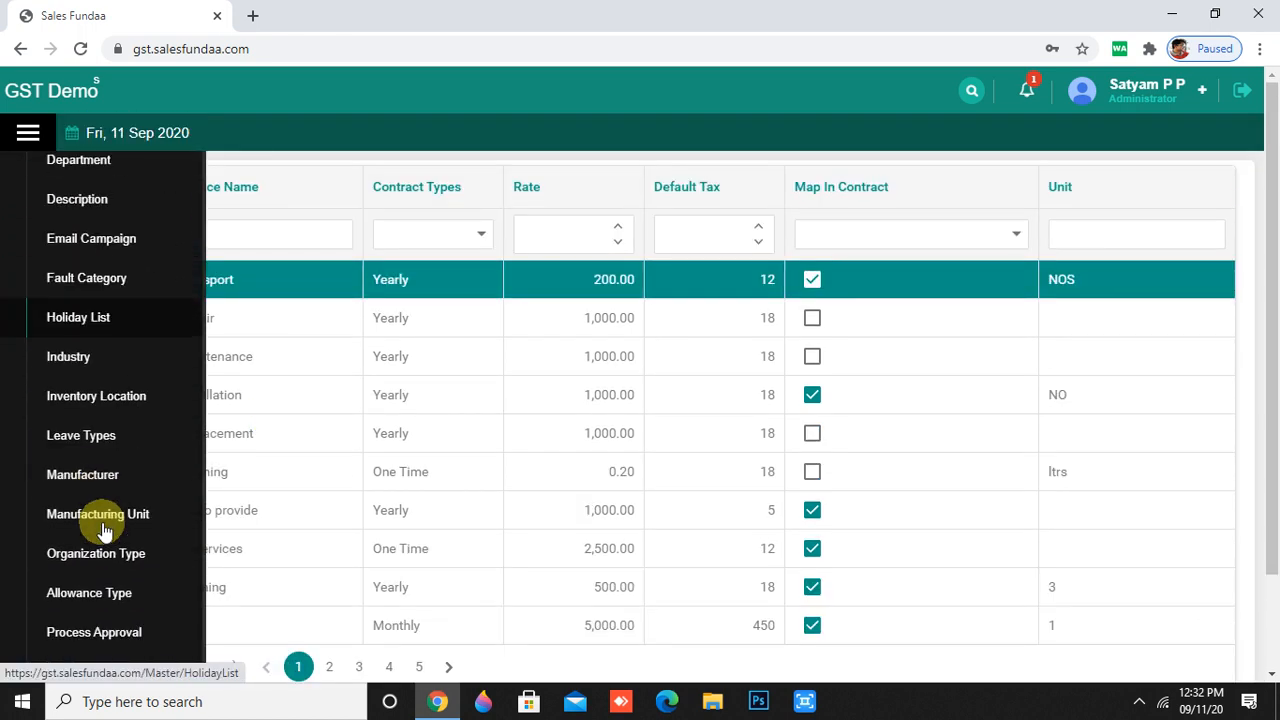
scroll(105, 530, "down", 8)
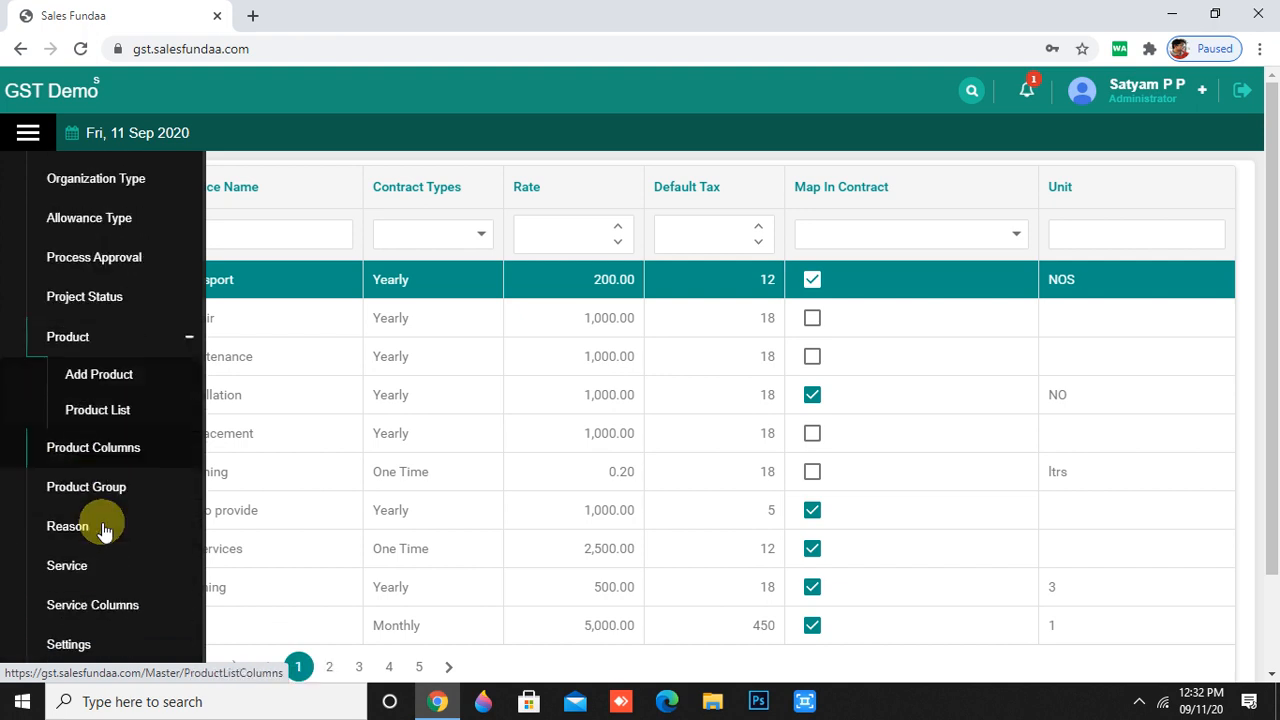
scroll(105, 529, "down", 4)
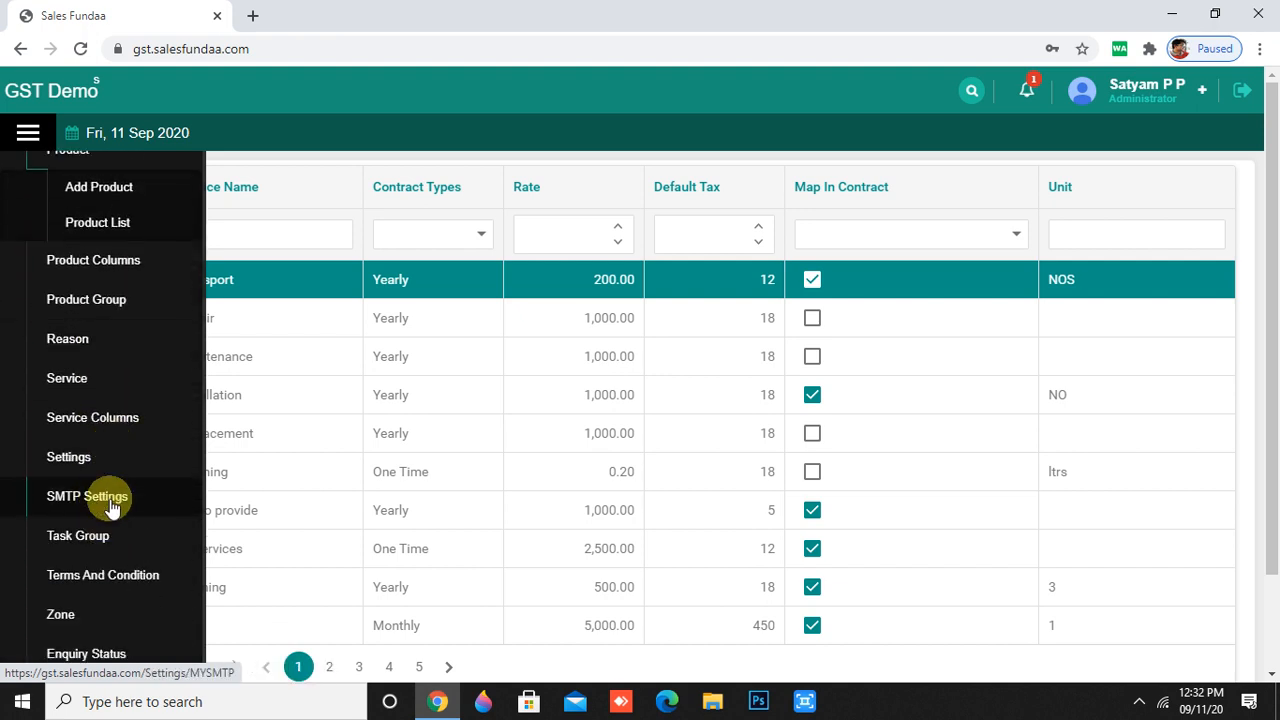
scroll(112, 508, "down", 1)
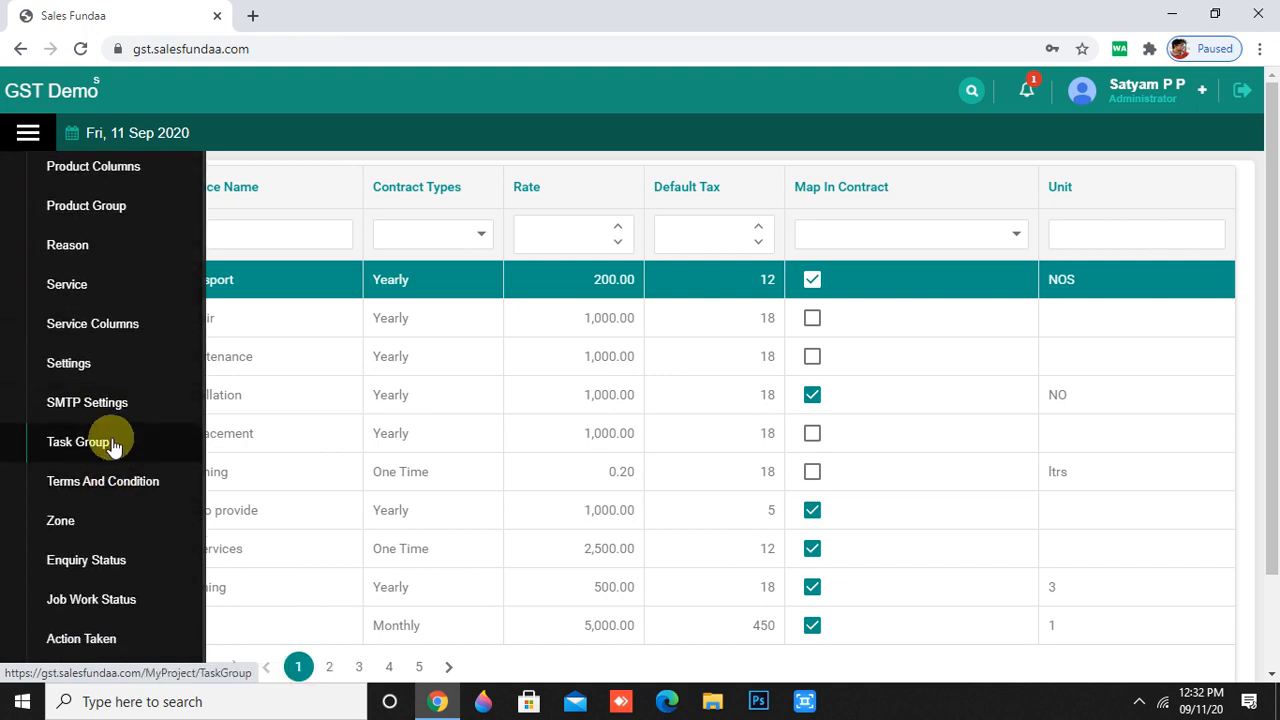
left_click(112, 443)
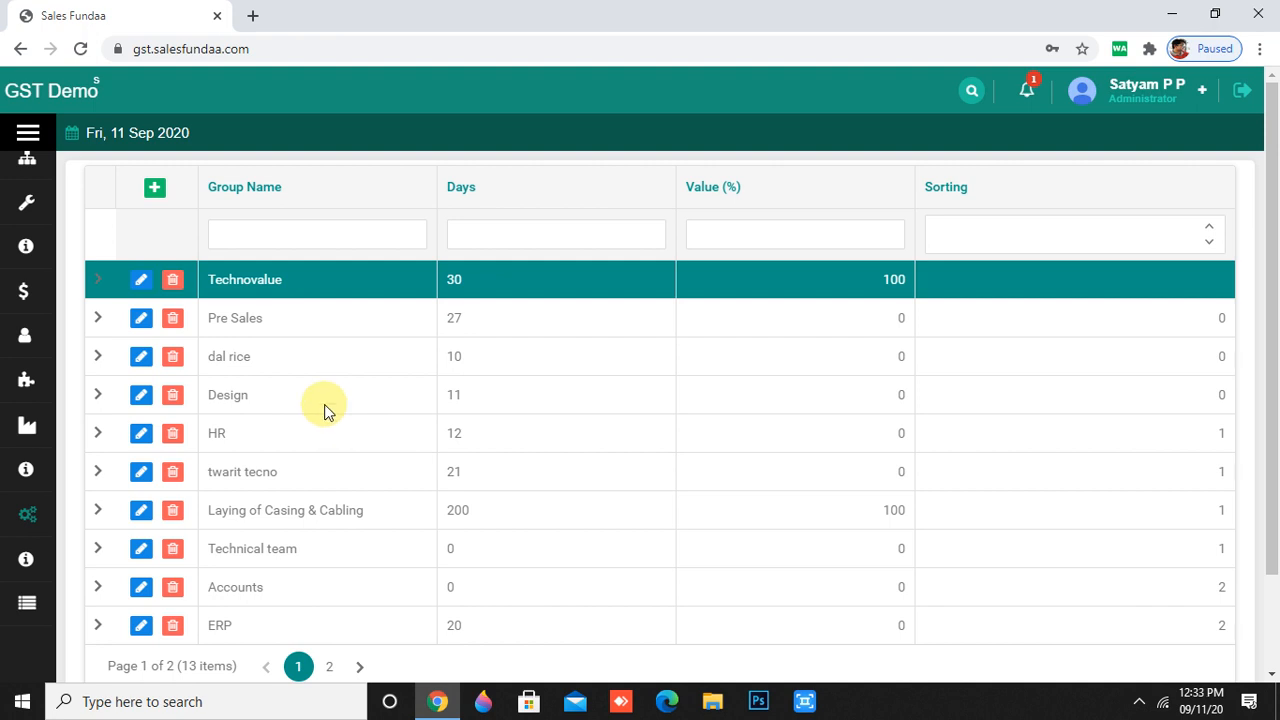
- Start a new group entry with Sorting set to 1
left_click(155, 190)
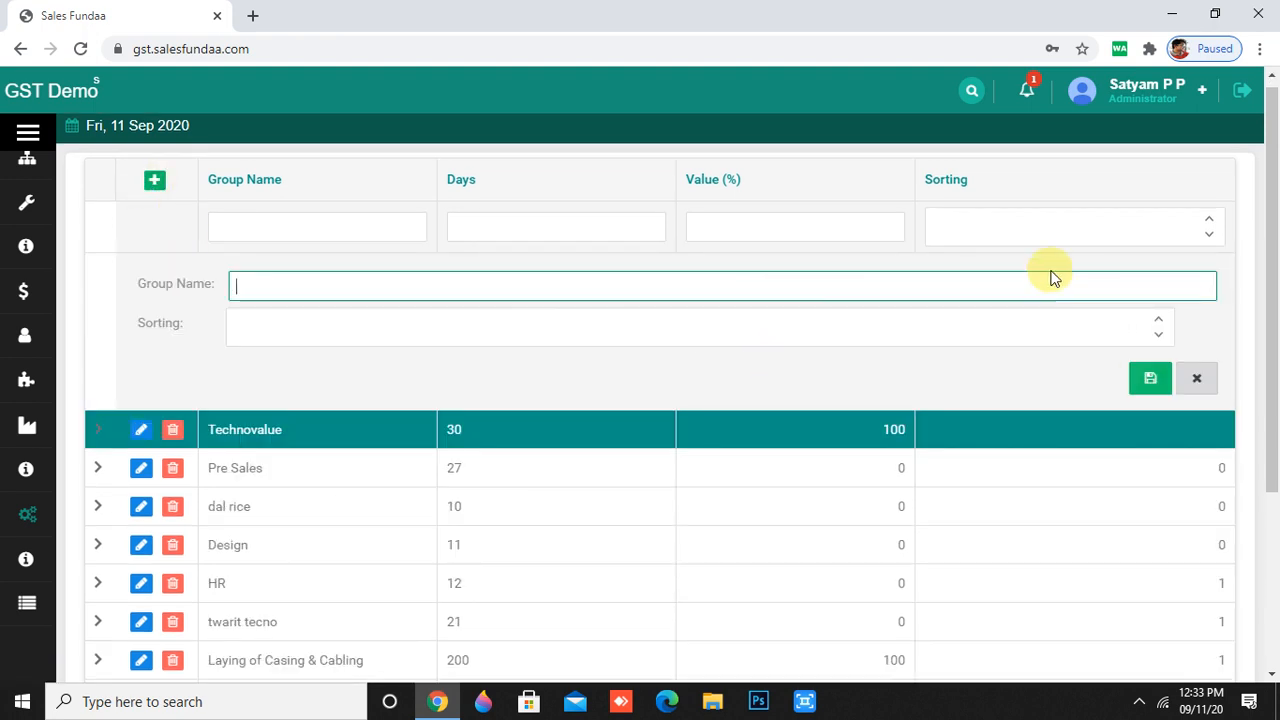
left_click(1160, 318)
scroll(1164, 314, "down", 1)
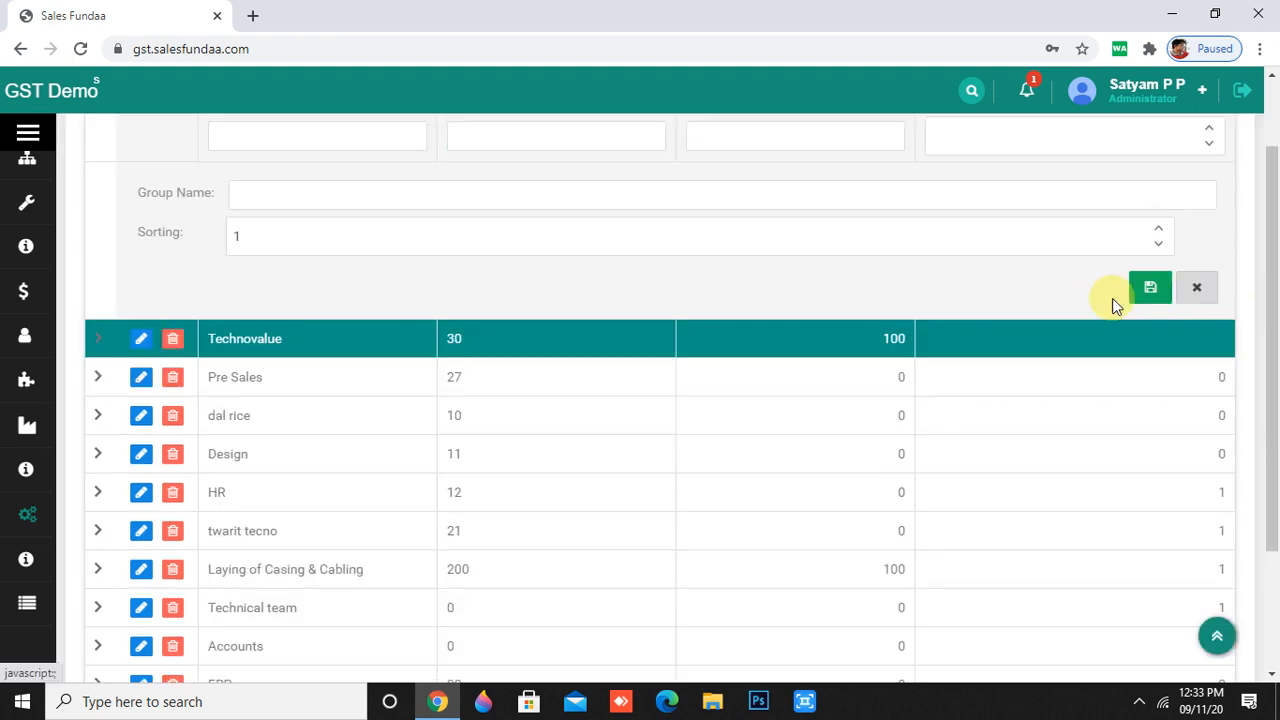
scroll(217, 496, "up", 1)
- Scroll the sidebar Master submenu to reveal more master lists
mouse_move(32, 516)
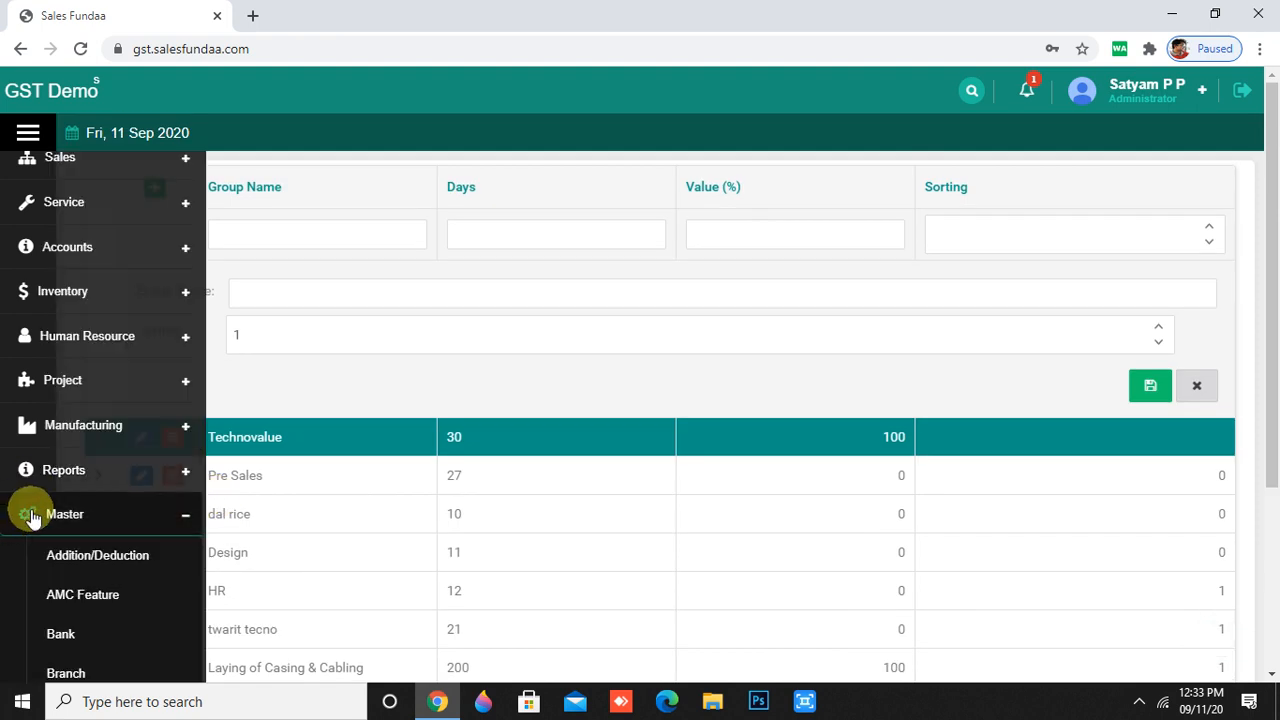
scroll(54, 586, "down", 4)
scroll(55, 595, "down", 10)
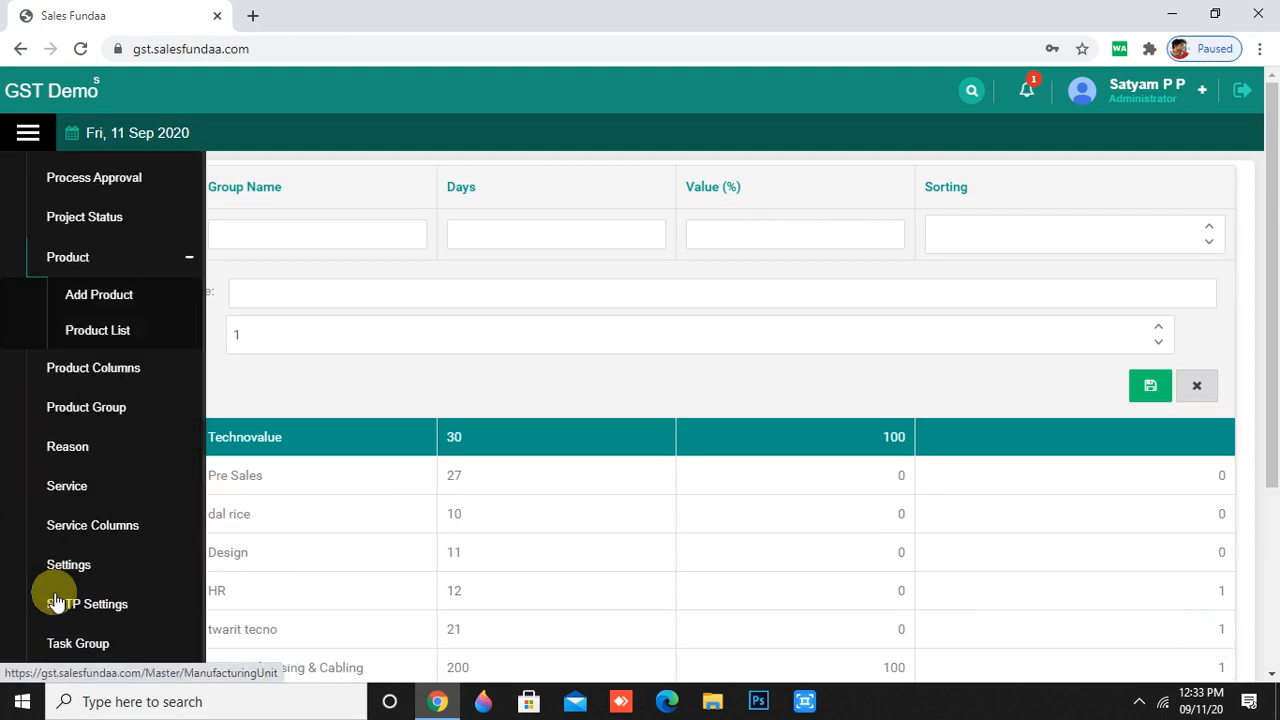
scroll(55, 600, "down", 1)
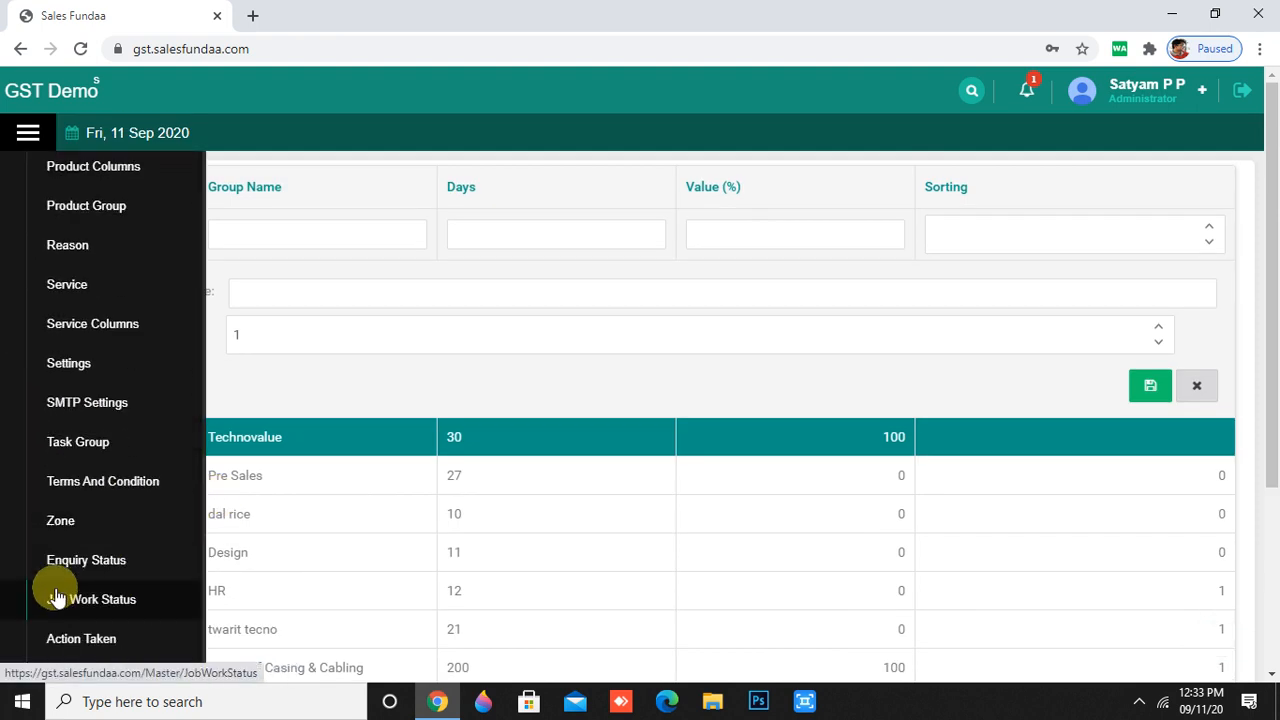
- Open Terms And Condition and start a new entry with subject 'Quotation'
left_click(88, 483)
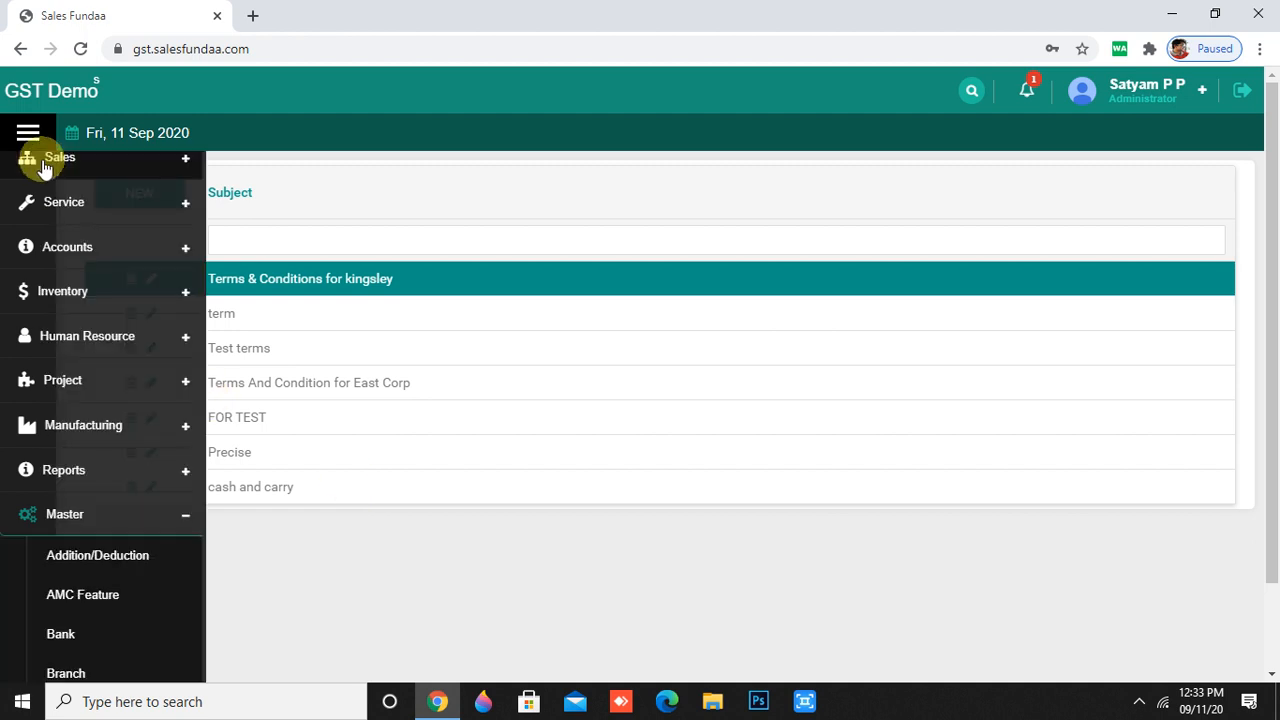
left_click(148, 195)
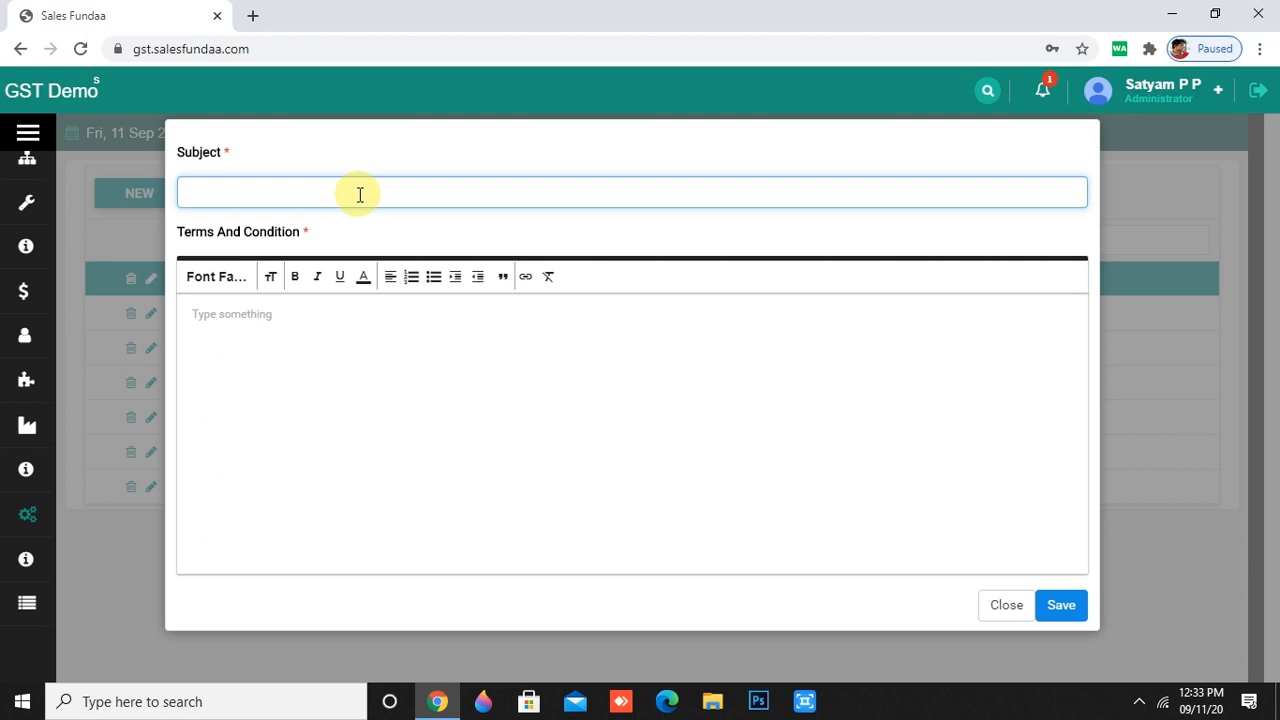
type("W")
key("BackSpace")
type("Qupo")
key("ctrl+a")
type("Quo")
type("tion")
- Copy 'Quotation' into the terms text editor and save the entry
left_click(285, 362)
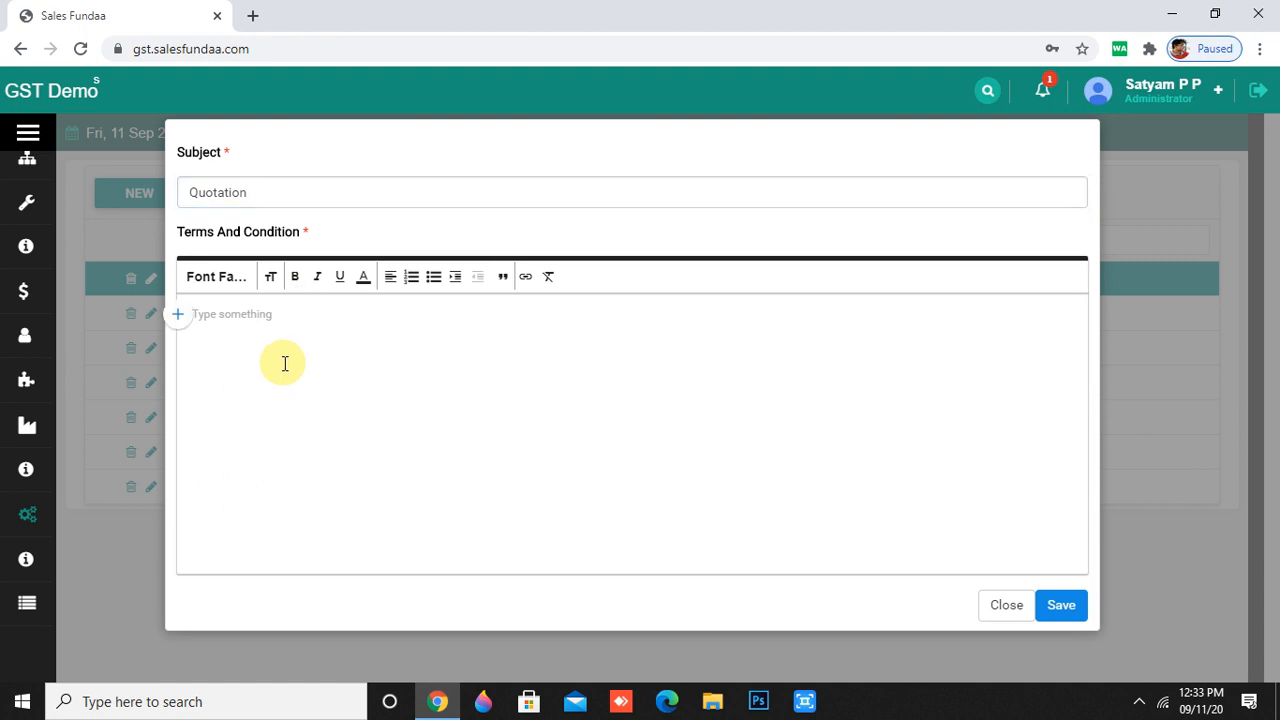
double_click(210, 194)
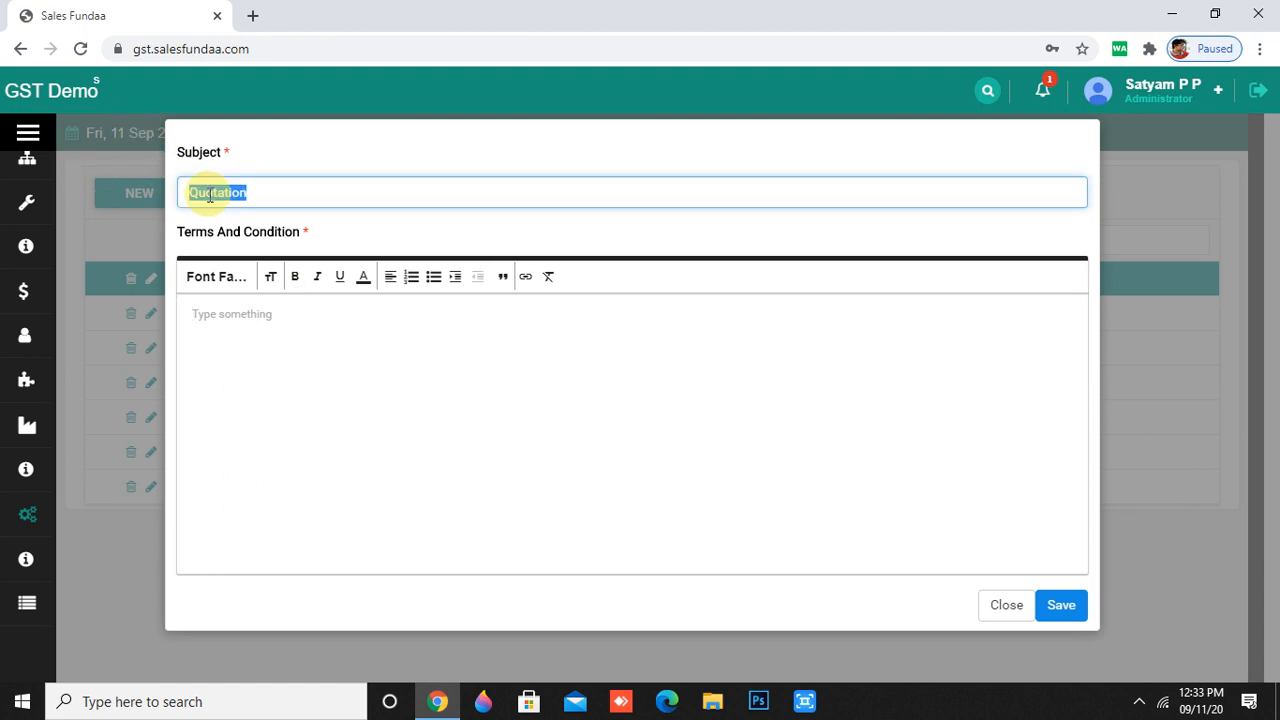
key("ctrl+c")
left_click(282, 335)
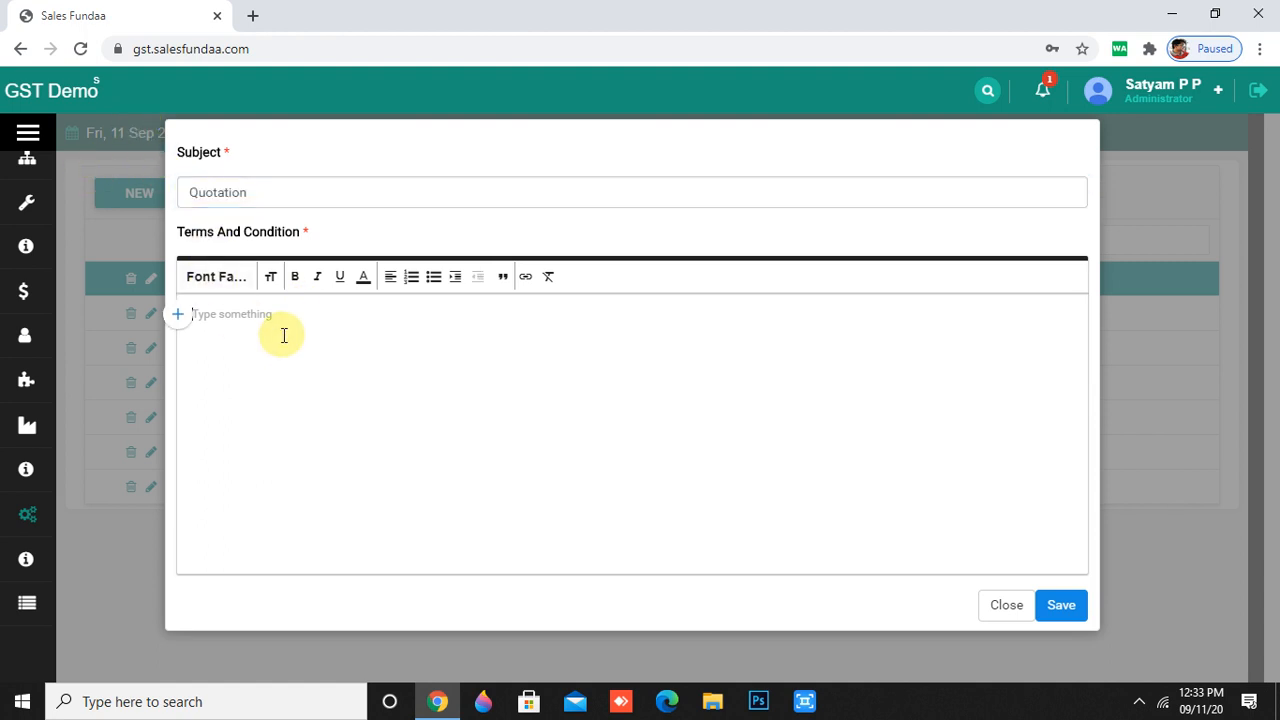
key("ctrl+v")
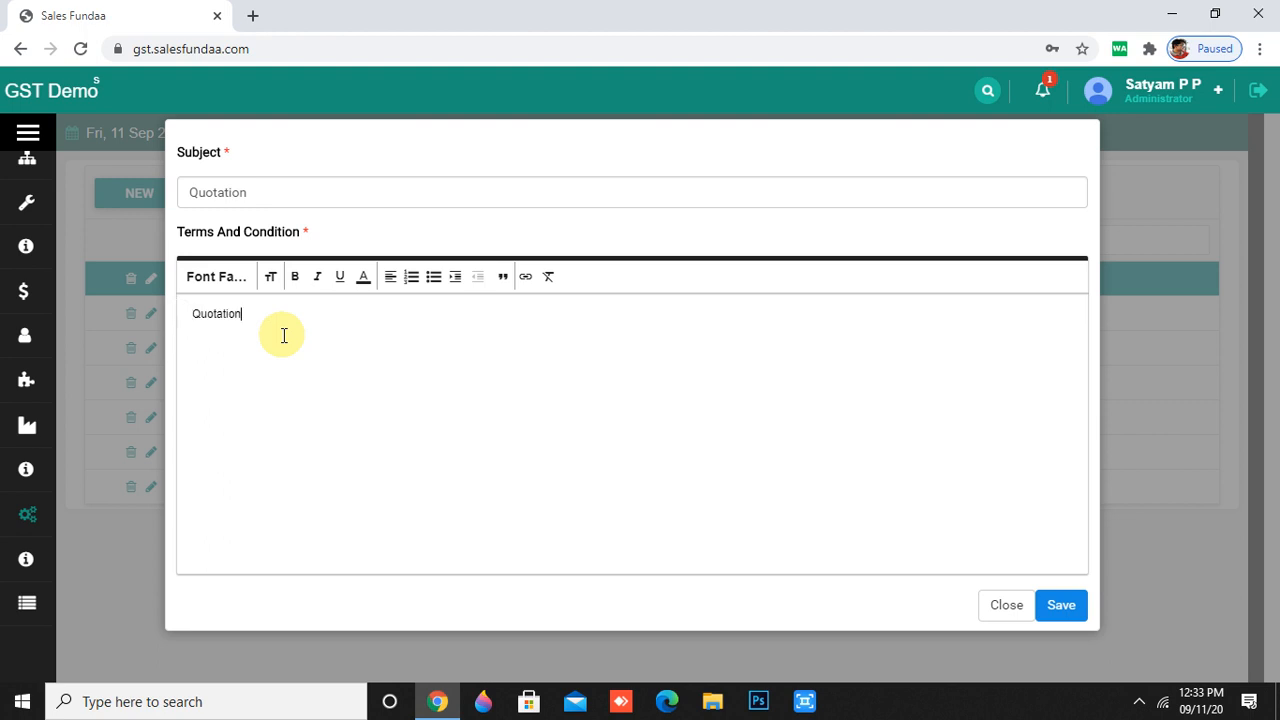
left_click(1059, 605)
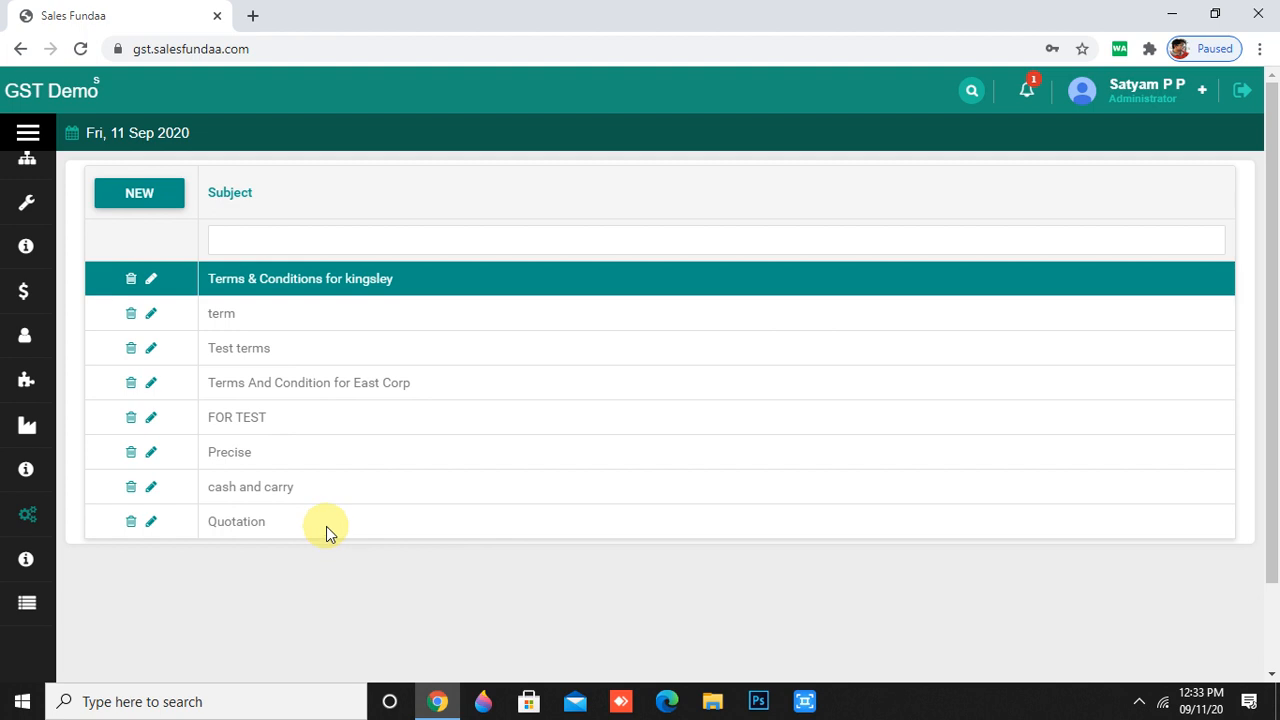
scroll(326, 526, "down", 1)
scroll(326, 530, "up", 1)
left_click(305, 521)
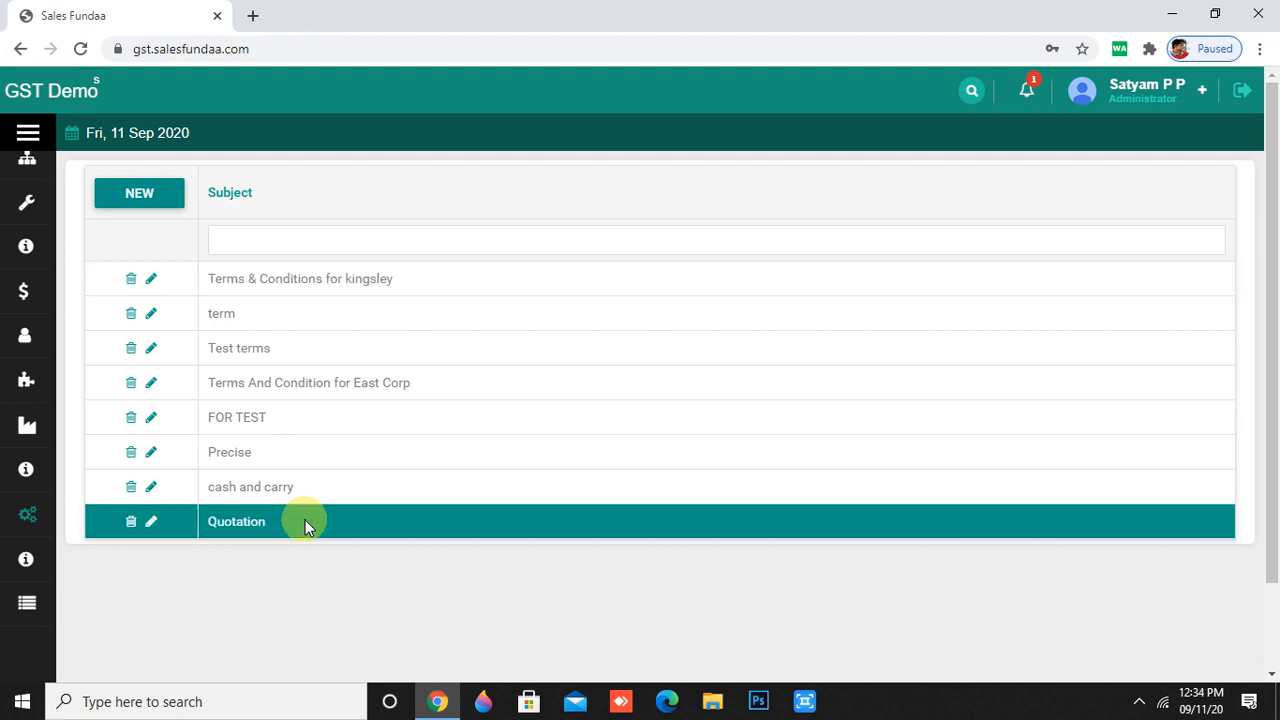
left_click(151, 523)
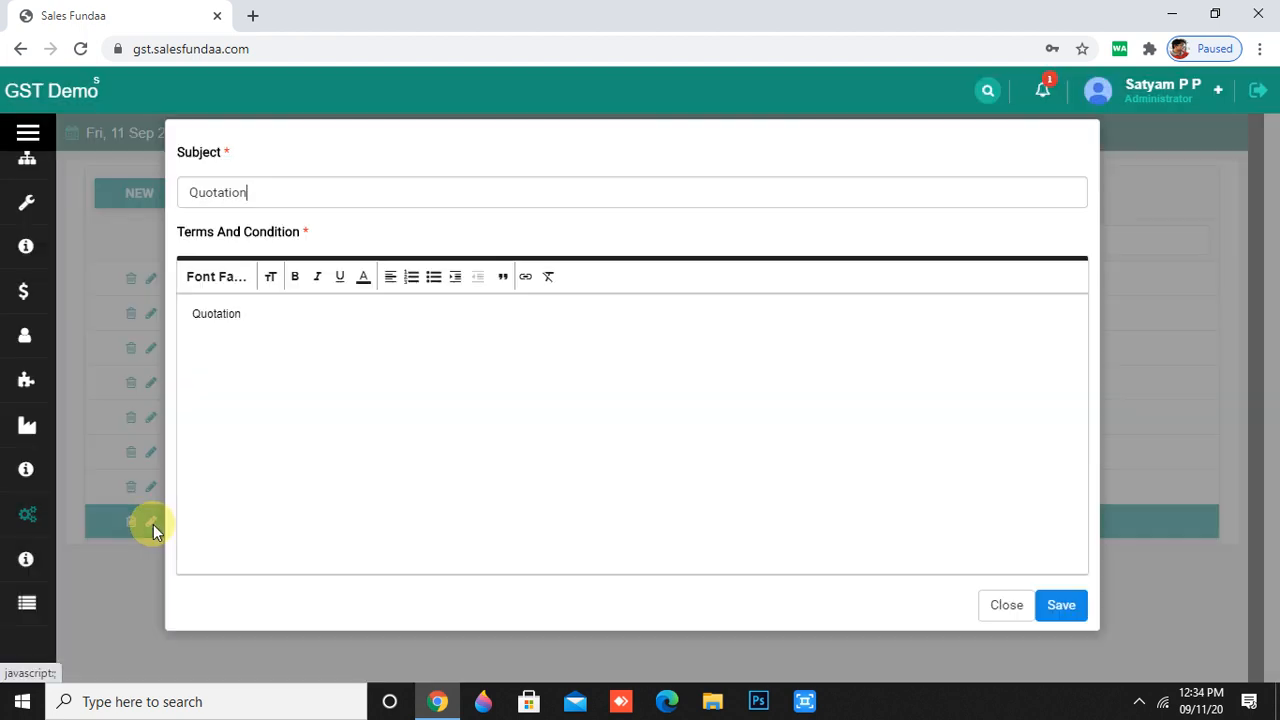
left_click(1062, 607)
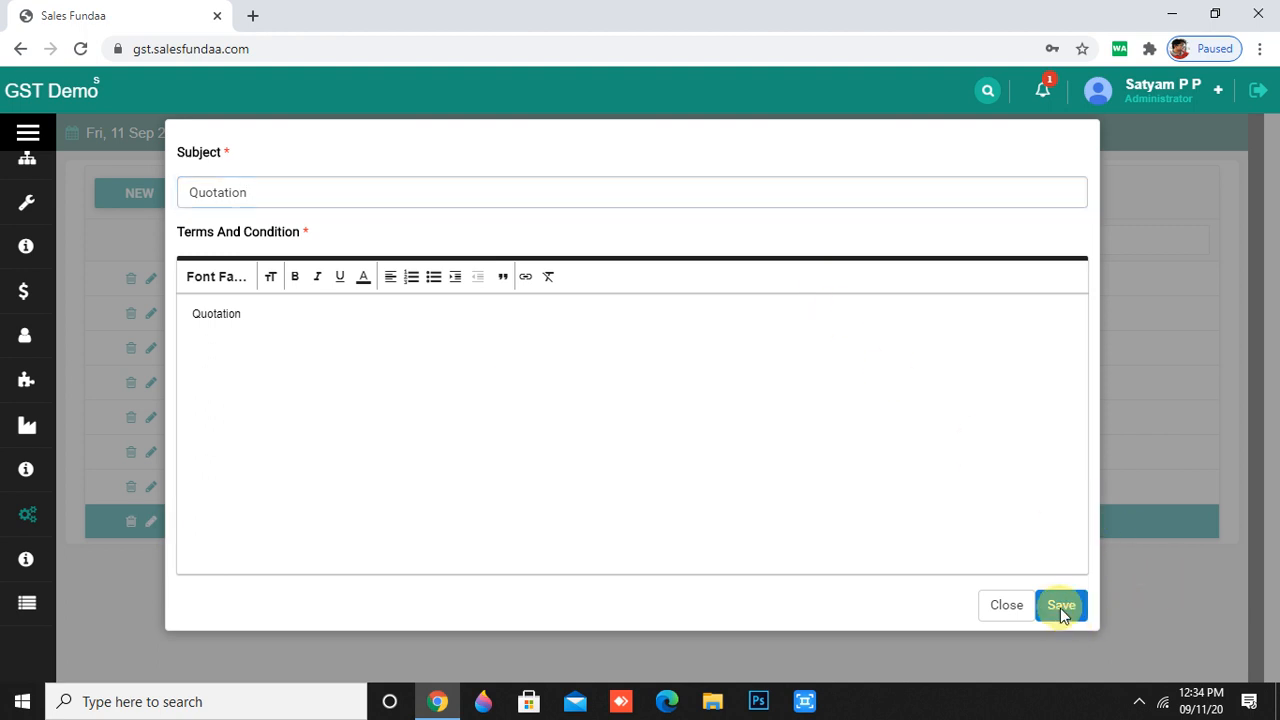
mouse_move(55, 577)
scroll(60, 572, "down", 10)
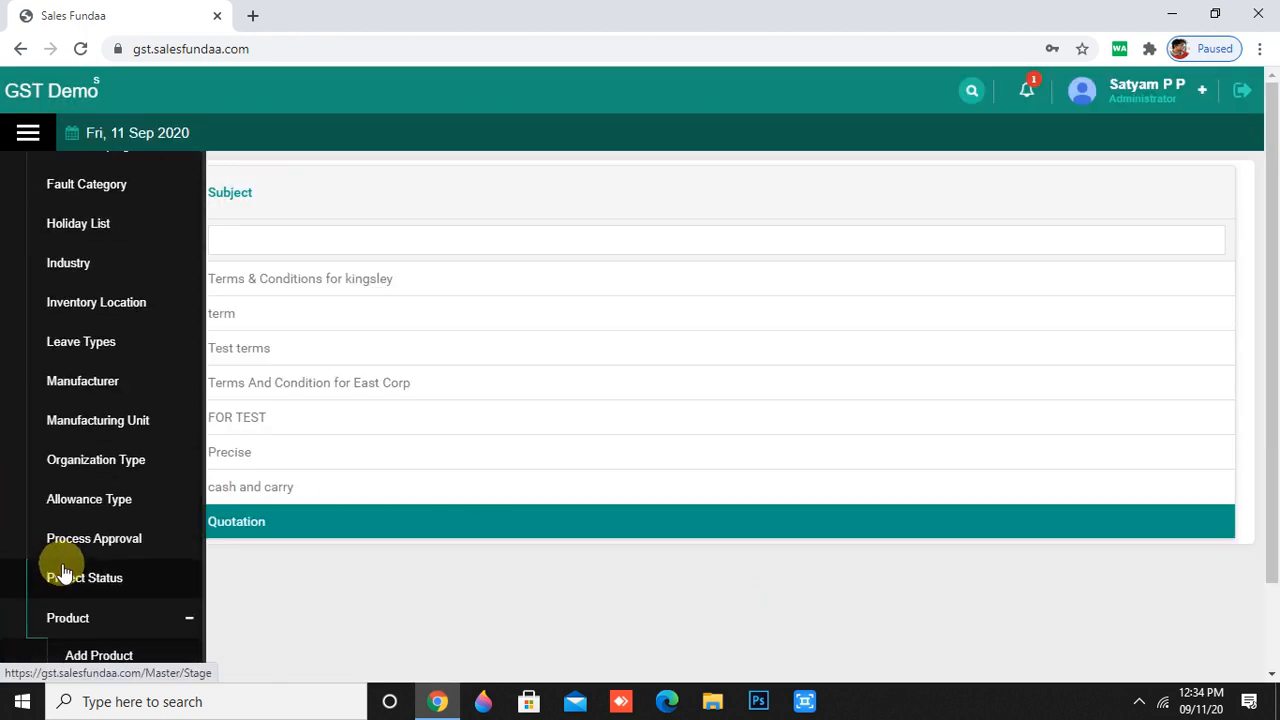
- Open Enquiry Status and start a new entry with #99CC00 background and #008080 text
scroll(66, 566, "down", 2)
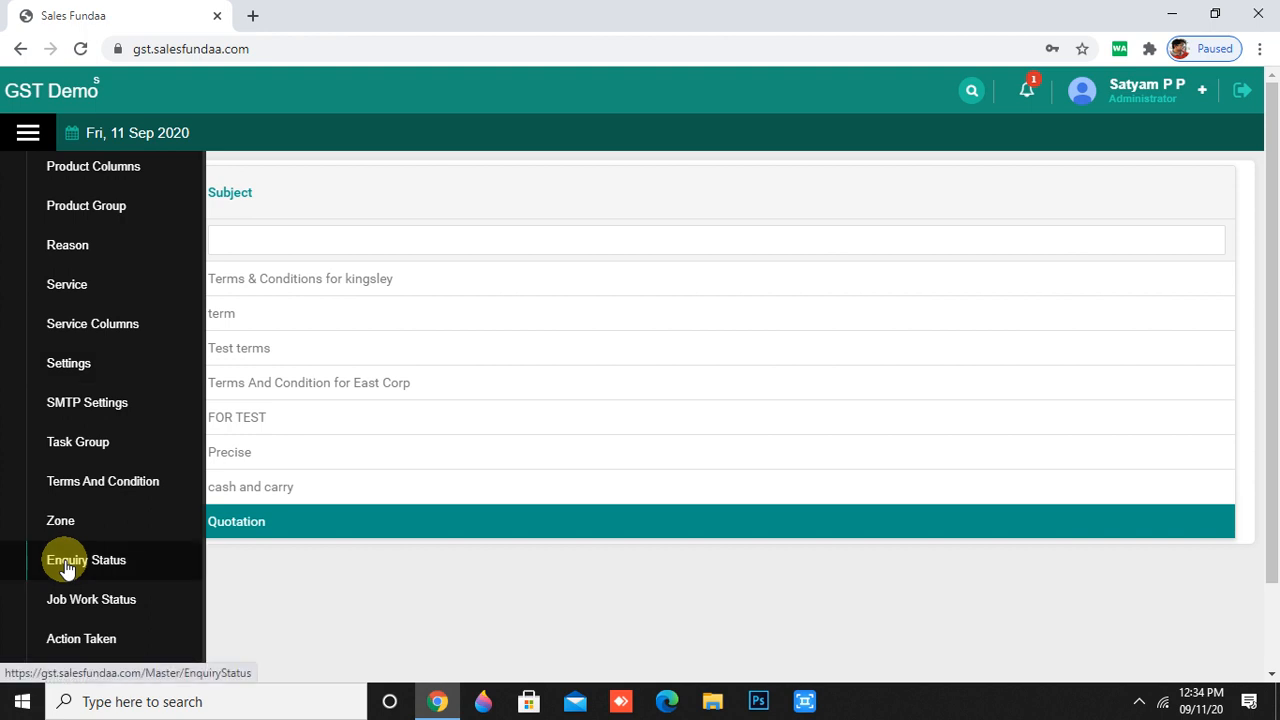
scroll(78, 510, "down", 2)
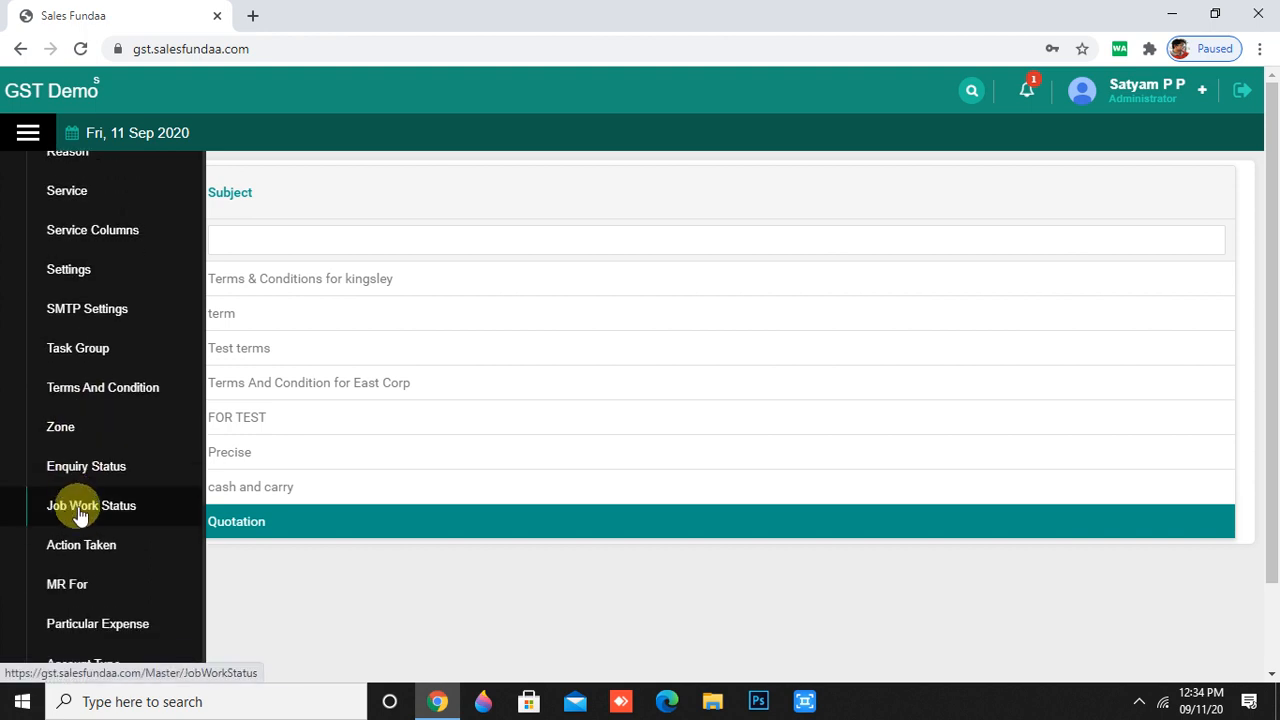
left_click(82, 466)
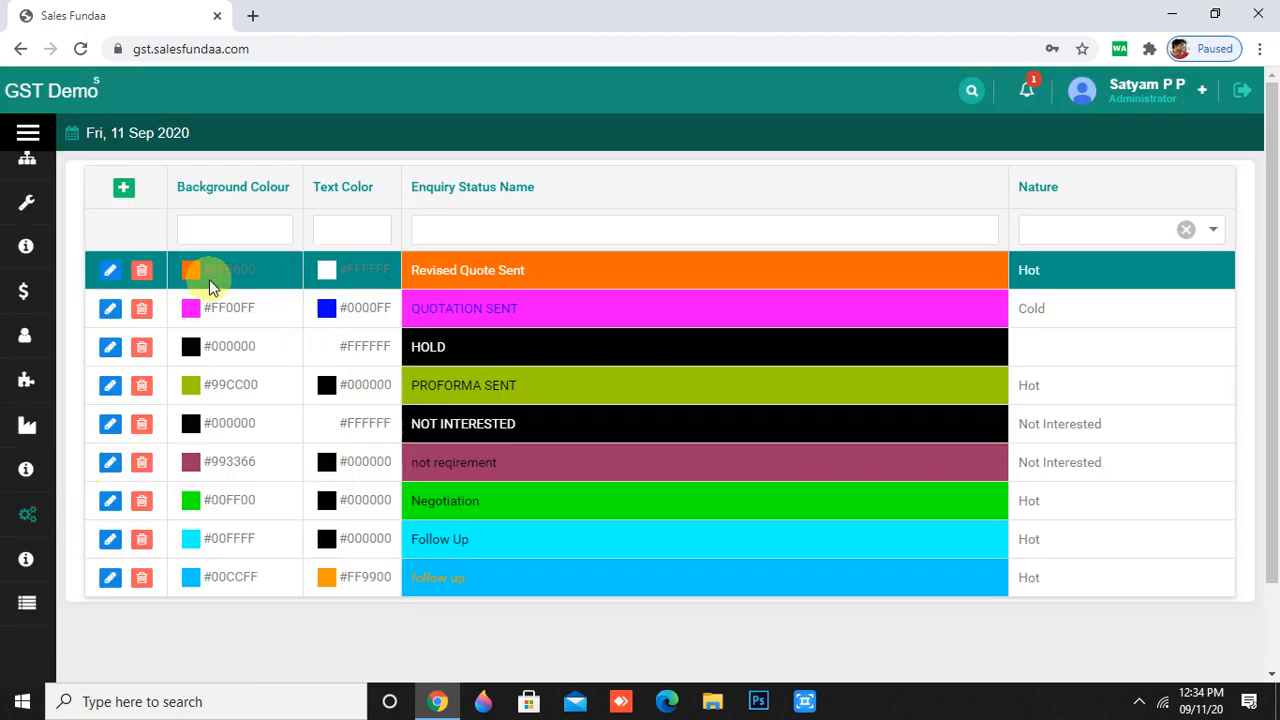
left_click(124, 190)
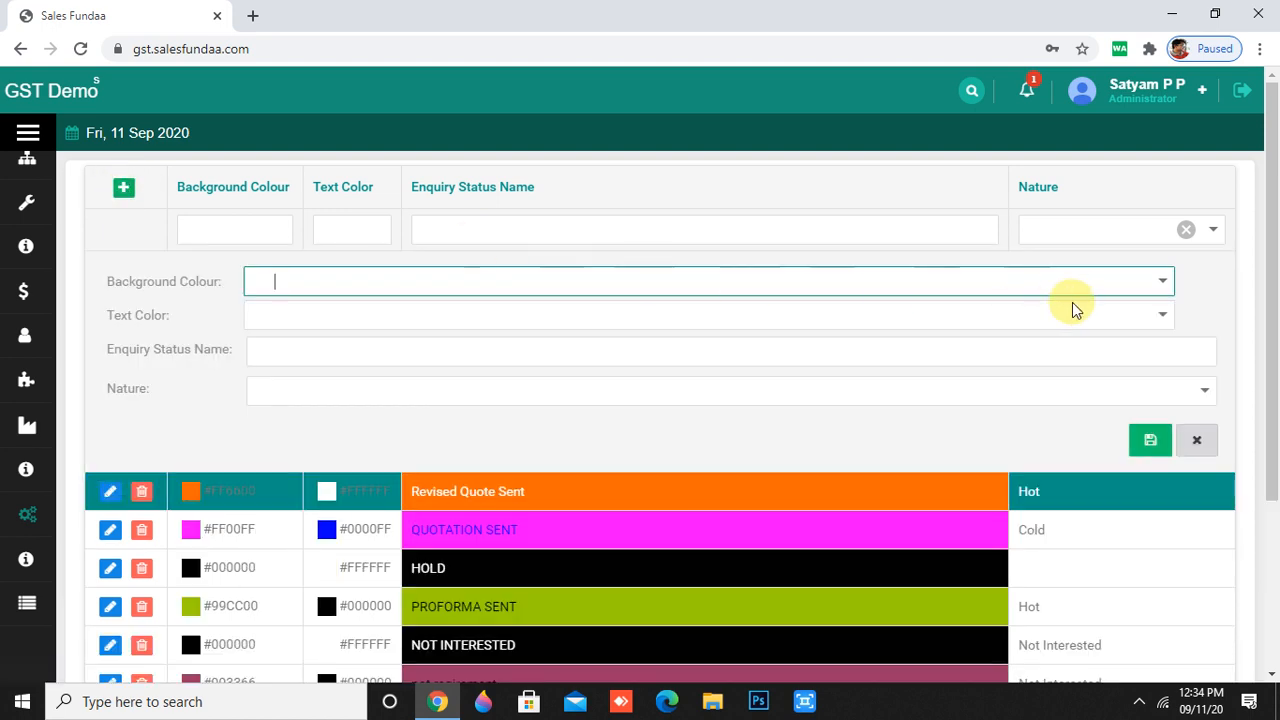
left_click(1162, 281)
scroll(387, 291, "down", 1)
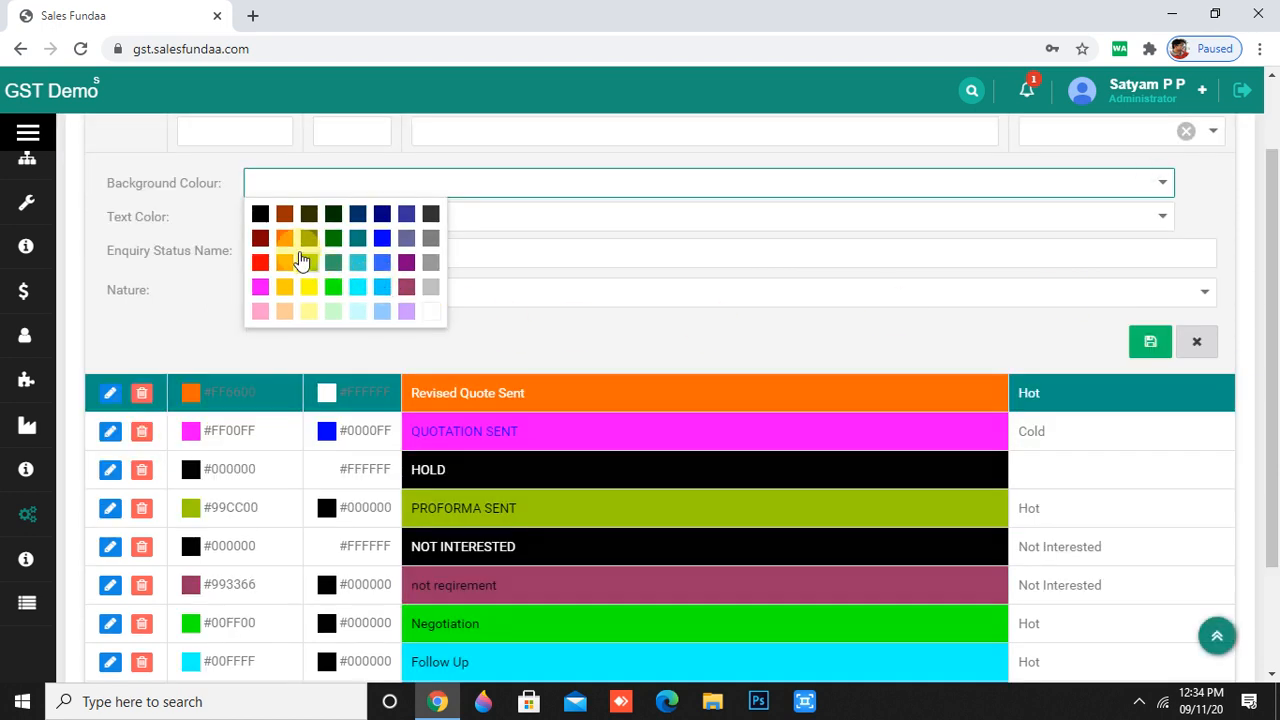
left_click(309, 262)
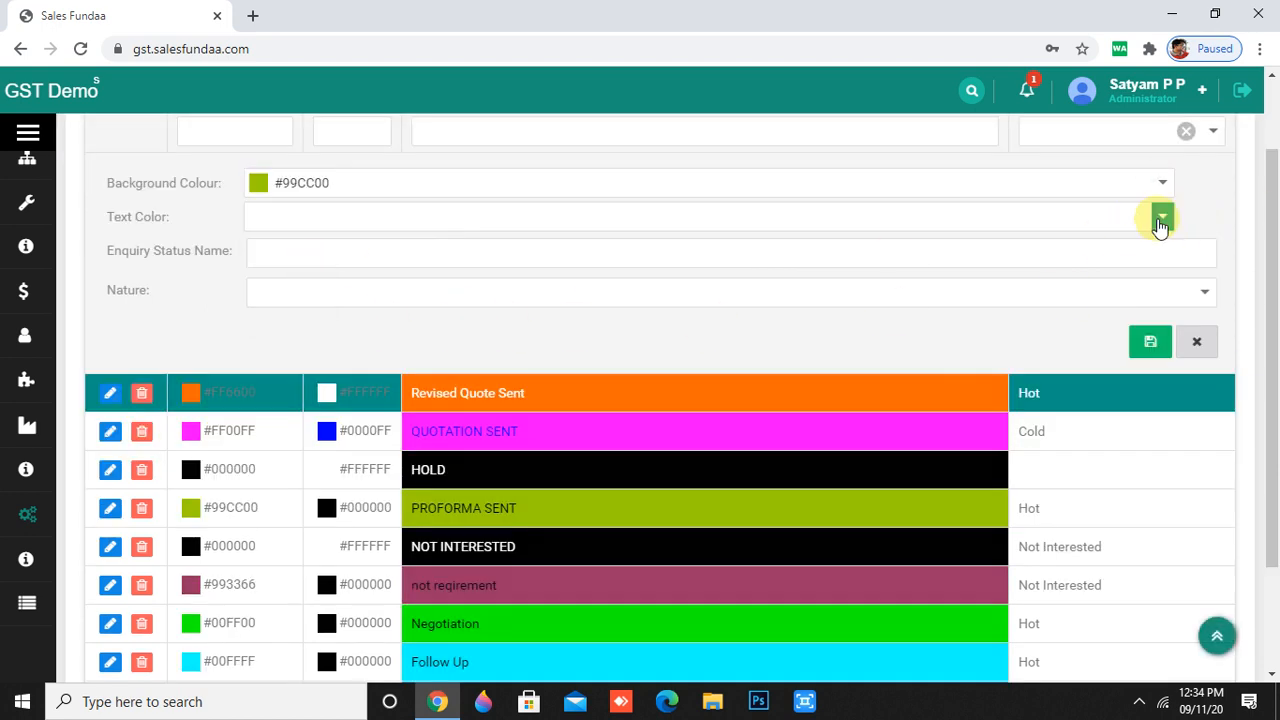
left_click(1162, 216)
left_click(366, 268)
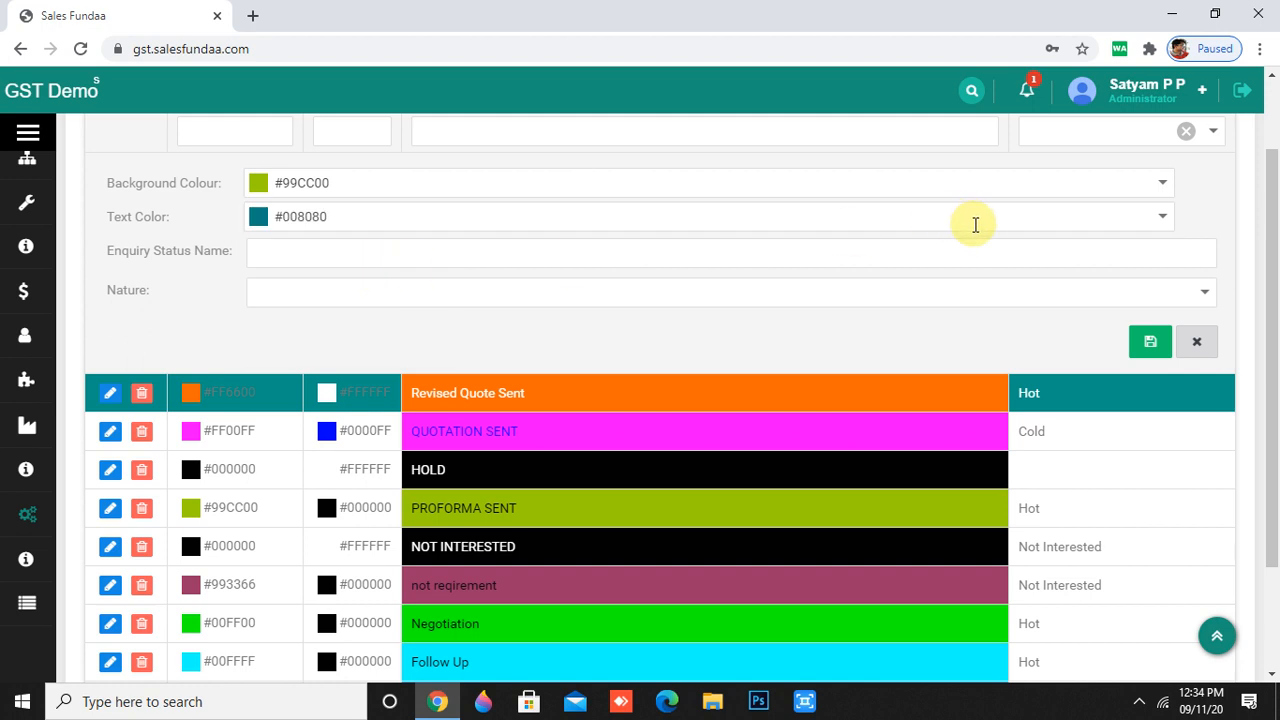
- Name the status 'done', set its nature to Mature, and save it
left_click(993, 259)
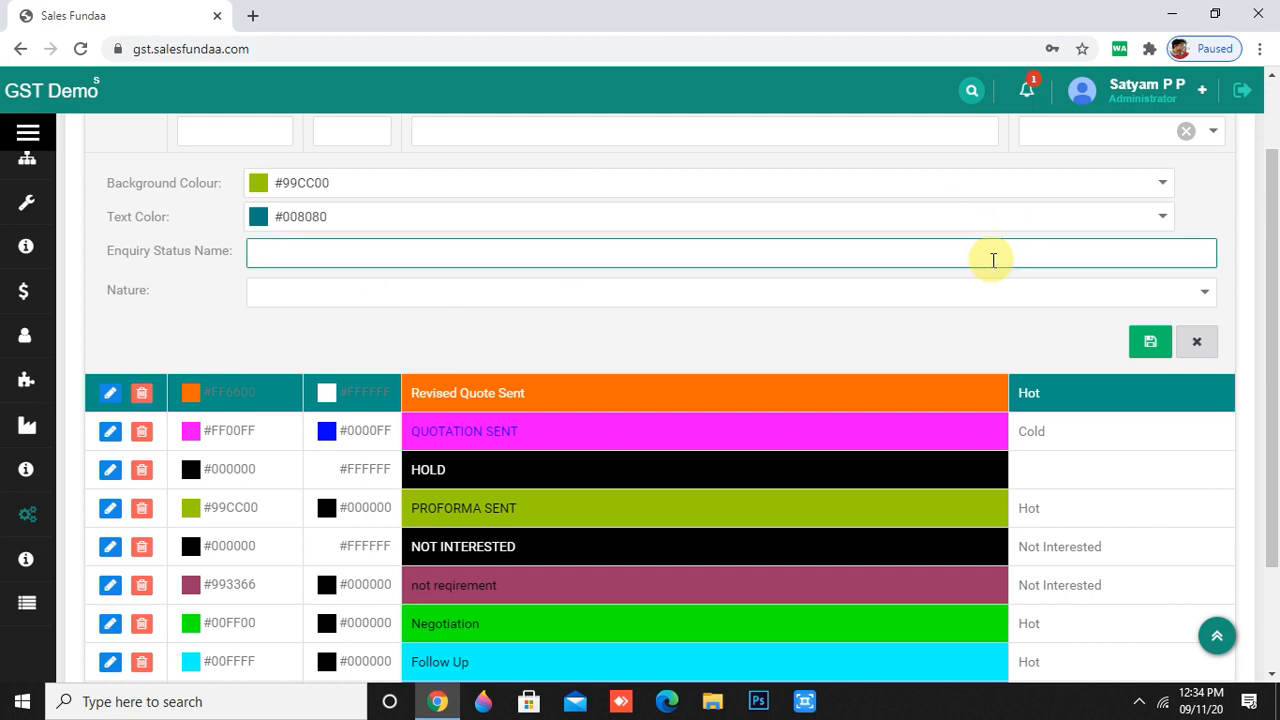
type("done")
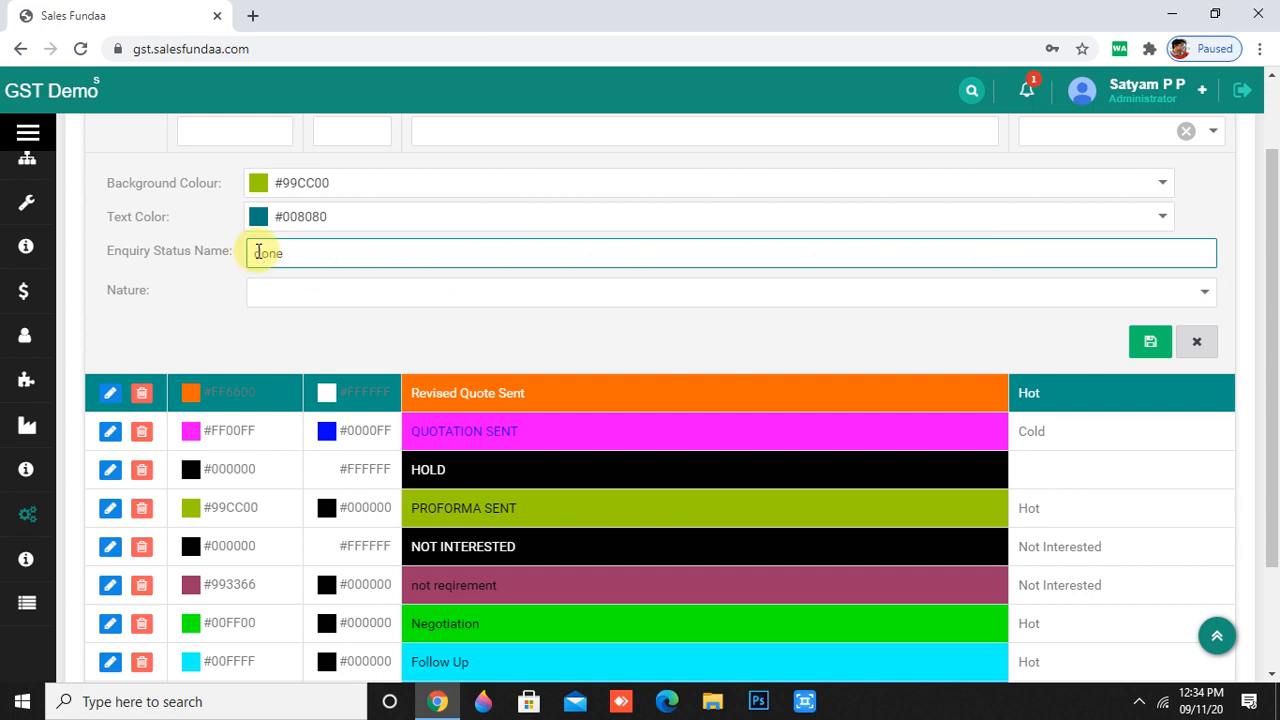
left_click(310, 292)
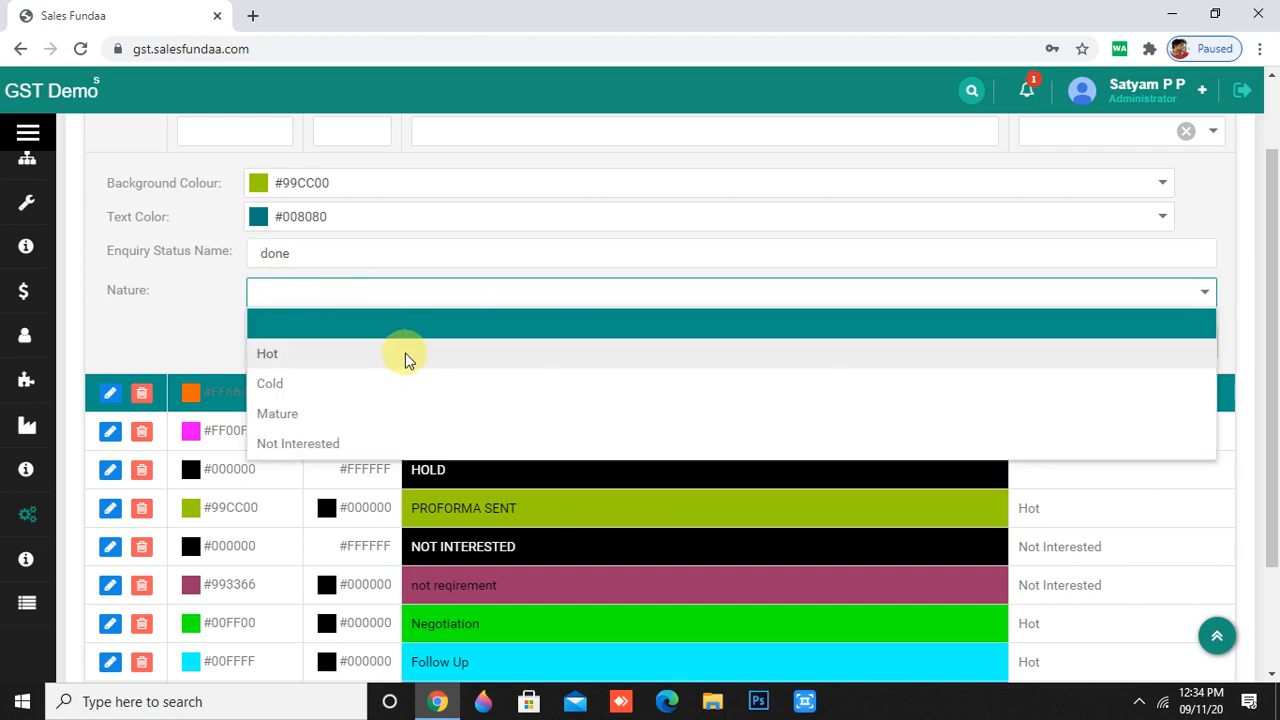
left_click(608, 410)
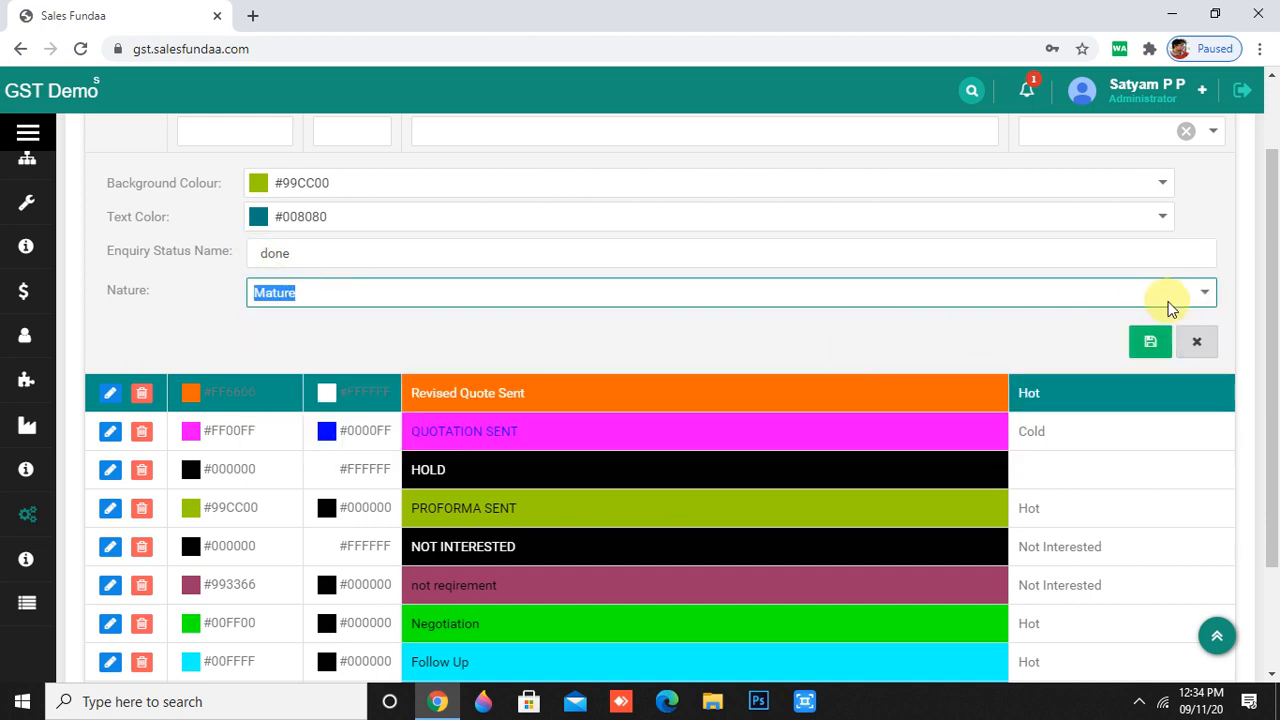
left_click(1149, 342)
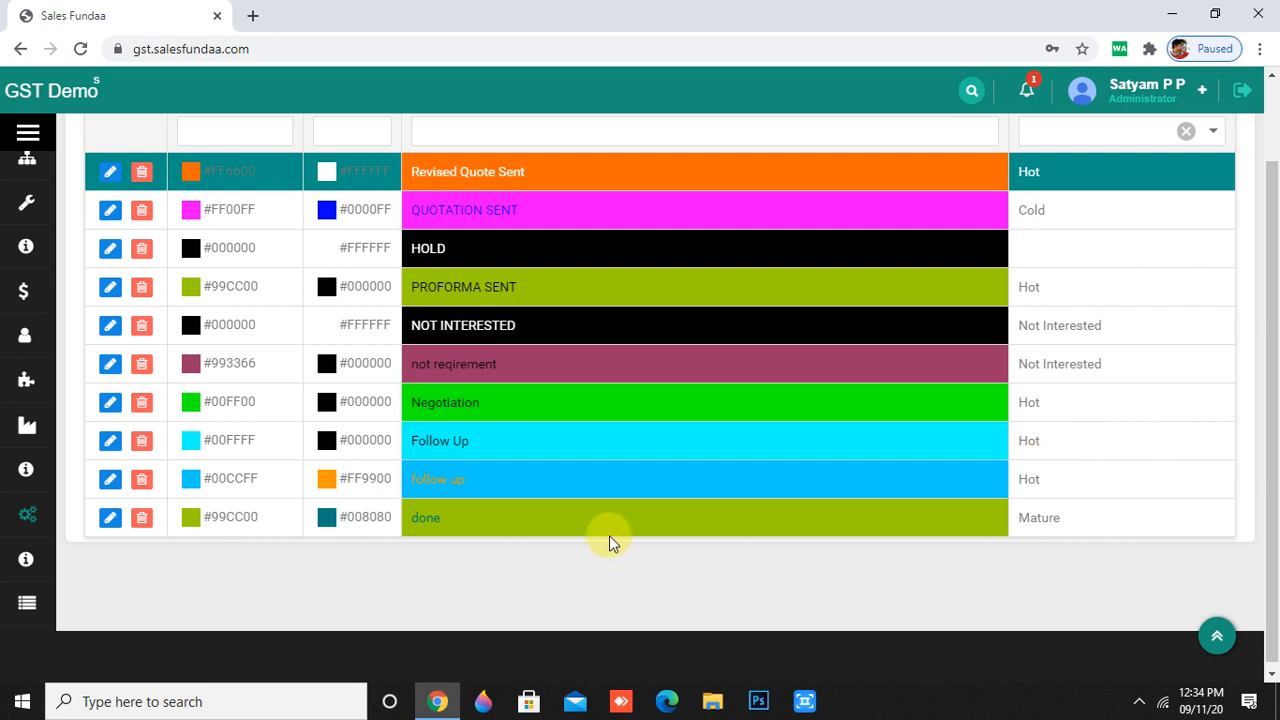
- Scroll the sidebar Master menu and open the Job Work Status list
scroll(762, 460, "up", 1)
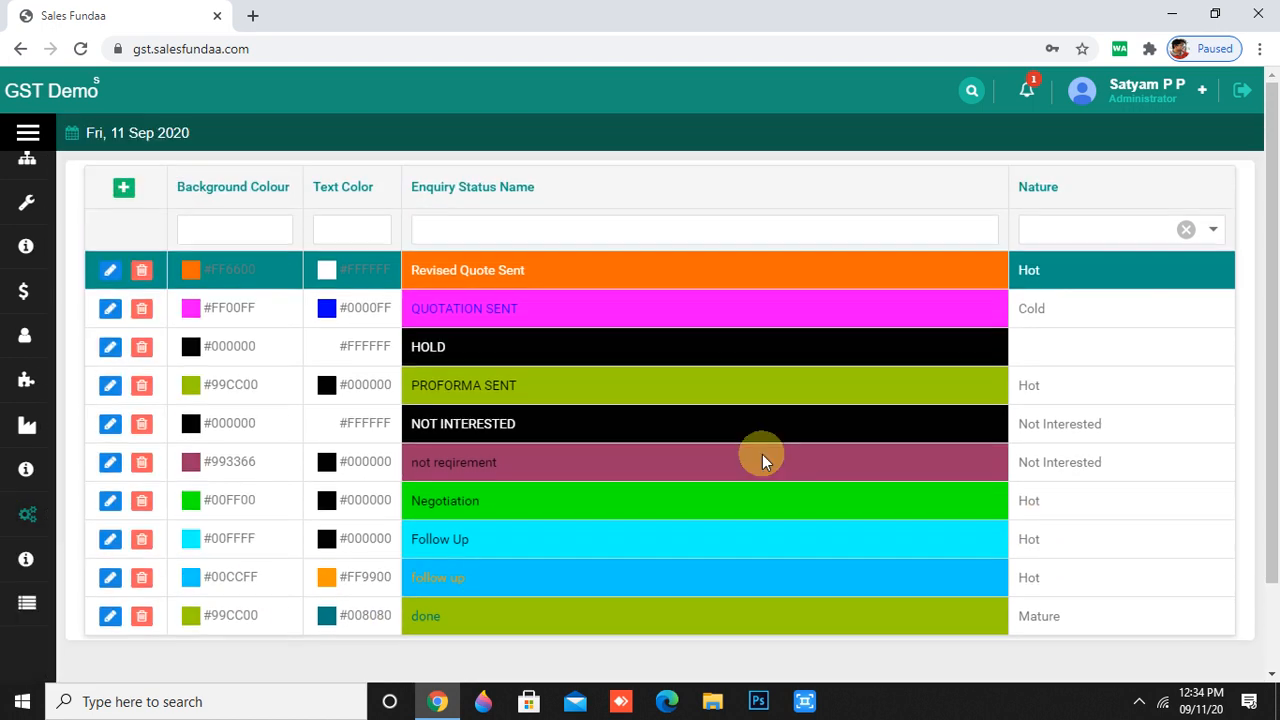
scroll(664, 411, "down", 1)
scroll(624, 415, "up", 1)
scroll(634, 523, "down", 1)
scroll(617, 521, "up", 1)
mouse_move(8, 486)
scroll(126, 614, "down", 5)
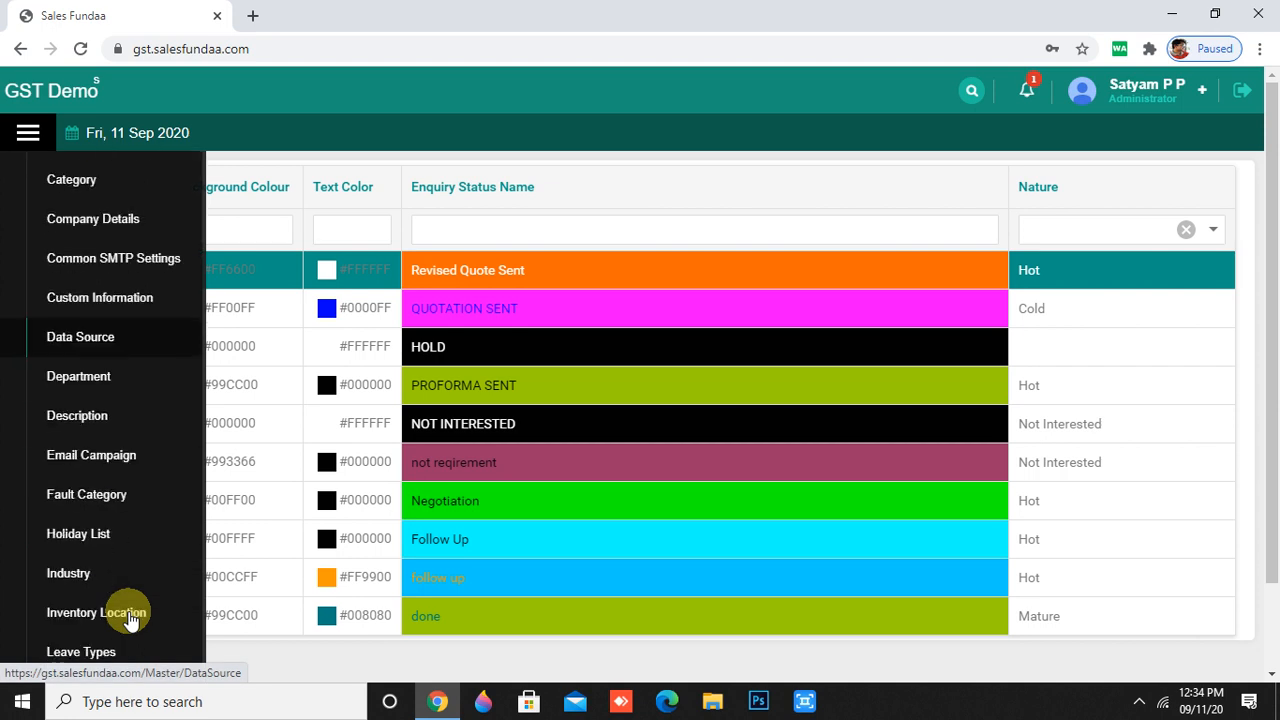
scroll(130, 620, "down", 9)
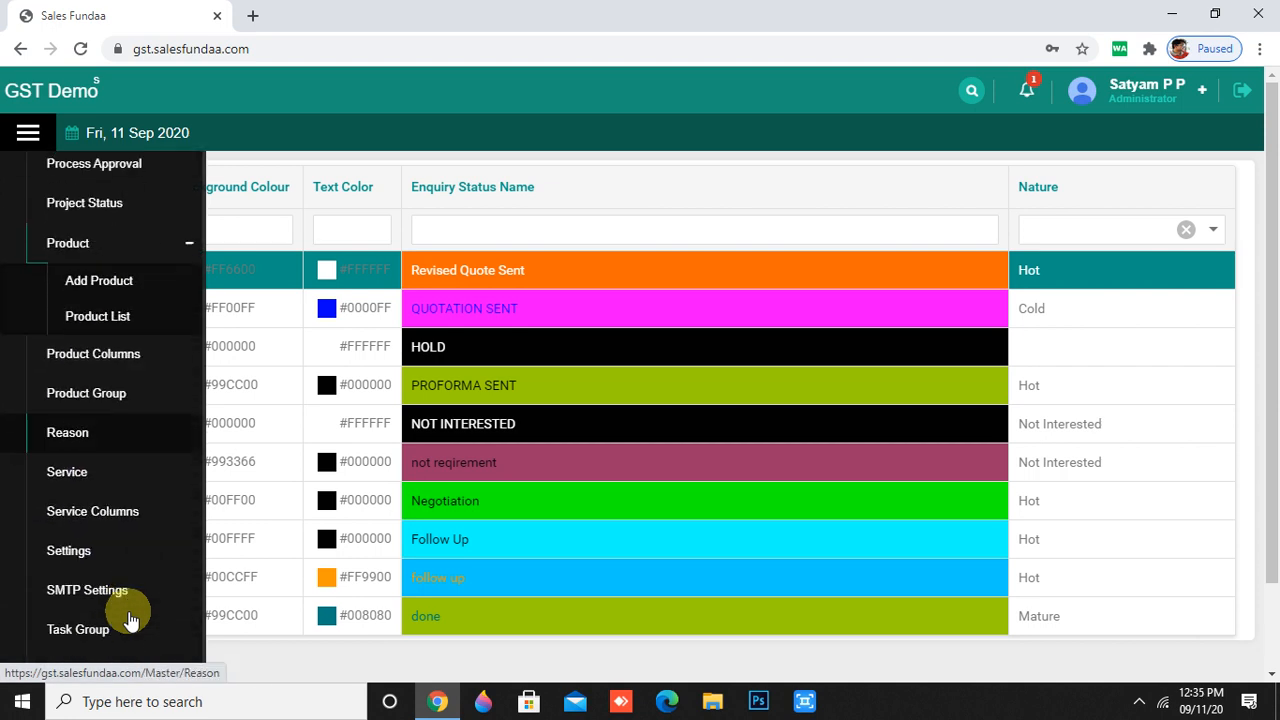
scroll(130, 615, "down", 6)
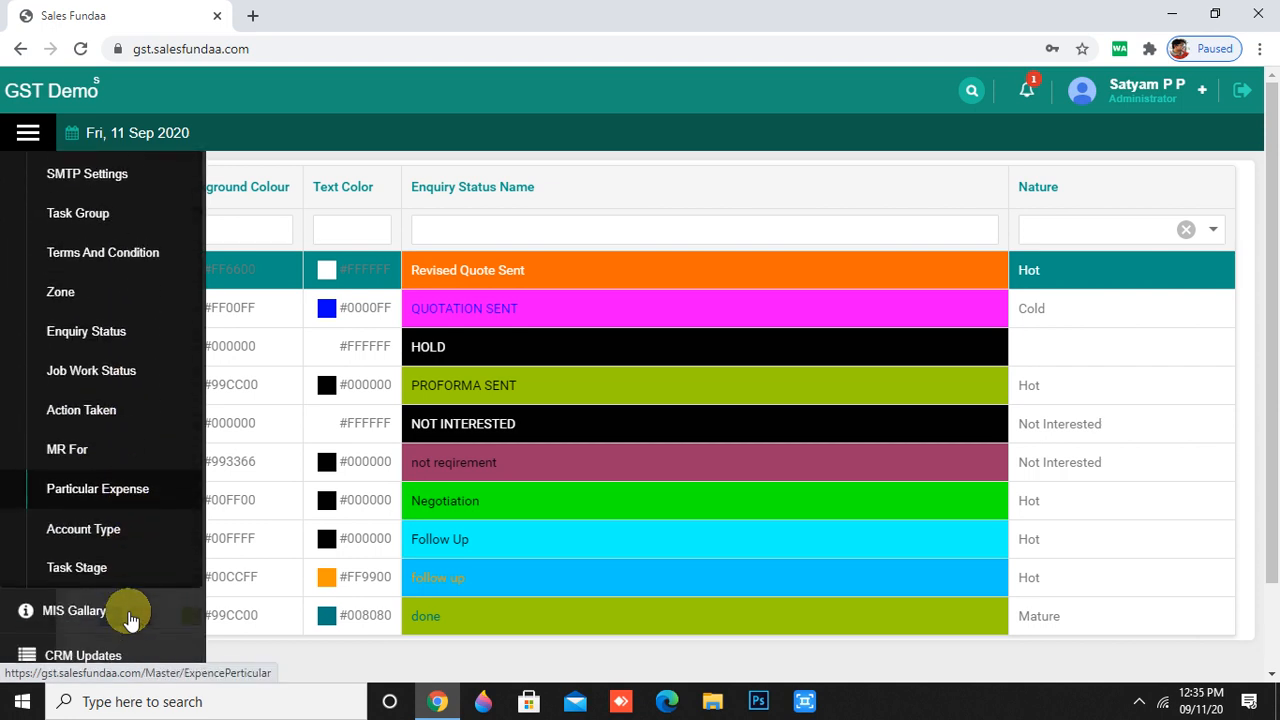
left_click(128, 368)
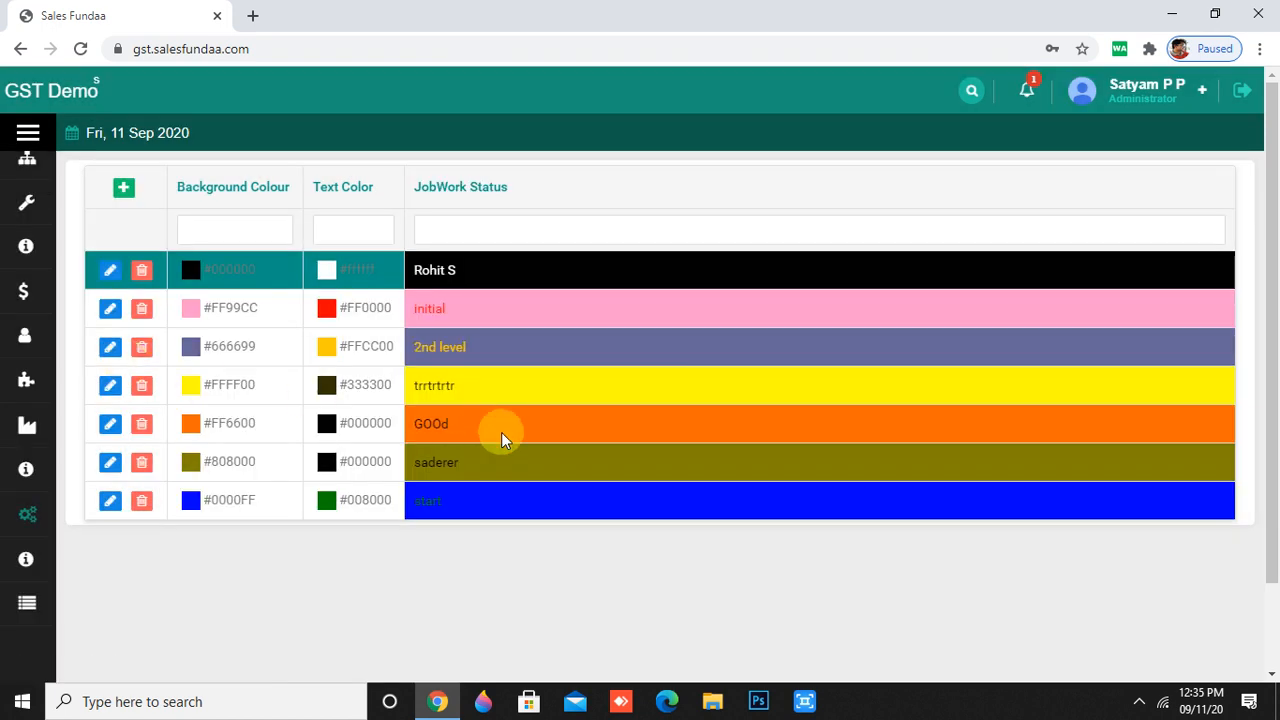
scroll(505, 460, "down", 2)
scroll(510, 482, "up", 2)
- Save a '3 rd level' status with #FFFF00 yellow background and #00FF00 green text
left_click(121, 189)
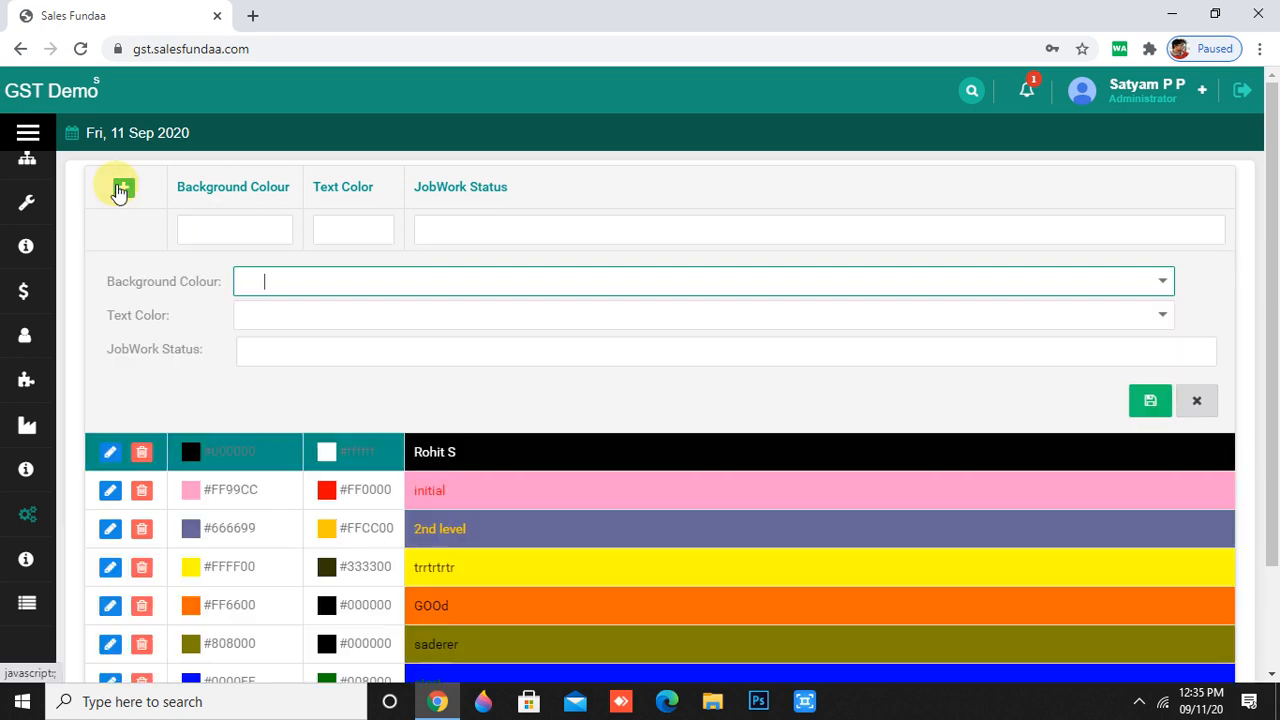
left_click(1160, 286)
left_click(304, 367)
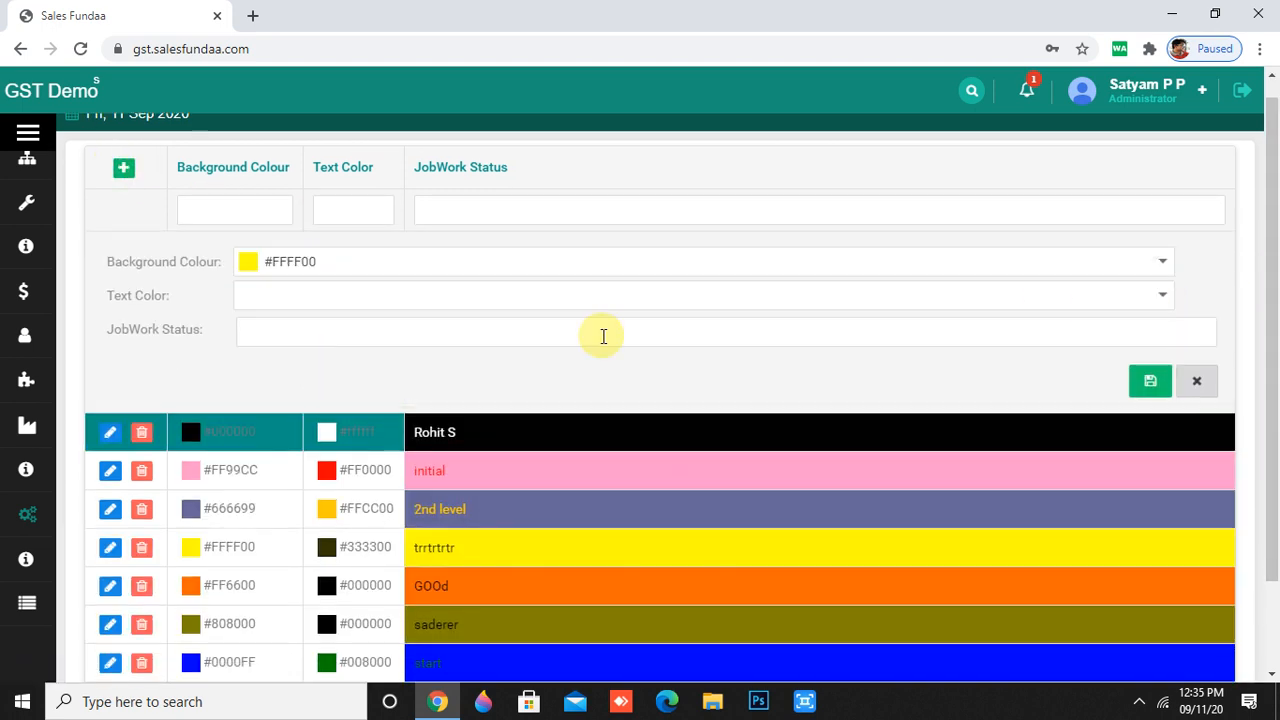
left_click(1080, 292)
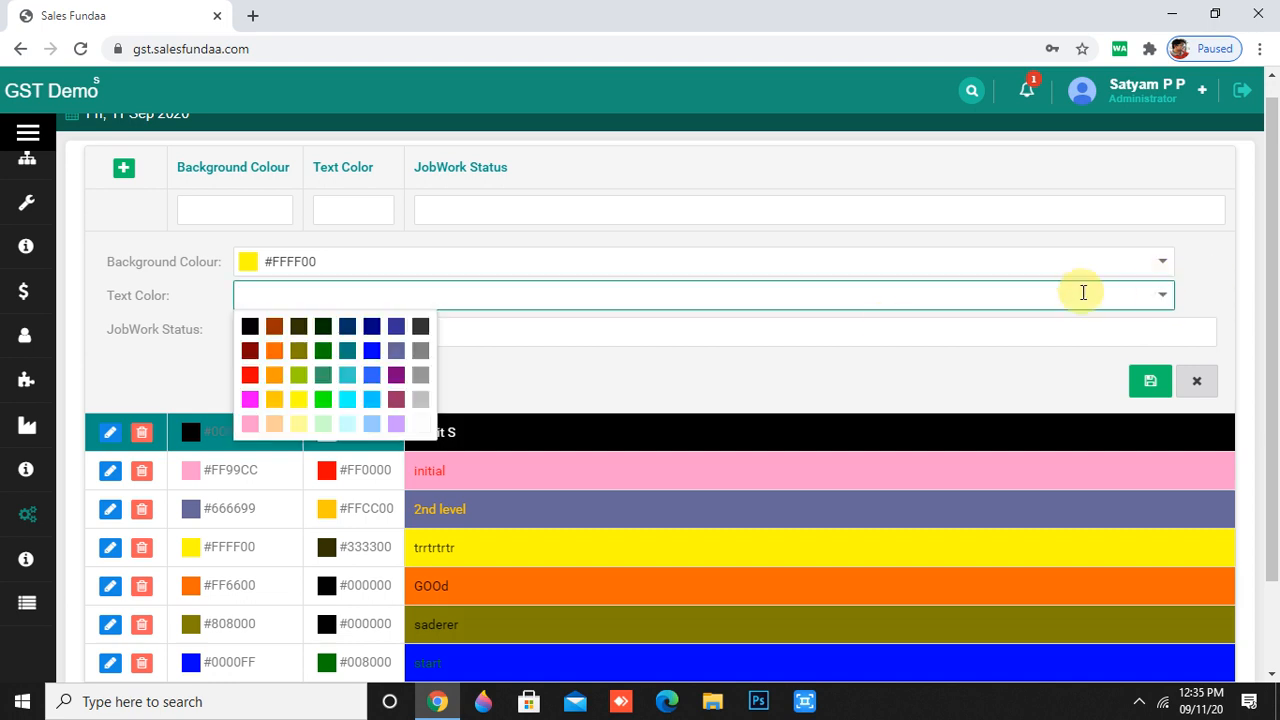
left_click(322, 405)
left_click(963, 336)
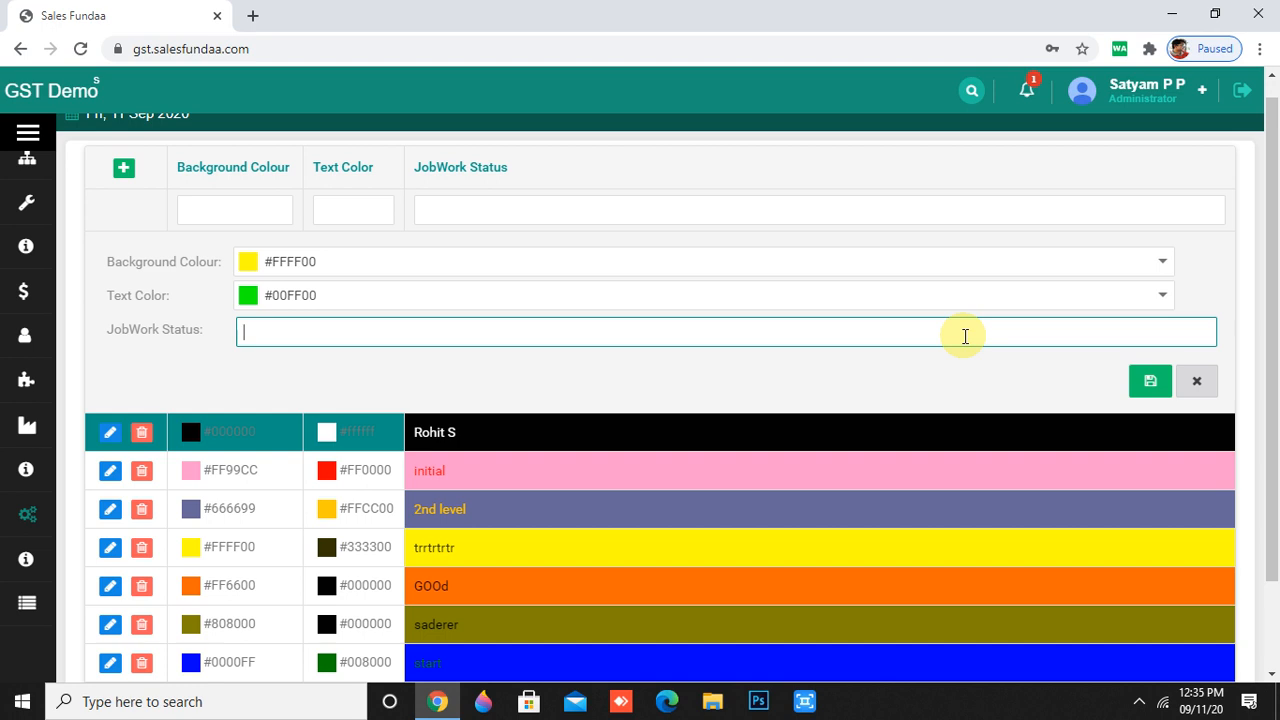
type("3 rd level")
left_click(1150, 380)
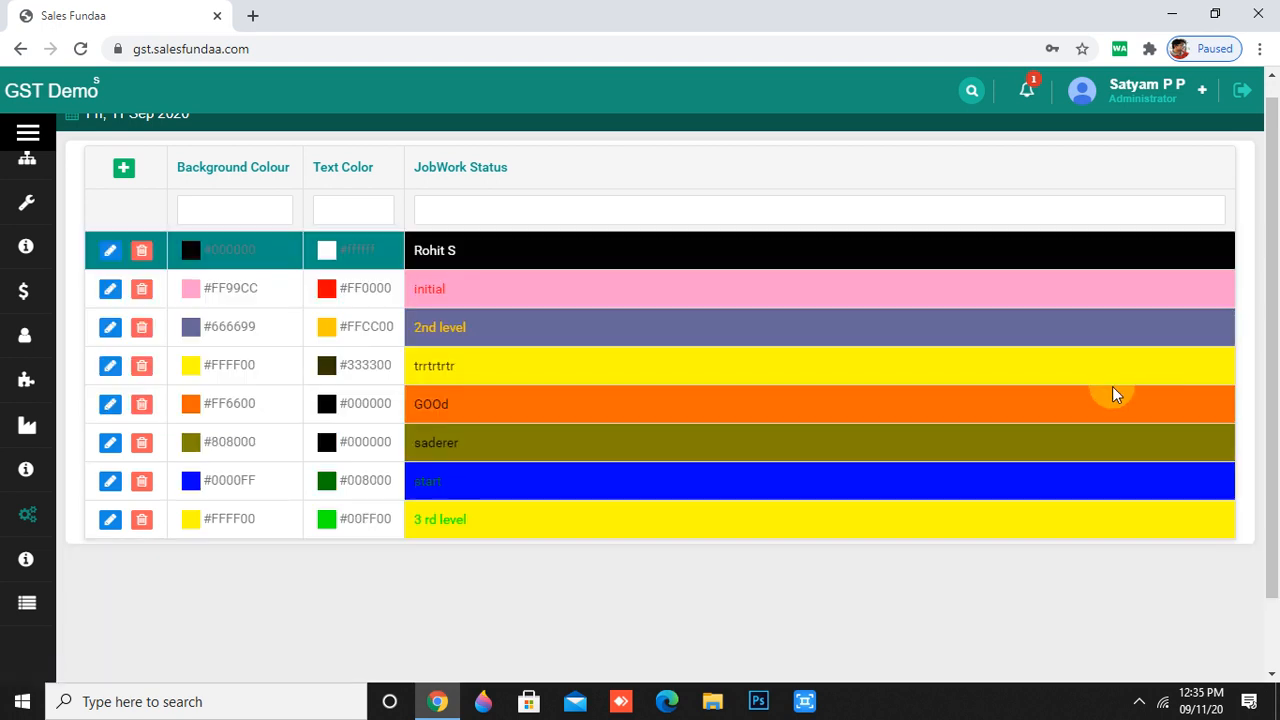
- Scroll through the updated JobWork Status list and the sidebar menu
scroll(580, 400, "down", 1)
scroll(460, 450, "up", 2)
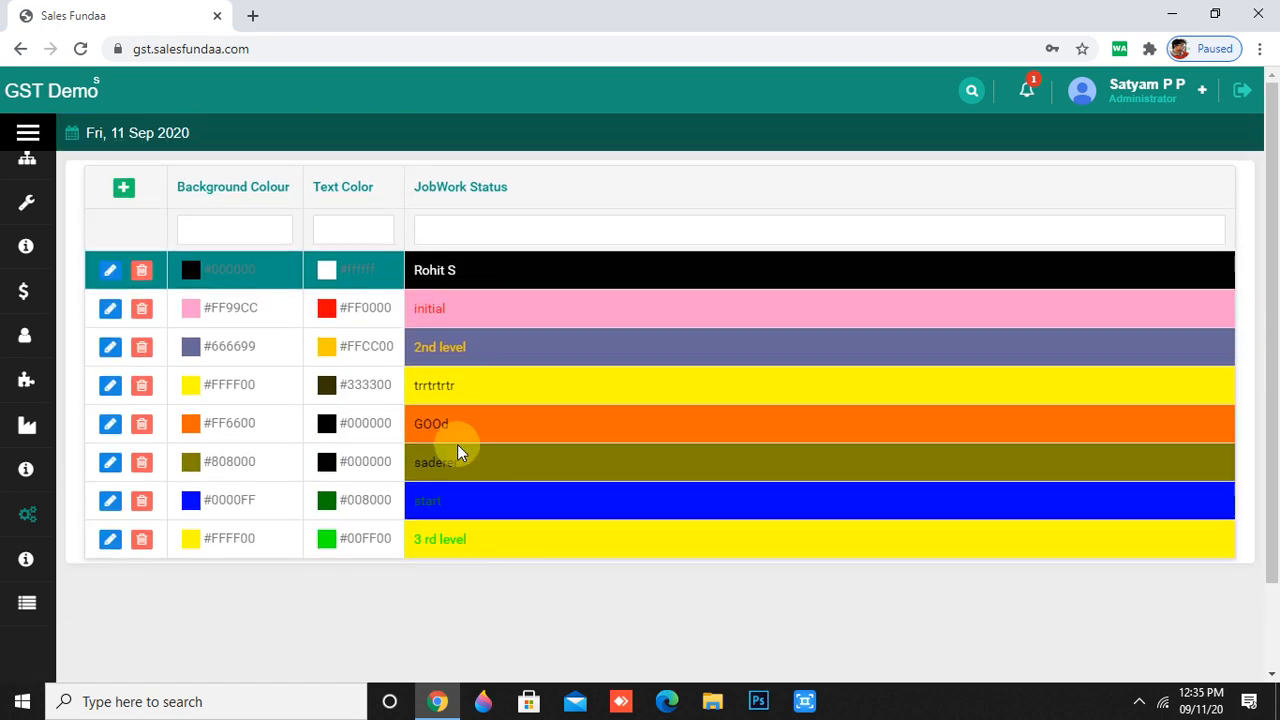
scroll(567, 328, "down", 1)
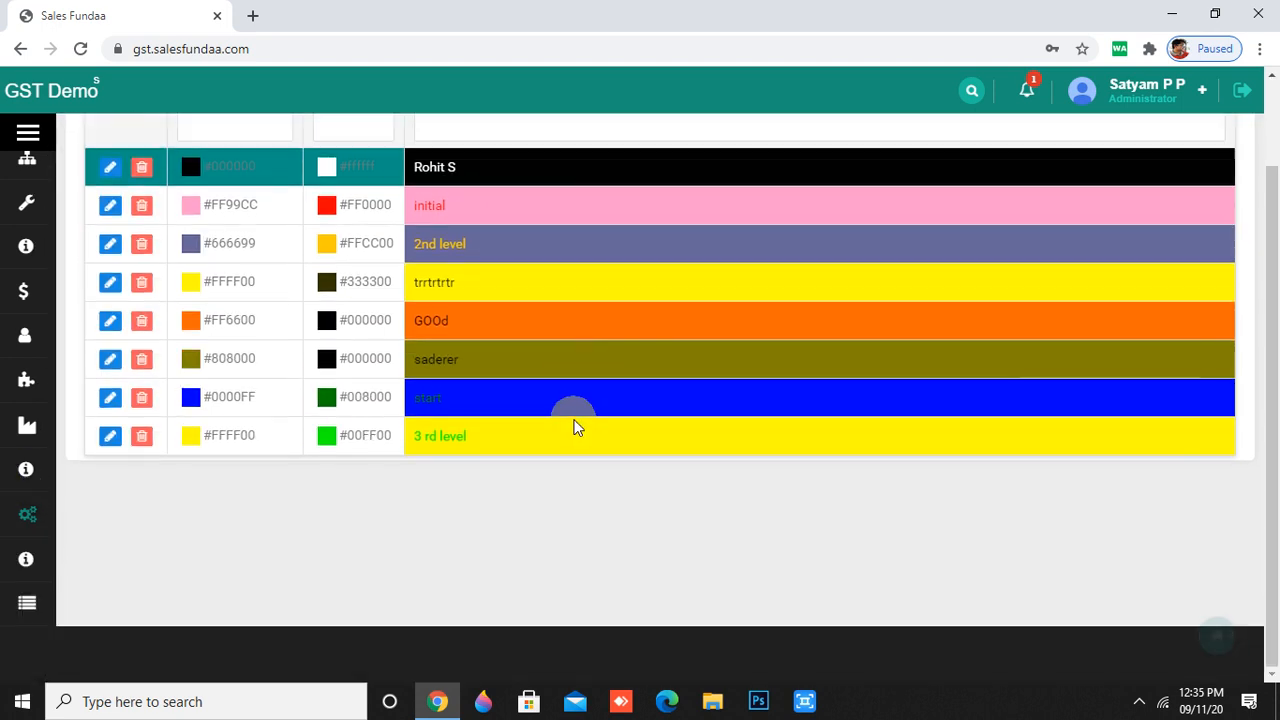
scroll(574, 411, "up", 1)
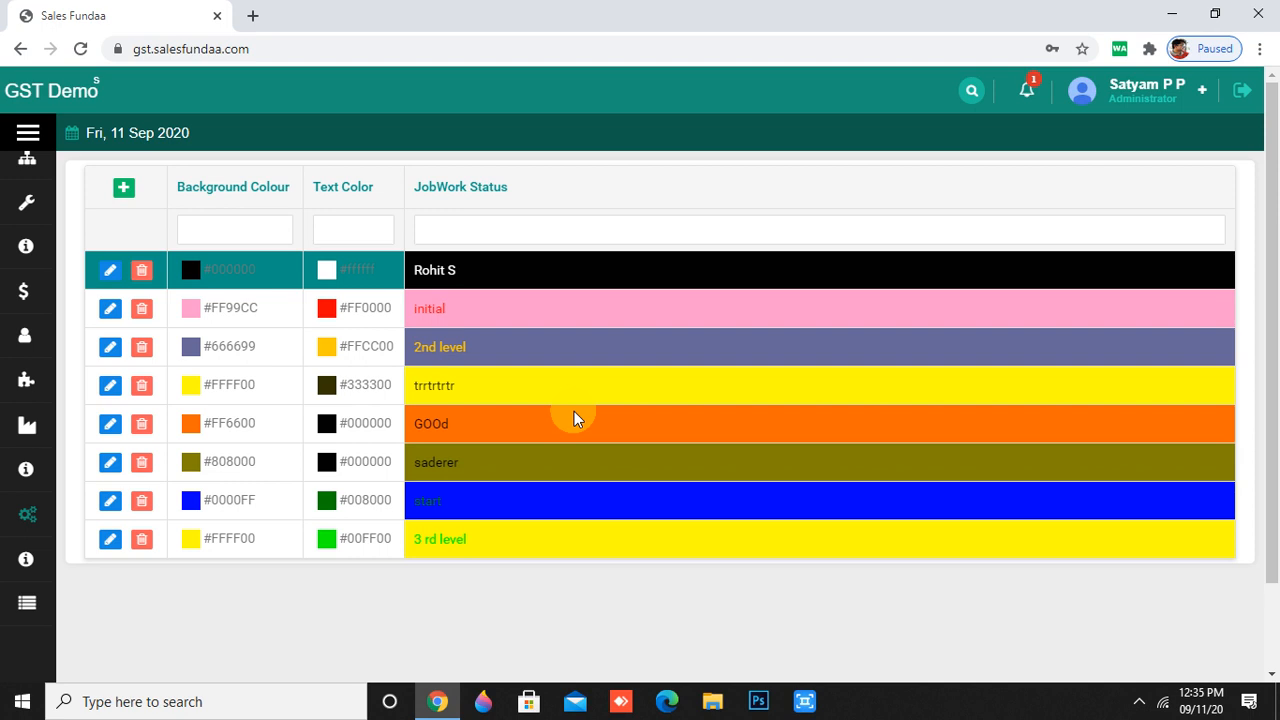
mouse_move(14, 440)
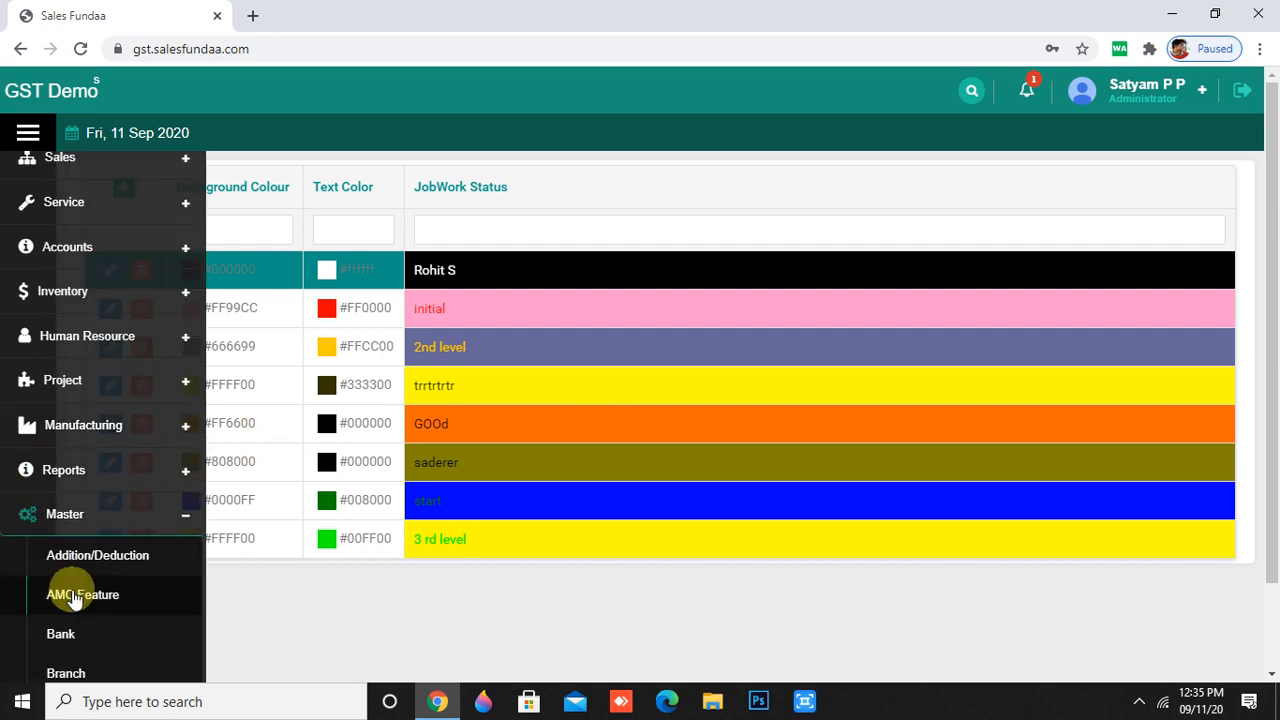
scroll(71, 594, "down", 8)
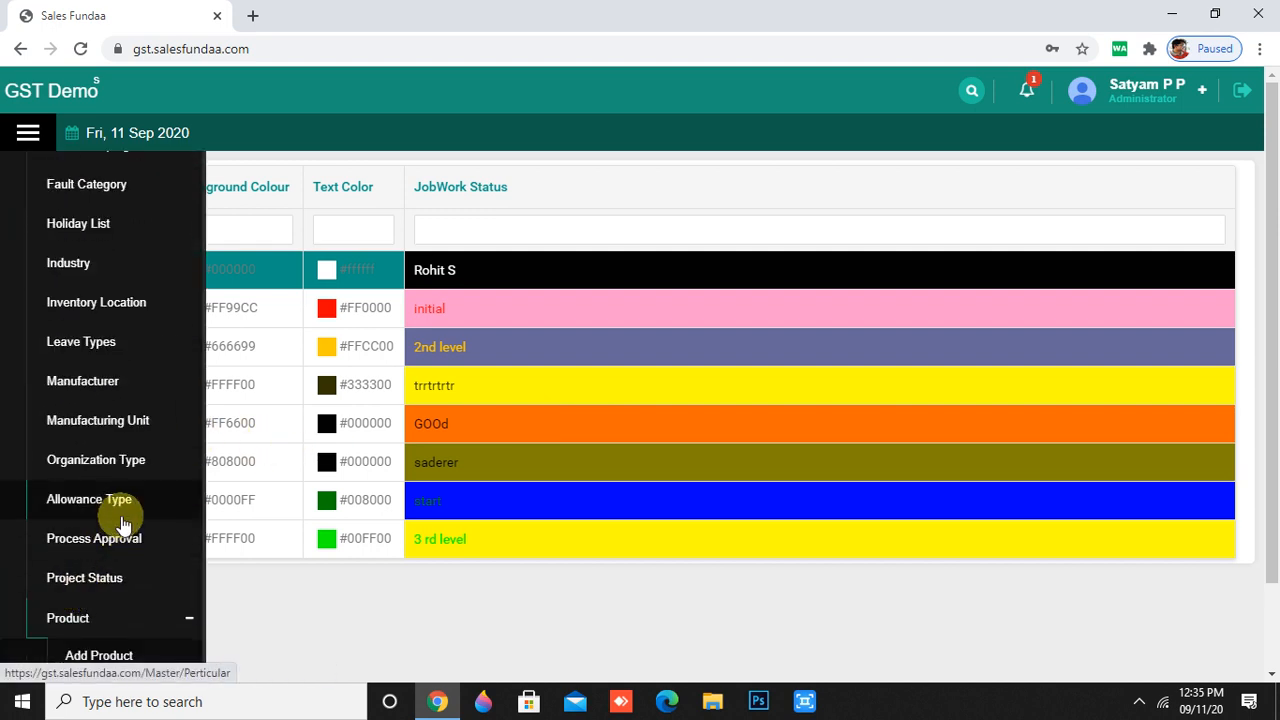
- Go to Master > Action Taken and bring up a blank add form
scroll(122, 525, "down", 8)
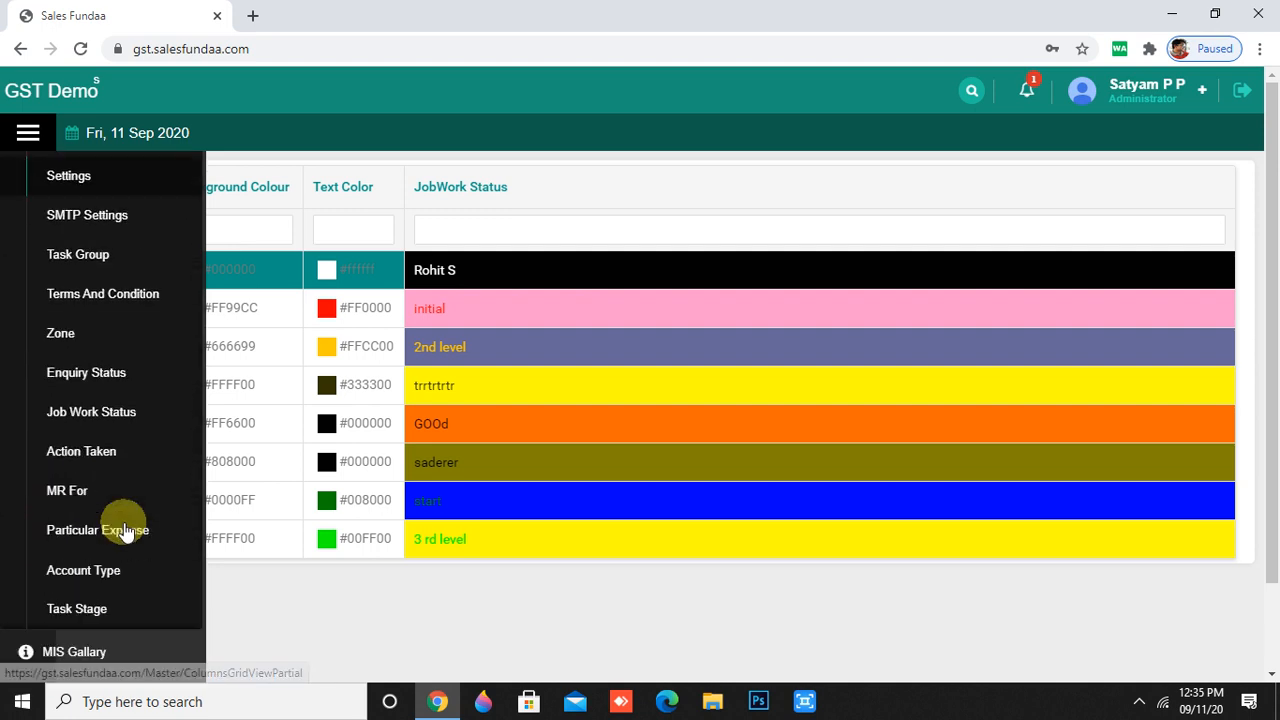
left_click(126, 453)
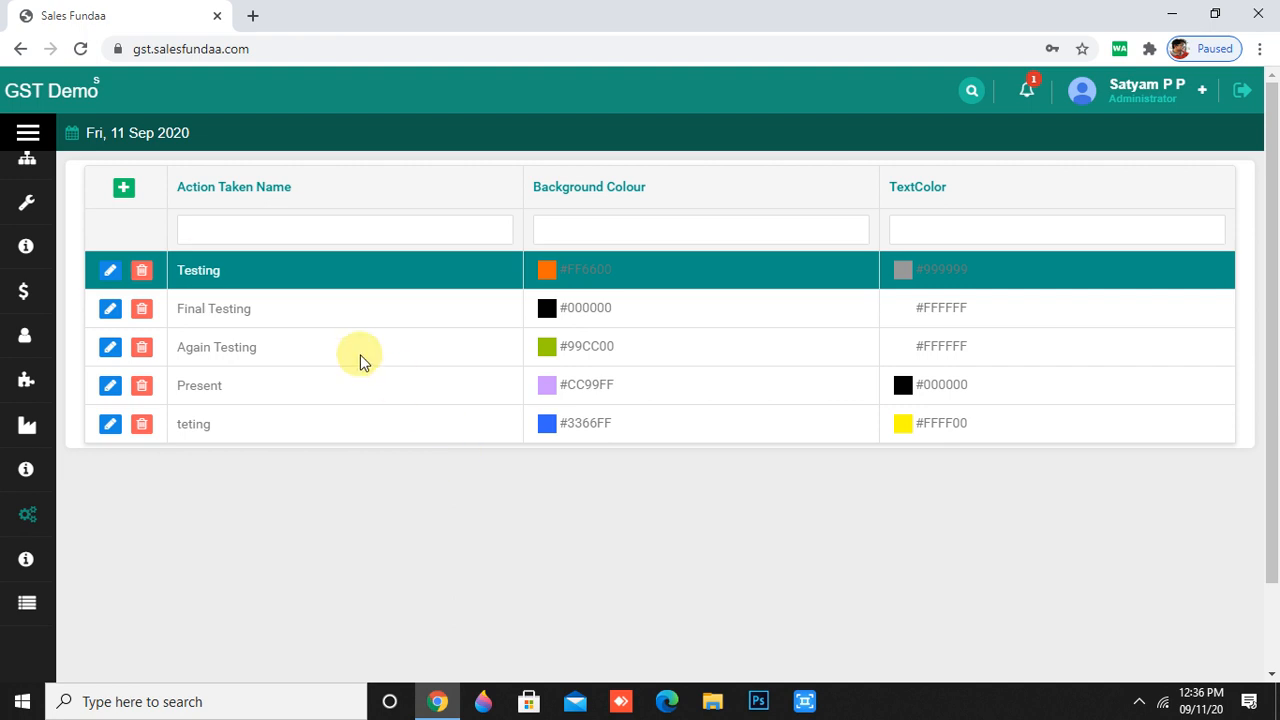
left_click(123, 192)
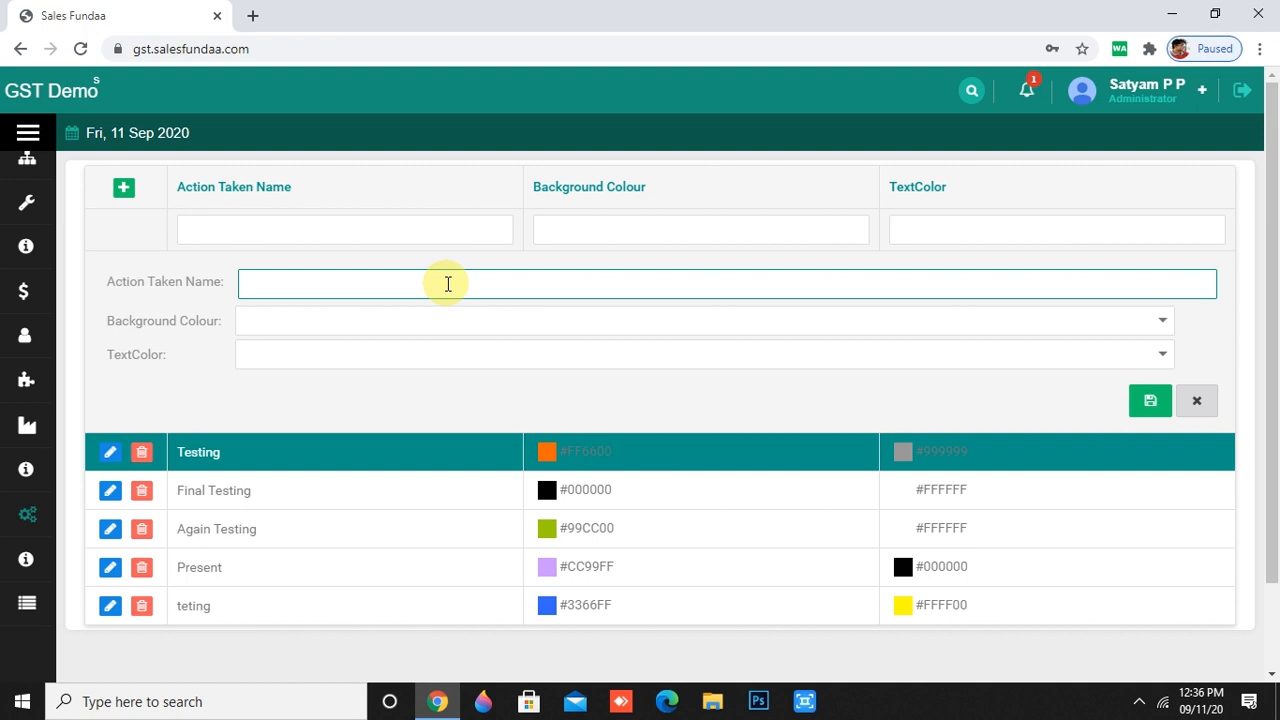
- Save Action Taken 'done' with #FF6600 orange background and #99CC00 text colour
type("Final")
key("BackSpace")
key("BackSpace")
key("BackSpace")
key("BackSpace")
key("BackSpace")
key("BackSpace")
type("done")
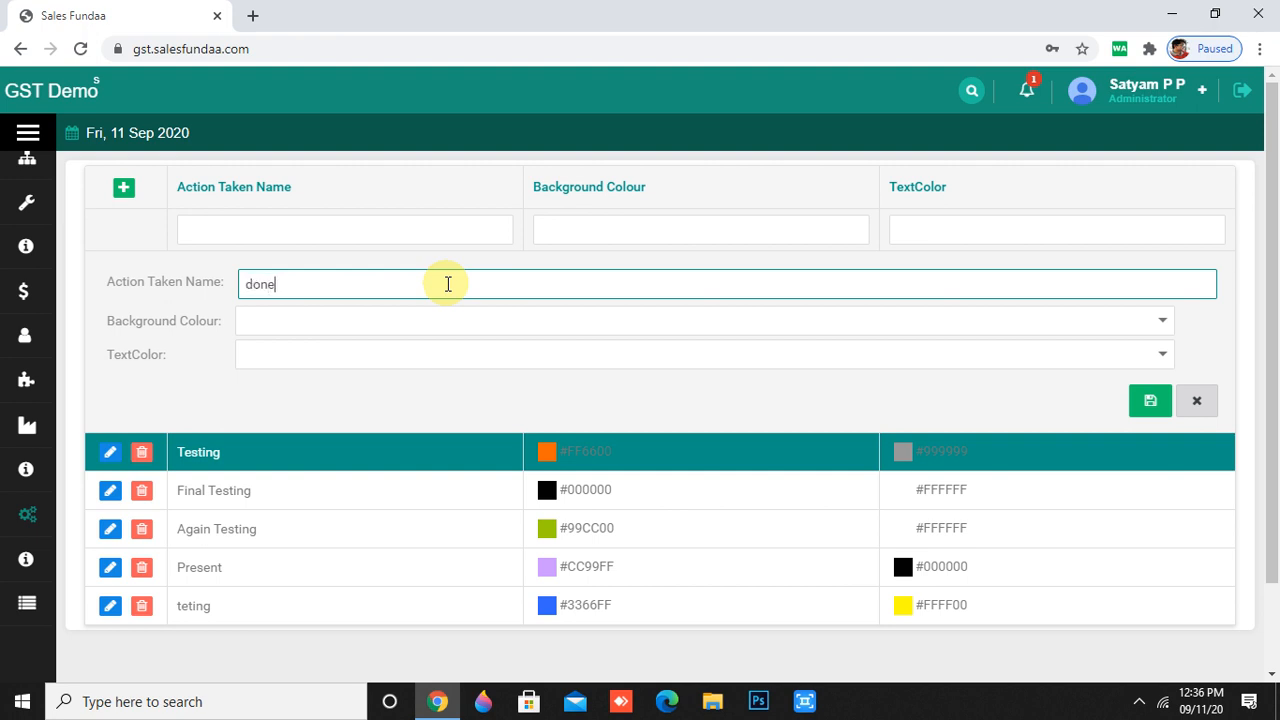
left_click(298, 324)
left_click(1162, 321)
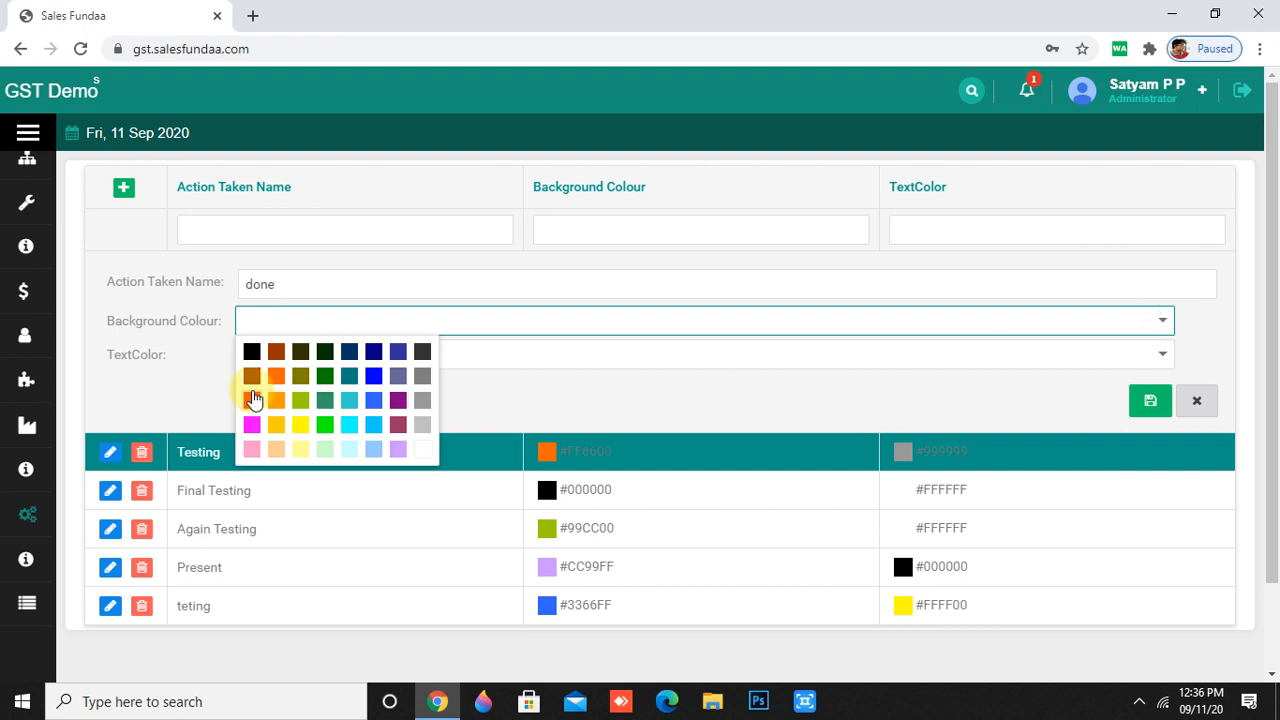
left_click(275, 385)
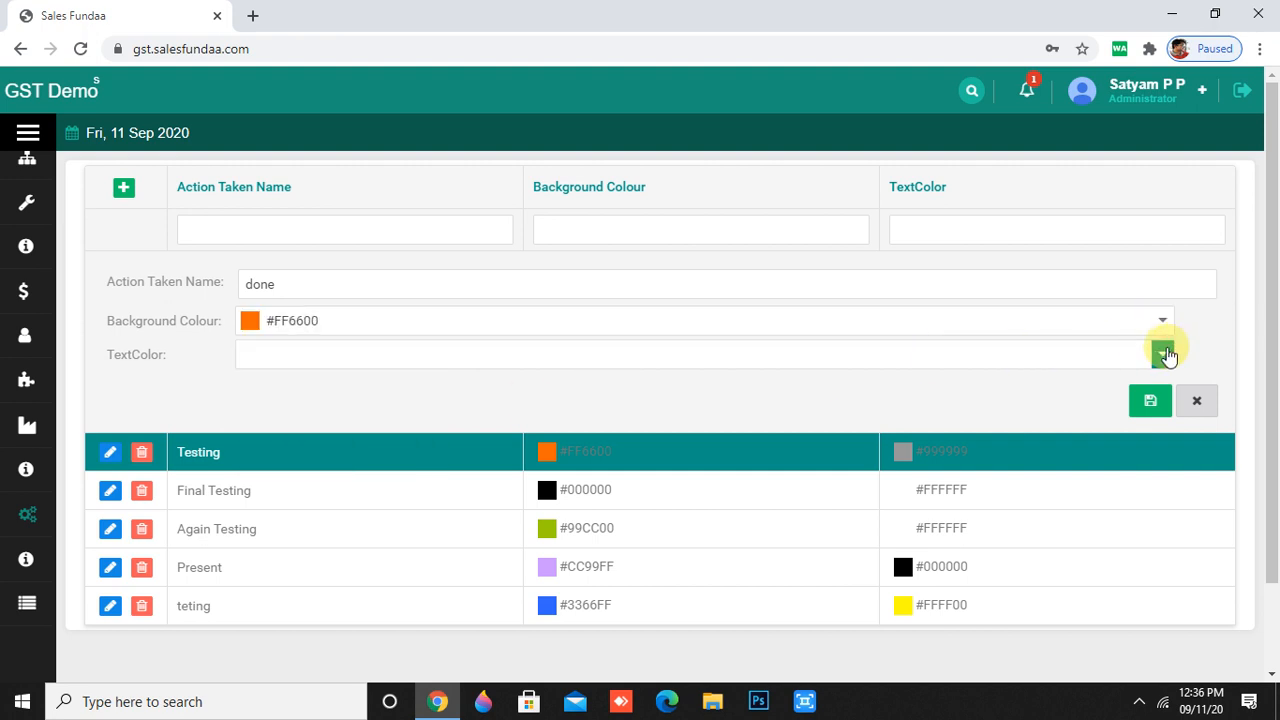
left_click(1163, 354)
left_click(300, 433)
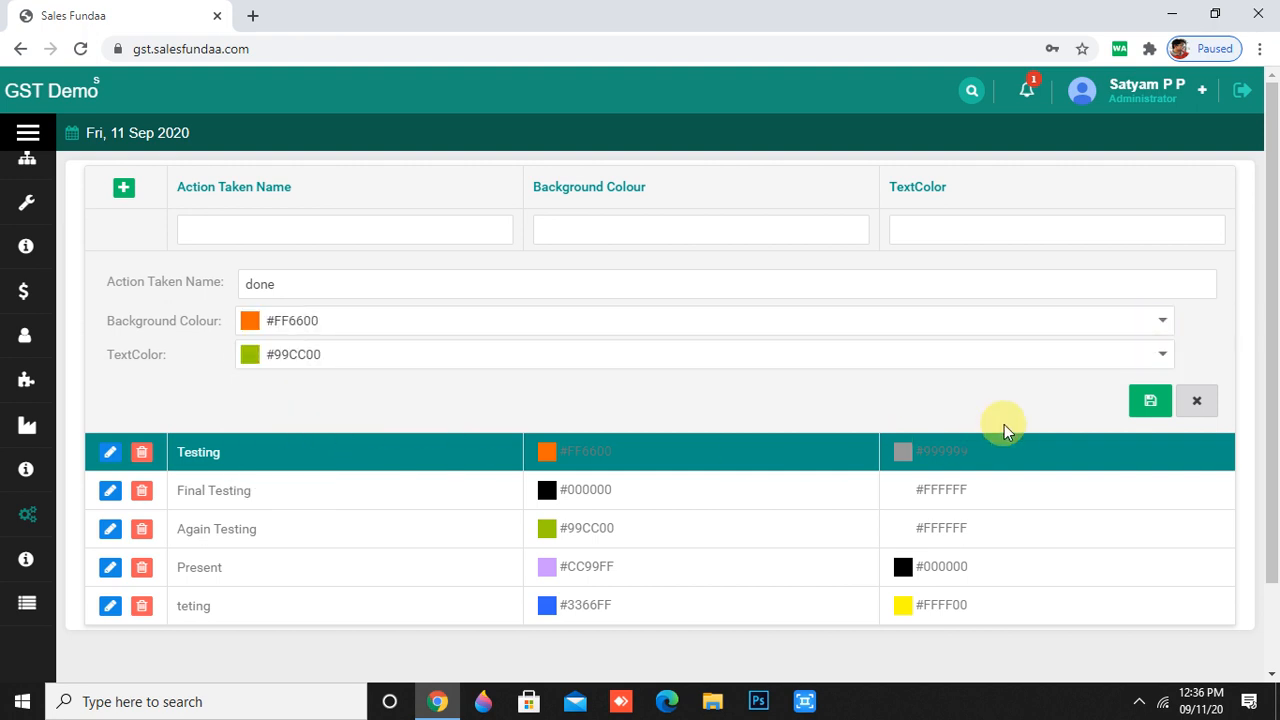
left_click(1152, 400)
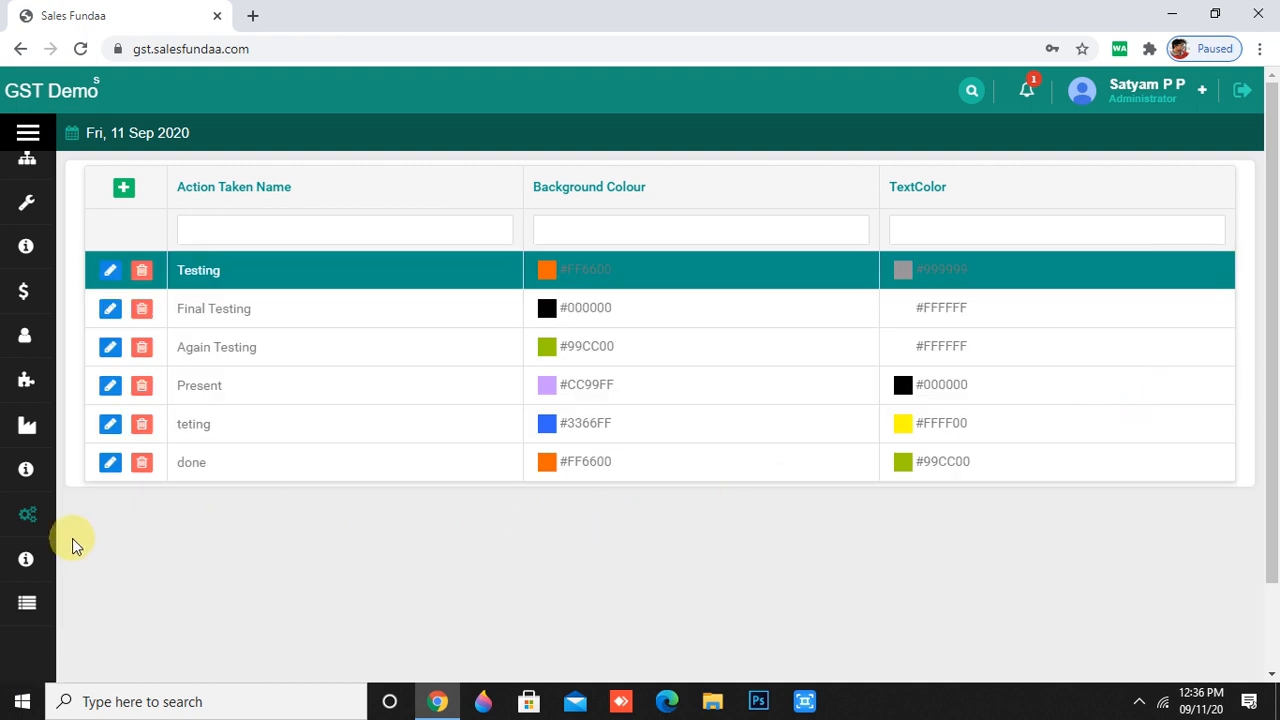
mouse_move(80, 571)
scroll(80, 590, "down", 1)
scroll(85, 635, "down", 8)
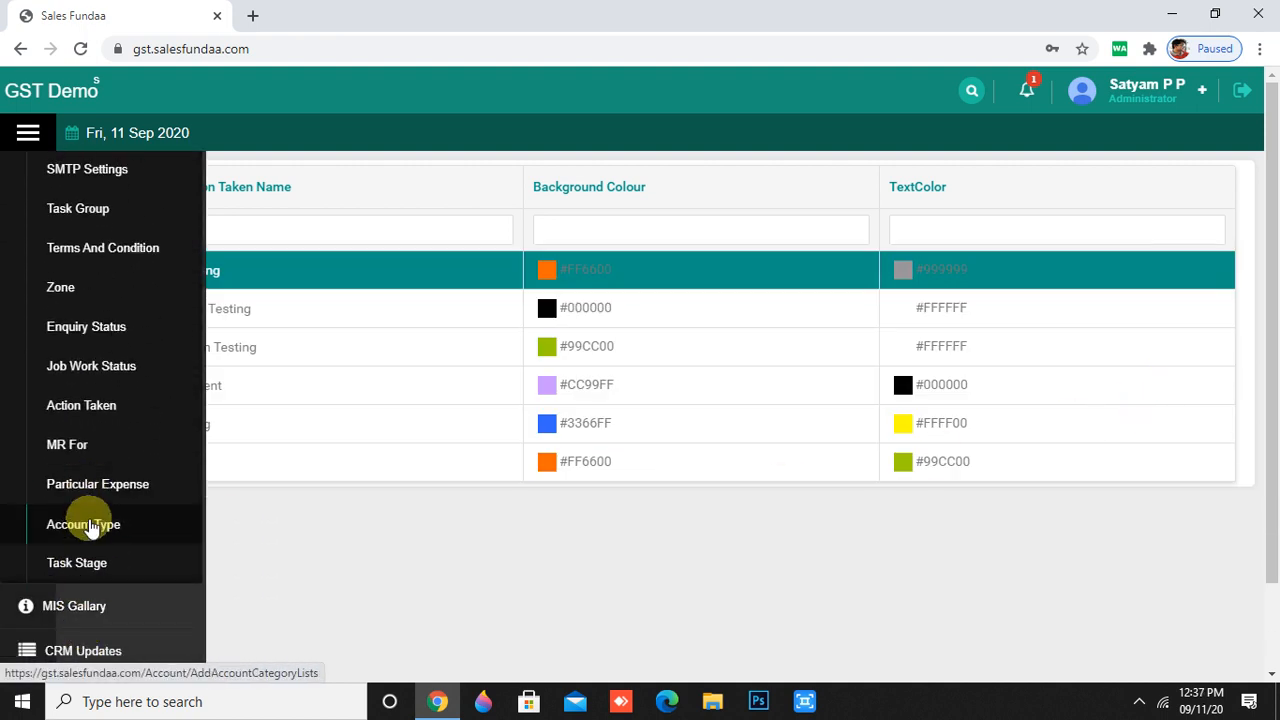
- Open the MR For list and start a new entry, closing the background colour picker unused
left_click(84, 455)
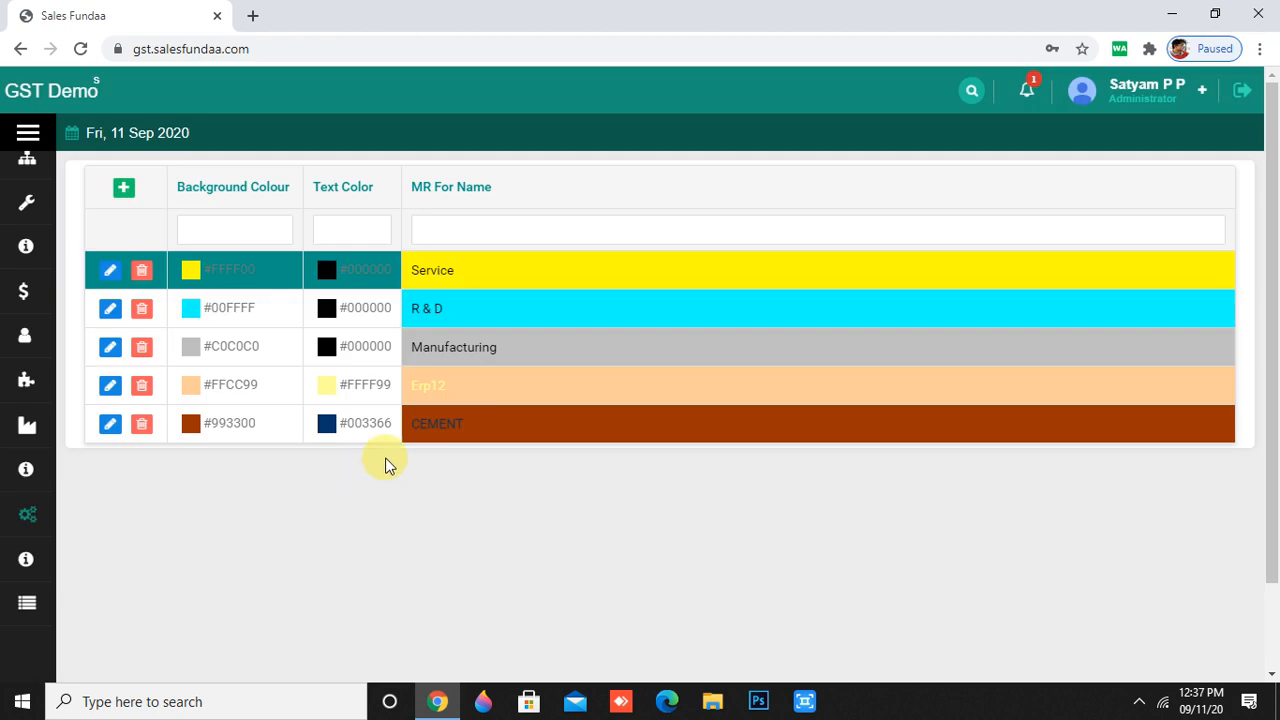
scroll(531, 464, "down", 2)
scroll(531, 468, "up", 2)
left_click(123, 190)
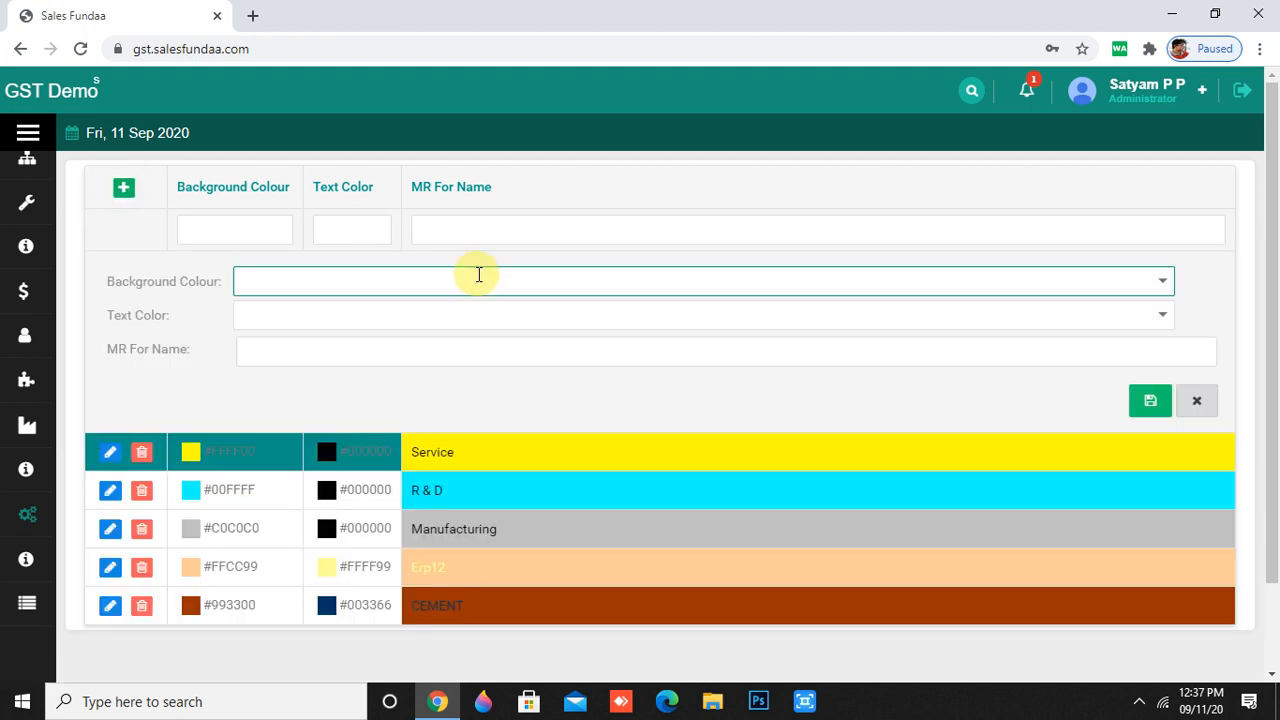
left_click(1163, 281)
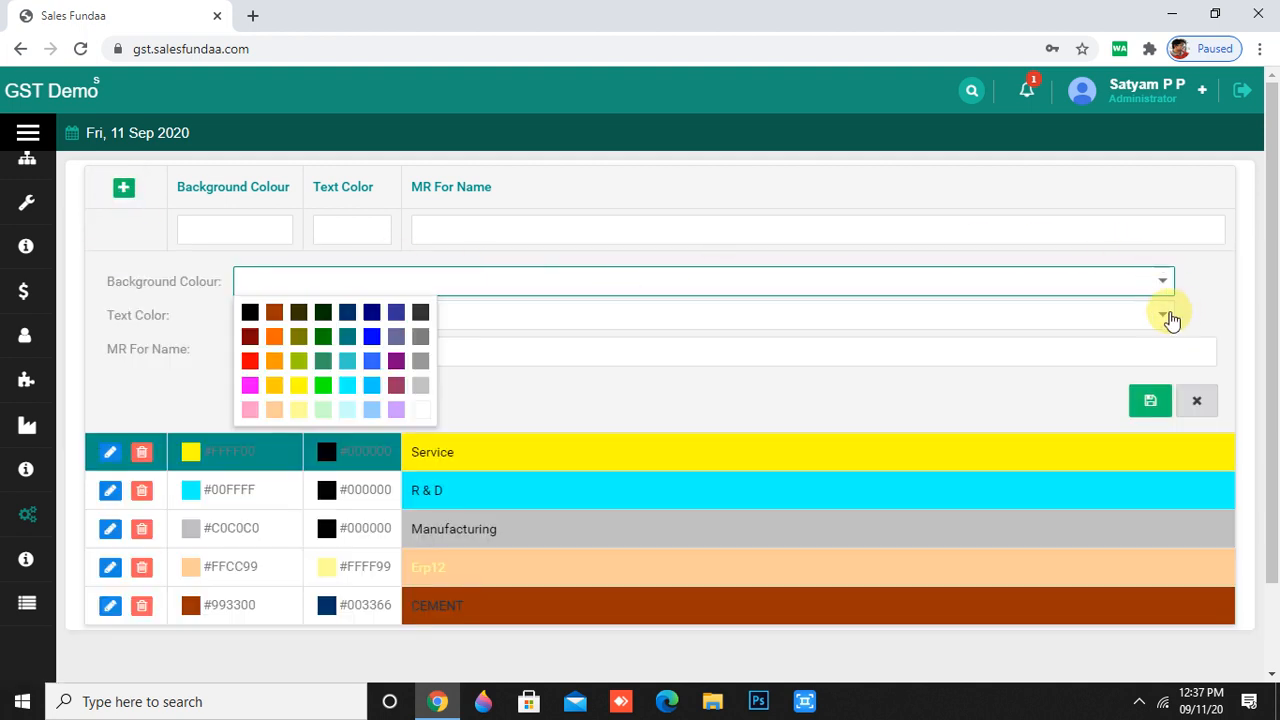
left_click(976, 366)
- Leave the MR For entry unsaved and scroll the Master menu down toward Particular Expense
left_click(532, 351)
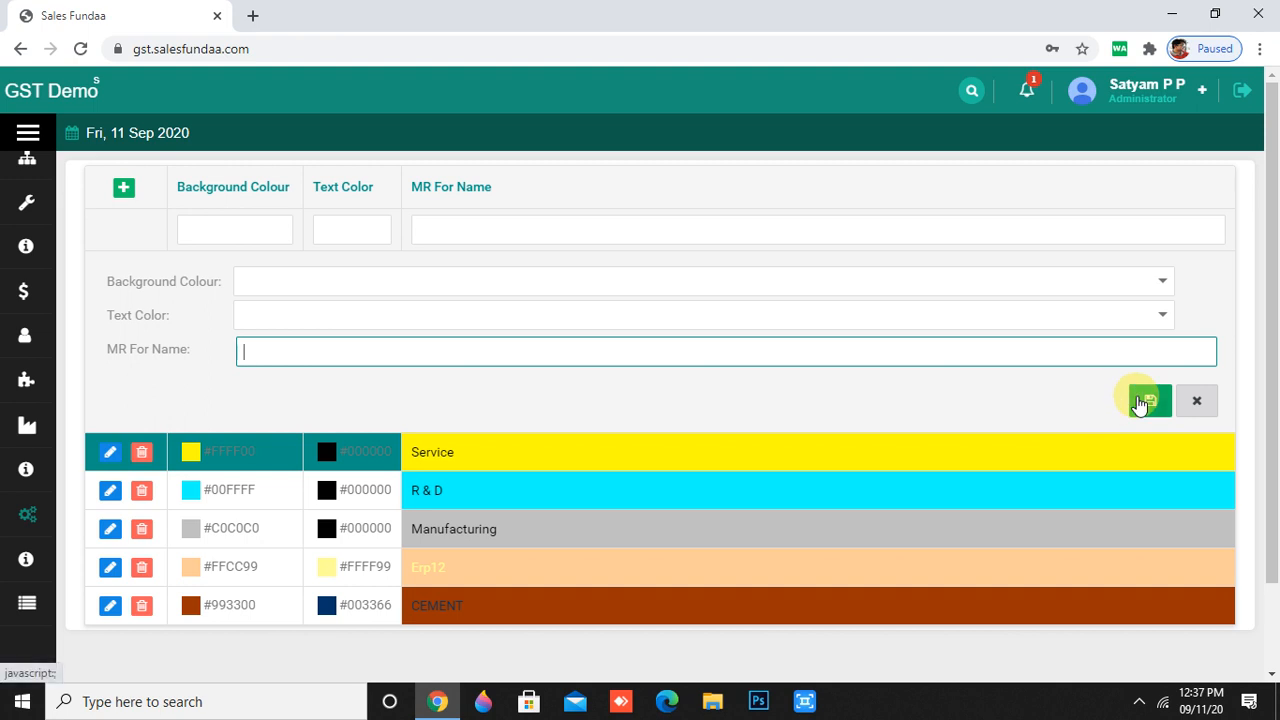
scroll(622, 484, "down", 2)
mouse_move(3, 546)
scroll(90, 625, "down", 10)
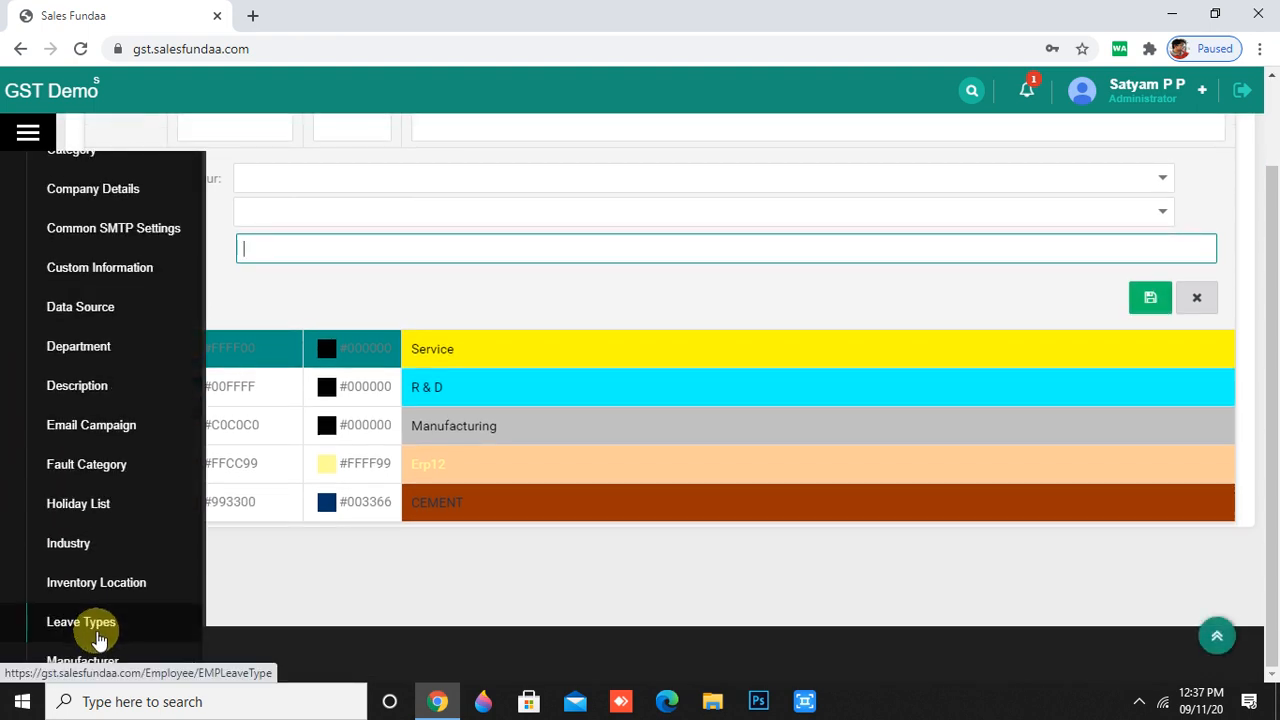
scroll(100, 625, "down", 5)
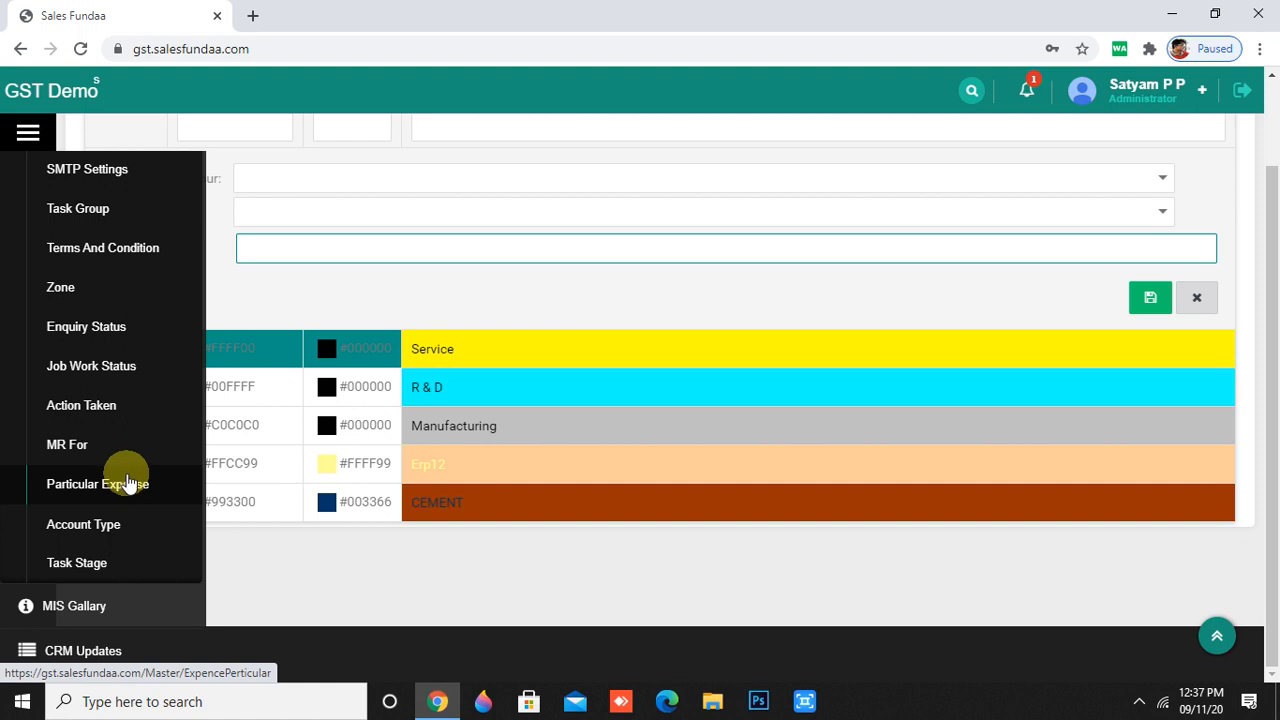
- Open the Particular Expense list and start a new particular, clearing a mistyped name
left_click(127, 476)
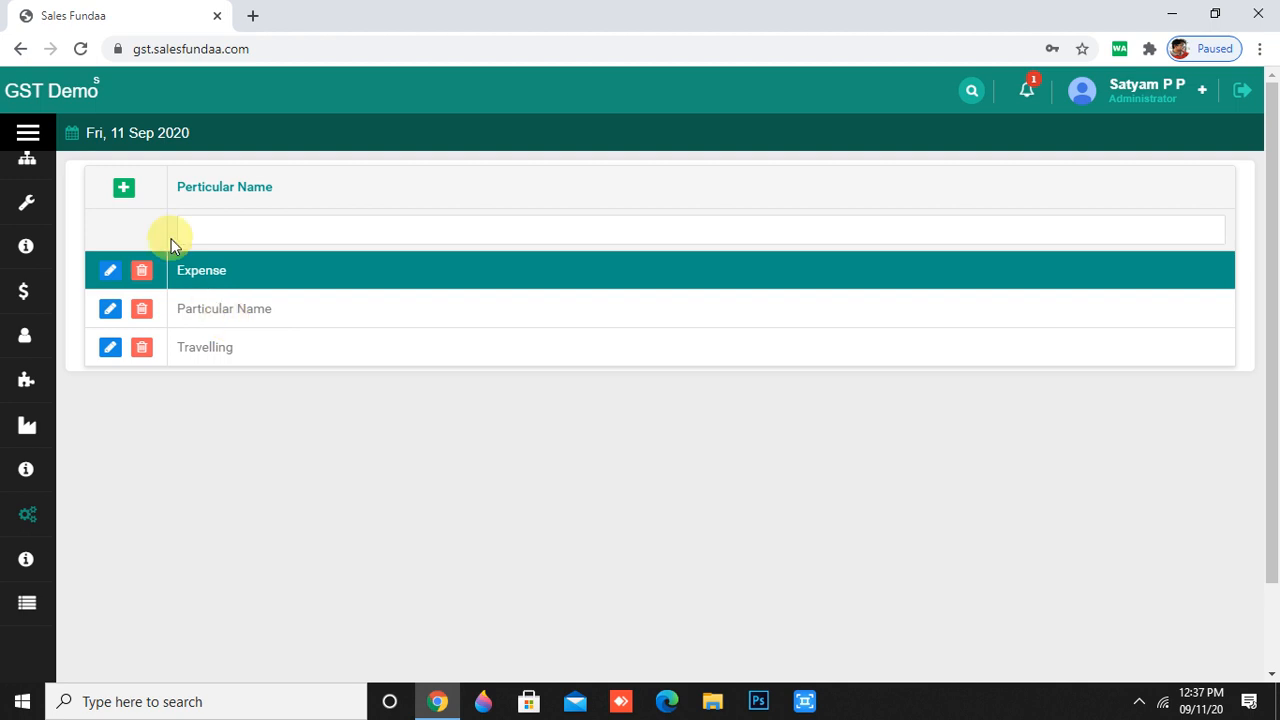
left_click(124, 190)
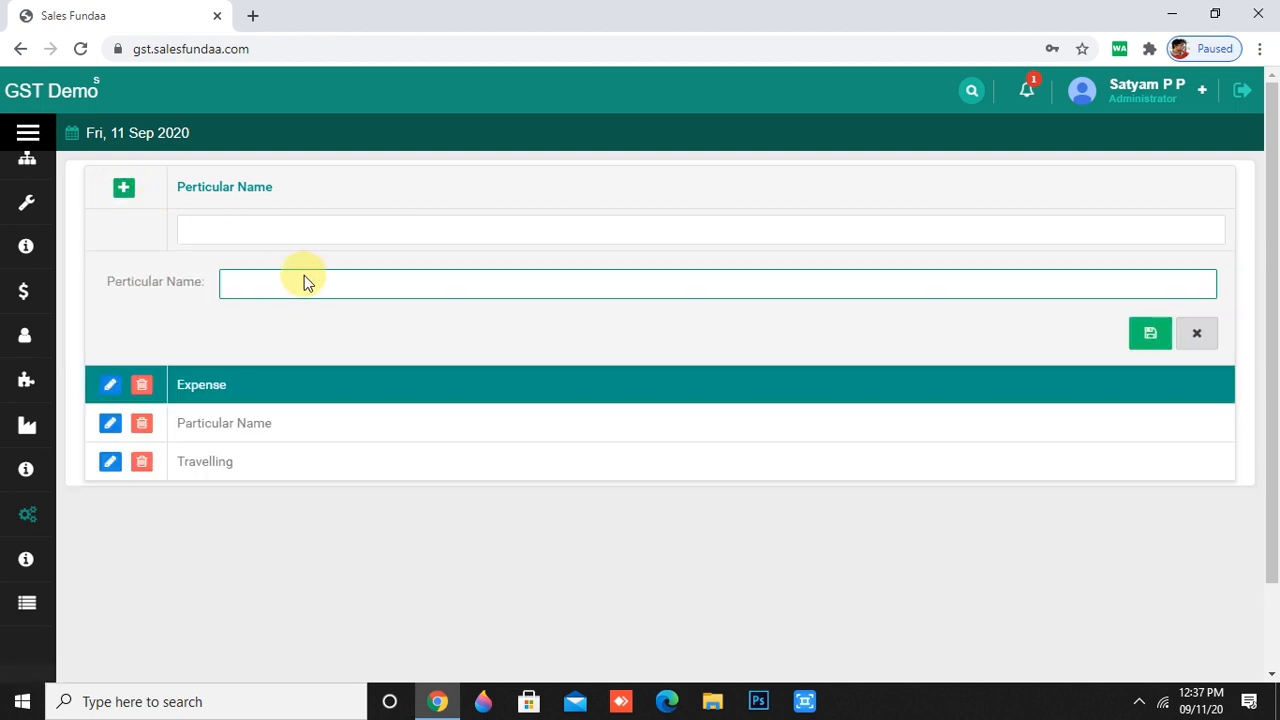
type("dgfhgj")
key("ctrl+a")
key("BackSpace")
- Name the new particular 'stationeries' and save it
type("station")
key("BackSpace")
key("BackSpace")
key("BackSpace")
key("BackSpace")
key("BackSpace")
key("BackSpace")
key("BackSpace")
type("stationeries")
left_click(1150, 336)
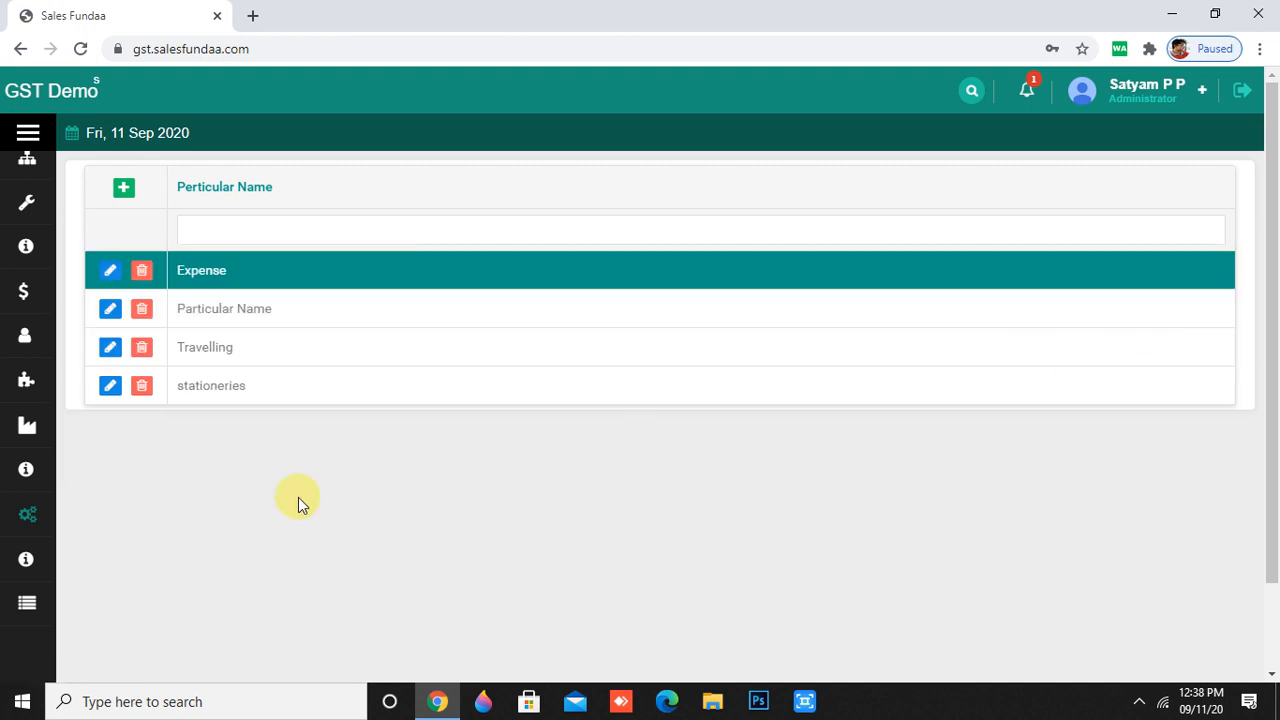
mouse_move(60, 592)
scroll(43, 615, "down", 4)
scroll(45, 615, "down", 10)
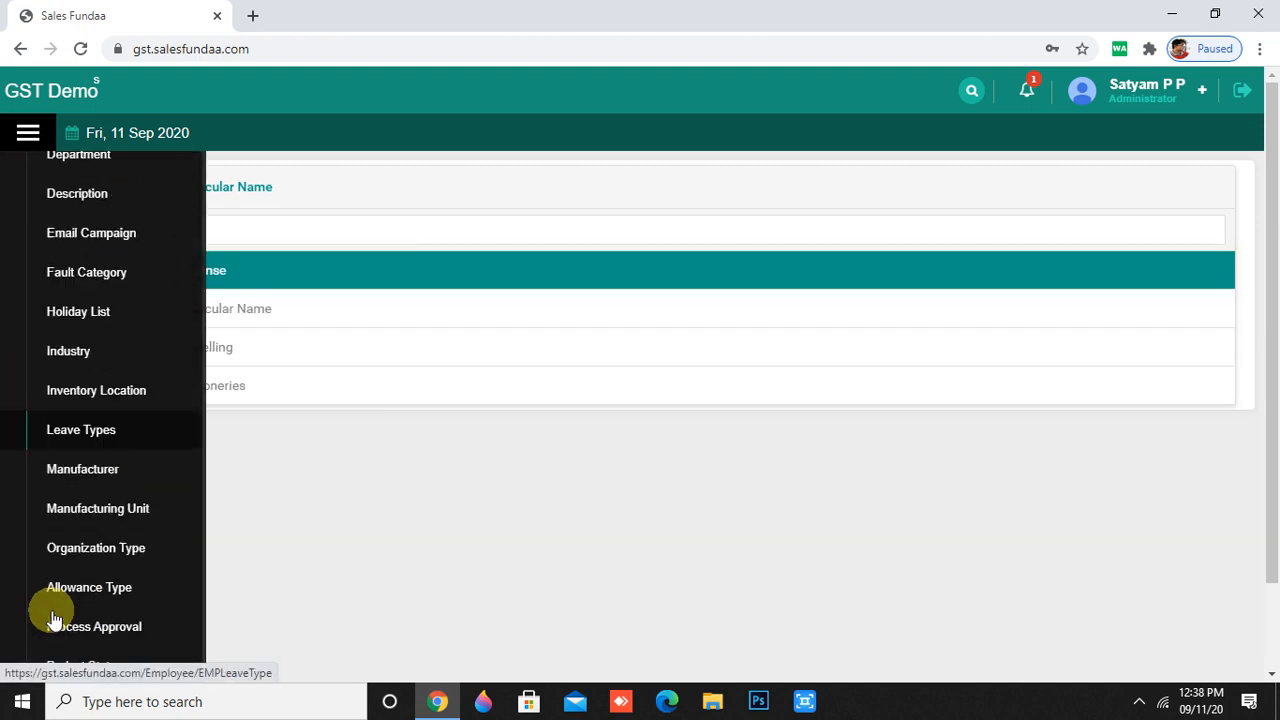
scroll(52, 610, "down", 5)
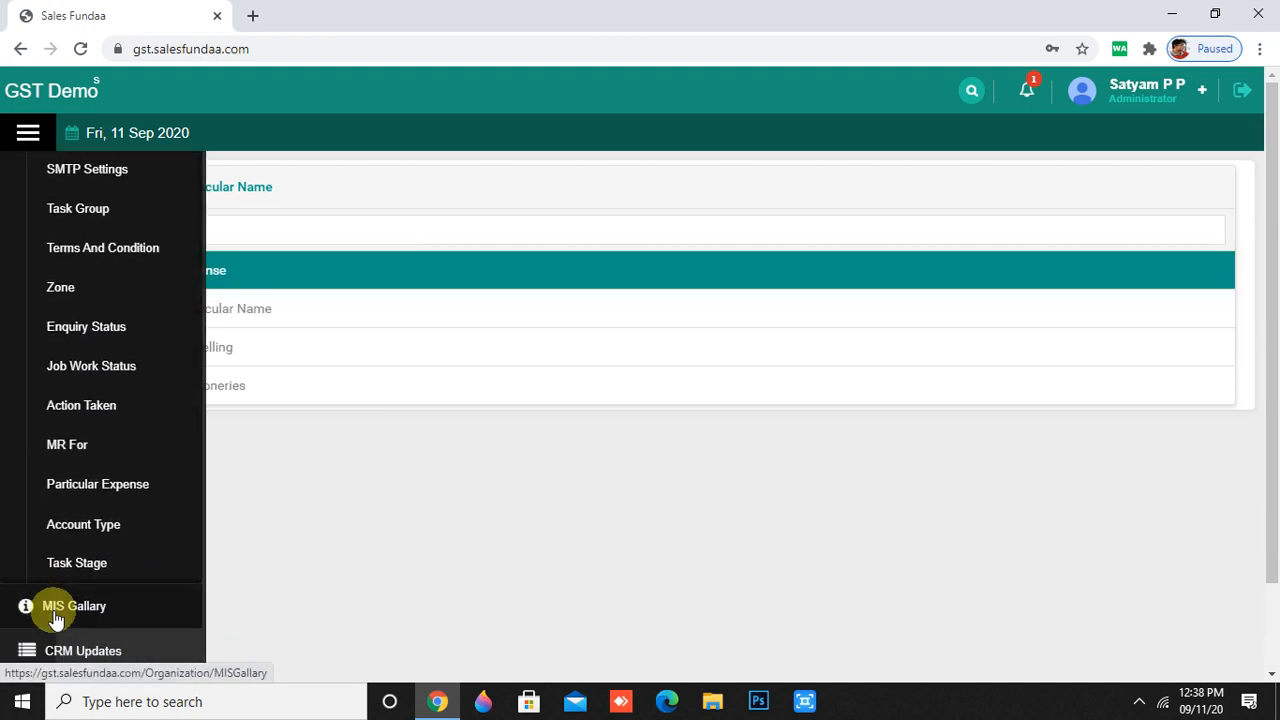
- Start a new task stage with a yellow #FFFF00 background and #99CC00 text colour
left_click(82, 560)
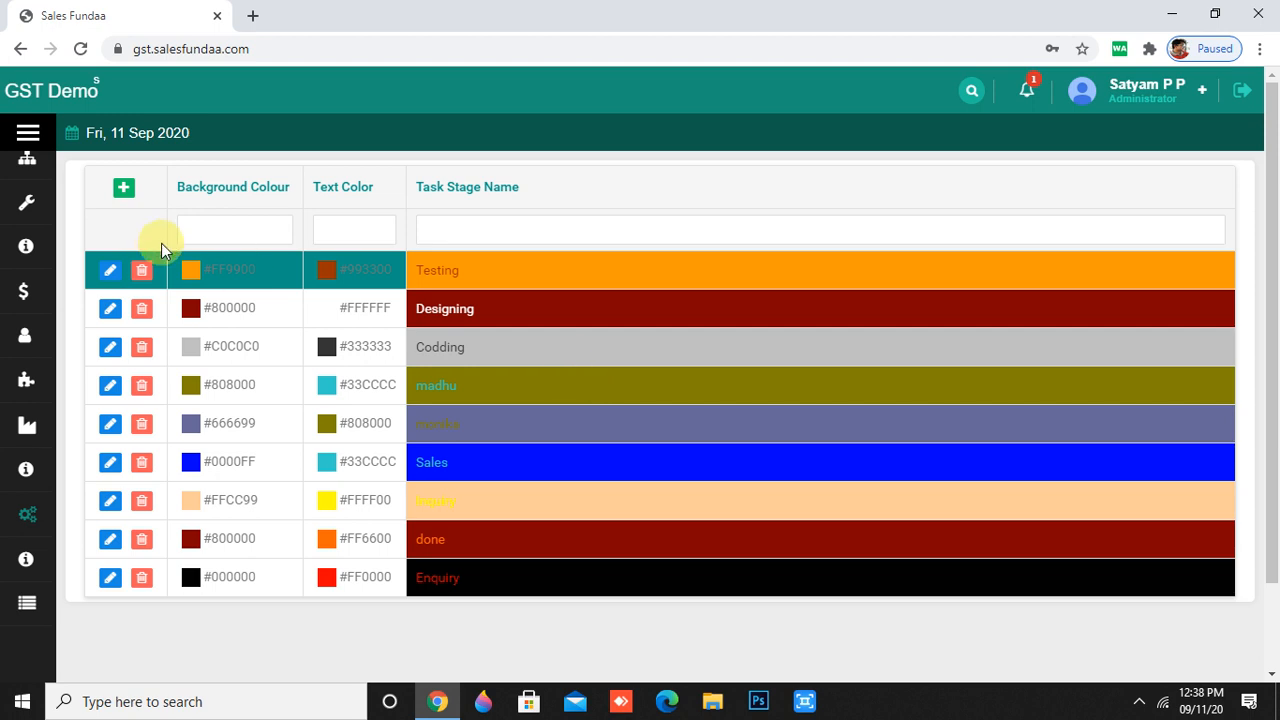
left_click(122, 190)
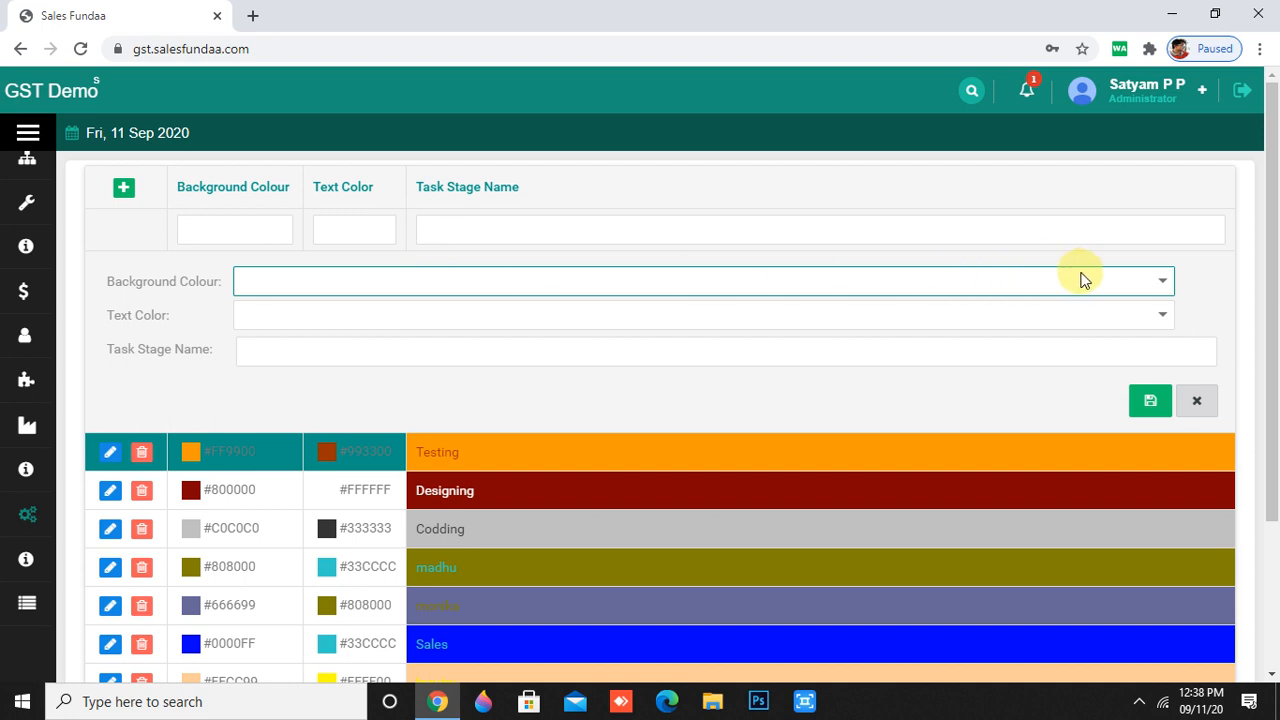
left_click(1162, 279)
scroll(1100, 280, "down", 1)
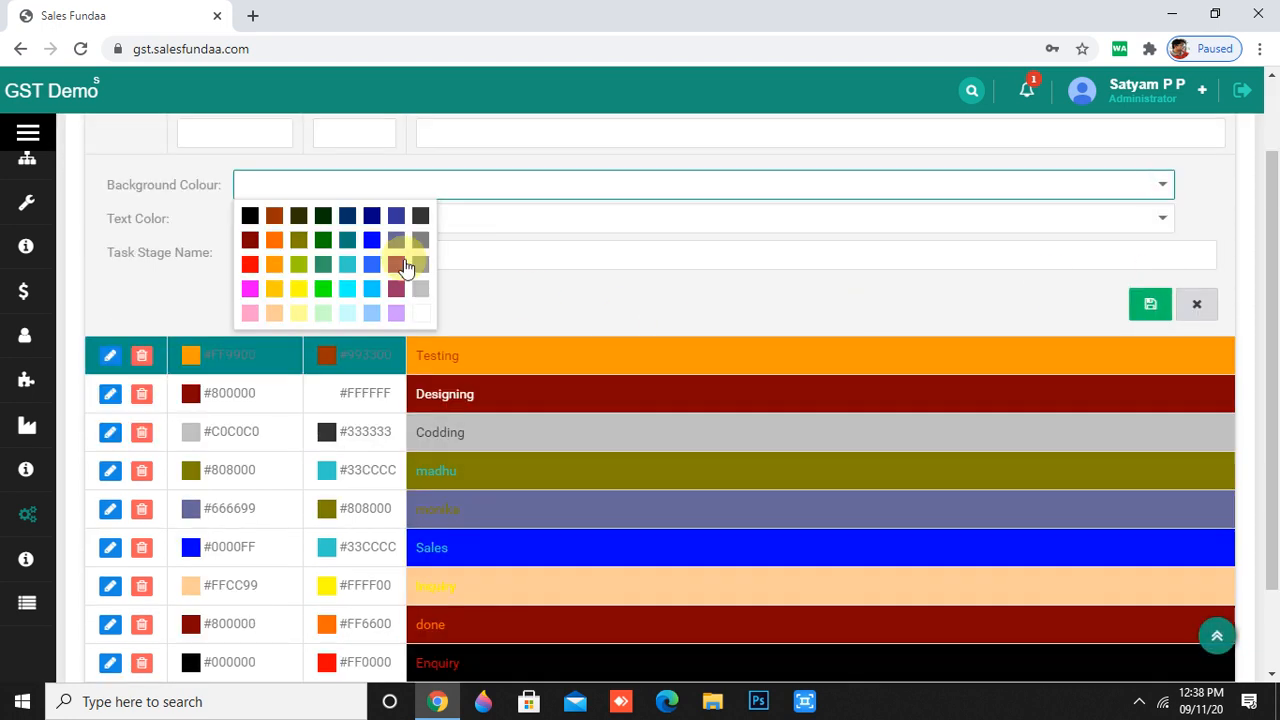
left_click(299, 280)
left_click(1159, 217)
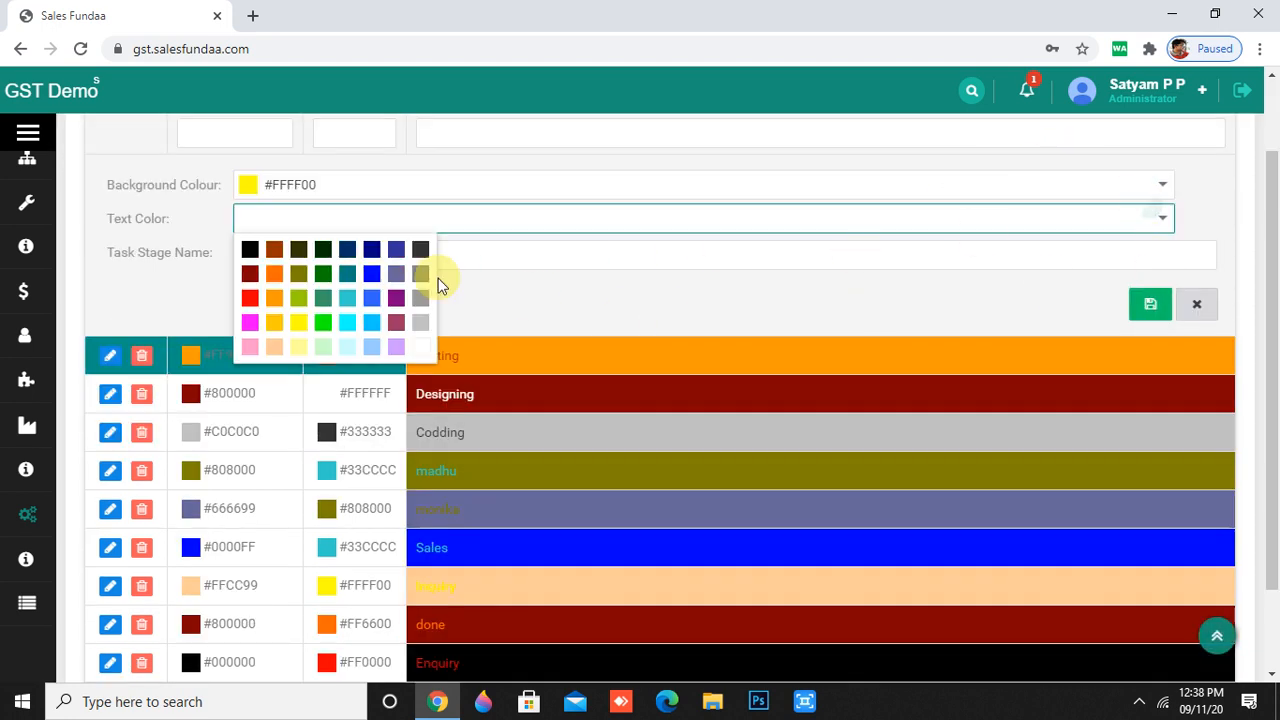
left_click(300, 297)
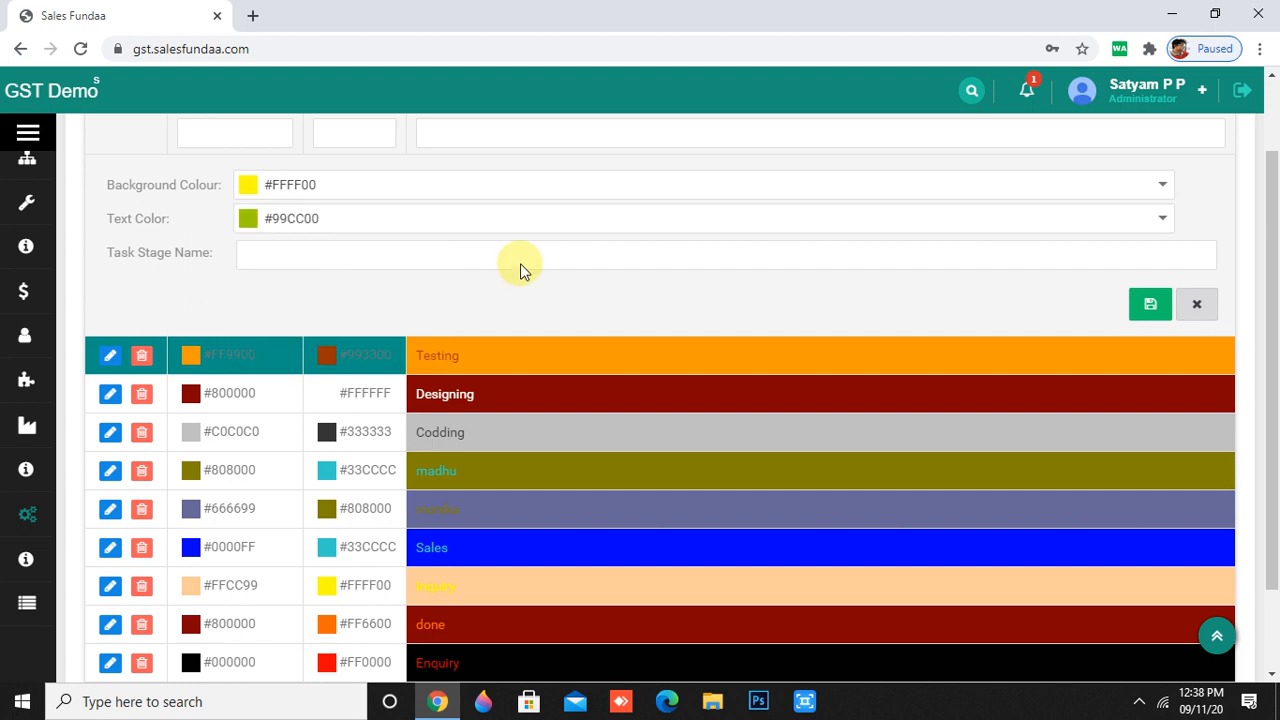
- Name the task stage 'Done' and save it
left_click(660, 249)
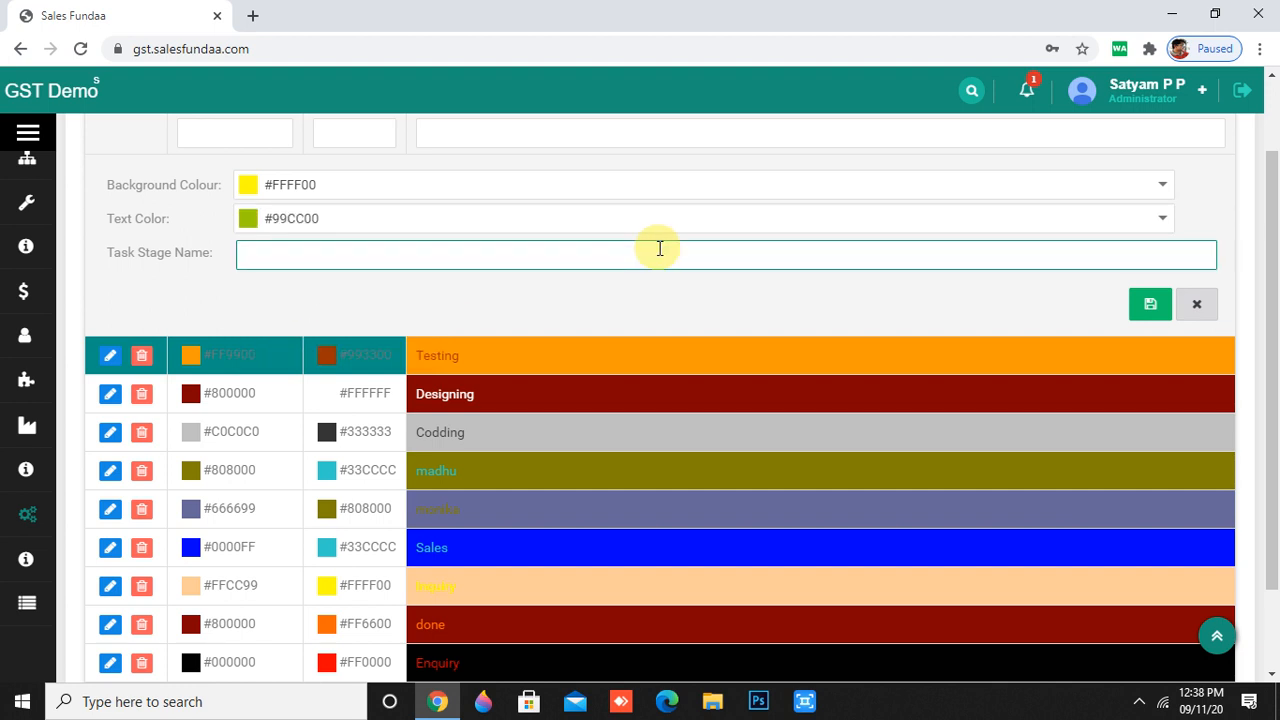
type("Done")
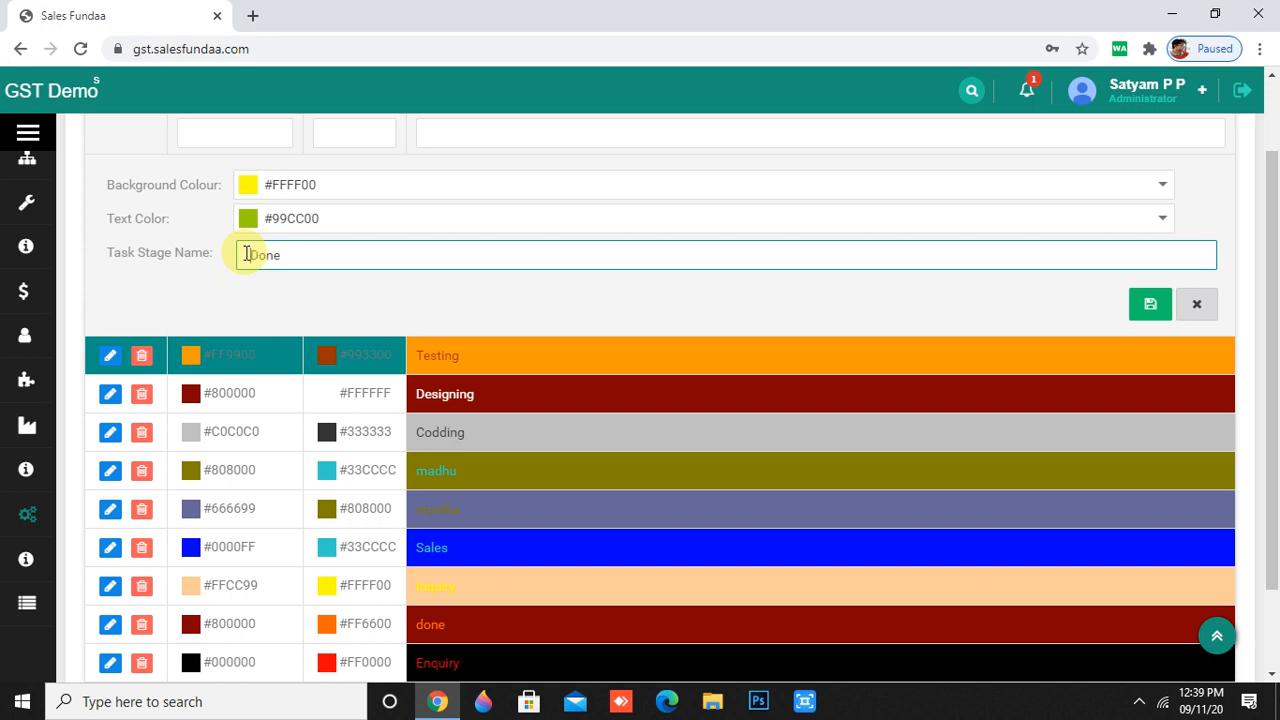
left_click(1148, 305)
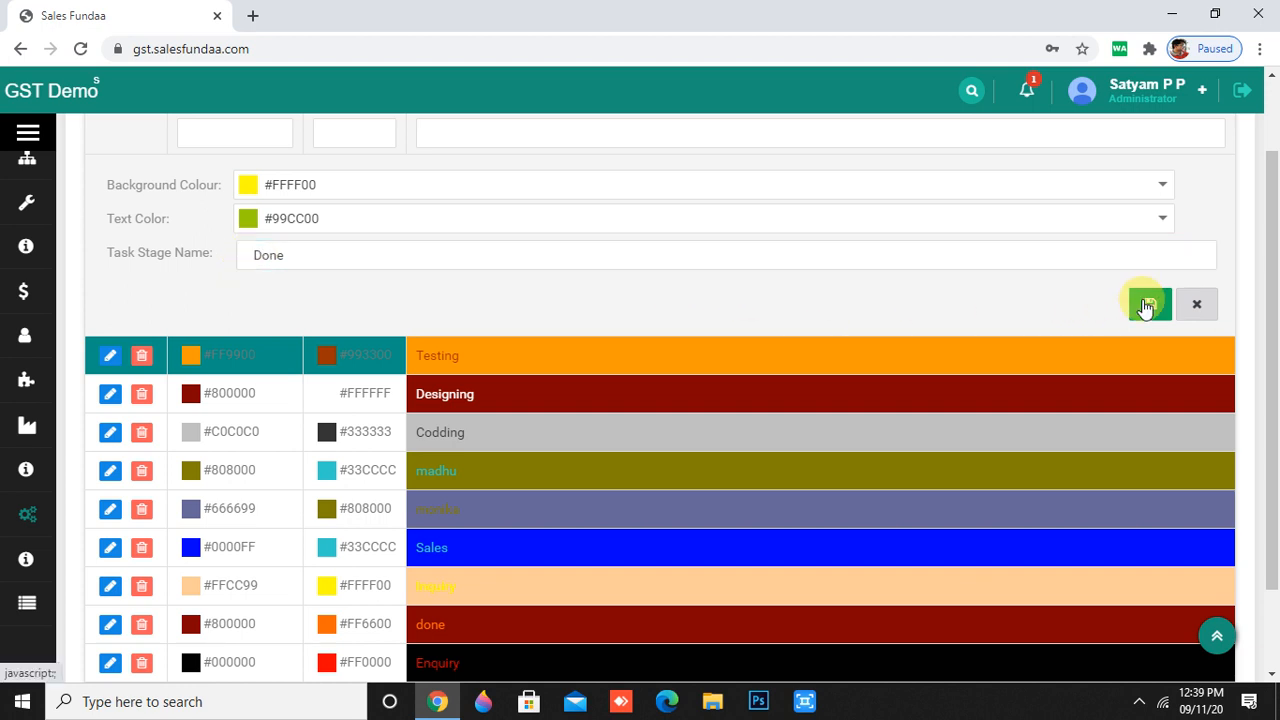
- Reload the Task Stage list to confirm the new Done stage is listed
mouse_move(4, 470)
scroll(60, 535, "down", 15)
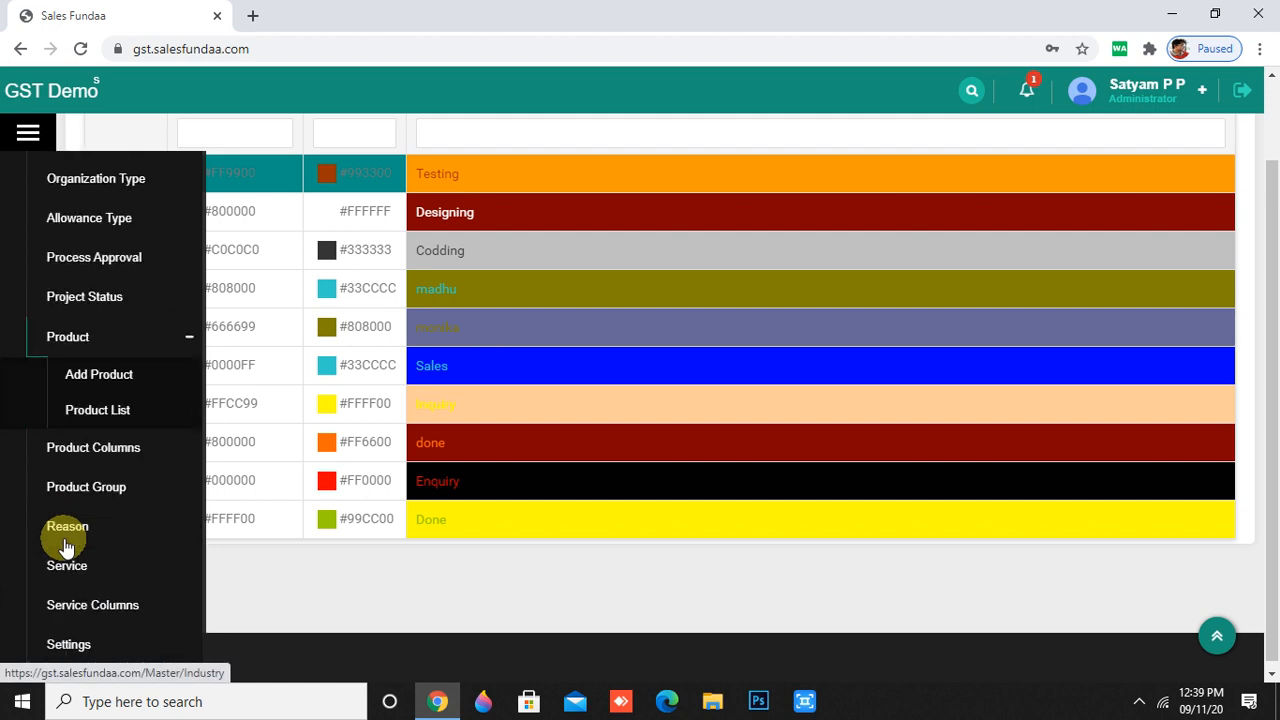
left_click(72, 558)
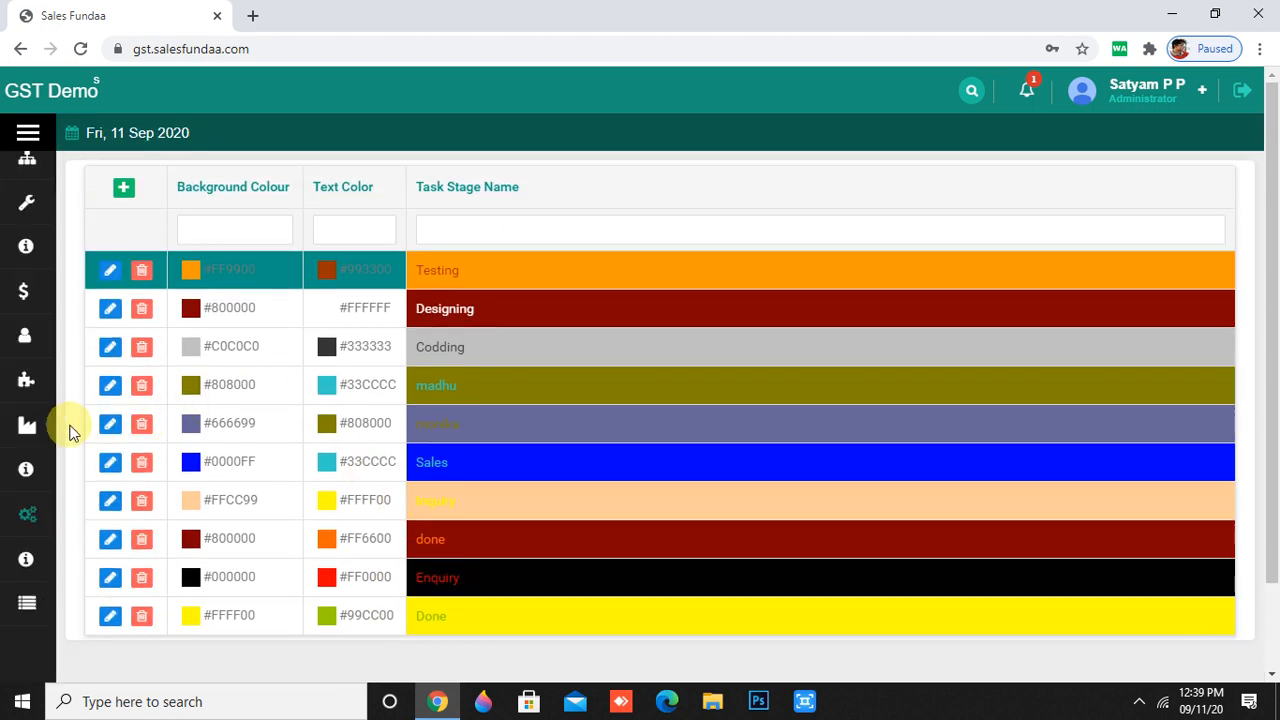
mouse_move(94, 480)
scroll(97, 481, "up", 5)
scroll(97, 481, "up", 10)
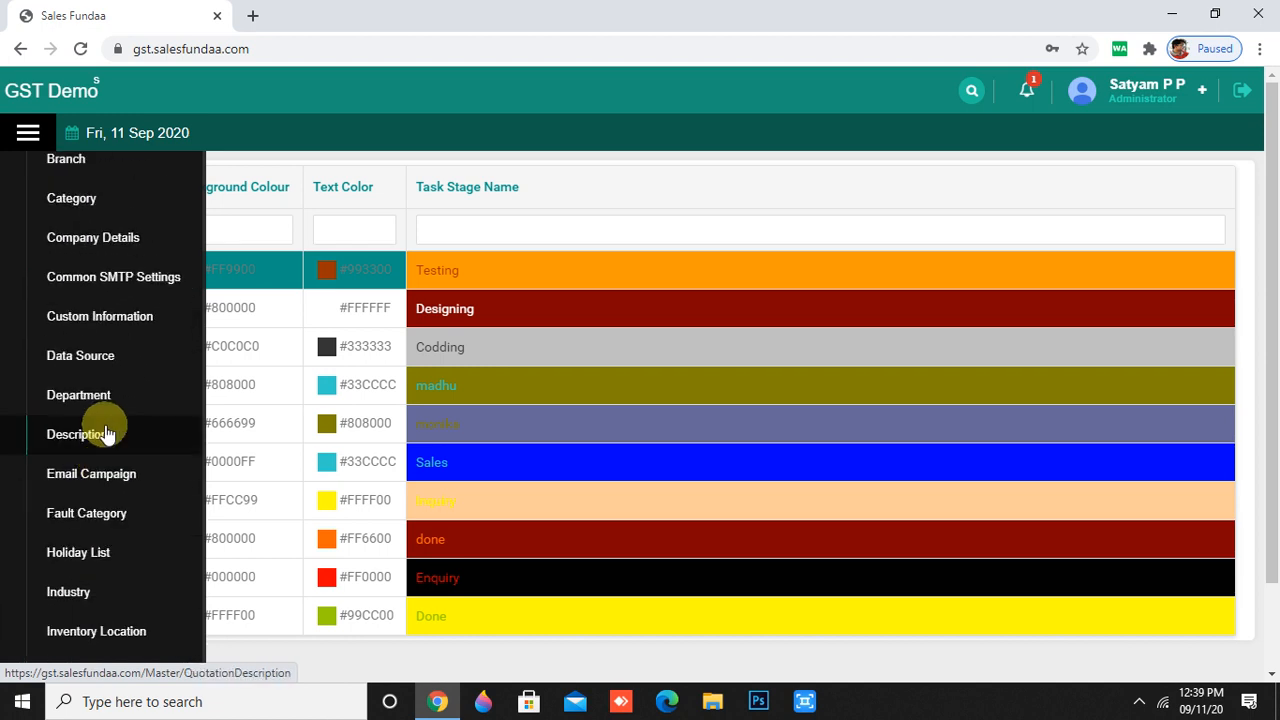
- Log out of the demo account from the user name menu
scroll(137, 451, "down", 8)
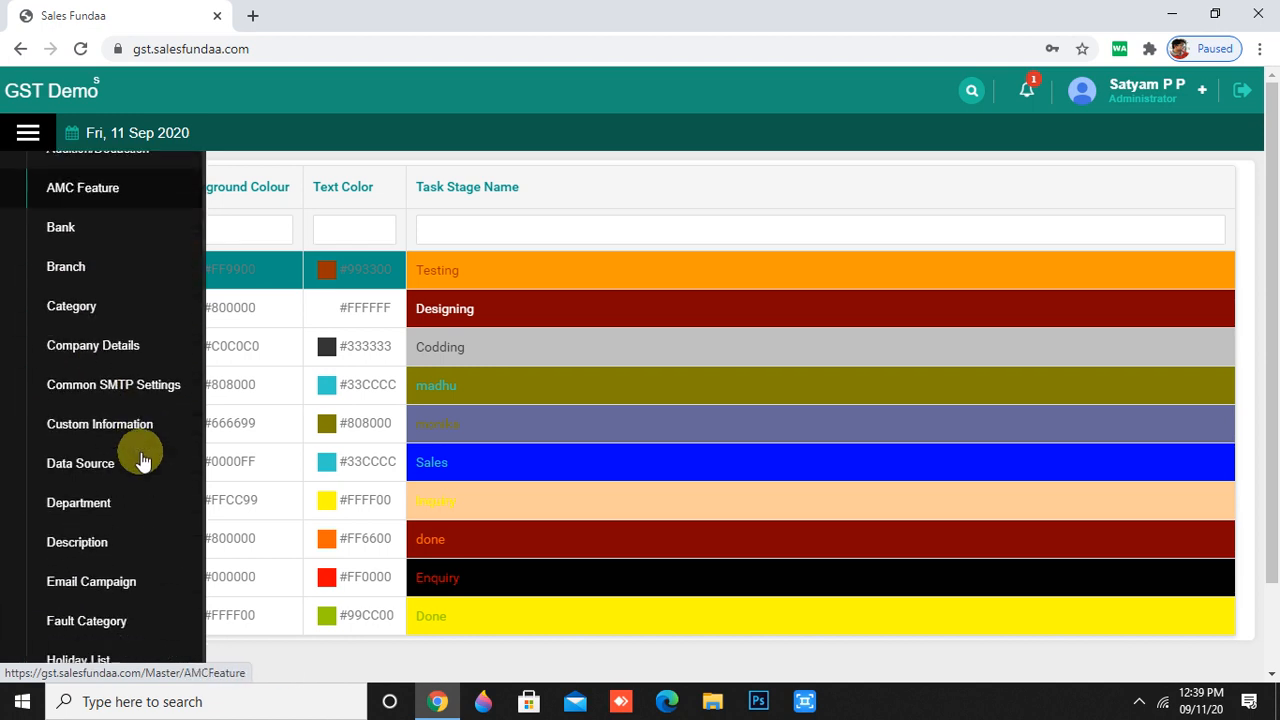
scroll(145, 480, "up", 5)
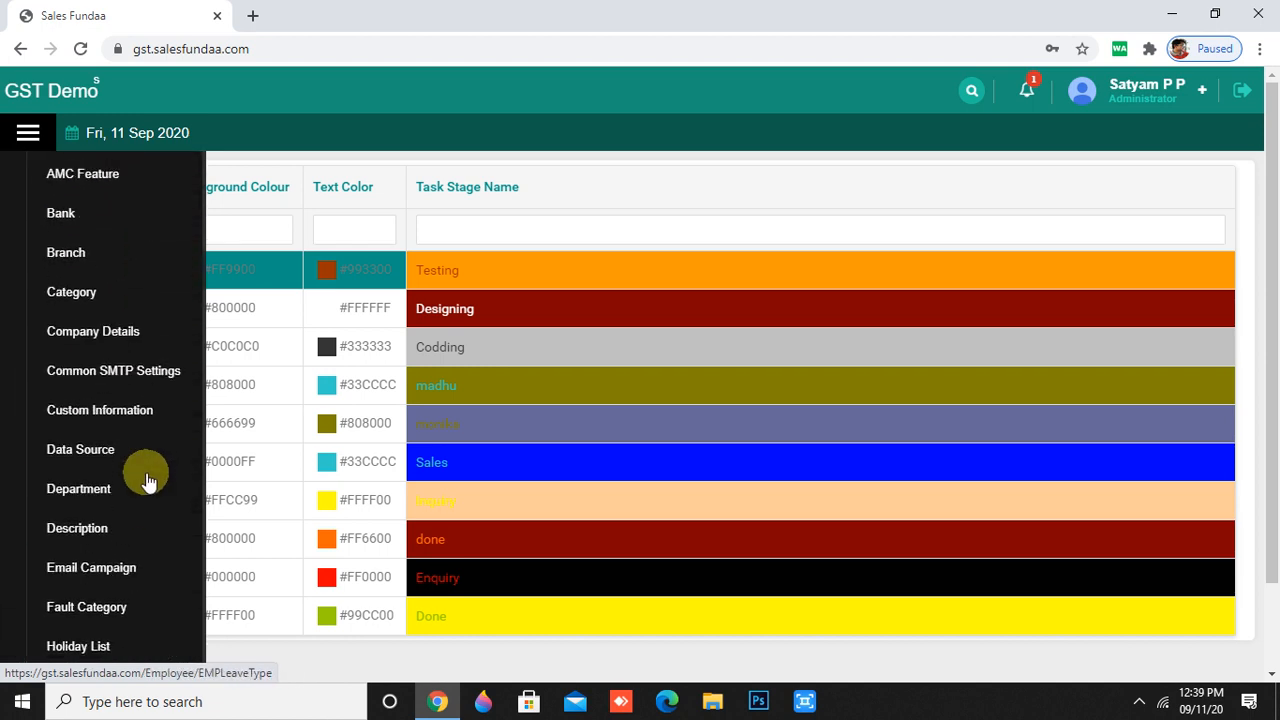
scroll(148, 481, "down", 3)
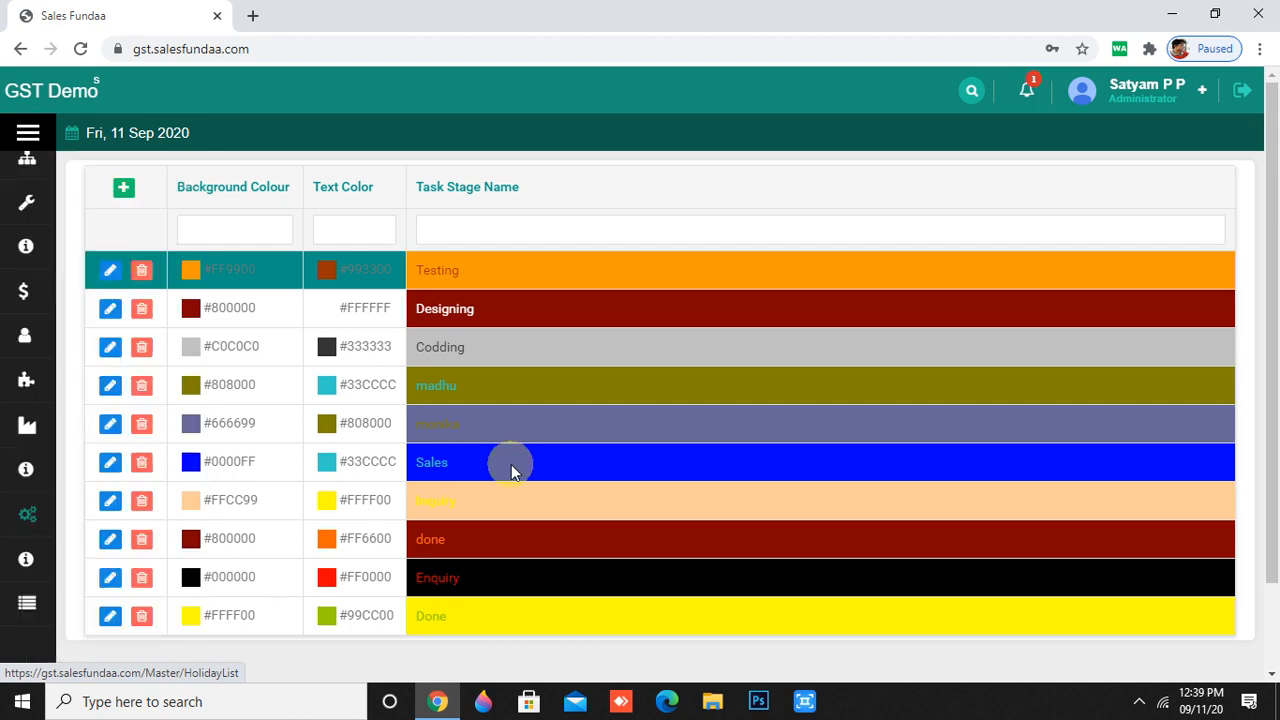
left_click(1114, 91)
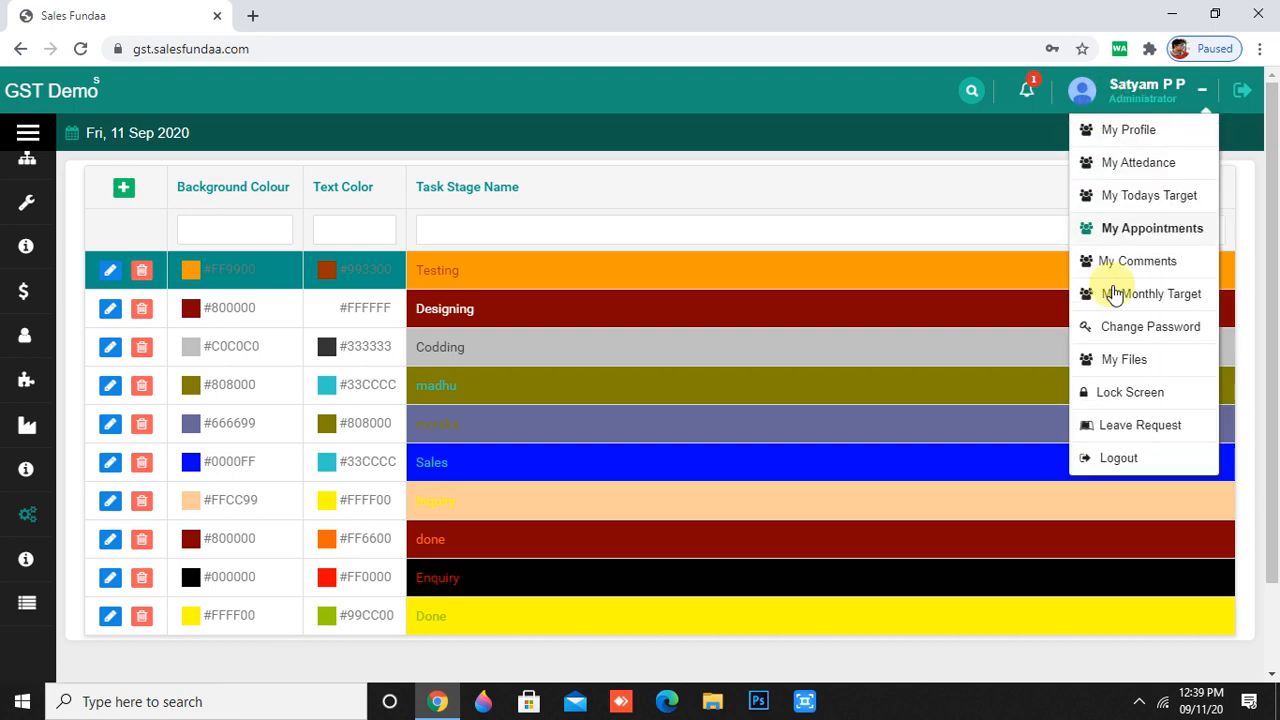
left_click(1121, 459)
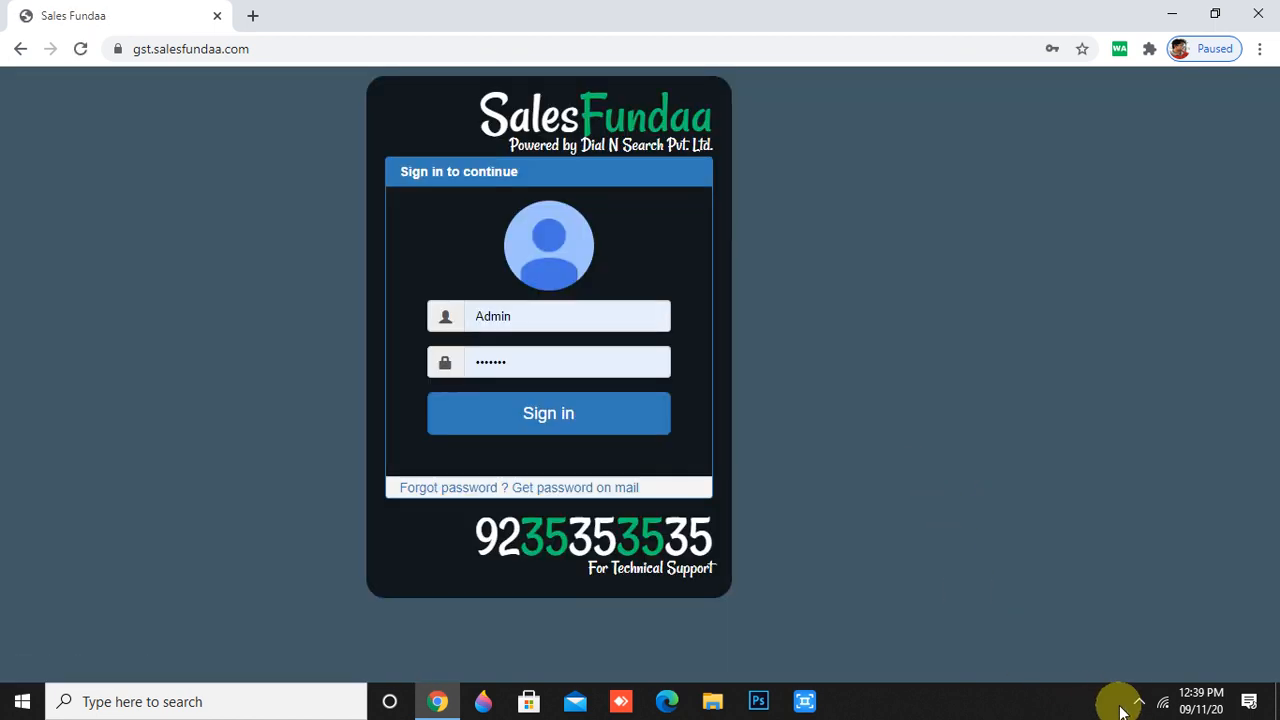